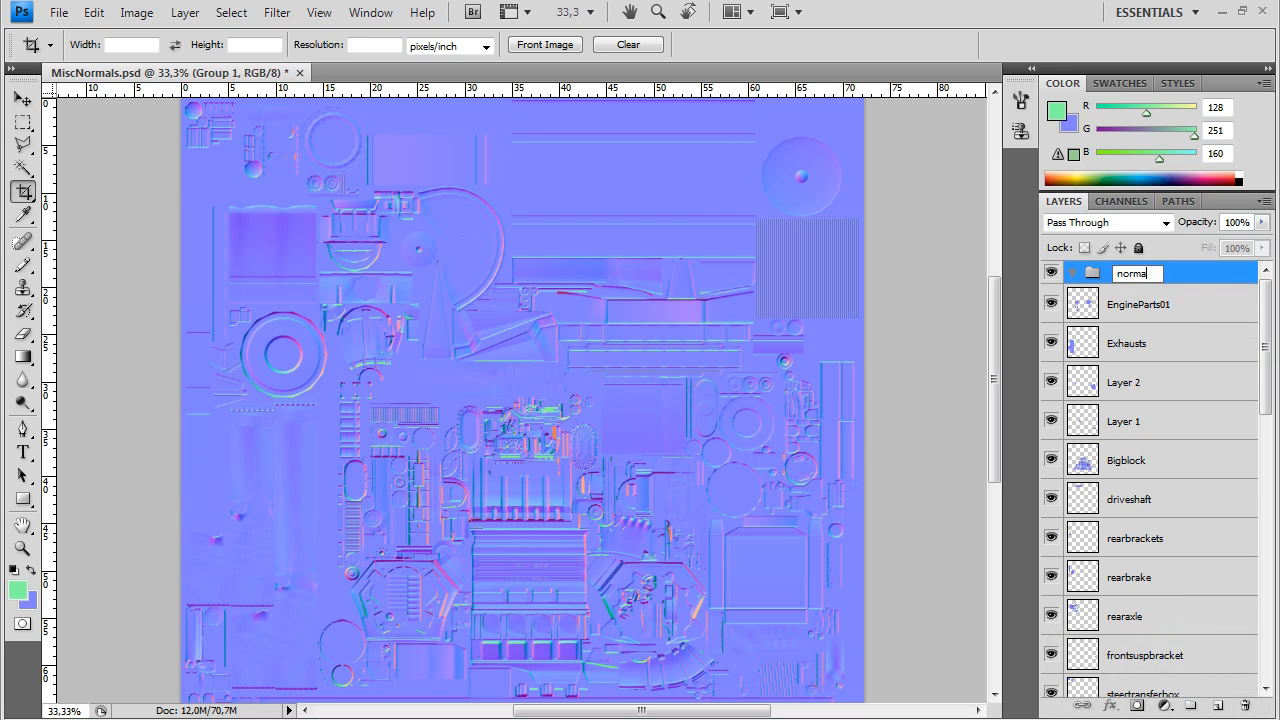
Name the layer group normals, duplicate the background layer, and place the copy and all normal map layers inside the group
click(1150, 310)
mouse_move(1266, 320)
mouse_down()
mouse_move(1262, 640)
mouse_move(1264, 320)
mouse_up()
click(1142, 677)
key(ctrl+j)
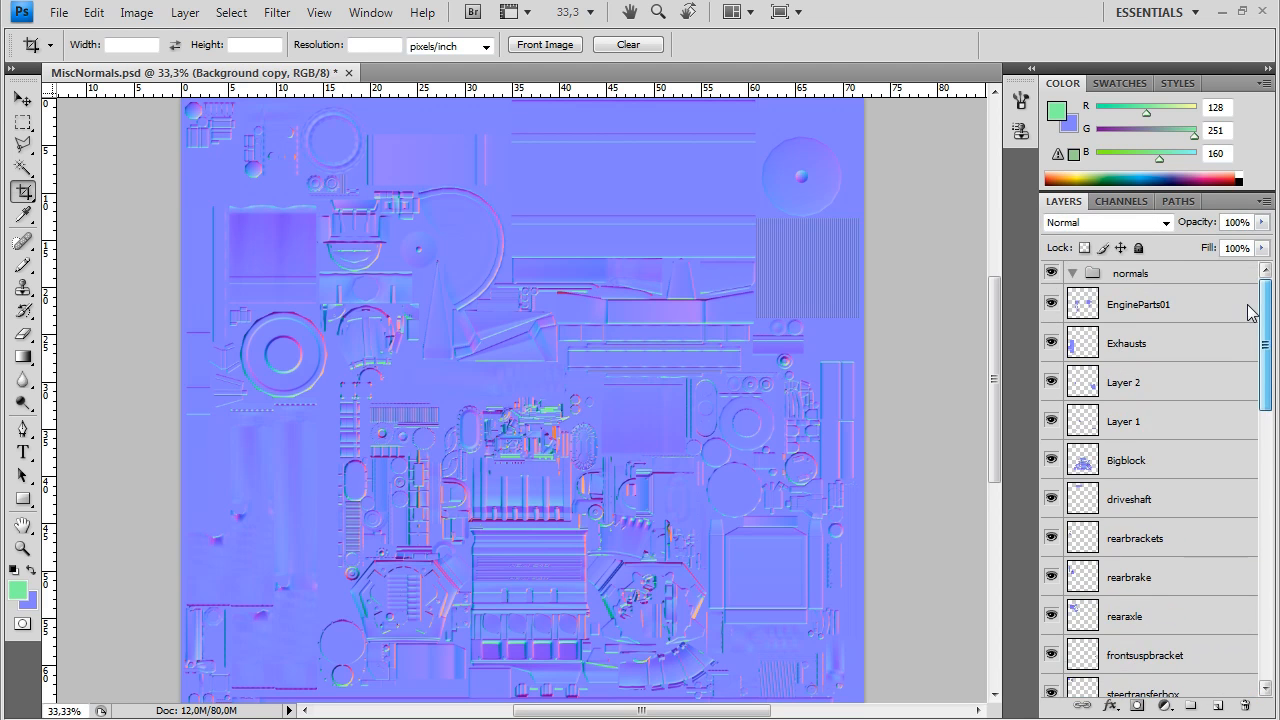
shift+click(1158, 304)
drag(1158, 304, 1090, 290)
click(1072, 273)
click(1134, 310)
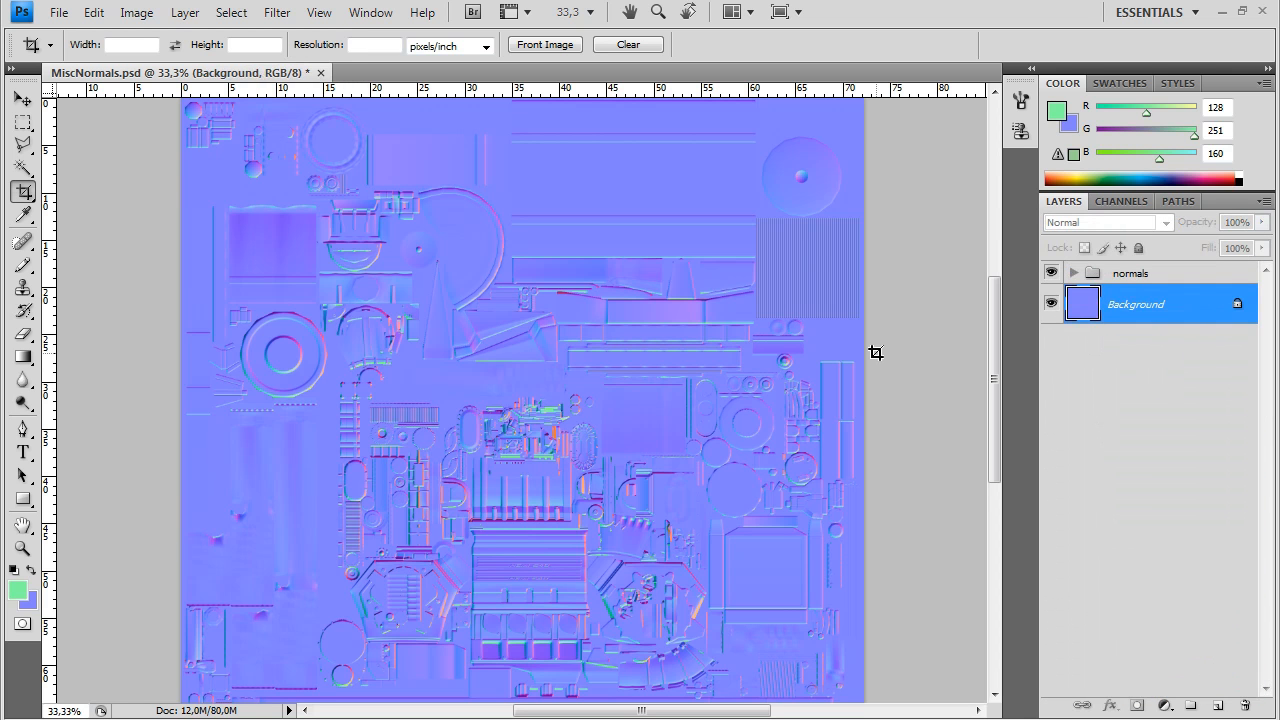
Fill the Background layer with black and add a new group named diffuse above the normals group
key(d)
key(x)
click(1127, 278)
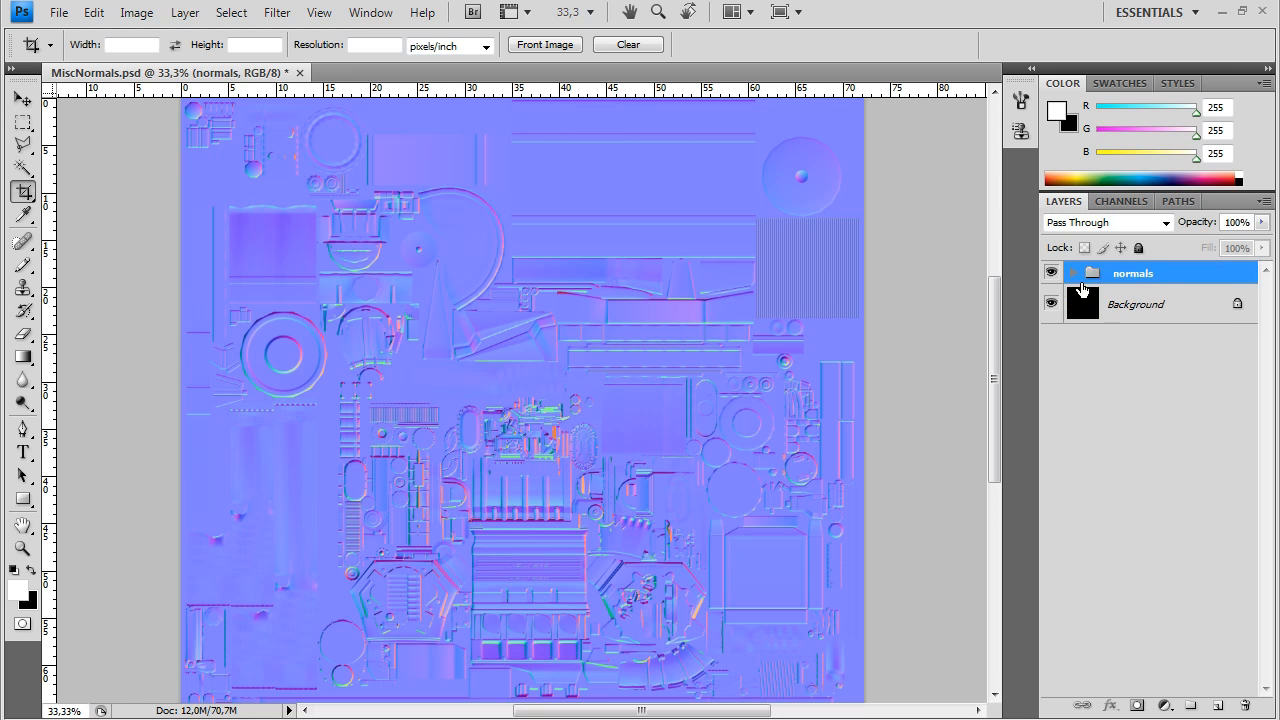
click(1190, 705)
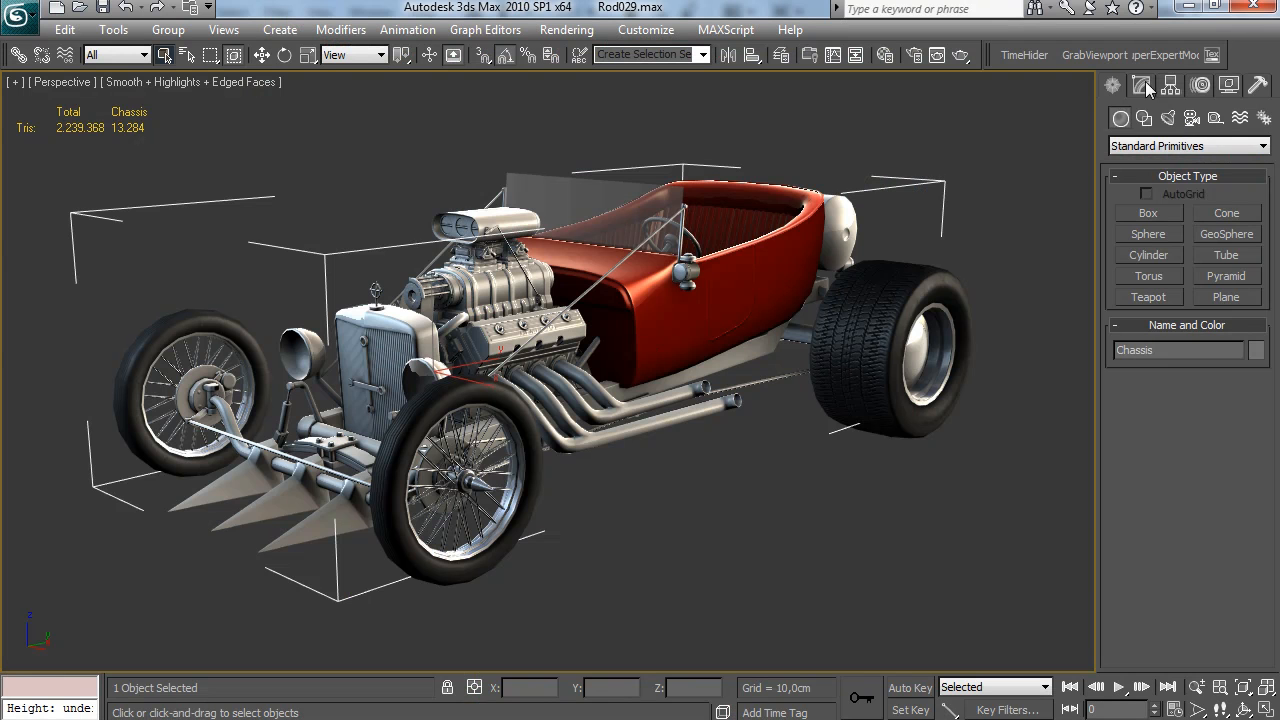
Switch to 3ds Max and add an Unwrap UVW modifier to the Chassis object
click(1145, 88)
click(1153, 143)
key(u)
key(Return)
Open the chassis UVs for editing and render their UVW template at 2048 by 2048
click(1183, 416)
drag(250, 337, 414, 128)
click(388, 153)
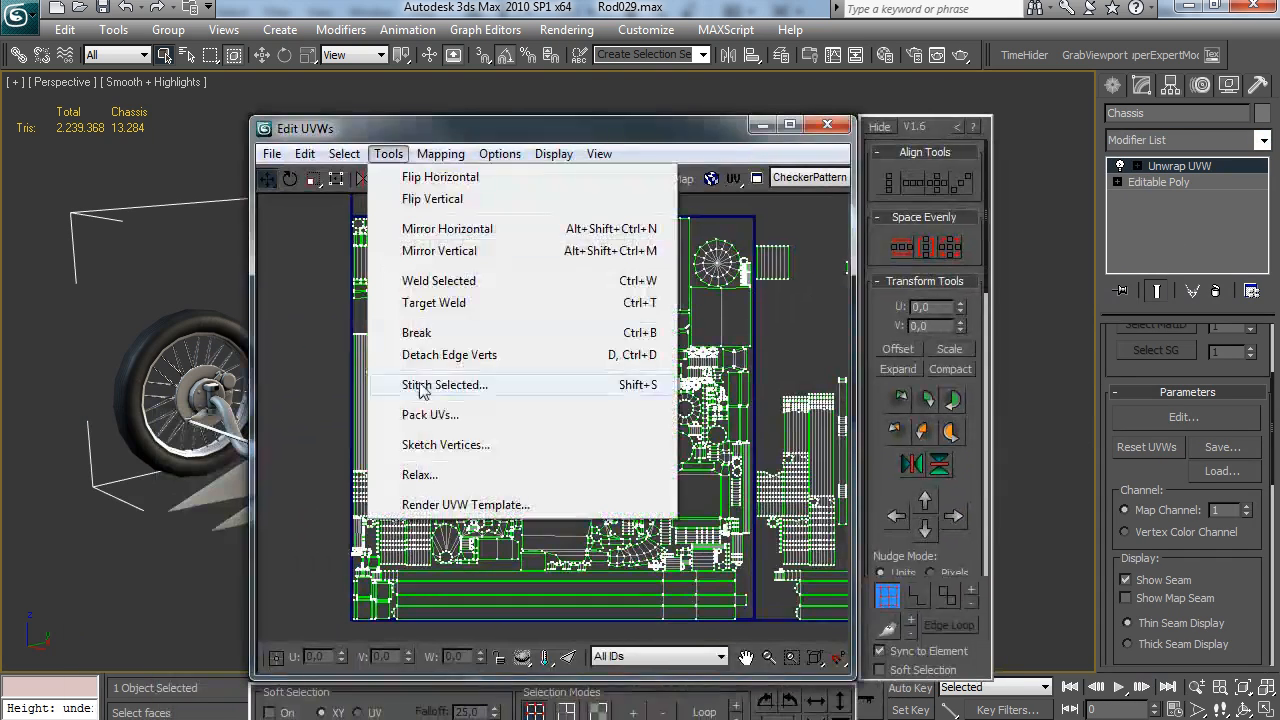
click(449, 505)
click(329, 531)
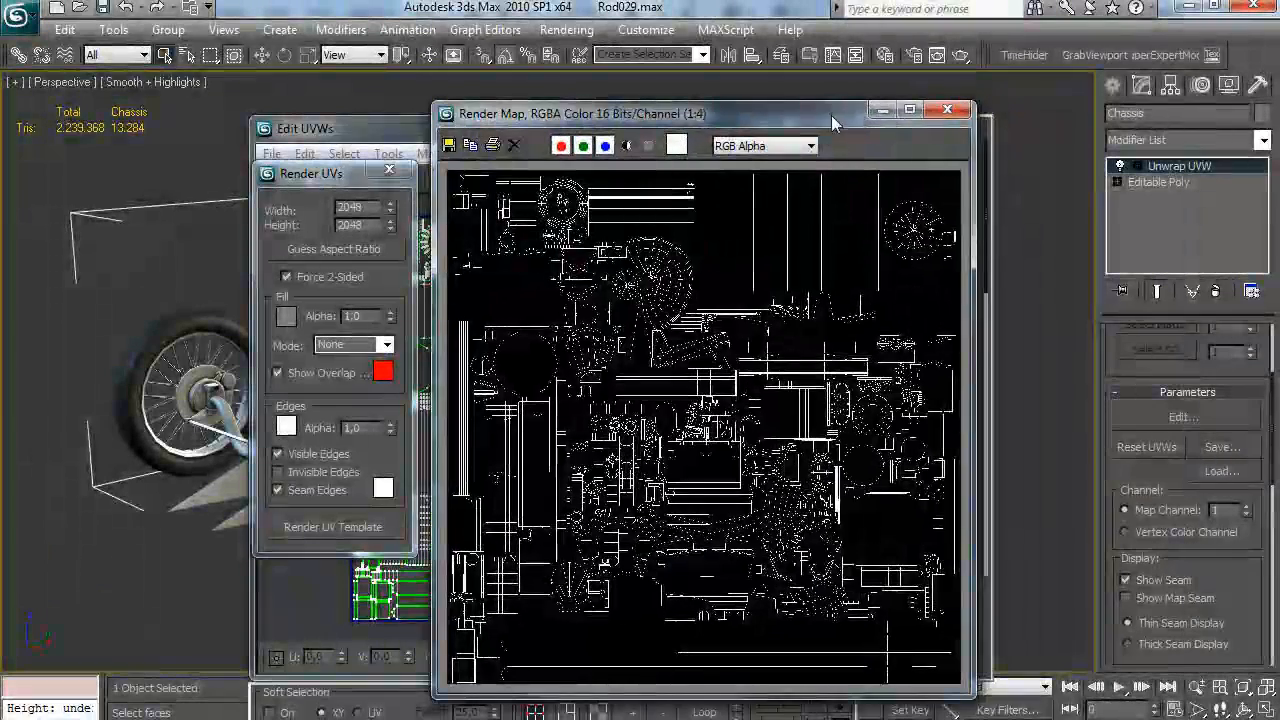
Save the rendered UV template as chassis_Uvtemplate.jpg in the img folder
drag(831, 115, 800, 109)
click(414, 141)
click(666, 177)
click(626, 233)
double_click(472, 292)
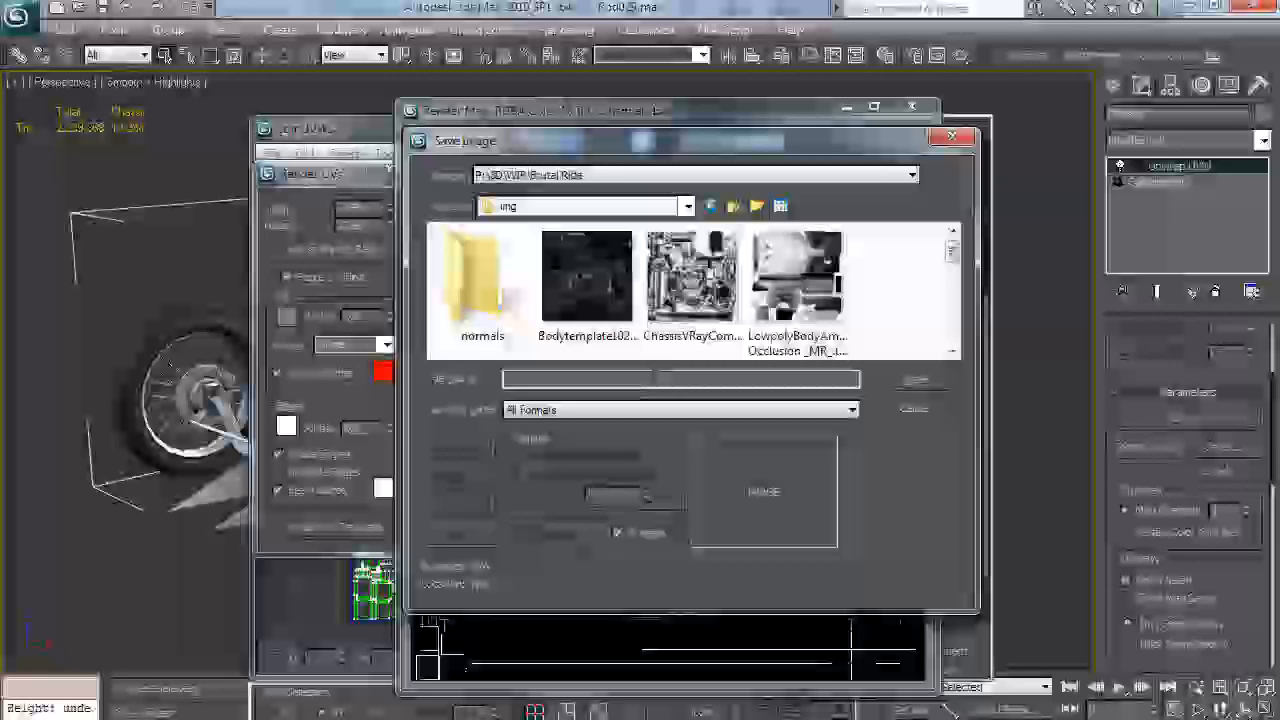
text(chassis)
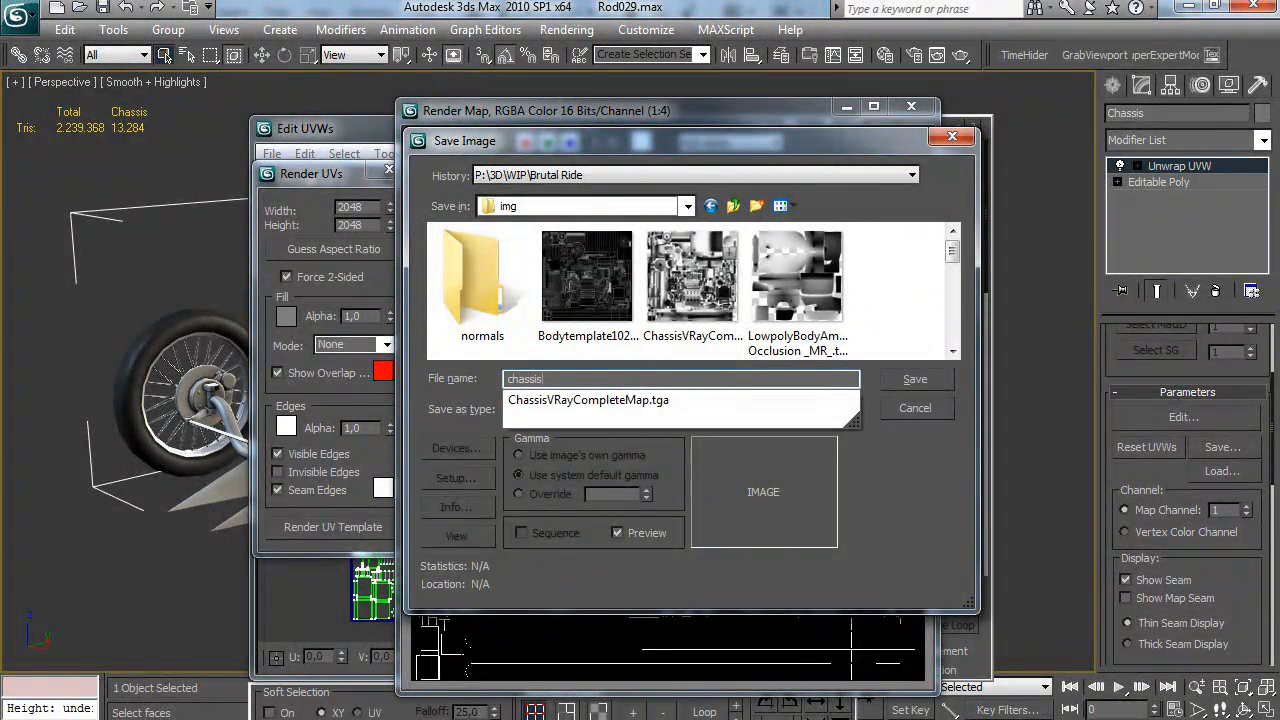
text(_Uvtemplate)
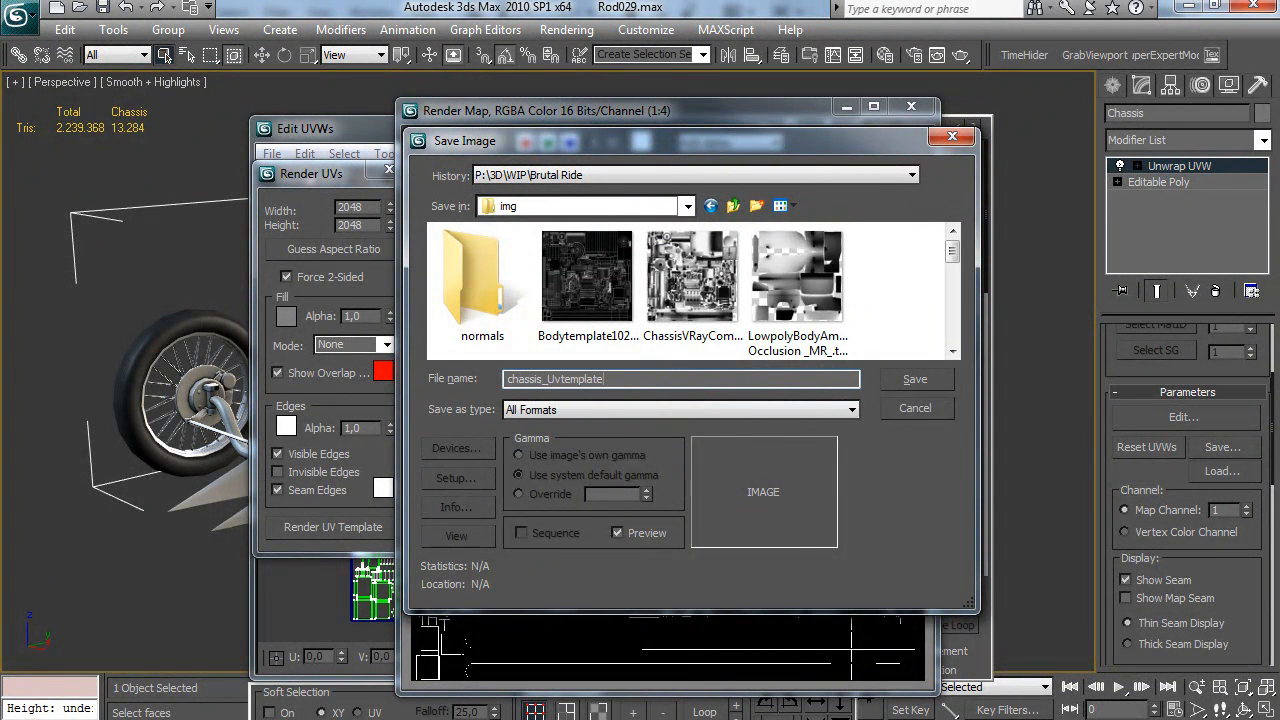
double_click(655, 378)
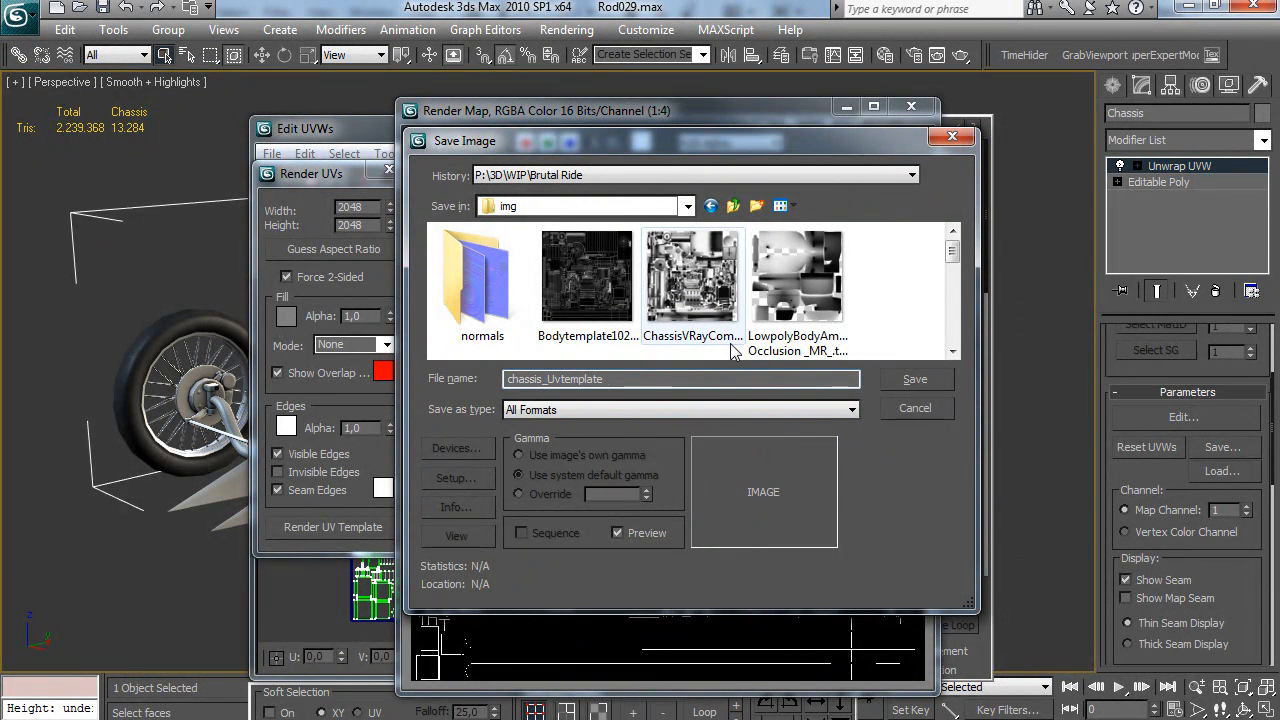
click(612, 378)
text(.jpg)
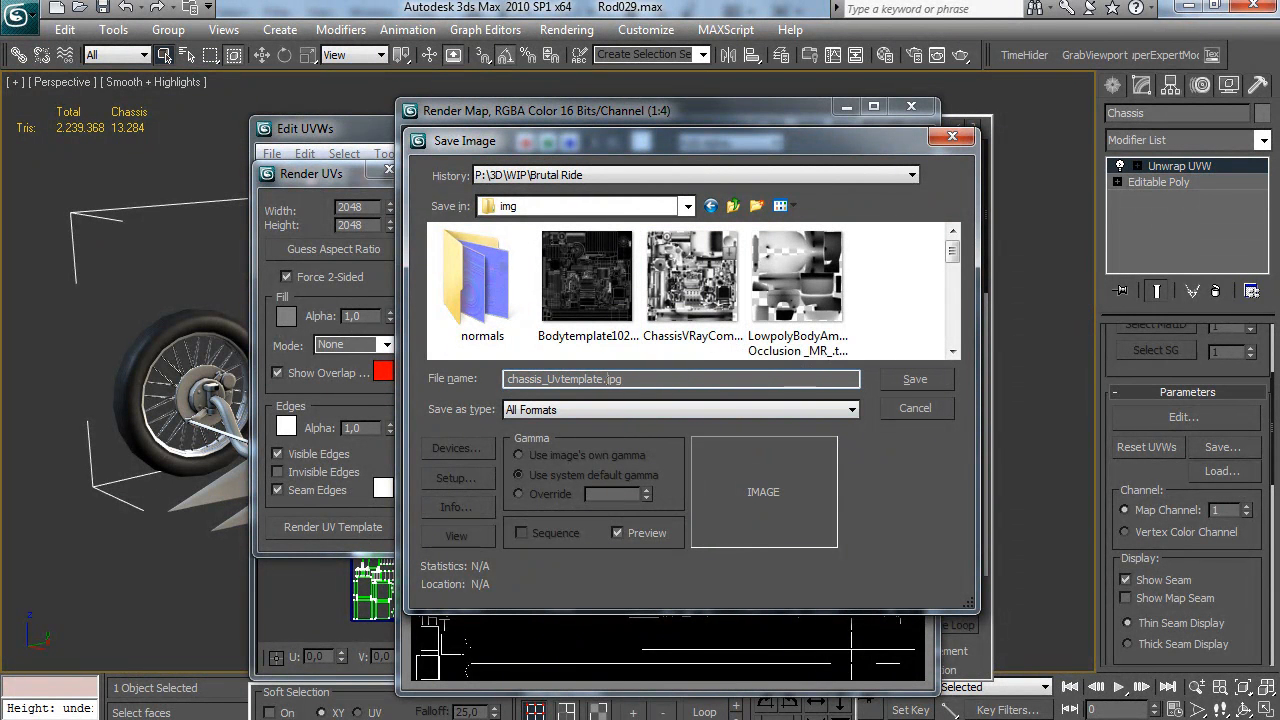
click(918, 385)
click(850, 131)
click(827, 124)
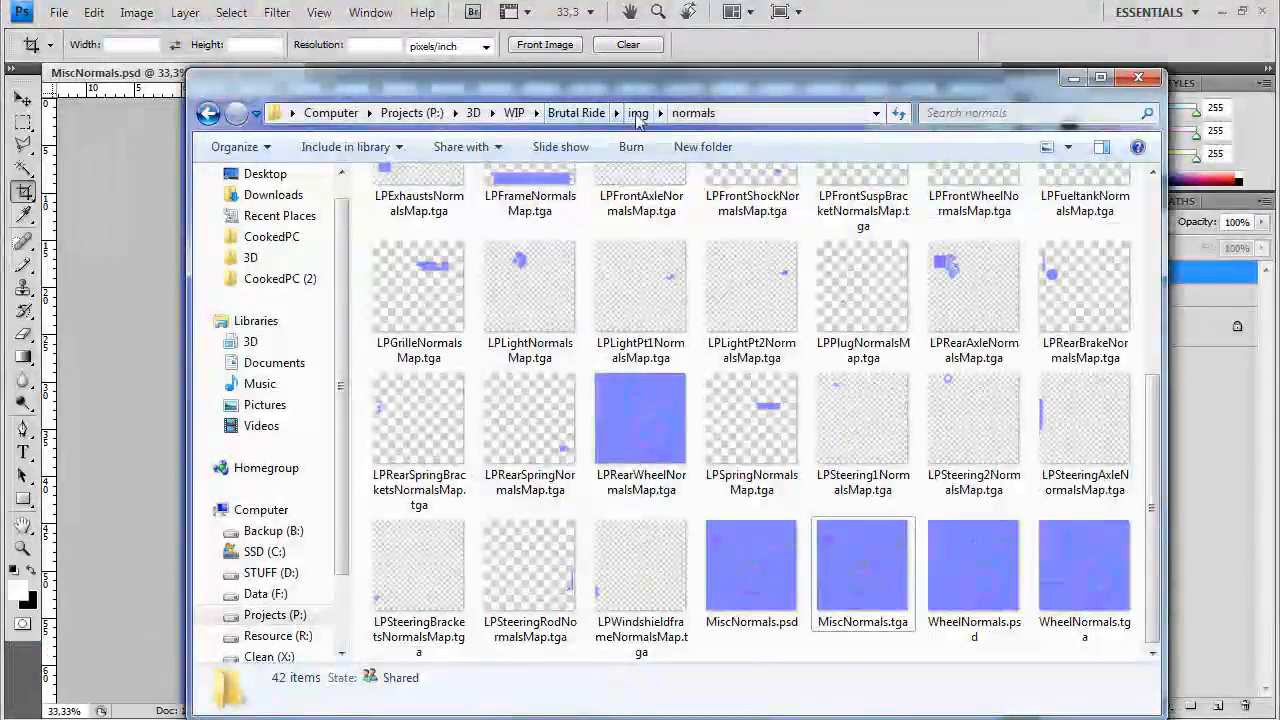
Switch to Photoshop and bring the chassis UV template into MiscNormals.psd as the topmost layer with Screen blending
key(BackSpace)
drag(452, 247, 168, 435)
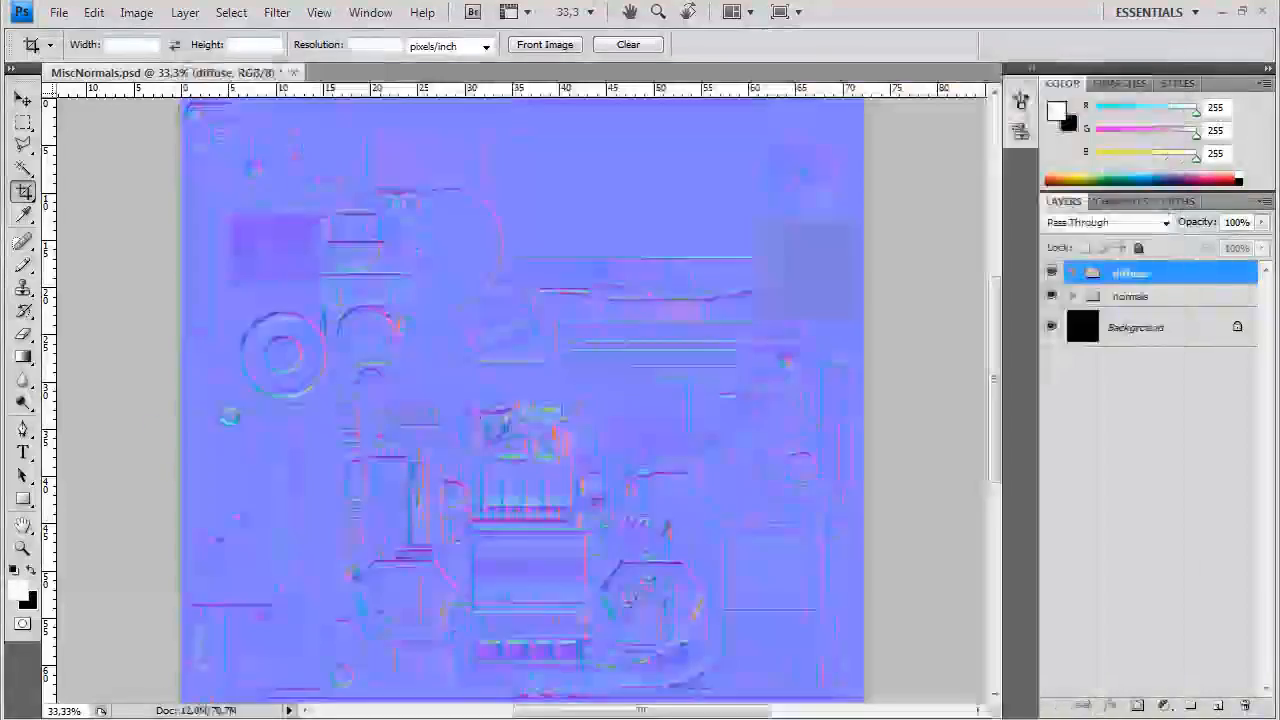
key(ctrl+w)
key(ctrl+v)
drag(1100, 304, 1146, 271)
click(1108, 226)
click(1075, 398)
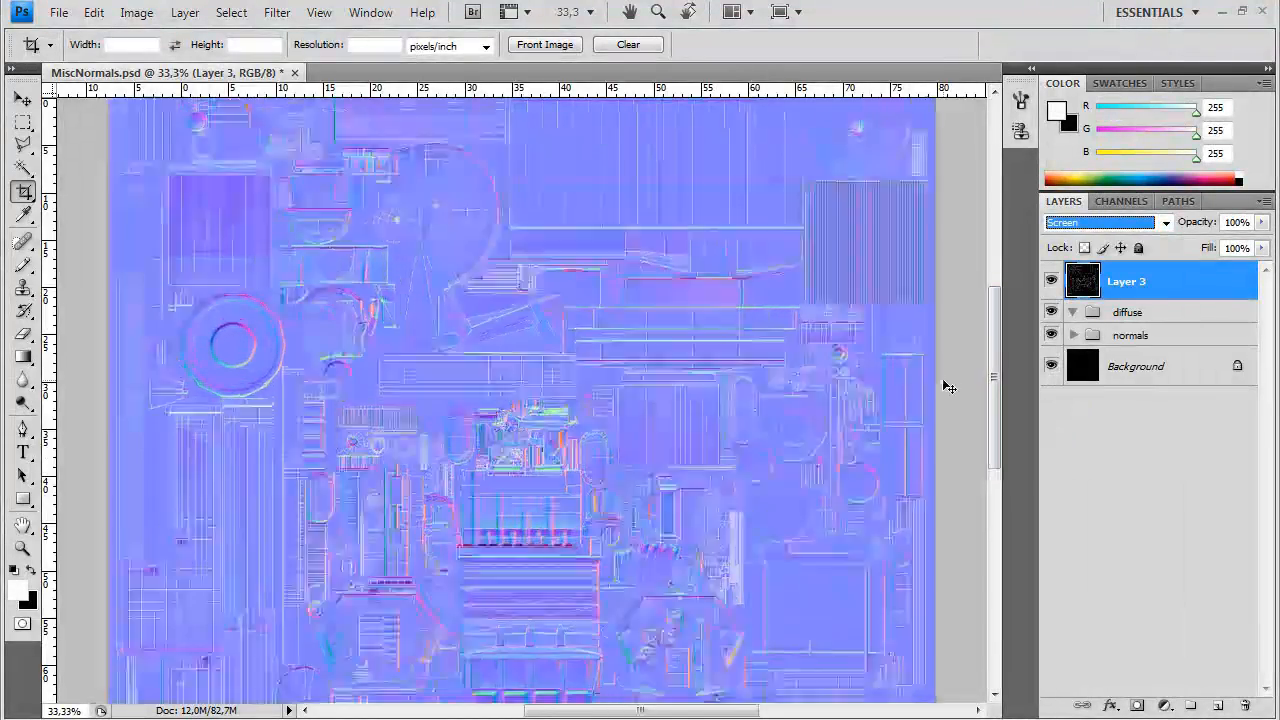
Examine how the UV wireframe overlay lines up with the parts of the normal map
scroll(943, 380, up, 2)
scroll(497, 414, left, 5)
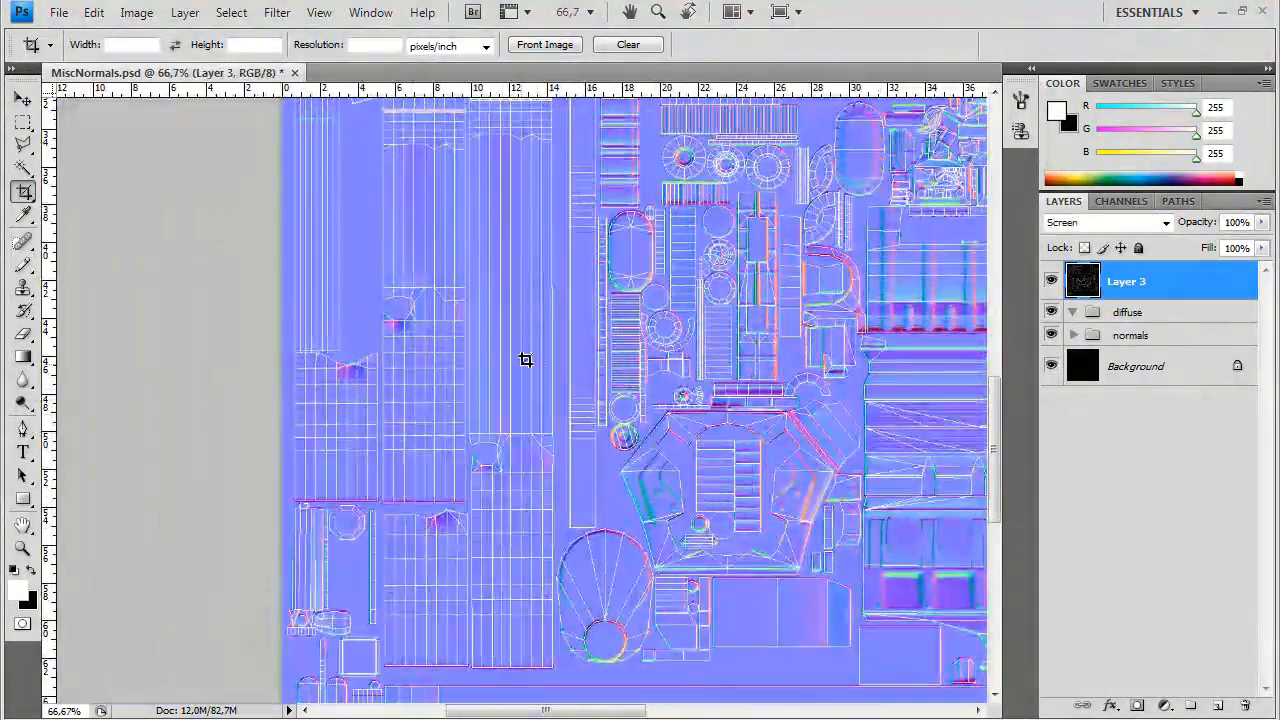
scroll(520, 345, right, 3)
scroll(560, 400, up, 2)
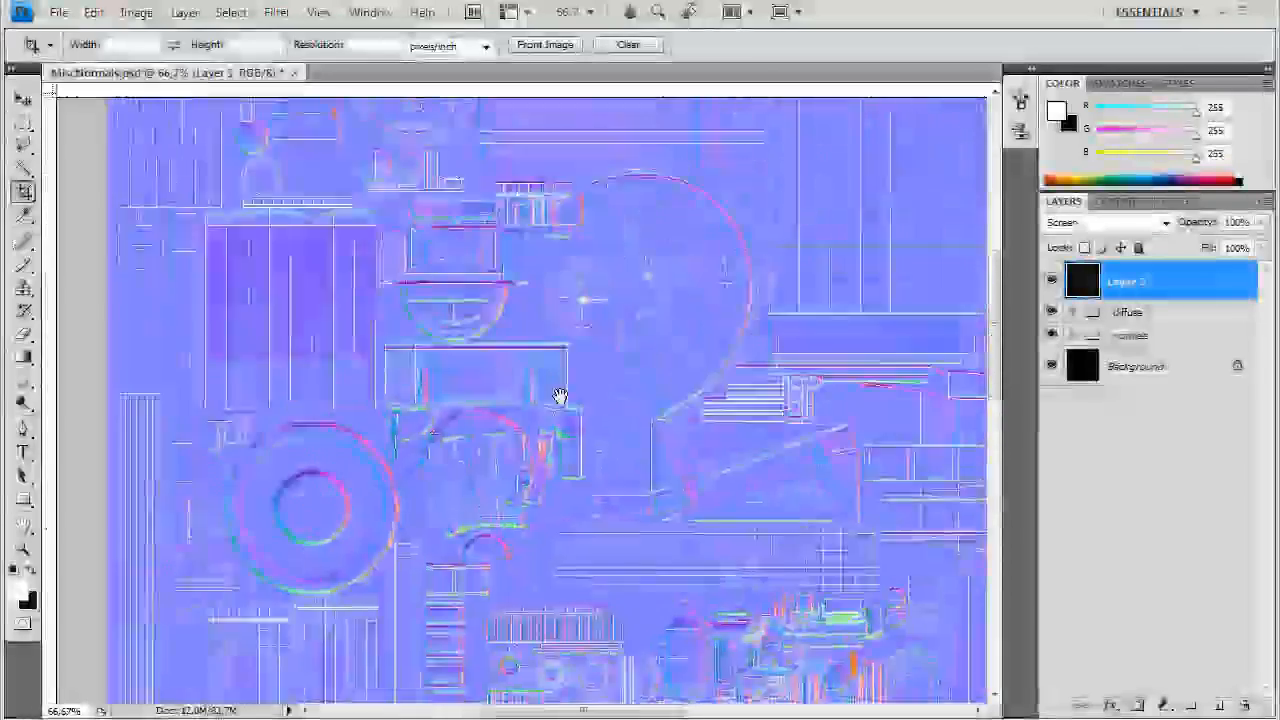
scroll(477, 480, up, 2)
scroll(534, 434, down, 1)
scroll(557, 371, down, 2)
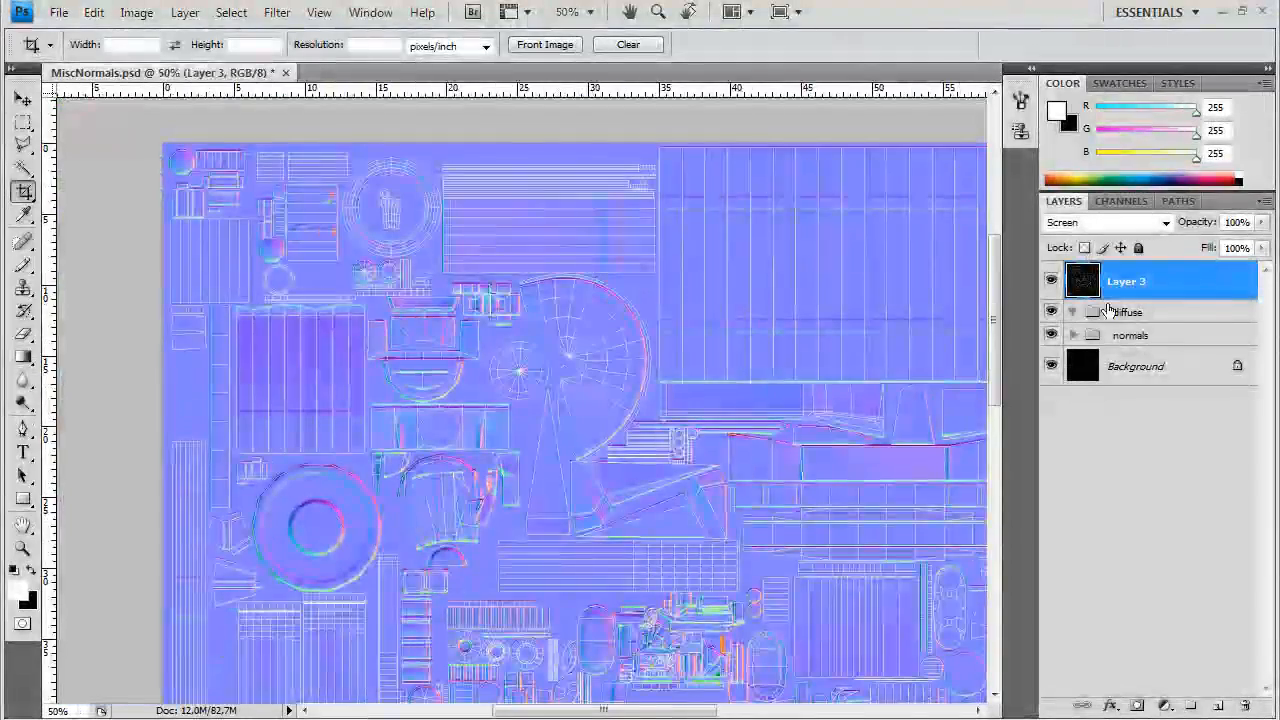
Paste the grayscale shaded chassis map as a layer directly below the wireframe layer and set its blending to Multiply
click(1108, 311)
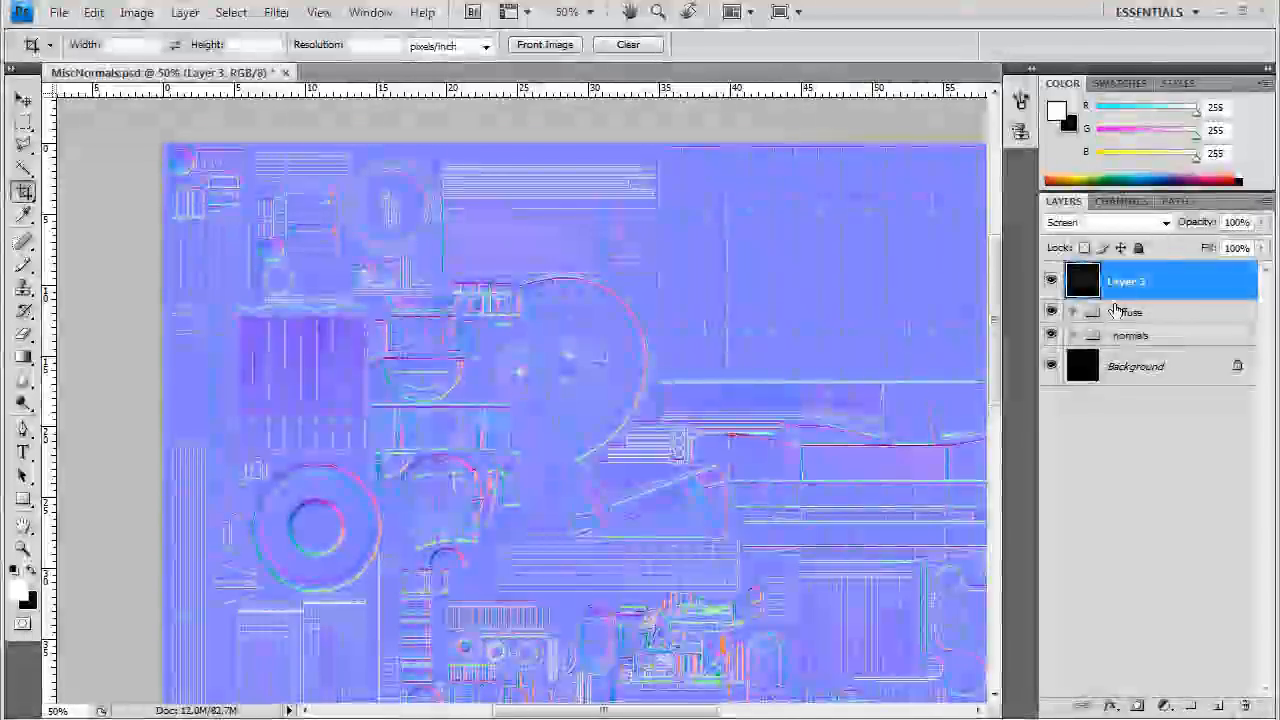
key(ctrl+v)
key(ctrl+bracketleft)
click(1110, 222)
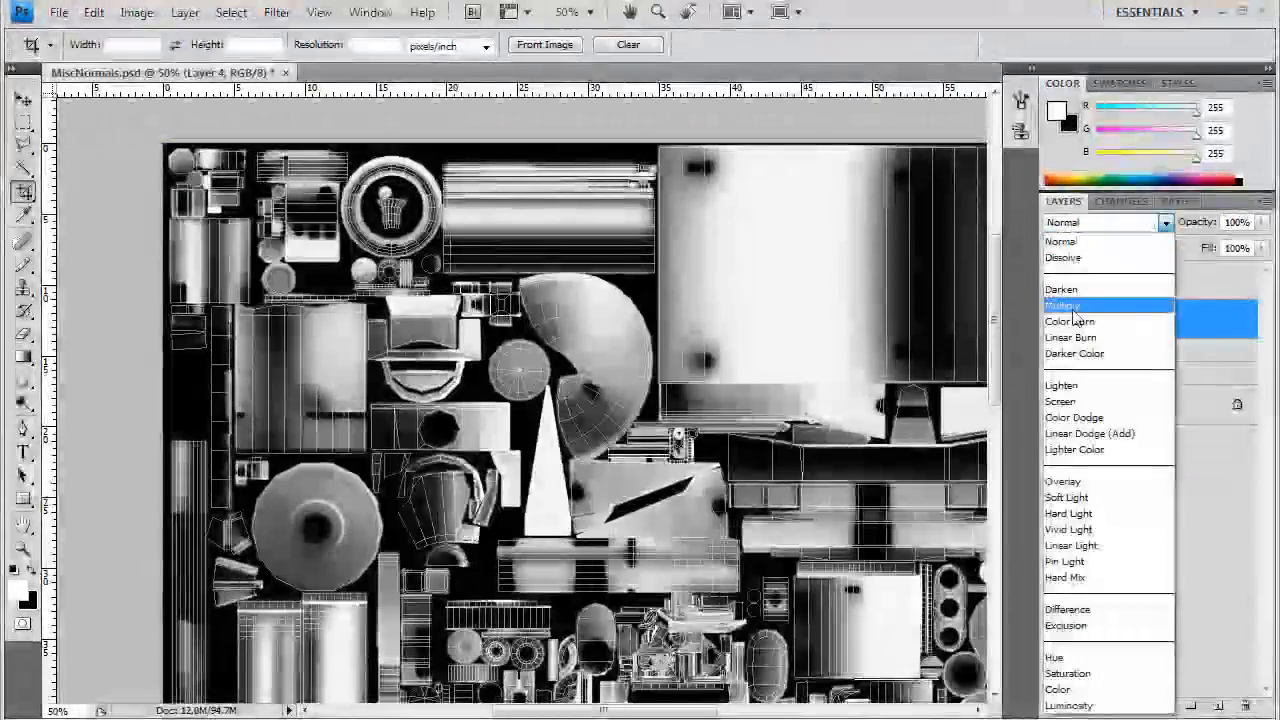
click(1080, 303)
Add a new layer inside the diffuse group and fill it with a neutral gray background colour
click(1130, 351)
drag(753, 482, 752, 302)
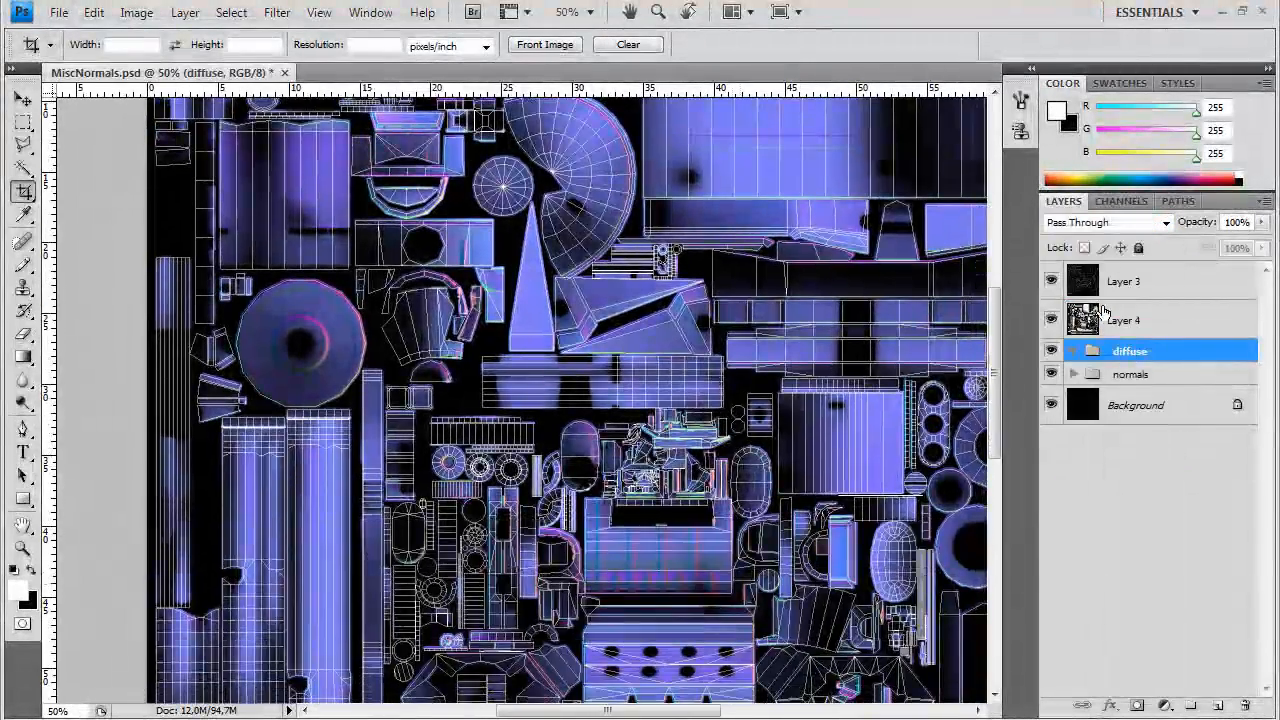
click(1123, 281)
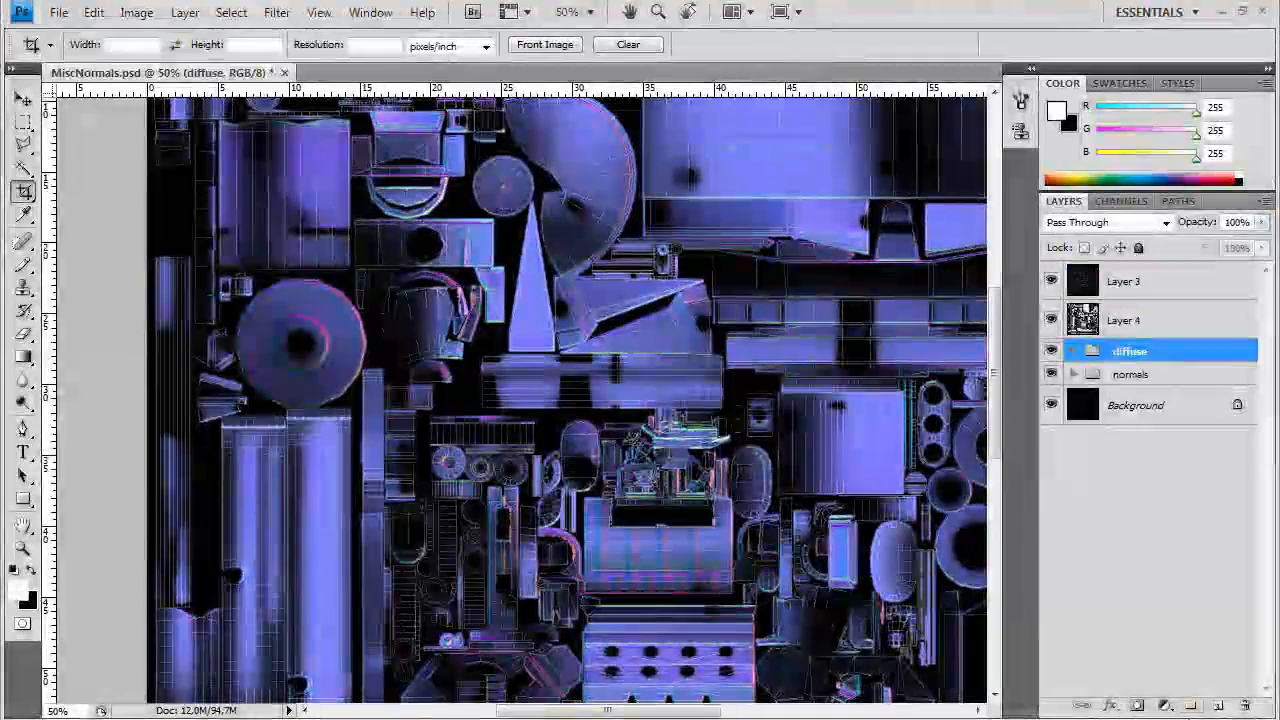
click(1218, 705)
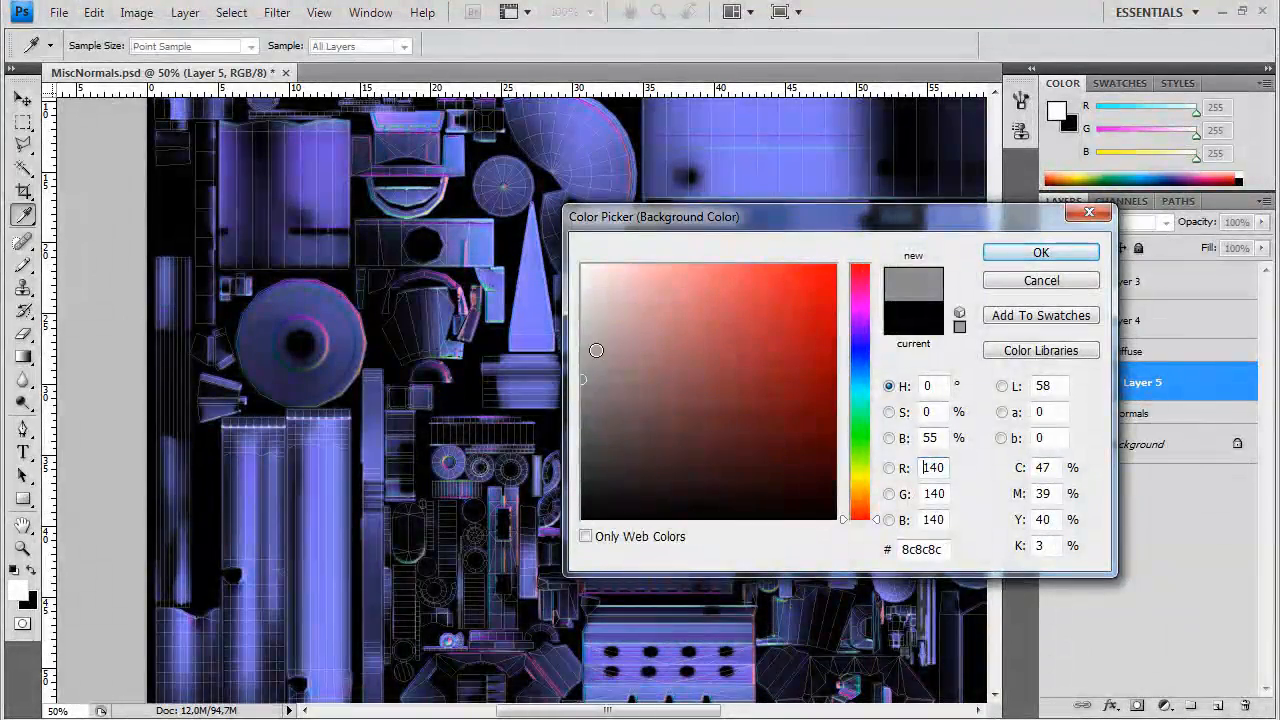
click(997, 251)
key(c)
key(ctrl+BackSpace)
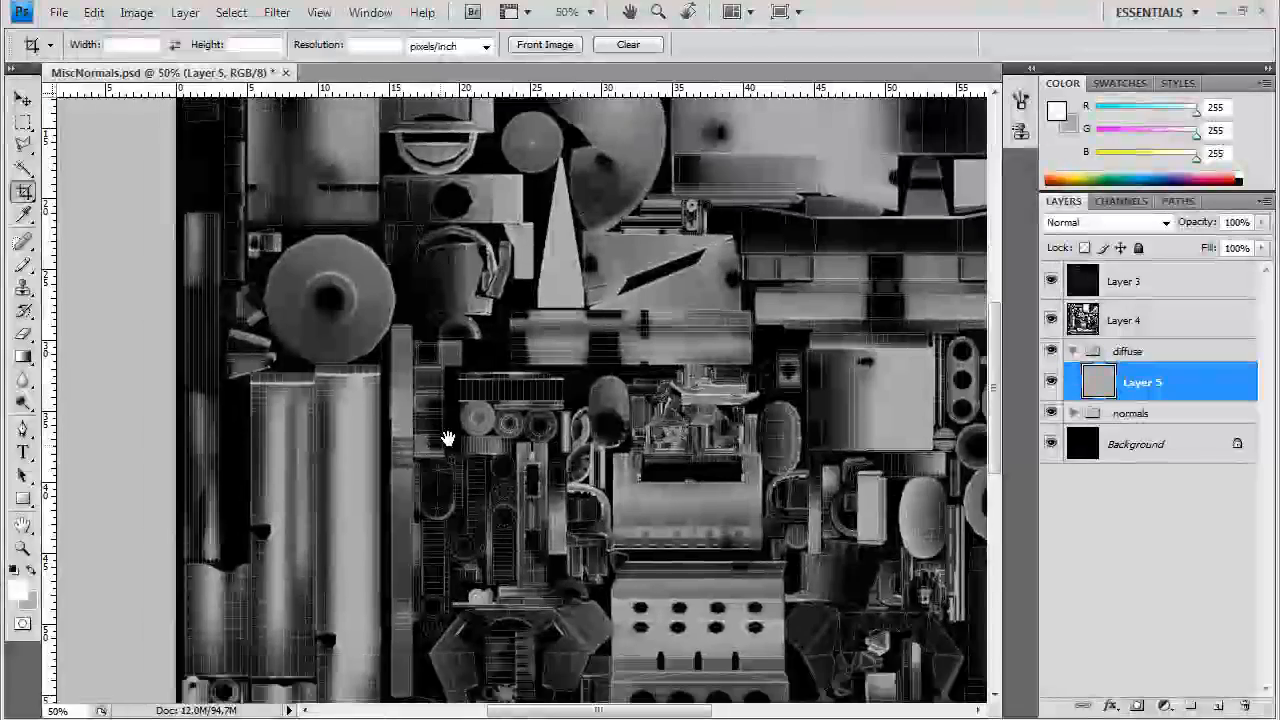
Create a new layer named Diff_redbase above the gray fill layer in the diffuse group
key(ctrl+shift+n)
text(Diff_redbase)
key(Return)
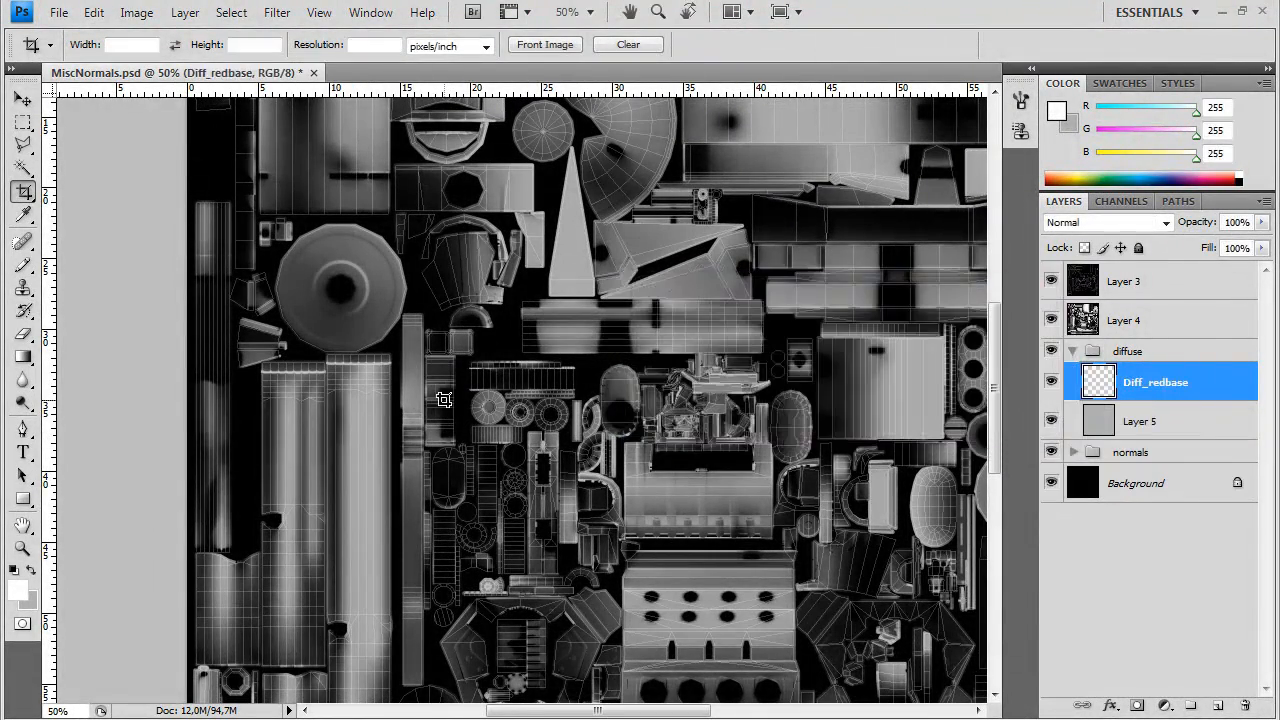
Outline the UV islands around the large round part and the panels above it with the Polygonal Lasso, and mask Diff_redbase to that selection
scroll(444, 399, up, 3)
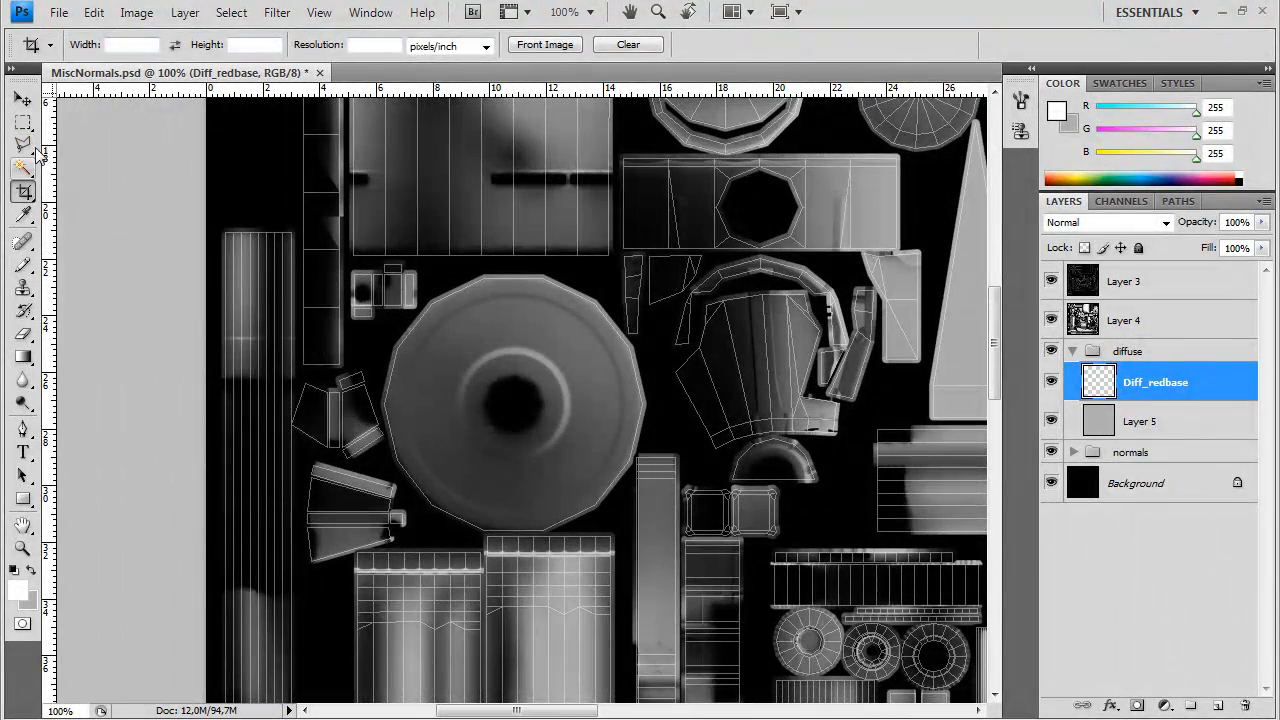
click(24, 145)
scroll(466, 272, up, 1)
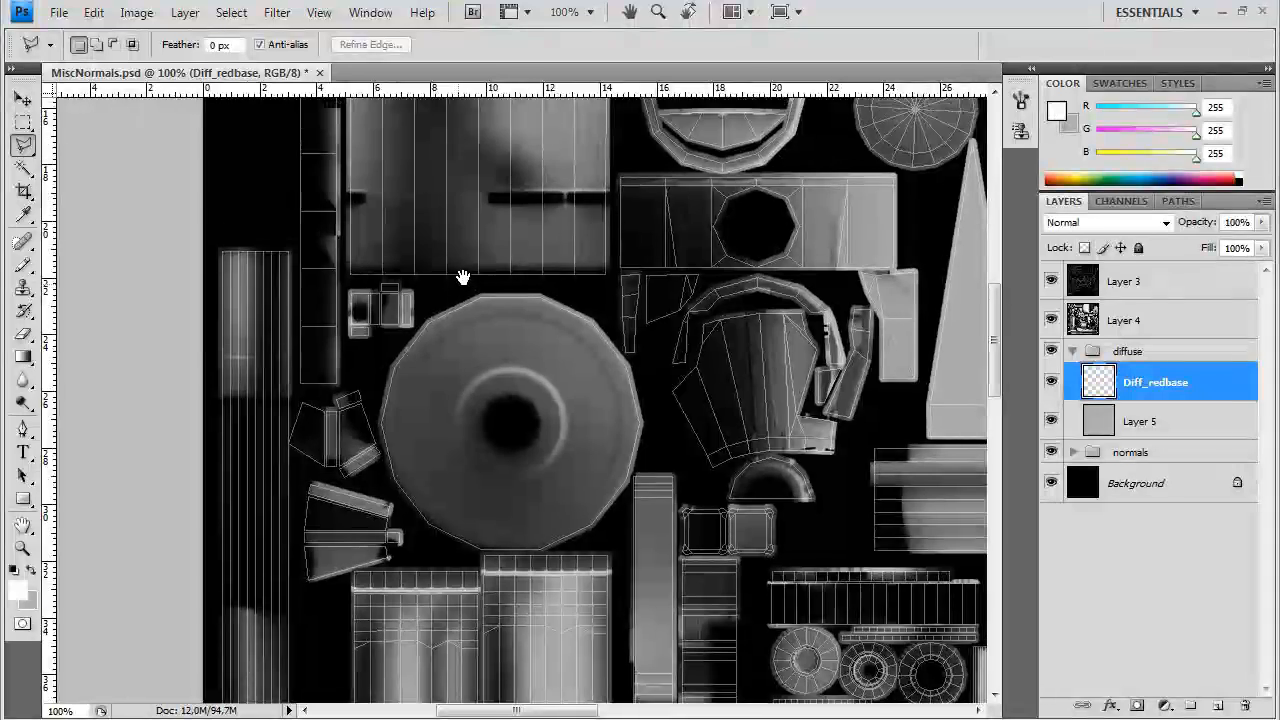
scroll(520, 400, down, 2)
click(470, 505)
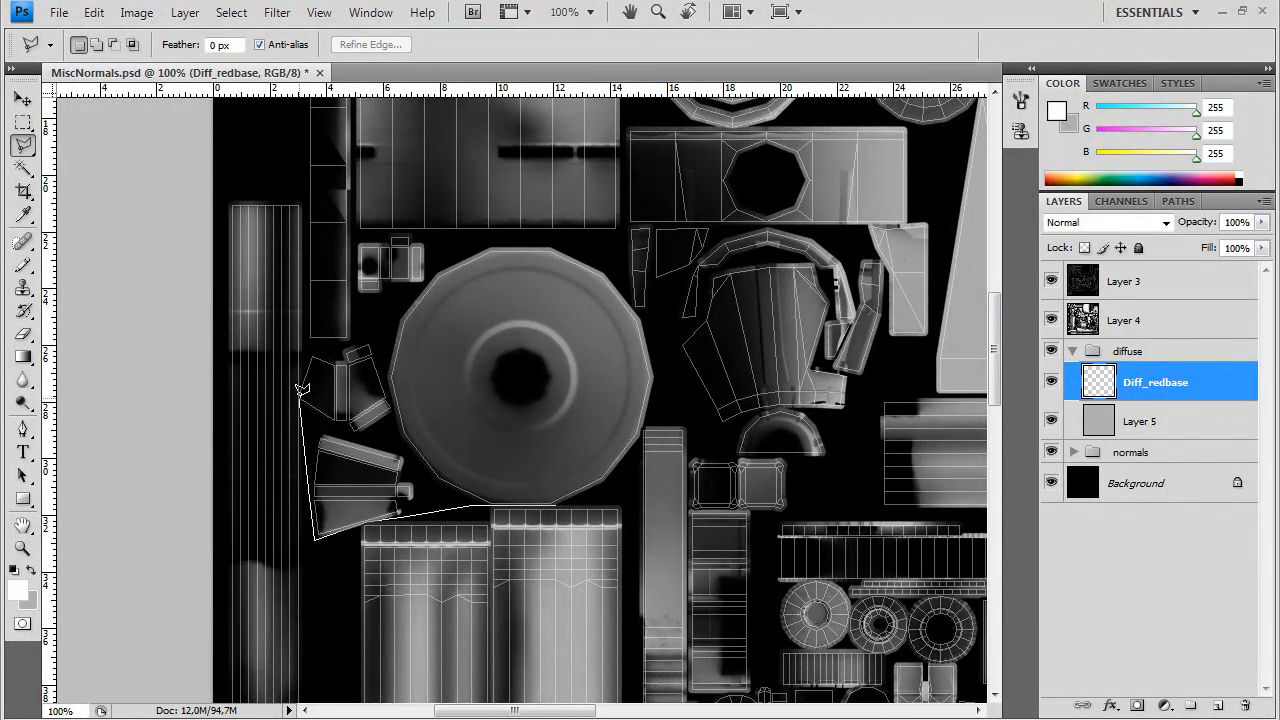
scroll(321, 197, up, 5)
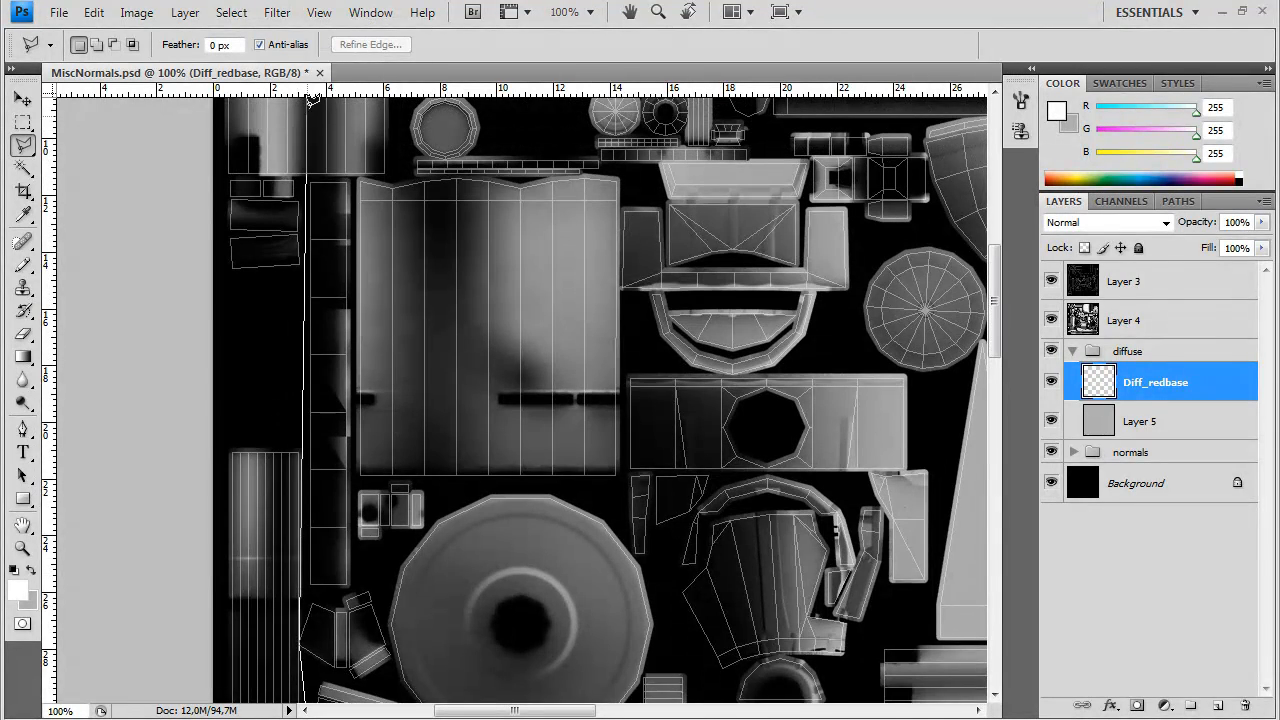
scroll(310, 97, up, 4)
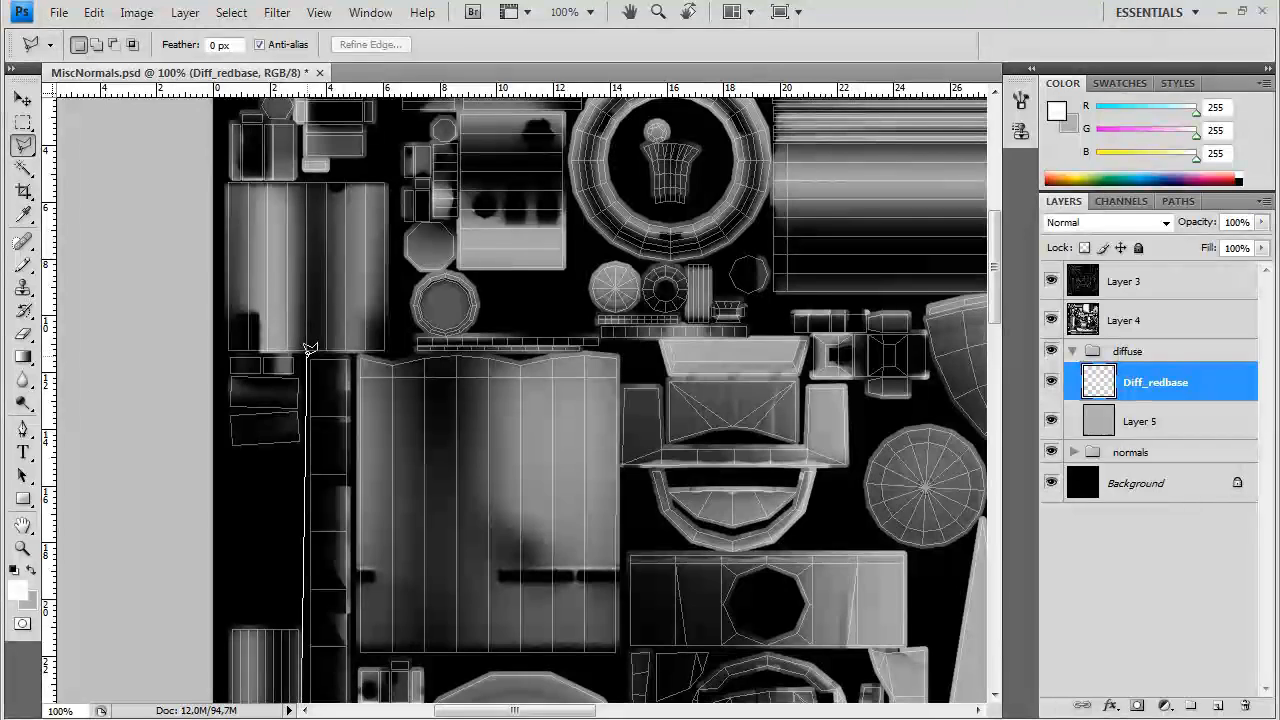
scroll(407, 343, down, 2)
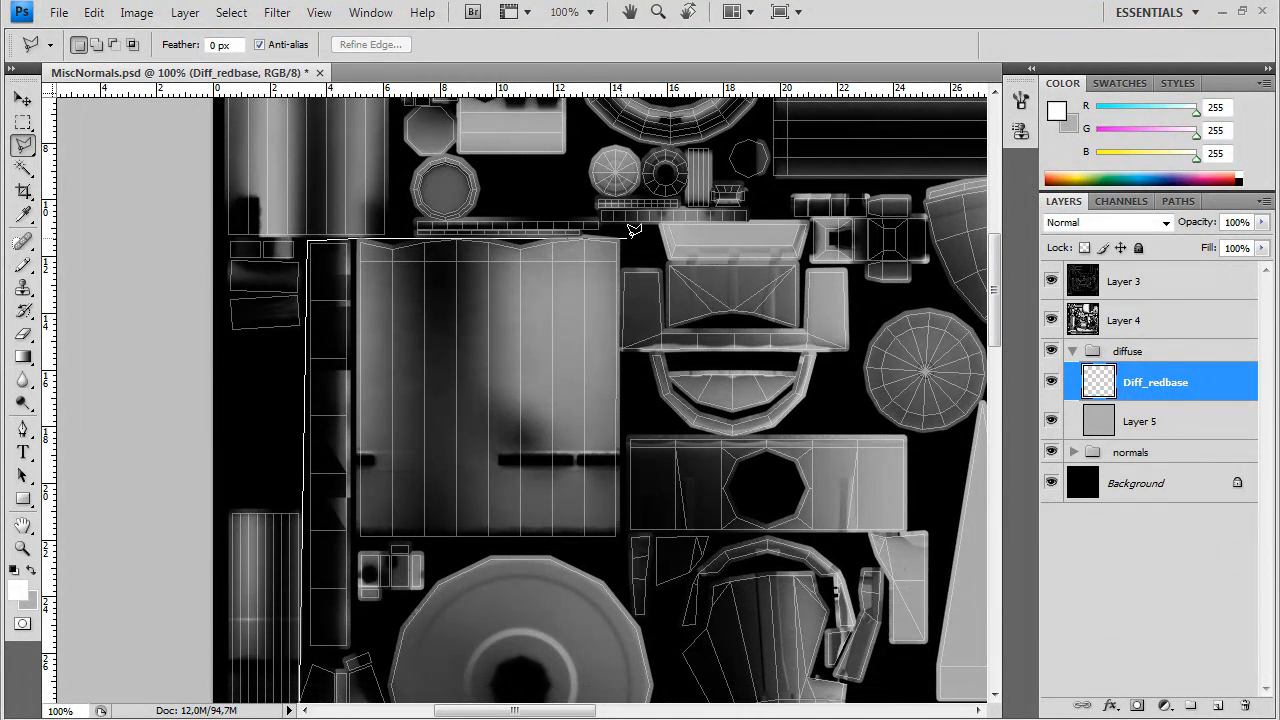
click(640, 238)
drag(810, 213, 565, 217)
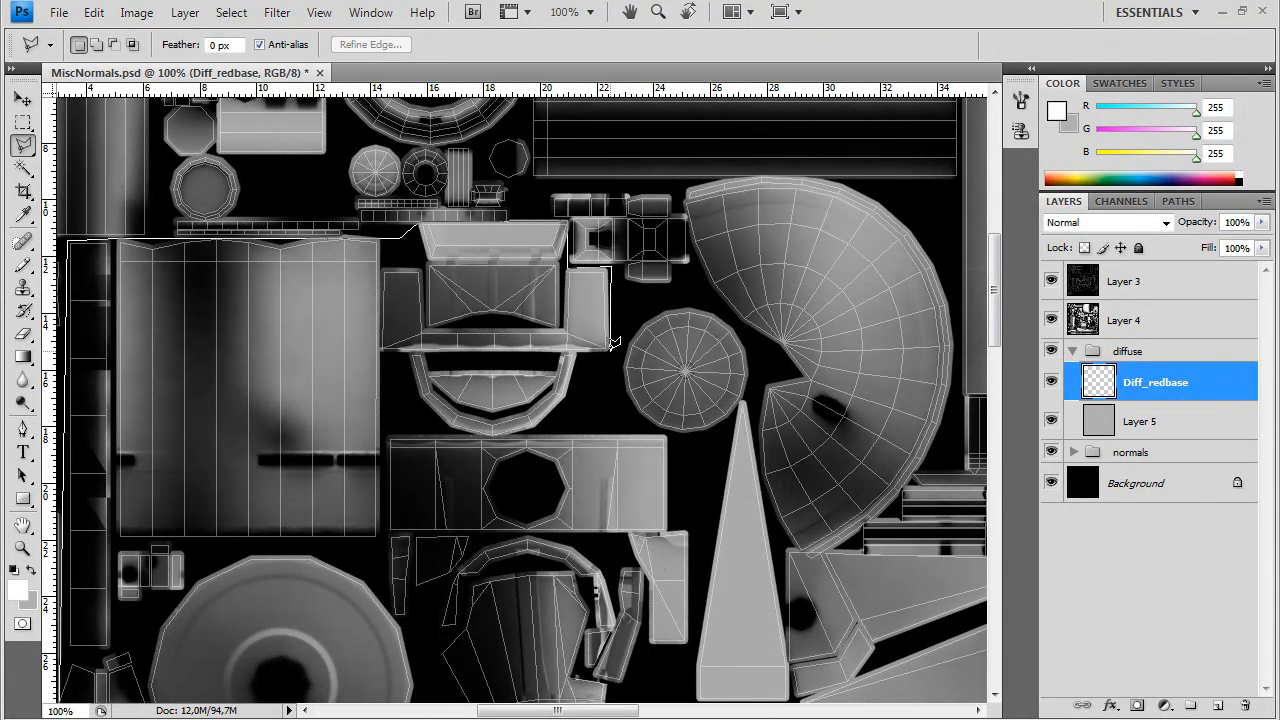
scroll(640, 410, down, 2)
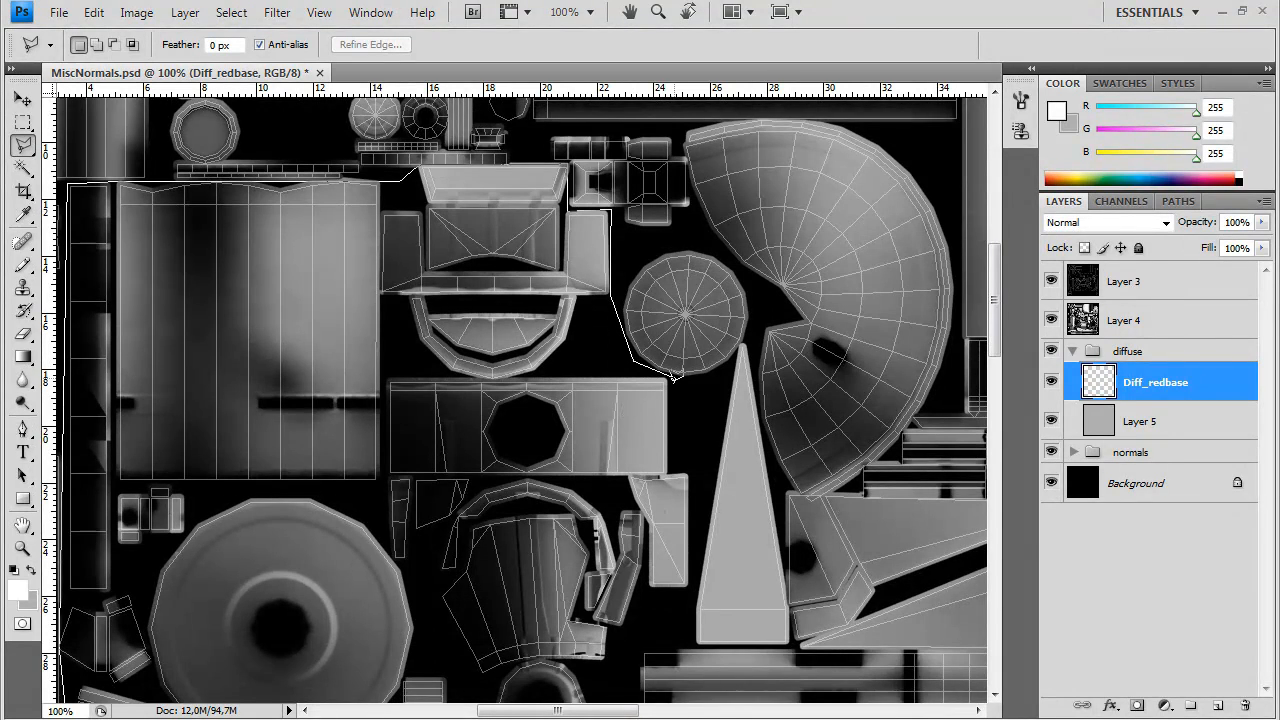
scroll(672, 378, down, 2)
scroll(698, 488, down, 1)
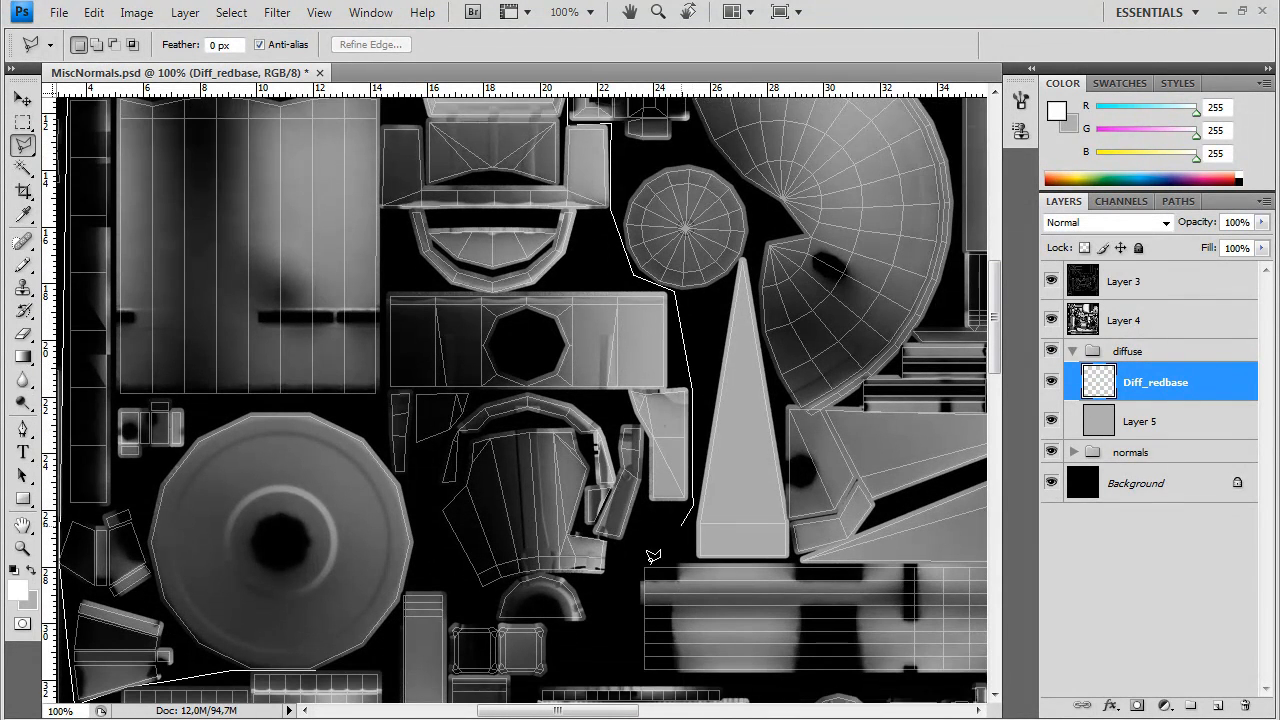
scroll(652, 556, down, 3)
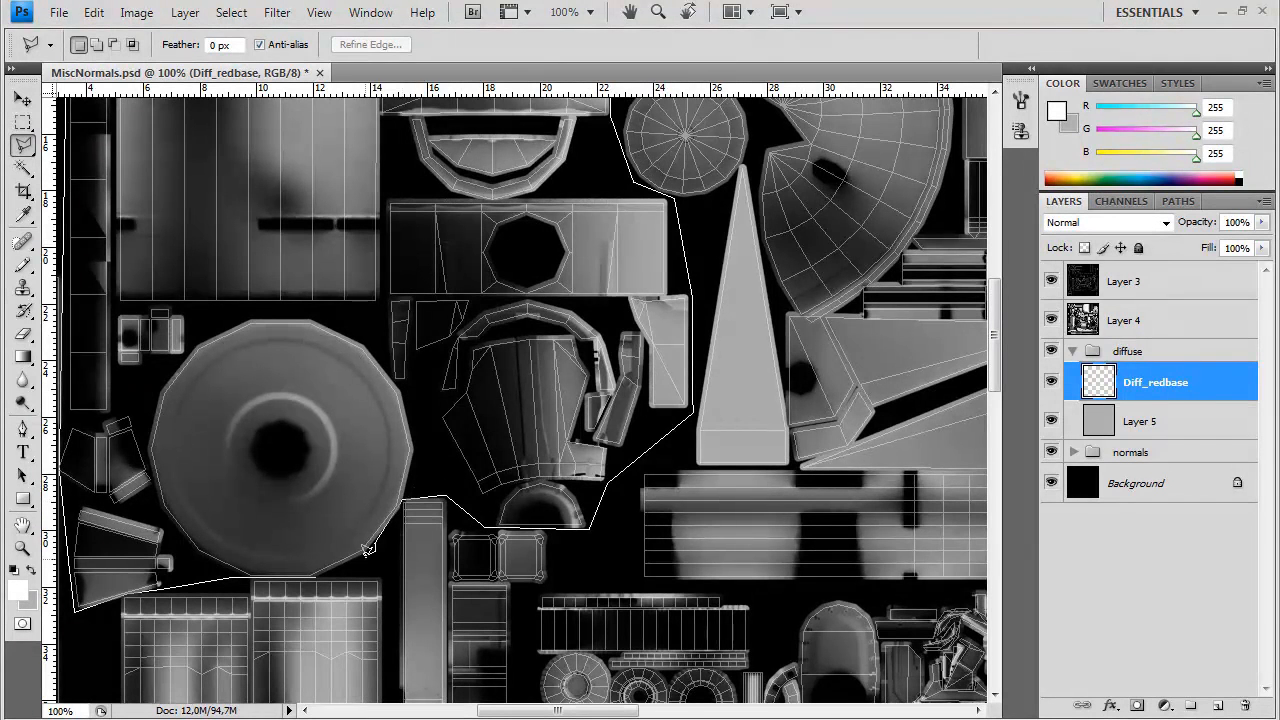
click(316, 570)
click(1138, 706)
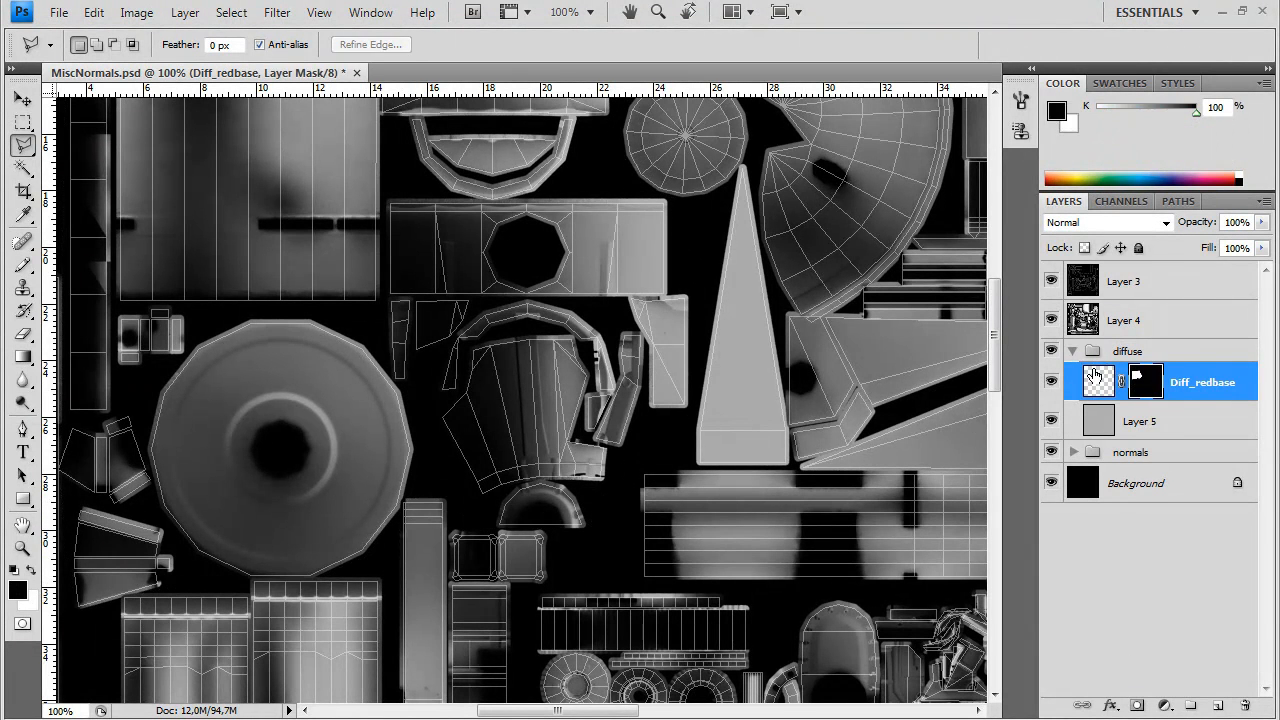
Set the background colour to a dark red and fill the masked Diff_redbase layer with it
click(29, 601)
click(816, 372)
click(1011, 245)
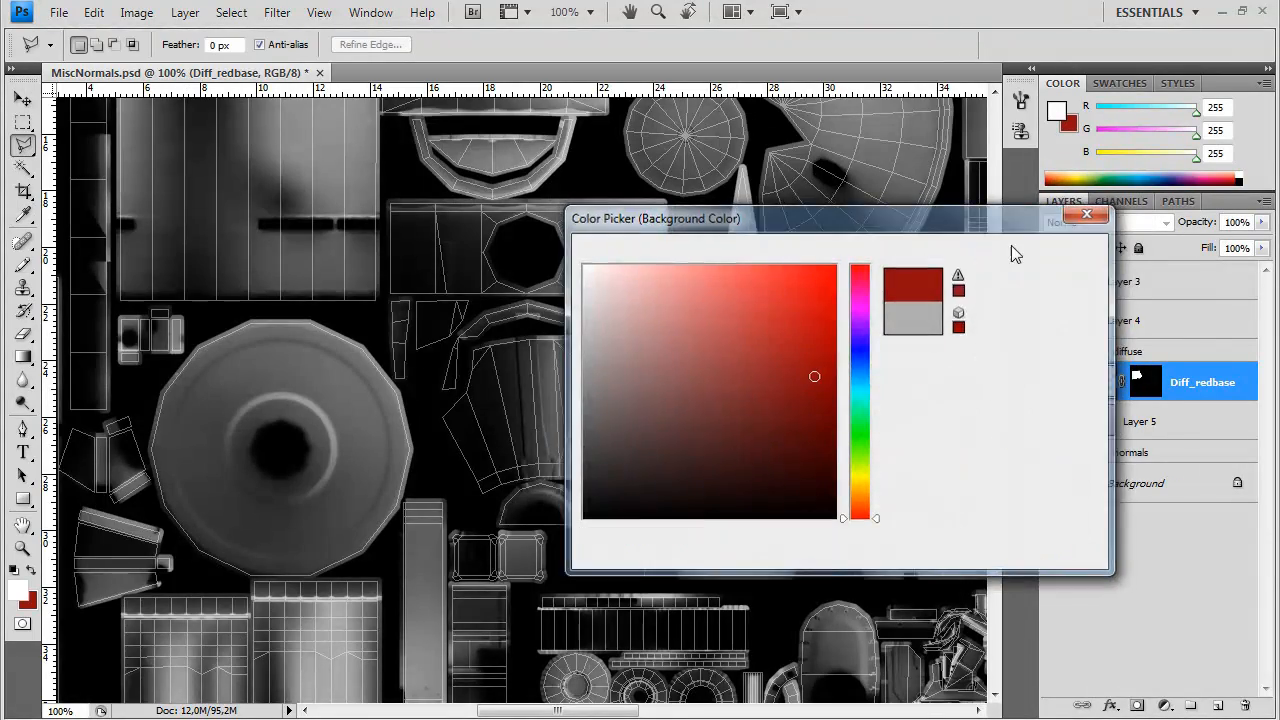
key(ctrl+BackSpace)
drag(315, 214, 593, 493)
Use Hue/Saturation on Diff_redbase to reduce the saturation by about 20 and slightly adjust the hue and lightness
click(137, 12)
mouse_move(186, 57)
click(429, 166)
mouse_move(1083, 404)
mouse_down()
mouse_move(1046, 408)
mouse_move(1062, 408)
mouse_up()
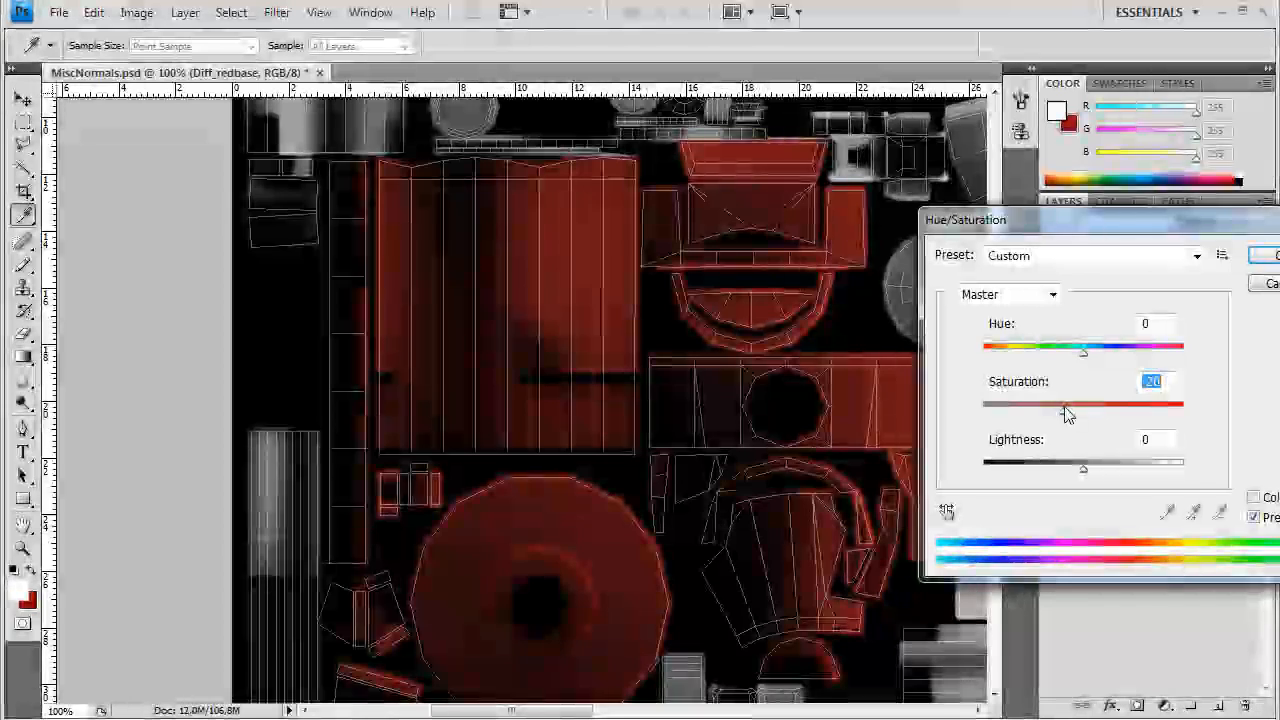
drag(1078, 220, 874, 143)
drag(871, 388, 876, 392)
drag(872, 276, 882, 279)
key(Return)
Try loading the shapes of individual part layers in the normals group as selections, and clear them again
drag(955, 255, 748, 435)
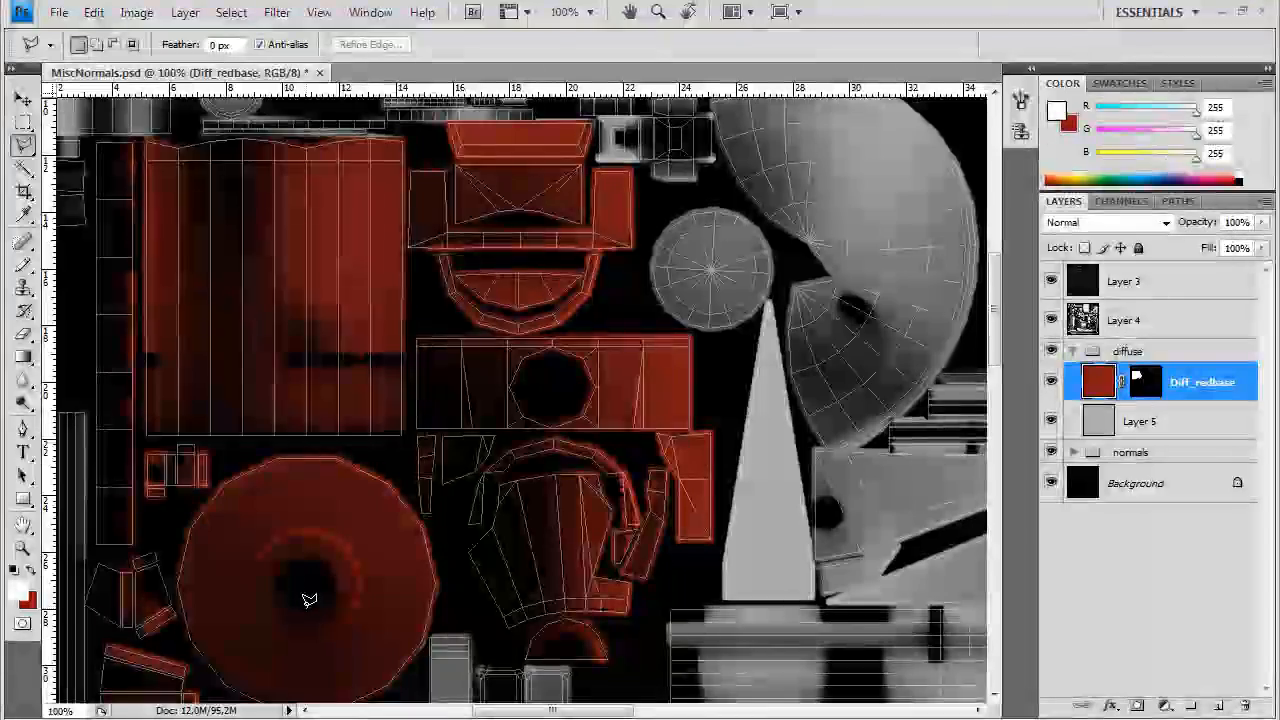
click(1073, 453)
scroll(1105, 489, down, 4)
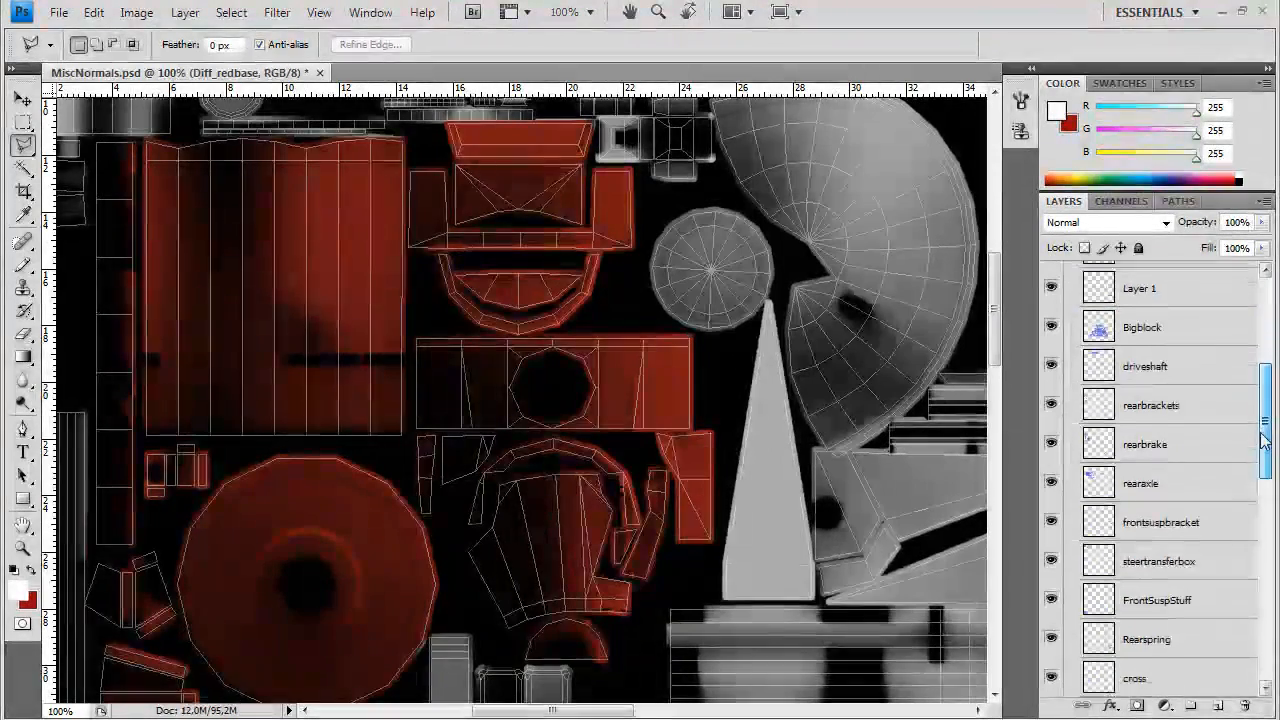
drag(780, 455, 749, 457)
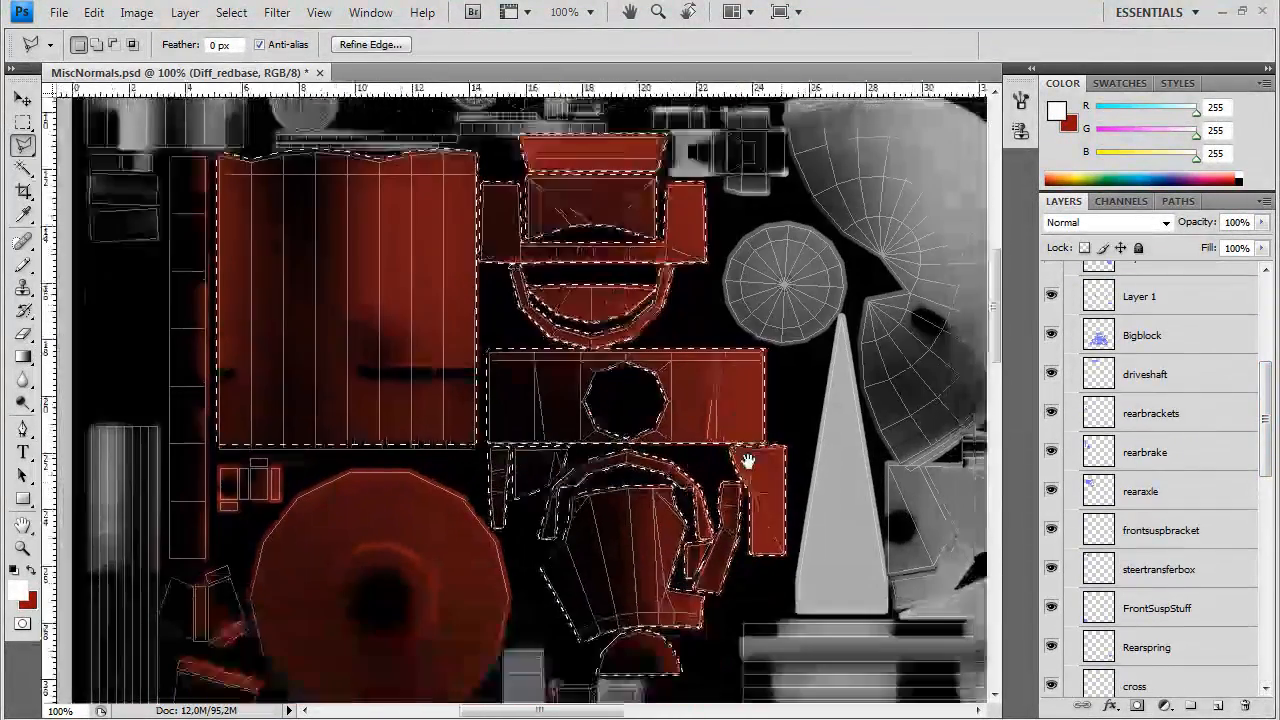
ctrl+click(1103, 415)
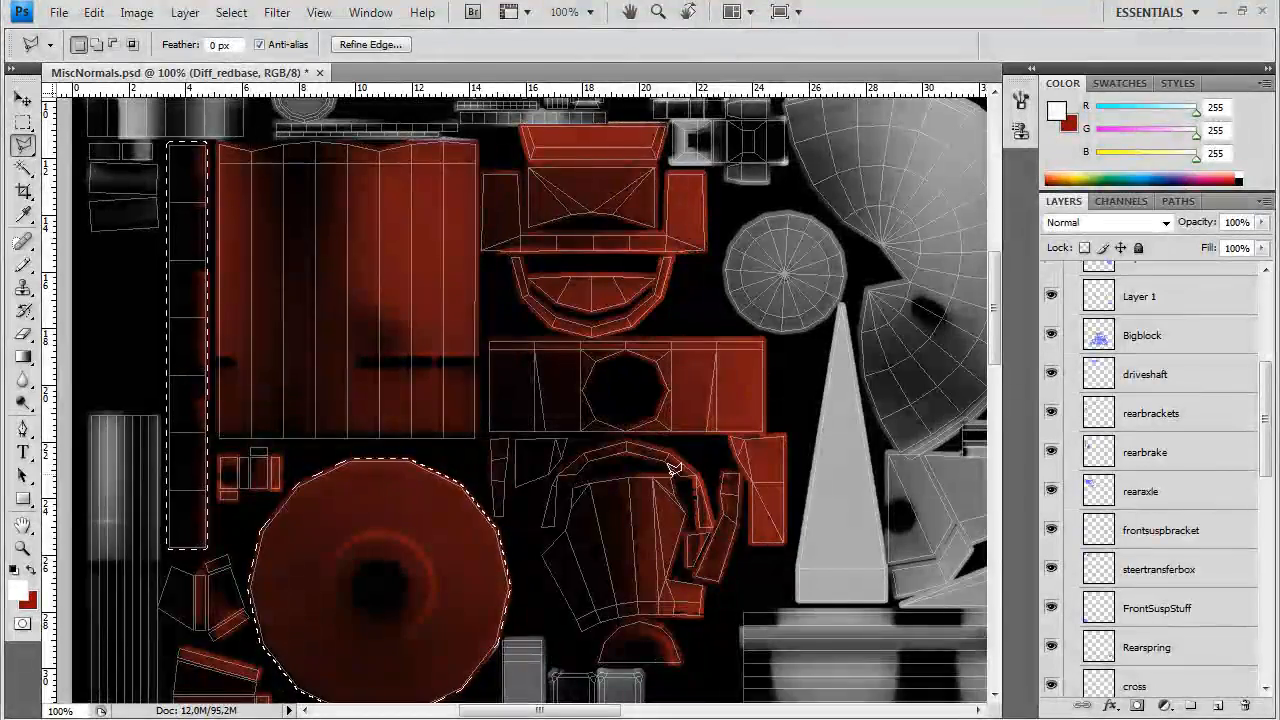
key(ctrl+d)
ctrl+click(1103, 415)
drag(664, 432, 634, 493)
scroll(1220, 367, up, 5)
click(1073, 374)
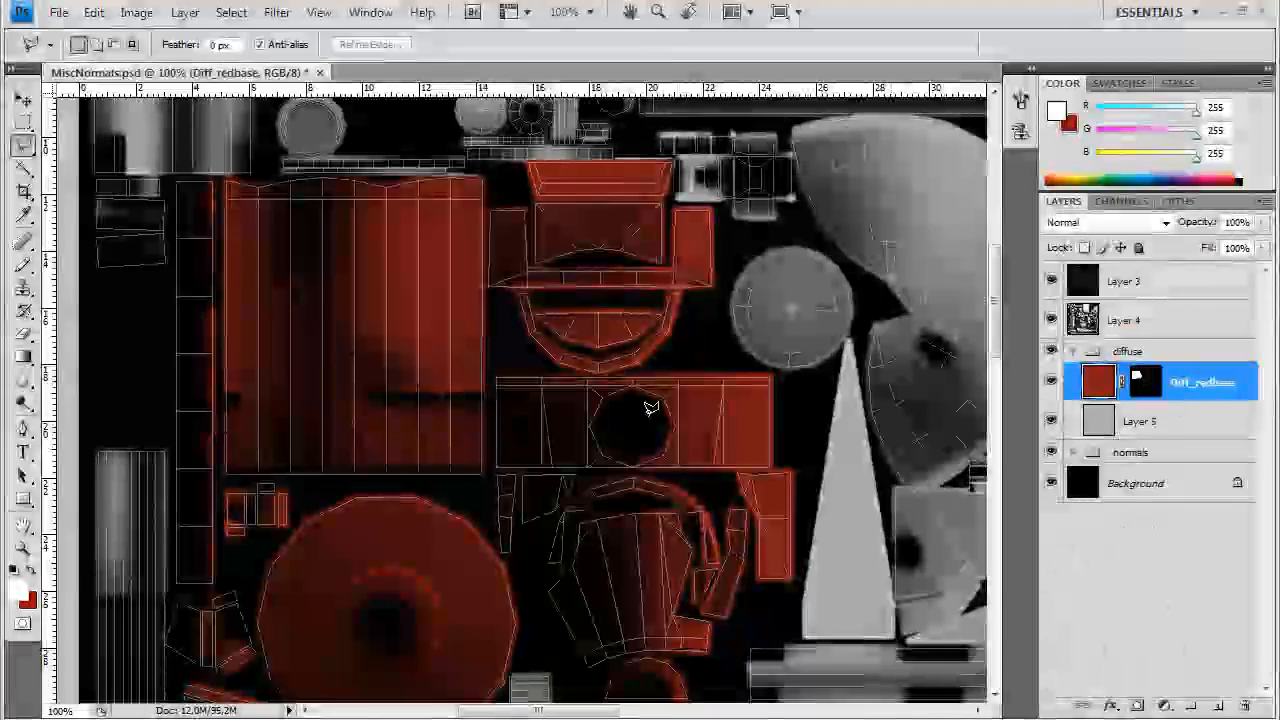
Apply the Sponge filter to Diff_redbase with Brush Size 0, Definition 12 and Smoothness 1
drag(646, 406, 704, 458)
click(277, 12)
mouse_move(314, 157)
click(540, 349)
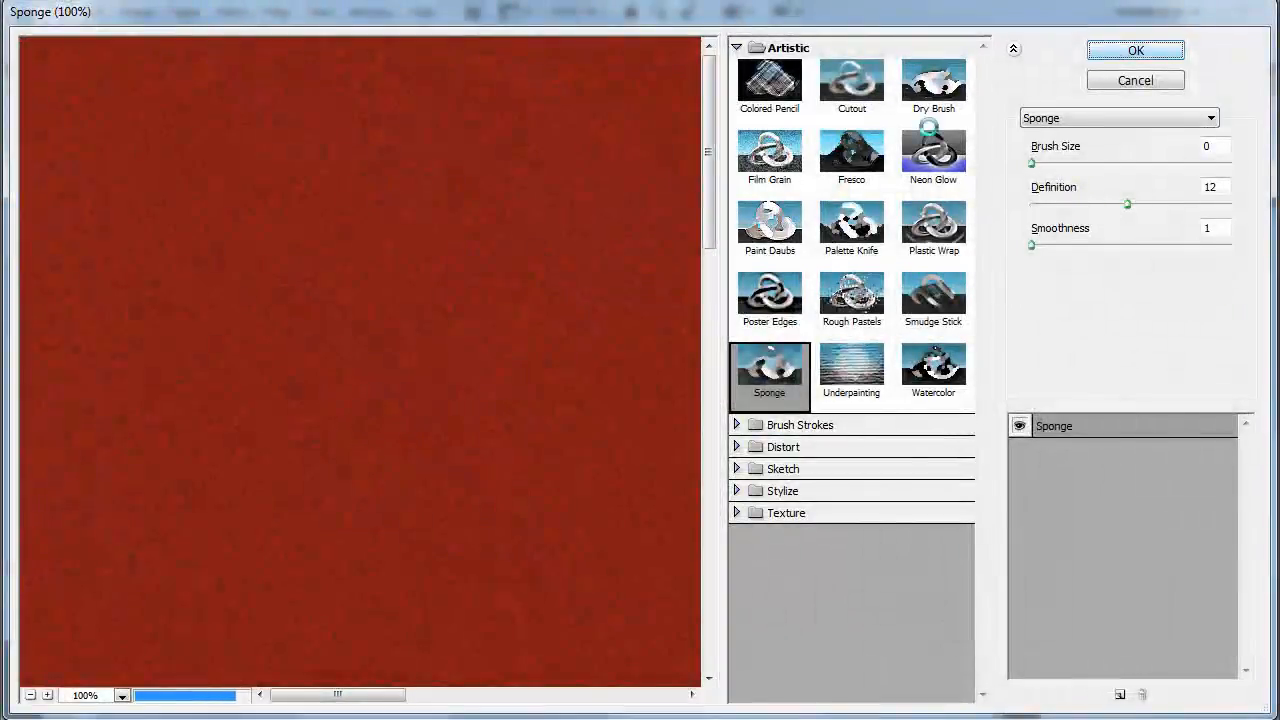
key(Return)
Fade the Sponge filter on Diff_redbase to a low opacity in Normal mode, trying 19 percent
click(93, 12)
click(115, 104)
text(19)
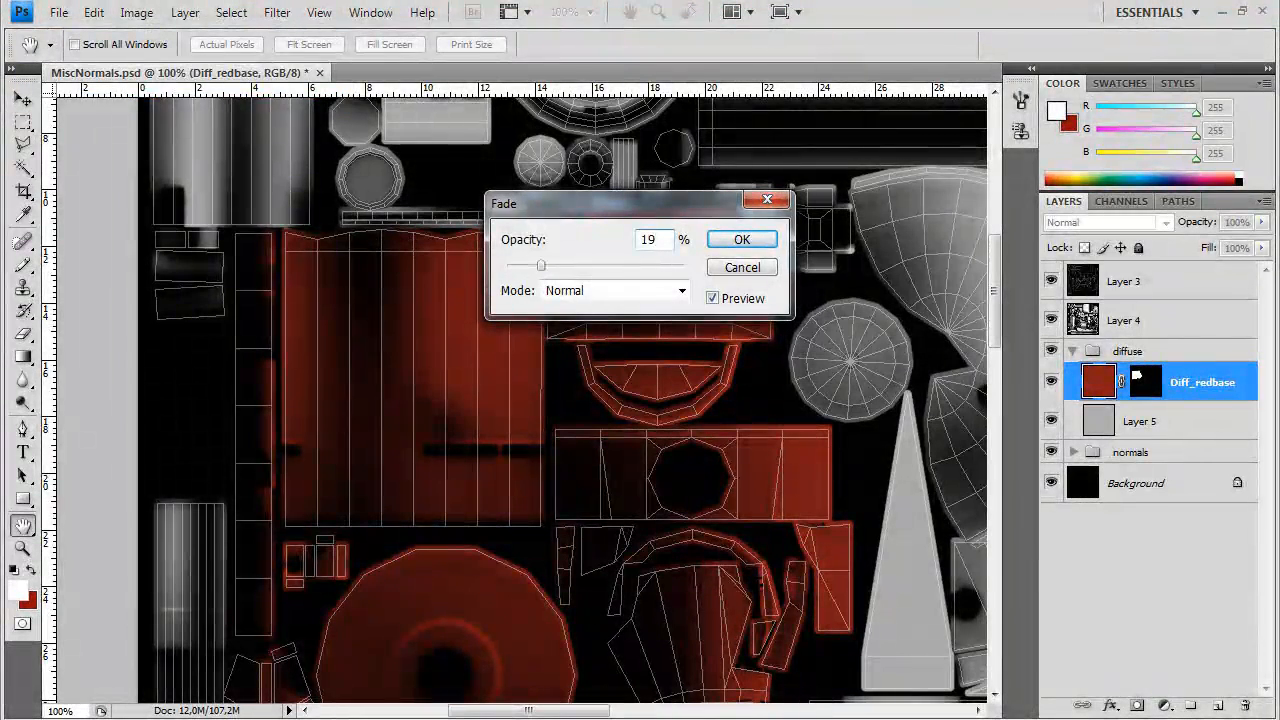
key(BackSpace)
text(8)
key(BackSpace)
key(BackSpace)
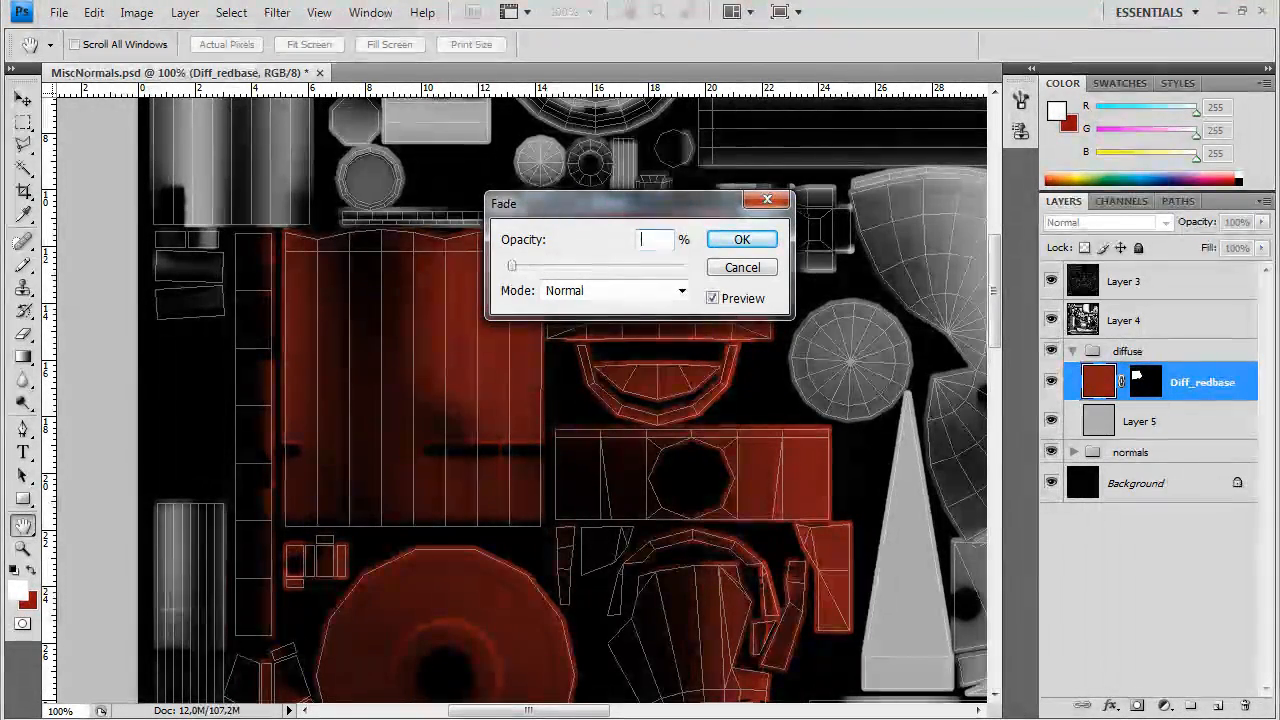
Add monochromatic Gaussian noise of 105.96% to the Diff_redbase layer
click(275, 20)
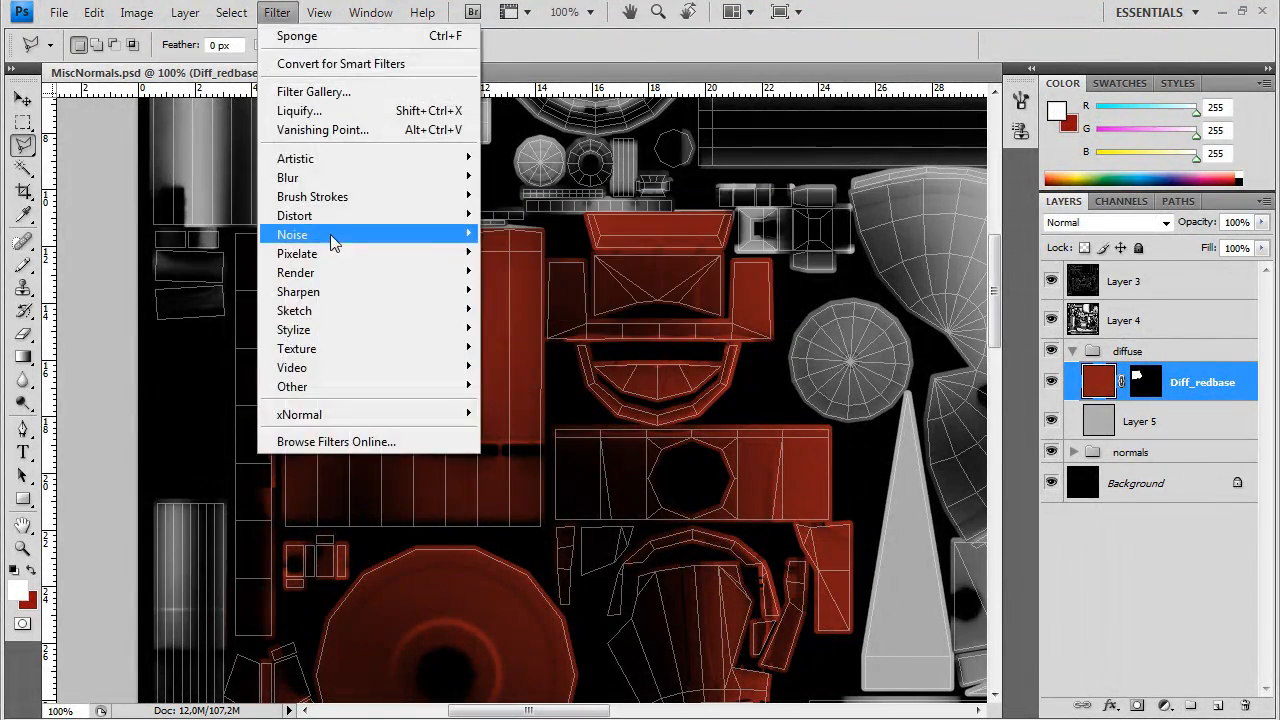
click(520, 231)
click(710, 561)
click(729, 590)
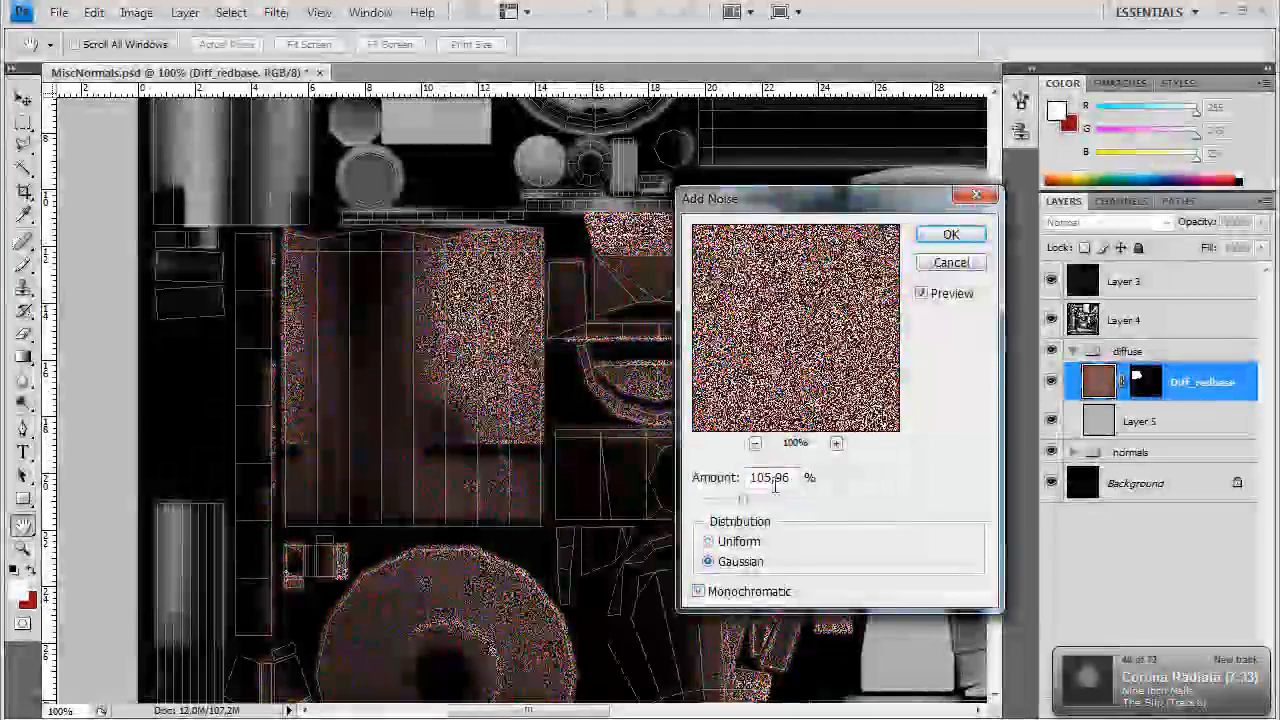
click(950, 235)
Fade the noise on Diff_redbase to 1 percent opacity in Normal mode, and adjust the layer's brightness and contrast
click(94, 14)
click(165, 95)
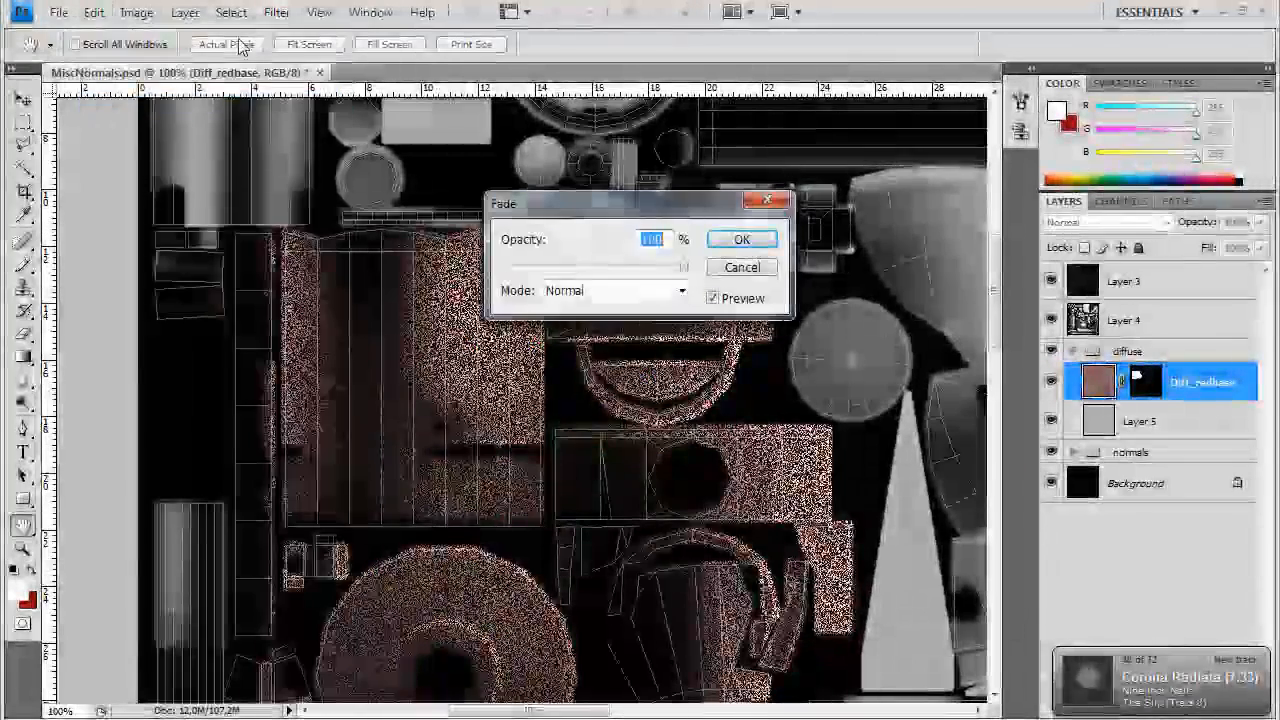
text(3)
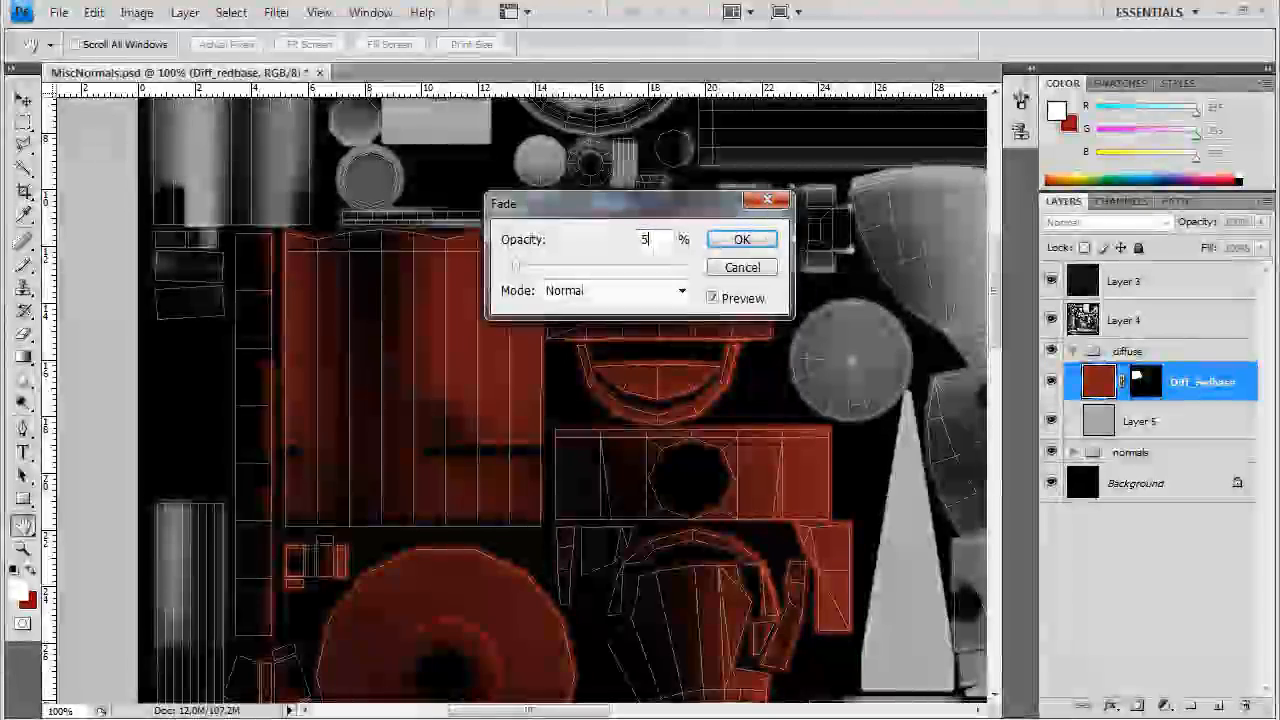
key(BackSpace)
text(10)
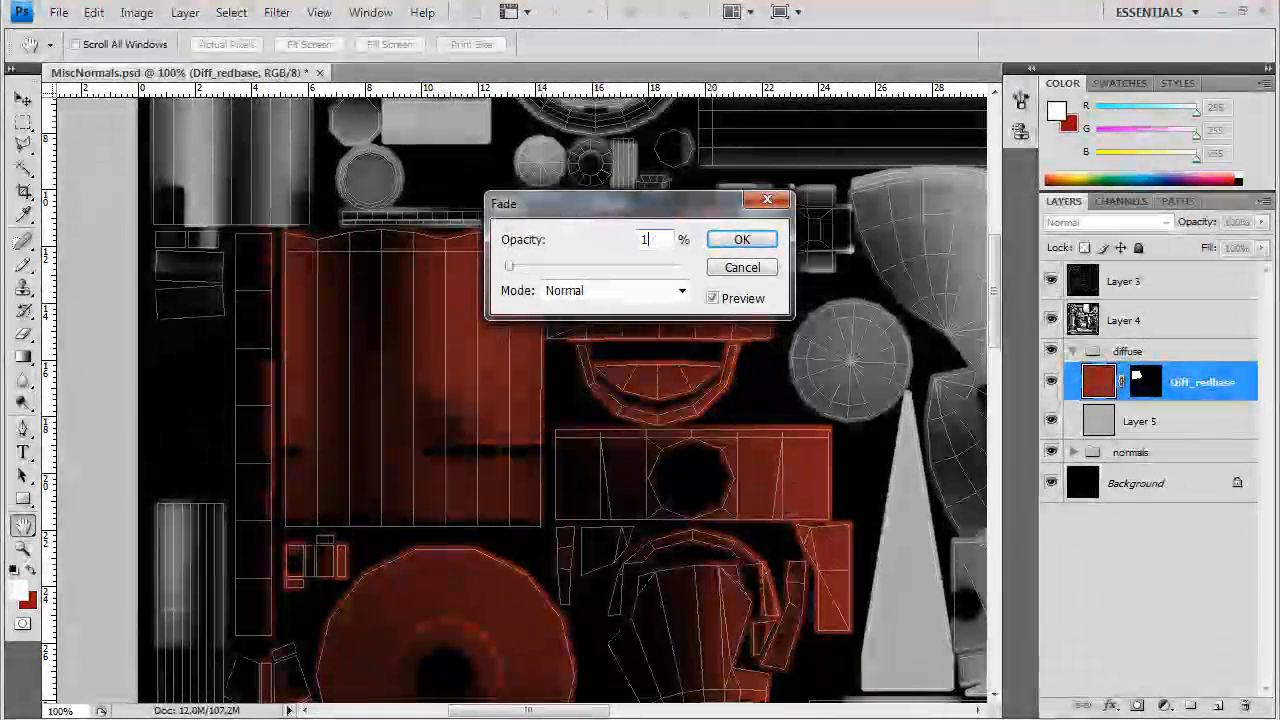
key(Return)
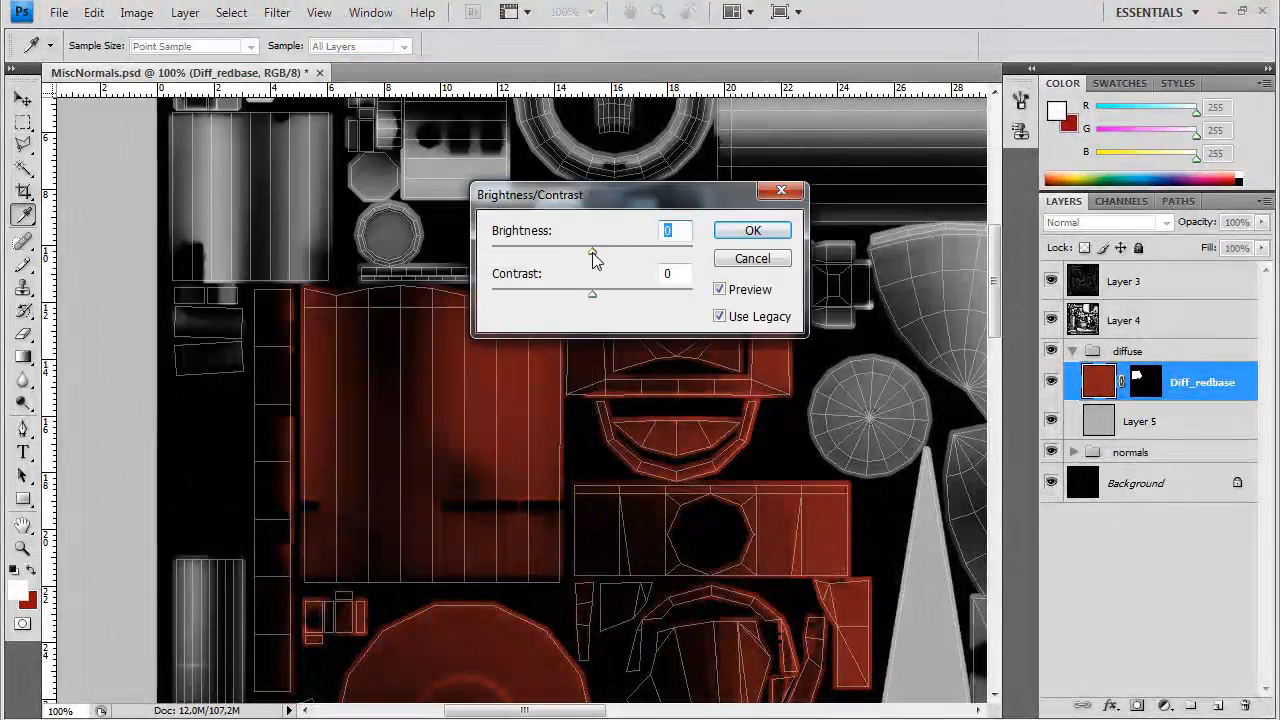
drag(571, 292, 600, 251)
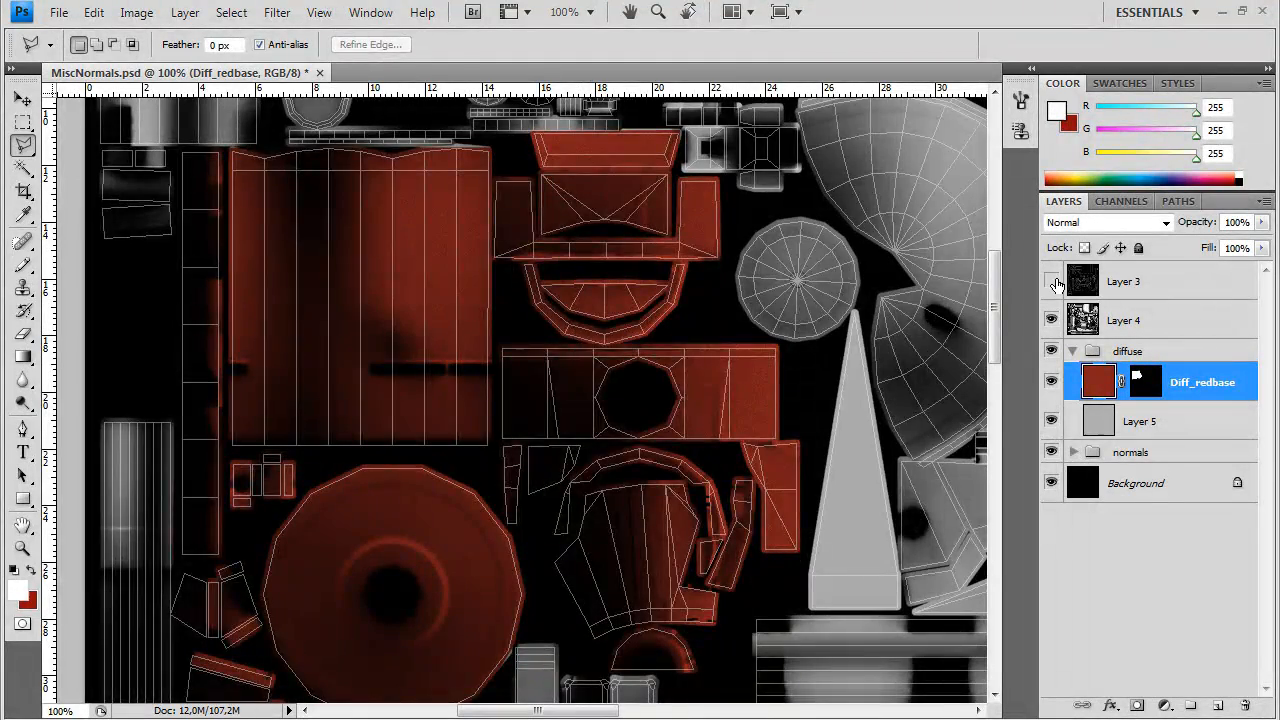
Examine the shaded texture across the UV layout with the wireframe overlay hidden, and restore the overlay
drag(814, 629, 730, 320)
drag(600, 623, 690, 185)
drag(757, 648, 717, 357)
drag(689, 457, 722, 665)
drag(698, 160, 720, 466)
drag(790, 210, 700, 489)
drag(905, 235, 683, 500)
drag(810, 490, 607, 497)
drag(756, 600, 601, 517)
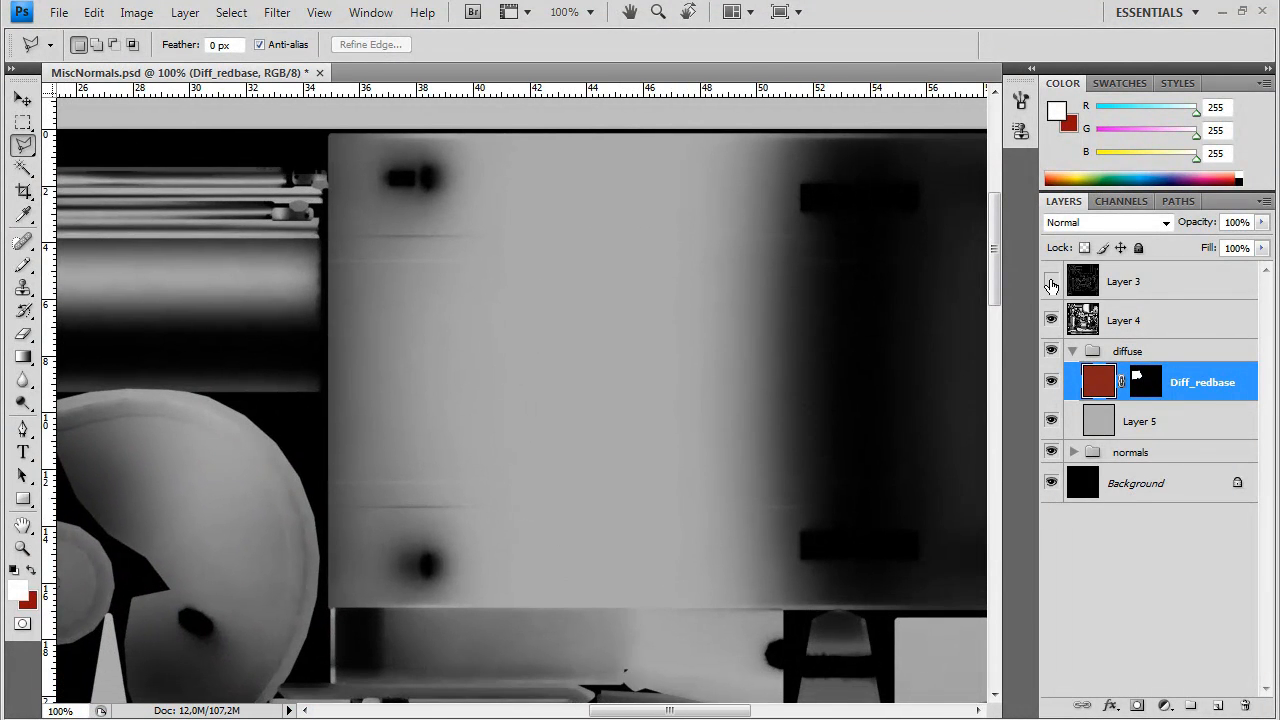
click(1051, 281)
Select the large rectangular fuel tank panel and the round end cap beside it with rectangular marquees
drag(743, 443, 630, 363)
key(ctrl+minus)
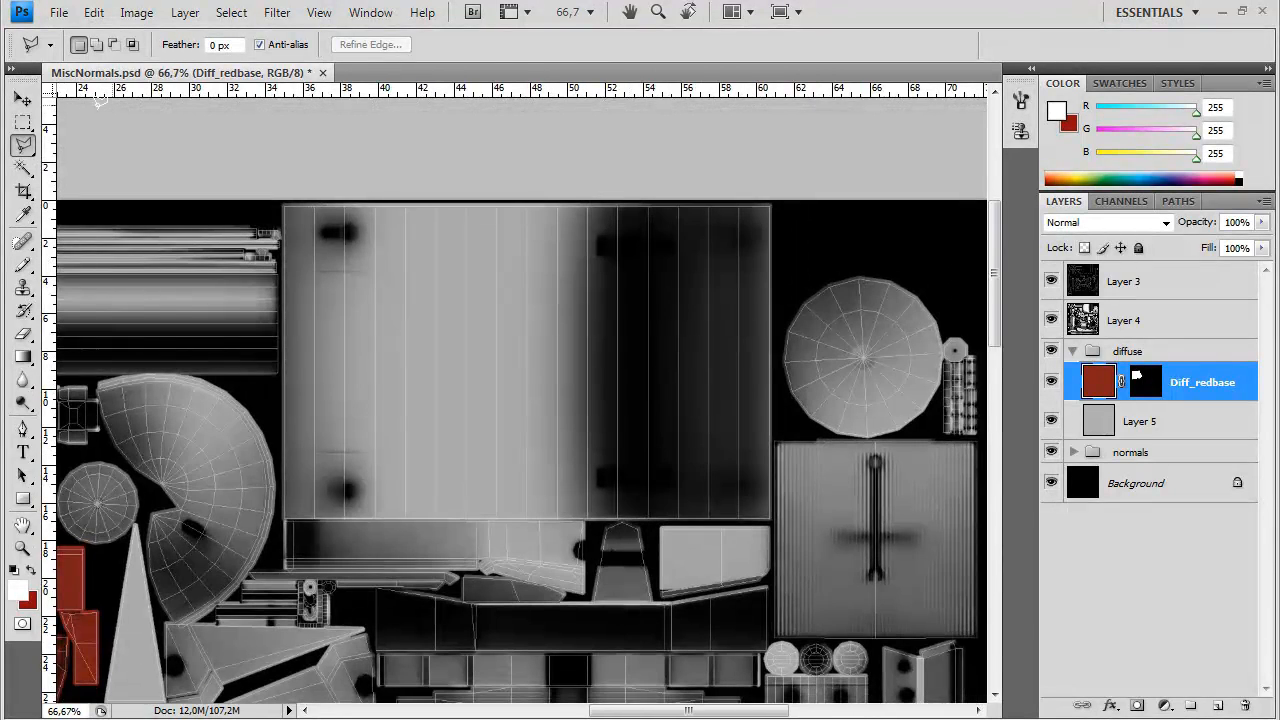
key(m)
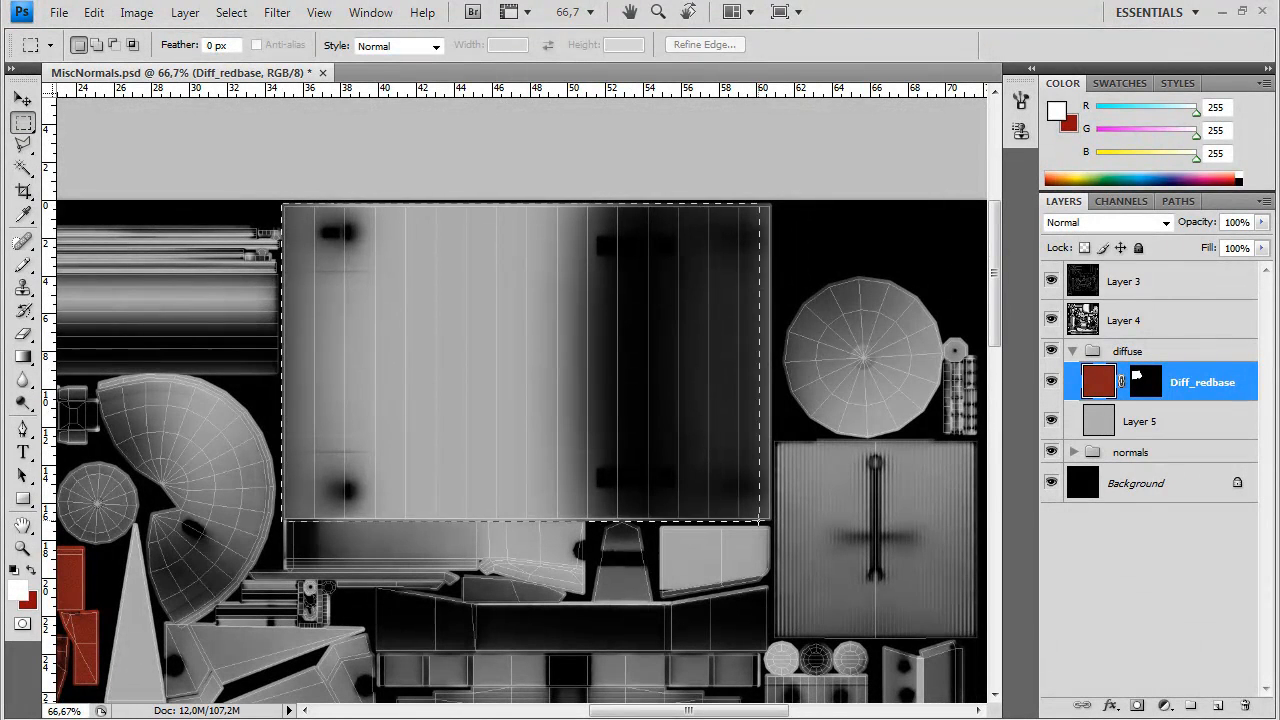
drag(781, 268, 939, 437)
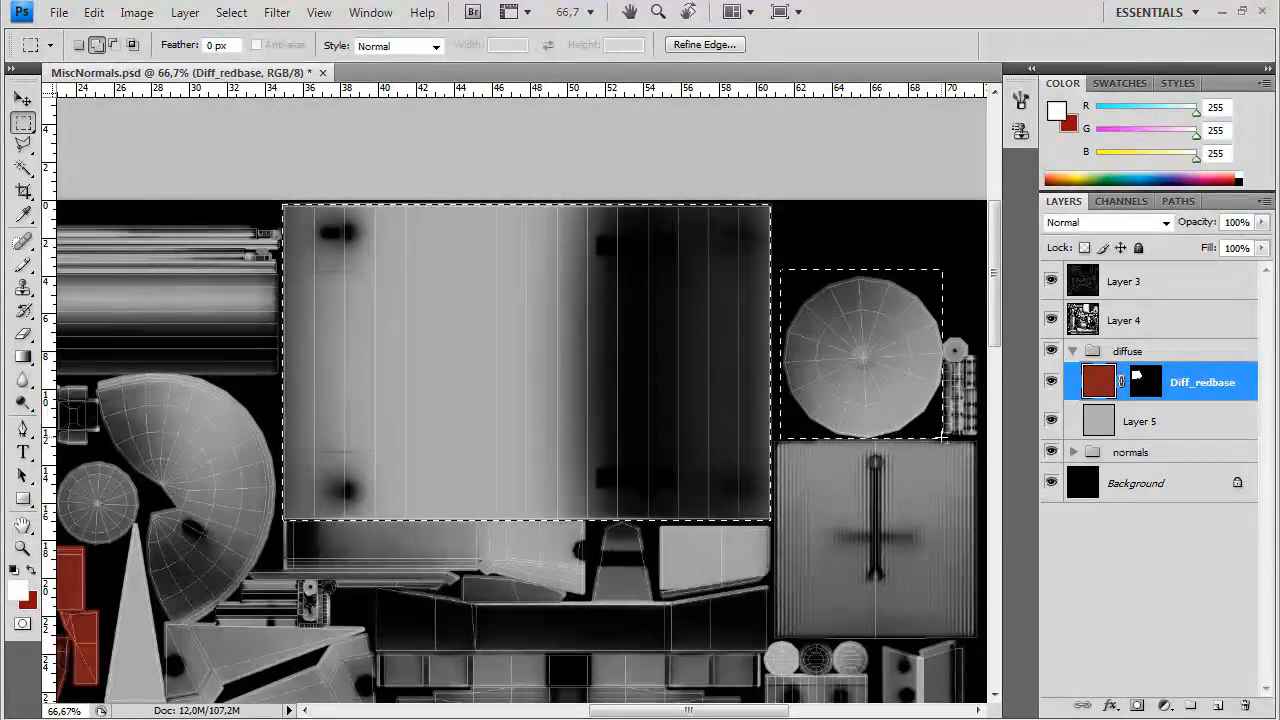
Create a new layer named fueltankcolor above Diff_redbase in the diffuse group
key(ctrl+shift+n)
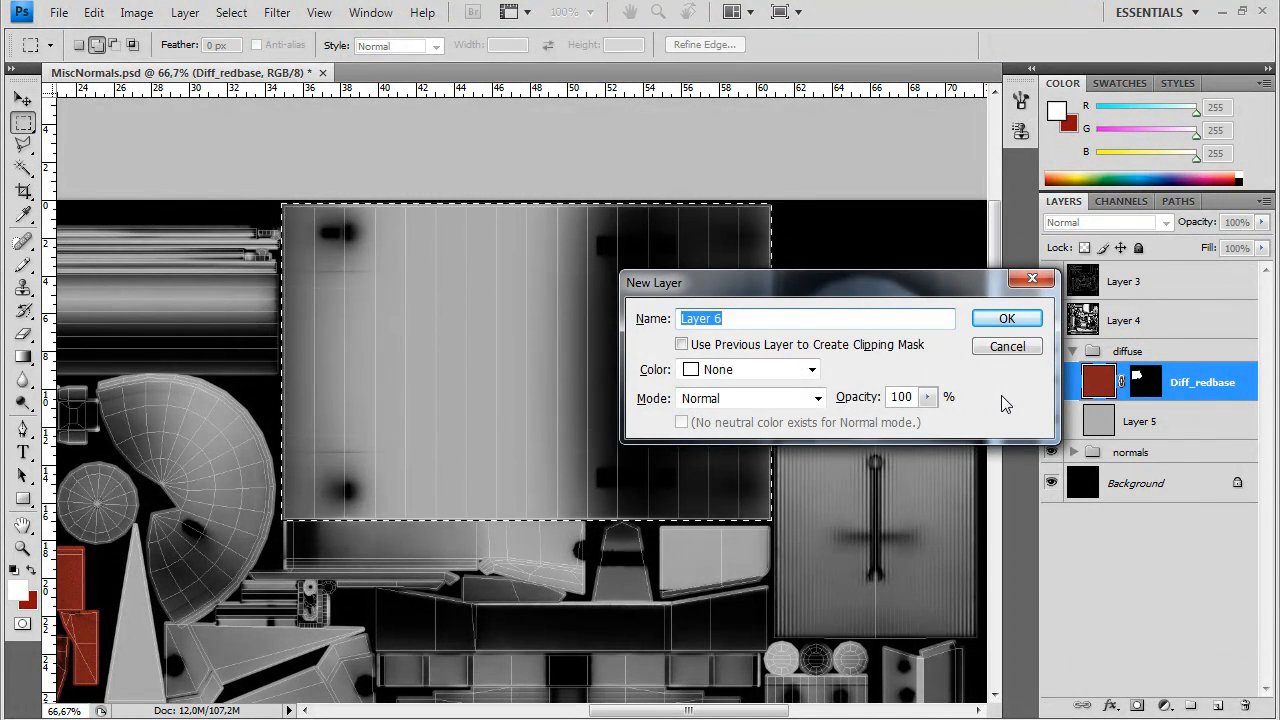
text(fueltankcolor)
key(Return)
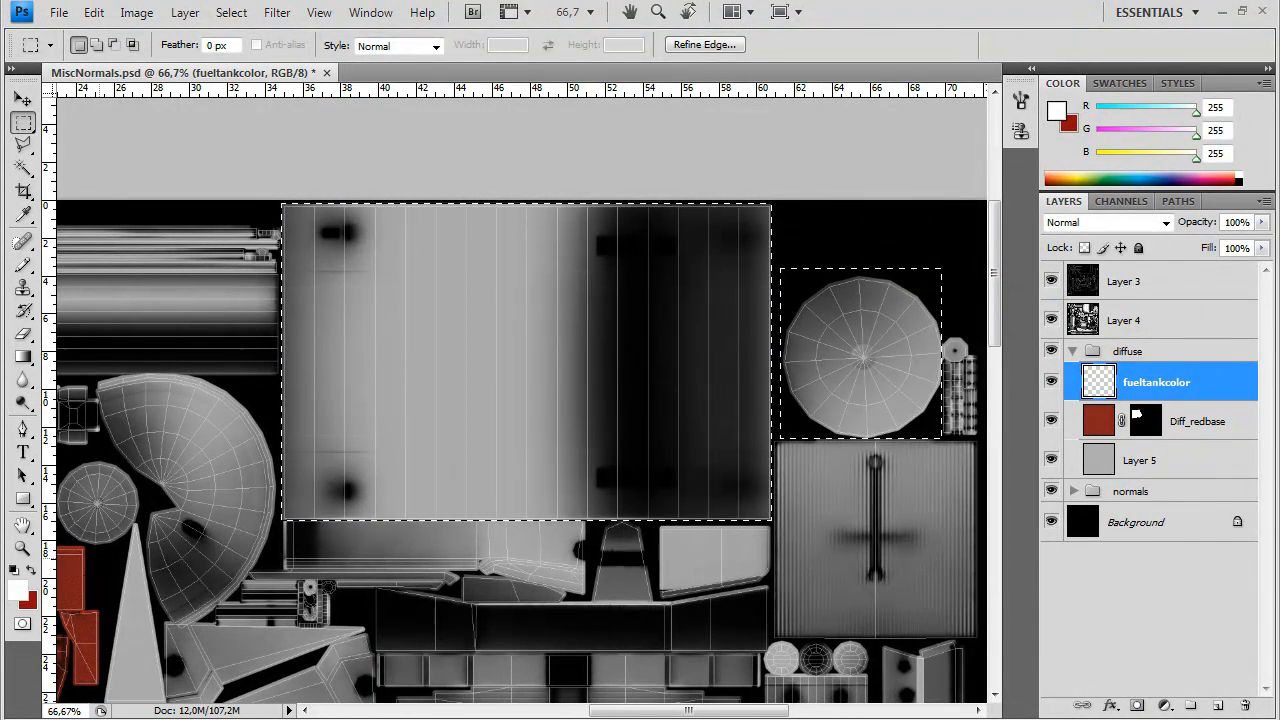
Fill the selected fuel tank areas on fueltankcolor with the warm gray a19b92 and clear the selection
click(33, 602)
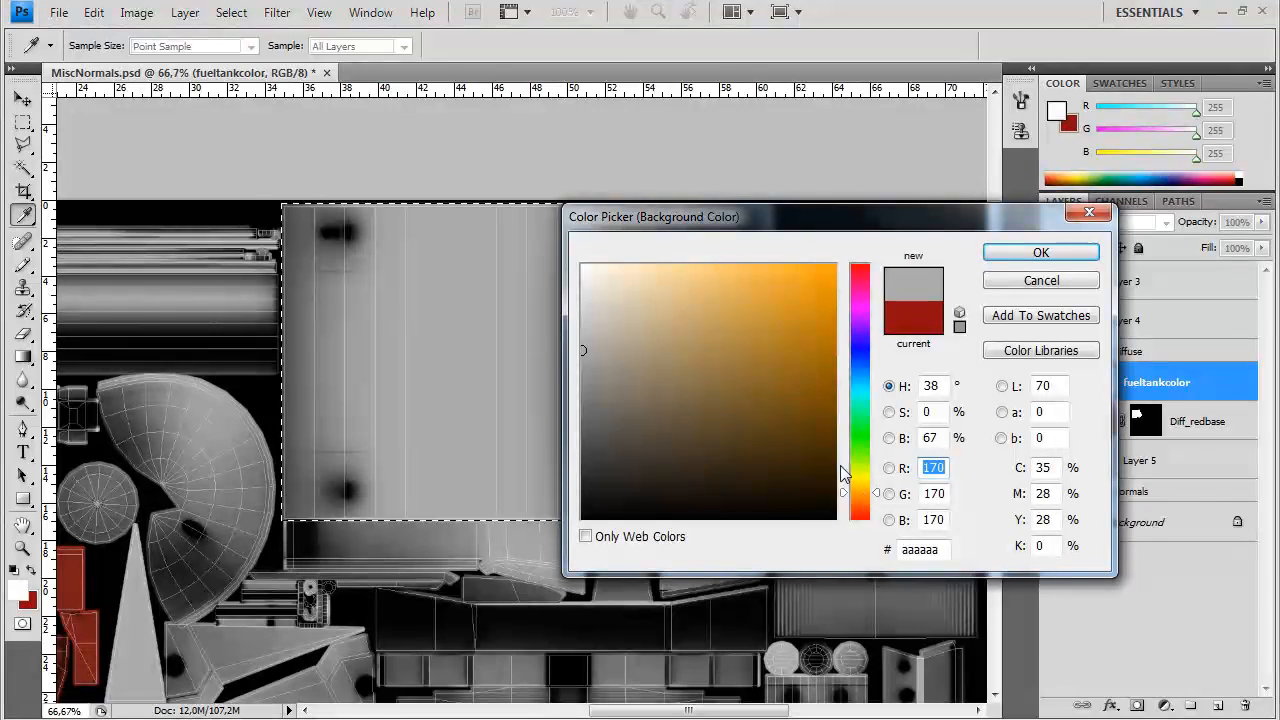
click(614, 355)
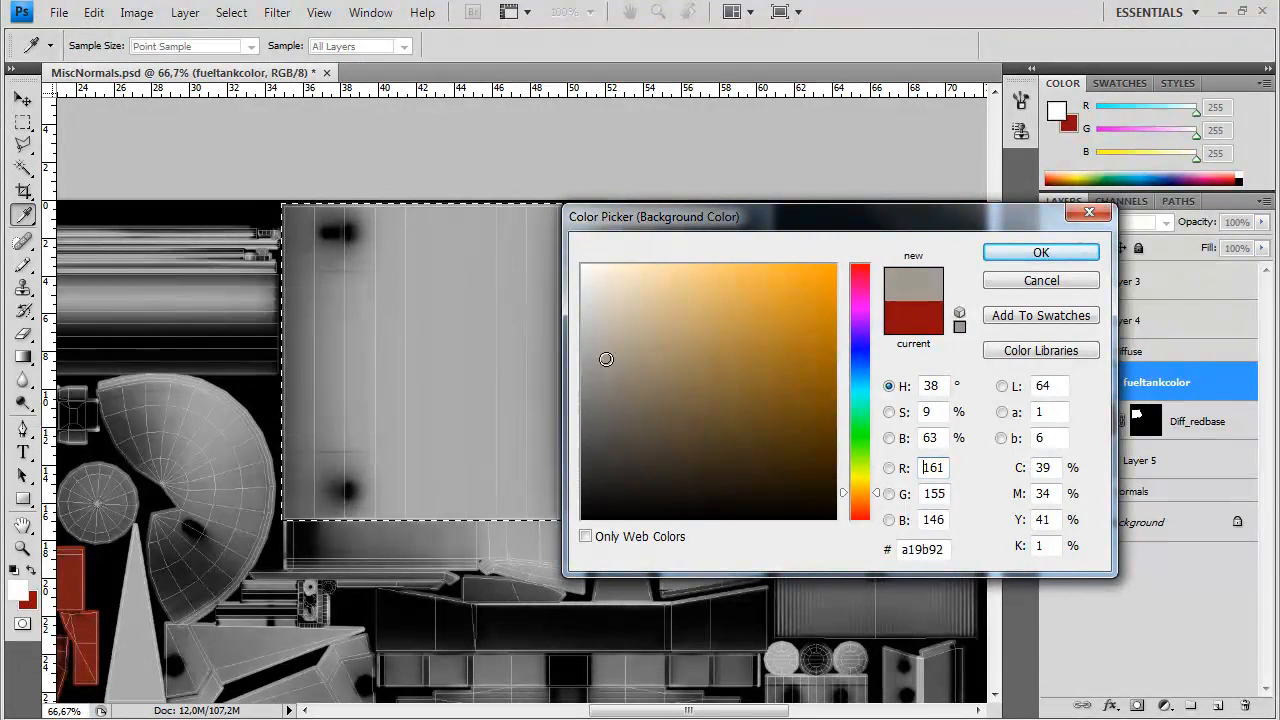
key(Return)
key(m)
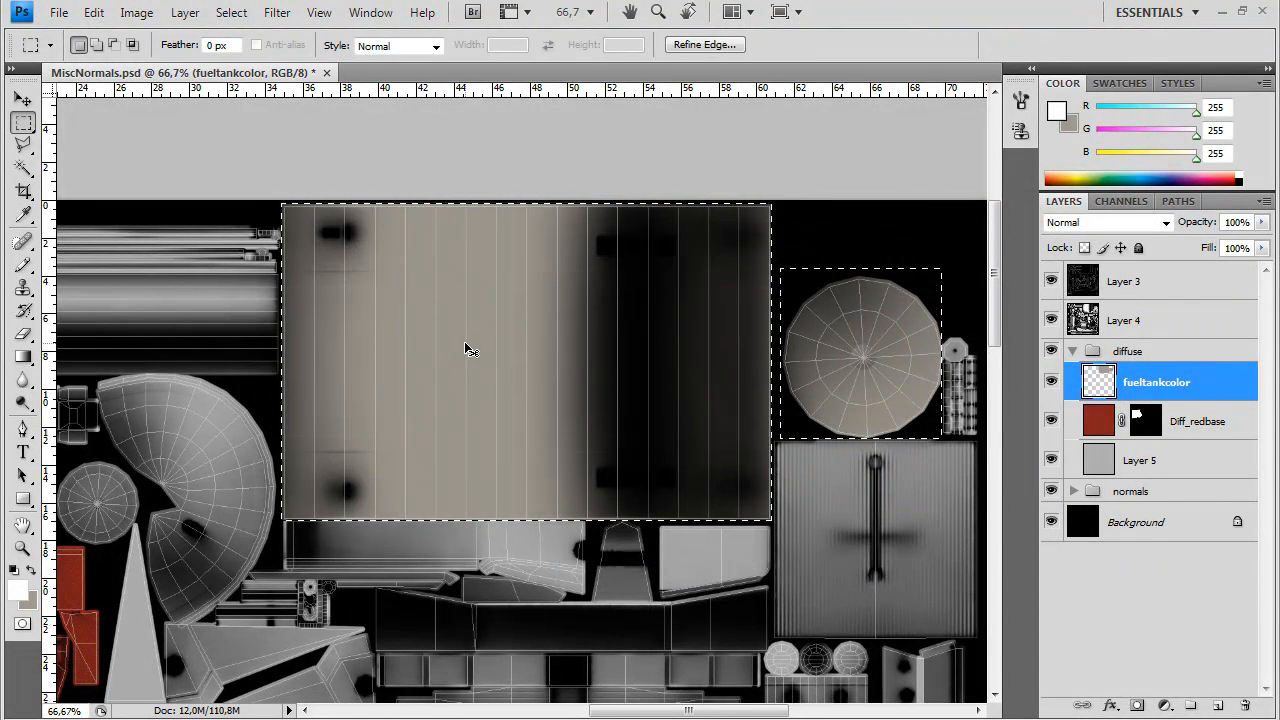
scroll(430, 360, right, 1)
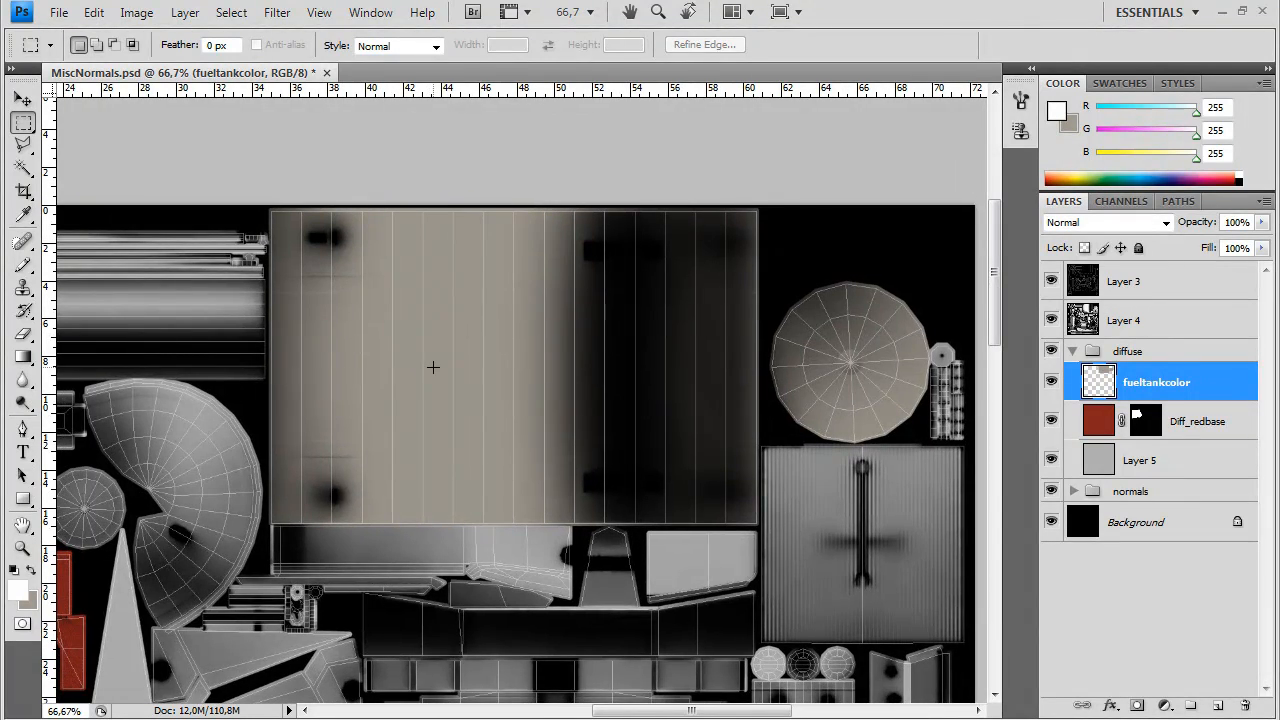
Use Hue/Saturation to set the saturation of the fueltankcolor layer to -21
drag(433, 367, 485, 307)
click(137, 13)
mouse_move(155, 63)
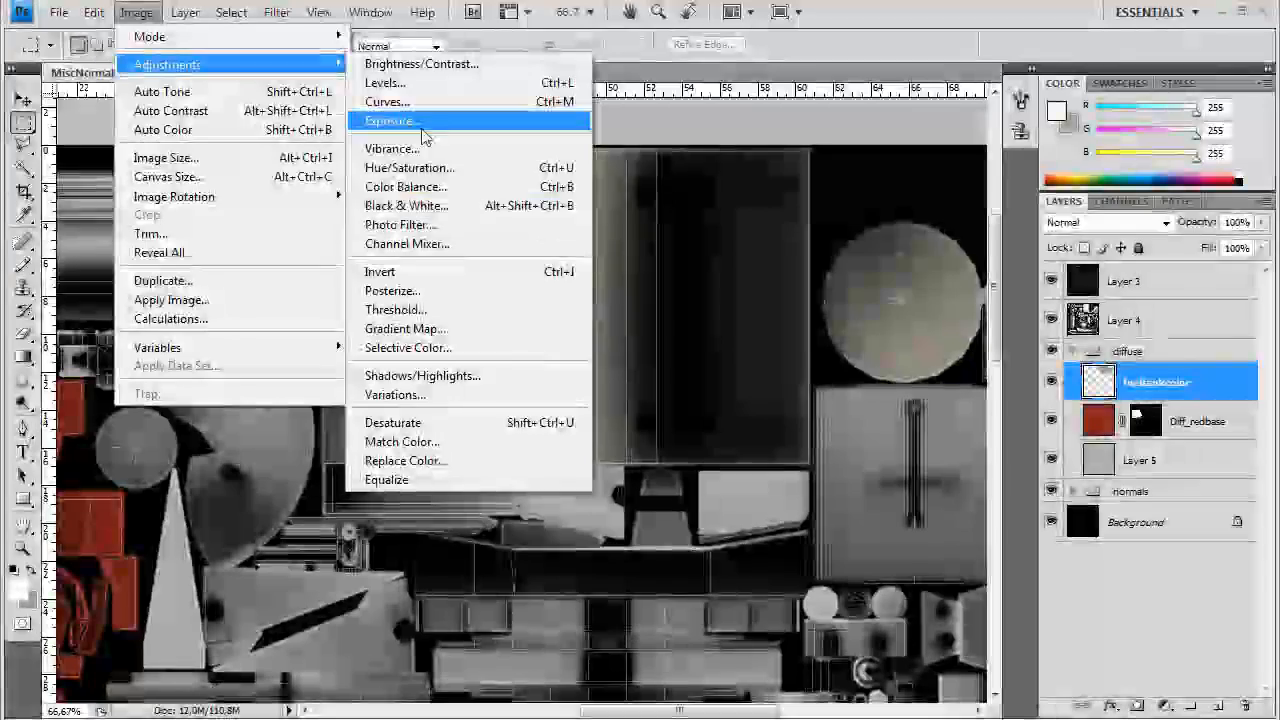
click(425, 120)
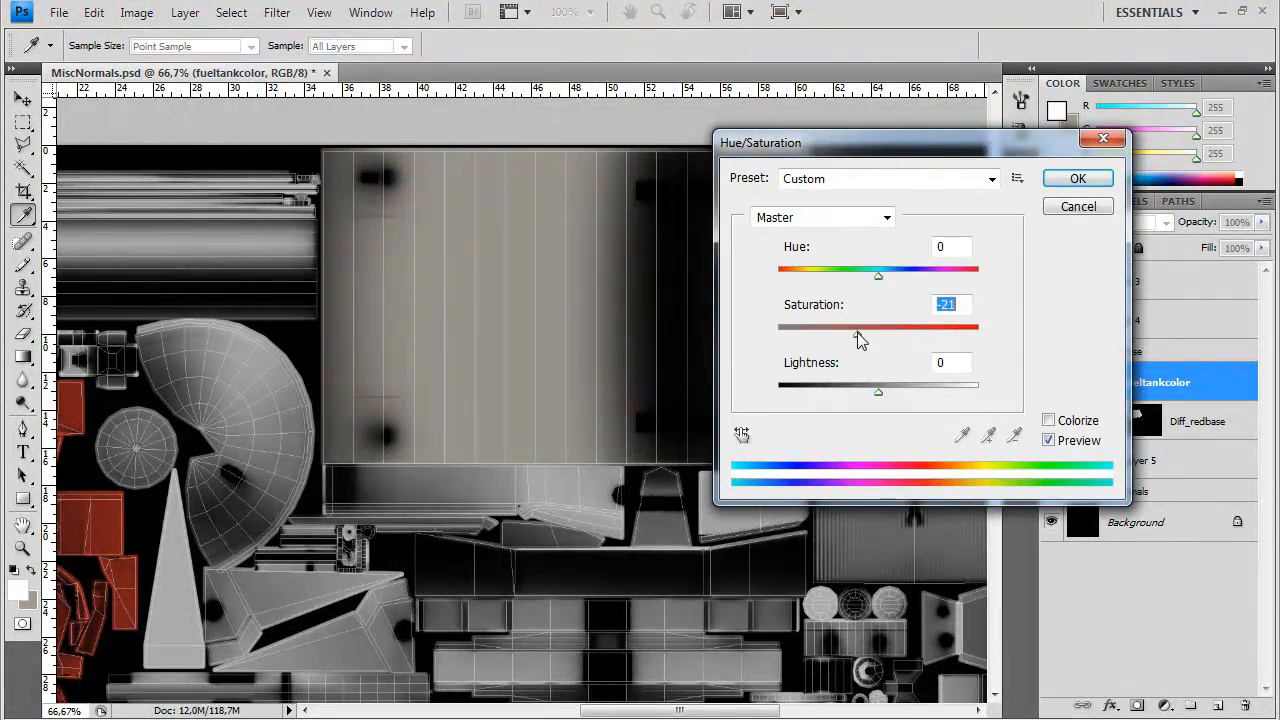
click(1078, 179)
Load the shapes of the Exhausts layer in the normals group as a selection
scroll(600, 480, down, 10)
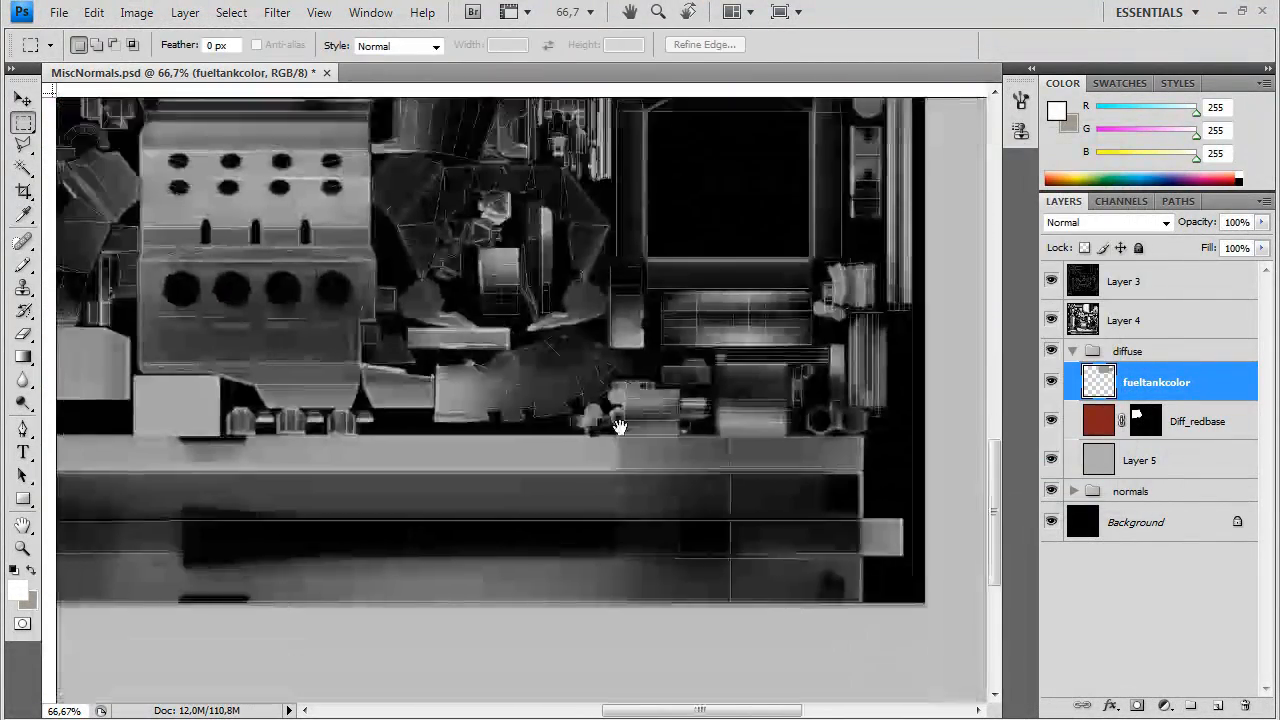
drag(576, 484, 686, 484)
scroll(623, 503, left, 10)
scroll(609, 509, up, 4)
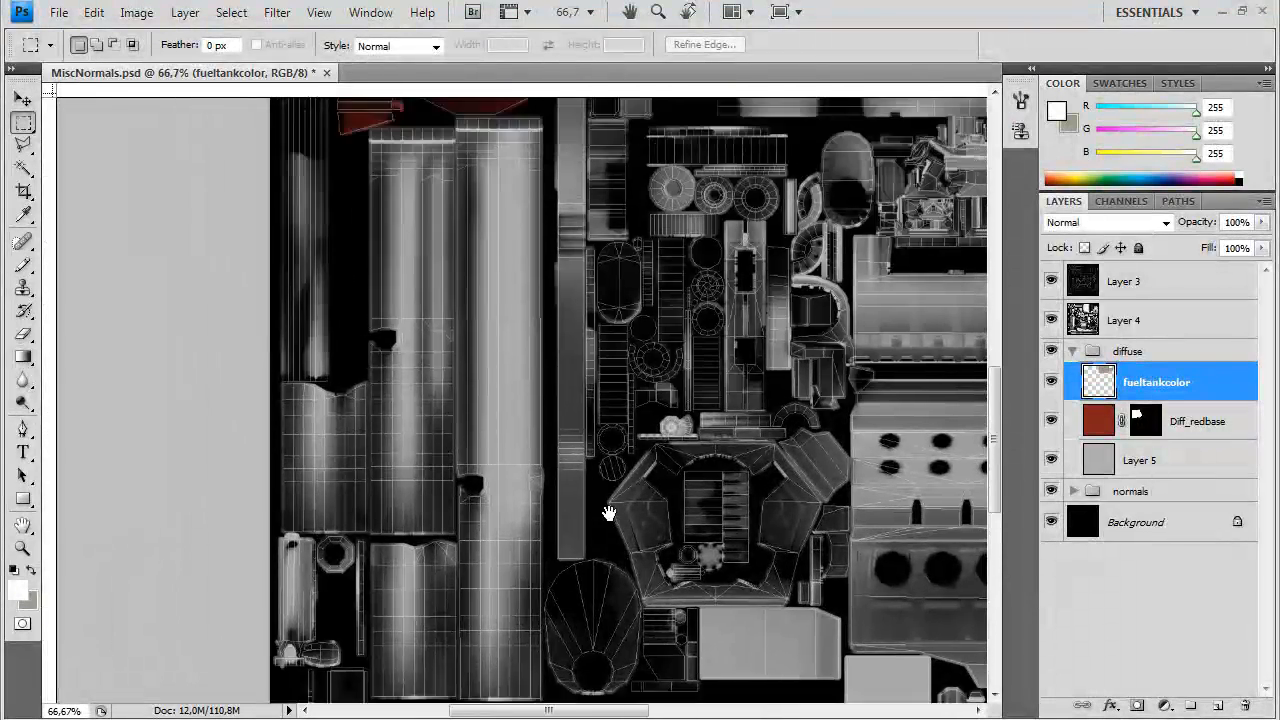
scroll(590, 449, up, 2)
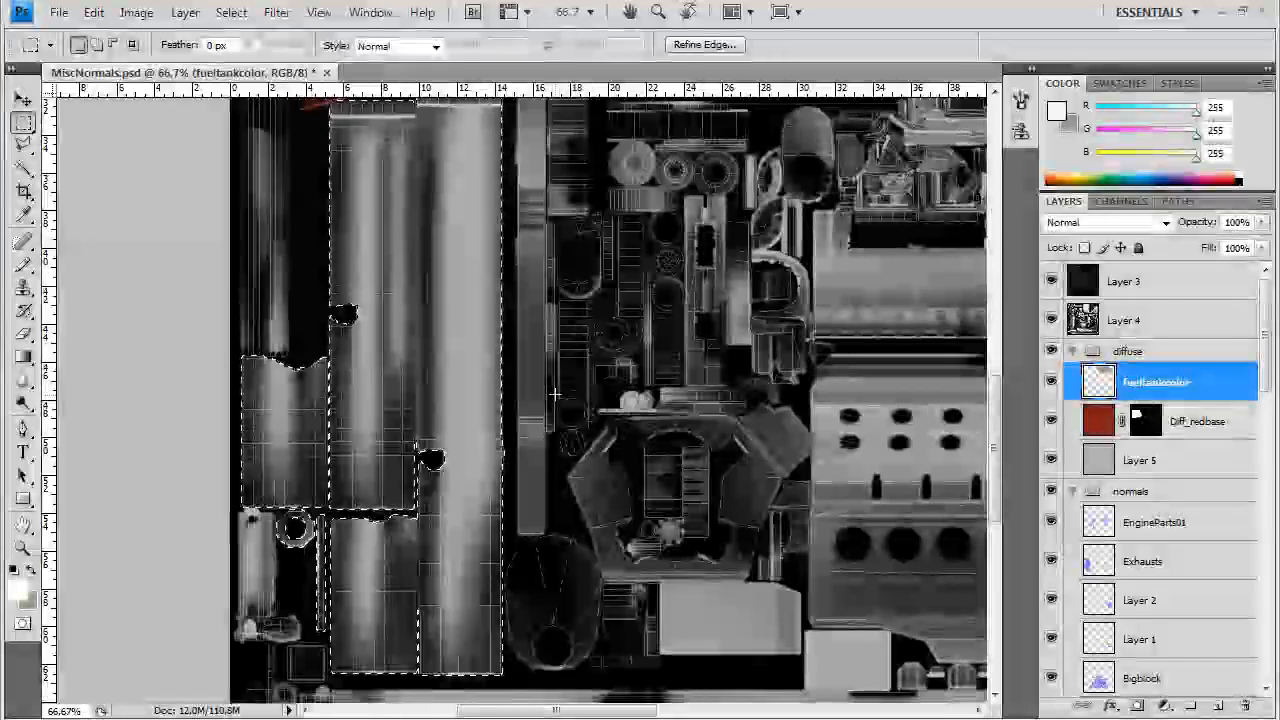
Create a new layer named exhaustcolors above fueltankcolor in the diffuse group
key(ctrl+shift+n)
text(exhaus)
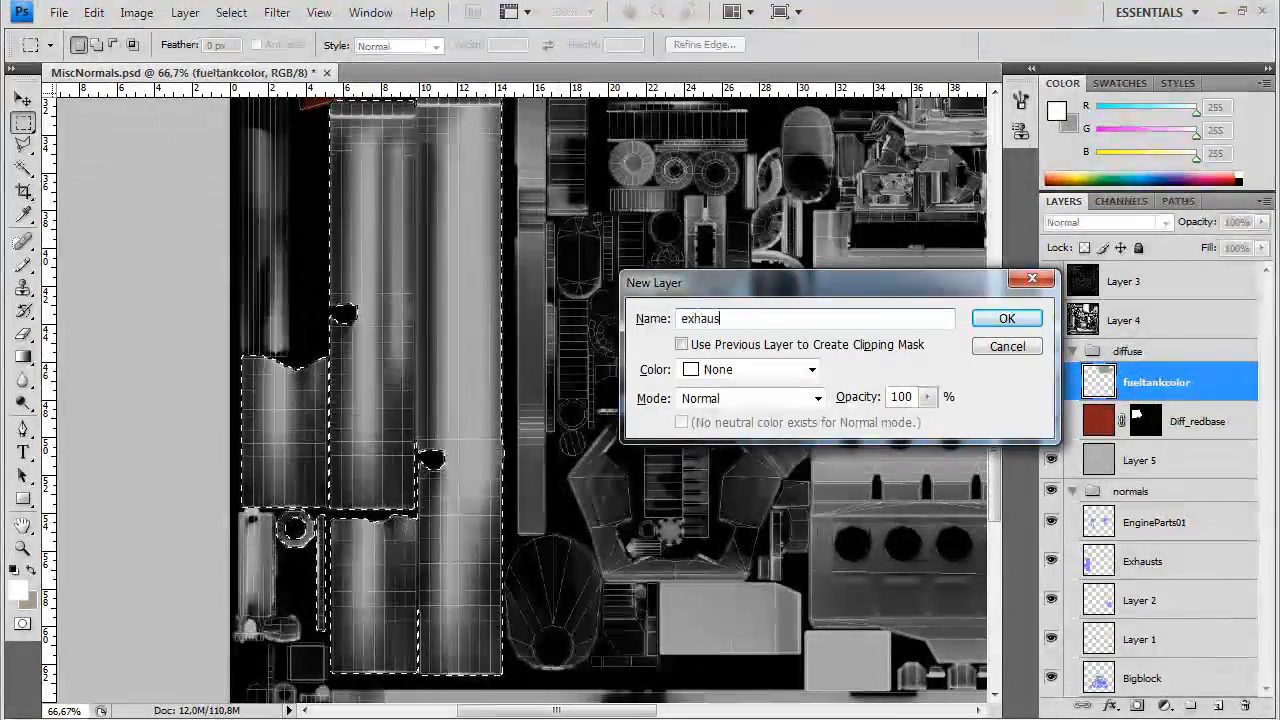
text(tcolors)
key(Return)
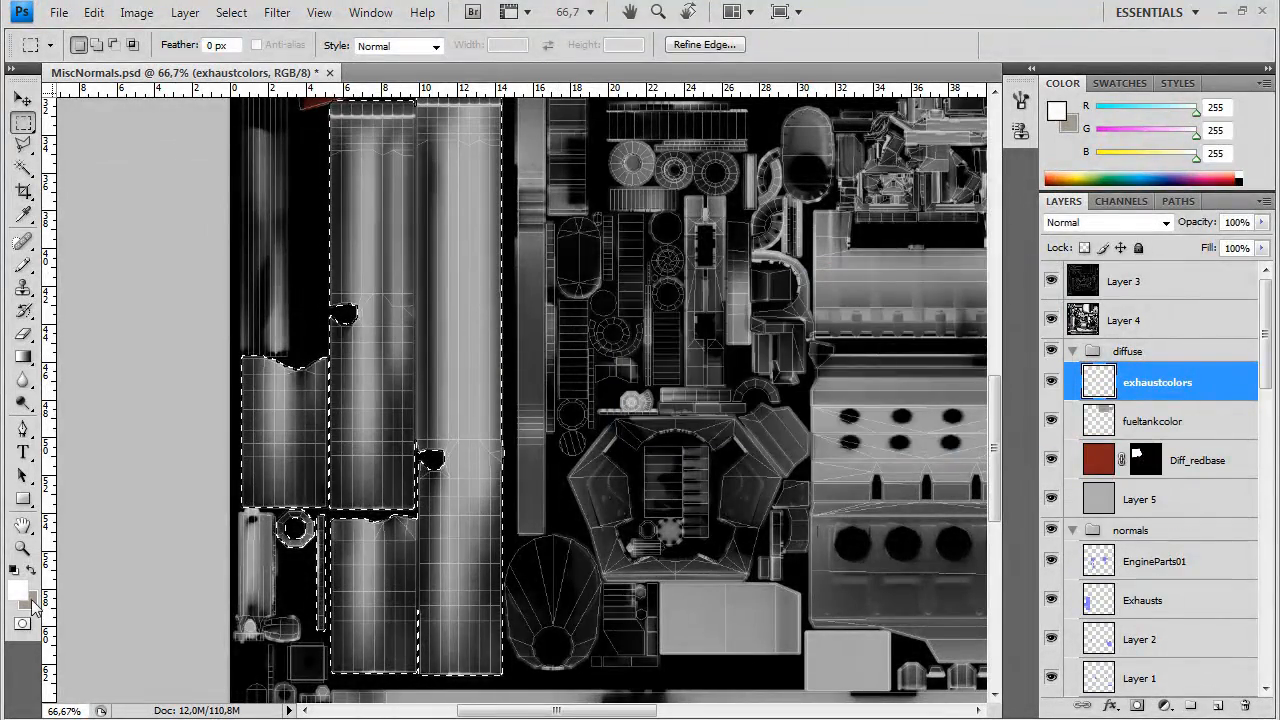
Fill the selected exhaust areas on exhaustcolors with a light bluish gray and clear the selection
click(29, 601)
click(584, 350)
click(866, 385)
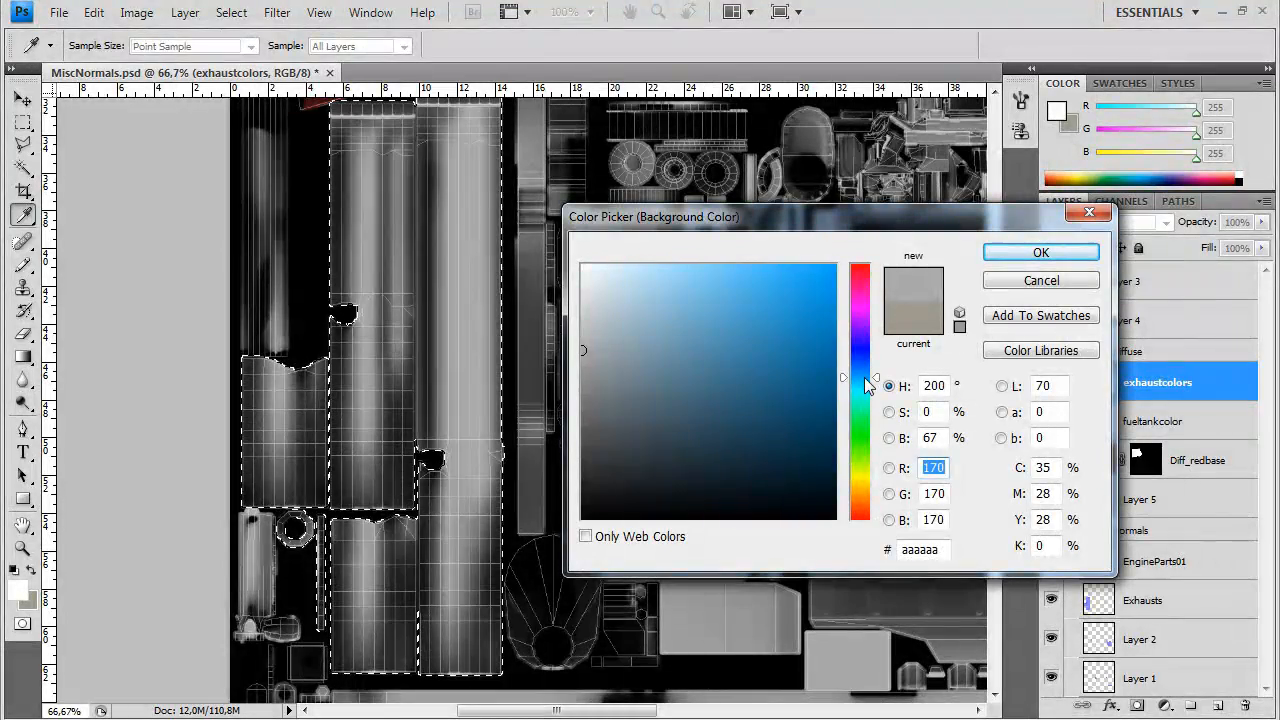
click(1041, 253)
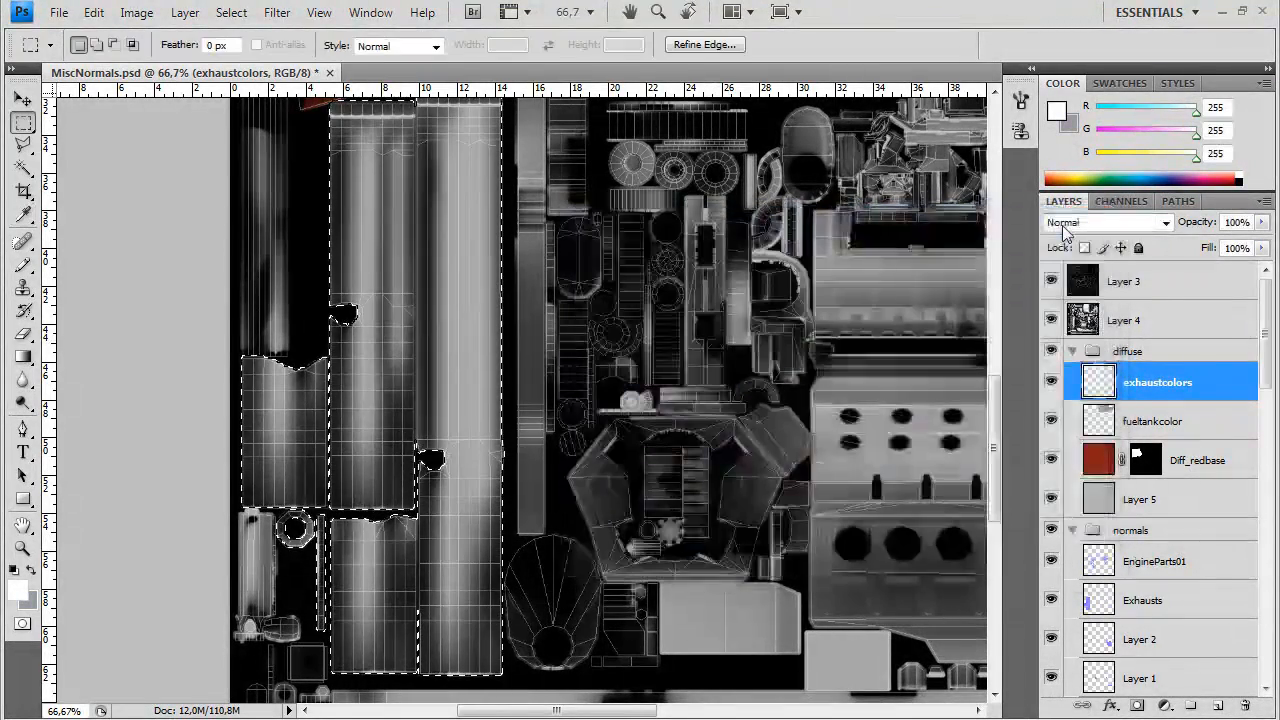
drag(434, 247, 508, 374)
drag(574, 322, 542, 466)
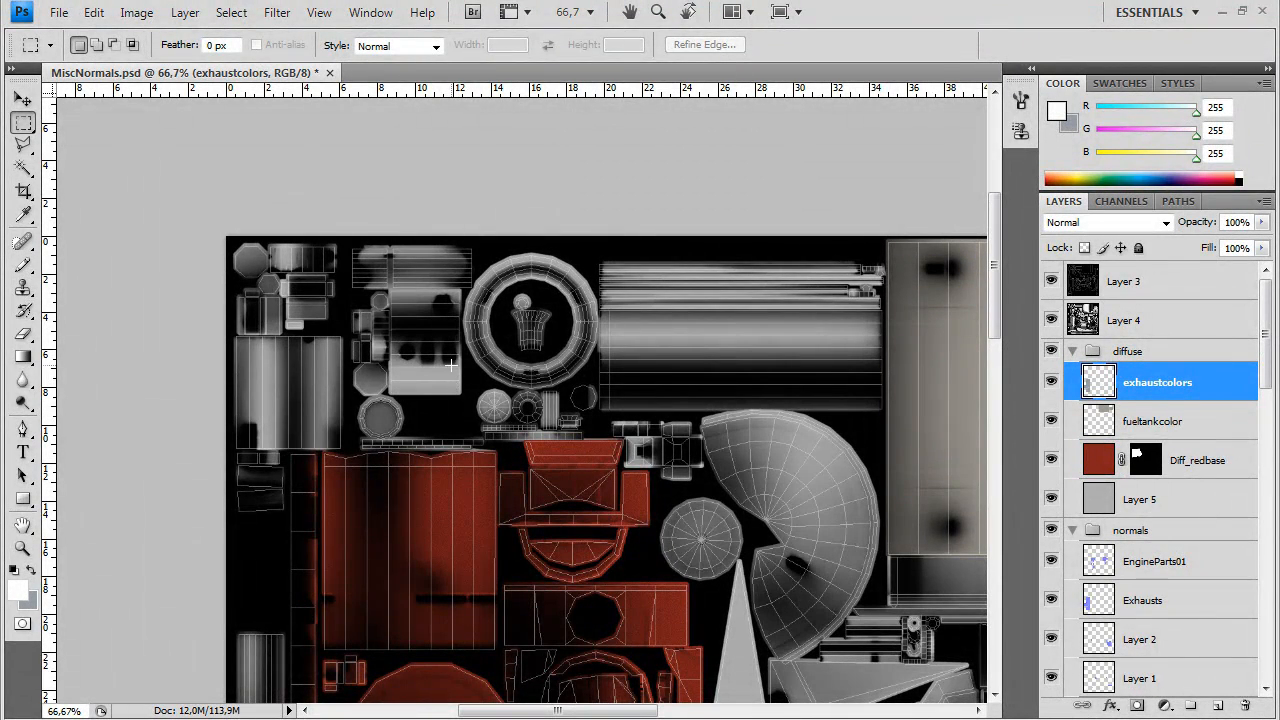
Create a new layer named darkmetalcolor above exhaustcolors in the diffuse group
drag(477, 440, 389, 409)
drag(538, 505, 517, 497)
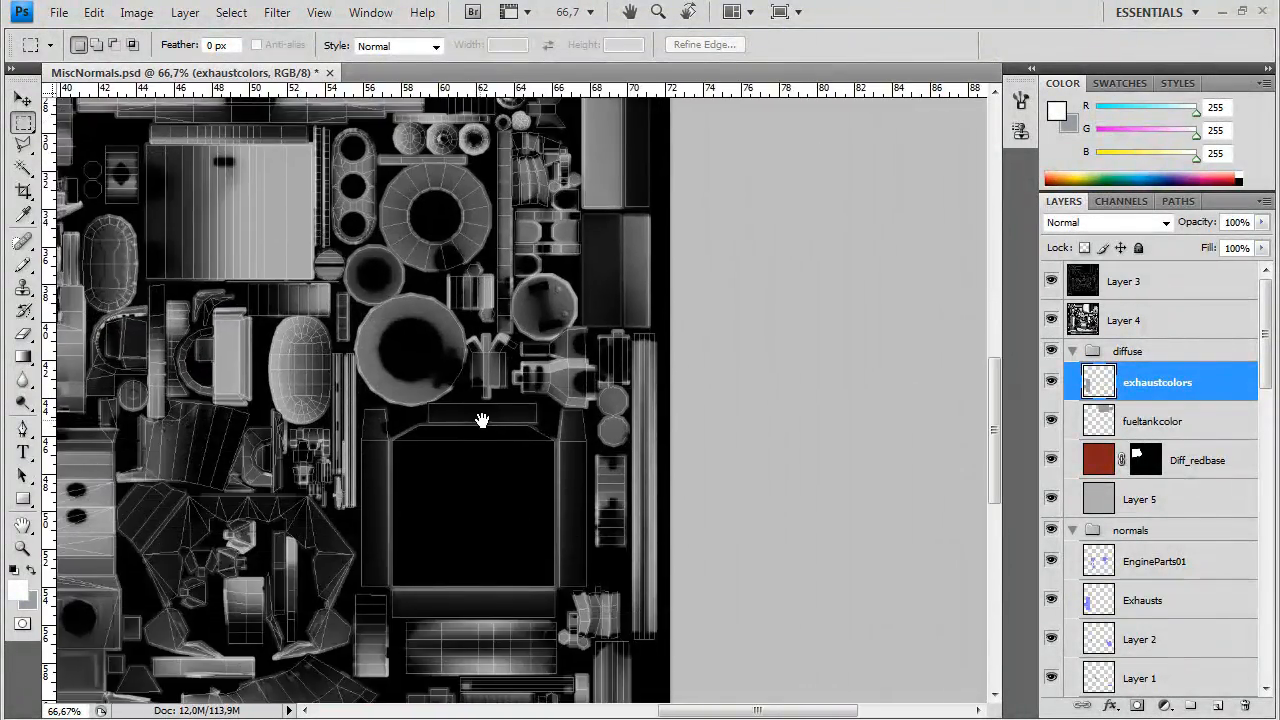
drag(482, 420, 612, 382)
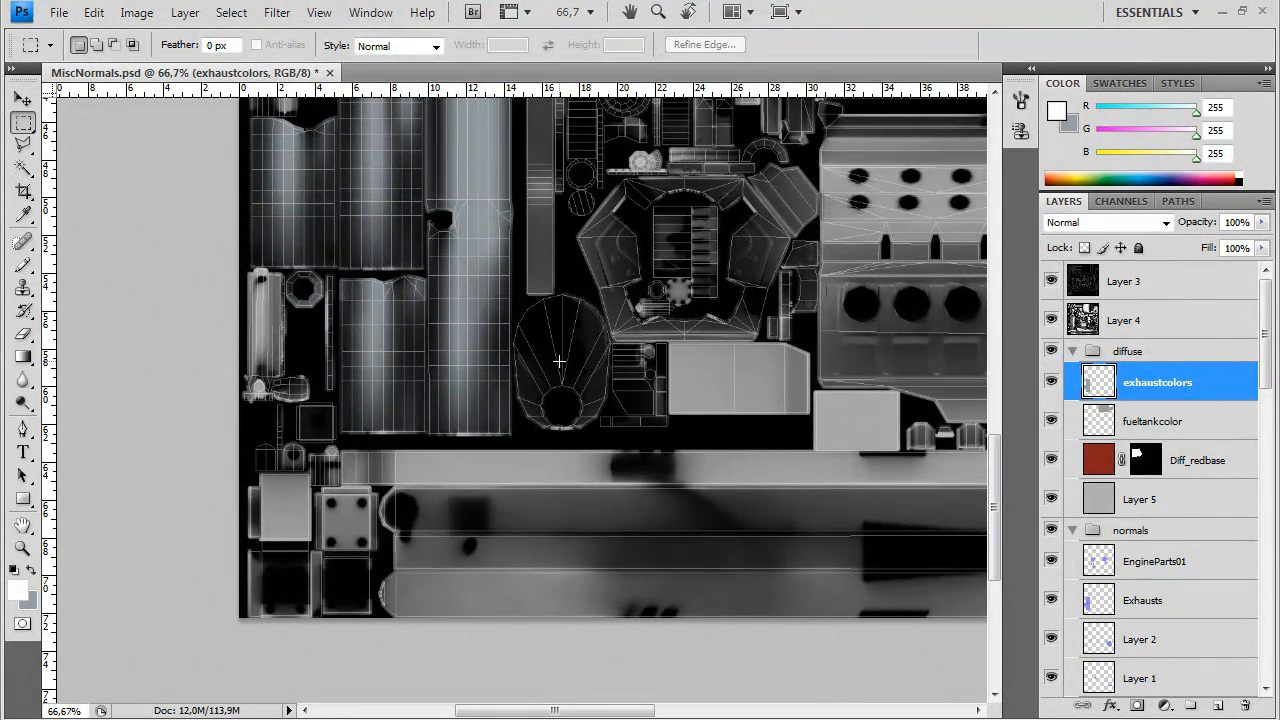
key(ctrl+shift+n)
text(dark)
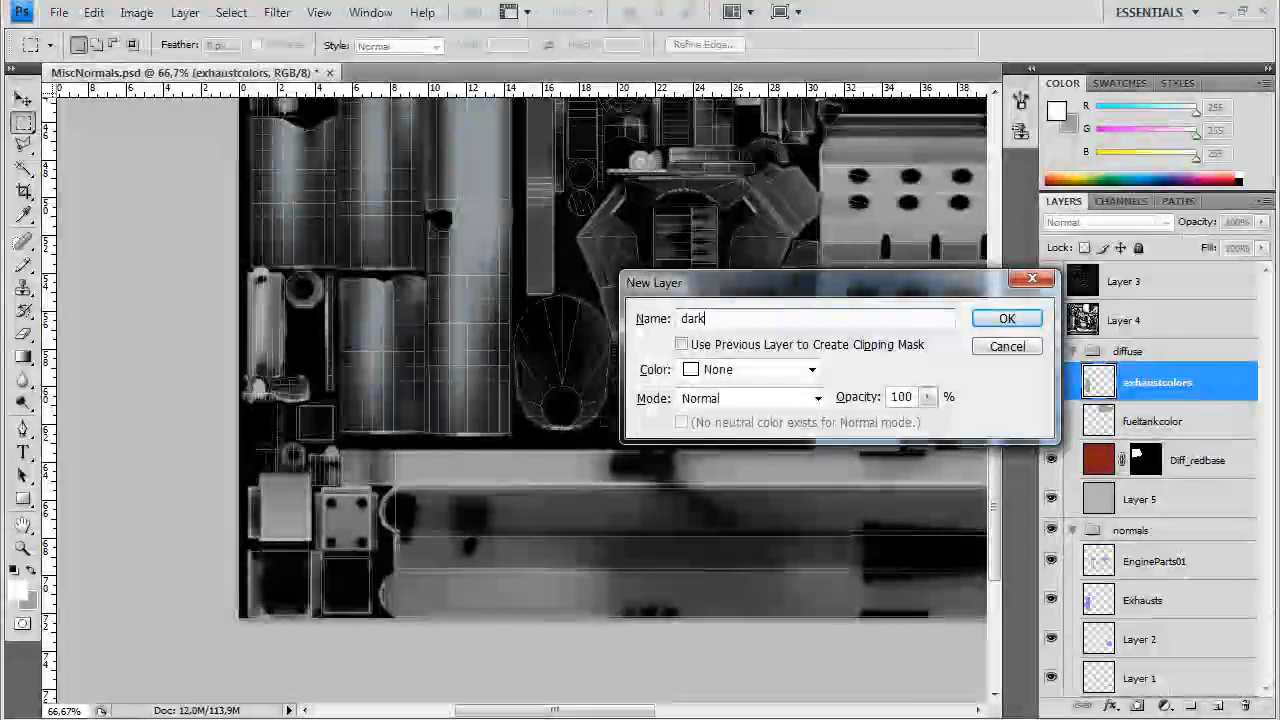
text(metalcolor)
key(Return)
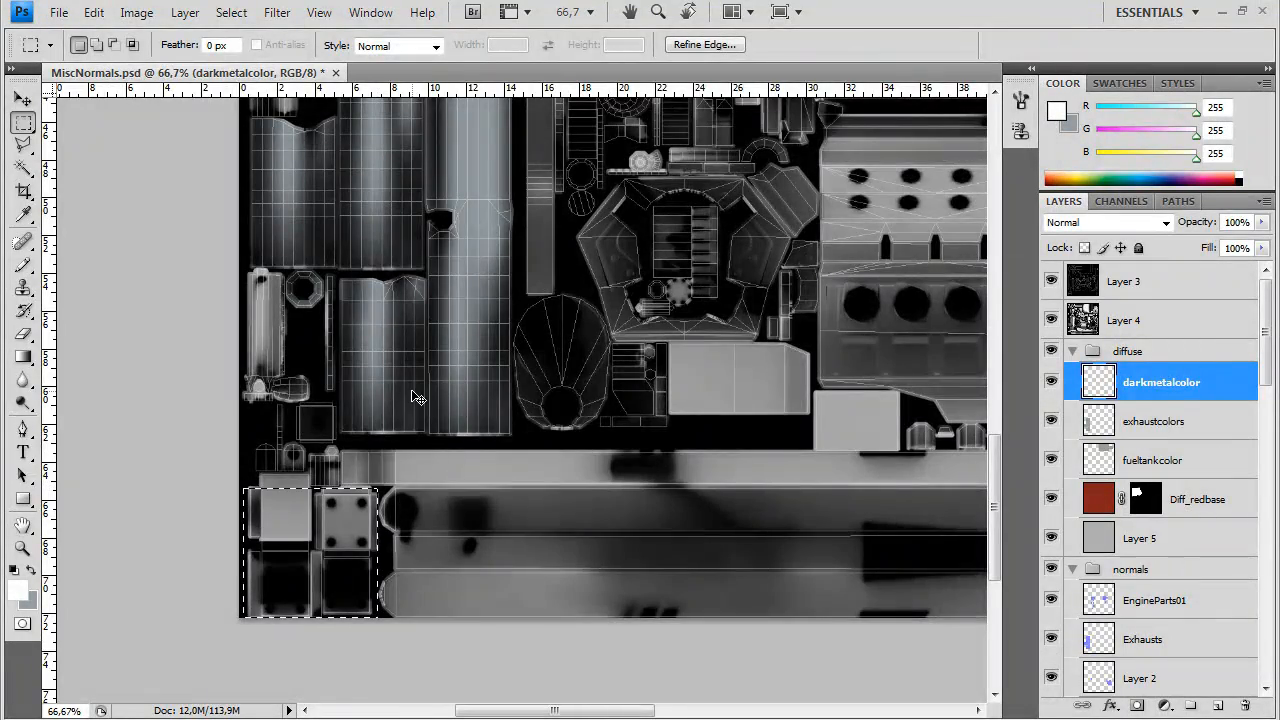
Extend the selection around the square parts in the texture's lower-left corner and fill it with a very dark bluish gray on darkmetalcolor
scroll(412, 391, up, 2)
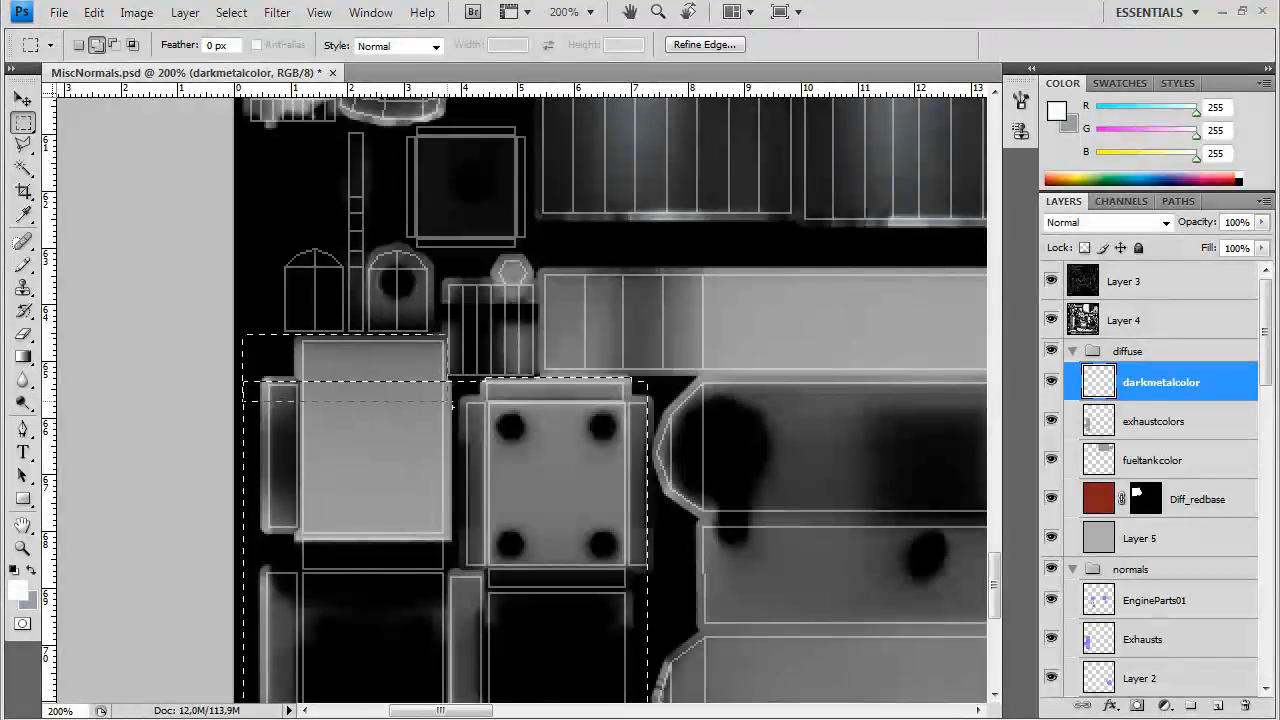
click(26, 597)
drag(585, 430, 597, 470)
key(Return)
key(m)
key(ctrl+BackSpace)
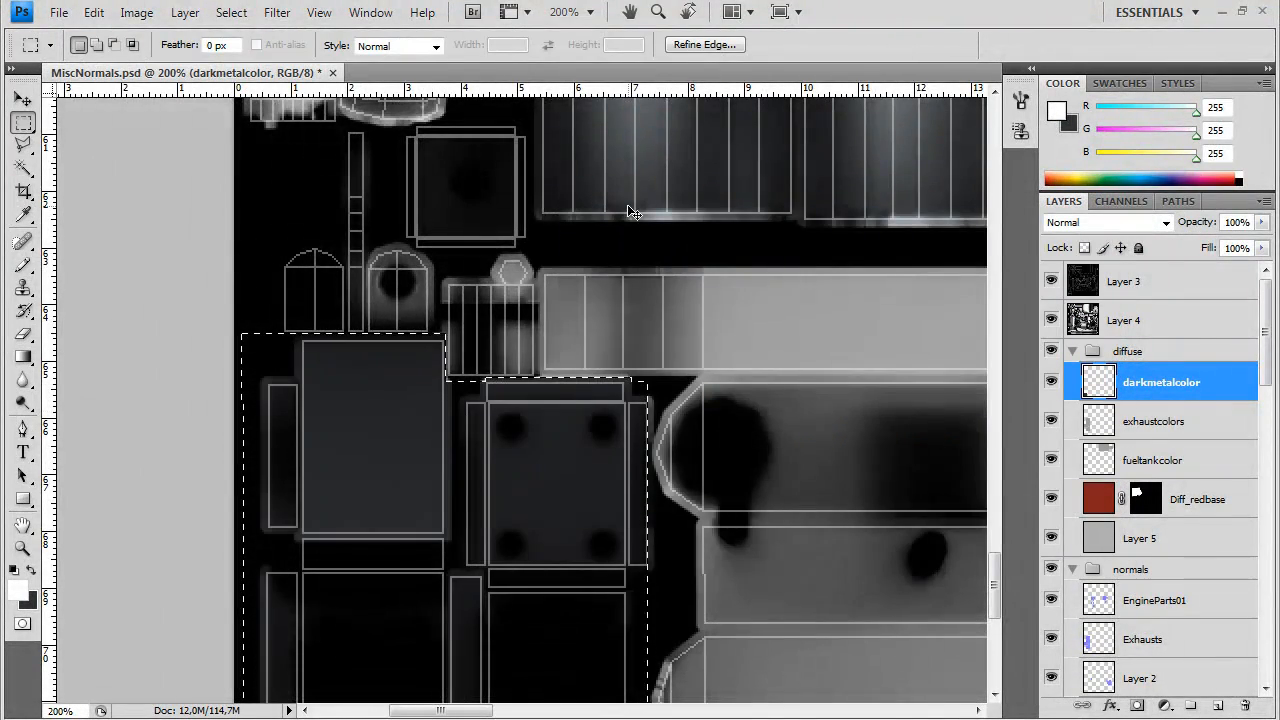
Select the narrow column of small parts beside the large black square and fill it with the dark gray on darkmetalcolor, then clear the selection
scroll(634, 213, down, 3)
drag(634, 213, 525, 390)
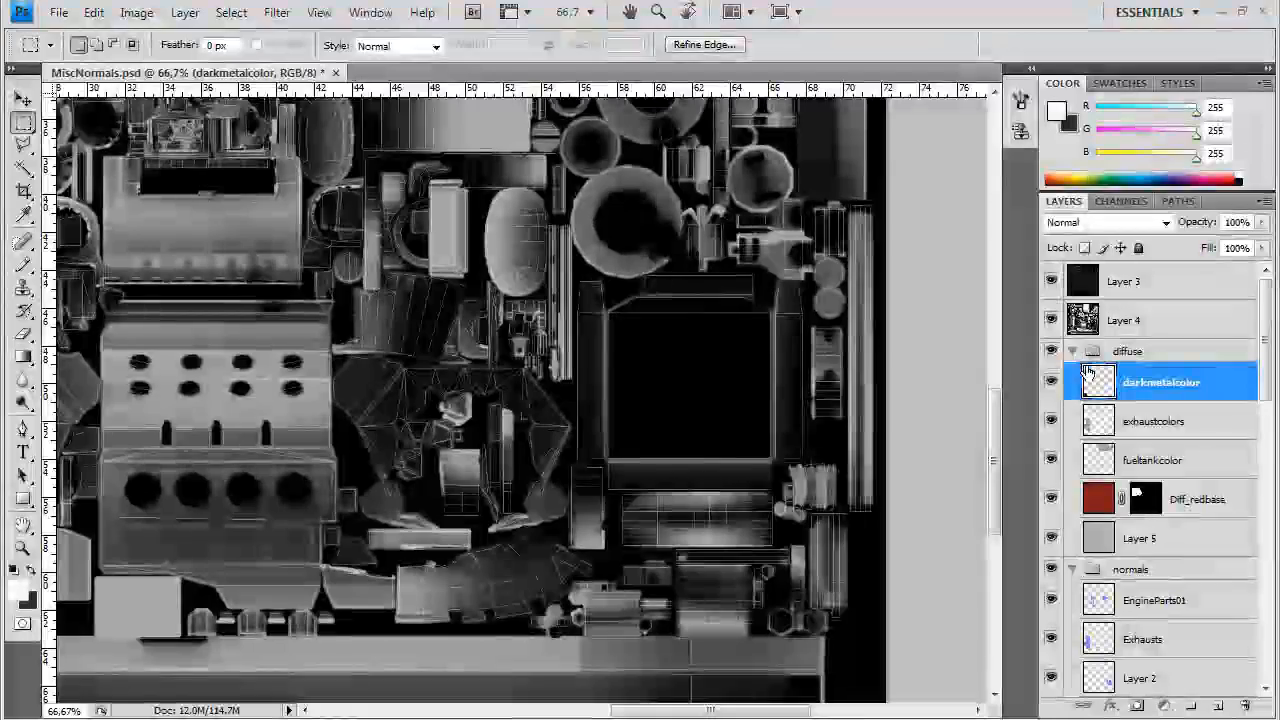
click(1072, 351)
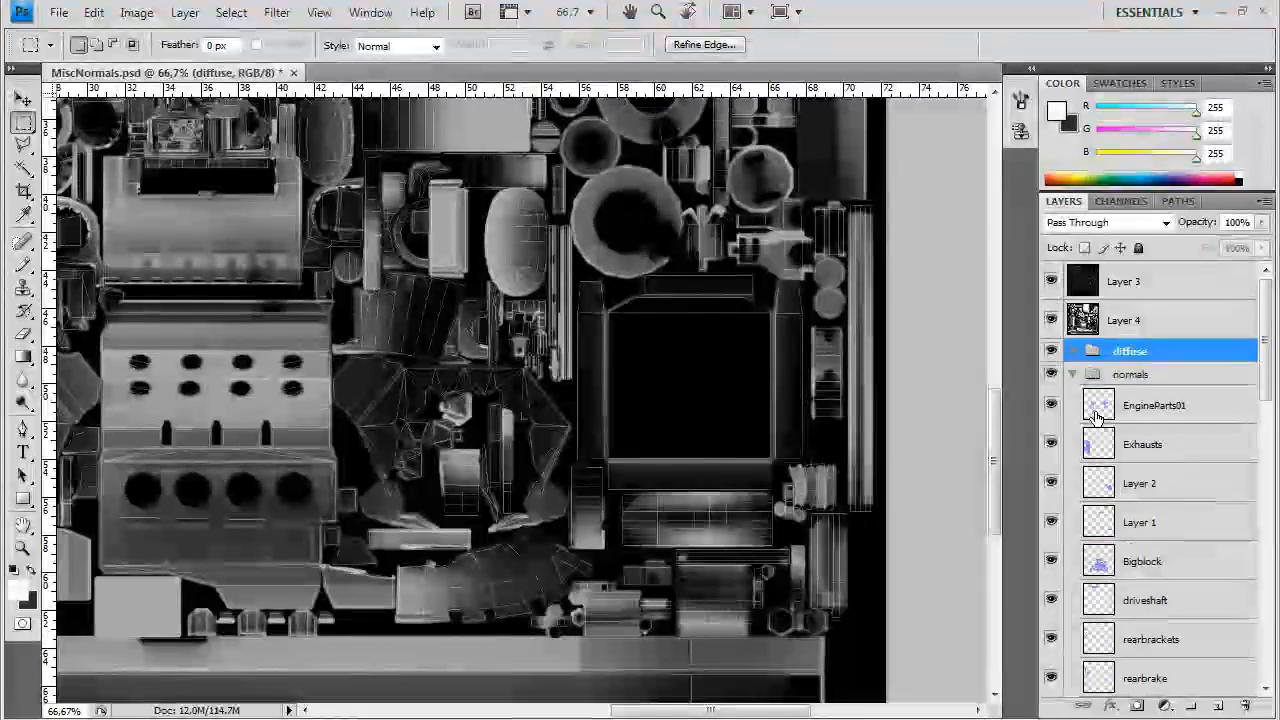
scroll(1156, 527, down, 10)
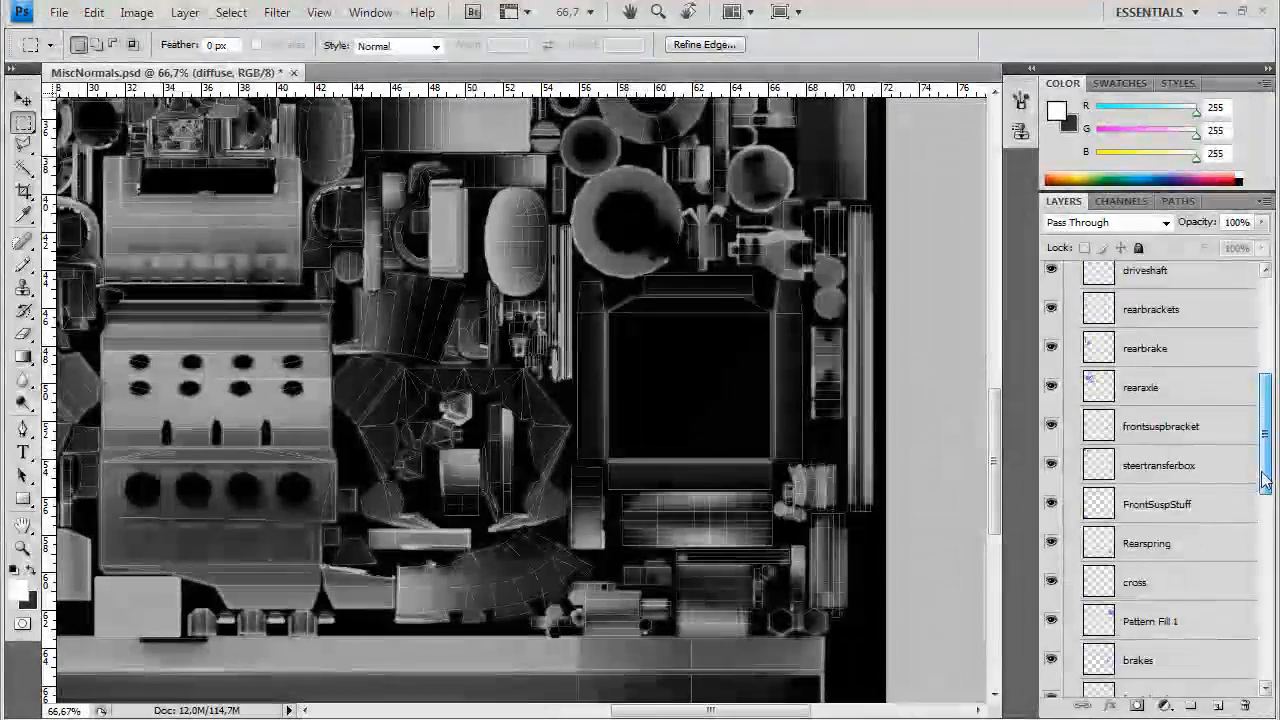
scroll(757, 491, up, 4)
scroll(757, 491, right, 3)
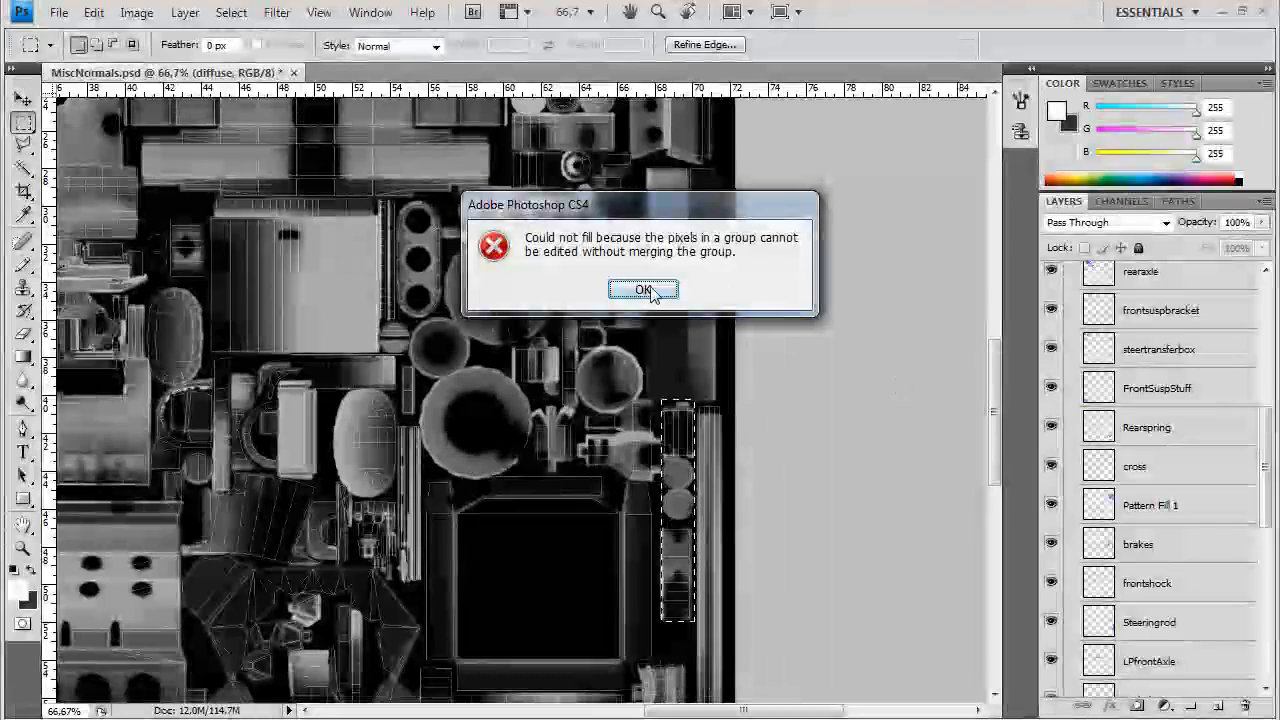
click(643, 289)
scroll(1180, 400, up, 10)
click(1145, 386)
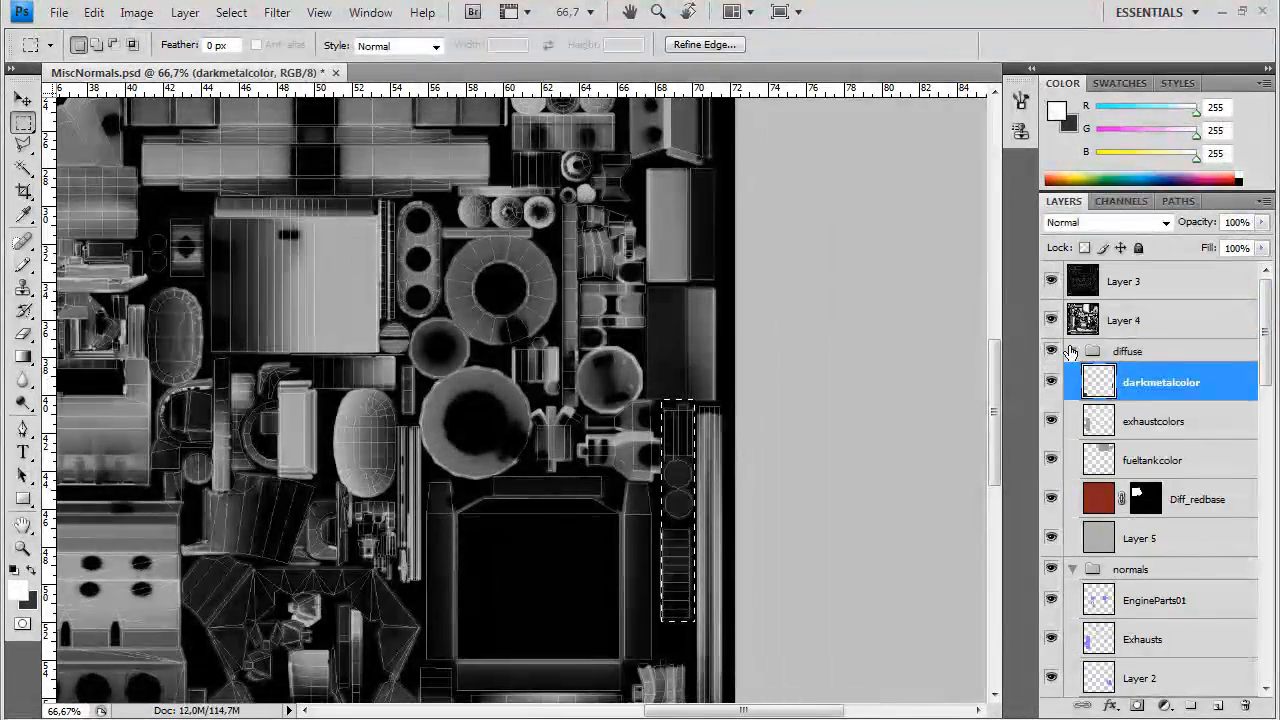
scroll(466, 371, up, 5)
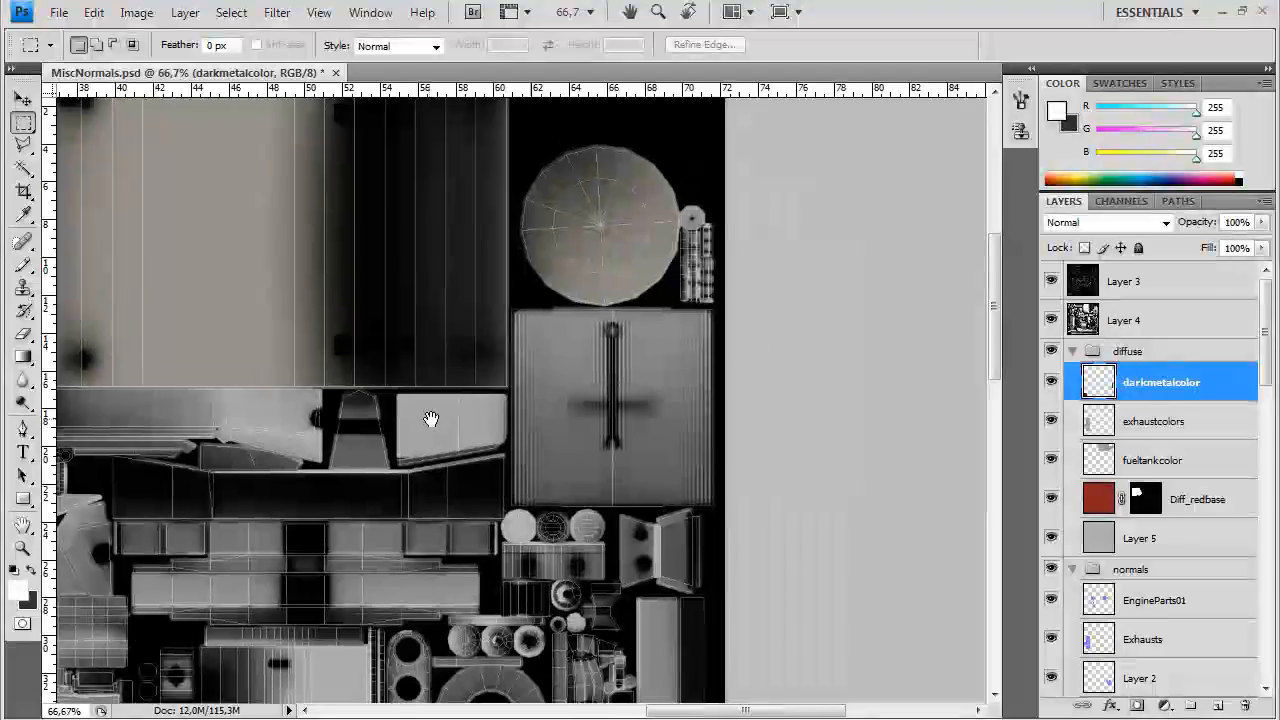
Look over the whole texture sheet for further parts that need a metal base colour
drag(430, 418, 517, 375)
scroll(510, 390, up, 2)
scroll(500, 400, left, 2)
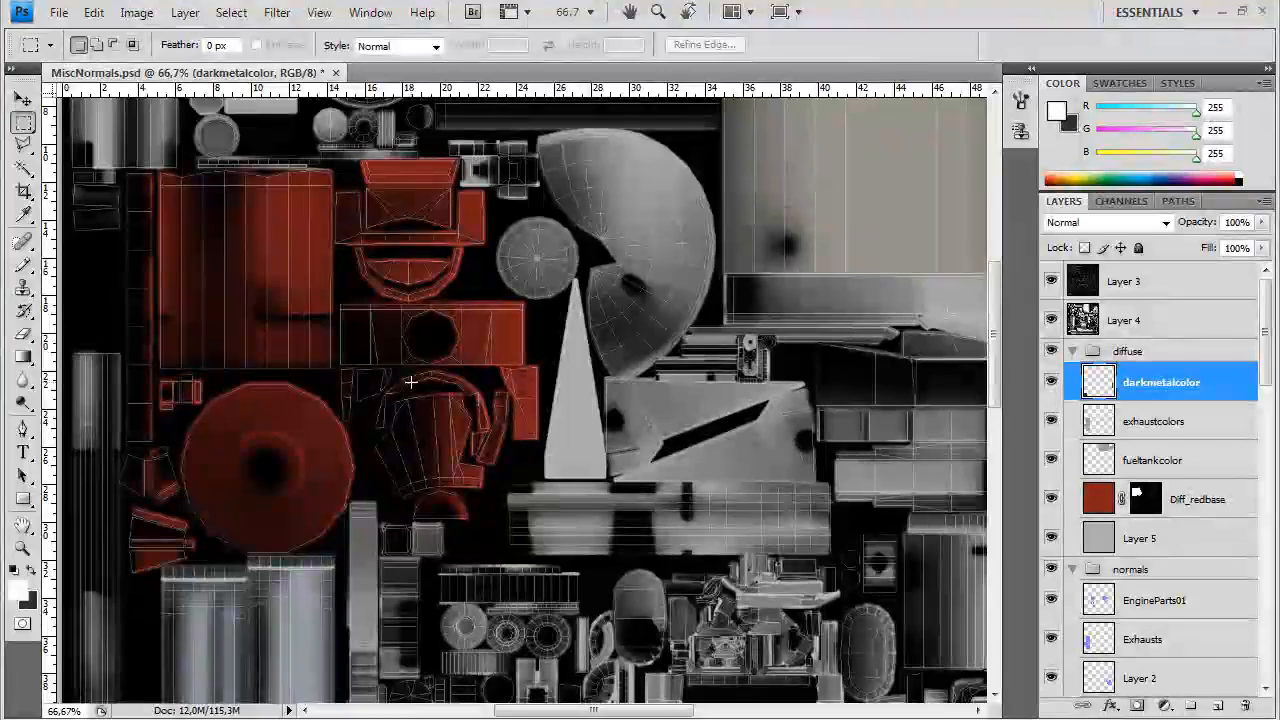
drag(357, 319, 445, 428)
scroll(445, 428, down, 3)
scroll(423, 429, right, 1)
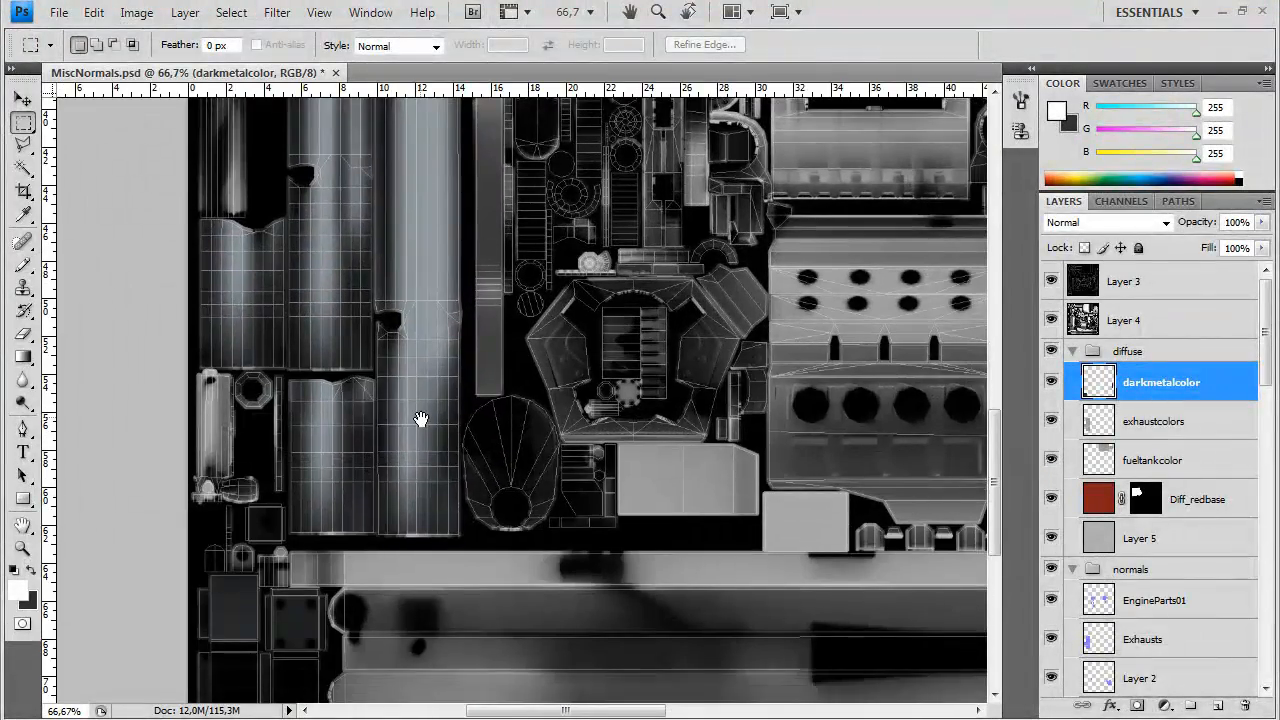
scroll(423, 371, down, 2)
scroll(449, 429, right, 2)
scroll(425, 388, up, 4)
scroll(420, 410, right, 2)
key(ctrl+r)
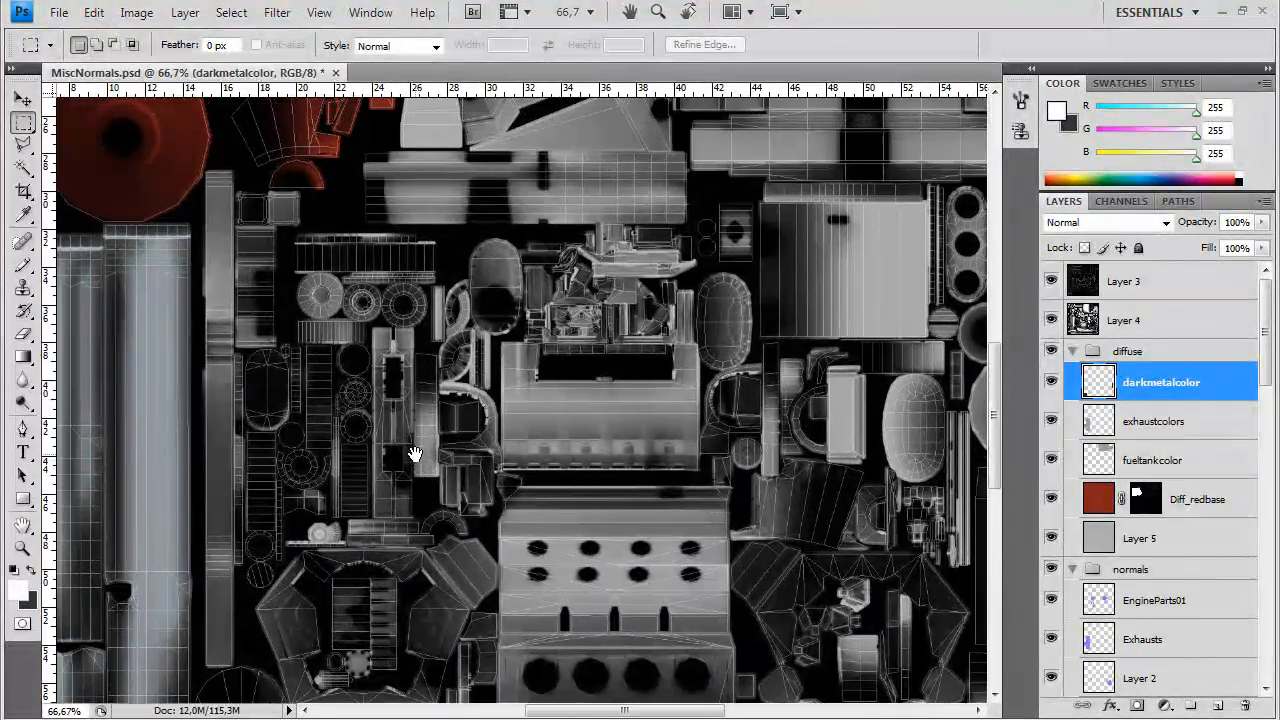
scroll(455, 477, down, 1)
scroll(486, 434, left, 1)
scroll(520, 399, up, 2)
scroll(490, 430, right, 8)
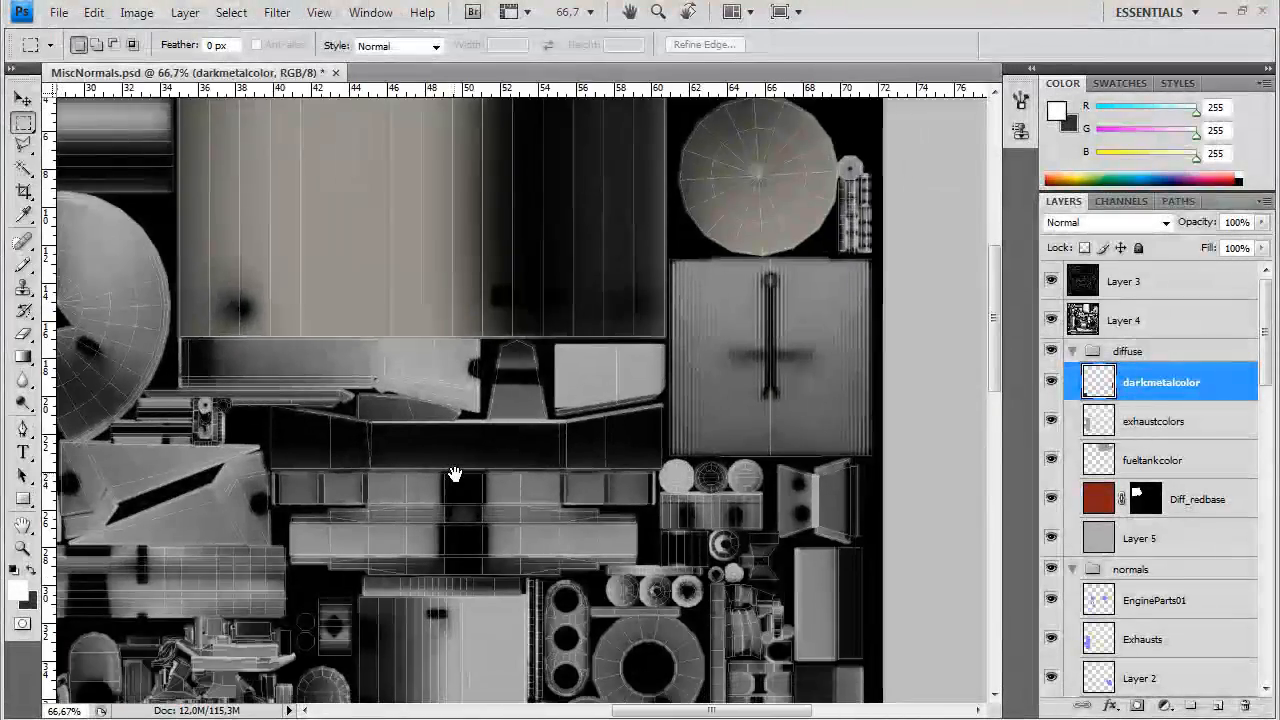
Create a new layer named mediumdarkmetal above darkmetalcolor
drag(455, 474, 468, 374)
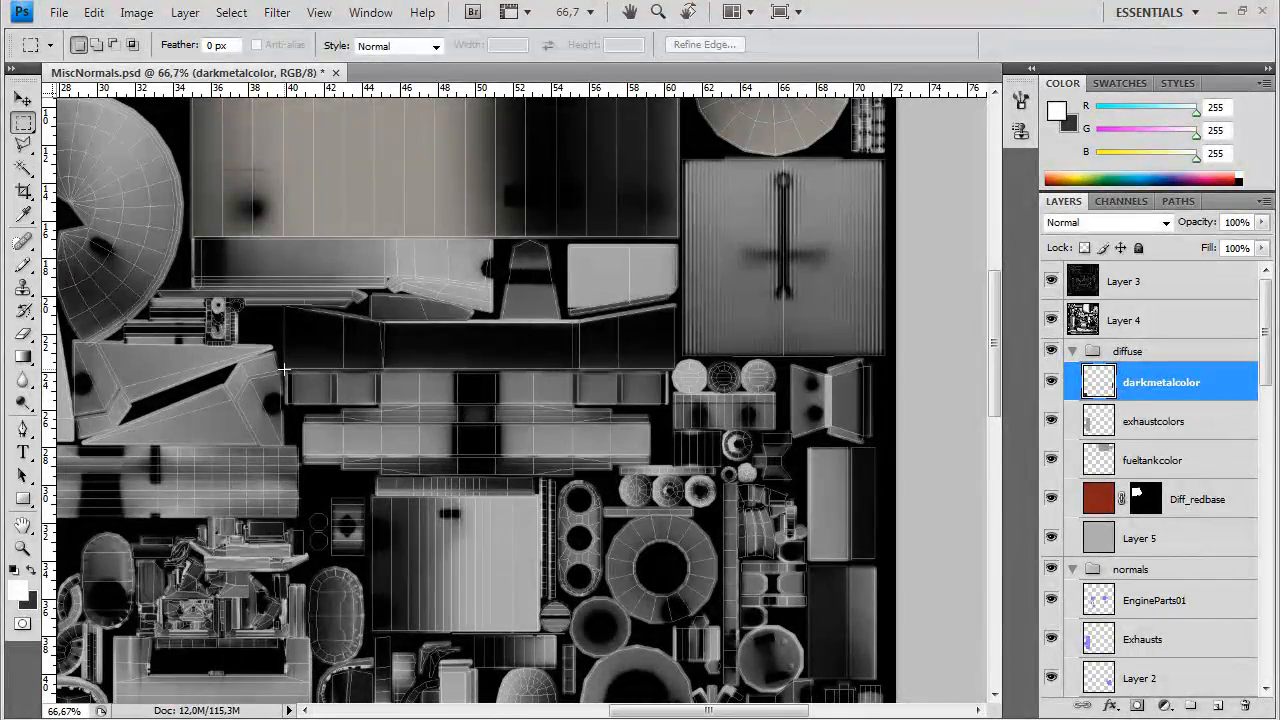
key(ctrl+shift+n)
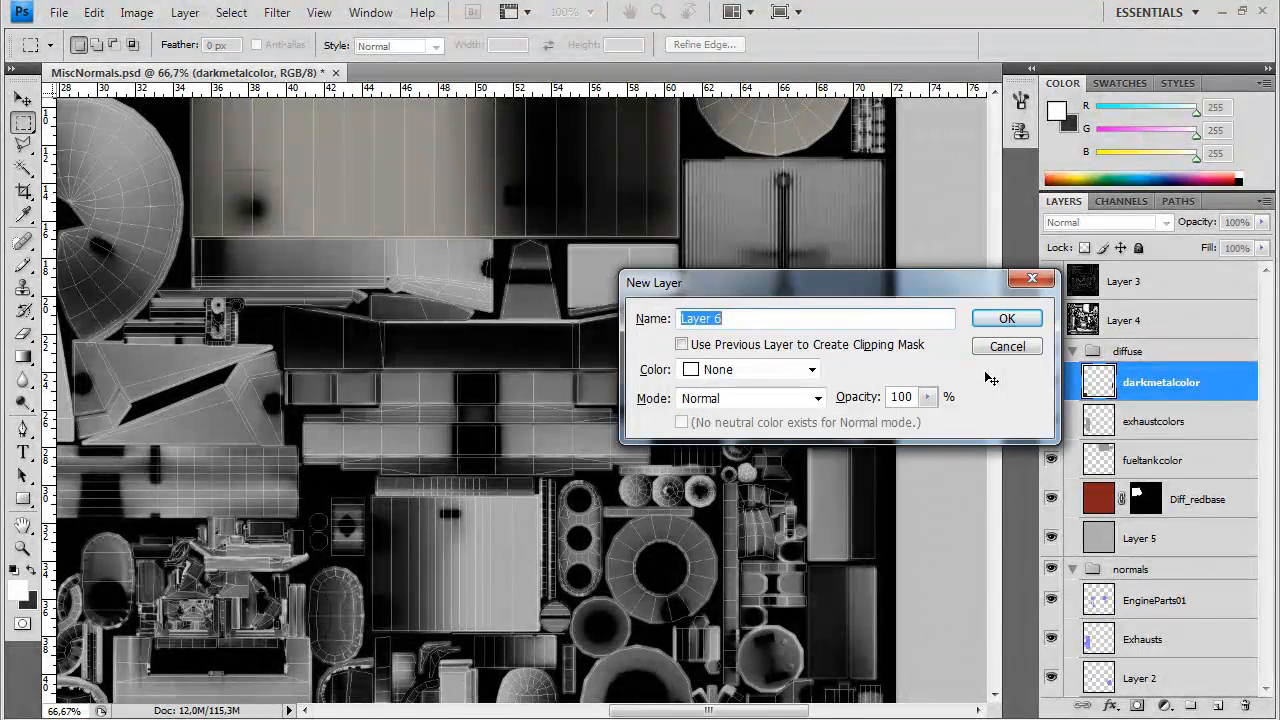
text(mediumdarkmetal)
key(Return)
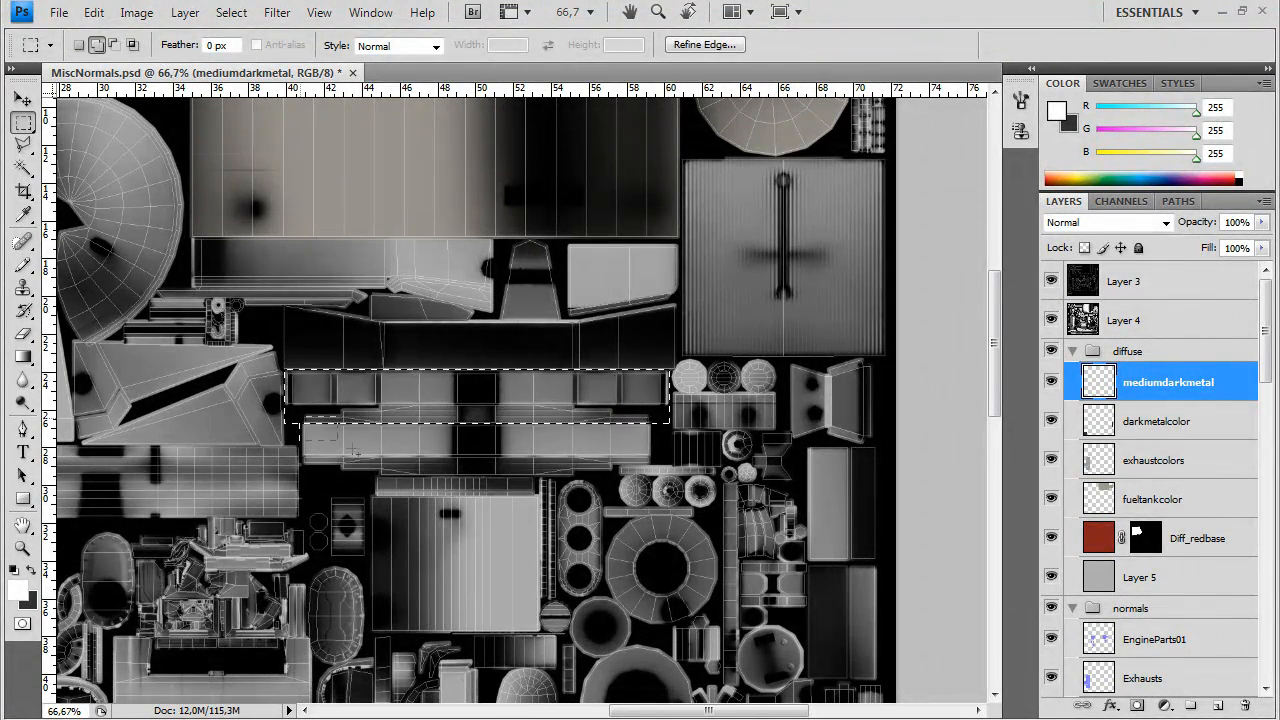
Complete the selection around the stepped horizontal bars below the fuel tank and fill it with a dark warm gray on mediumdarkmetal
drag(657, 462, 655, 464)
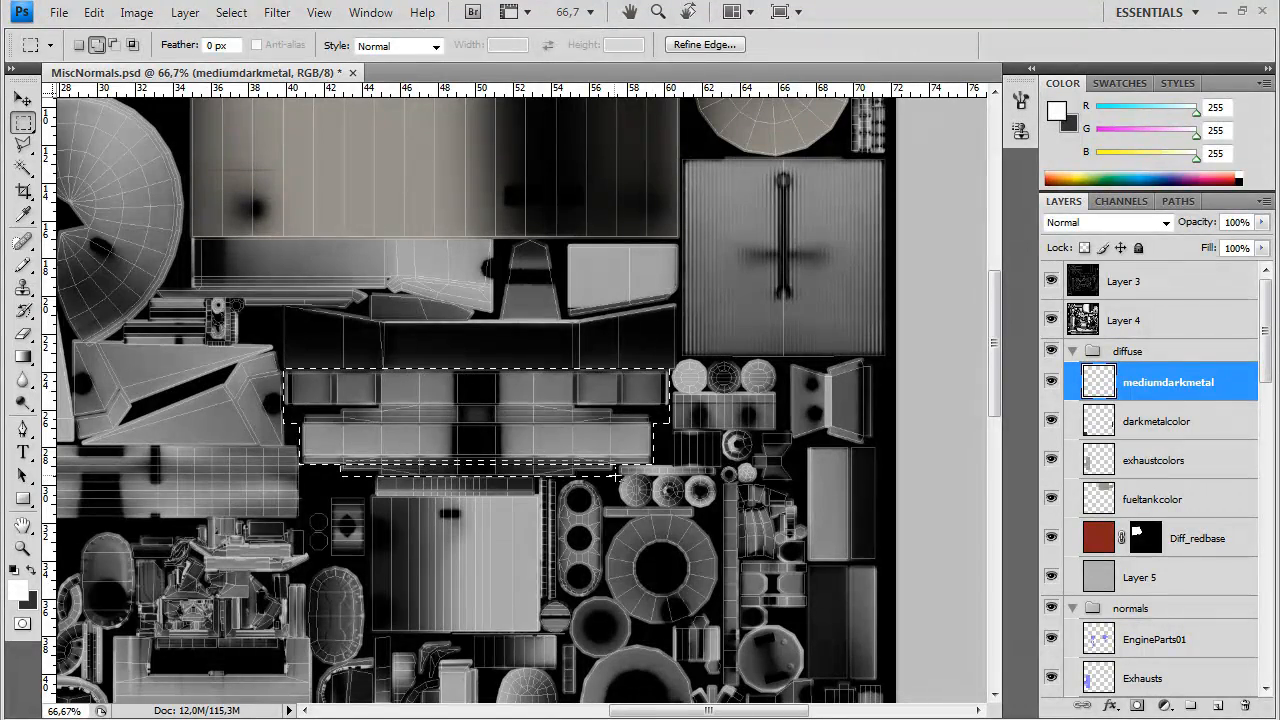
click(27, 600)
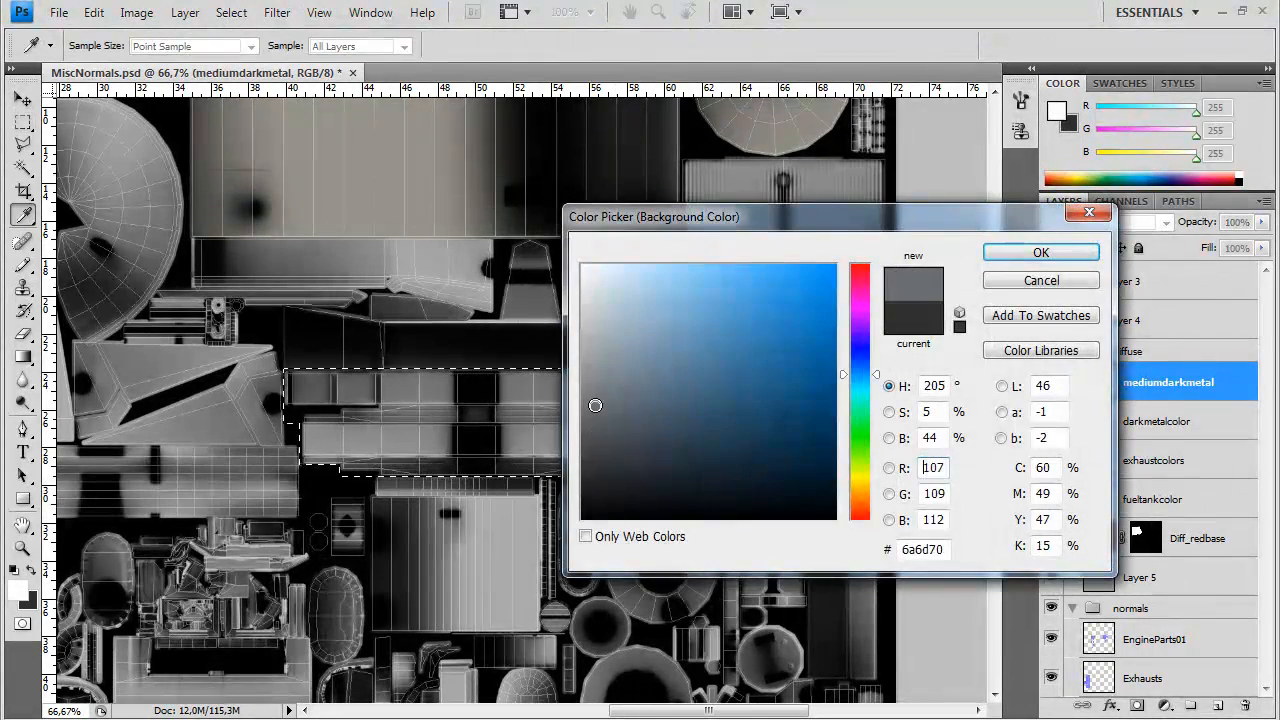
click(862, 480)
click(990, 256)
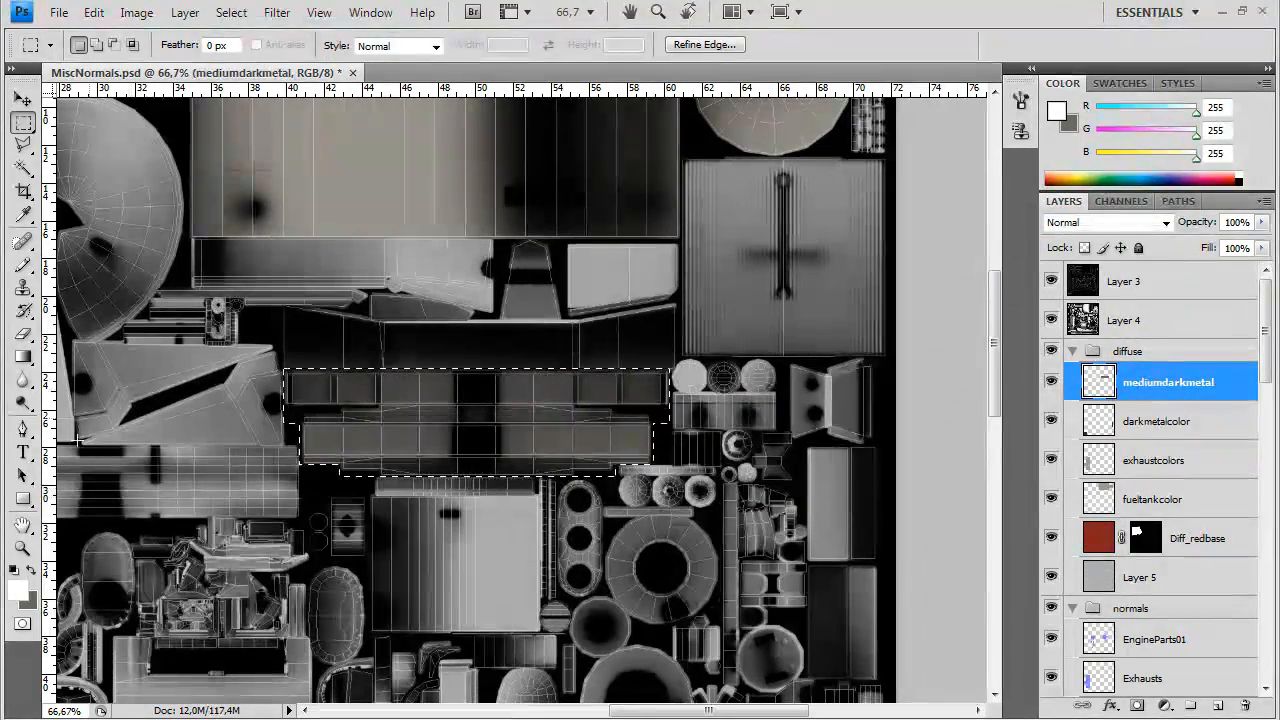
click(27, 600)
key(Return)
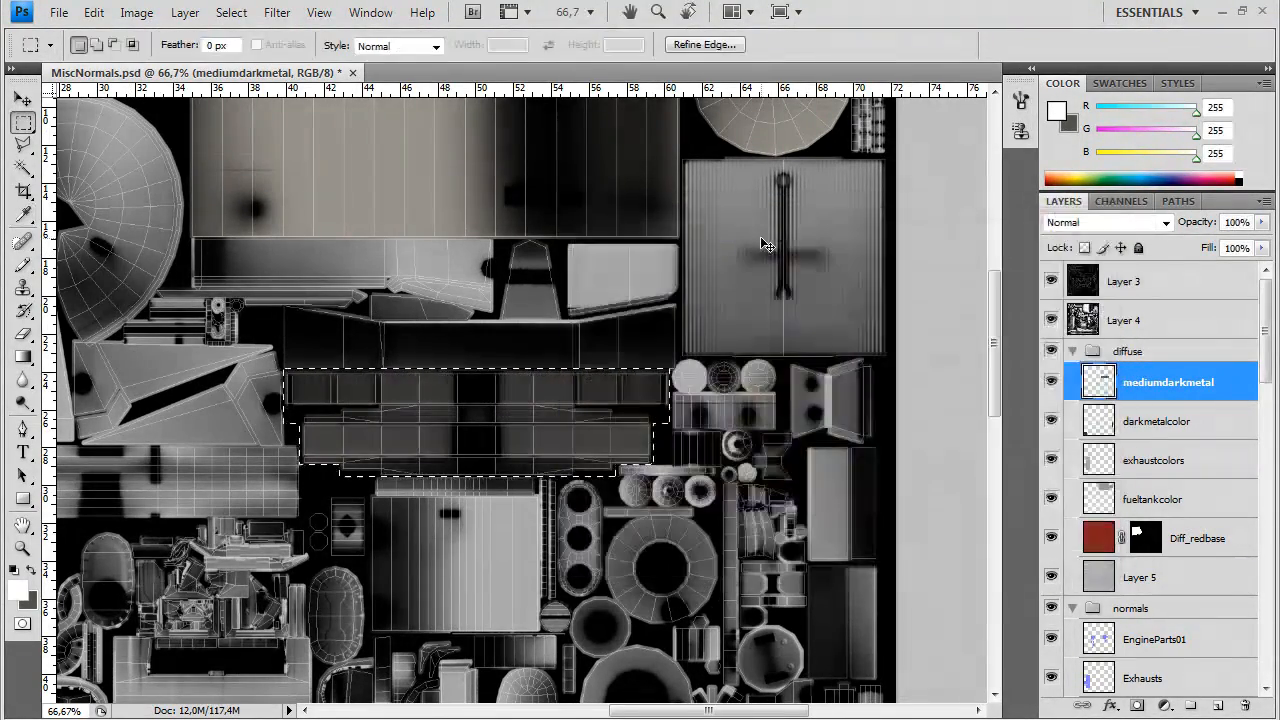
Select the long horizontal beams along the texture's lower edge, fill them with the same dark gray on mediumdarkmetal, and clear the selection
drag(520, 583, 736, 453)
key(ctrl+r)
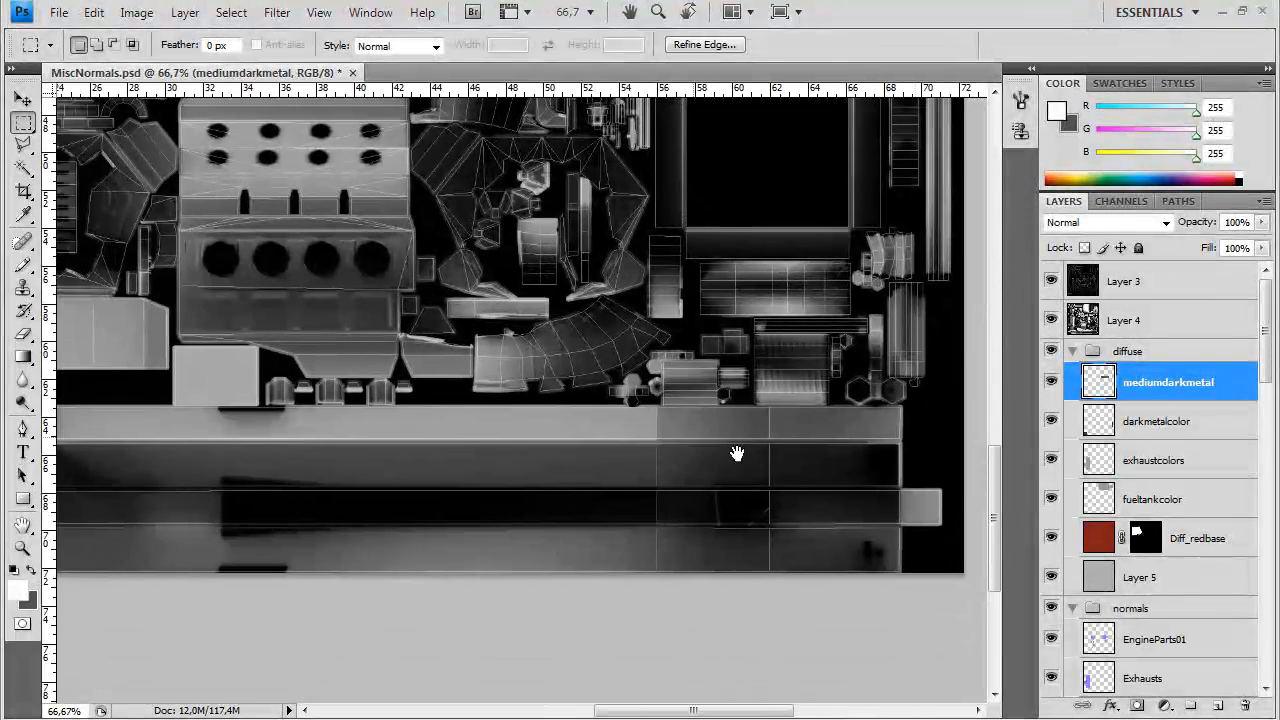
drag(208, 508, 193, 406)
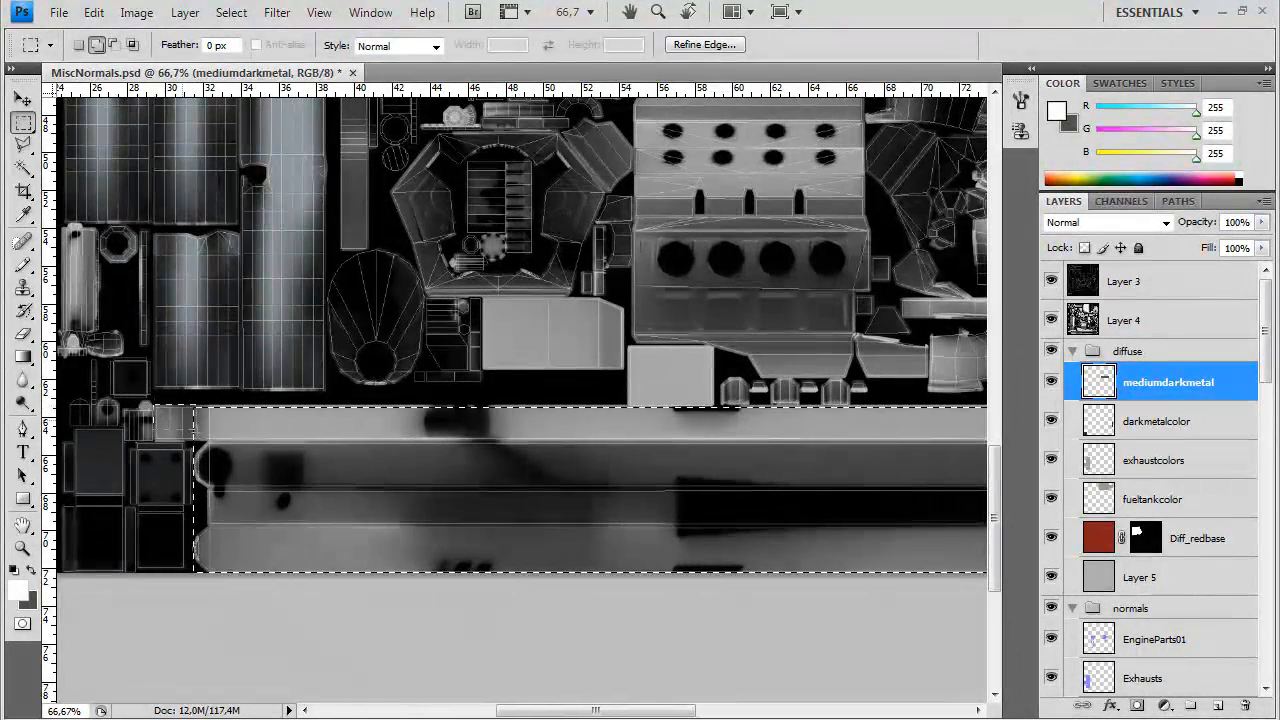
key(ctrl+BackSpace)
key(ctrl+d)
drag(900, 377, 577, 371)
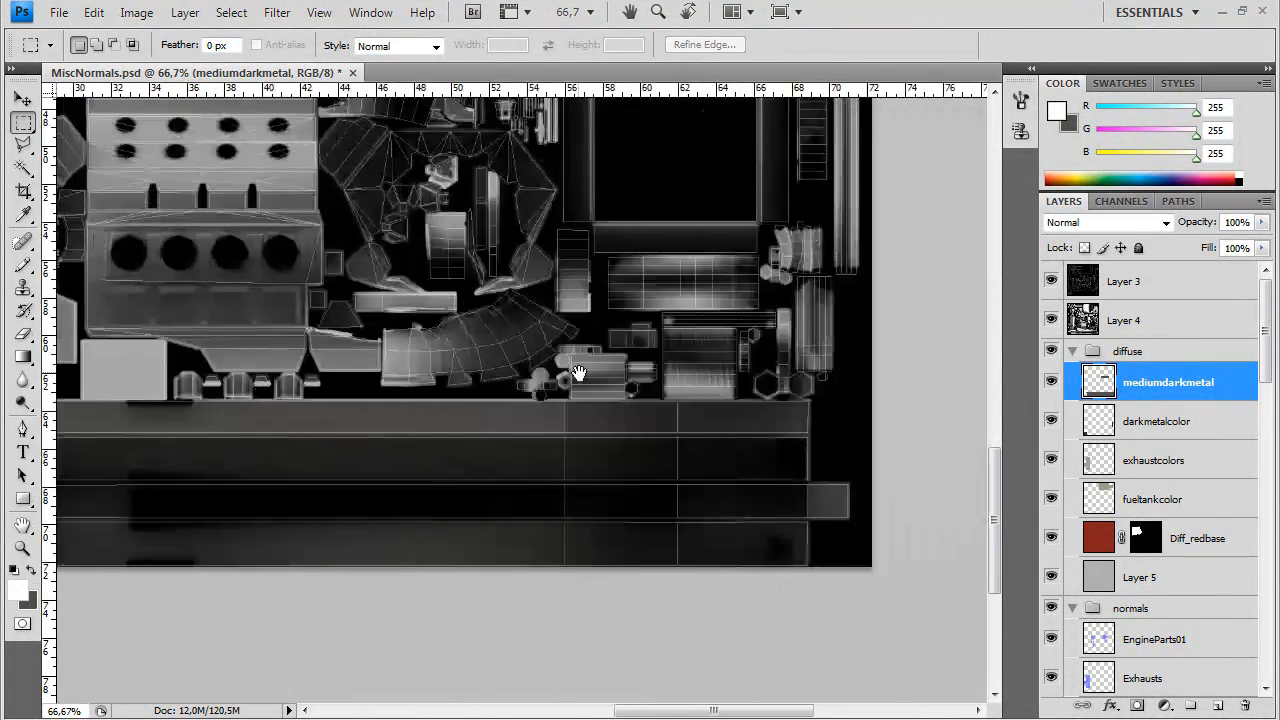
drag(640, 210, 577, 429)
drag(584, 352, 677, 277)
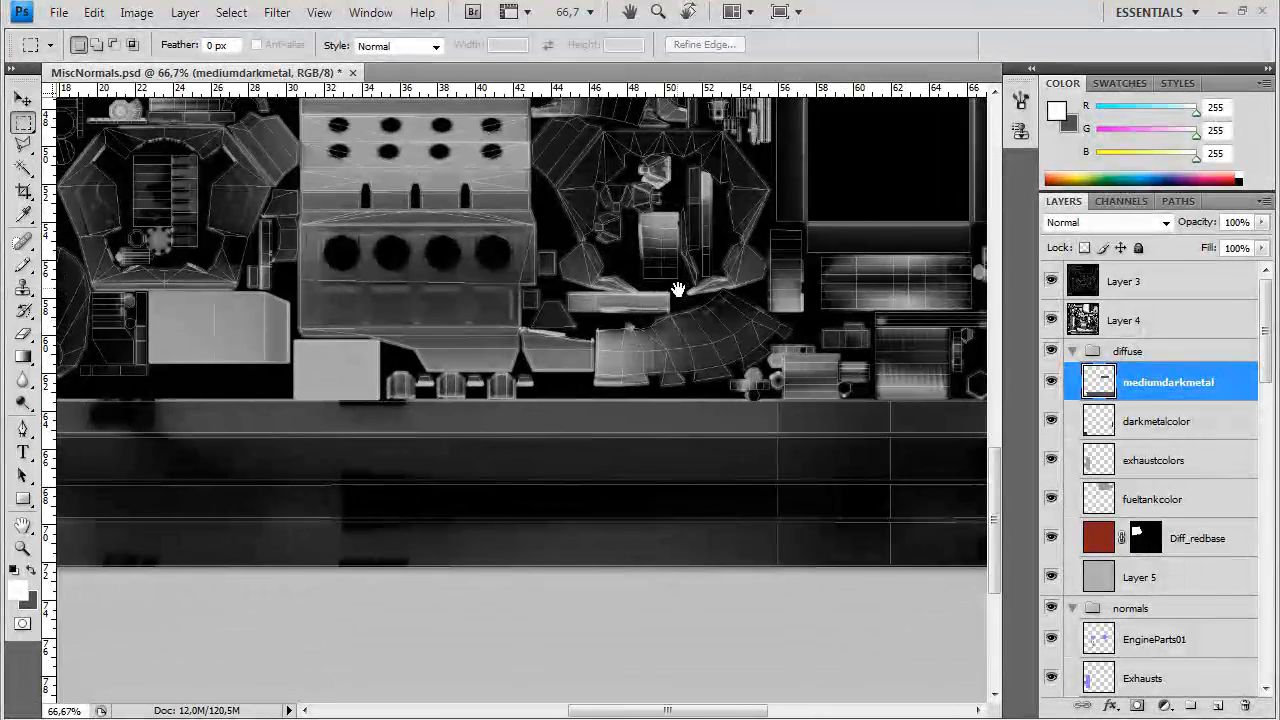
Close the Color group, dock the History and Actions group above Layers in its place, and enlarge it
click(1264, 84)
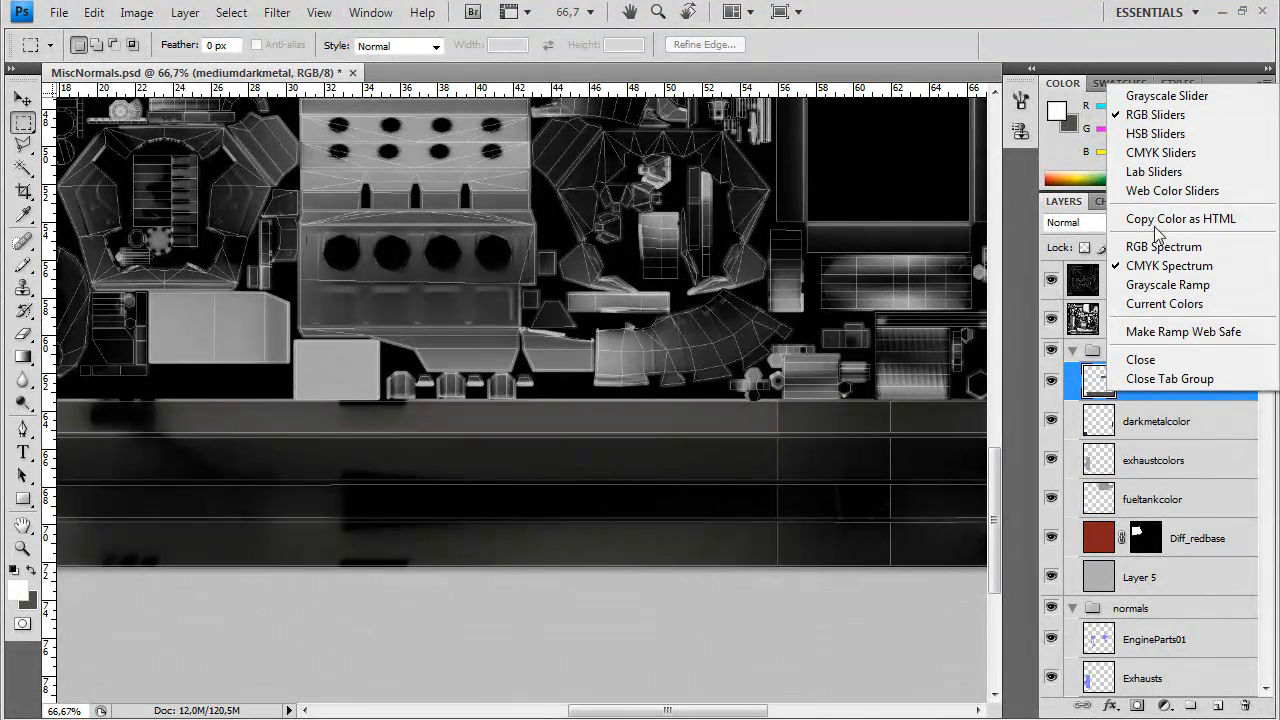
click(1169, 378)
click(370, 12)
click(400, 284)
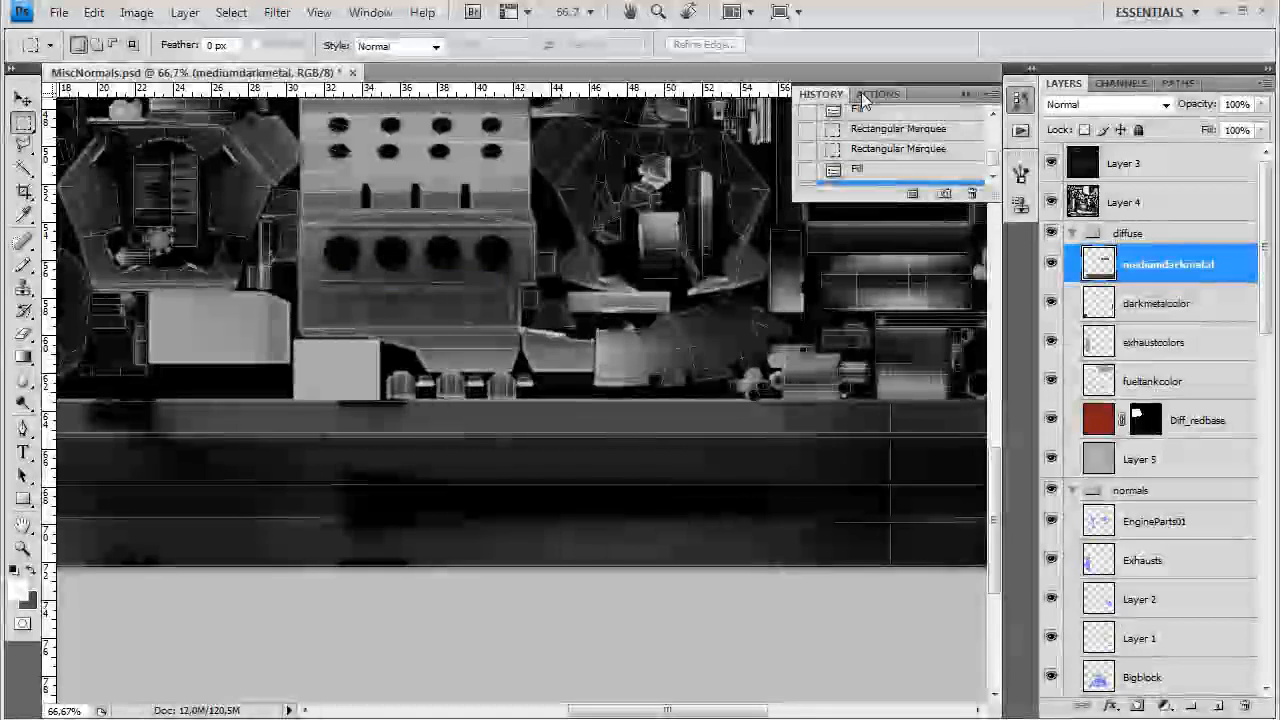
drag(979, 90, 1129, 91)
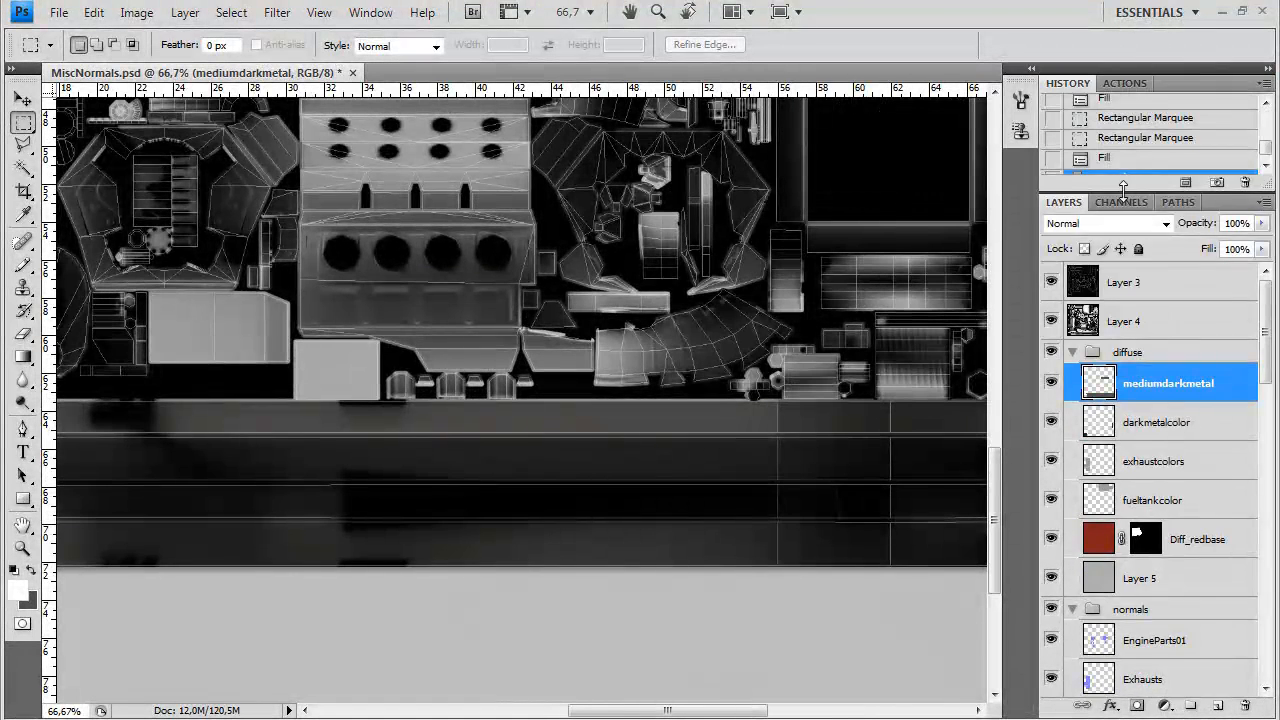
drag(1123, 189, 1115, 299)
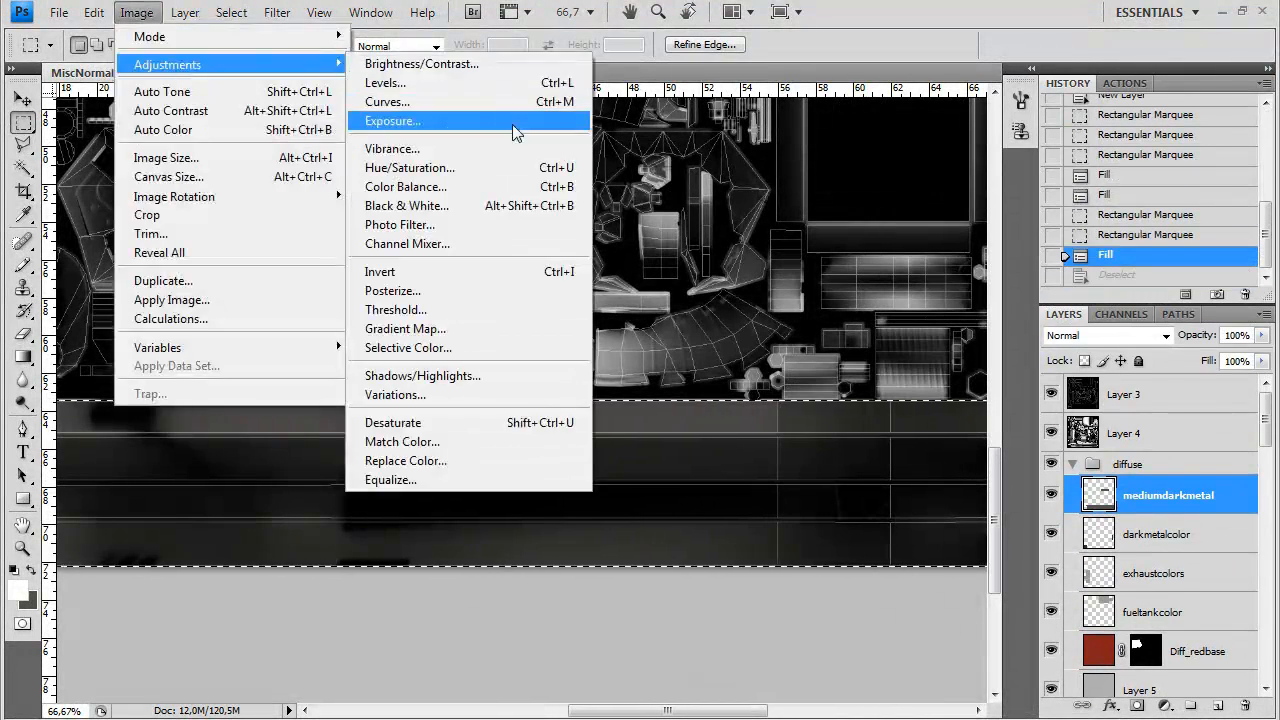
Set the brightness of the selected lower horizontal beams on mediumdarkmetal to 41 and clear the selection
drag(592, 251, 620, 253)
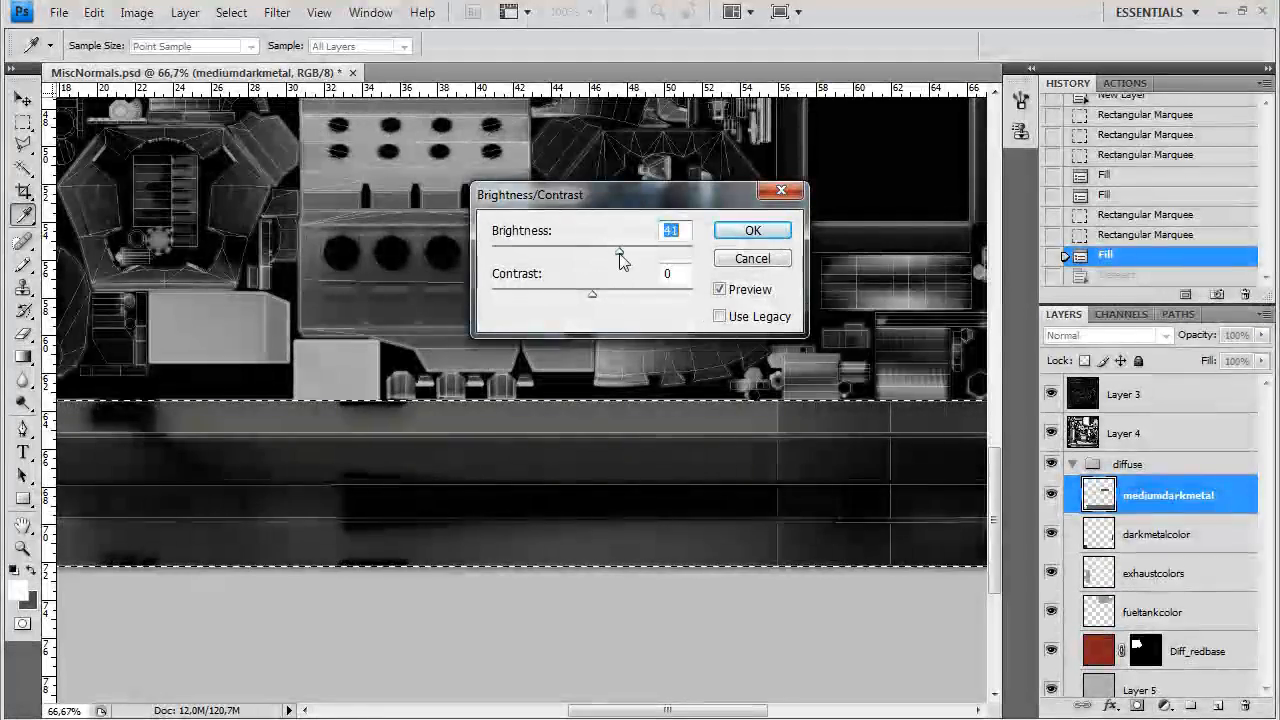
click(749, 231)
key(m)
key(ctrl+d)
scroll(553, 377, up, 6)
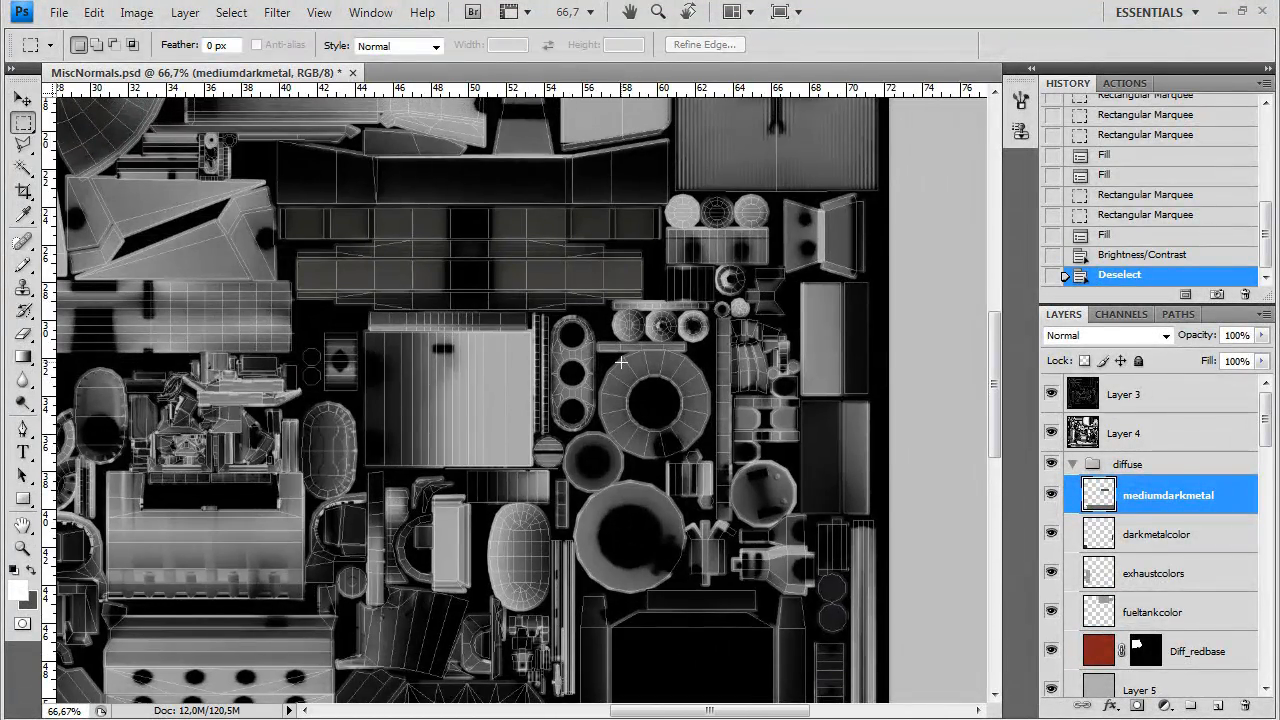
Hide the wireframe layer, Layer 3, and save the layered document as ChassisTex.psd
drag(621, 362, 537, 415)
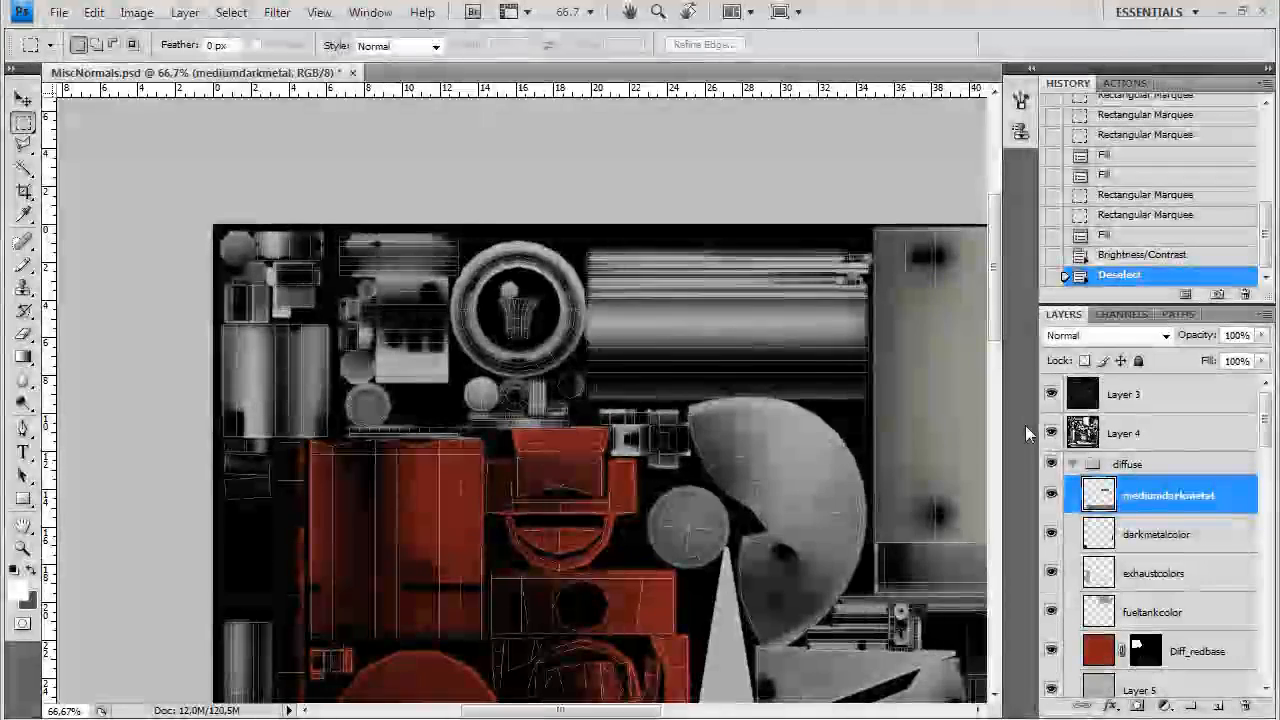
click(1046, 393)
key(ctrl+minus)
key(ctrl+minus)
key(ctrl+minus)
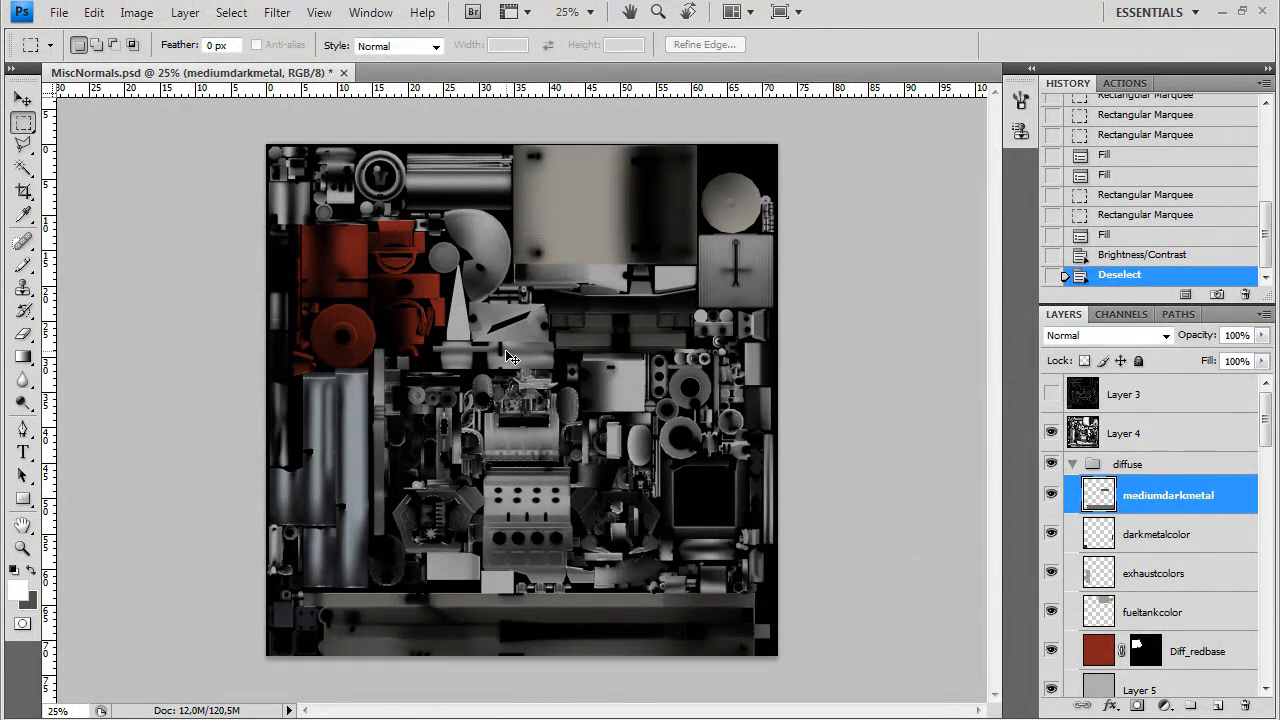
key(ctrl+shift+s)
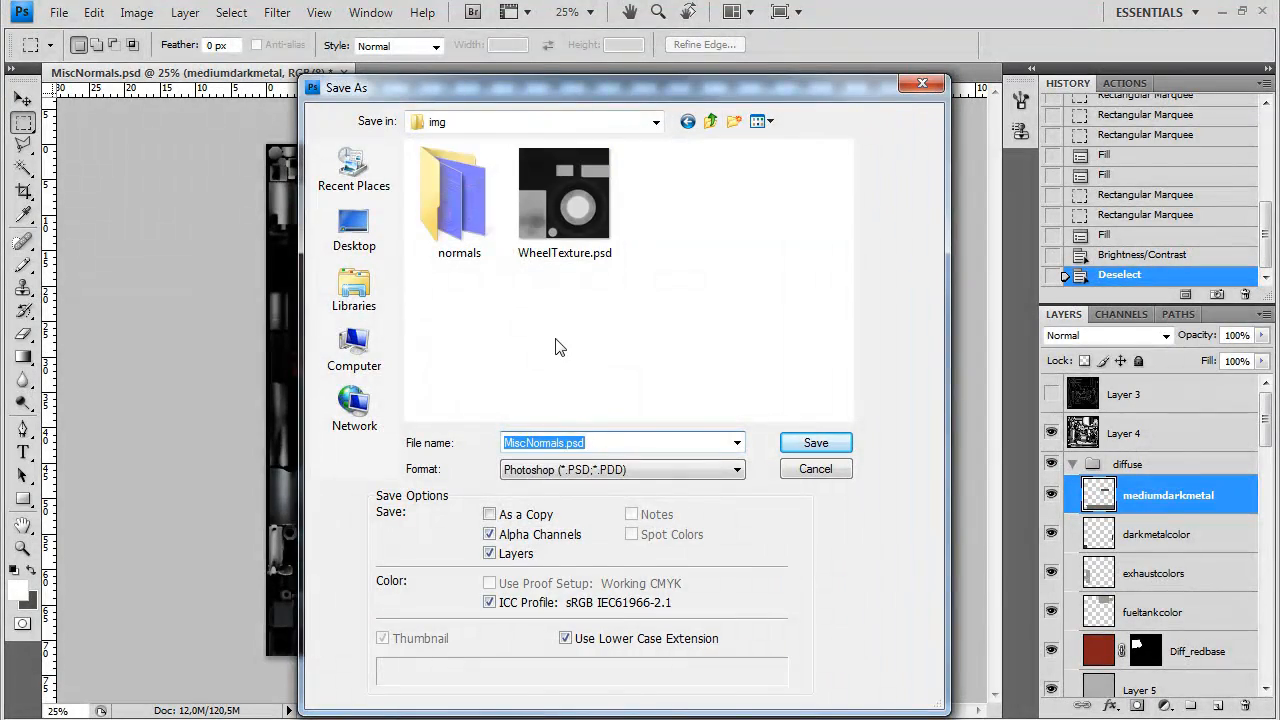
text(Ch)
text(assisTex)
key(Return)
key(Return)
Save a Targa copy of the texture as ChassisDiffuse.tga in the img folder
key(ctrl+shift+s)
click(565, 469)
key(t)
key(Return)
drag(541, 443, 560, 447)
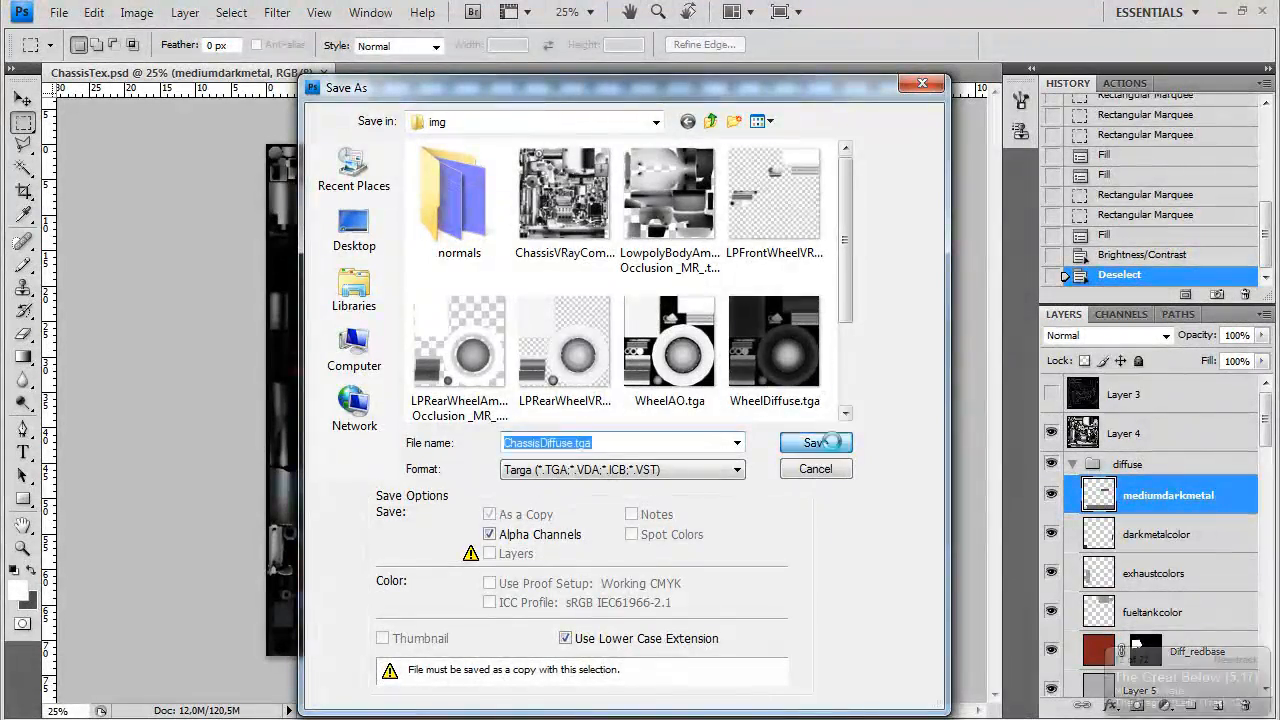
click(836, 451)
click(702, 358)
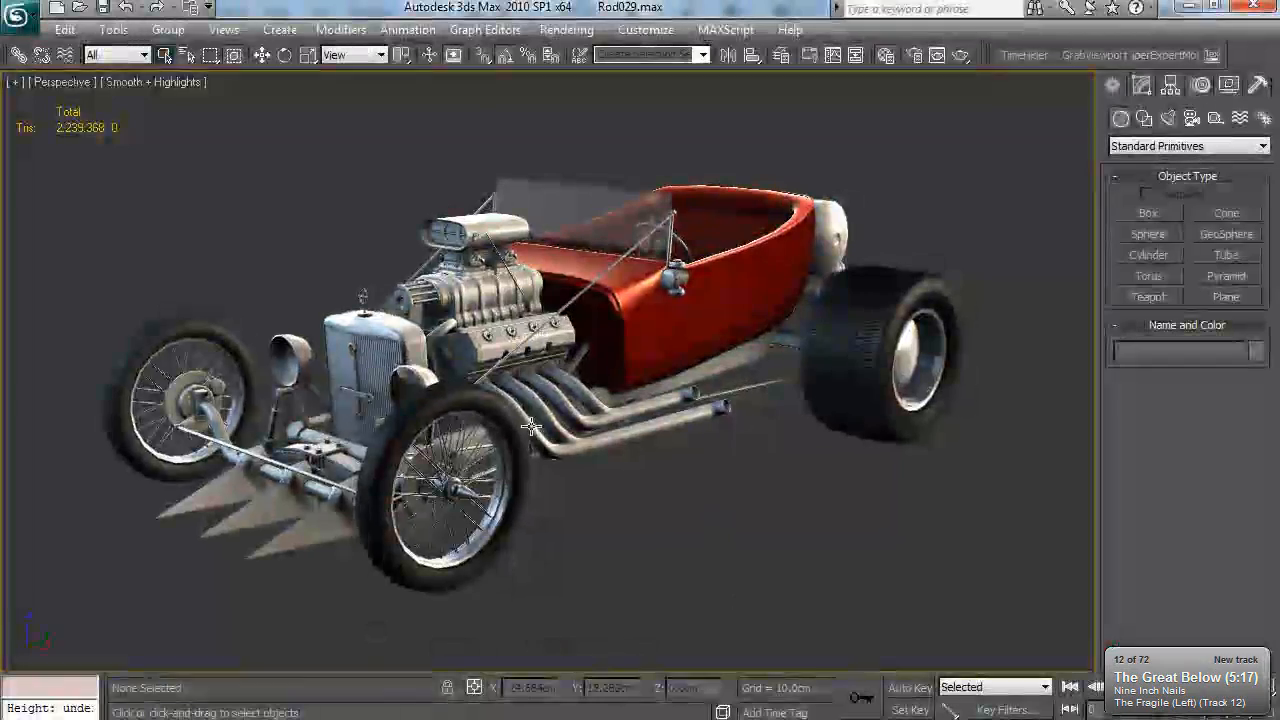
Switch to 3ds Max and load ChassisDiffuse.tga as the diffuse map of the 09 - Default material
key(m)
scroll(278, 573, down, 10)
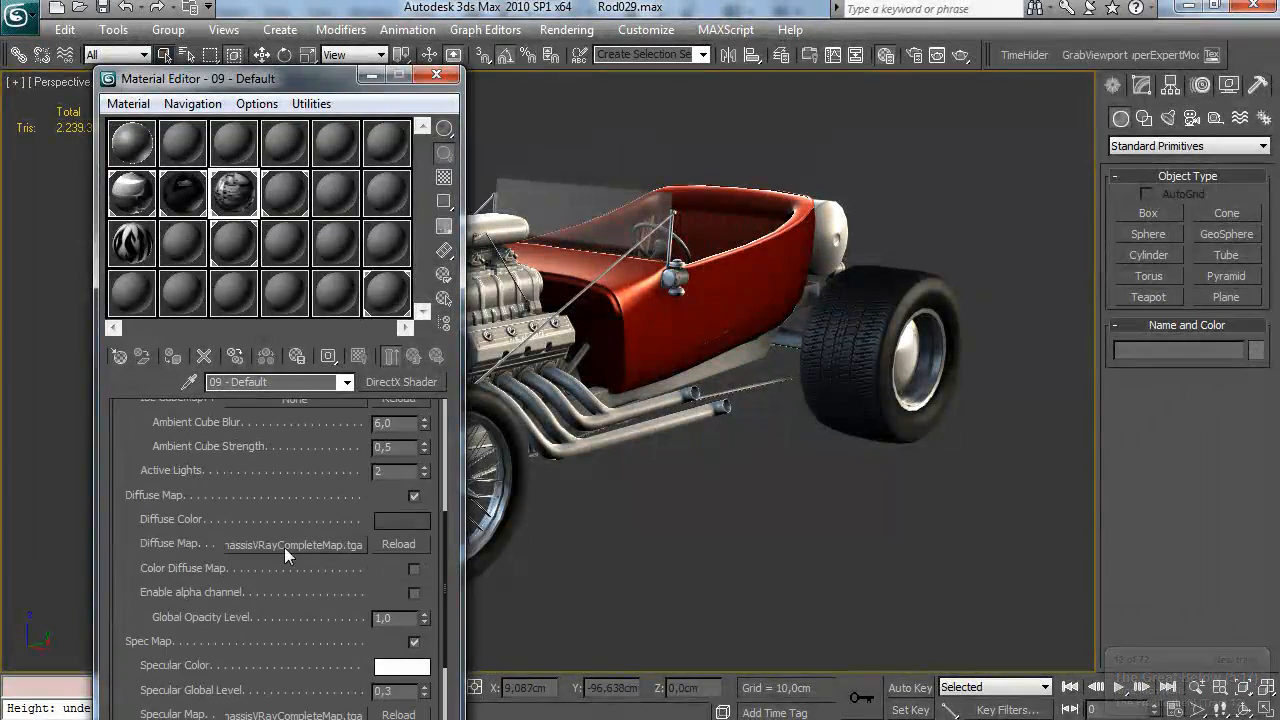
click(320, 543)
click(373, 163)
click(449, 183)
click(432, 194)
double_click(310, 283)
click(283, 288)
click(475, 280)
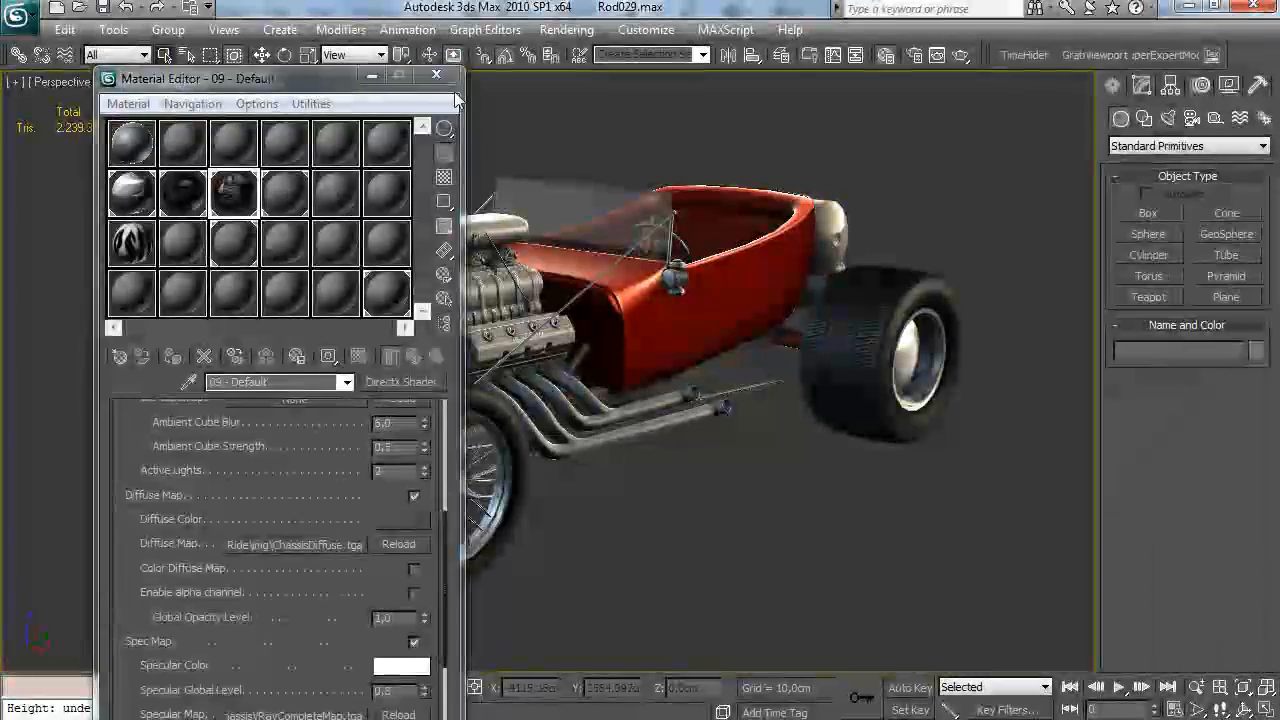
key(m)
Select the open borders at the exhaust pipe ends of the chassis mesh and cap them
drag(526, 271, 566, 483)
scroll(420, 414, up, 3)
drag(455, 475, 569, 409)
click(1143, 88)
right_click(1159, 166)
click(1100, 340)
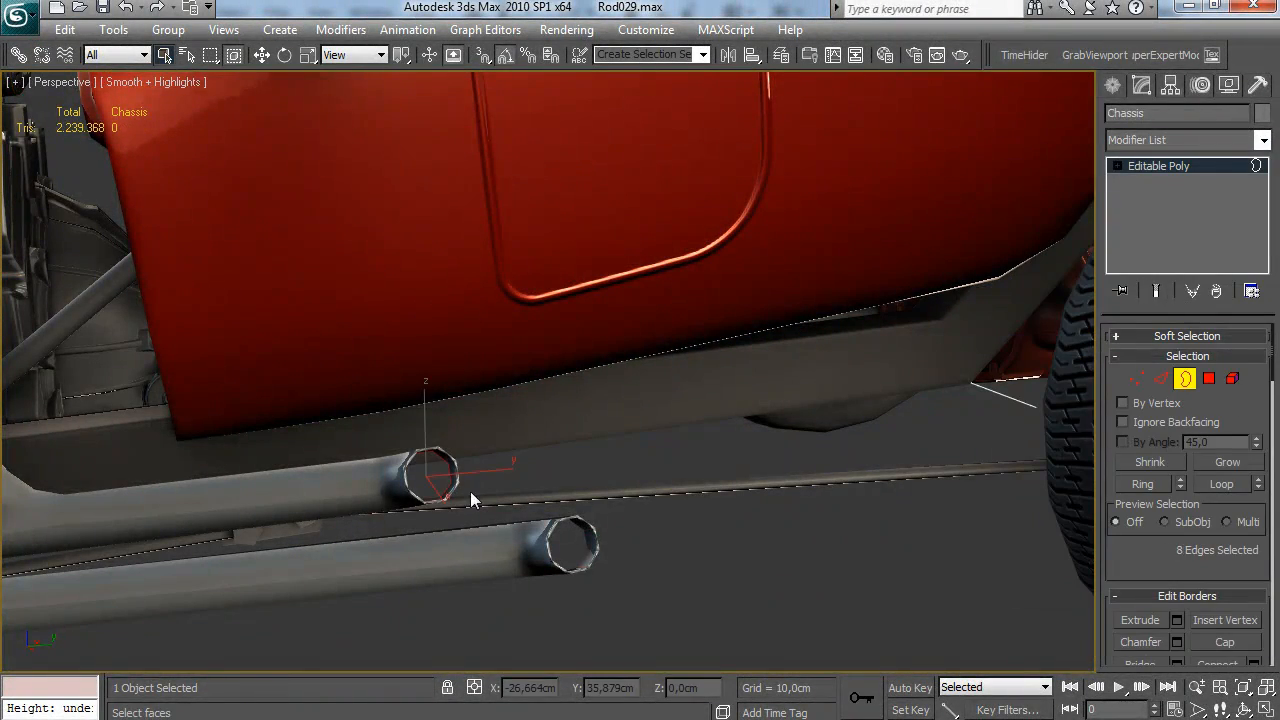
drag(580, 527, 938, 462)
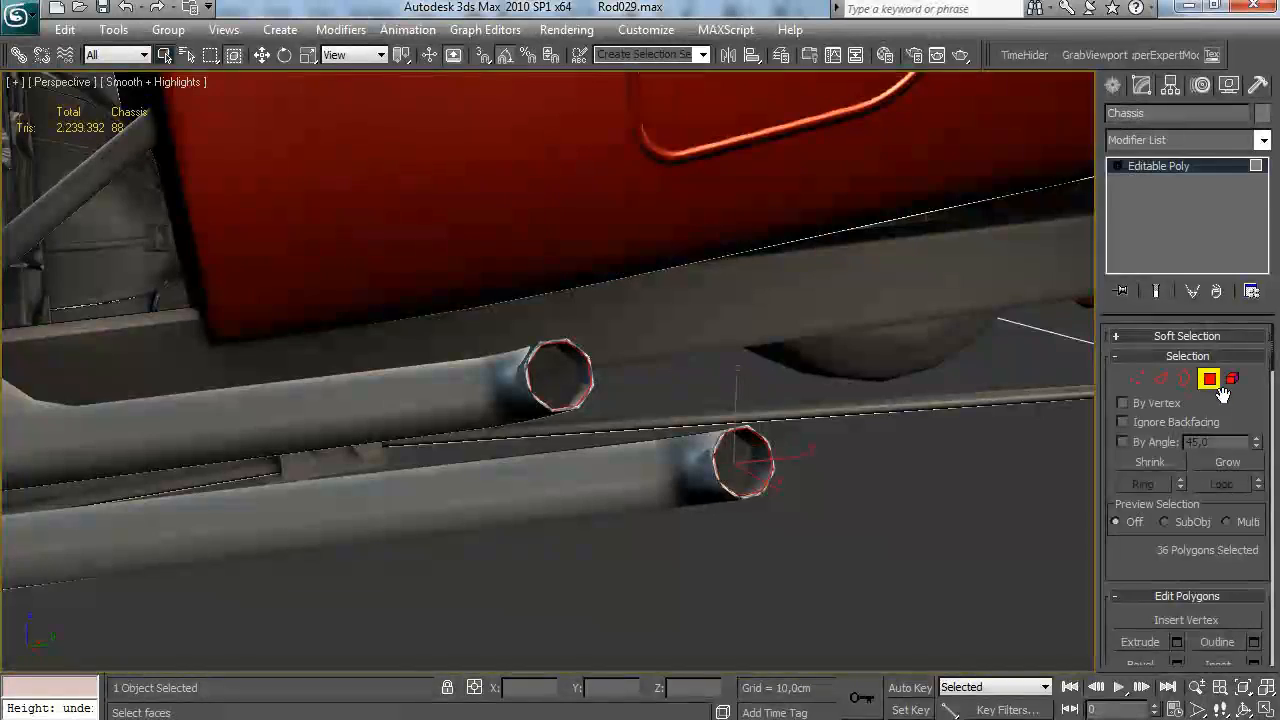
Add an Unwrap UVW modifier to the exhaust cap polygons and open the UV editor
drag(1041, 462, 1029, 432)
click(1177, 129)
key(u)
key(Return)
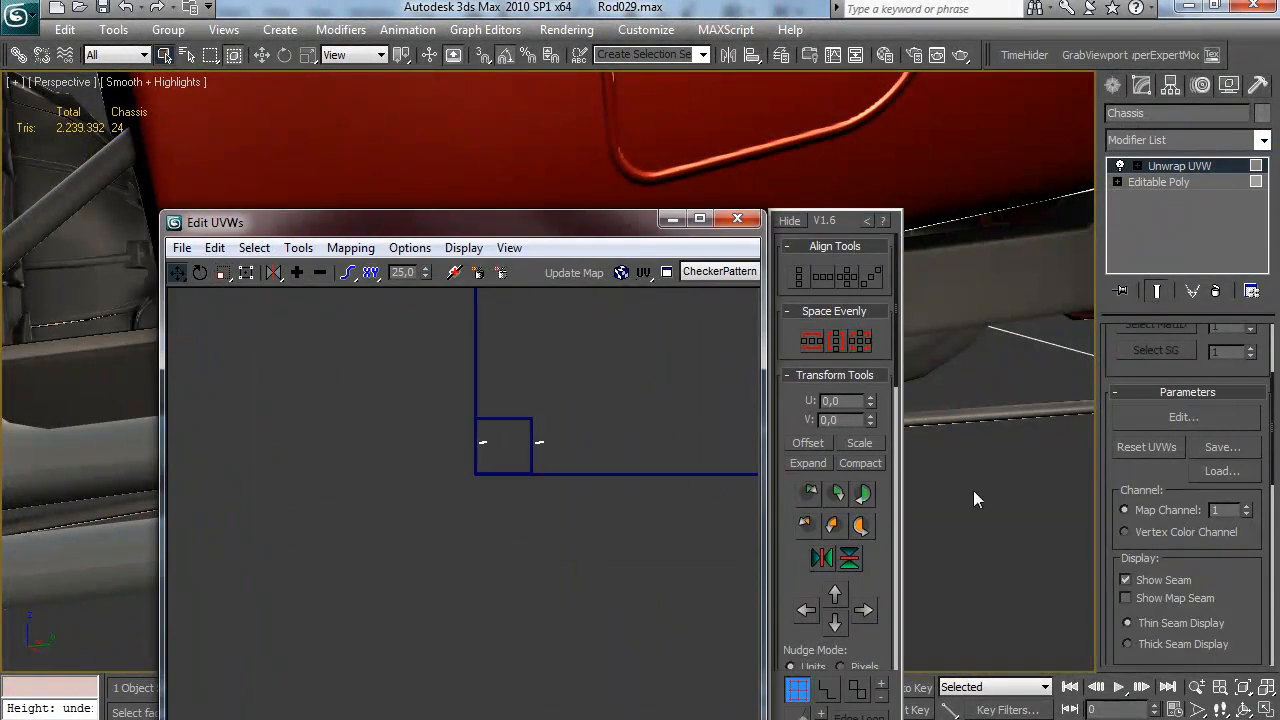
Map the exhaust caps flat as whole UV elements and scale them down to a tiny cluster
click(856, 687)
click(392, 278)
click(266, 40)
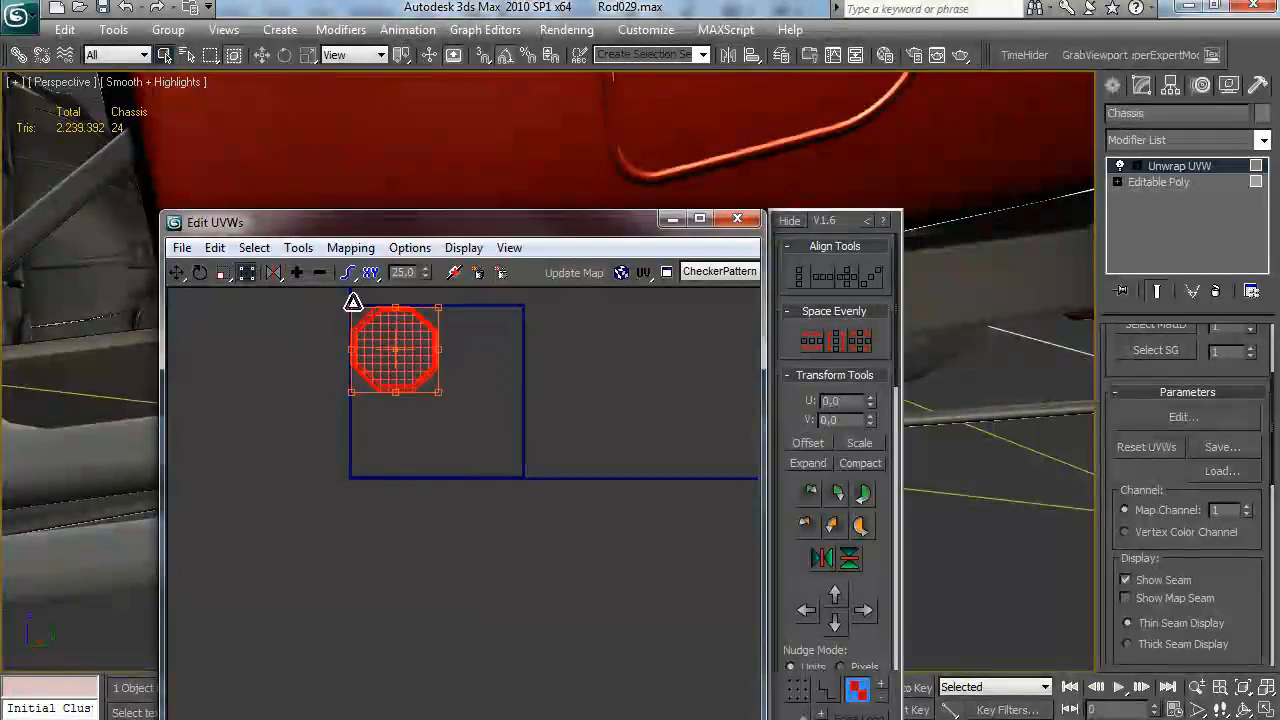
click(433, 385)
Reset the UV editor's texture list and choose ChassisDiffuse.tga as its background texture
click(720, 271)
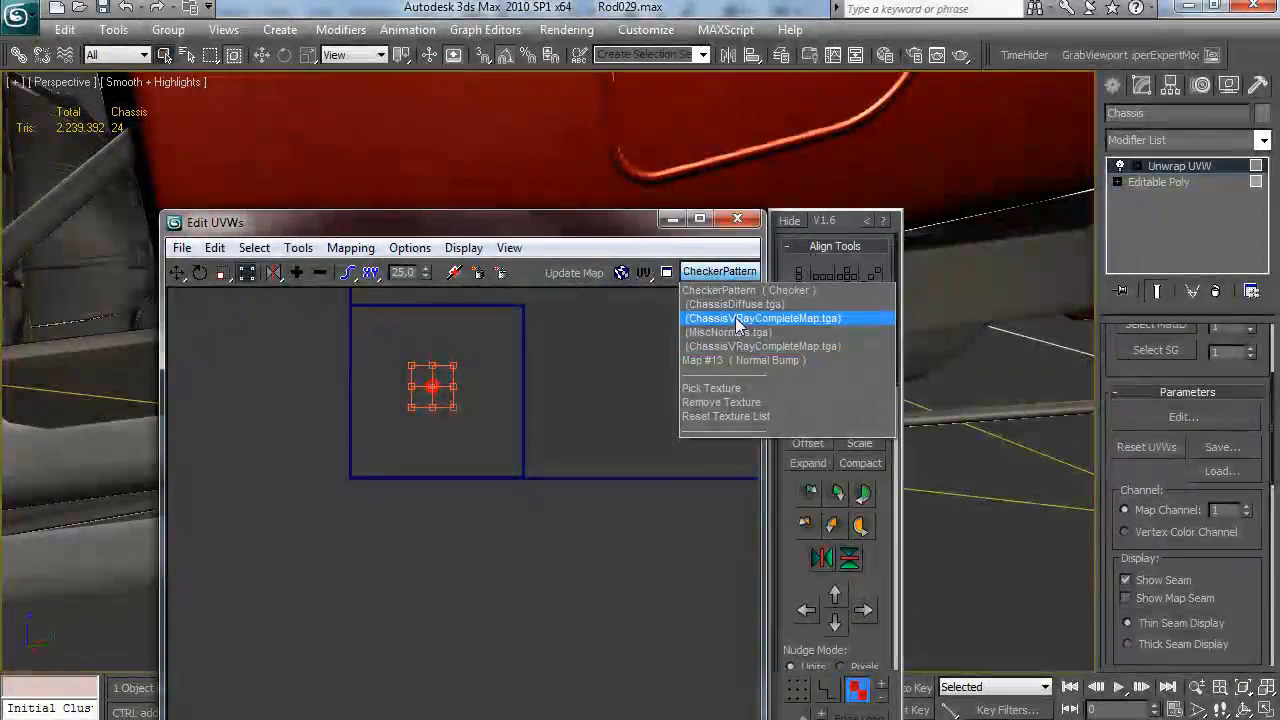
click(716, 416)
click(716, 272)
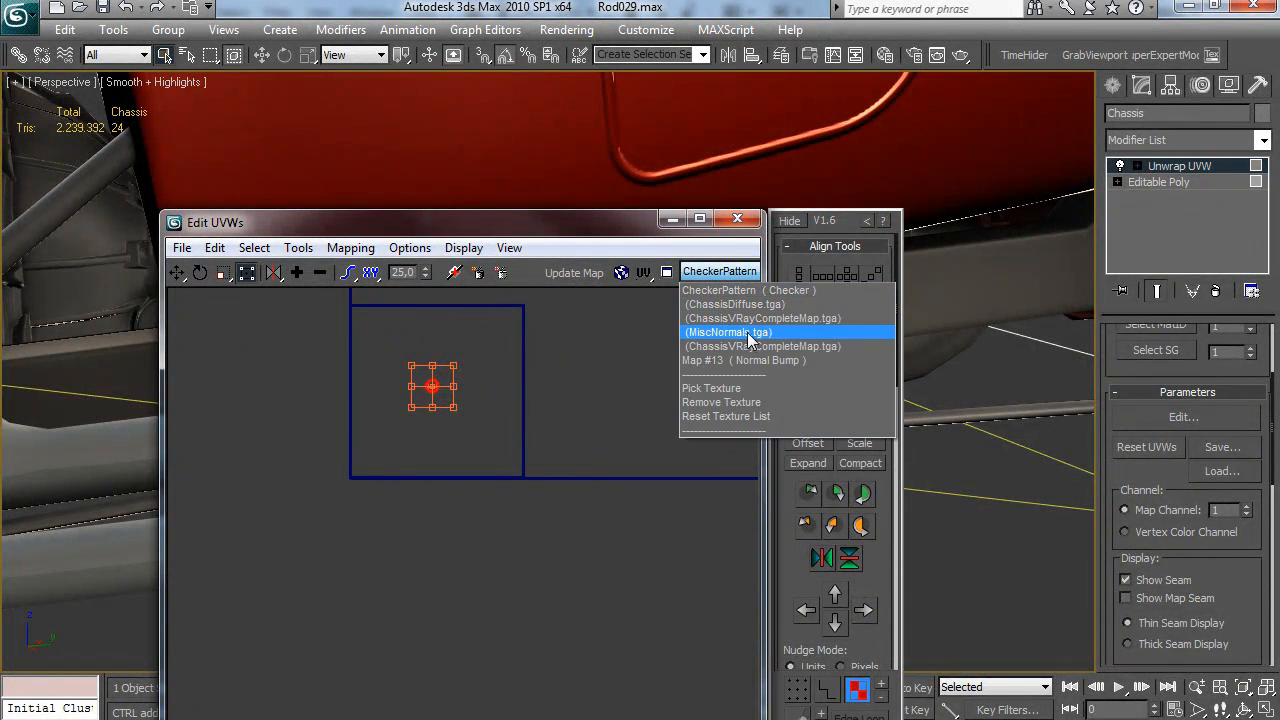
click(735, 304)
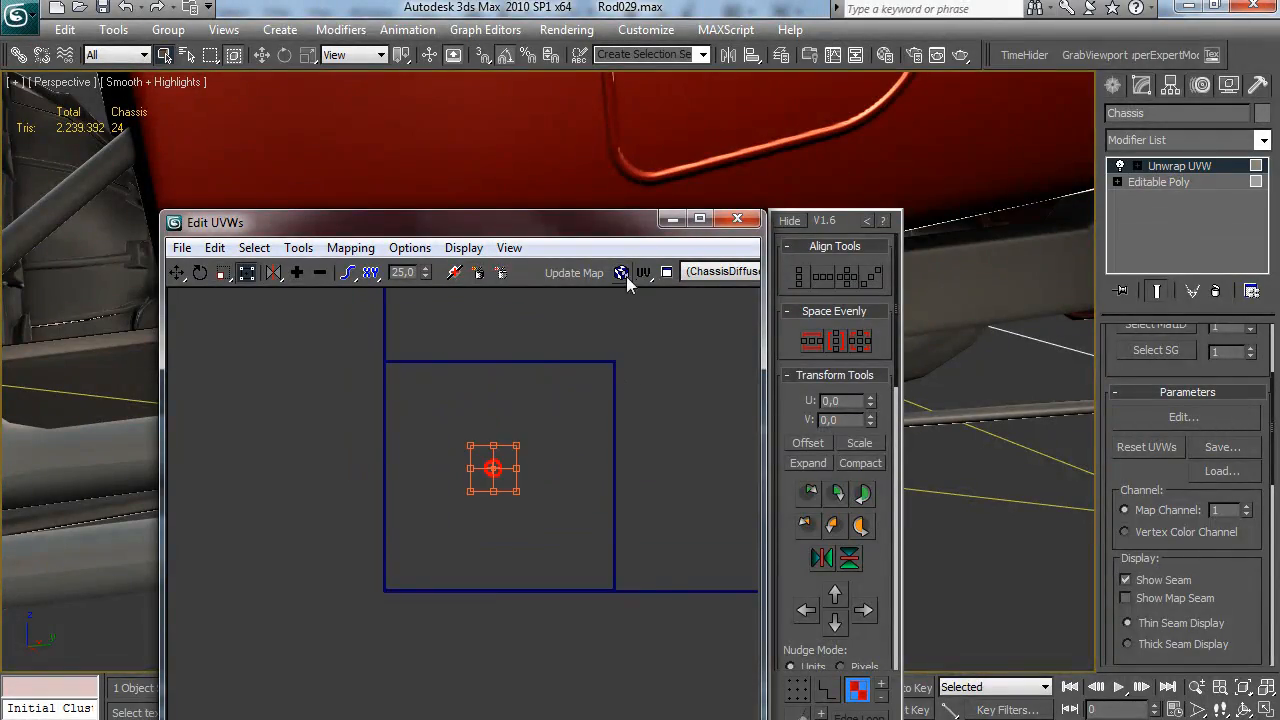
Place the cap UVs on the black area beside the exhaust shells and collapse the unwrap into the editable poly
scroll(560, 400, down, 2)
scroll(488, 494, up, 6)
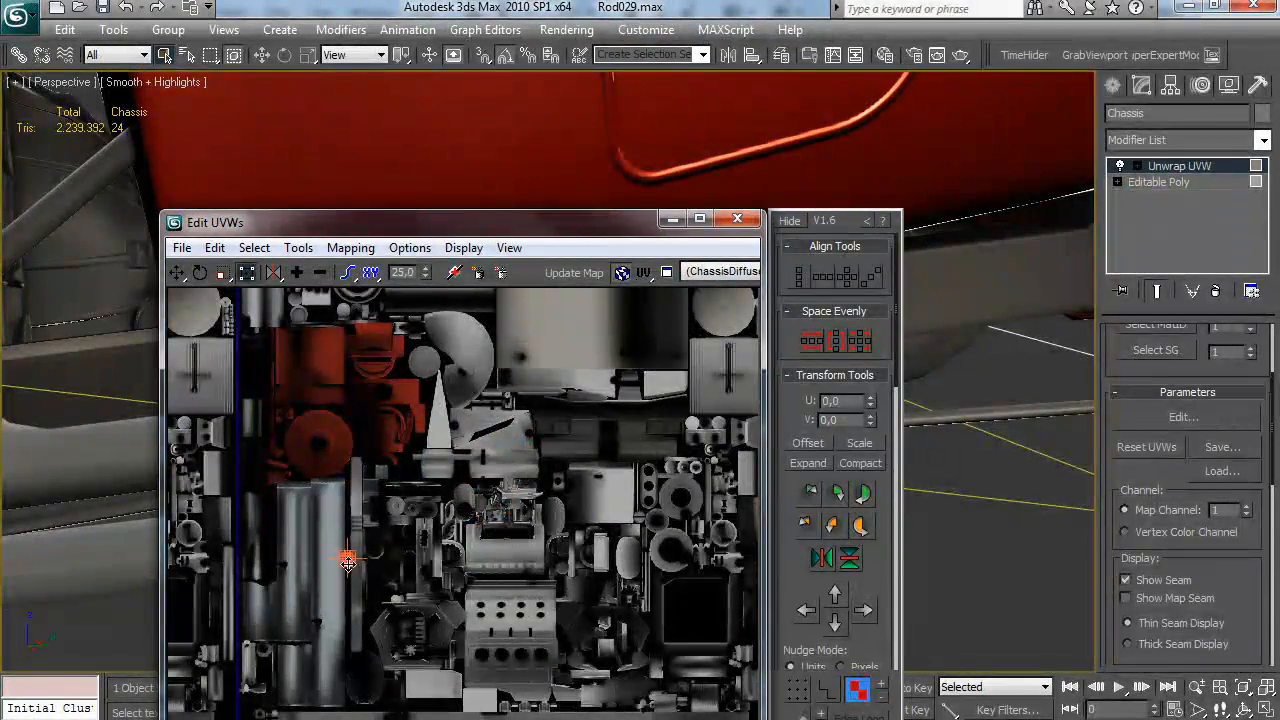
scroll(380, 563, up, 5)
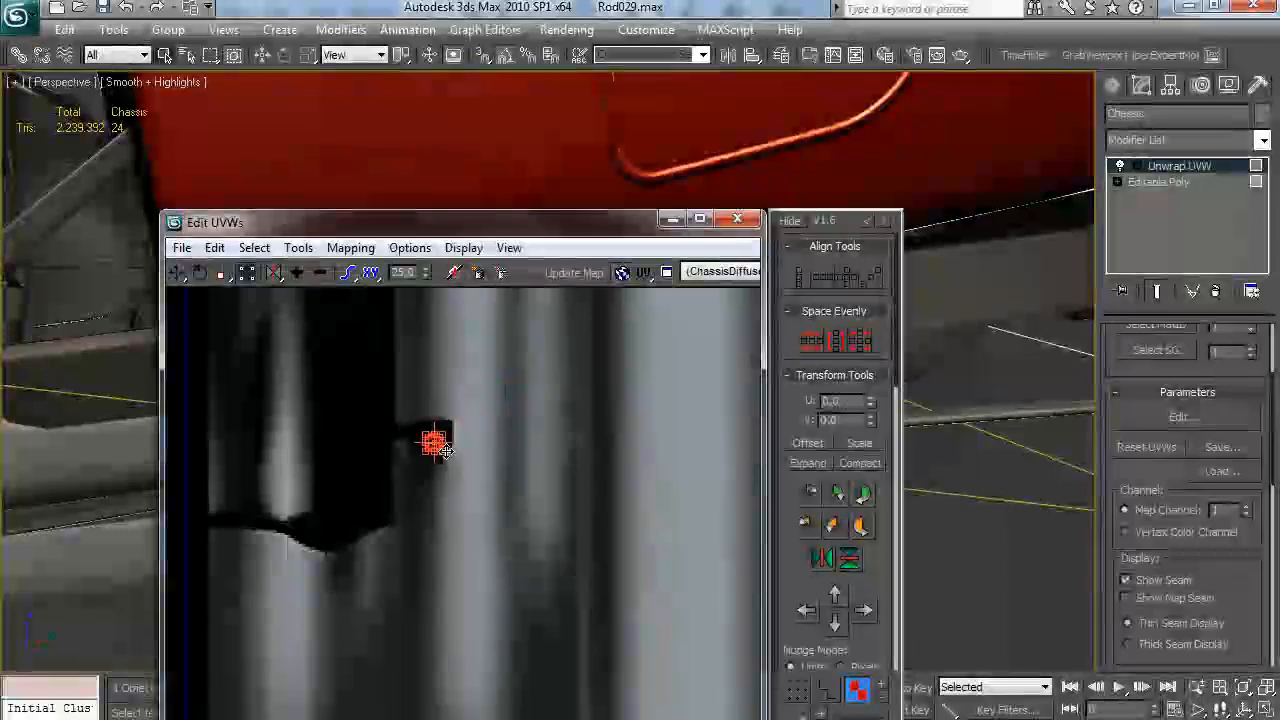
scroll(514, 428, down, 3)
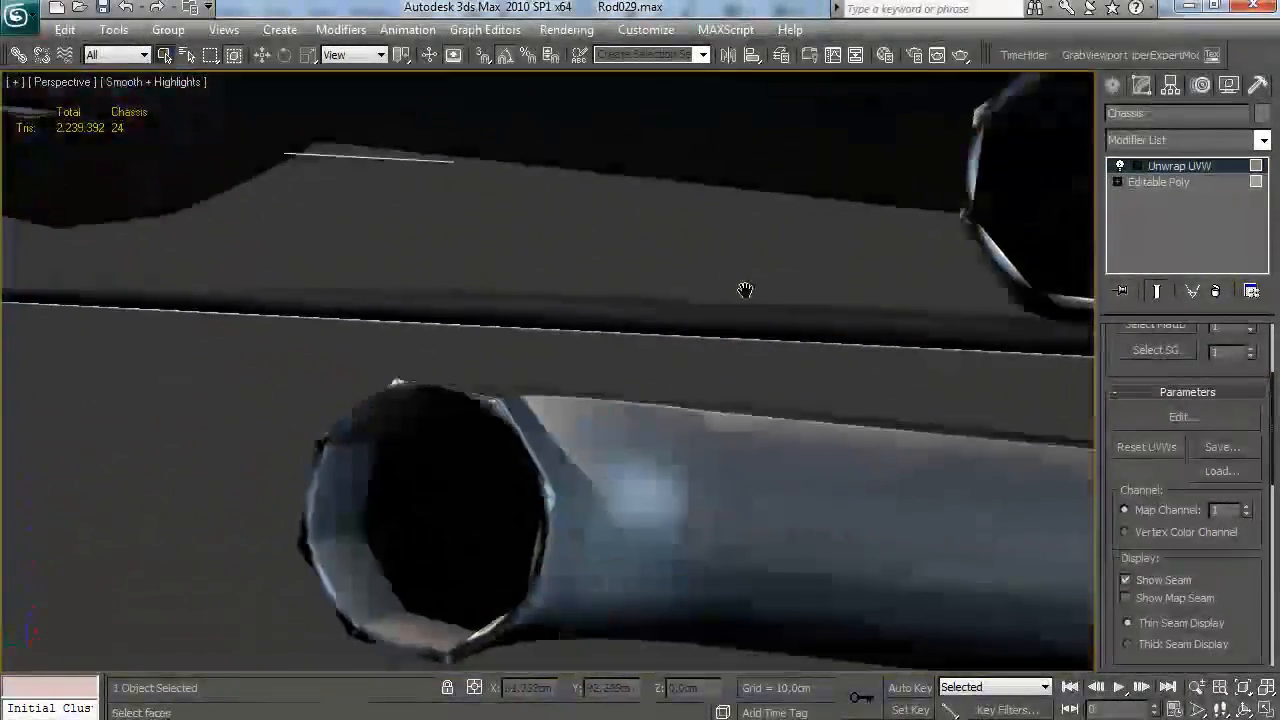
right_click(1168, 167)
click(1050, 200)
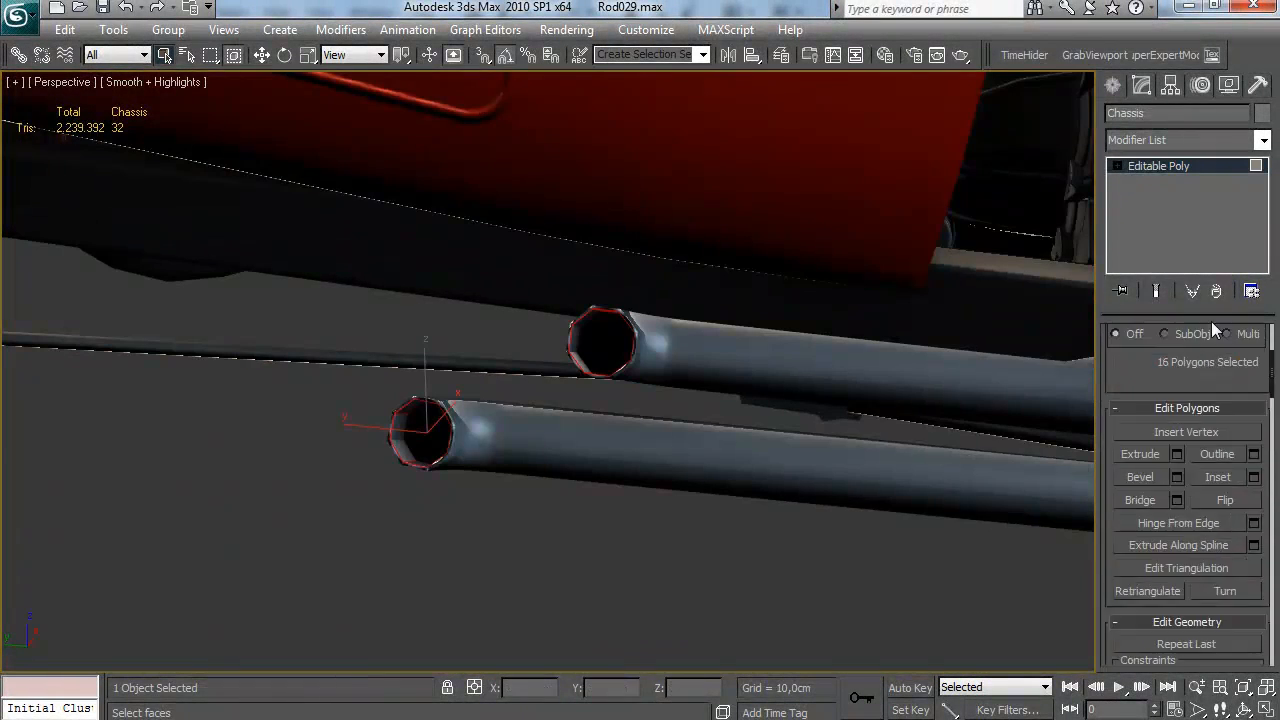
Toggle smoothing group 2 for the rim polygons at the exhaust tips and deselect the chassis
scroll(1194, 450, down, 5)
scroll(1192, 477, down, 5)
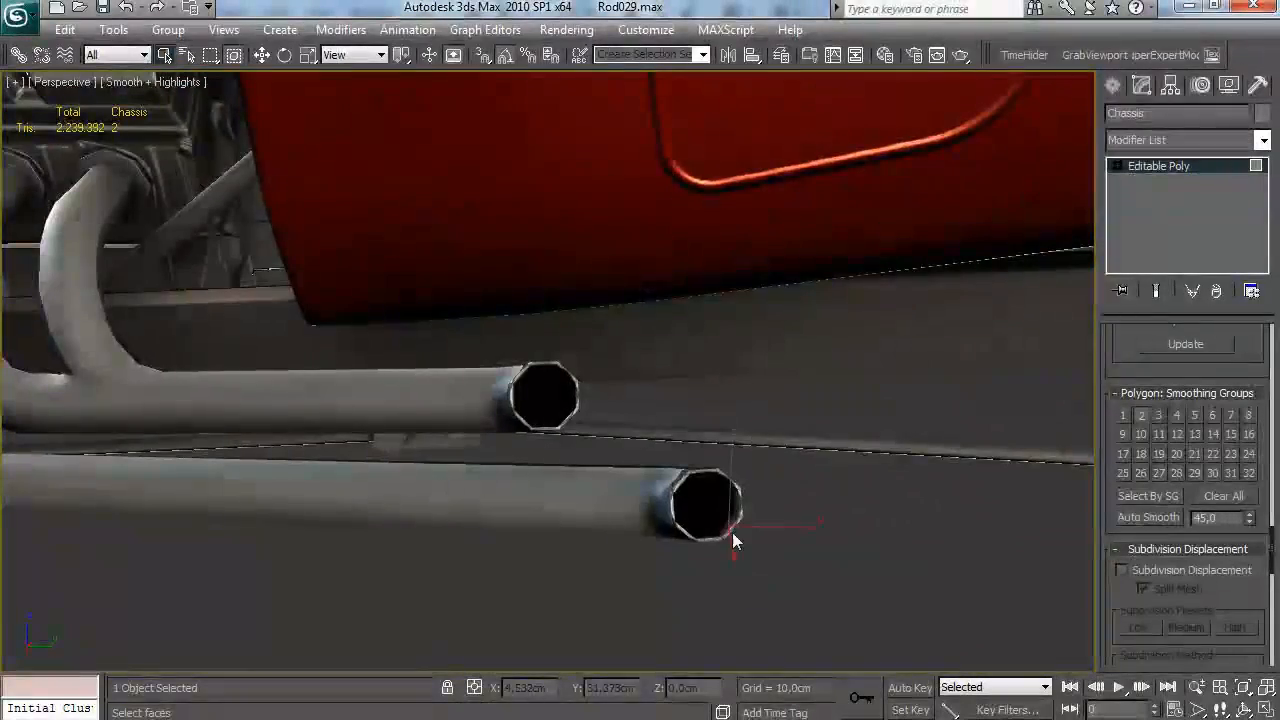
click(1141, 414)
scroll(724, 439, down, 5)
scroll(766, 428, up, 6)
scroll(766, 428, down, 5)
click(757, 528)
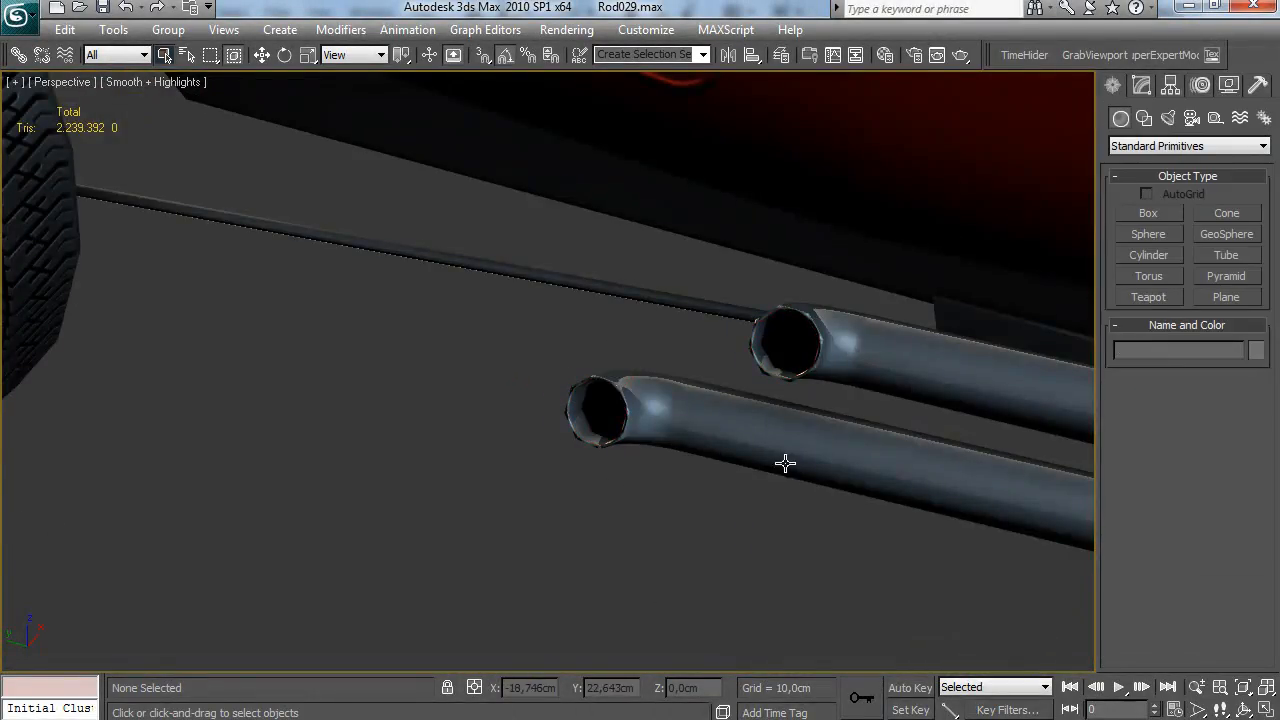
Examine the exhaust tips and the newly textured chassis of the hot rod from several angles
scroll(757, 528, down, 5)
drag(692, 375, 828, 390)
scroll(706, 403, up, 5)
scroll(575, 391, up, 5)
scroll(676, 442, down, 5)
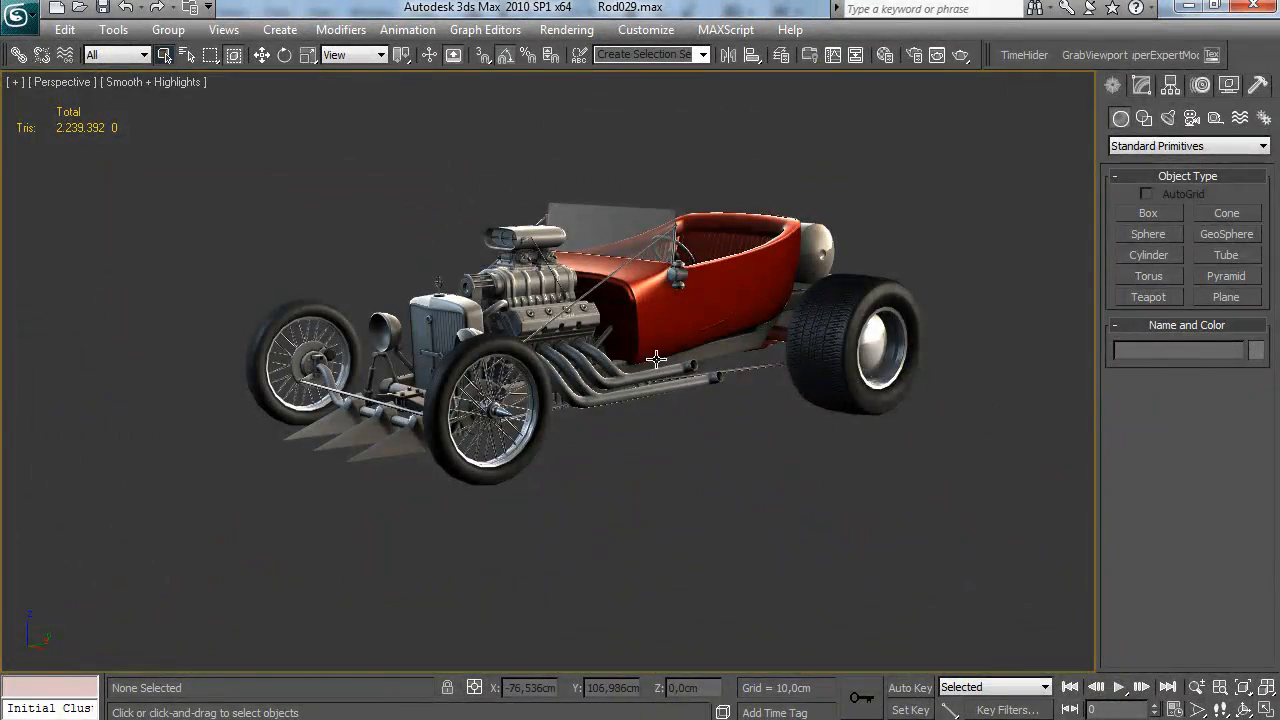
drag(609, 366, 643, 369)
scroll(655, 380, up, 8)
scroll(670, 330, down, 4)
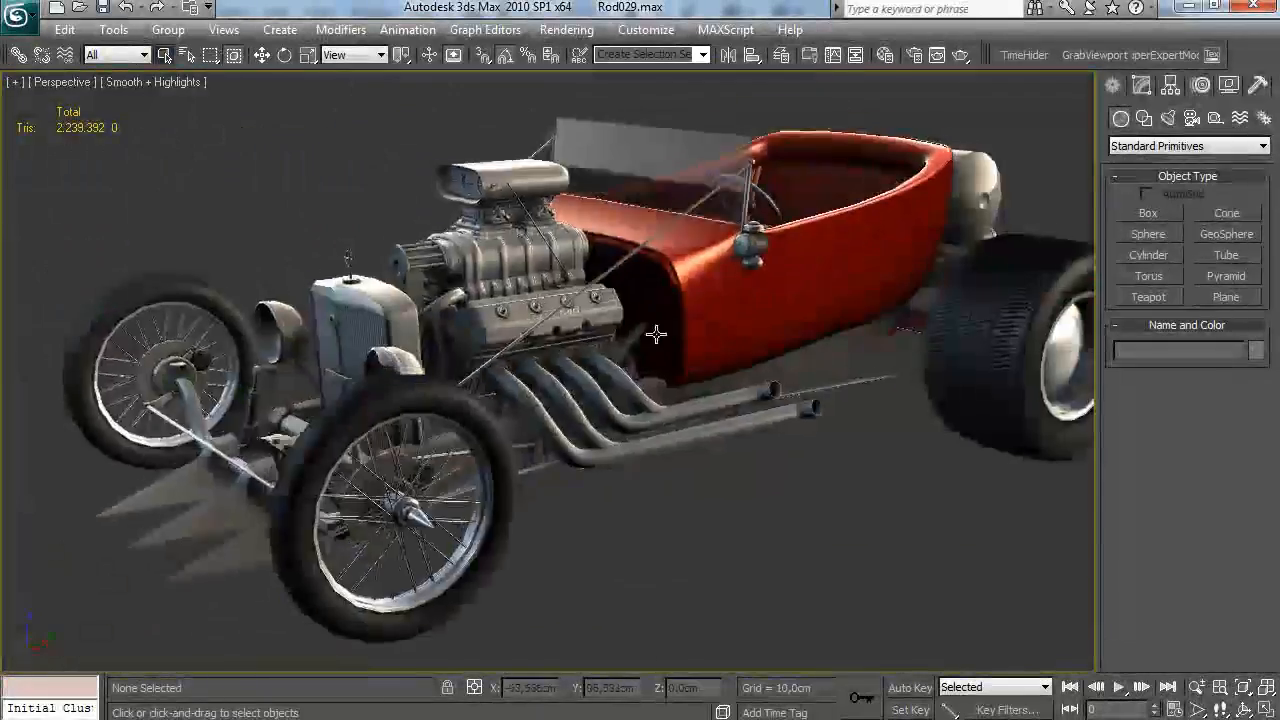
drag(650, 323, 690, 368)
Switch to Photoshop and create a new layer directly above Layer 5
key(alt+Tab)
drag(1265, 439, 1265, 472)
click(1072, 472)
key(ctrl+shift+alt+n)
key(x)
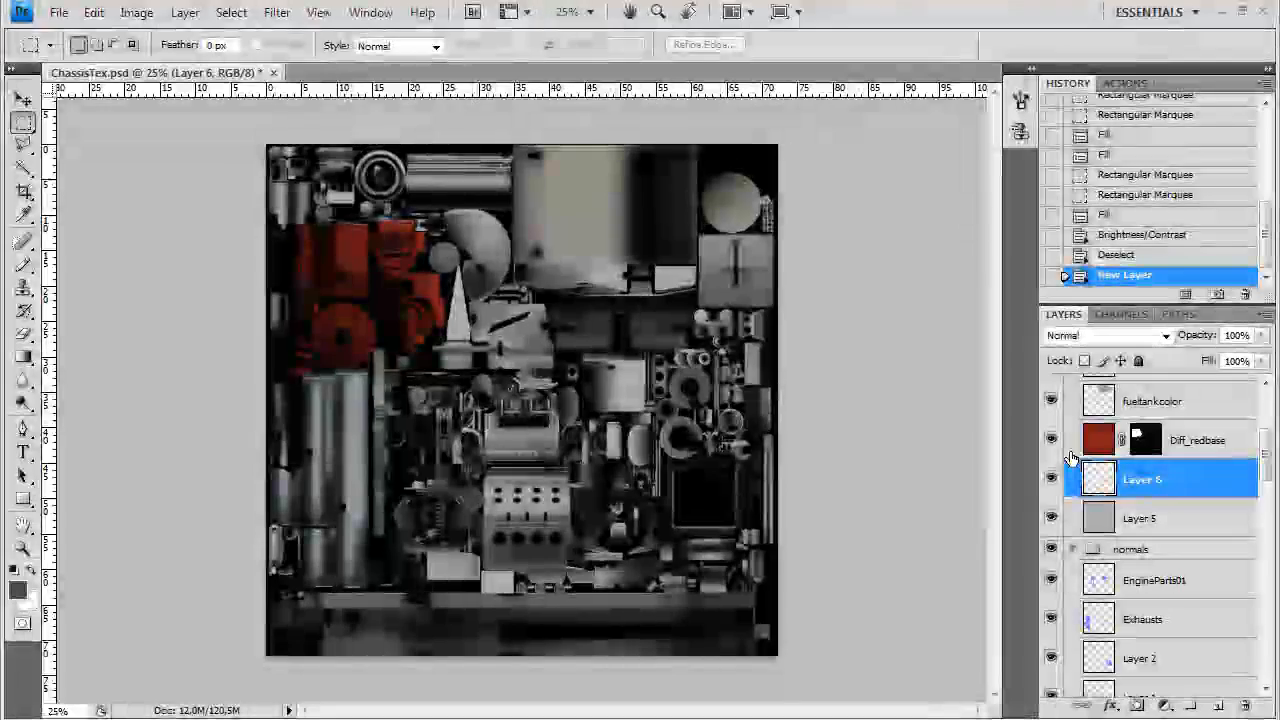
Fill Layer 6 with gray and apply Add Noise with Gaussian distribution and the Monochromatic option
mouse_move(295, 234)
click(510, 234)
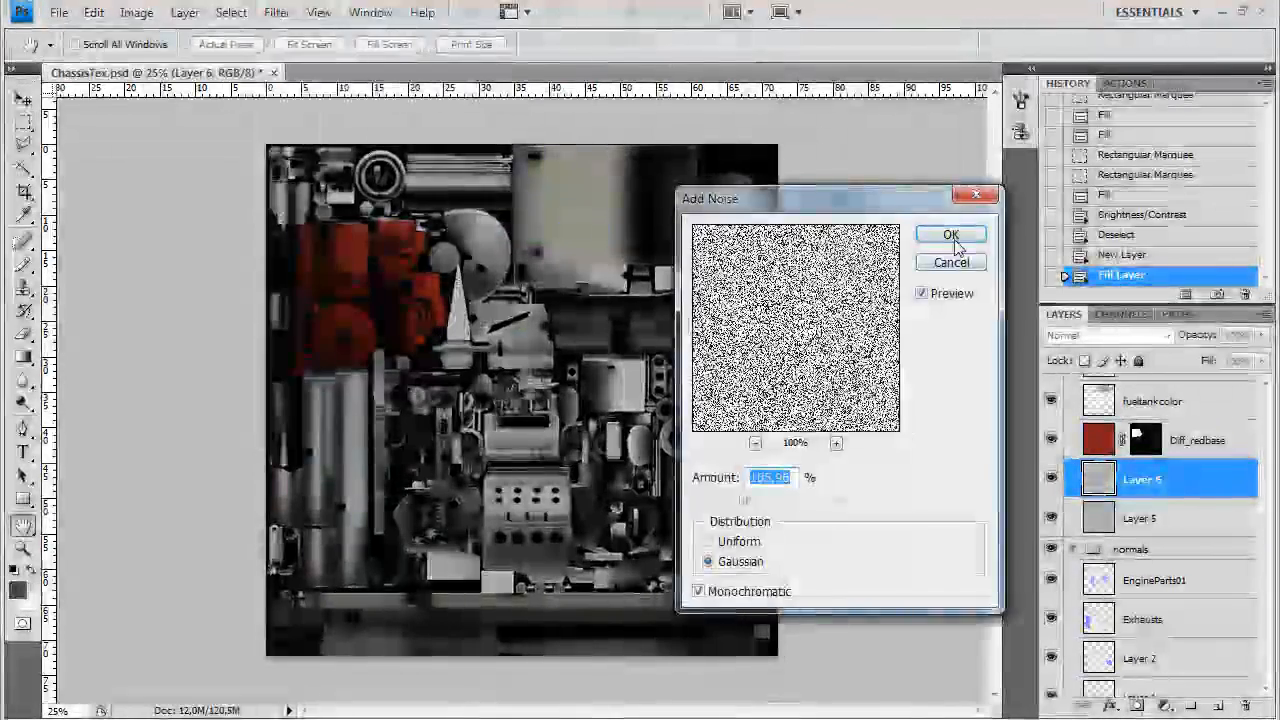
click(963, 234)
click(93, 12)
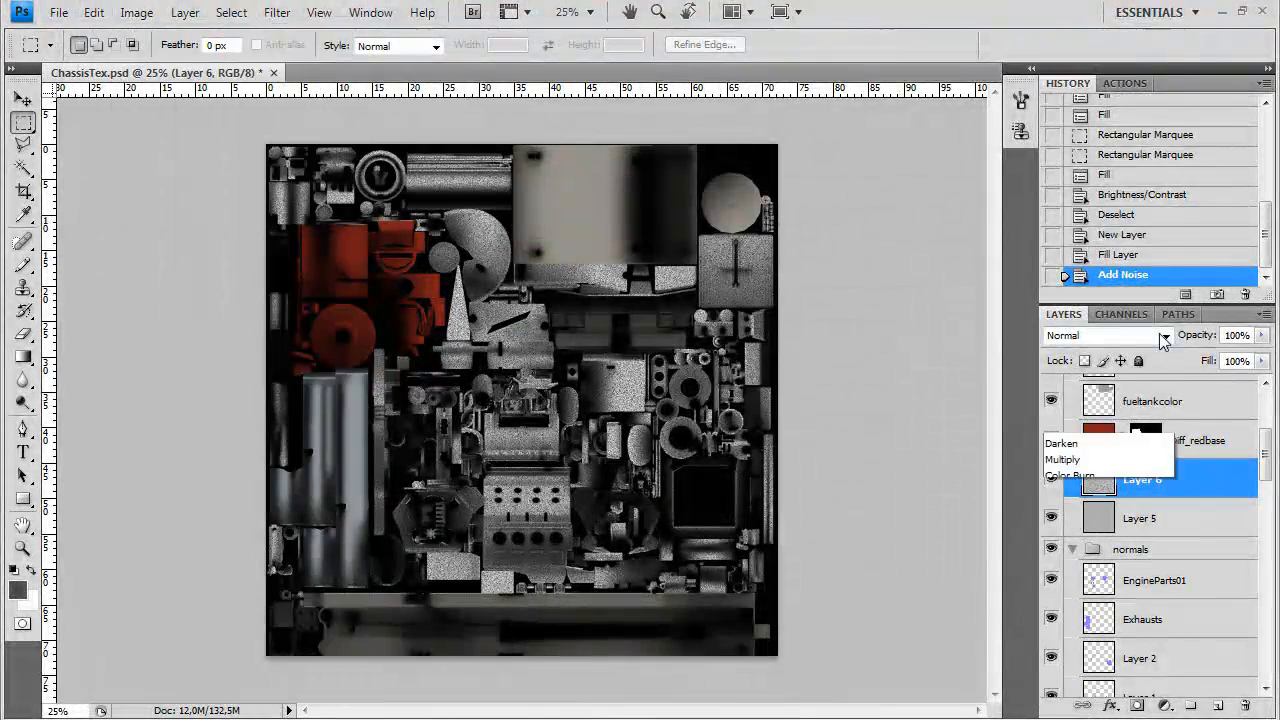
Try the Multiply, Screen and Darken blend modes on the noise layer
key(ctrl+plus)
key(ctrl+plus)
key(ctrl+plus)
key(ctrl+plus)
click(1118, 336)
click(1098, 68)
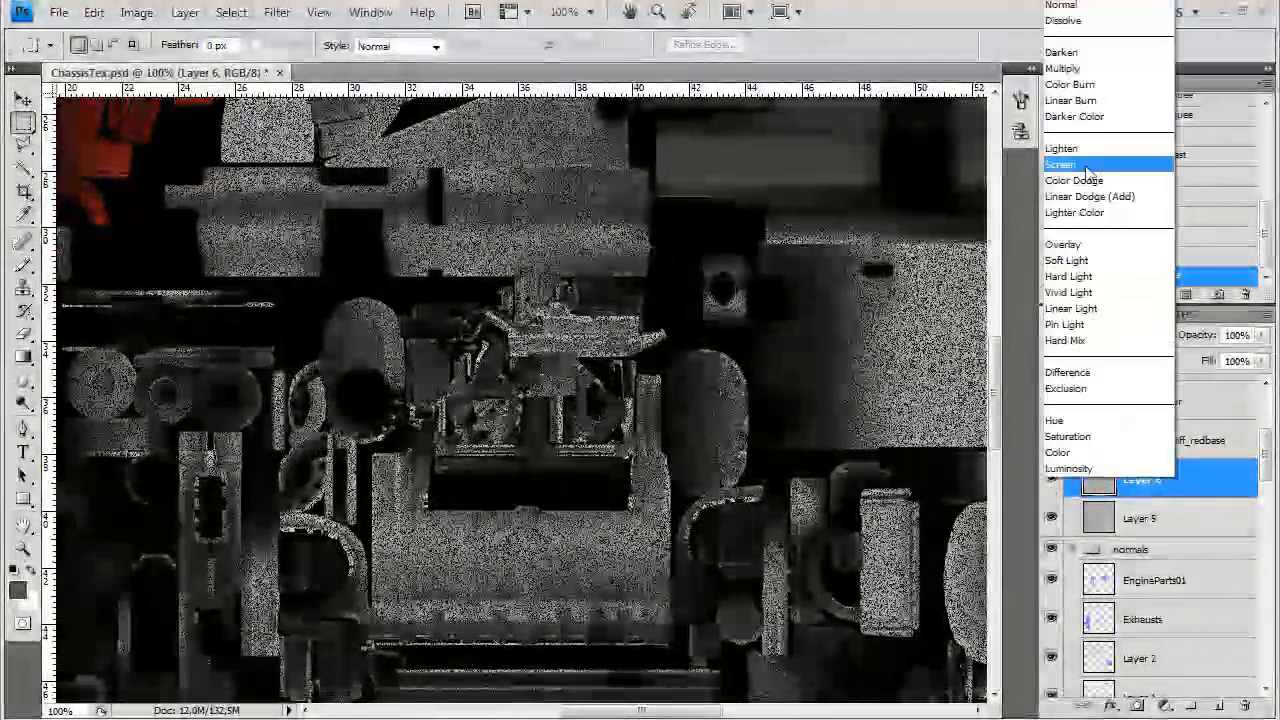
click(1088, 168)
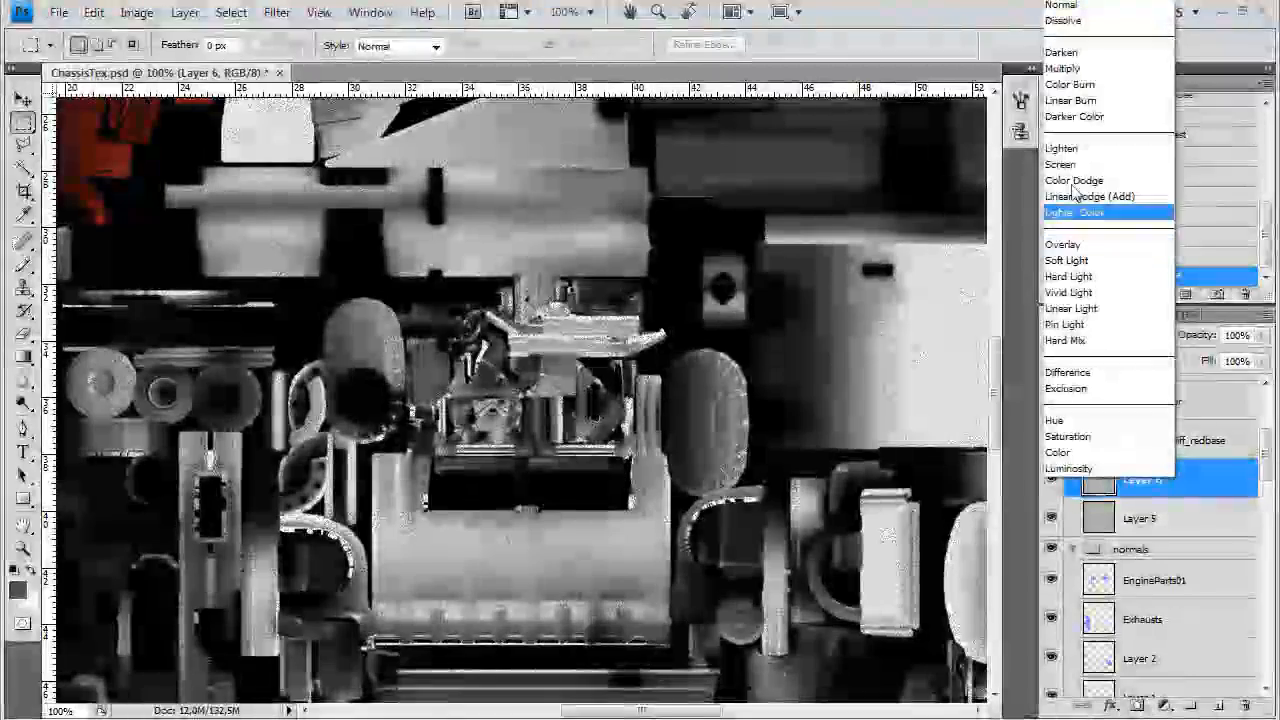
click(1078, 53)
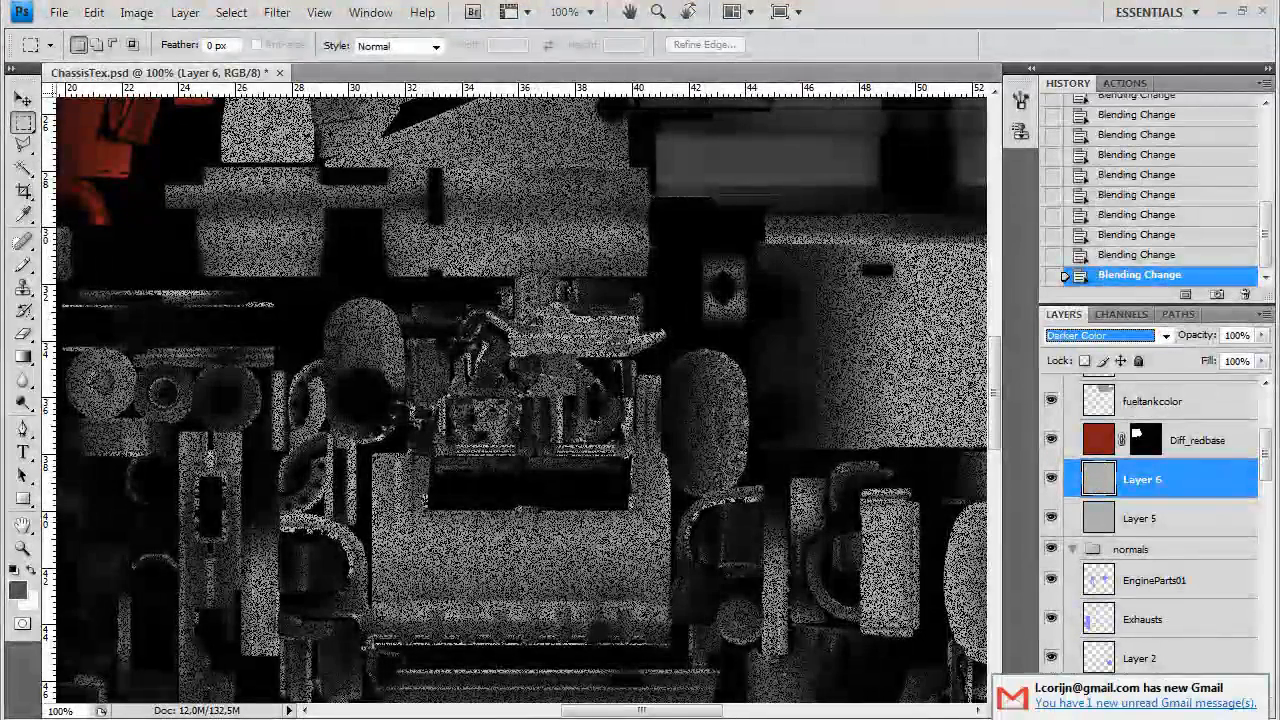
Set the noise layer's blend mode to Overlay and its opacity to 7%
key(Down)
key(Down)
key(Down)
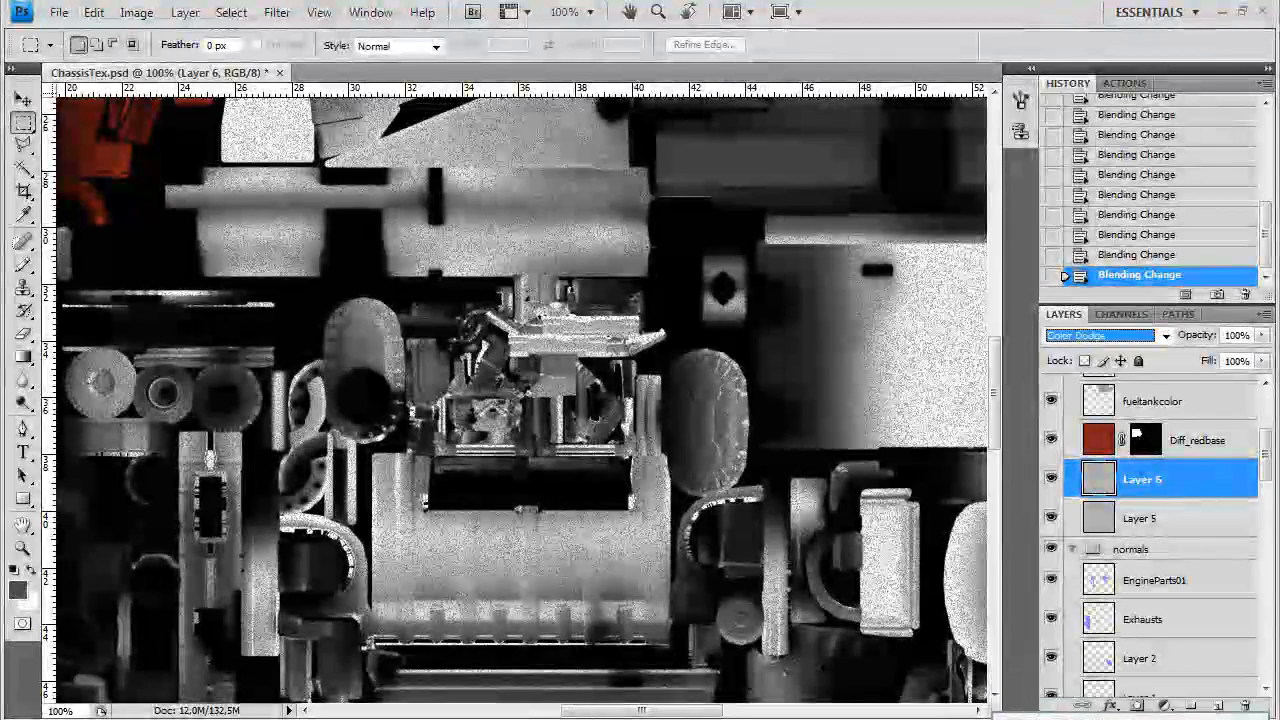
key(Down)
key(Down)
key(Down)
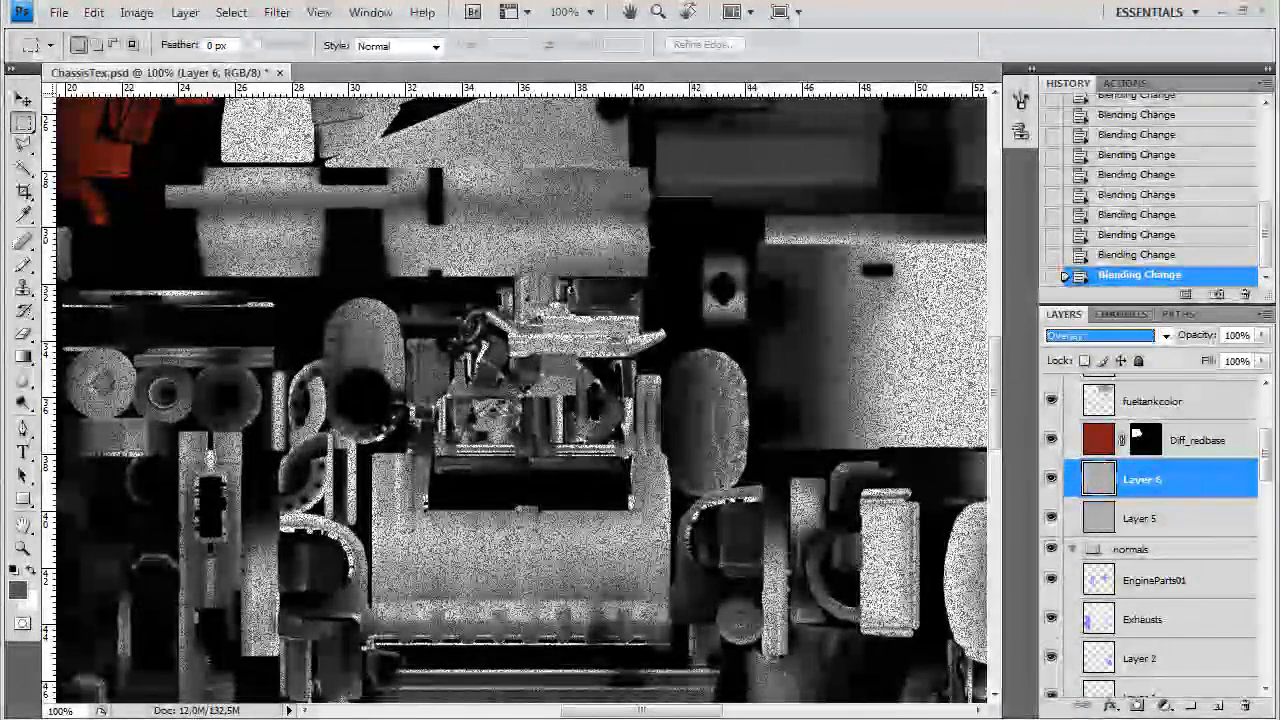
drag(1175, 362, 1170, 362)
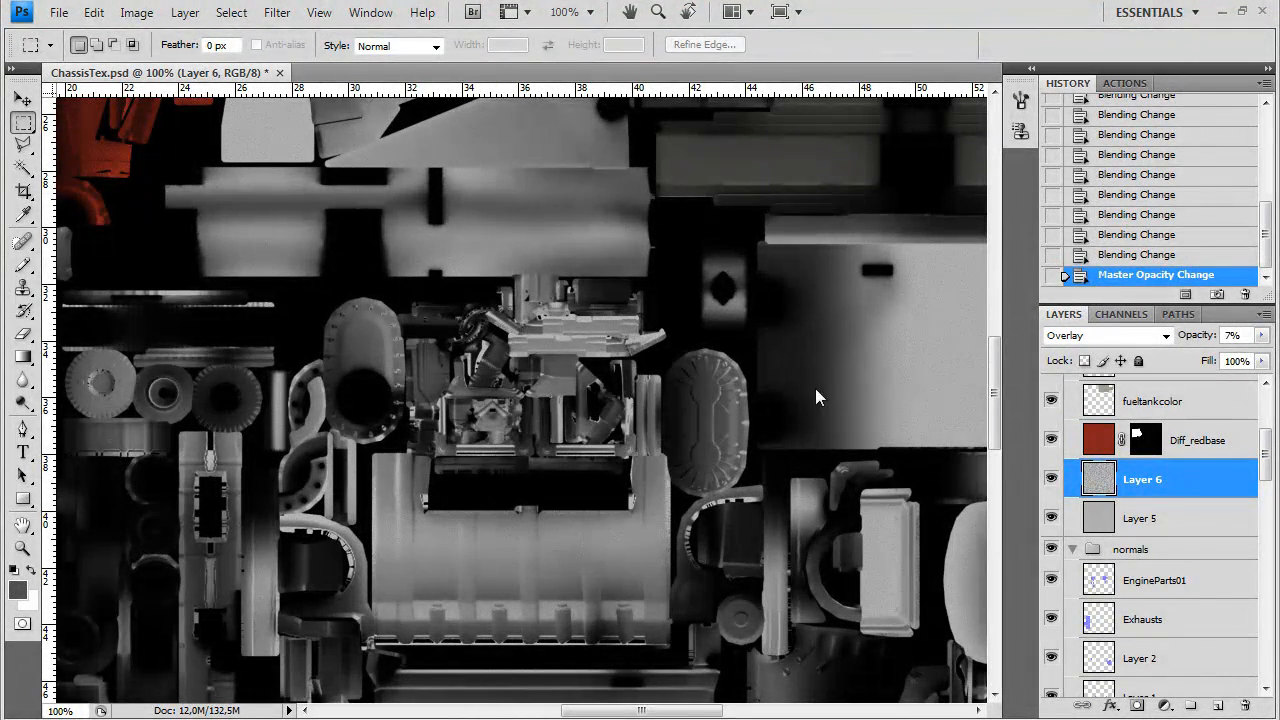
drag(757, 418, 551, 456)
scroll(545, 456, down, 5)
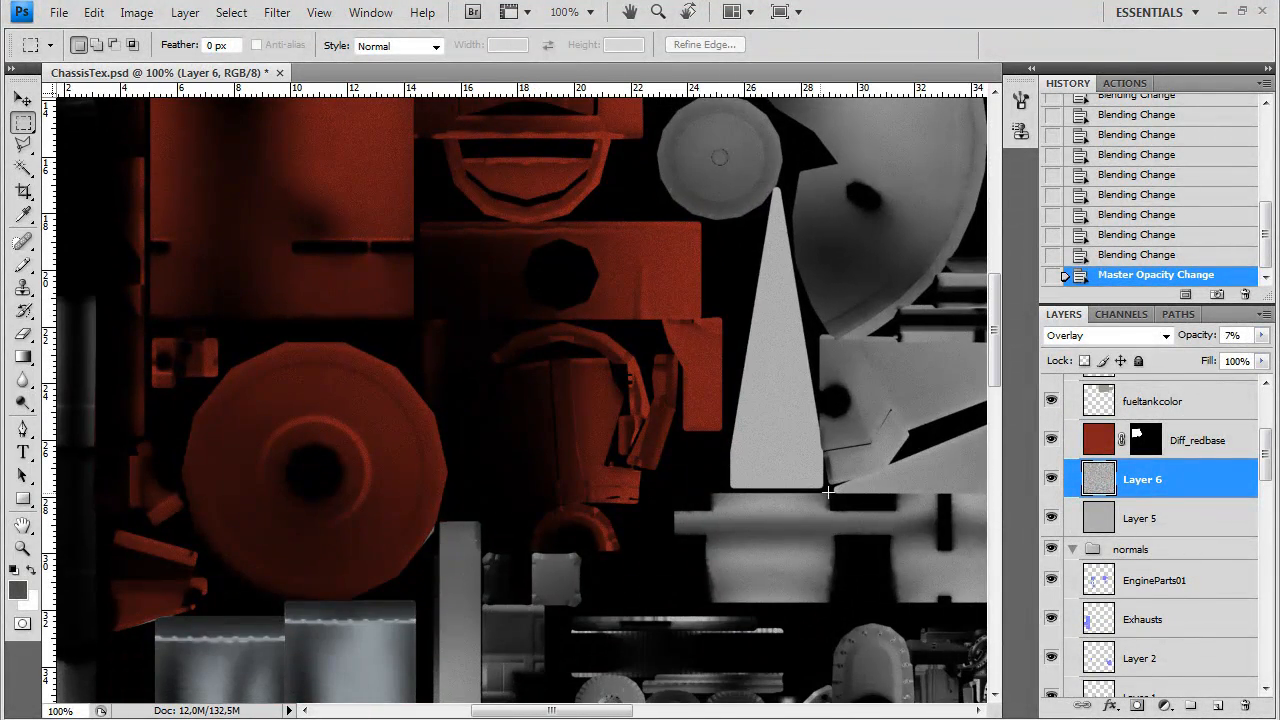
key(ctrl+minus)
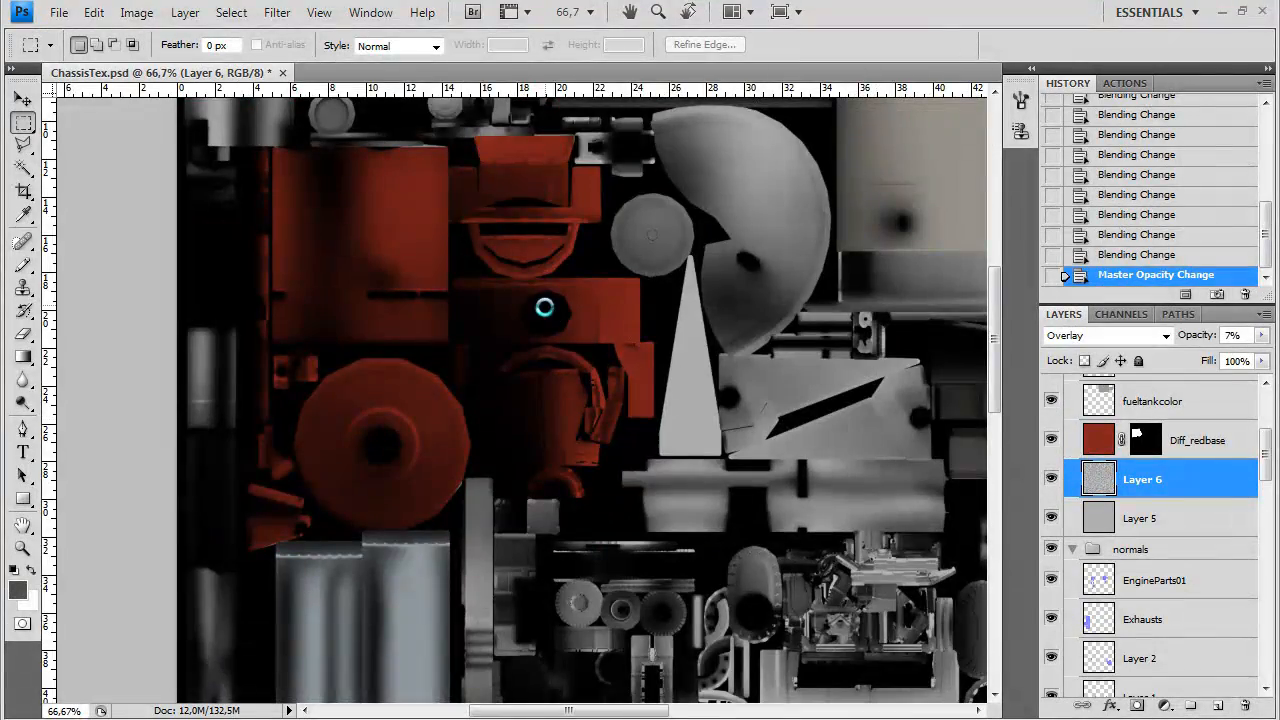
Save a Targa copy of the texture as ChassisDiffuse.tga, replacing the existing file and accepting the Targa options
key(ctrl+shift+s)
click(643, 471)
click(643, 651)
click(820, 443)
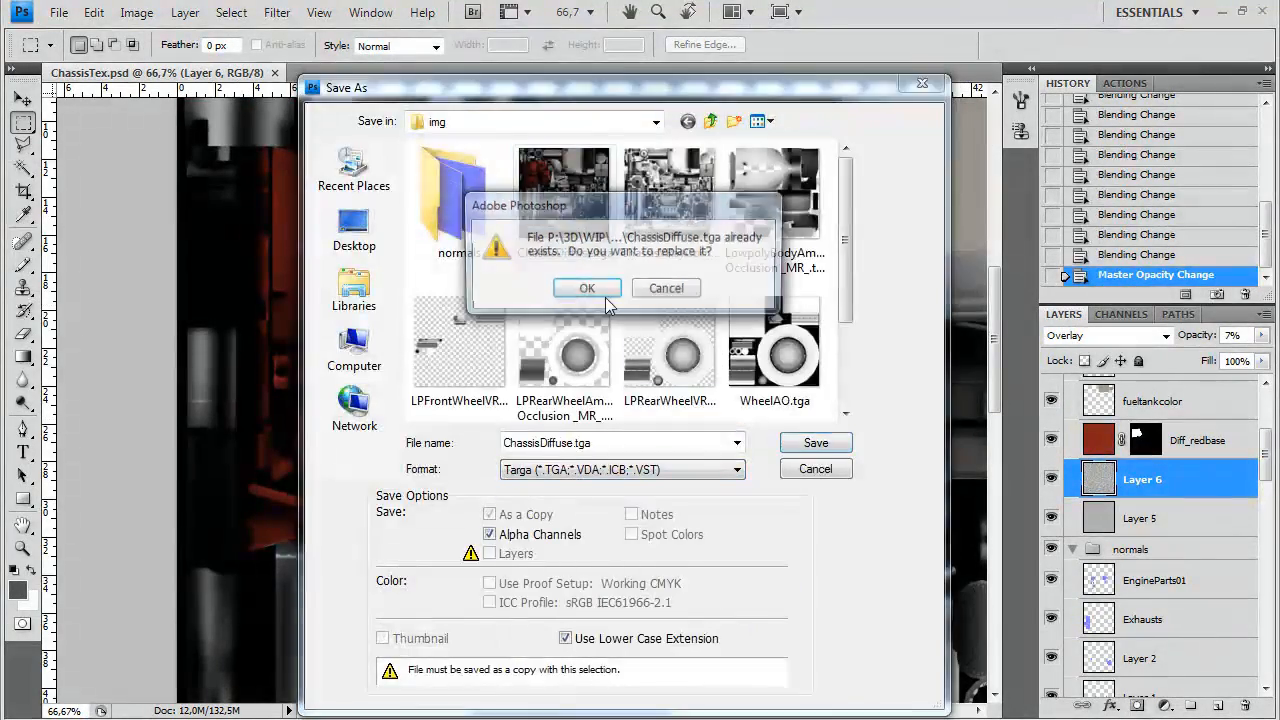
click(580, 286)
click(701, 357)
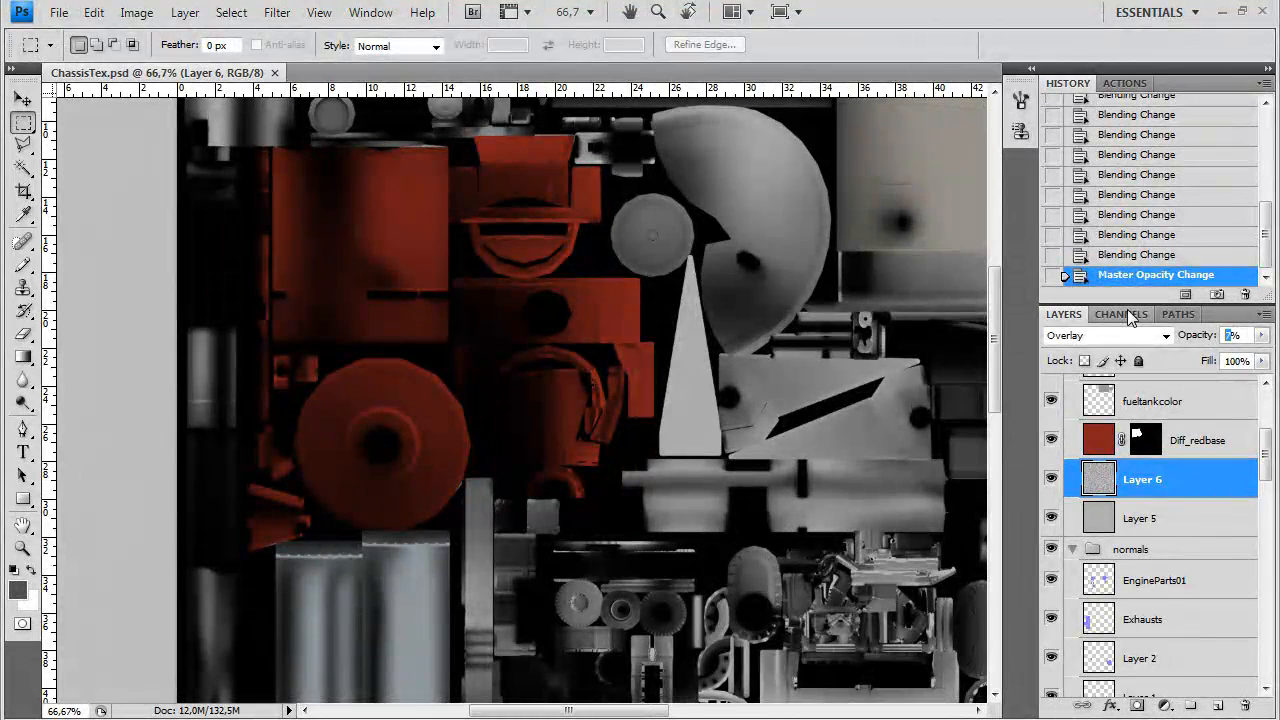
Set the opacity of the noise layer, Layer 6, to 5%
key(Return)
click(1146, 510)
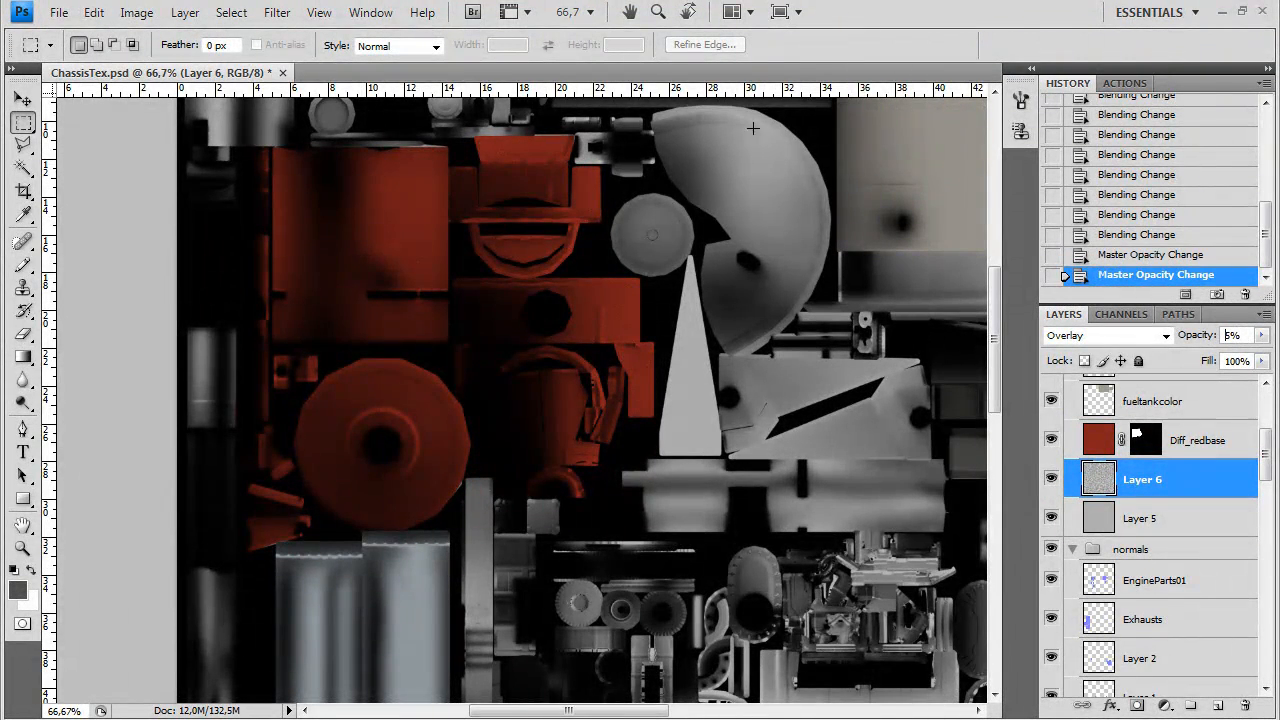
drag(782, 477, 546, 427)
Create a group named specialoverlays above mediumdarkmetal in the diffuse group and move Layer 4 into it
drag(1266, 456, 1266, 421)
drag(712, 390, 621, 500)
click(1130, 490)
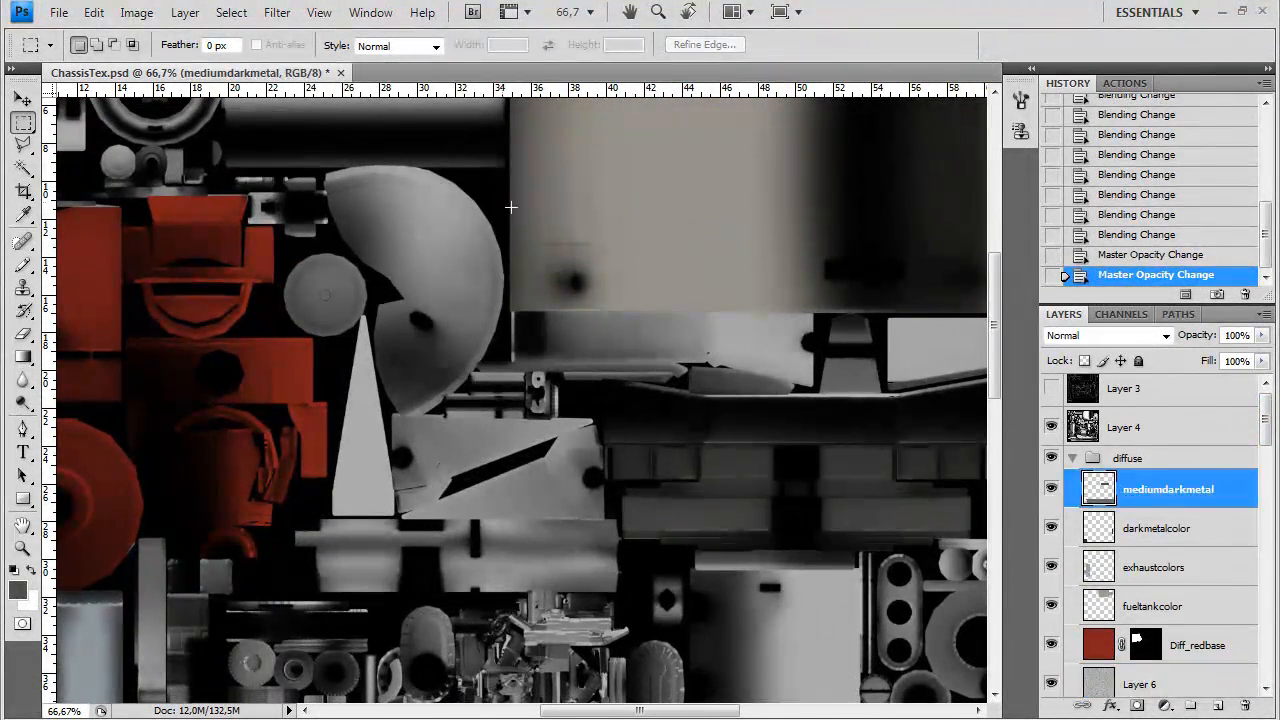
click(1191, 707)
double_click(1145, 481)
text(specialoverlays)
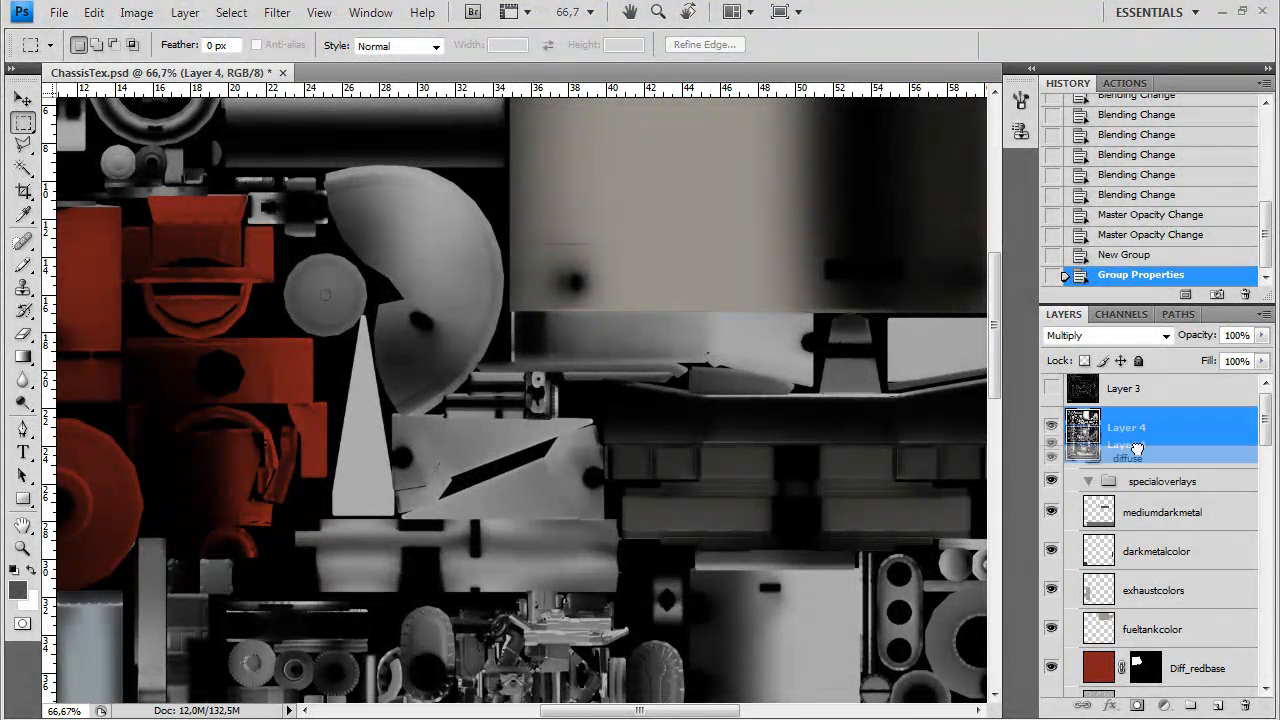
drag(1137, 449, 1127, 503)
Add a new layer named hilites above Layer 4 in the specialoverlays group
click(1216, 707)
double_click(1155, 473)
text(h)
Make a rectangular marquee selection around the large beige panel at the top of the texture
key(ctrl+minus)
drag(514, 214, 305, 398)
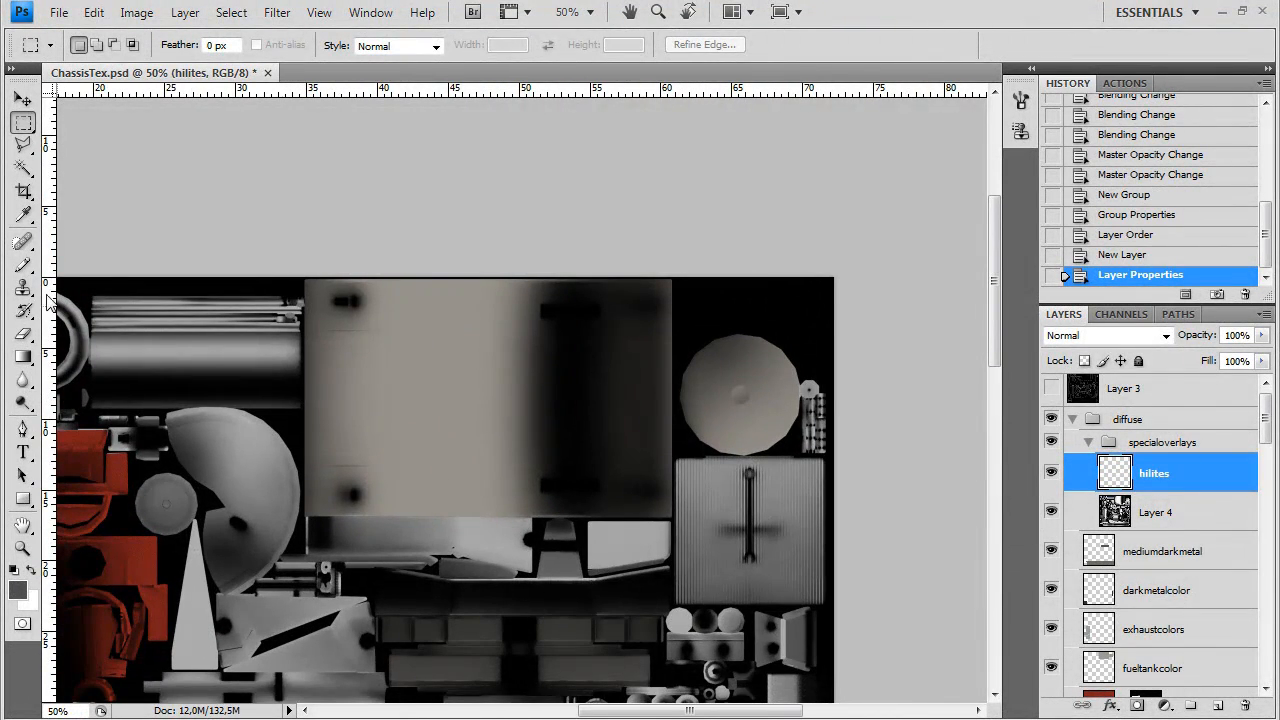
drag(304, 279, 604, 510)
Set up a soft 200 px brush with 20% flow and the light gray foreground color e8e7e6
click(23, 266)
click(137, 45)
click(138, 272)
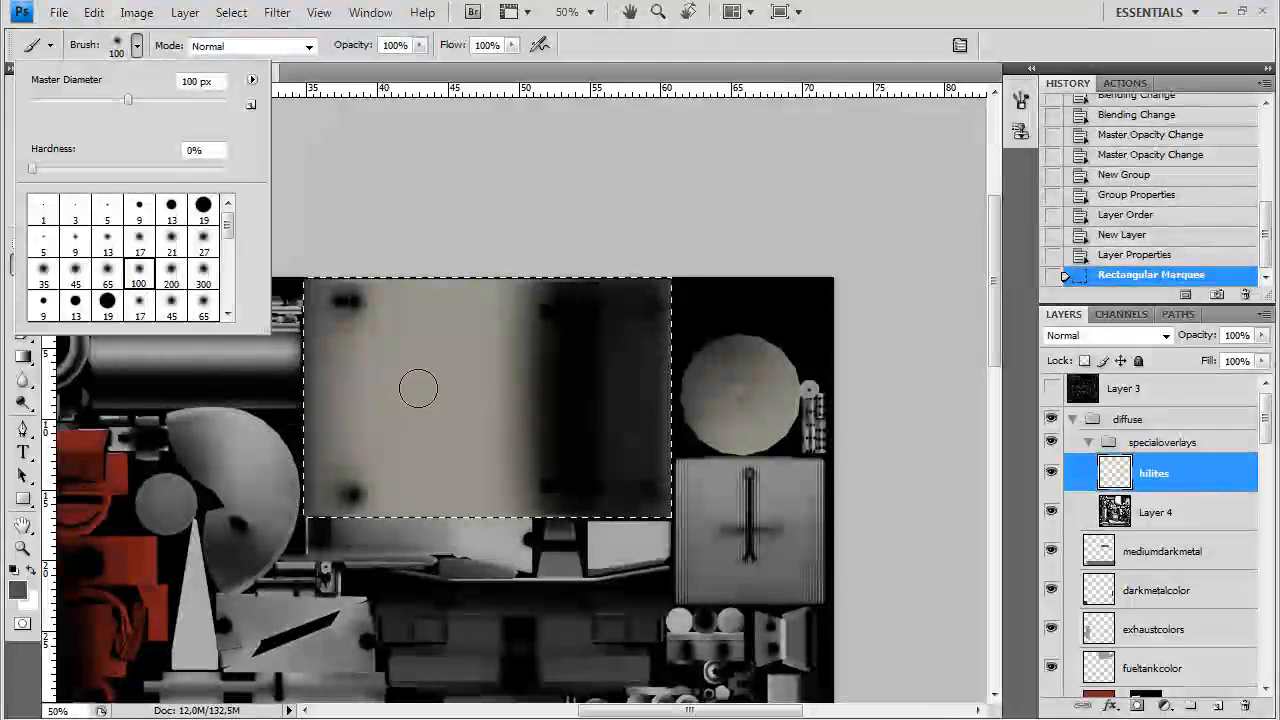
double_click(170, 280)
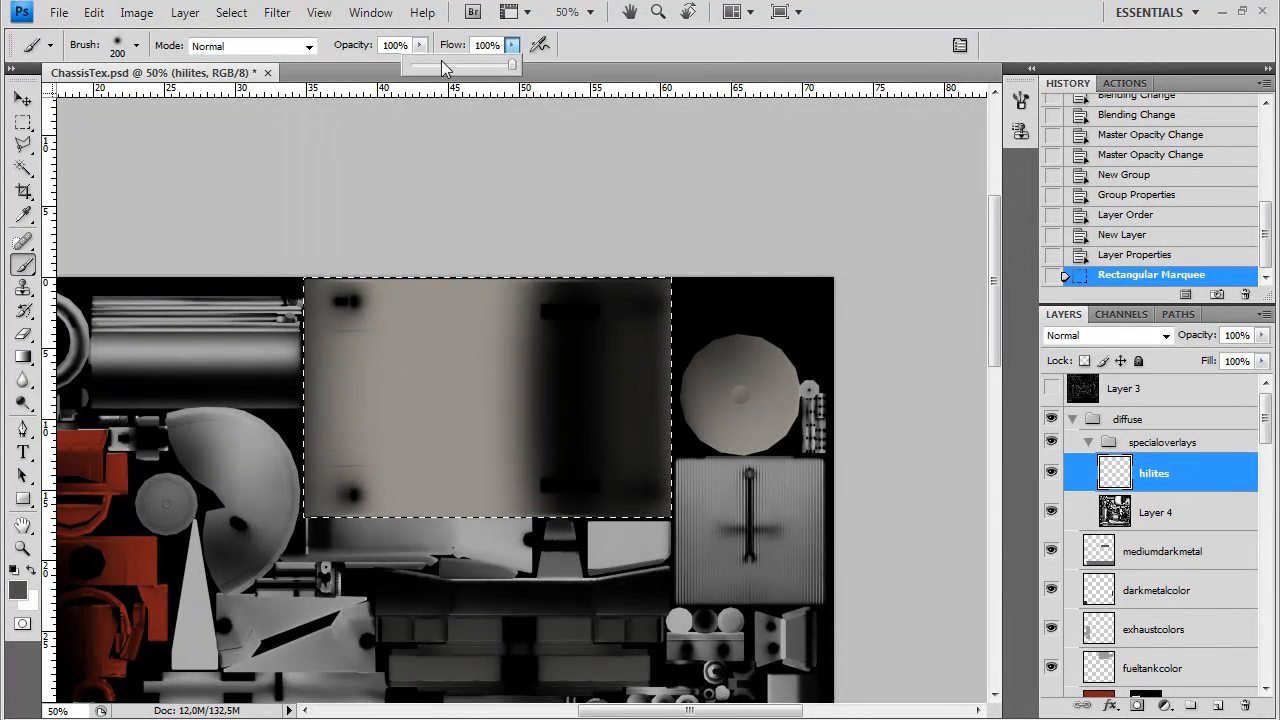
click(18, 592)
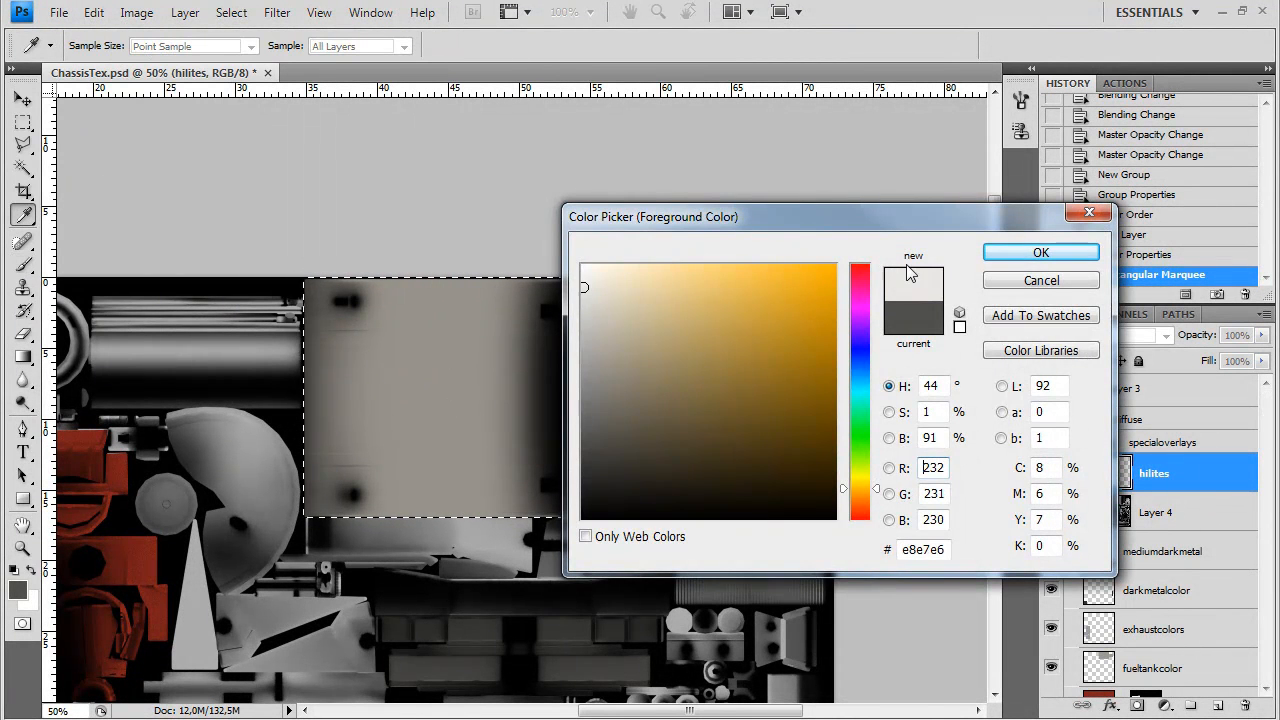
drag(586, 287, 586, 288)
click(1030, 254)
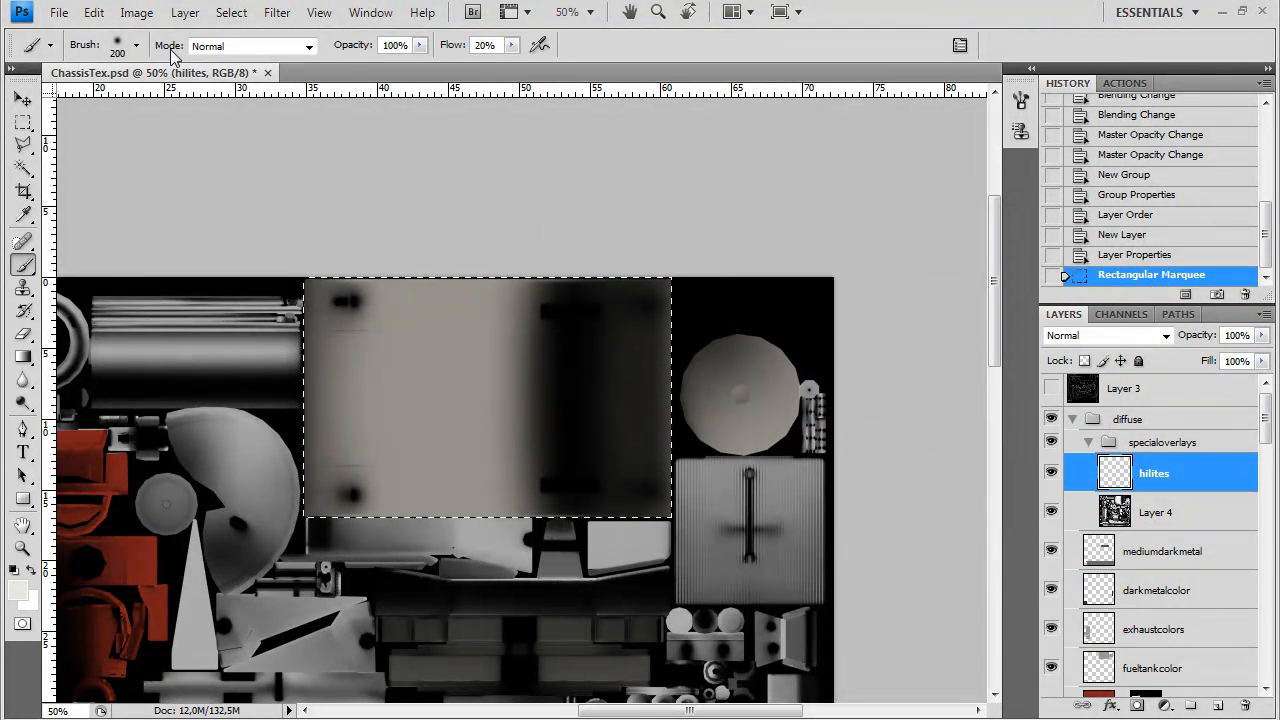
Set the brush mode to Linear Dodge (Add) and control its flow jitter by Pen Pressure in Other Dynamics
click(308, 46)
click(256, 290)
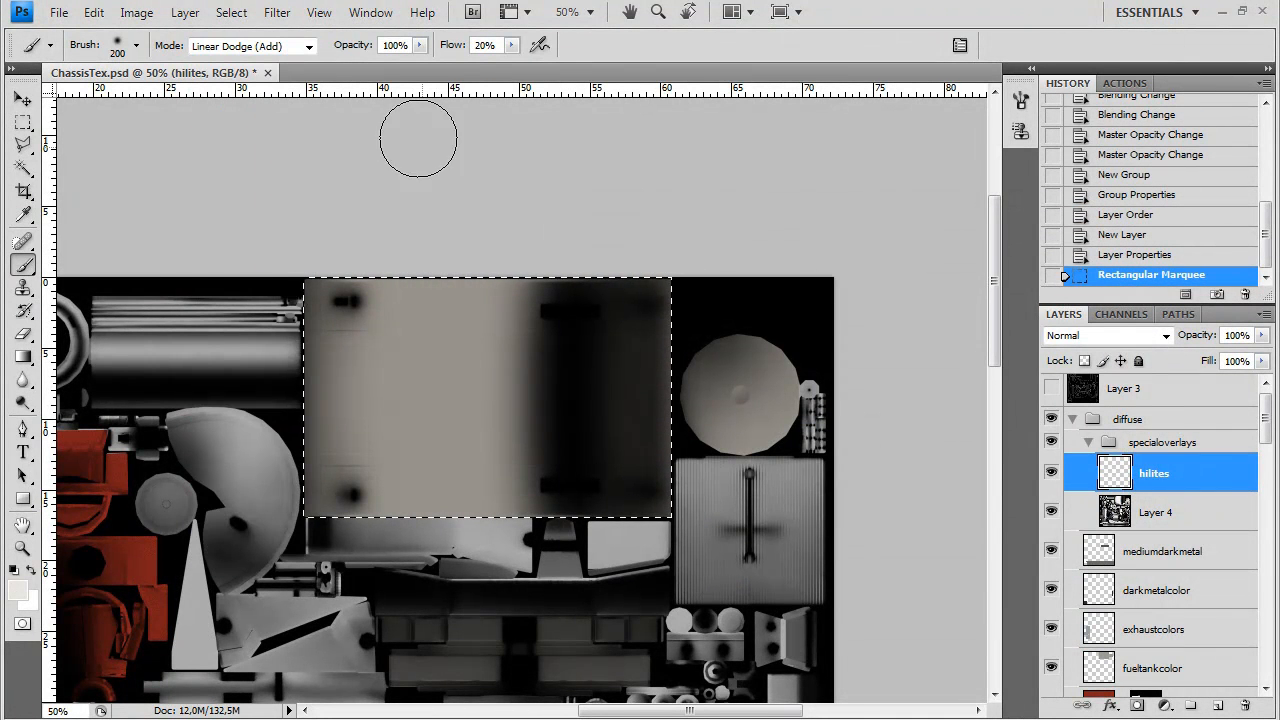
click(1020, 102)
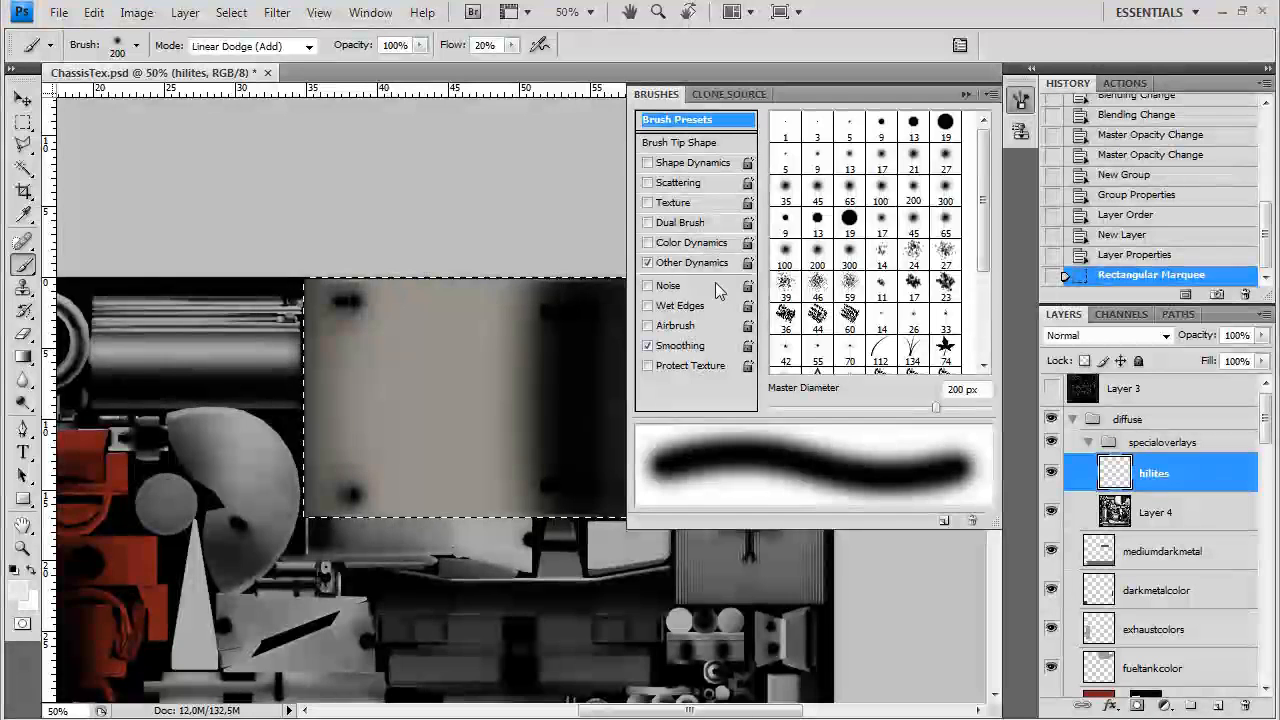
click(655, 262)
click(880, 224)
click(889, 271)
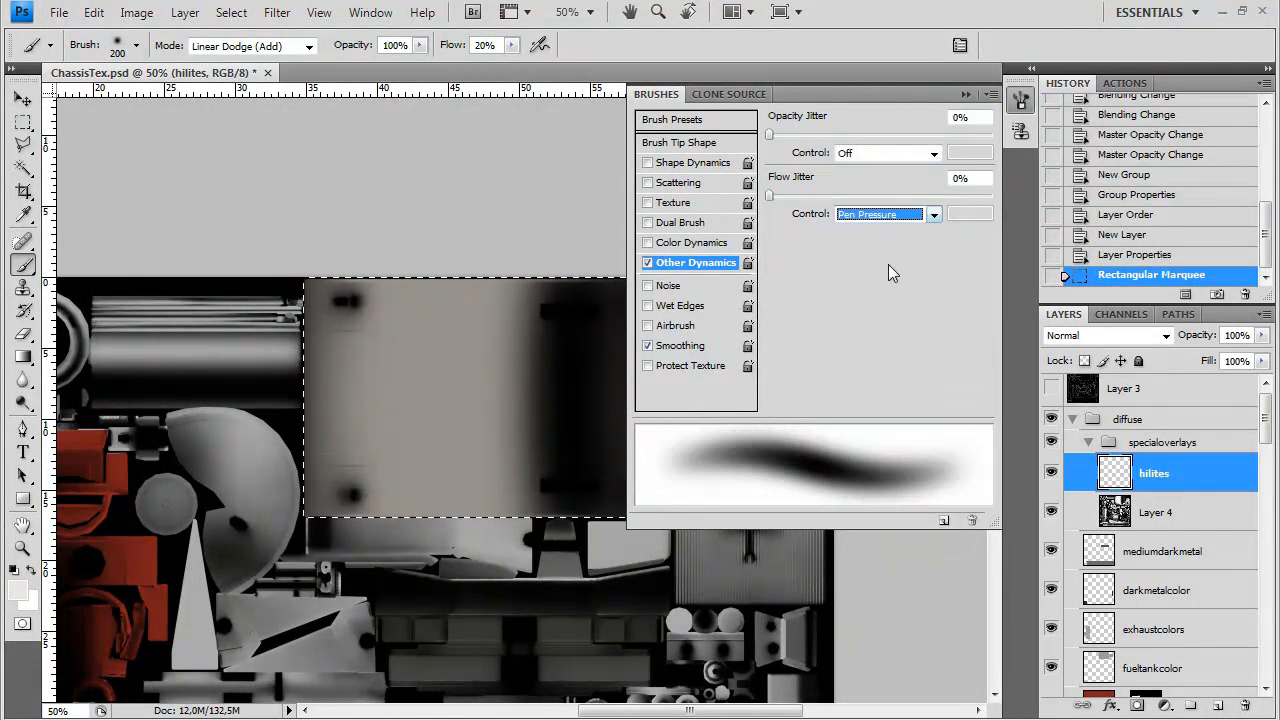
click(774, 170)
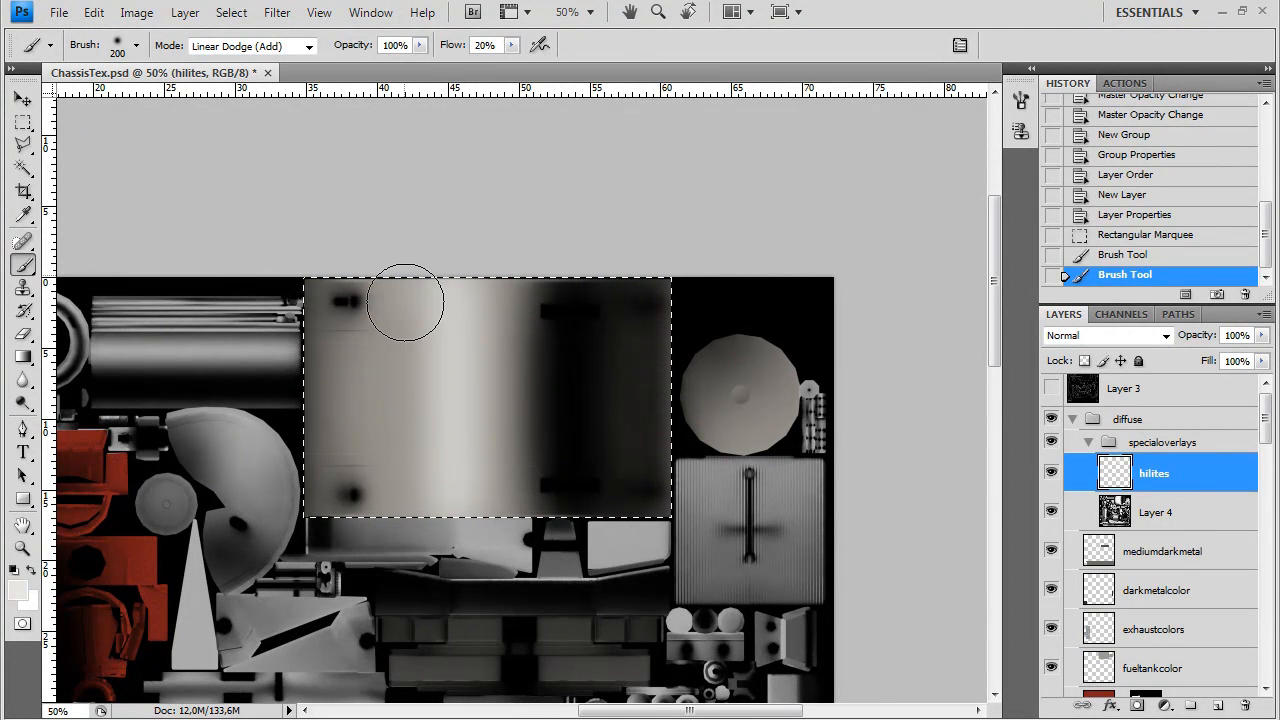
Paint soft vertical highlights down the selected beige panel and clear the selection
drag(398, 521, 388, 420)
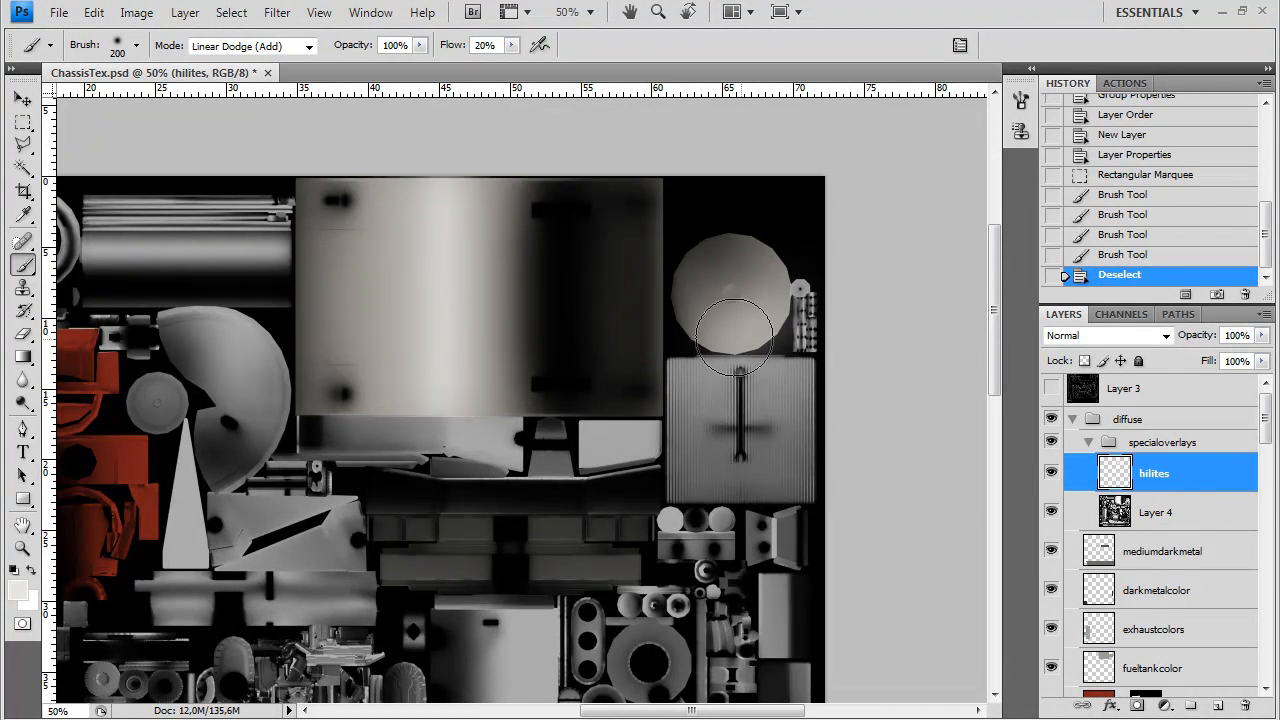
drag(269, 424, 634, 454)
drag(431, 560, 508, 374)
Reduce the brush to 72 px and paint soft highlights on the engine's cylindrical cover and block
right_click(523, 370)
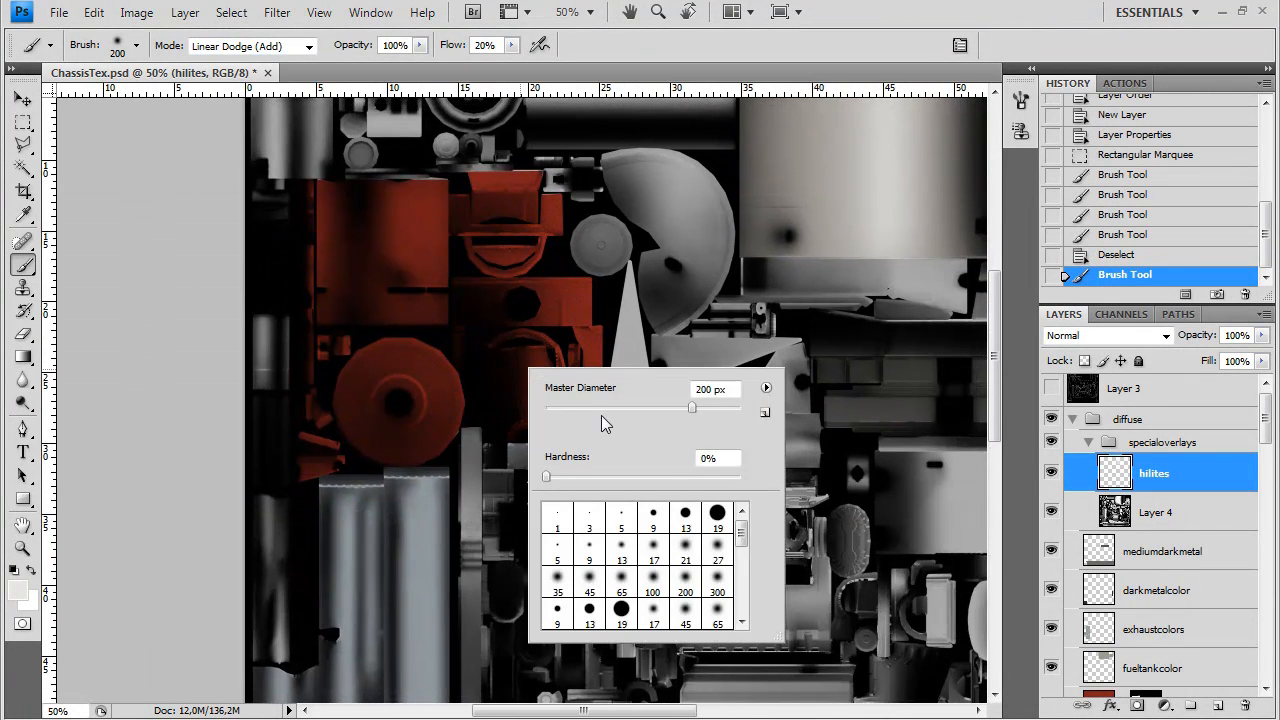
click(478, 388)
drag(640, 698, 434, 434)
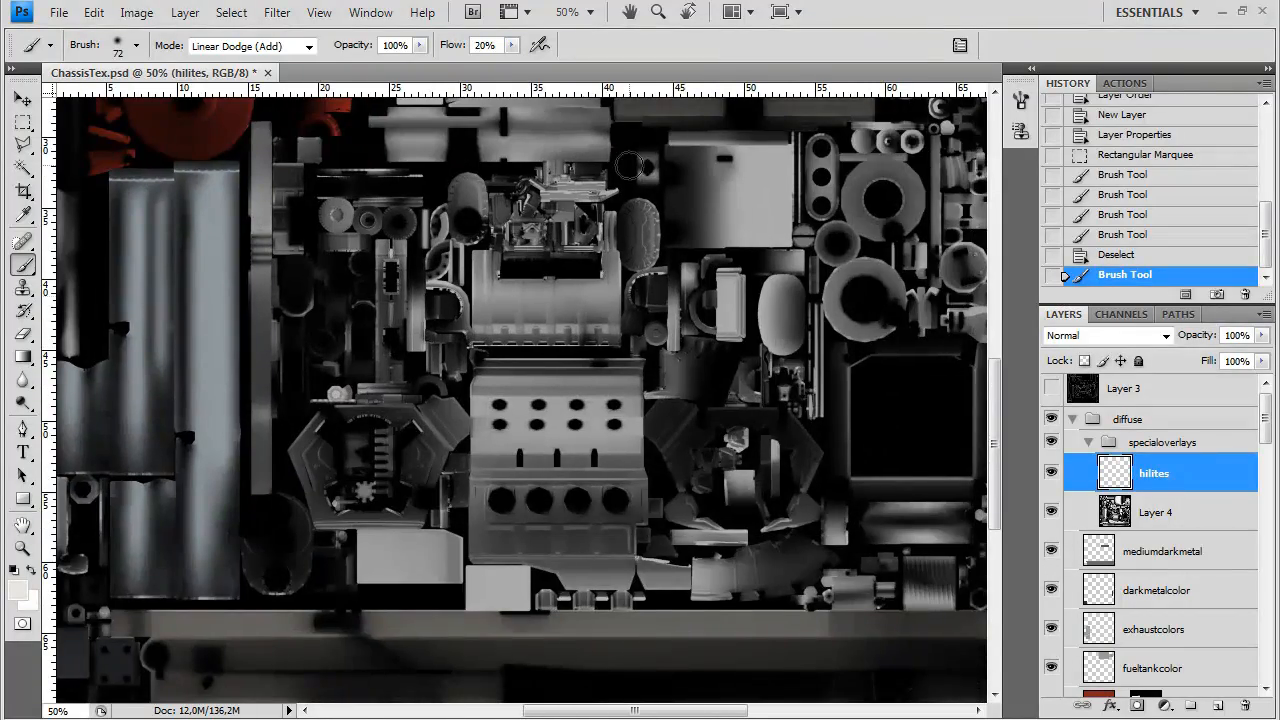
key(ctrl+plus)
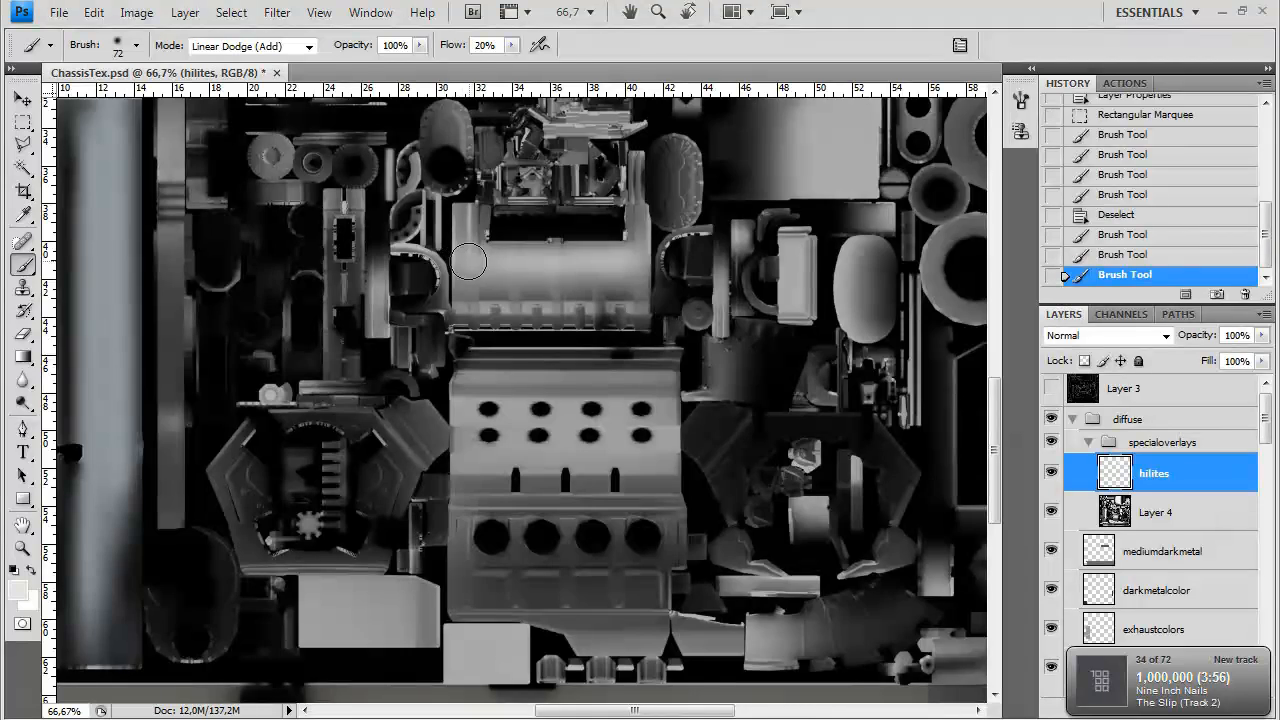
scroll(474, 458, down, 5)
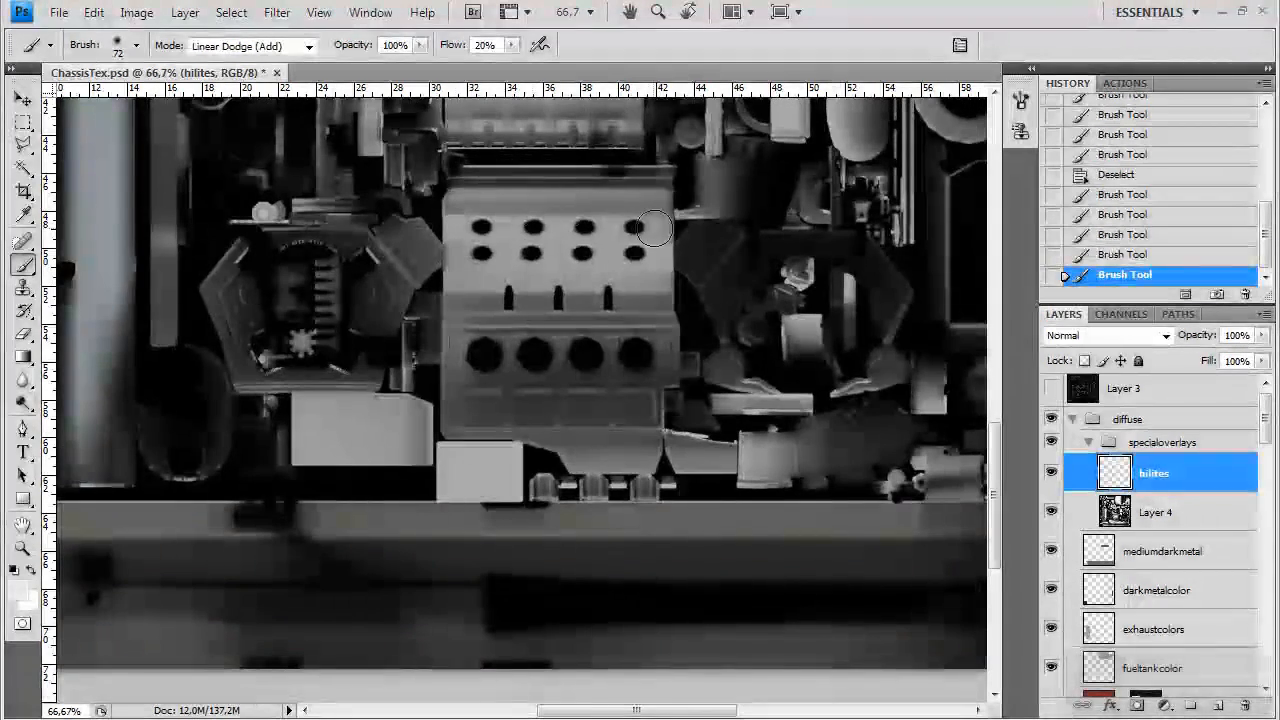
Adjust the brush size and paint a soft highlight along the horizontal metal cylinder beside the beige panel
drag(832, 349, 626, 358)
drag(280, 364, 728, 406)
mouse_move(553, 319)
mouse_down()
mouse_move(571, 343)
mouse_move(503, 391)
mouse_move(509, 491)
mouse_move(423, 434)
mouse_move(384, 426)
mouse_up()
click(363, 207)
right_click(380, 206)
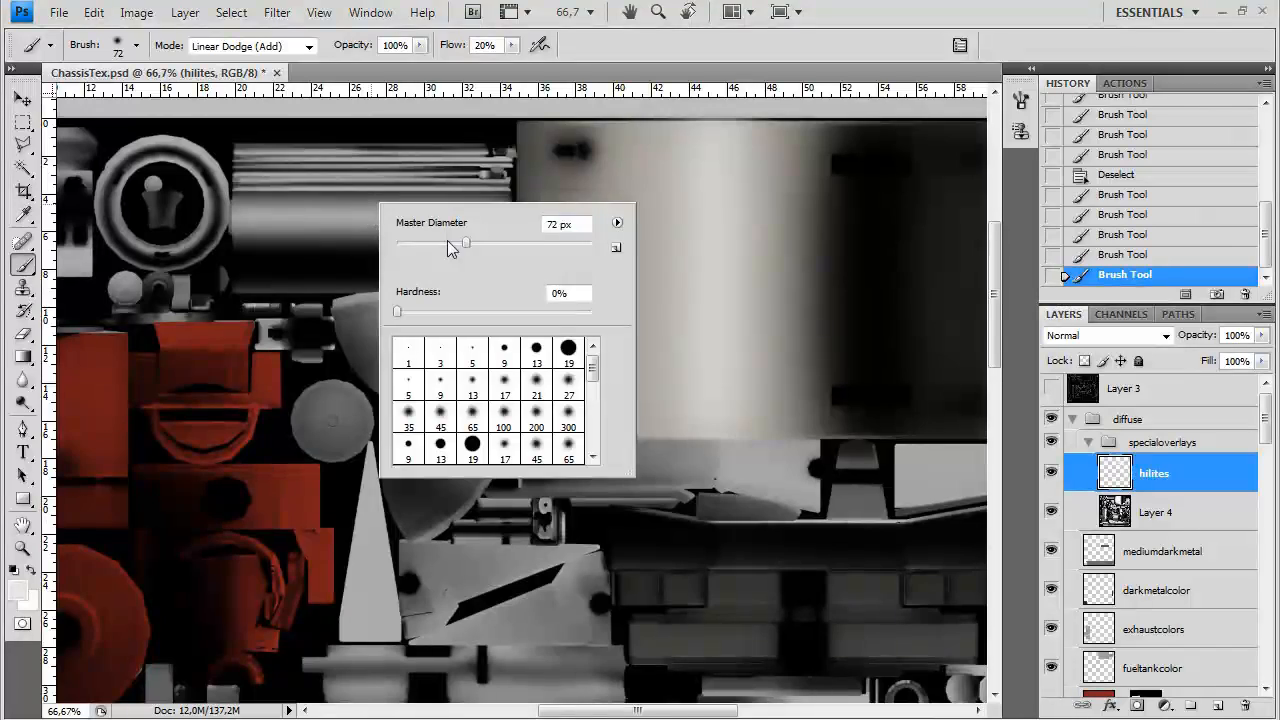
key(Return)
mouse_move(420, 213)
mouse_down()
mouse_move(491, 334)
mouse_move(477, 303)
mouse_move(501, 234)
mouse_up()
Set the brush to 57 px and paint a vertical highlight on the squarish gray metal panel
key(ctrl+r)
right_click(430, 252)
text(57)
key(Return)
drag(398, 220, 394, 268)
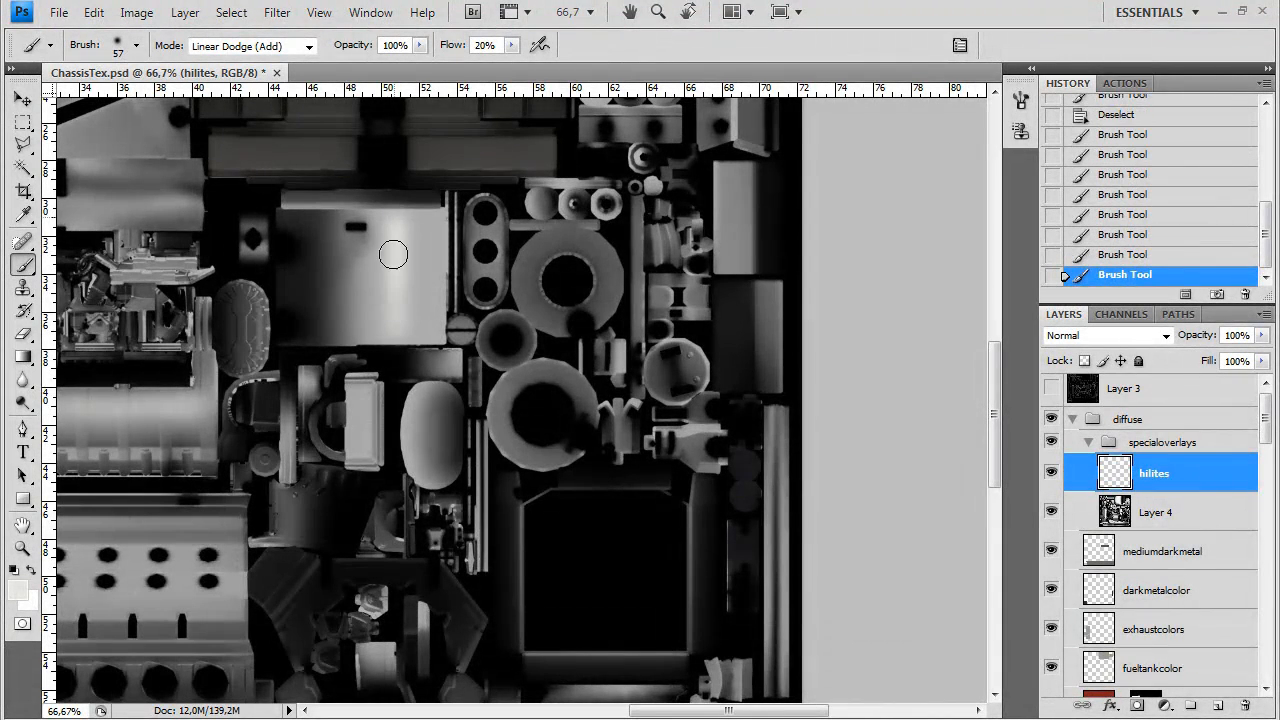
Enlarge the brush to 133 px and paint a soft highlight on the large curved fan-shaped metal part
drag(443, 415, 350, 395)
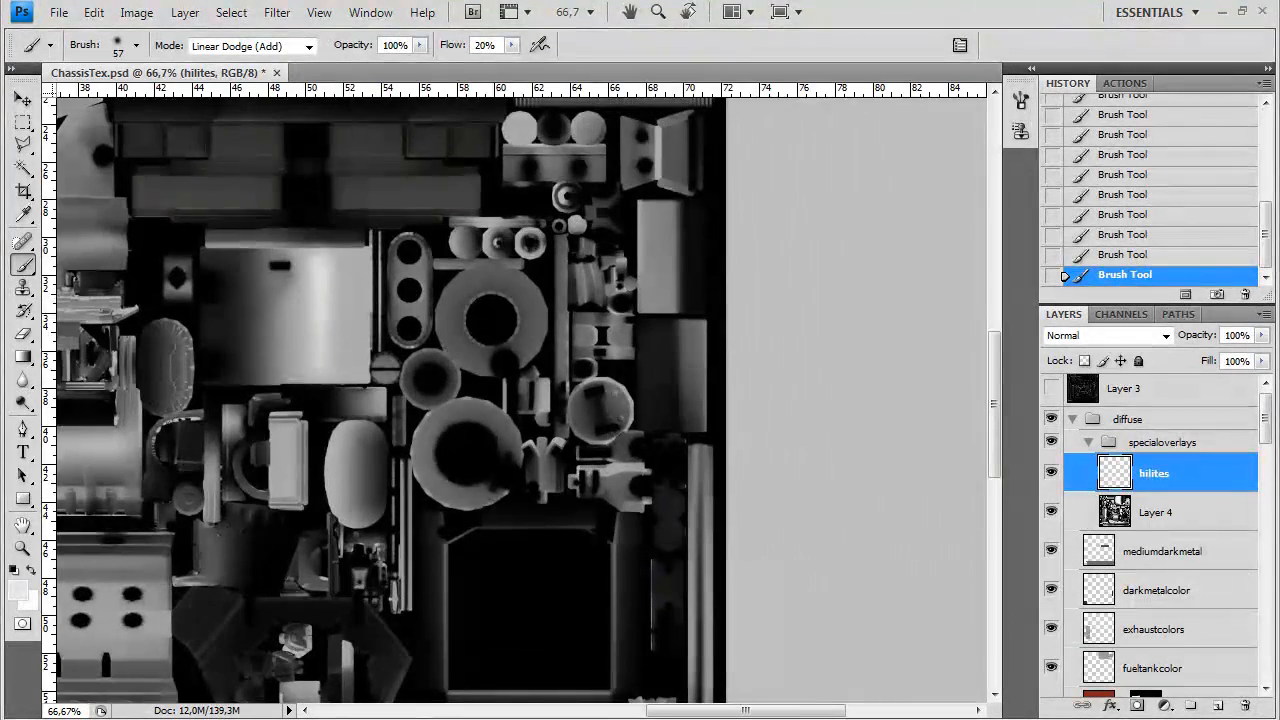
mouse_move(499, 235)
mouse_down()
mouse_move(534, 289)
mouse_move(514, 334)
mouse_move(640, 377)
mouse_move(526, 368)
mouse_move(509, 323)
mouse_up()
right_click(520, 328)
drag(617, 369, 652, 368)
click(505, 290)
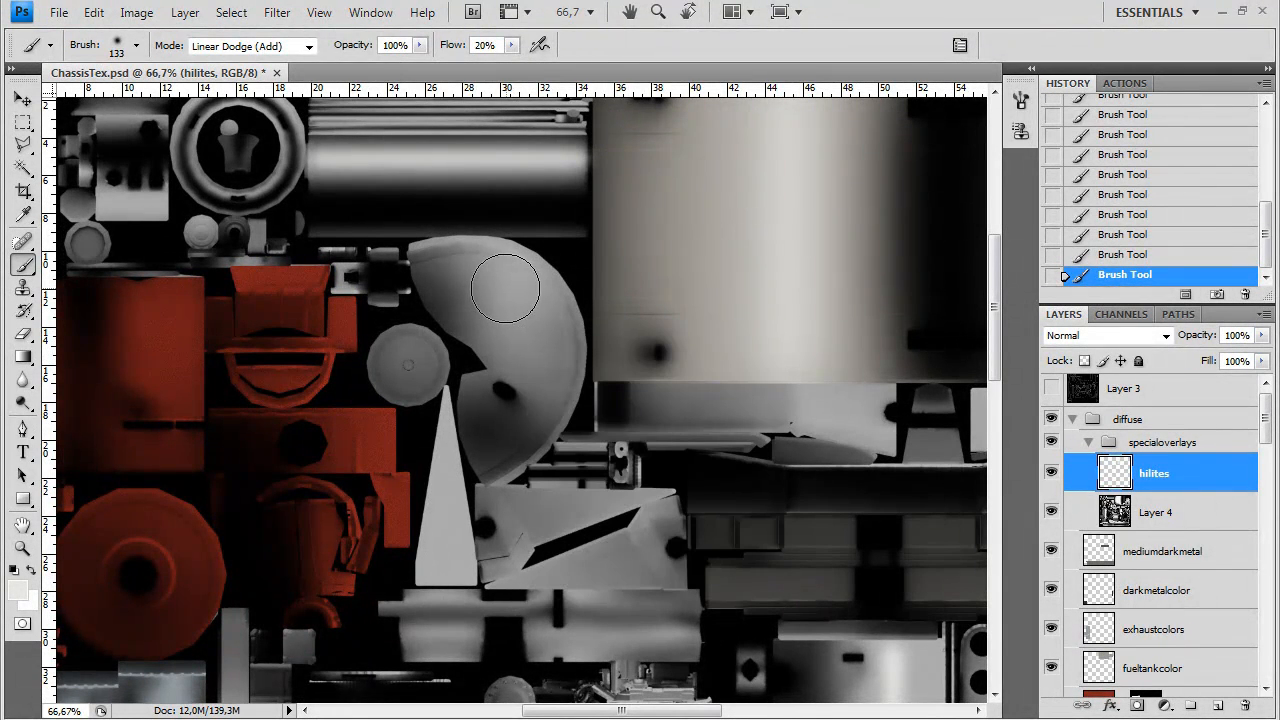
drag(477, 284, 515, 300)
Reduce the brush to 80 px and paint a vertical highlight on the rectangular red panel
mouse_move(397, 316)
mouse_down()
mouse_move(547, 446)
mouse_move(562, 296)
mouse_up()
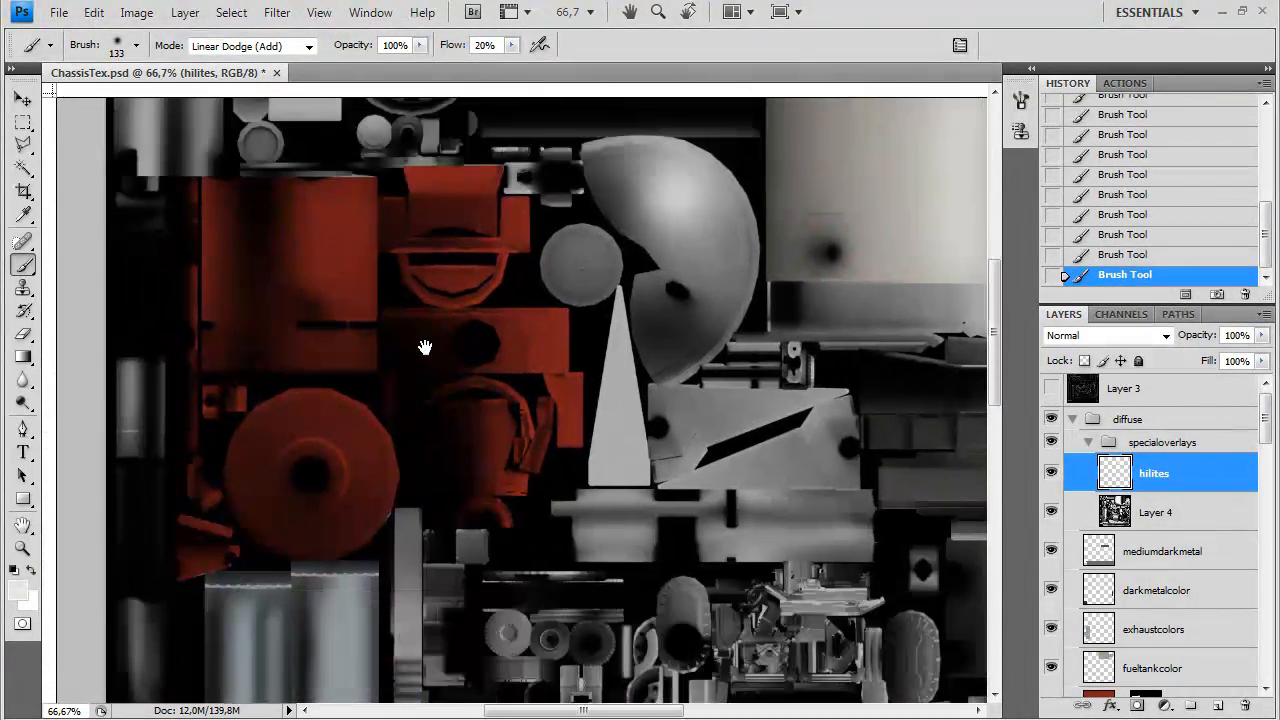
right_click(400, 343)
drag(526, 357, 473, 357)
drag(333, 204, 338, 318)
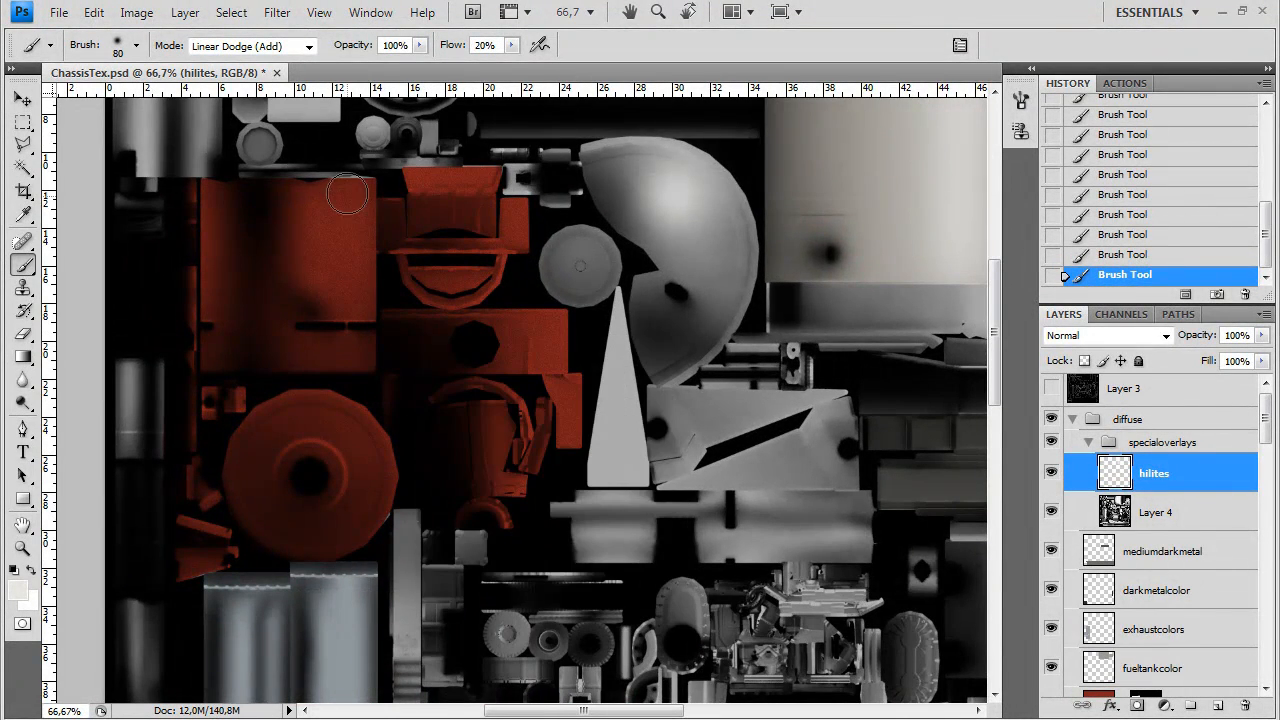
Lower the brush flow to 11% and paint horizontal highlights across the engine block with 30 px and 21 px brushes
drag(511, 45, 496, 63)
scroll(369, 363, down, 10)
scroll(343, 346, right, 5)
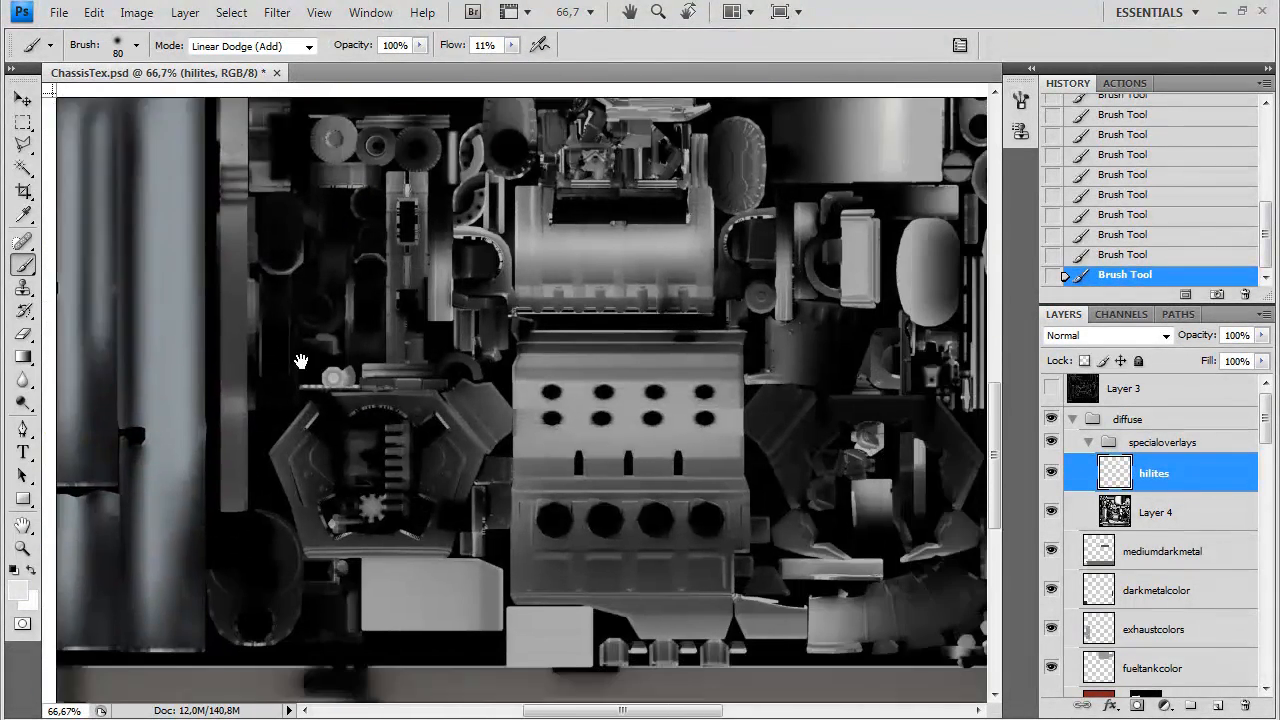
right_click(604, 329)
drag(643, 363, 637, 362)
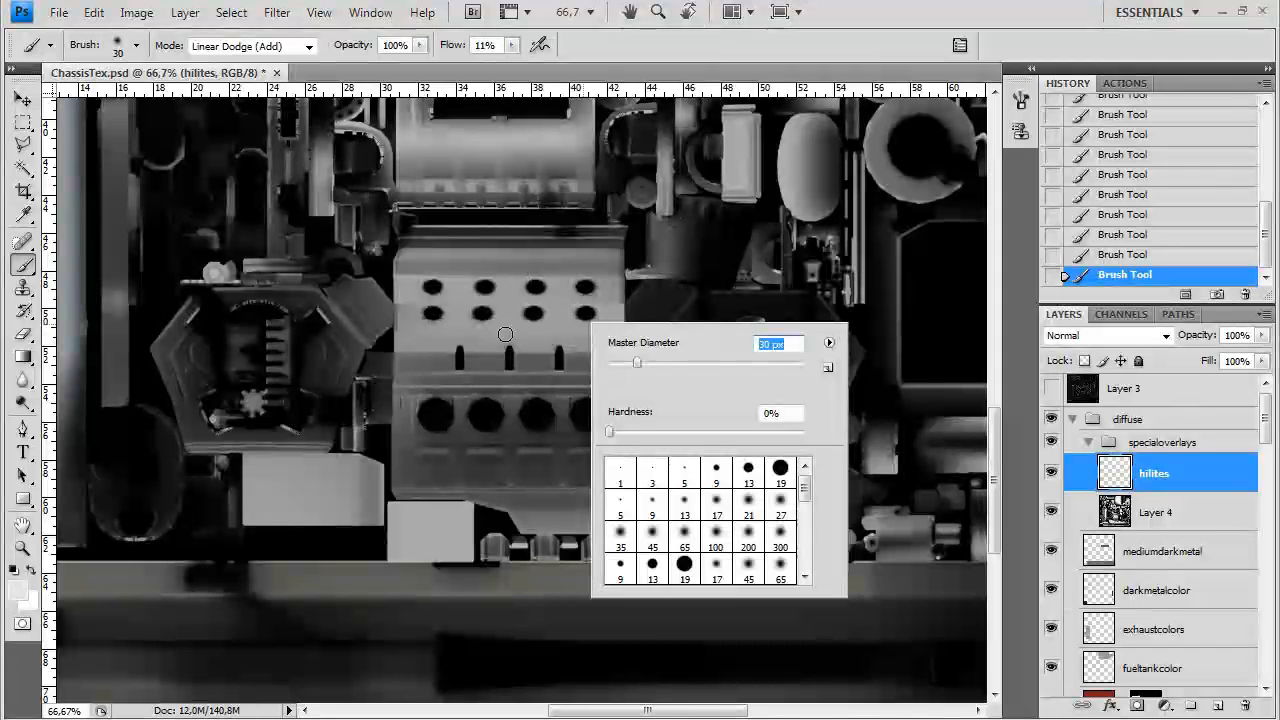
drag(403, 334, 612, 332)
mouse_move(620, 275)
mouse_down()
mouse_move(440, 274)
mouse_move(587, 272)
mouse_up()
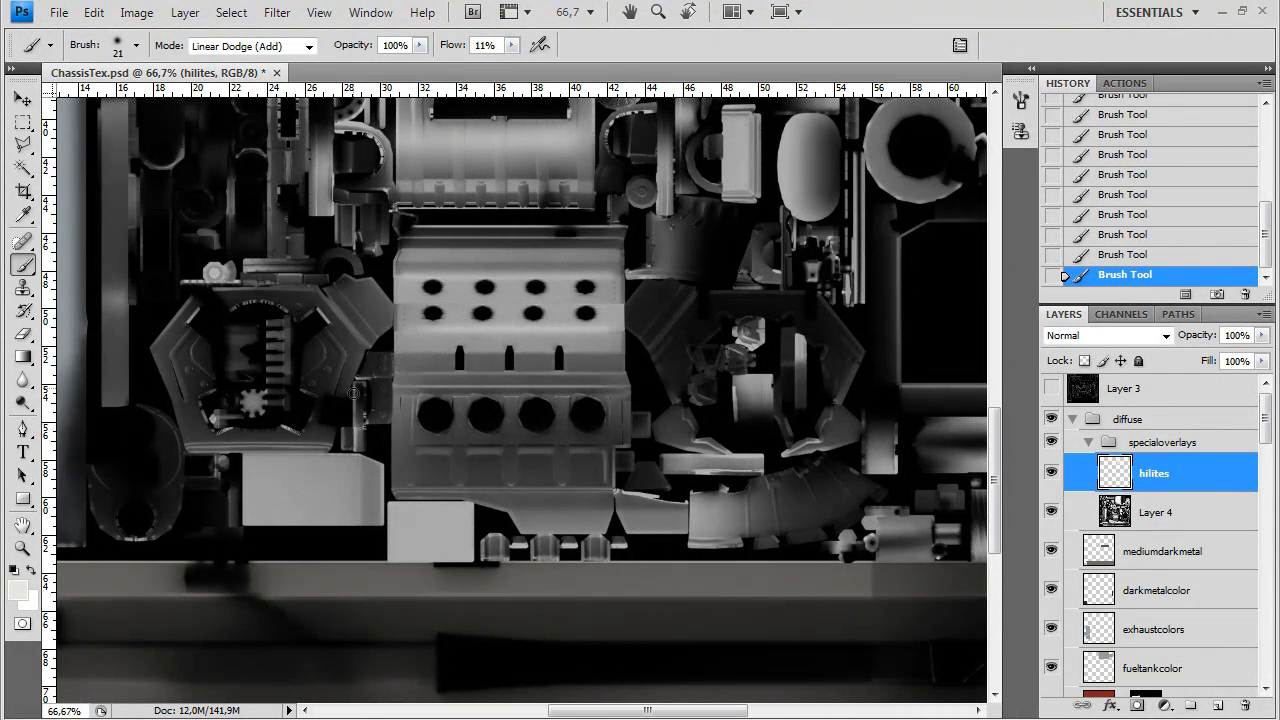
Try painting highlight strokes along the long dark frame rail at the bottom of the texture
drag(645, 563, 646, 417)
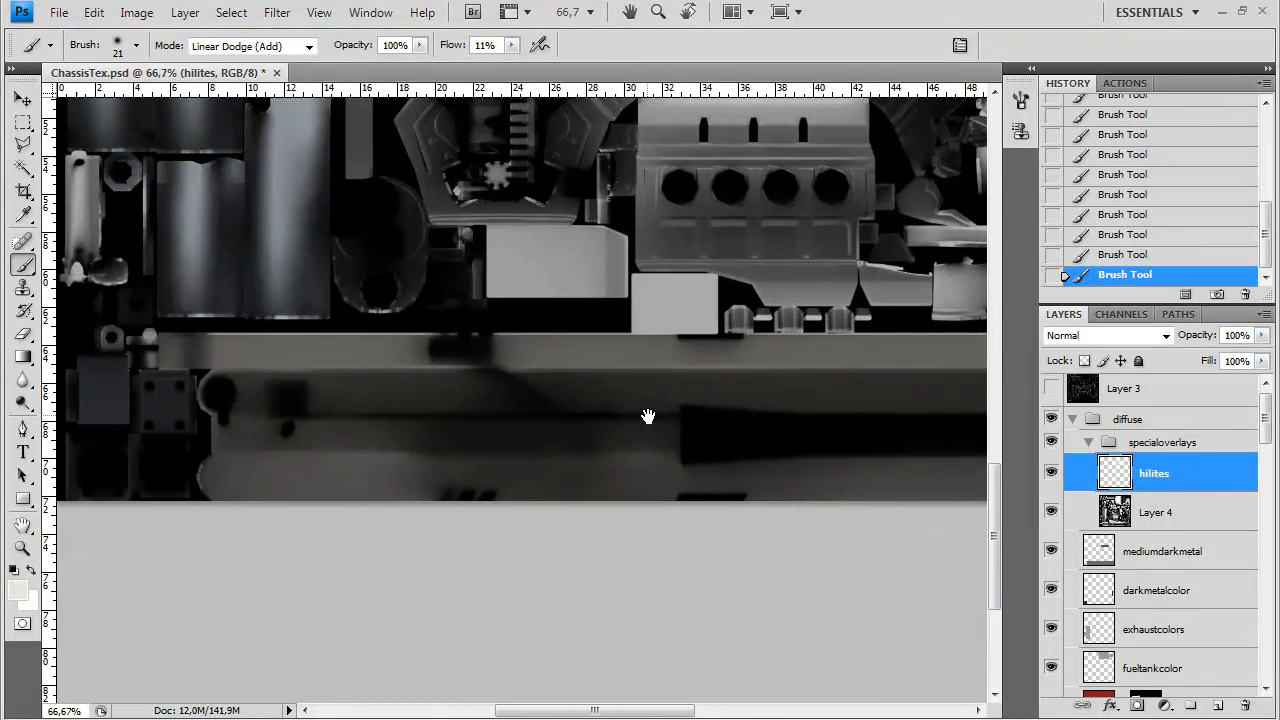
drag(346, 457, 371, 448)
key(ctrl+z)
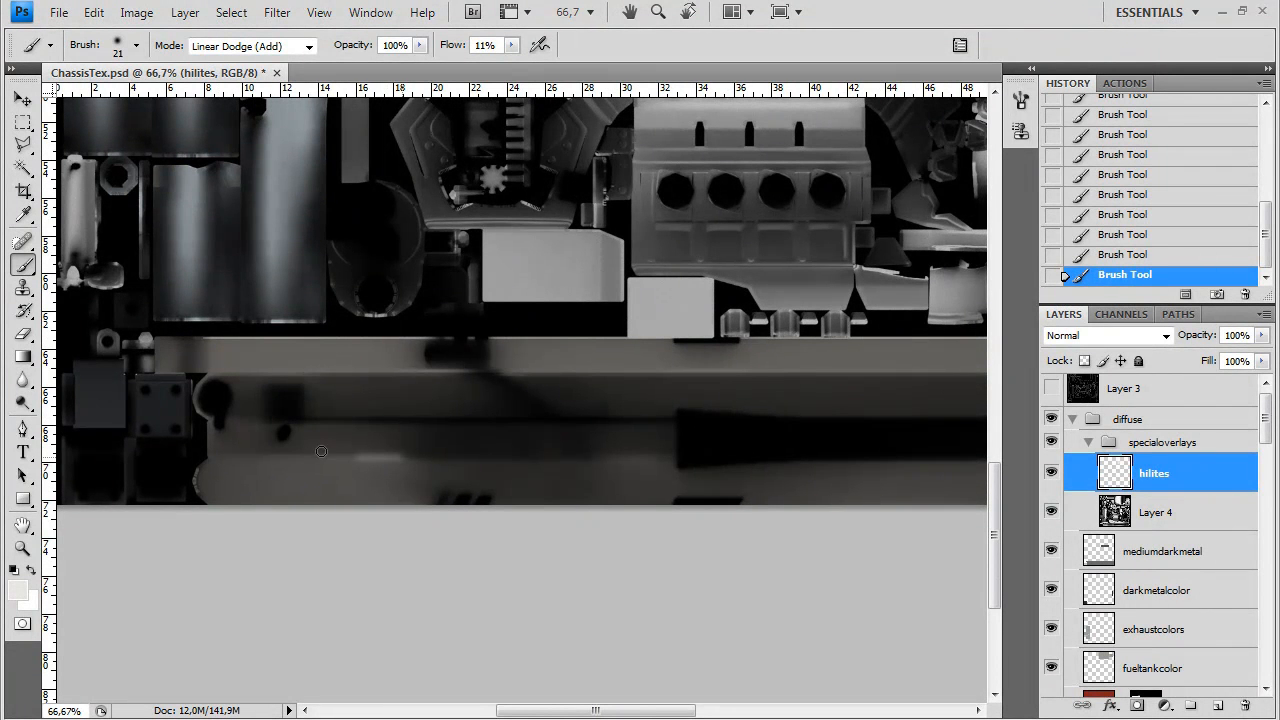
click(511, 45)
drag(220, 458, 397, 451)
key(ctrl+z)
Set the brush to 25 px with 5% flow and paint subtle highlights along the long dark frame rail
right_click(345, 283)
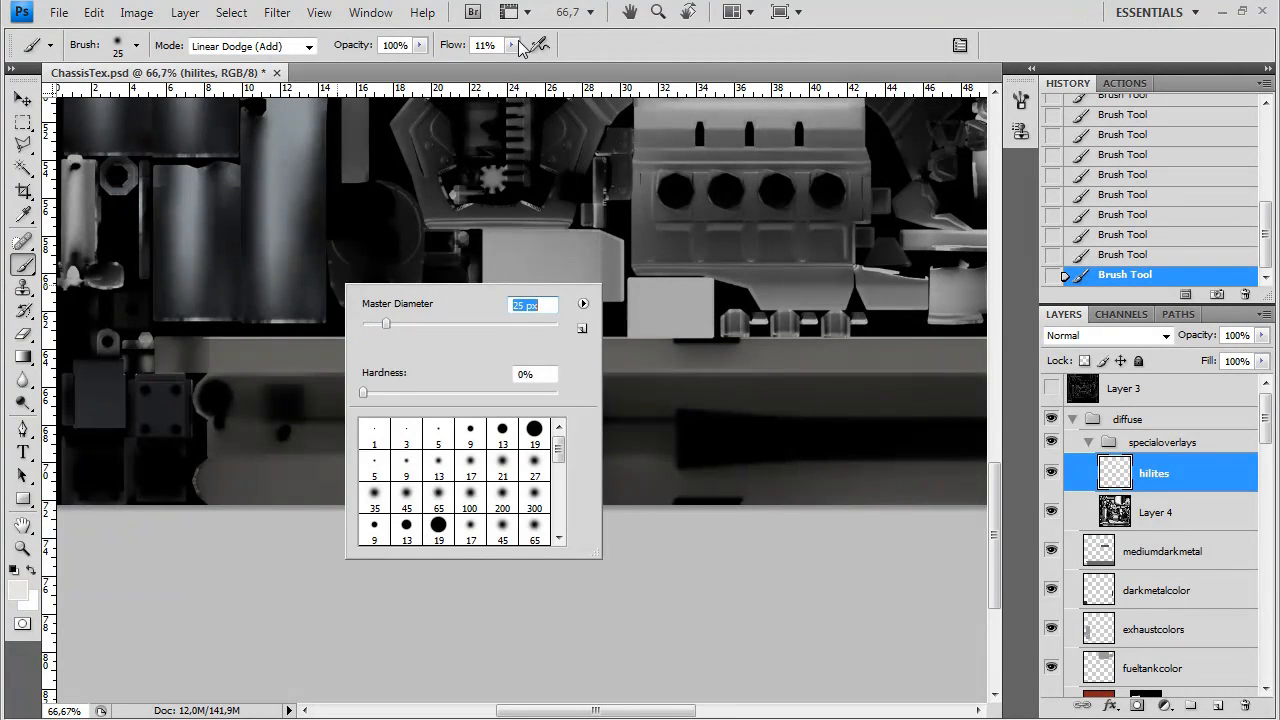
click(511, 45)
drag(510, 68, 504, 68)
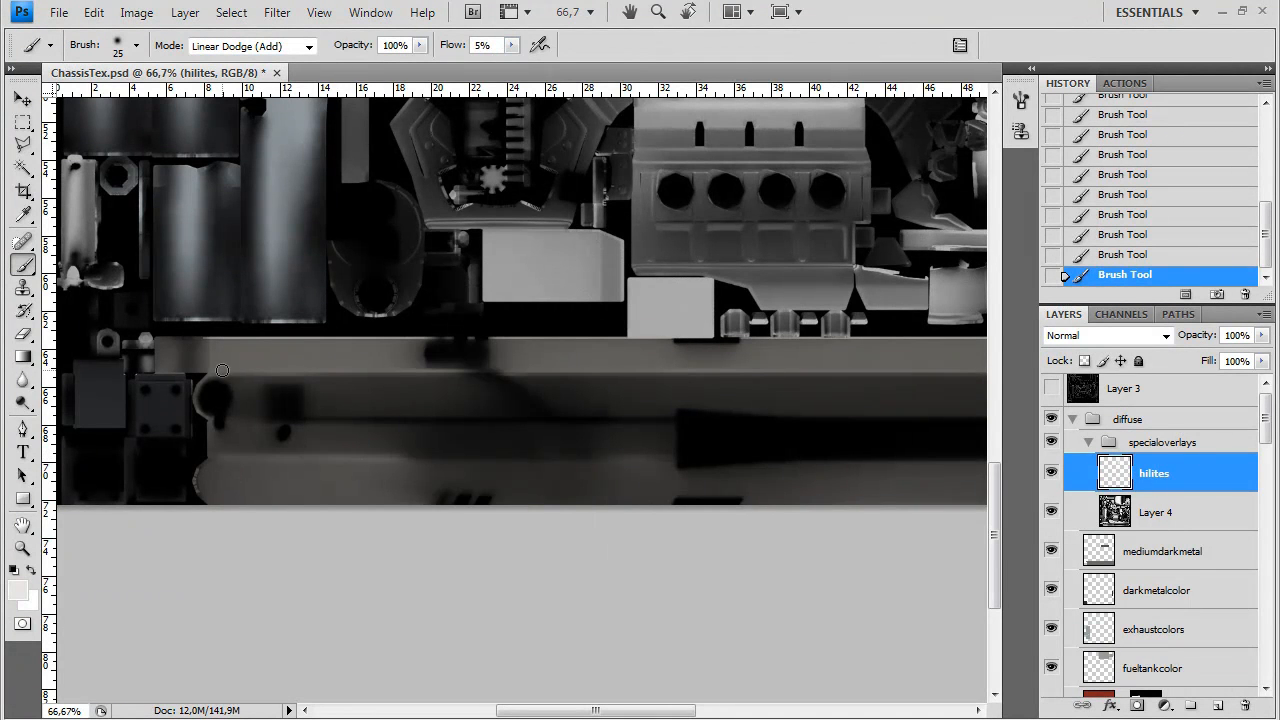
key(ctrl+alt+z)
key(ctrl+alt+z)
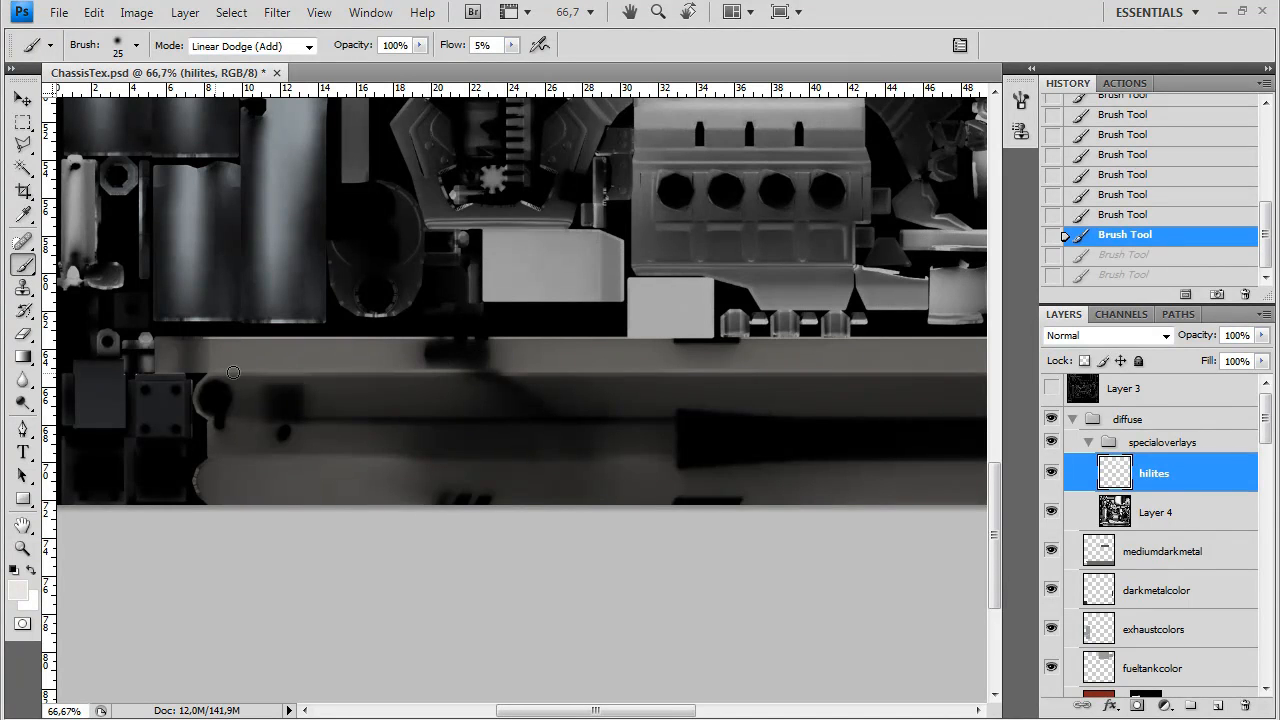
key(ctrl+shift+z)
key(ctrl+shift+z)
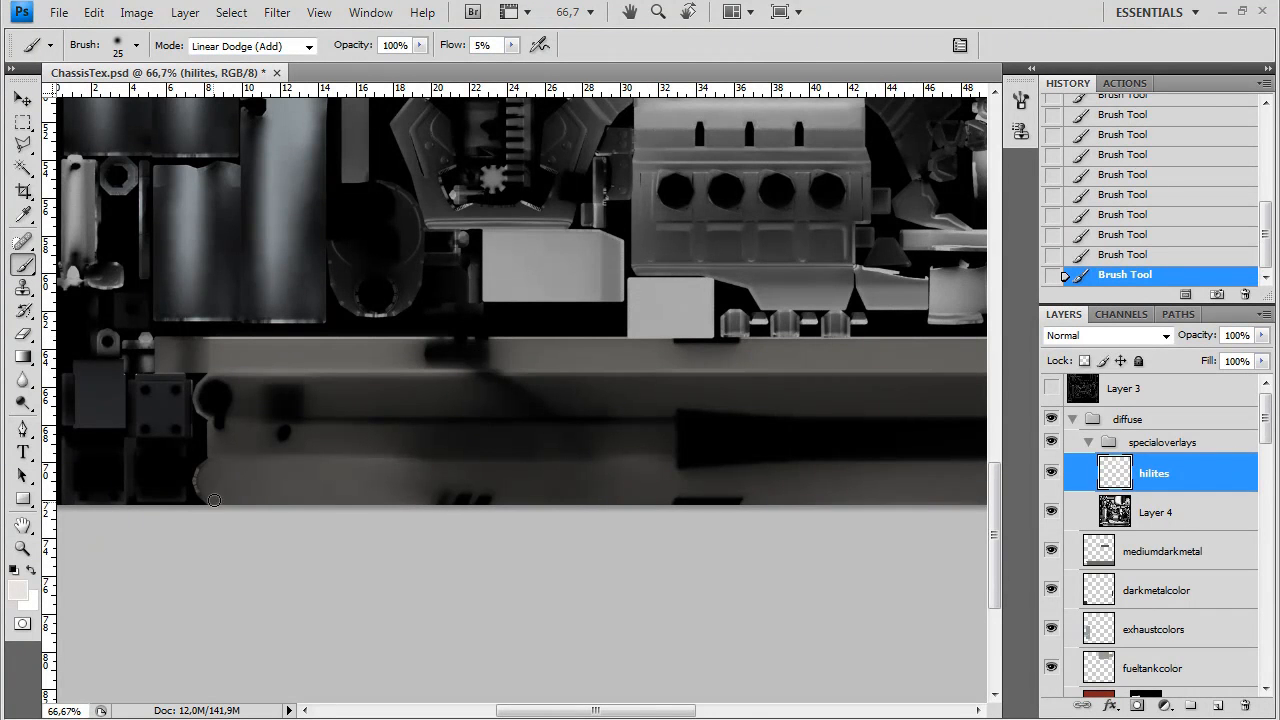
drag(571, 393, 481, 393)
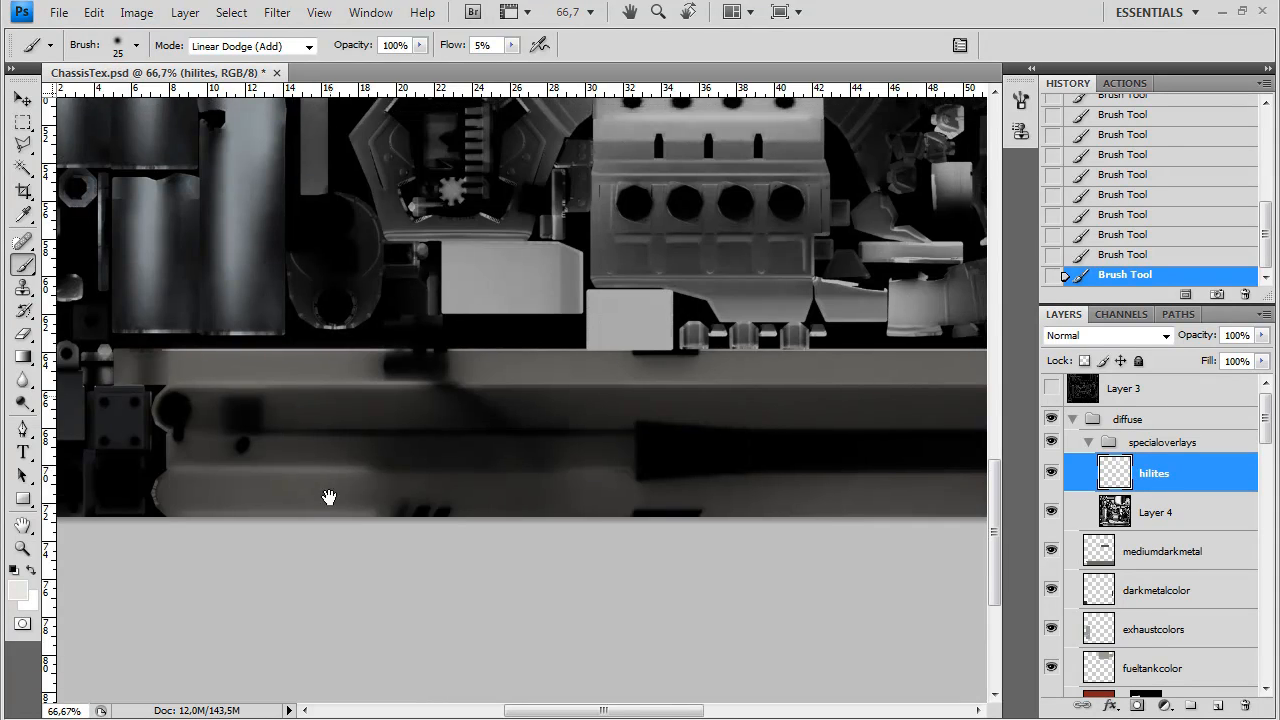
Set the brush to 11 px and paint fine highlights on the ribbed supercharger casing above the engine block
scroll(329, 500, up, 10)
scroll(329, 500, right, 6)
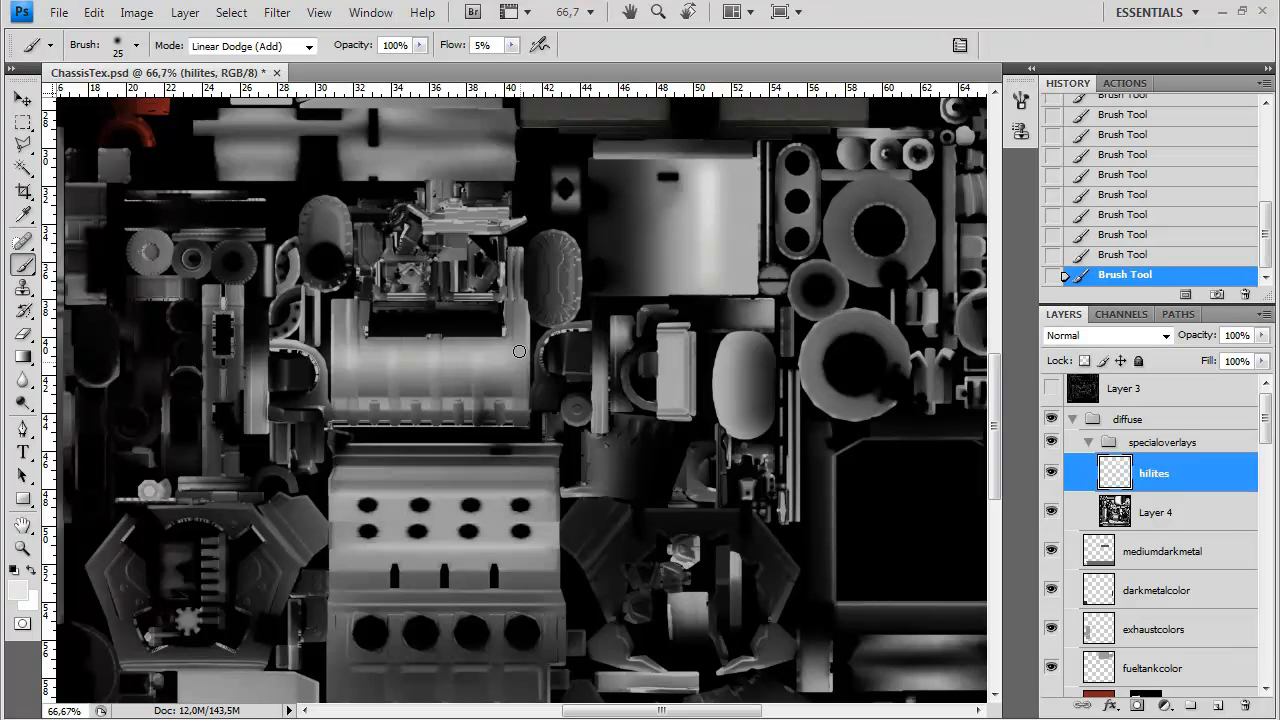
key(ctrl+plus)
right_click(472, 357)
drag(511, 400, 508, 402)
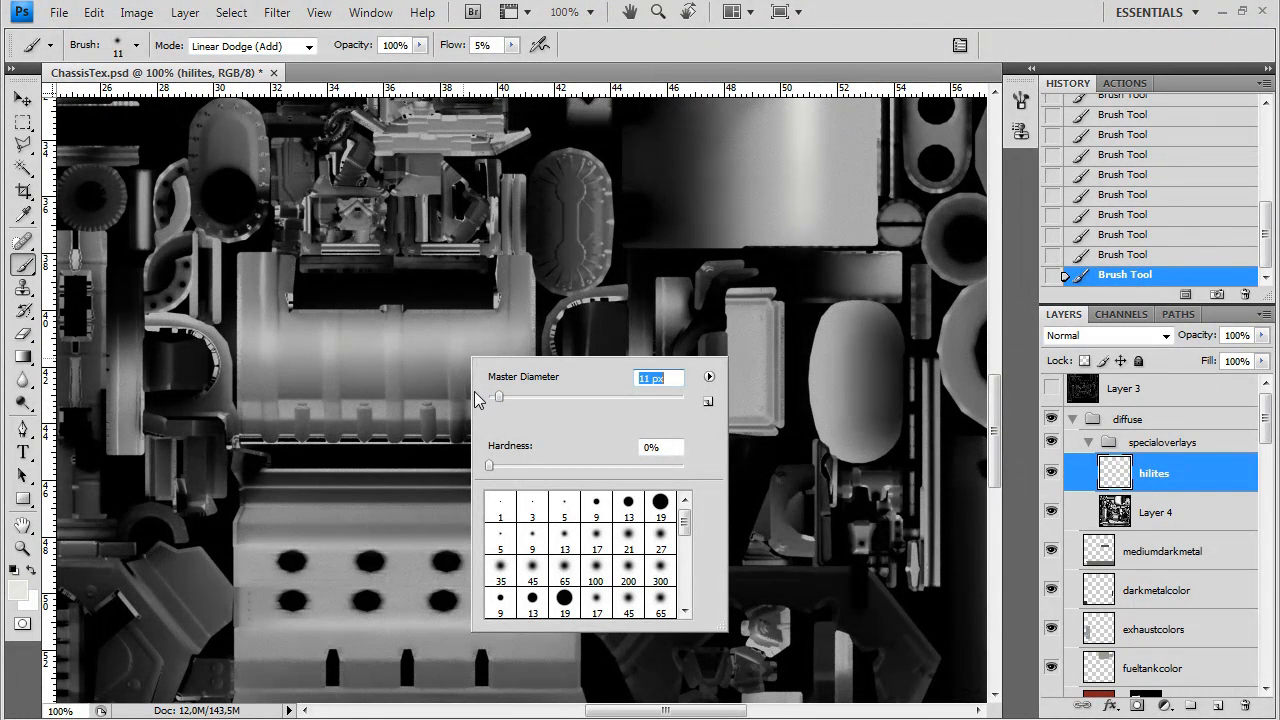
key(Return)
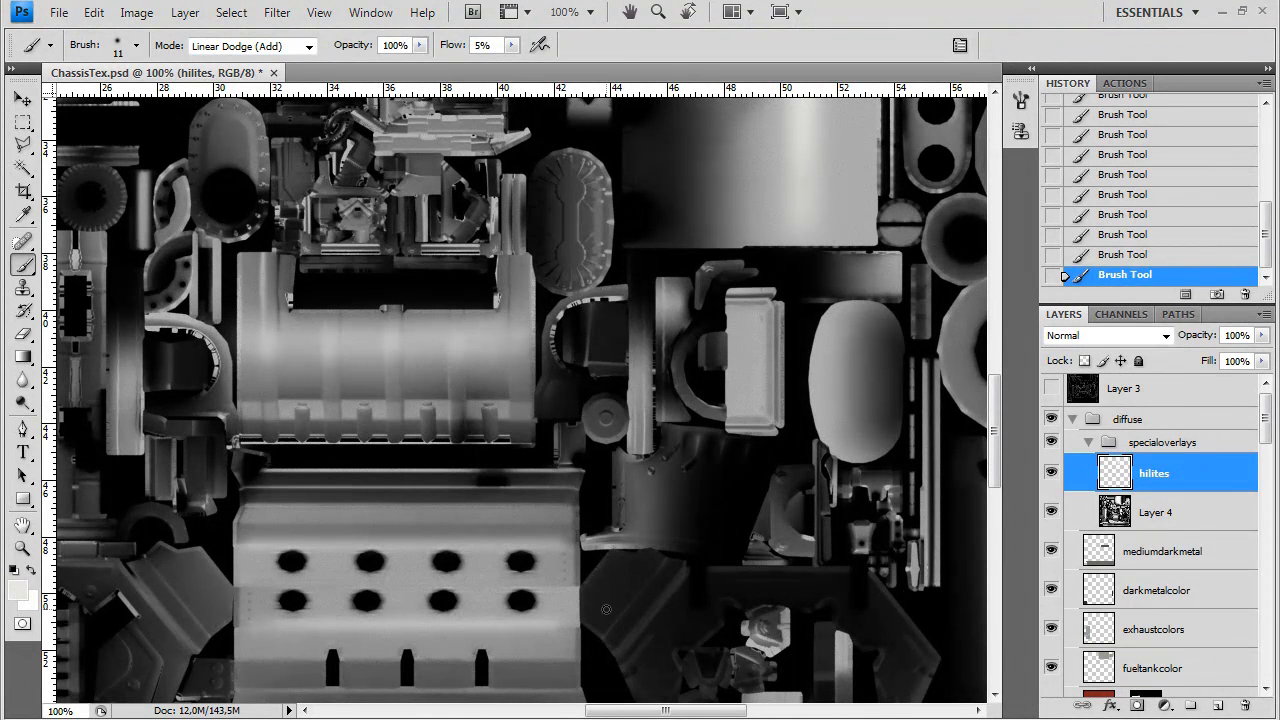
drag(549, 341, 570, 431)
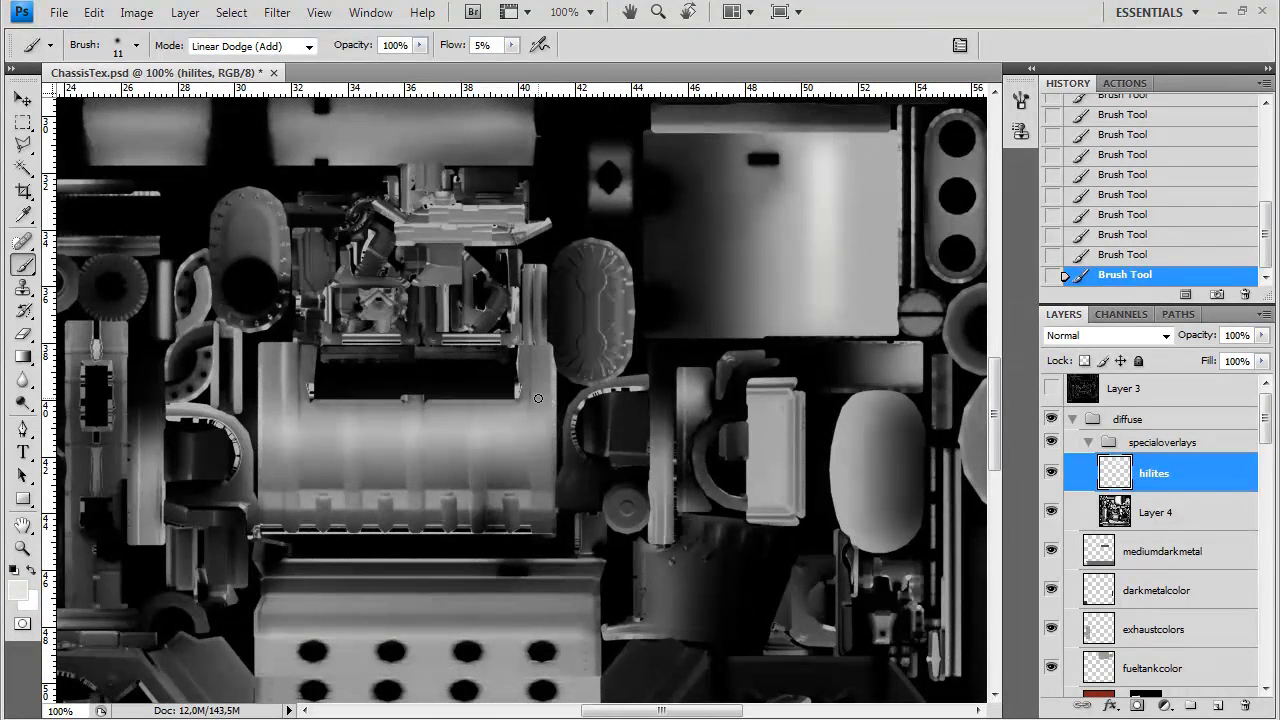
drag(508, 506, 520, 465)
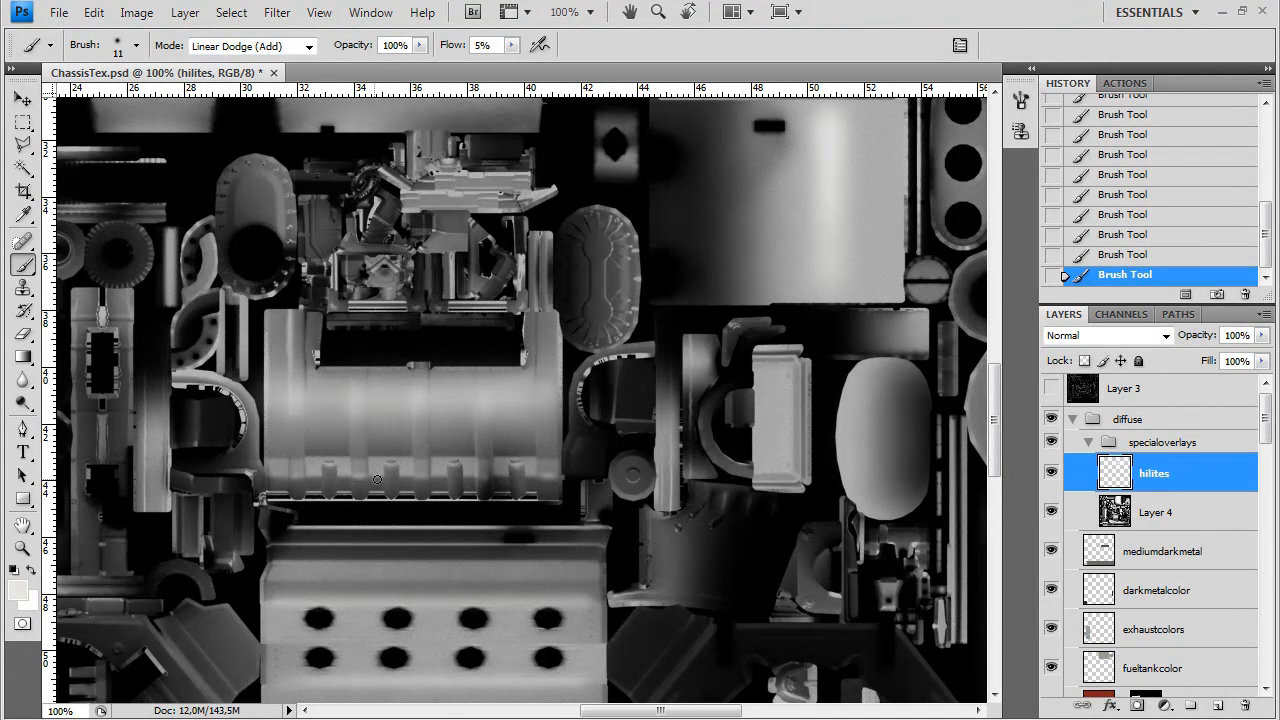
Set the brush to 26 px and paint horizontal highlights across the light grey cylindrical panels above the supercharger parts
drag(625, 213, 644, 364)
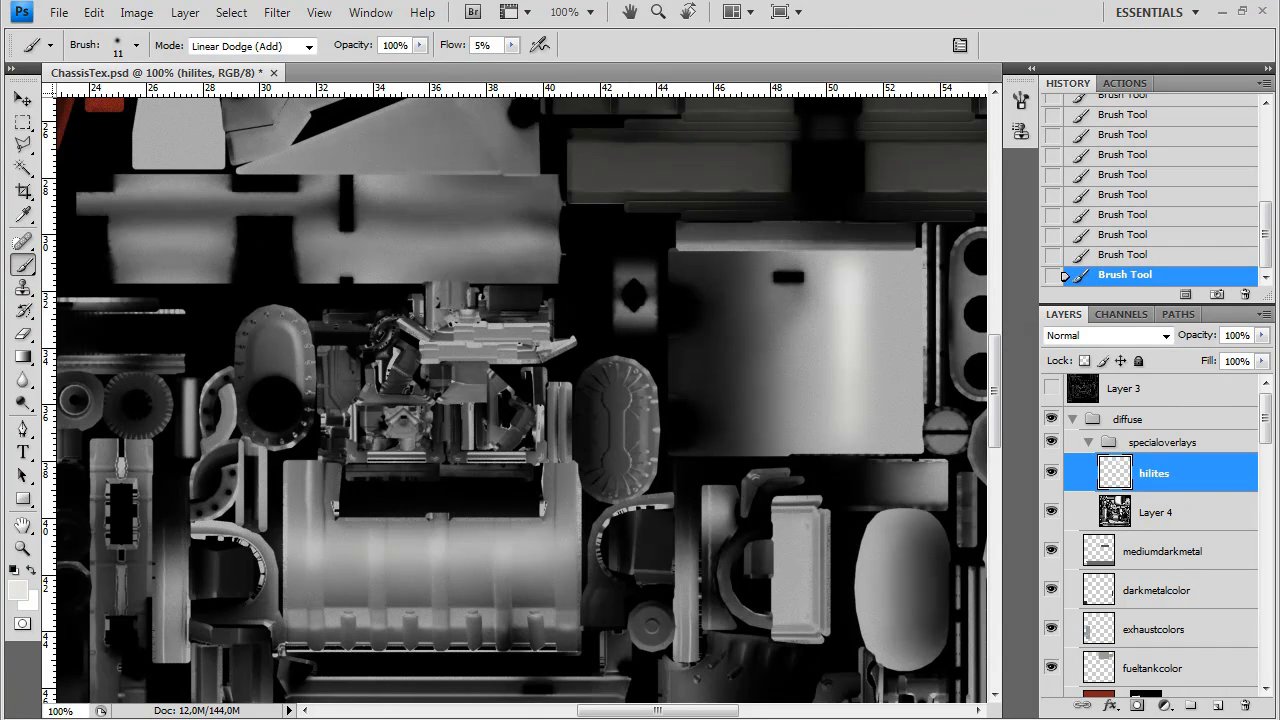
mouse_move(566, 417)
mouse_down()
mouse_move(600, 466)
mouse_move(600, 514)
mouse_move(658, 400)
mouse_up()
mouse_move(590, 373)
mouse_down()
mouse_move(554, 396)
mouse_move(603, 386)
mouse_up()
right_click(540, 378)
click(608, 419)
key(Return)
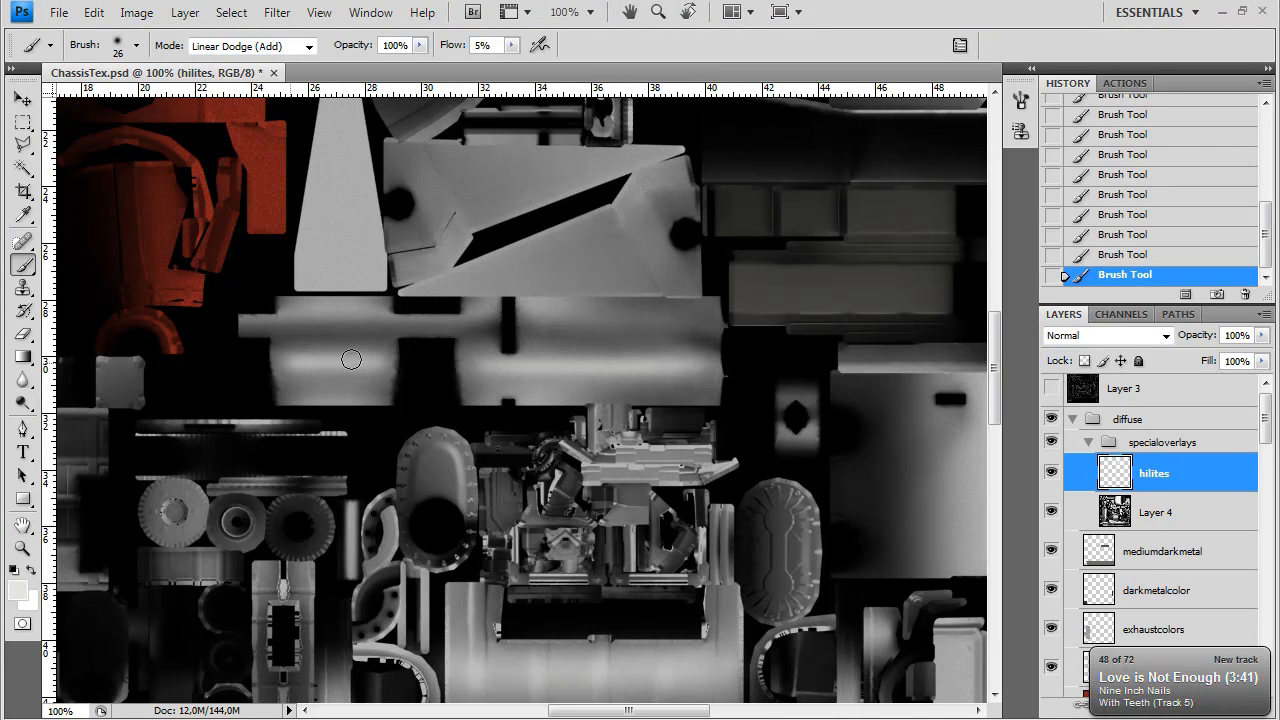
Set the brush to 10 px and paint thin edge highlights on the grey panel with the diagonal slot
drag(372, 390, 240, 543)
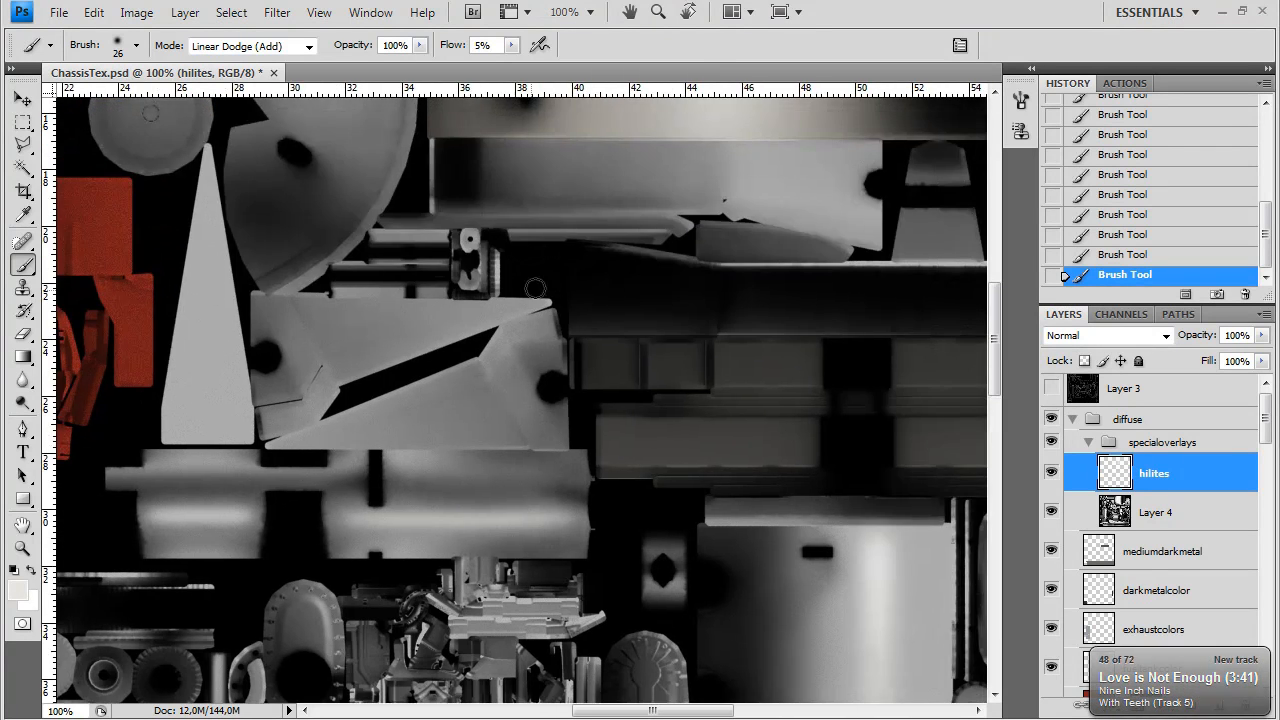
right_click(543, 353)
click(571, 391)
key(Return)
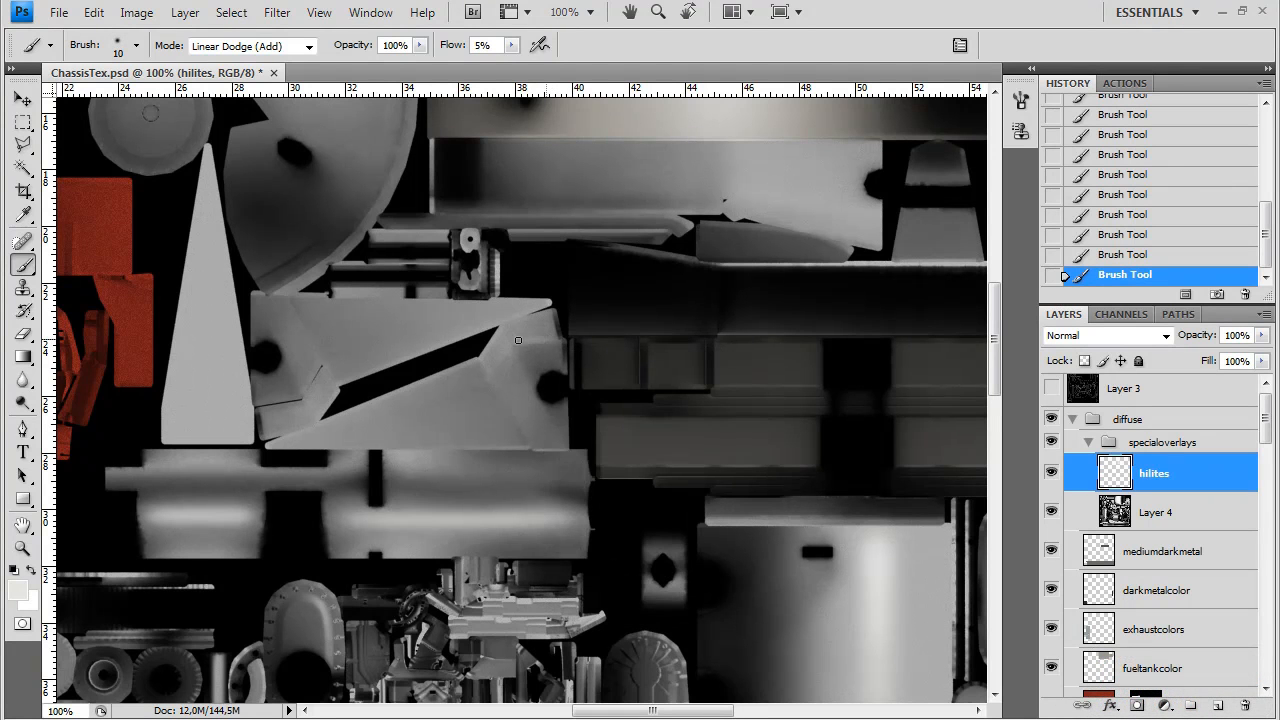
mouse_move(510, 346)
mouse_down()
mouse_move(477, 385)
mouse_move(359, 419)
mouse_move(384, 409)
mouse_move(307, 411)
mouse_move(318, 373)
mouse_move(290, 398)
mouse_move(298, 407)
mouse_move(250, 414)
mouse_move(289, 405)
mouse_move(301, 386)
mouse_move(257, 402)
mouse_move(299, 398)
mouse_move(321, 368)
mouse_move(513, 310)
mouse_up()
drag(405, 338, 268, 413)
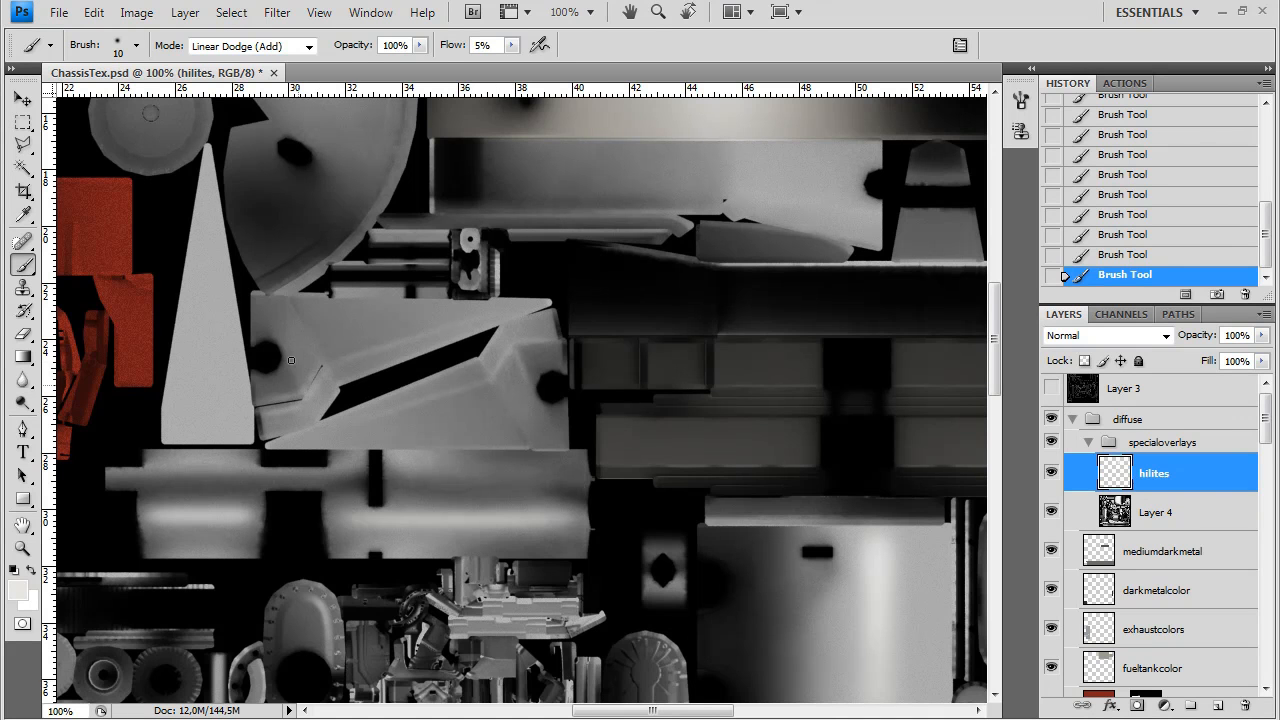
mouse_move(393, 368)
mouse_down()
mouse_move(497, 423)
mouse_move(497, 443)
mouse_move(508, 406)
mouse_move(493, 456)
mouse_move(514, 466)
mouse_move(529, 394)
mouse_move(461, 448)
mouse_move(268, 378)
mouse_move(278, 300)
mouse_move(274, 310)
mouse_up()
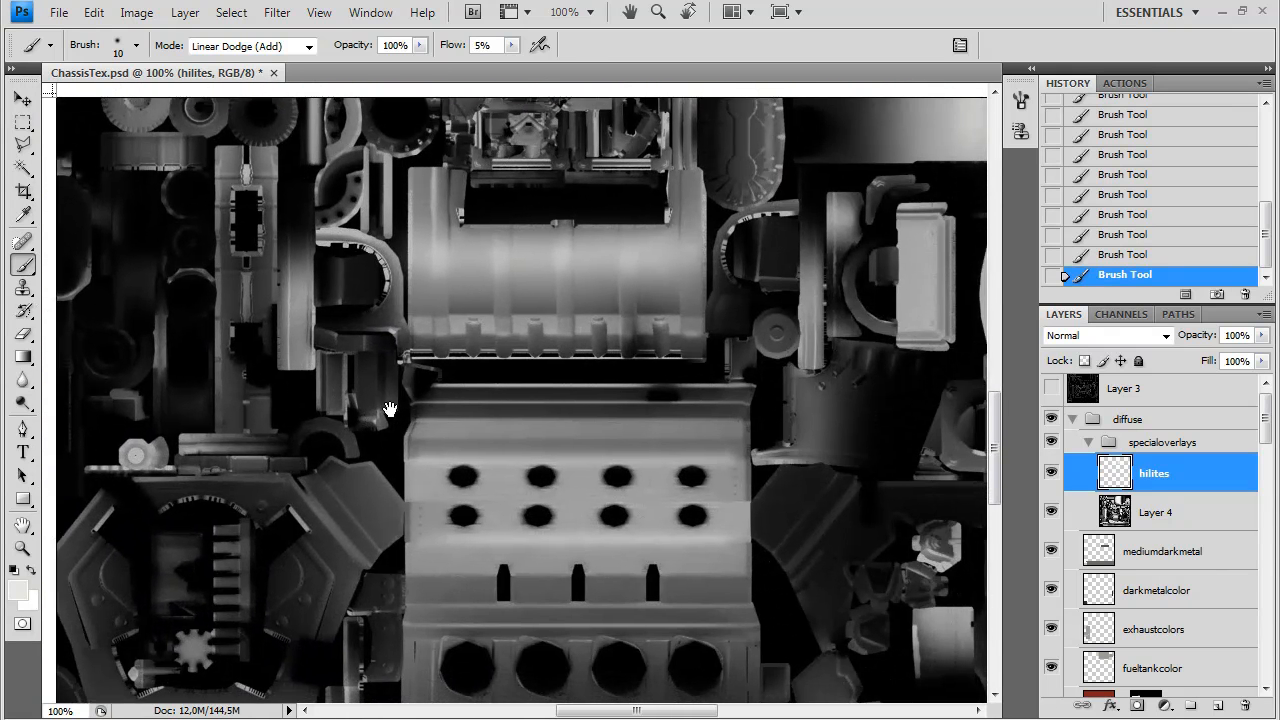
Paint thin highlights along the edges of the engine block's valve cover with the 10 px brush
mouse_move(417, 413)
mouse_down()
mouse_move(509, 366)
mouse_move(477, 400)
mouse_move(470, 390)
mouse_move(484, 423)
mouse_up()
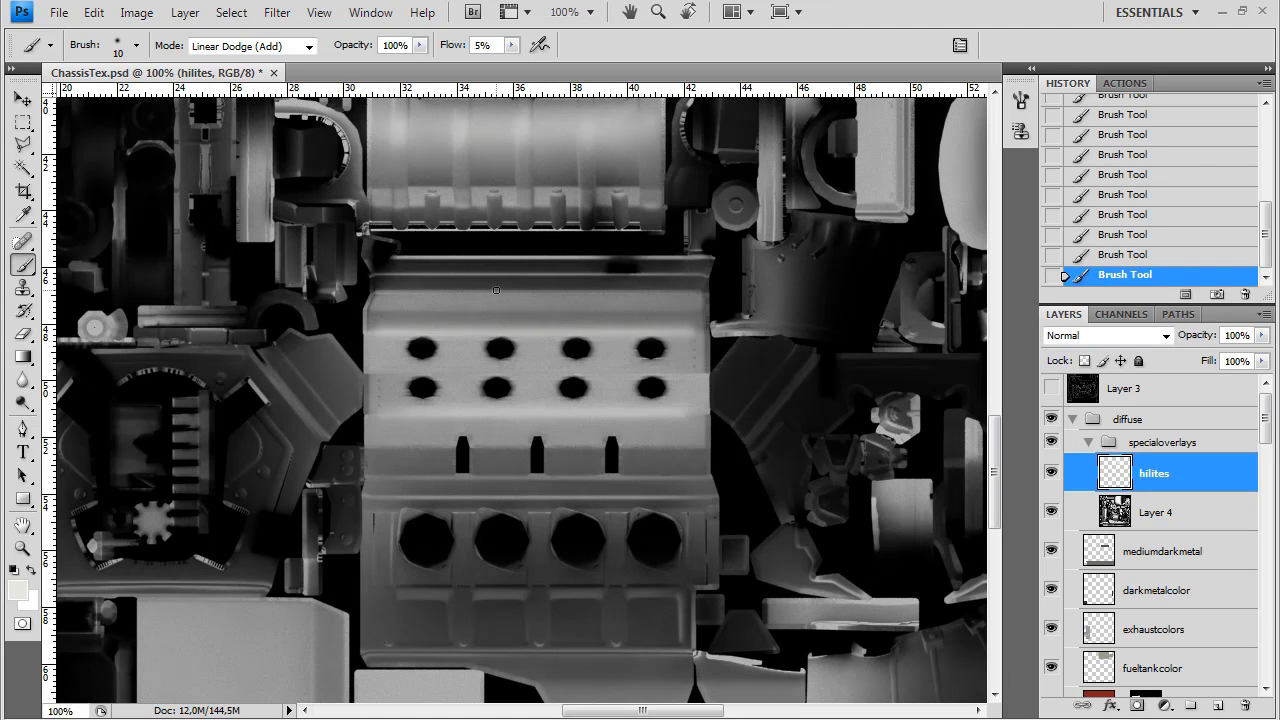
drag(621, 301, 530, 365)
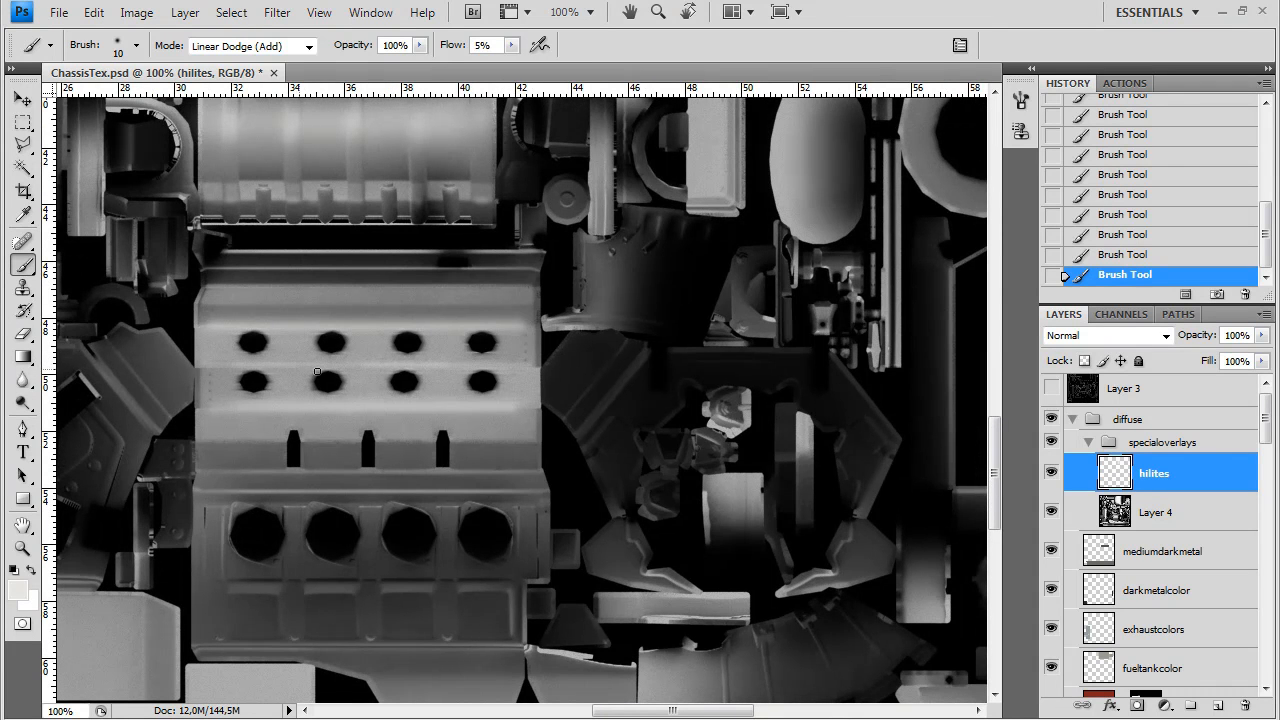
Set the foreground colour to the pale bluish white f6fcfd for the exhaust highlights
drag(549, 364, 525, 530)
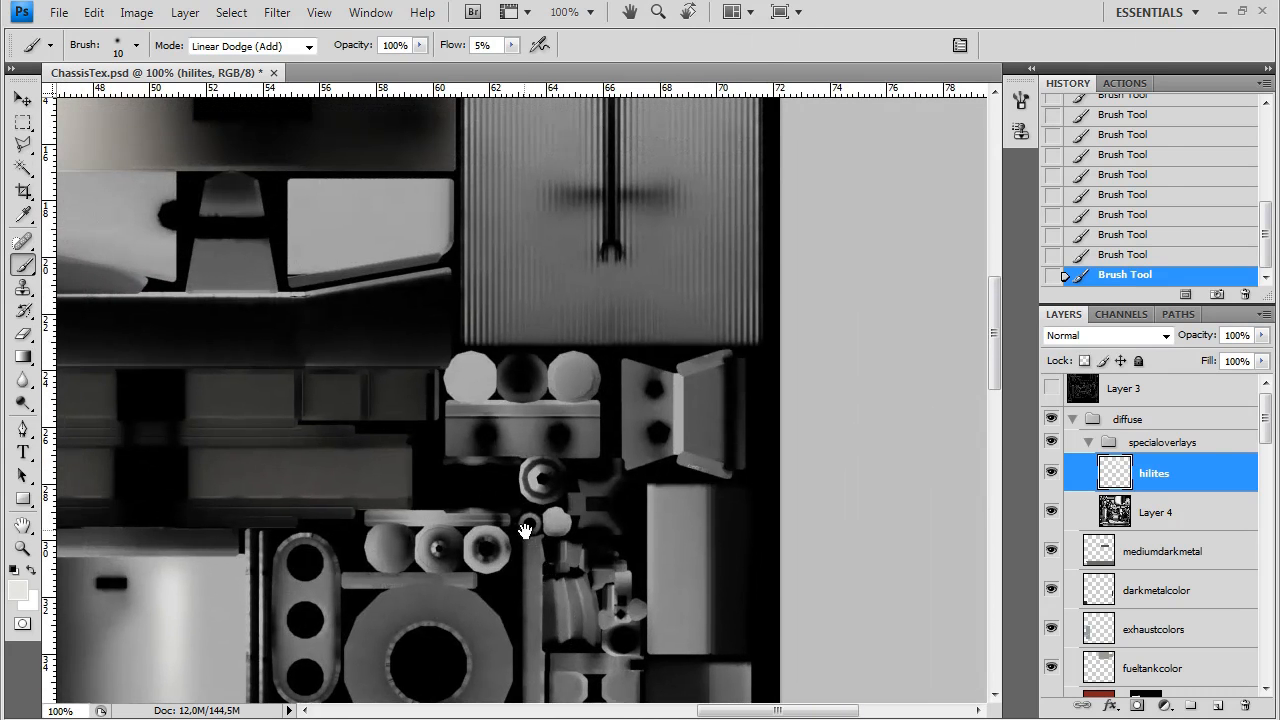
mouse_move(576, 362)
mouse_down()
mouse_move(614, 543)
mouse_move(634, 414)
mouse_move(723, 363)
mouse_move(559, 417)
mouse_move(549, 349)
mouse_move(500, 378)
mouse_up()
right_click(500, 378)
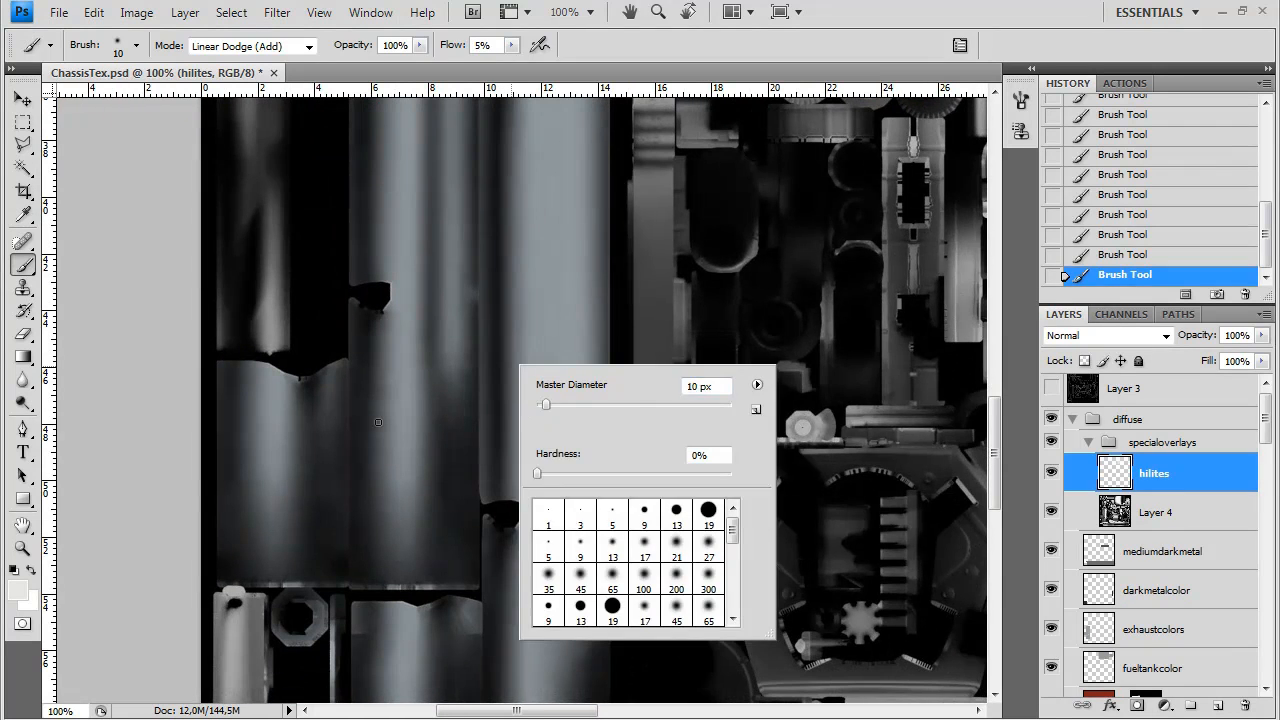
click(18, 591)
click(581, 264)
click(860, 381)
click(588, 266)
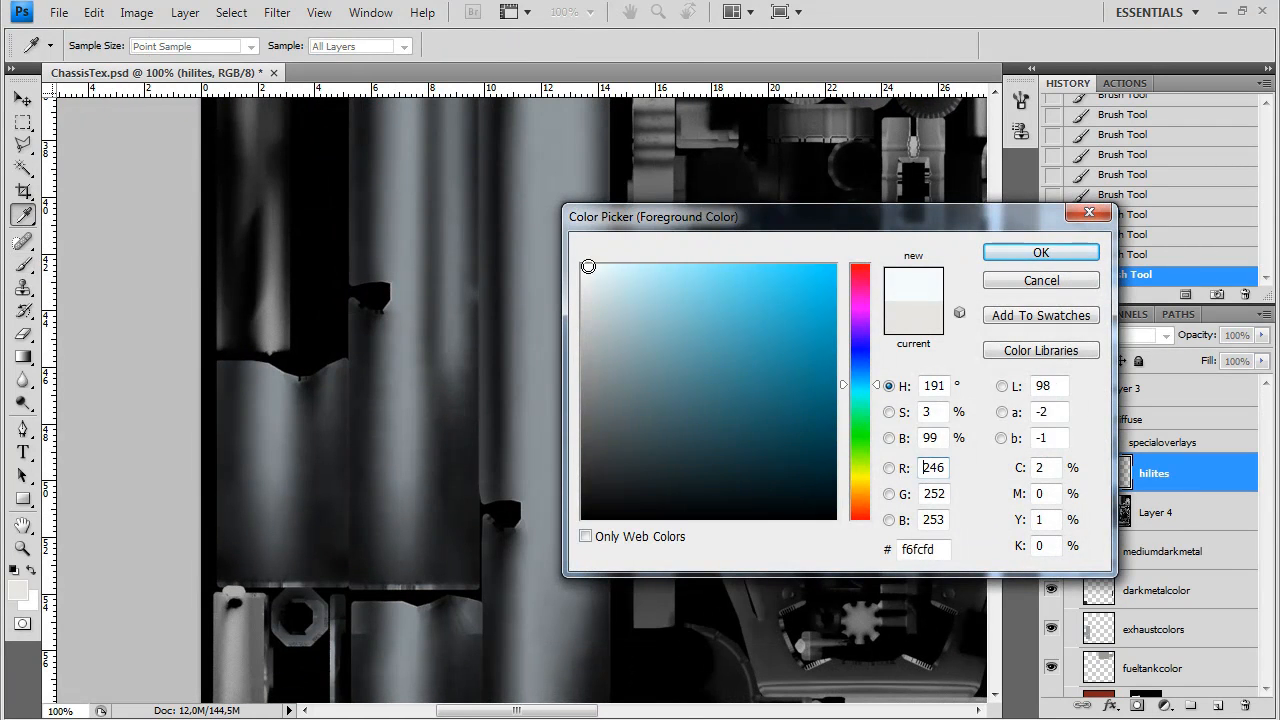
click(1041, 252)
Set the brush to 41 px and paint a highlight down the upper part of the tallest blue-grey exhaust pipe
right_click(546, 317)
drag(580, 363, 592, 364)
key(space)
click(500, 346)
click(634, 287)
mouse_move(608, 243)
mouse_down()
mouse_move(542, 456)
mouse_move(475, 341)
mouse_up()
key(ctrl+minus)
right_click(525, 370)
text(41)
key(Return)
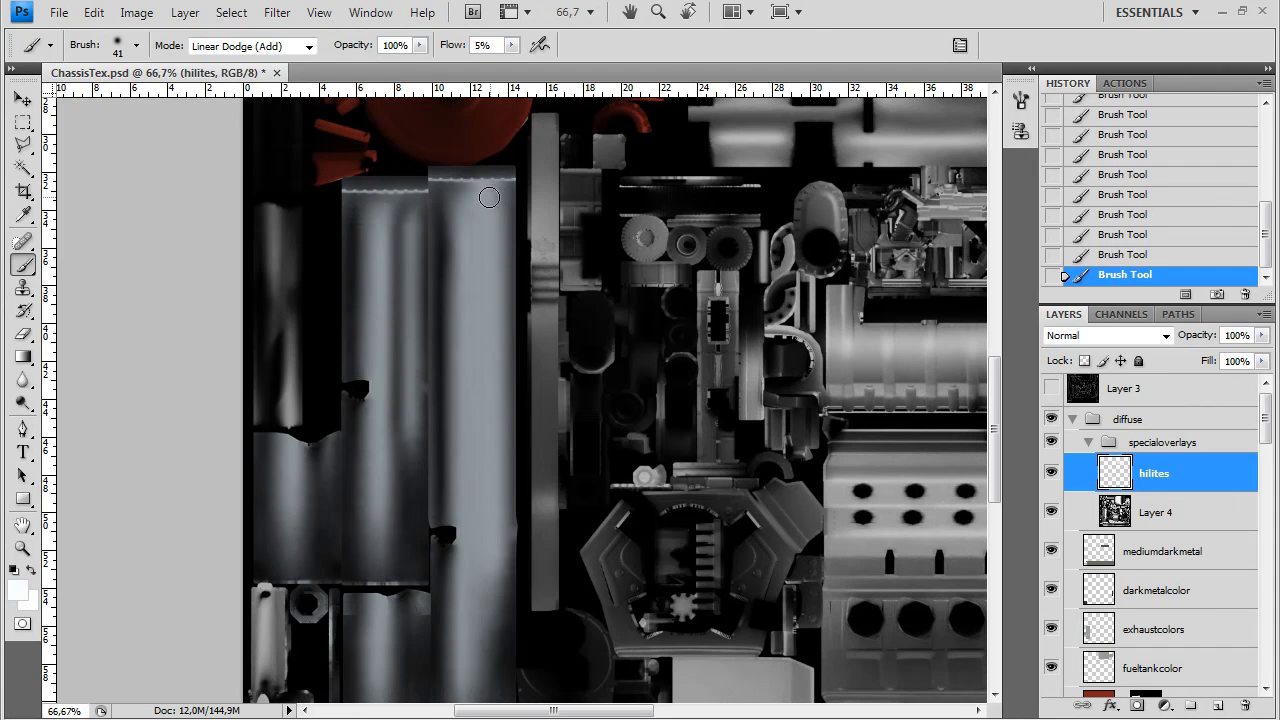
mouse_move(479, 225)
mouse_down()
mouse_move(470, 544)
mouse_move(476, 216)
mouse_up()
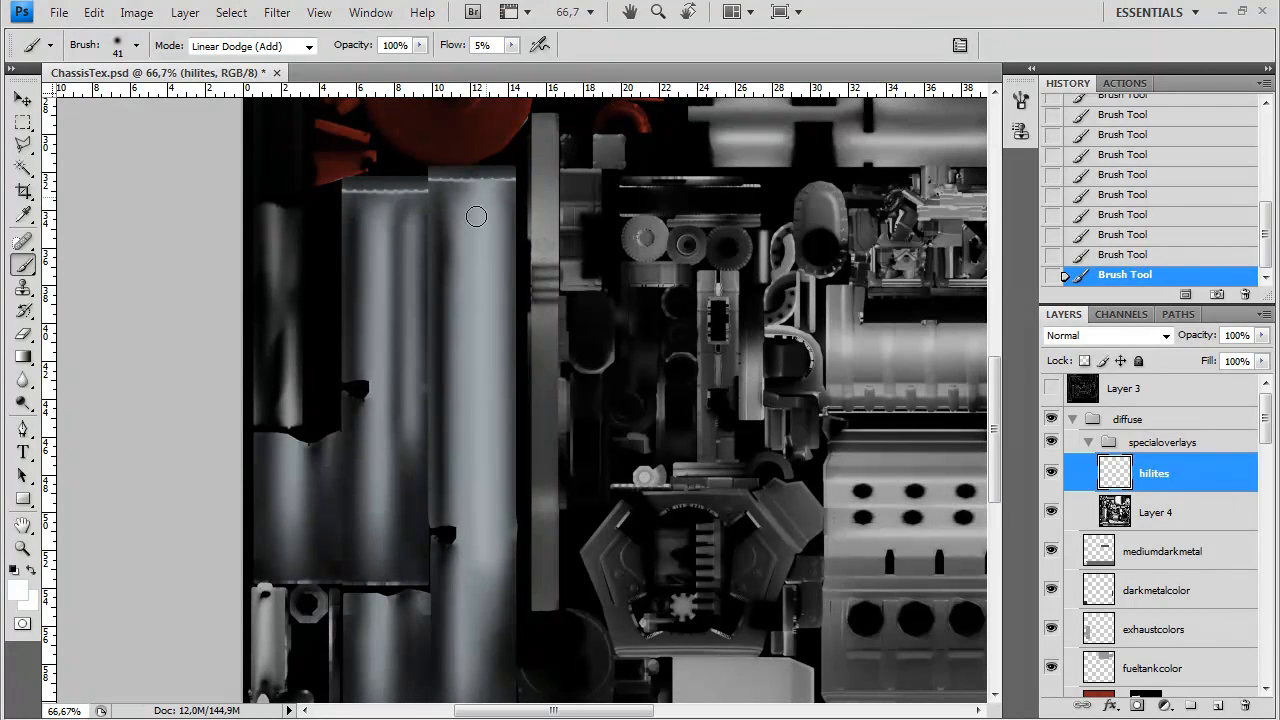
Paint vertical highlights along the other blue-grey exhaust pipes and their lower sections
drag(374, 231, 379, 256)
drag(375, 449, 373, 538)
mouse_move(463, 569)
mouse_down()
mouse_move(450, 431)
mouse_move(449, 553)
mouse_up()
drag(362, 478, 368, 575)
mouse_move(278, 324)
mouse_down()
mouse_move(277, 396)
mouse_move(278, 375)
mouse_up()
drag(341, 505, 362, 712)
drag(336, 502, 331, 400)
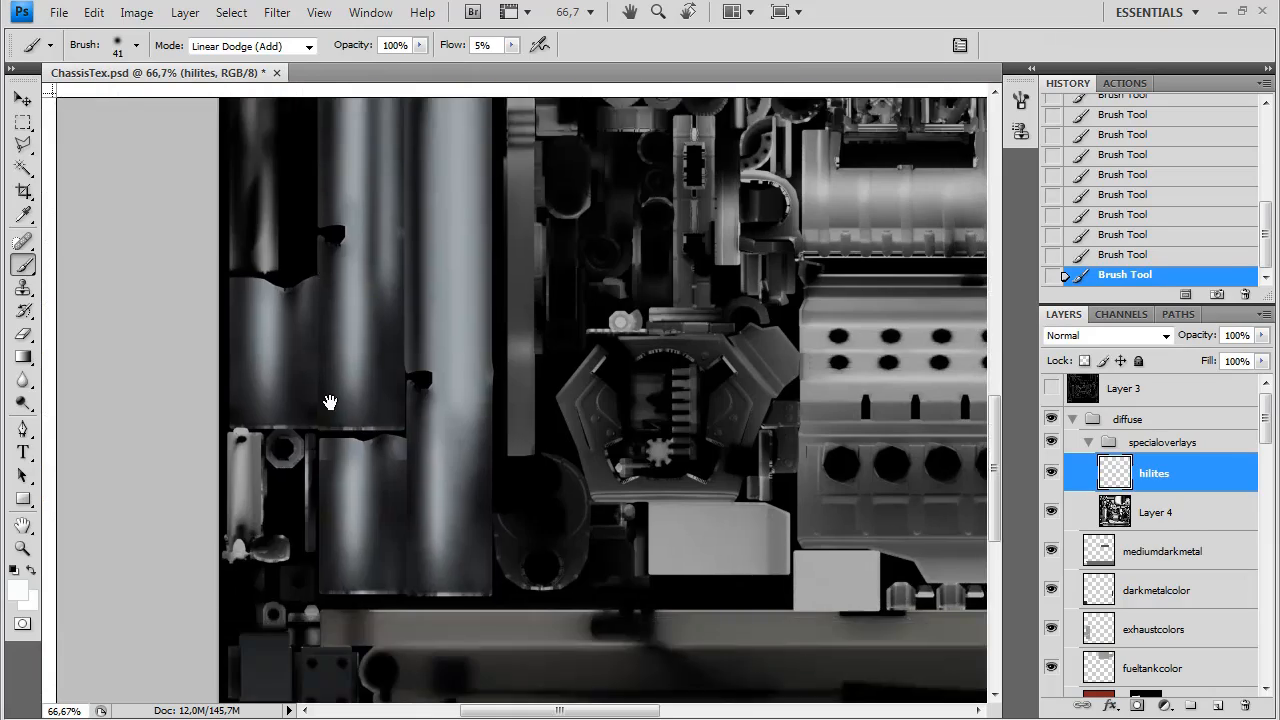
Save a Targa copy of the texture over ChassisDiffuse.tga in the img folder
drag(420, 500, 289, 463)
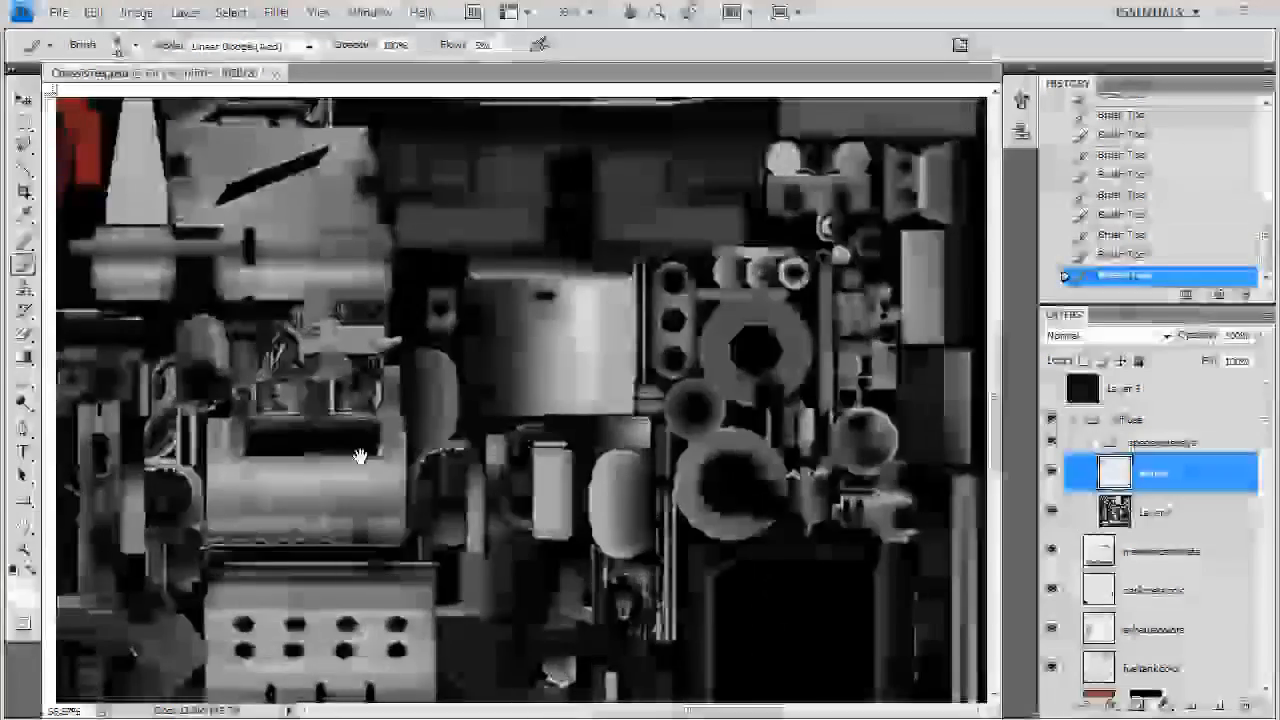
mouse_move(360, 456)
mouse_down()
mouse_move(491, 543)
mouse_move(521, 438)
mouse_up()
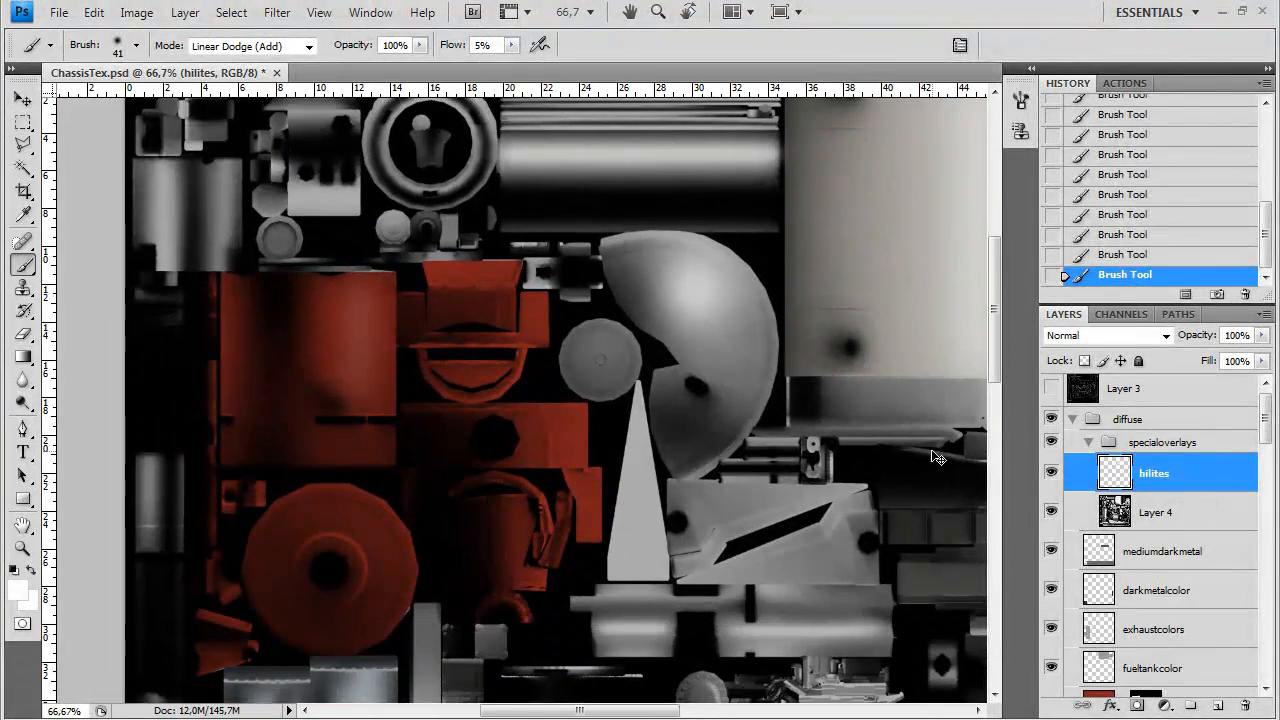
key(ctrl+shift+s)
click(626, 468)
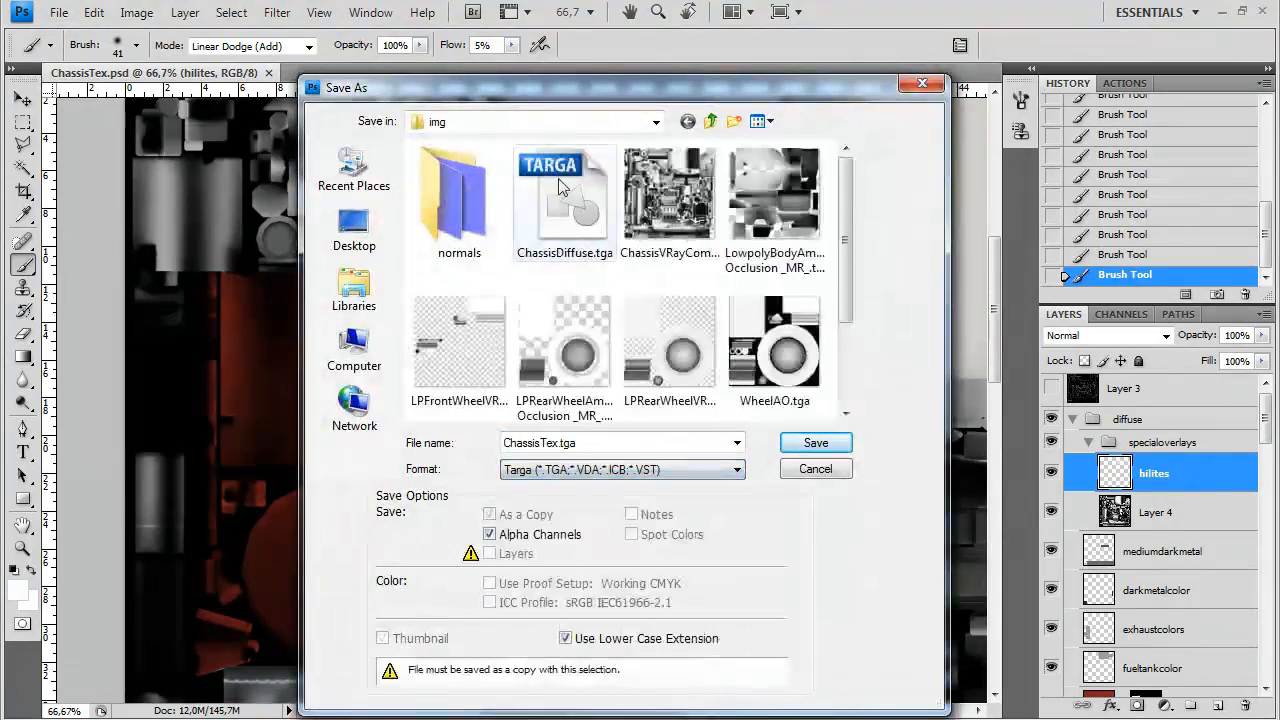
key(Return)
key(Return)
key(Return)
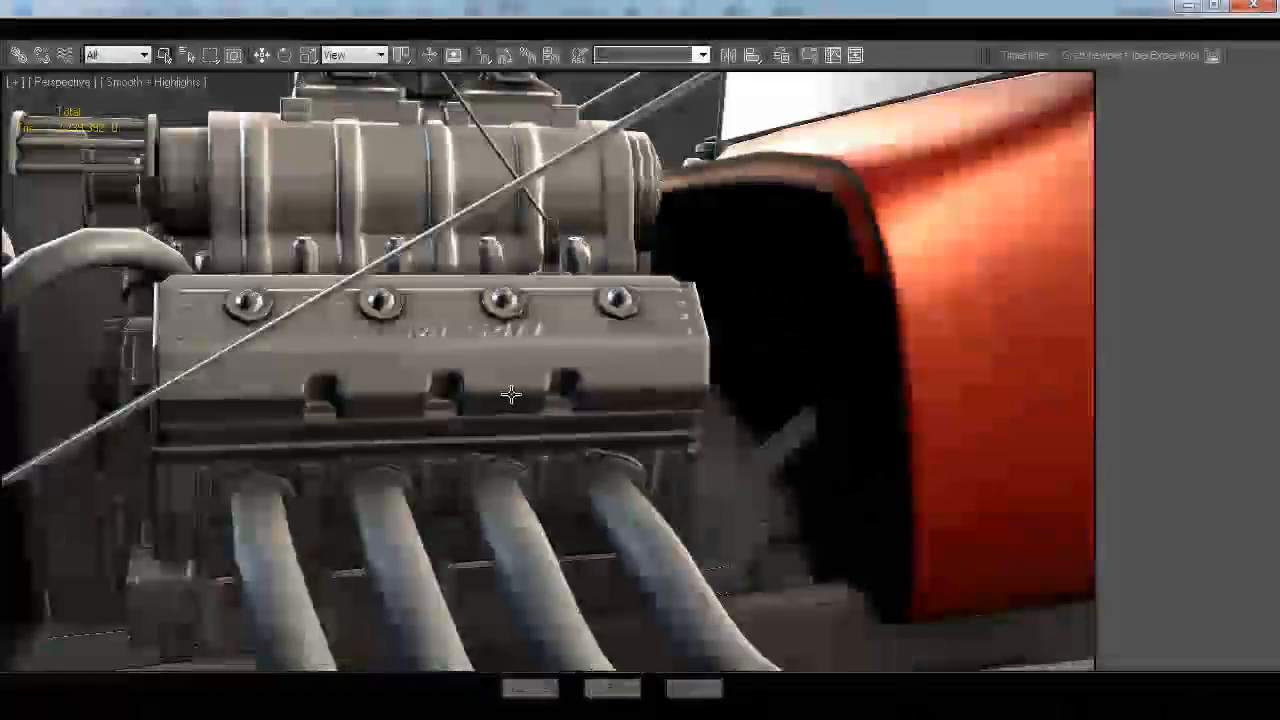
Switch to 3ds Max and examine the new highlights on the hot rod's engine, exhaust pipes and chassis
scroll(510, 395, down, 5)
scroll(508, 369, up, 8)
drag(476, 365, 640, 380)
scroll(511, 383, down, 5)
scroll(551, 183, up, 5)
drag(530, 575, 535, 348)
scroll(529, 369, down, 3)
scroll(535, 348, down, 3)
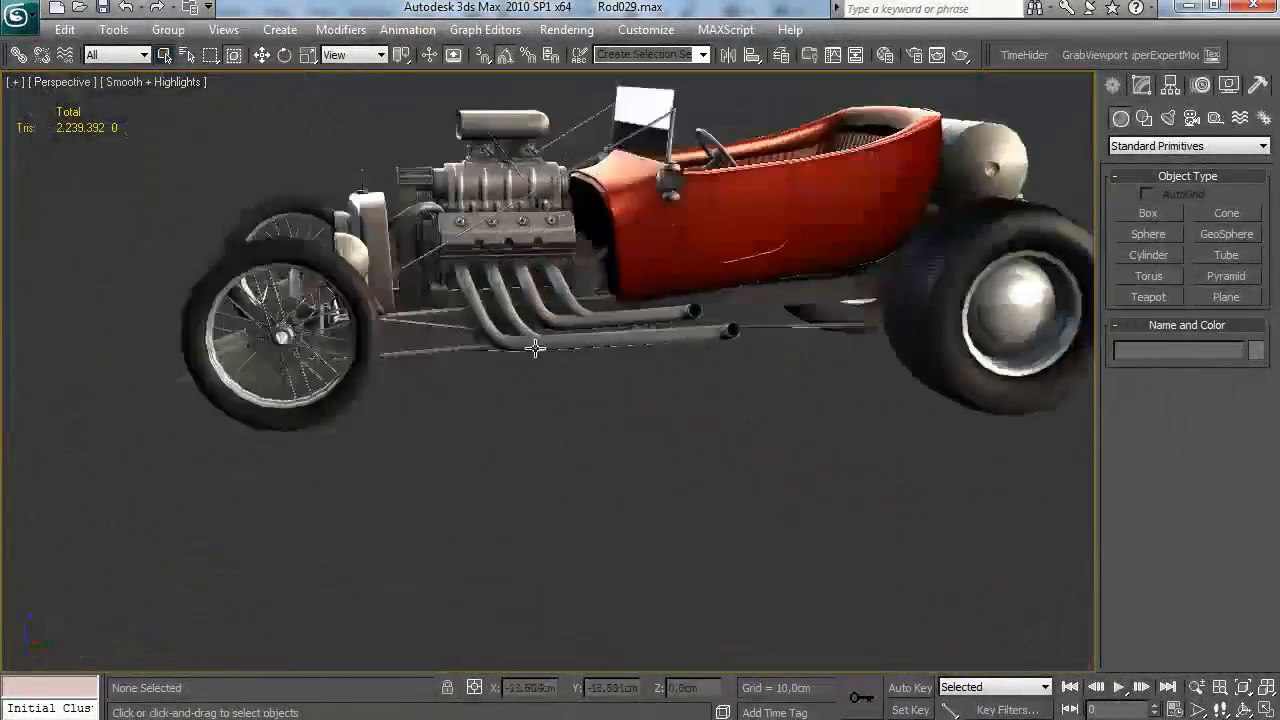
scroll(481, 390, down, 3)
scroll(481, 390, down, 3)
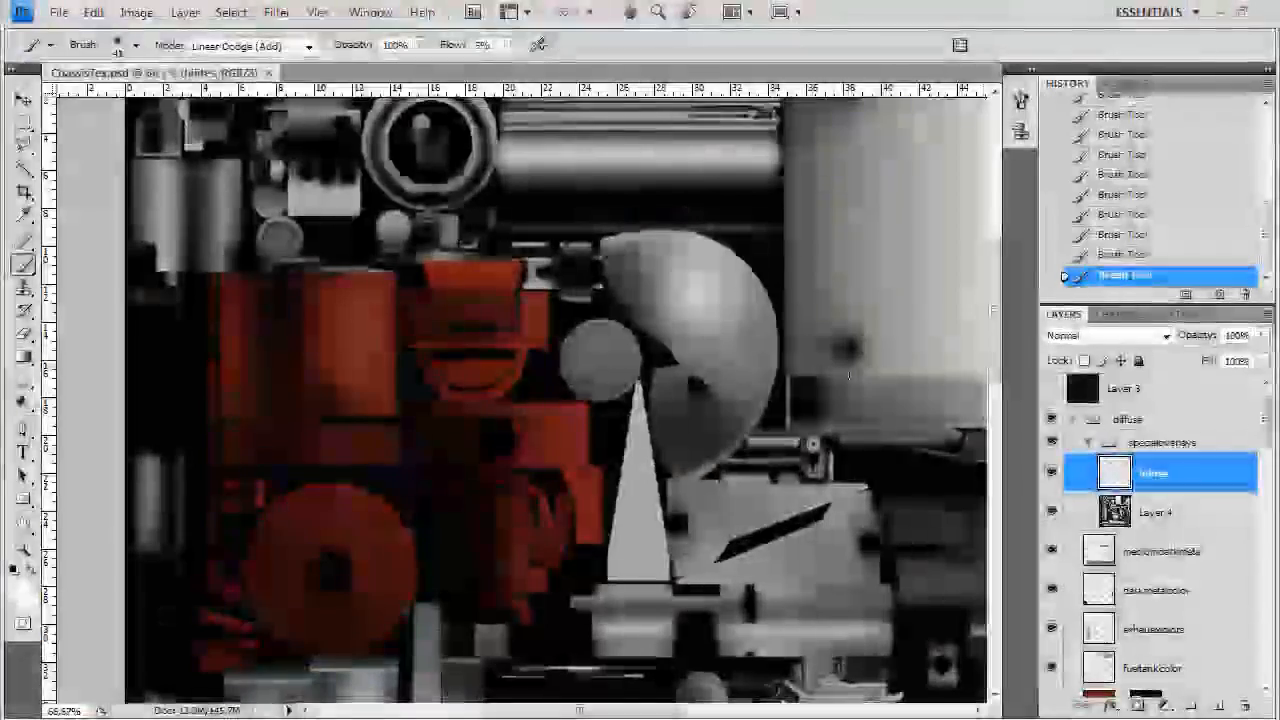
Switch to Photoshop, select the darkmetalcolor layer and set the background colour to the sampled dark metal grey 1e1e1f
scroll(1163, 514, down, 3)
scroll(1160, 514, up, 1)
click(1159, 514)
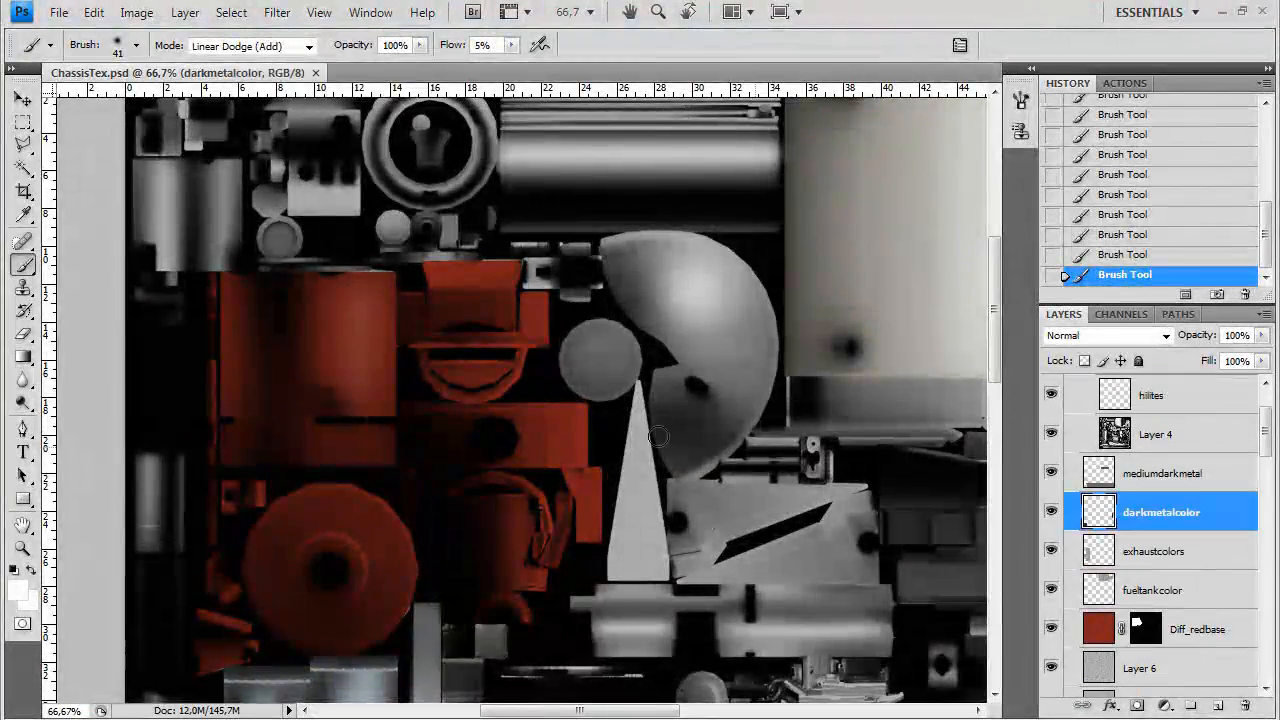
drag(130, 695, 288, 303)
drag(607, 563, 623, 200)
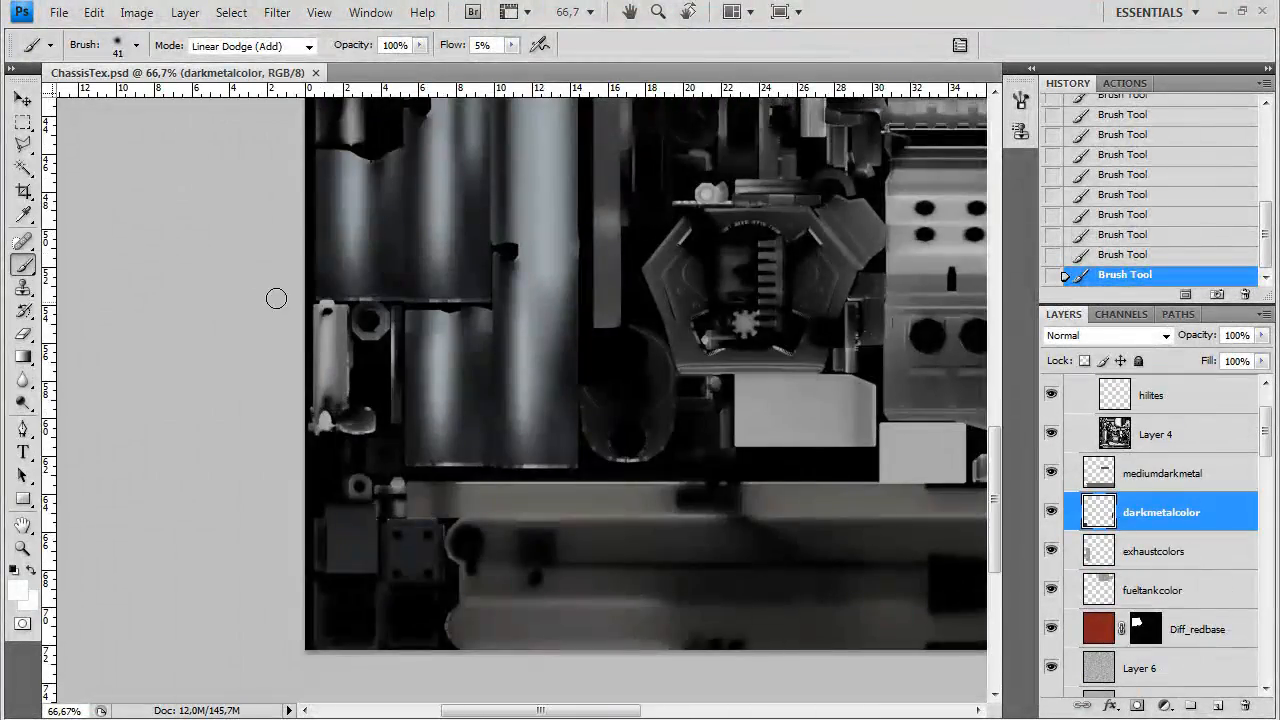
click(29, 604)
click(392, 550)
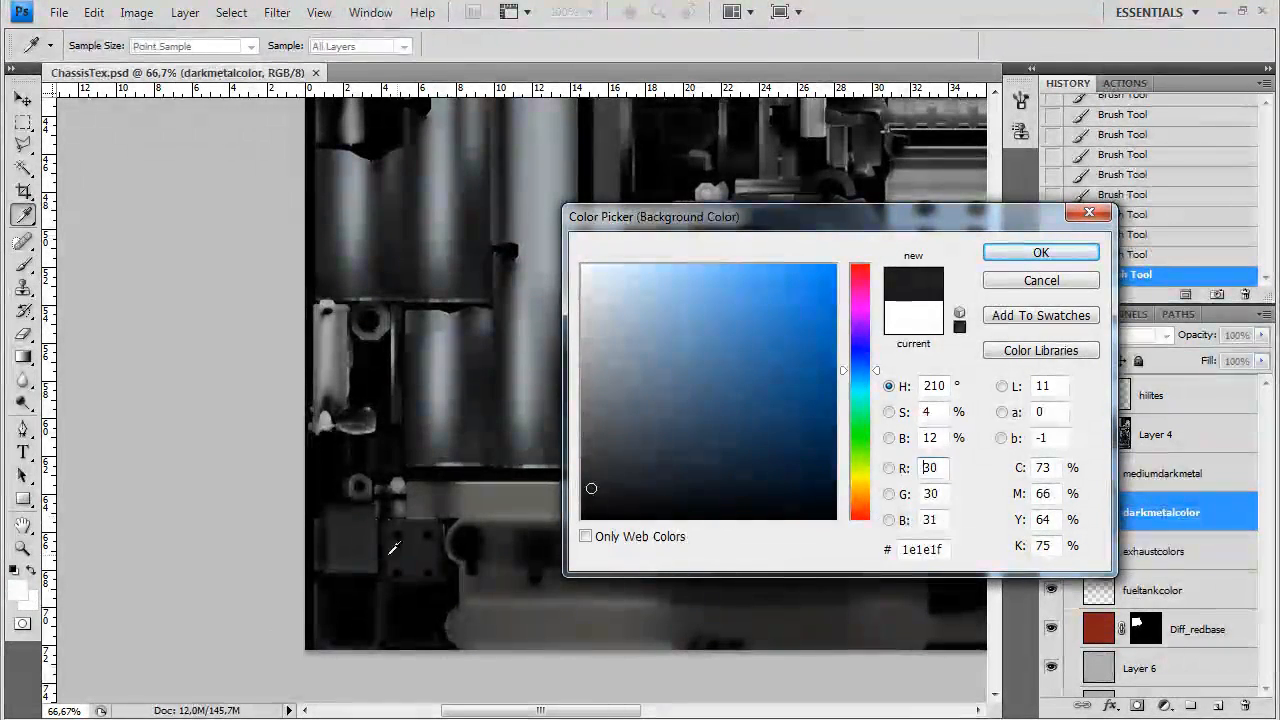
click(1041, 253)
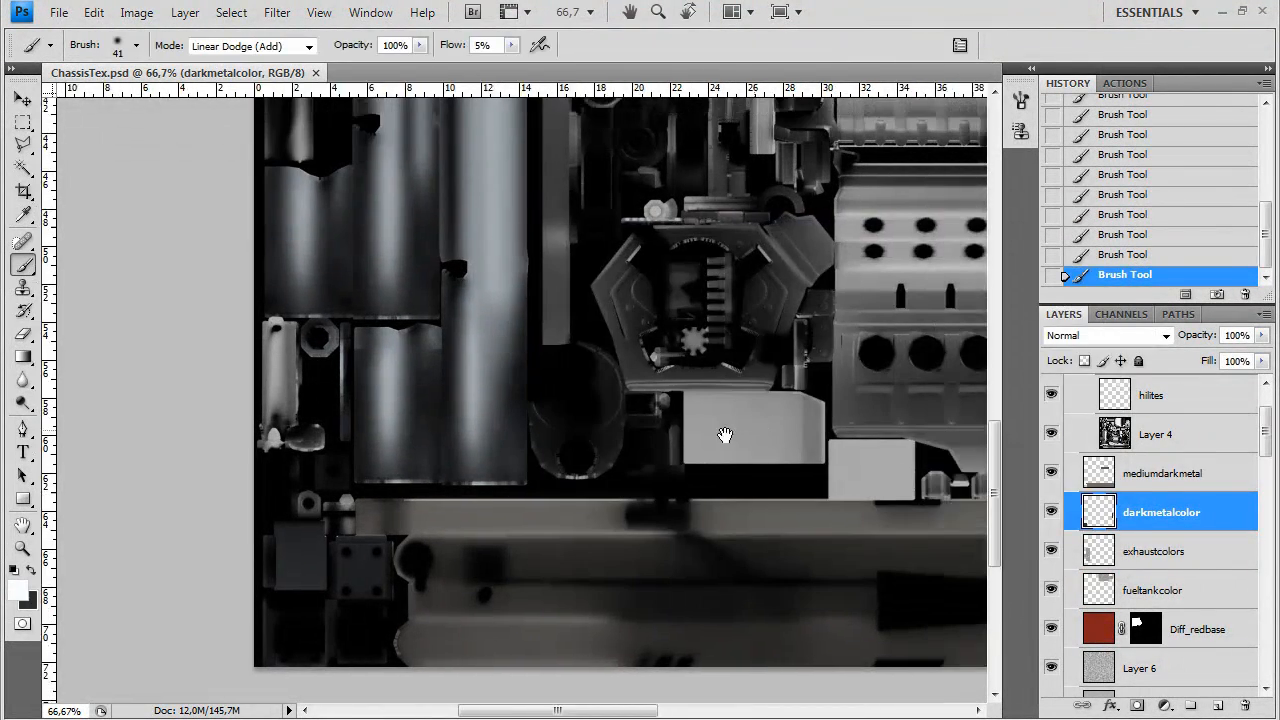
Load the outline of the small mechanical parts in the texture's upper-left area and fill it with dark grey on darkmetalcolor
scroll(1094, 432, down, 5)
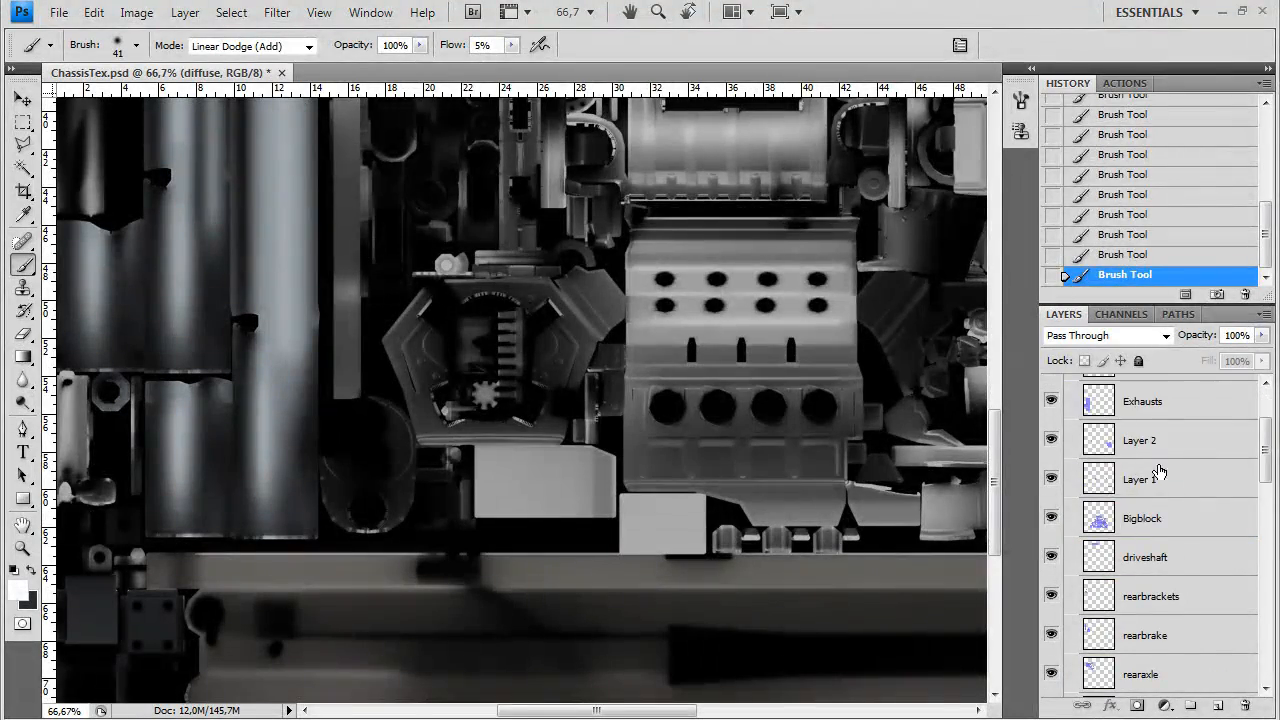
ctrl+click(1113, 558)
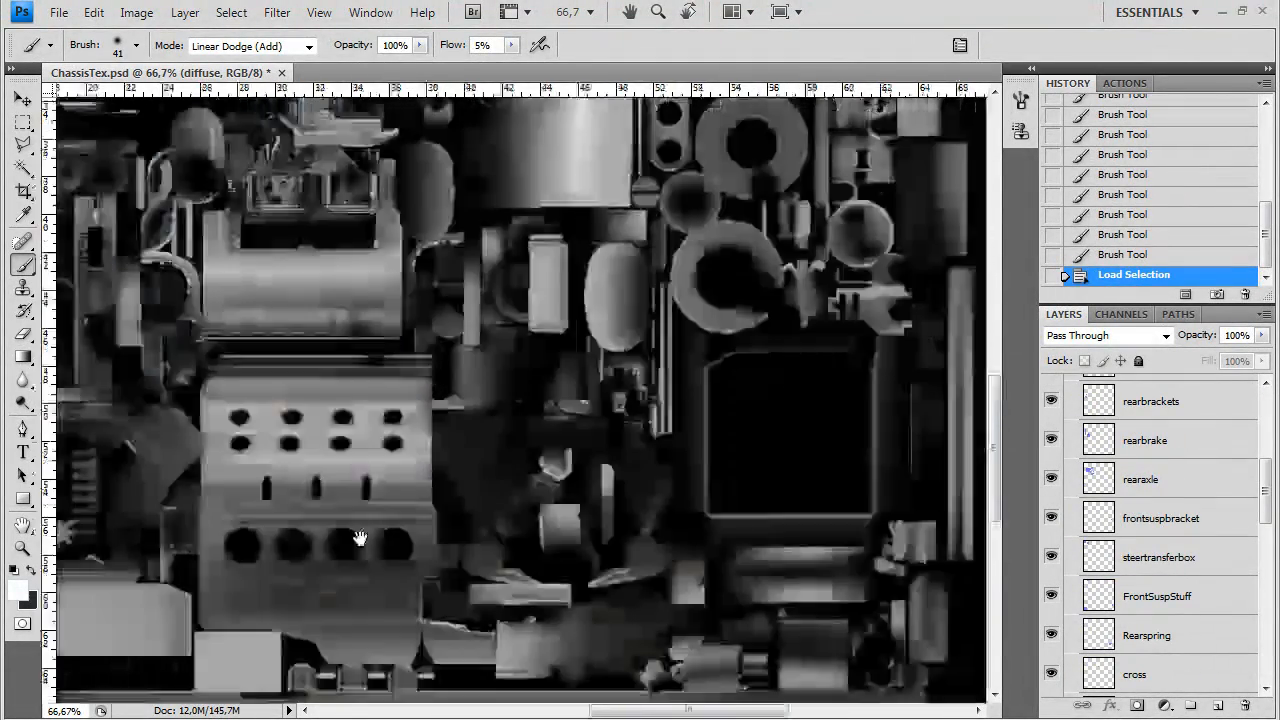
scroll(658, 338, down, 3)
drag(658, 338, 562, 533)
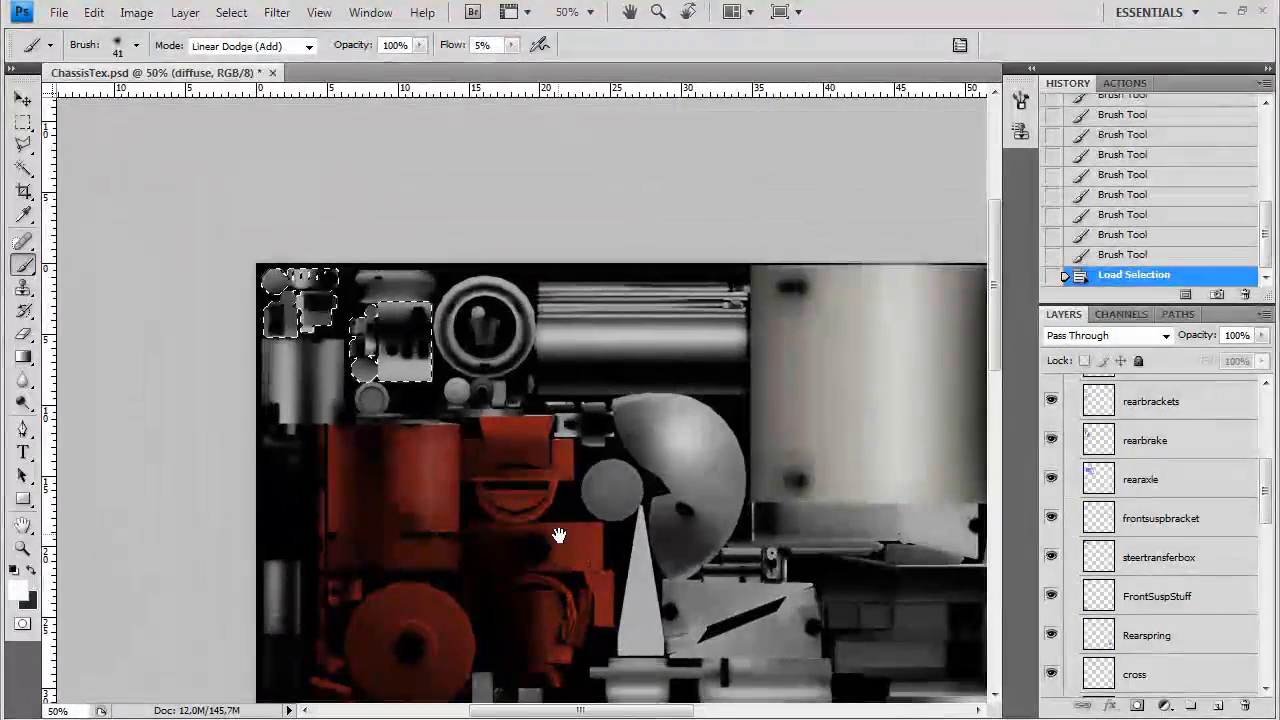
scroll(1100, 486, up, 5)
click(1070, 425)
scroll(1070, 425, down, 3)
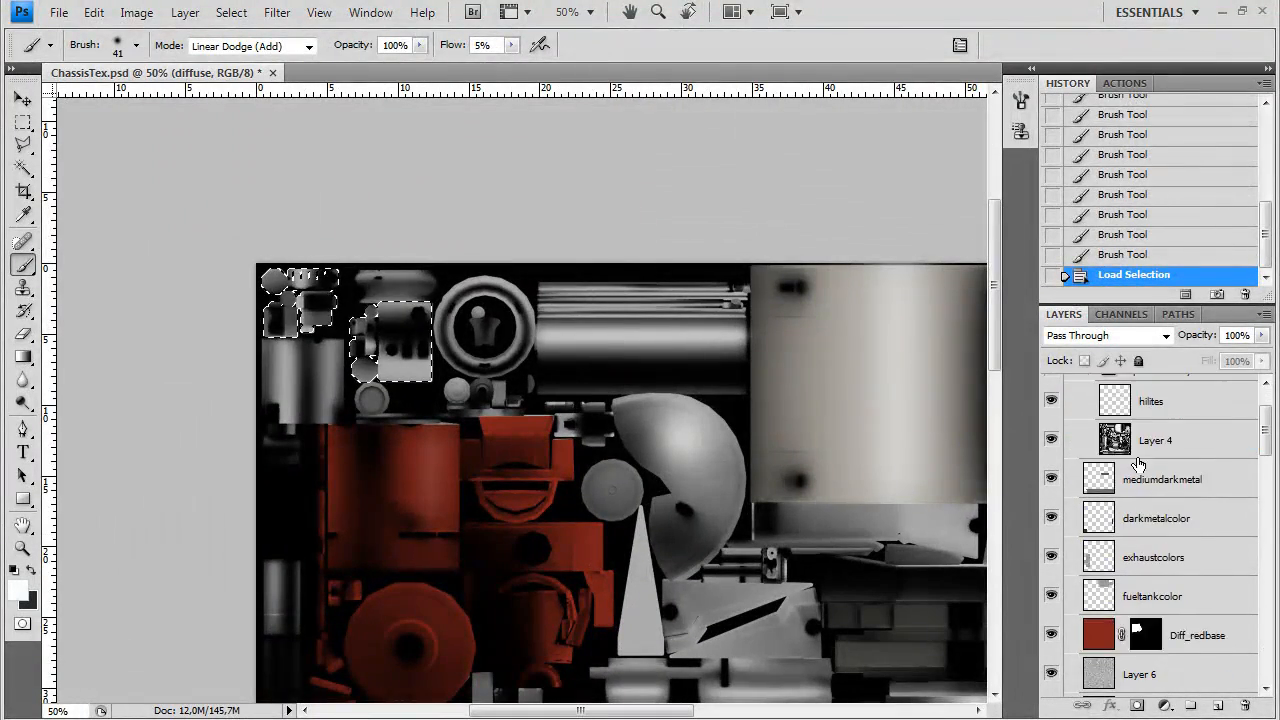
click(1100, 480)
key(ctrl+BackSpace)
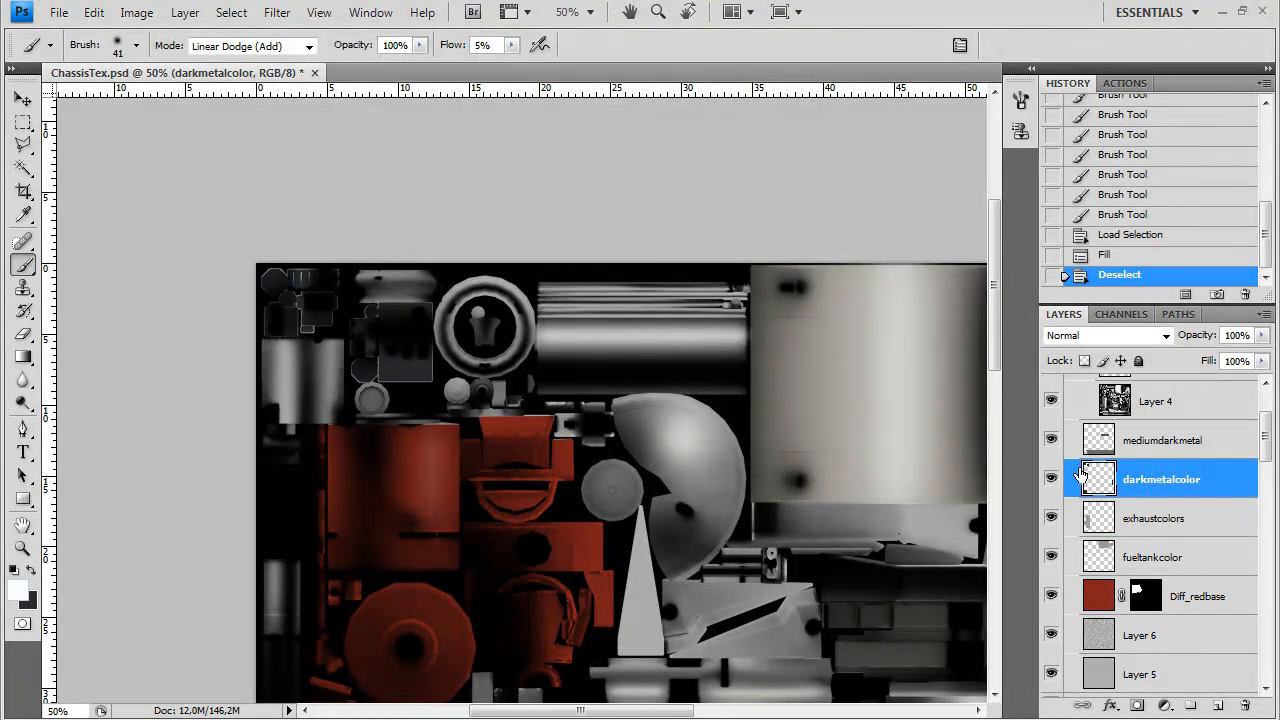
Select the small mechanical parts block in the texture's upper-left corner with a rectangle and fill it with dark grey on darkmetalcolor
click(23, 125)
drag(257, 265, 352, 335)
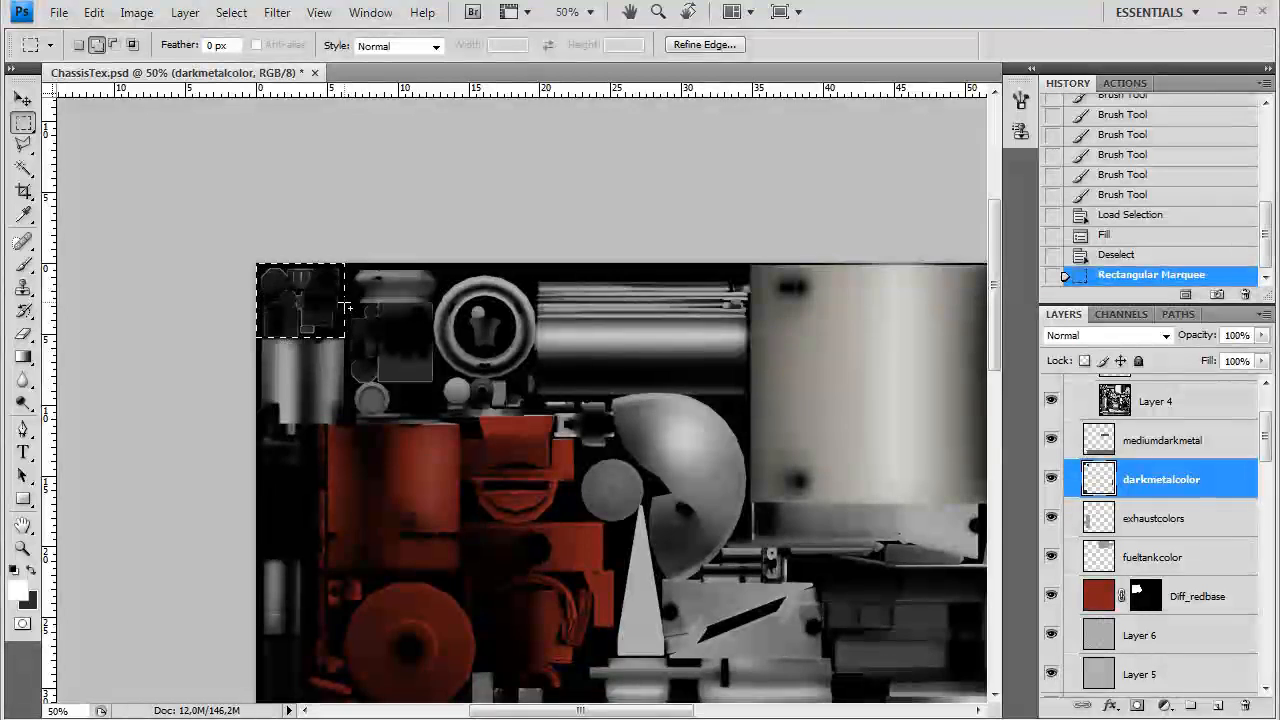
key(ctrl+BackSpace)
key(ctrl+d)
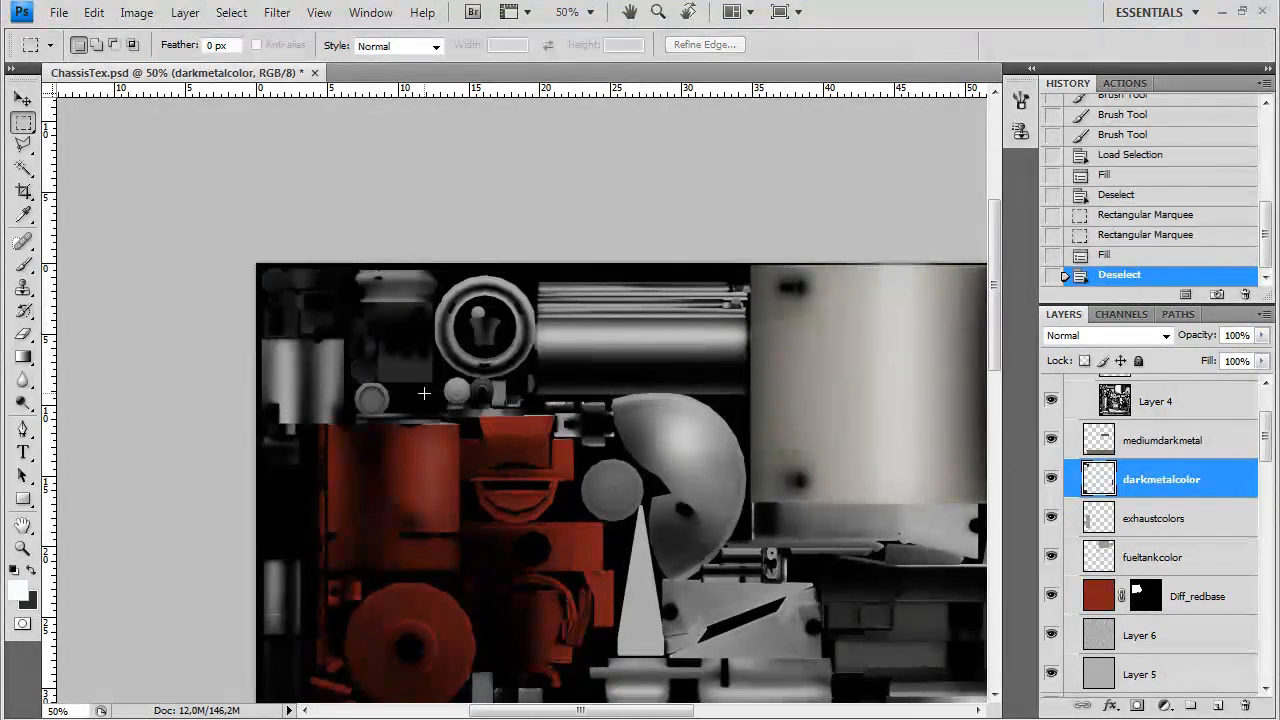
drag(876, 441, 633, 426)
drag(352, 571, 457, 506)
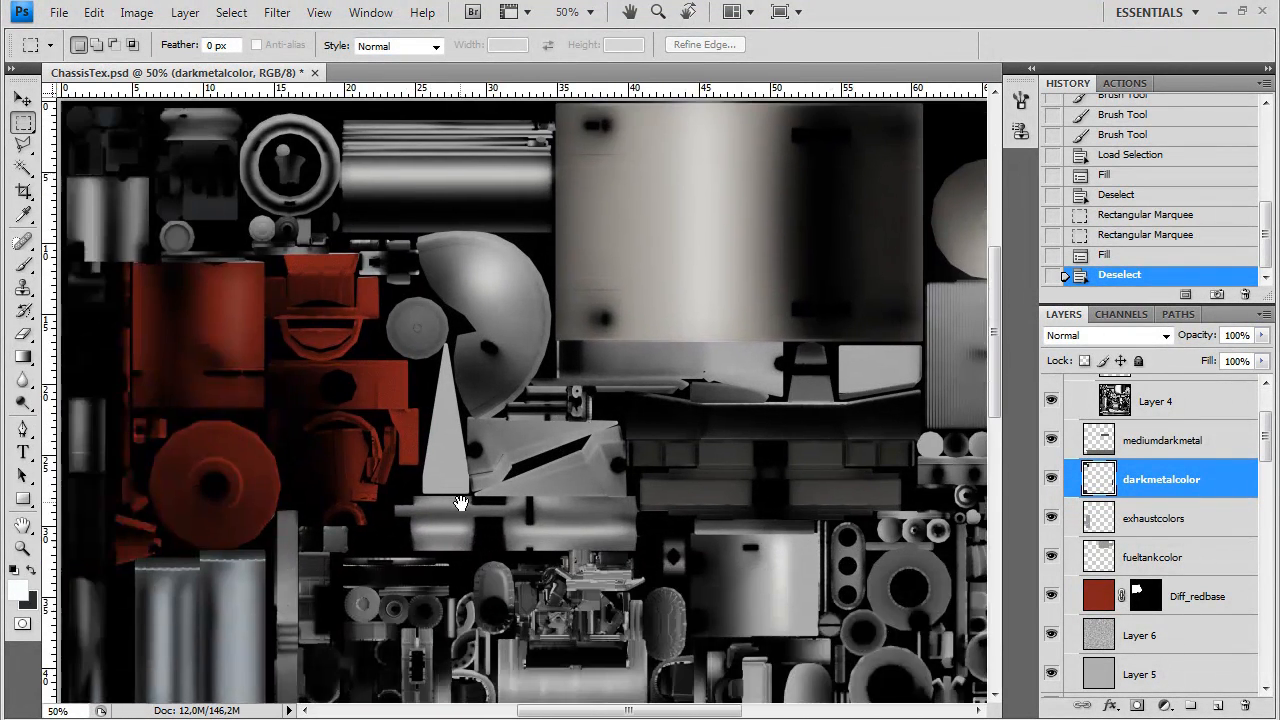
drag(386, 557, 640, 425)
click(1187, 515)
scroll(1187, 515, down, 5)
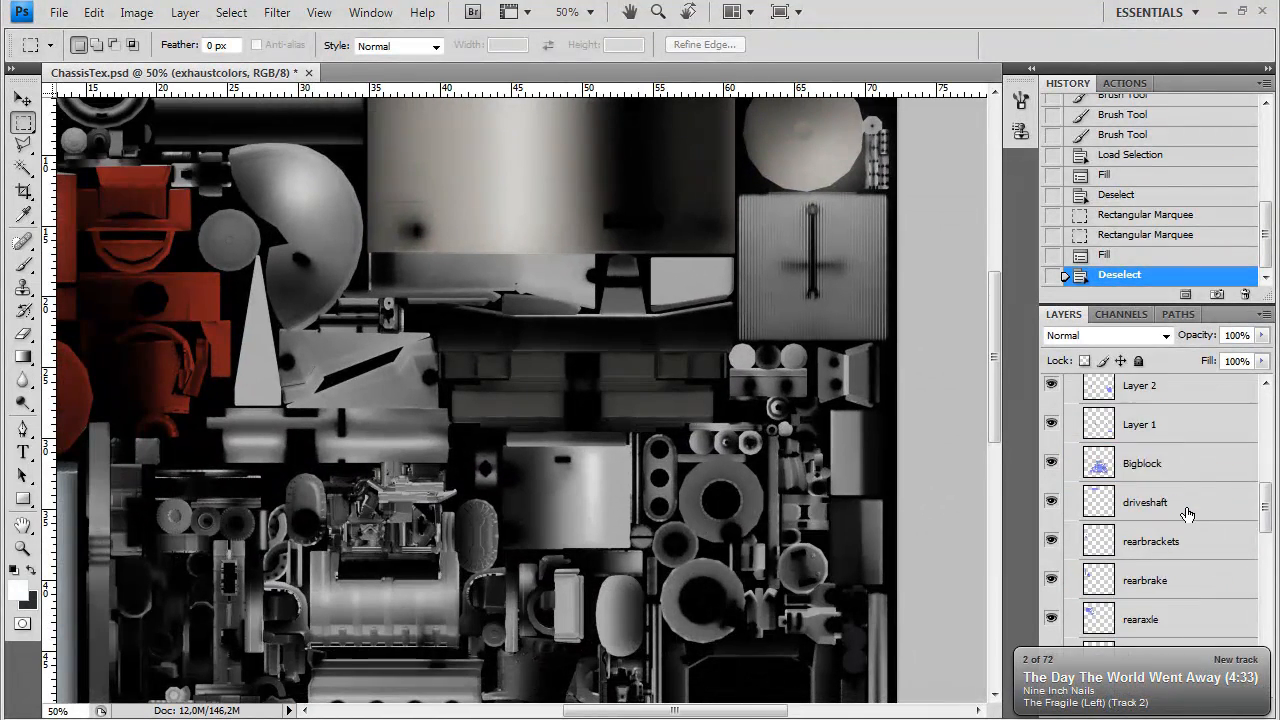
scroll(1187, 514, down, 1)
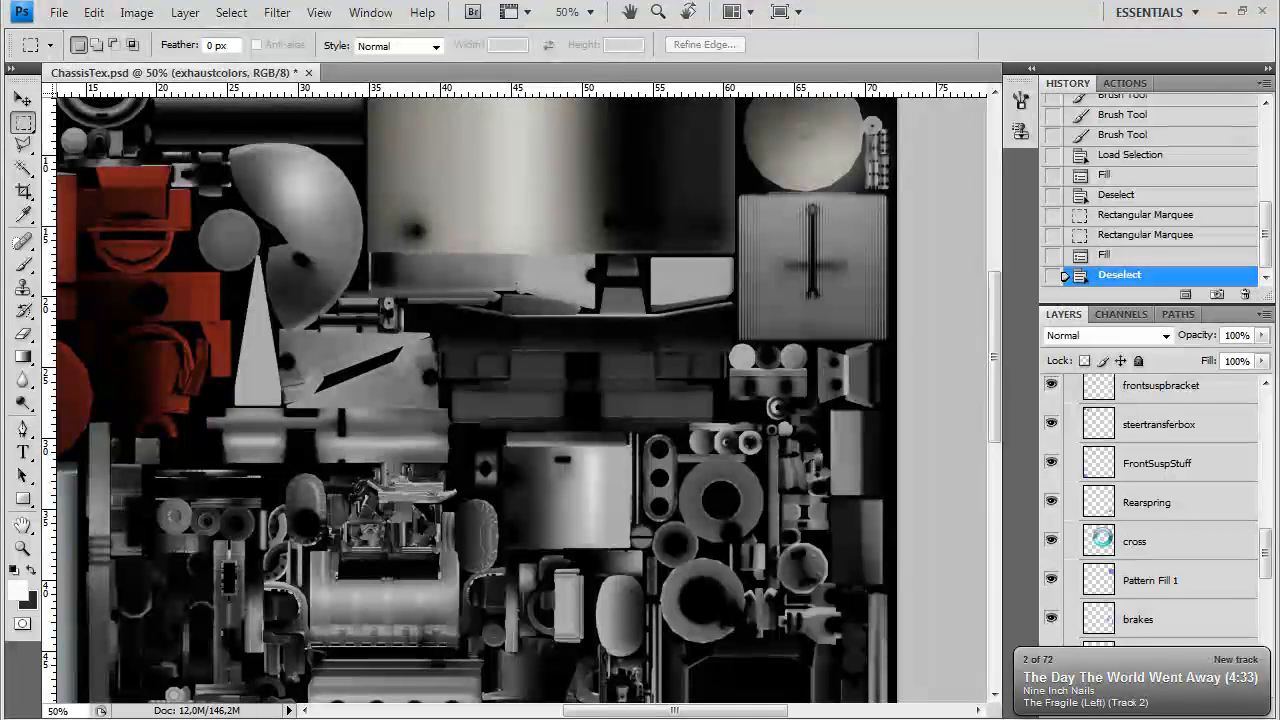
ctrl+click(1099, 541)
key(ctrl+d)
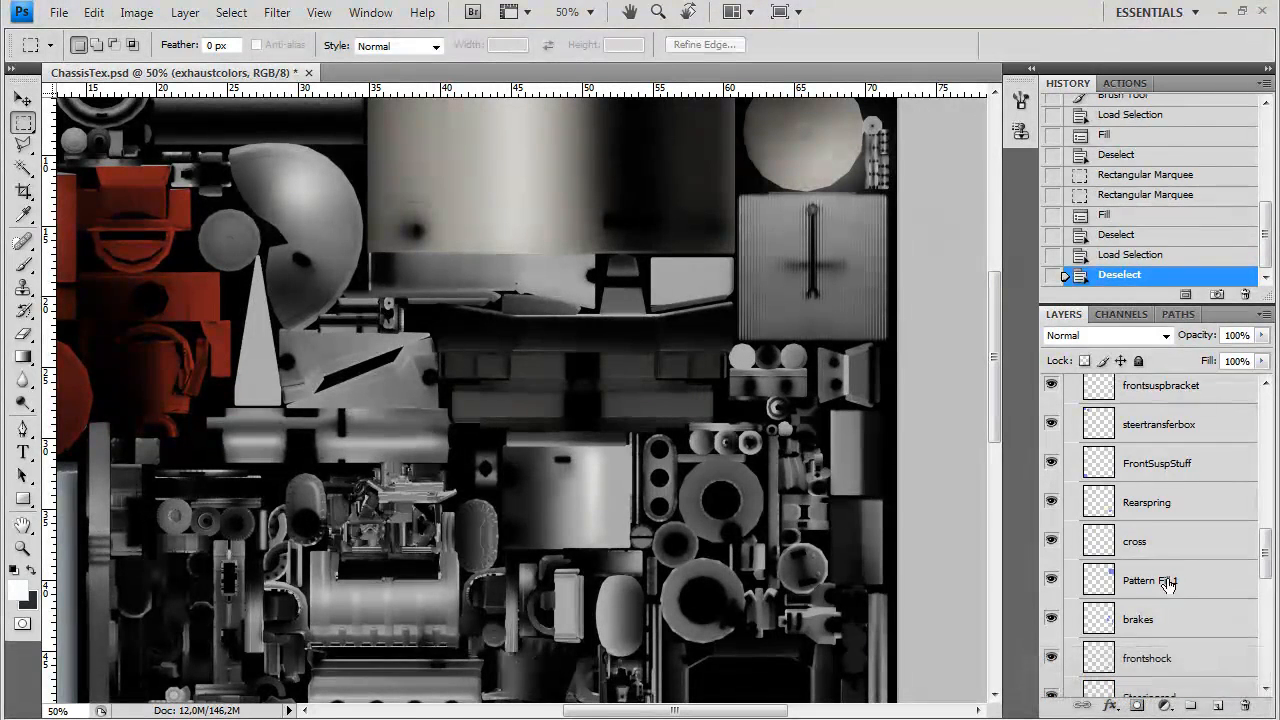
Select the frontsuspbracket layer in the normals group and load its outline as a selection
click(1148, 582)
scroll(1135, 580, up, 2)
click(1115, 470)
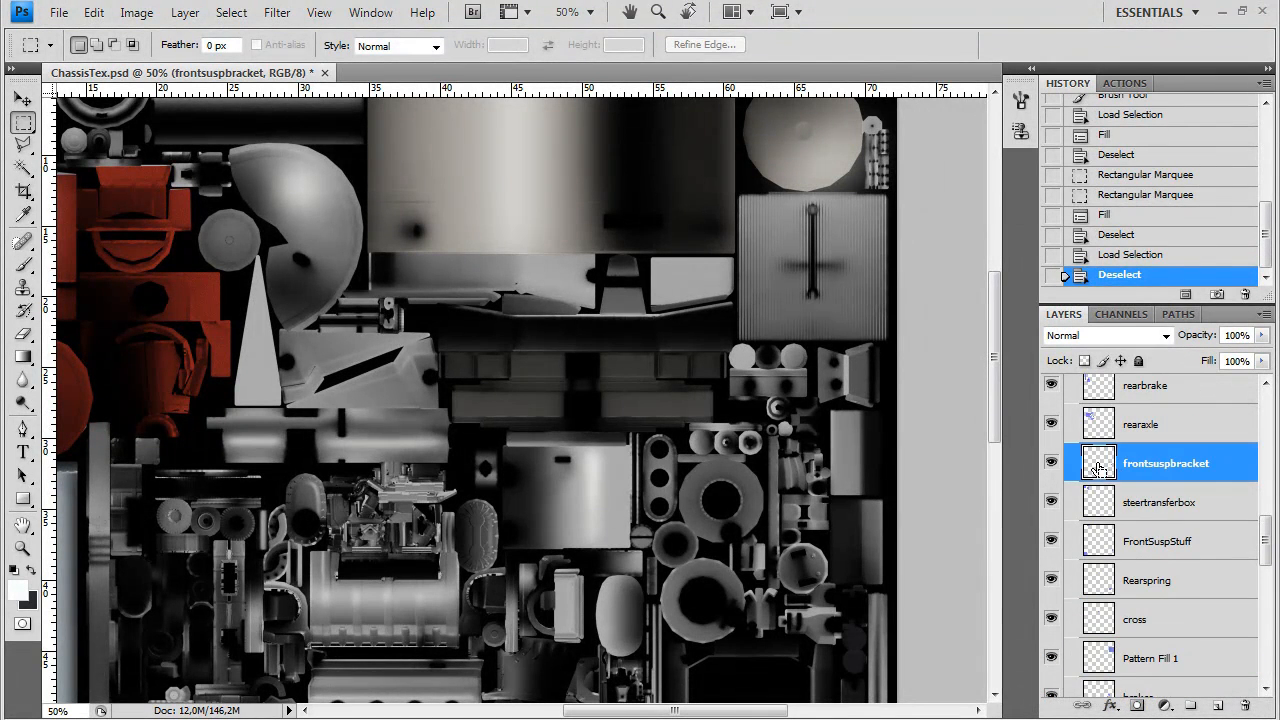
ctrl+click(1099, 463)
scroll(963, 551, down, 1)
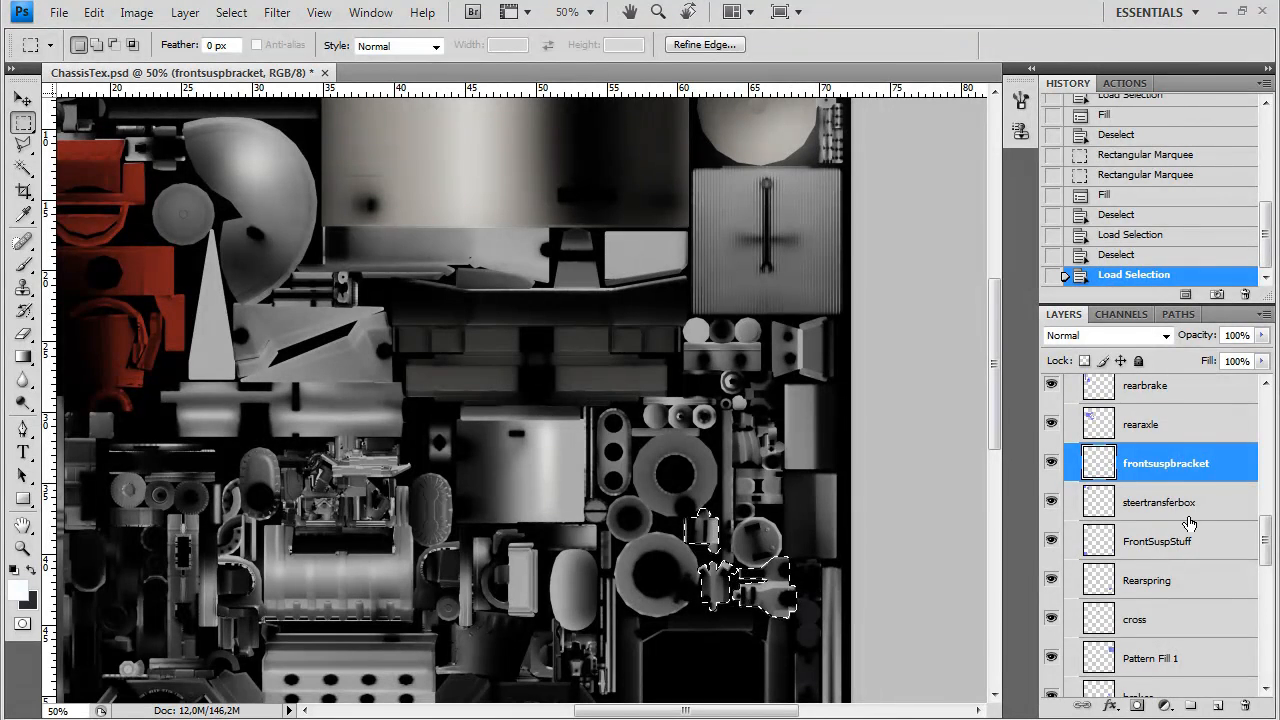
On mediumdarkmetal, fill the loaded front suspension bracket outline with the layer's own grey, sampled while the Layer 4 overlay is hidden
scroll(1195, 495, up, 4)
scroll(1170, 462, up, 8)
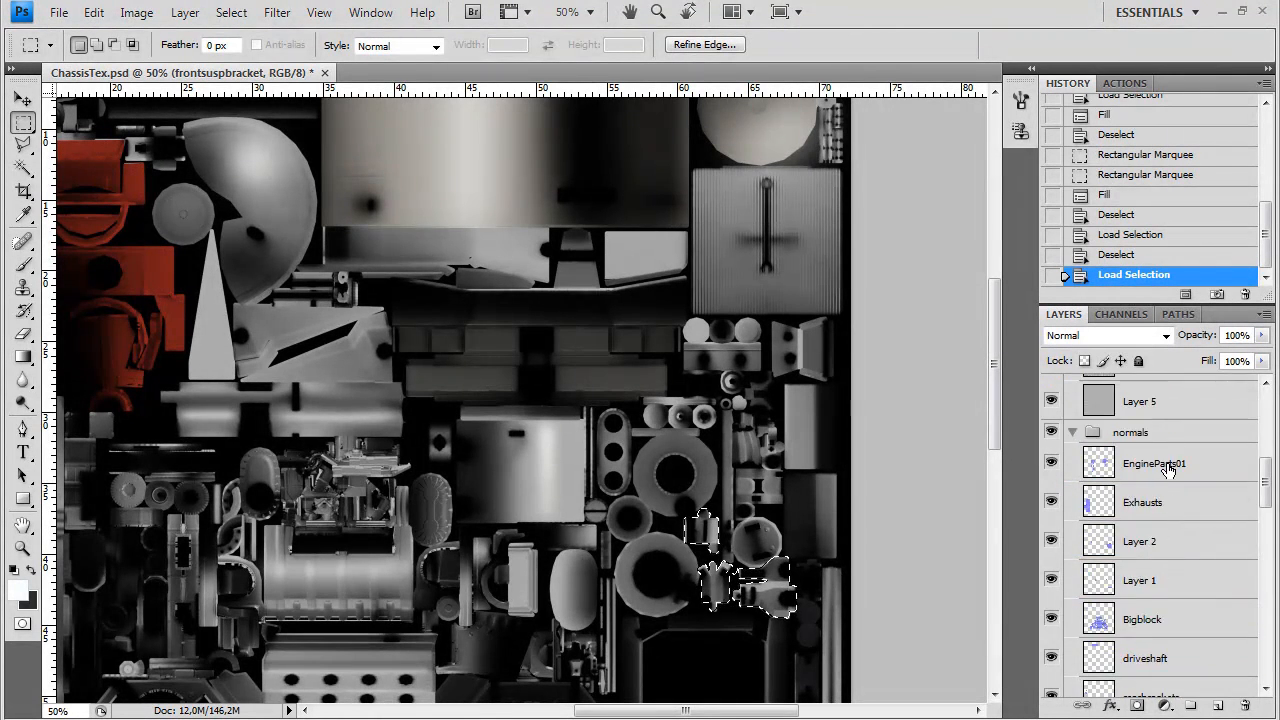
click(1150, 445)
click(24, 598)
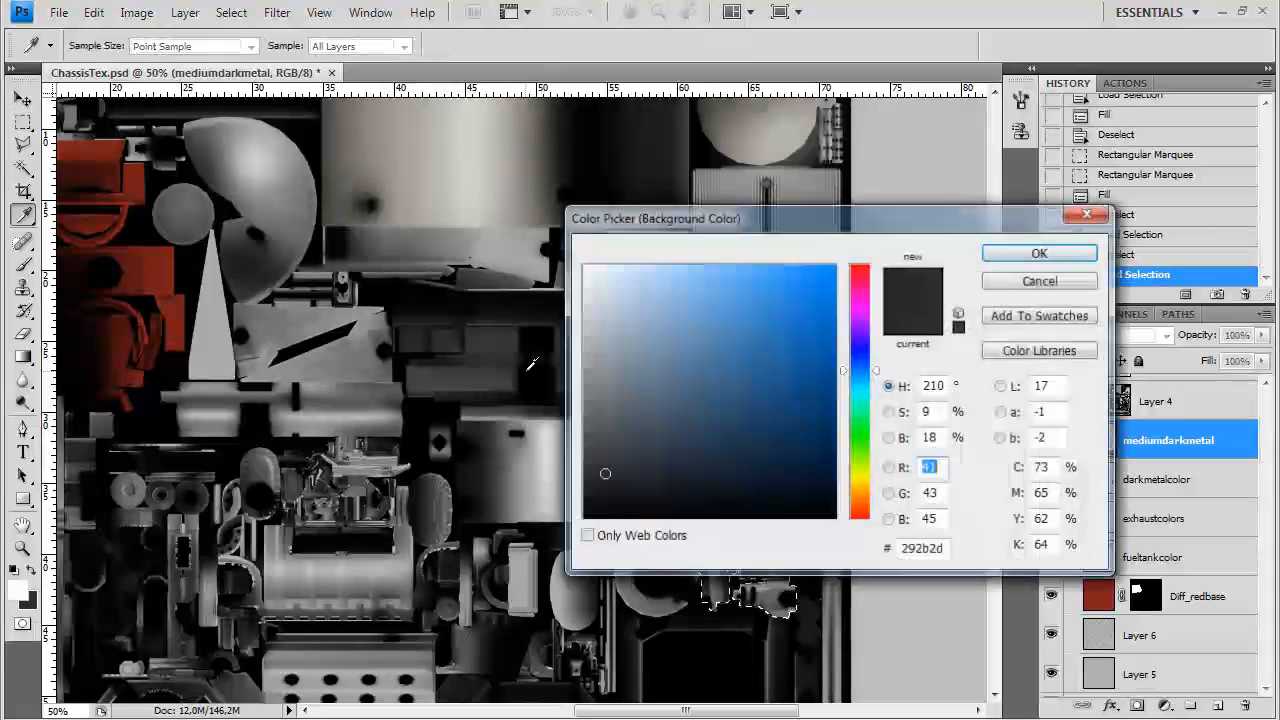
click(455, 389)
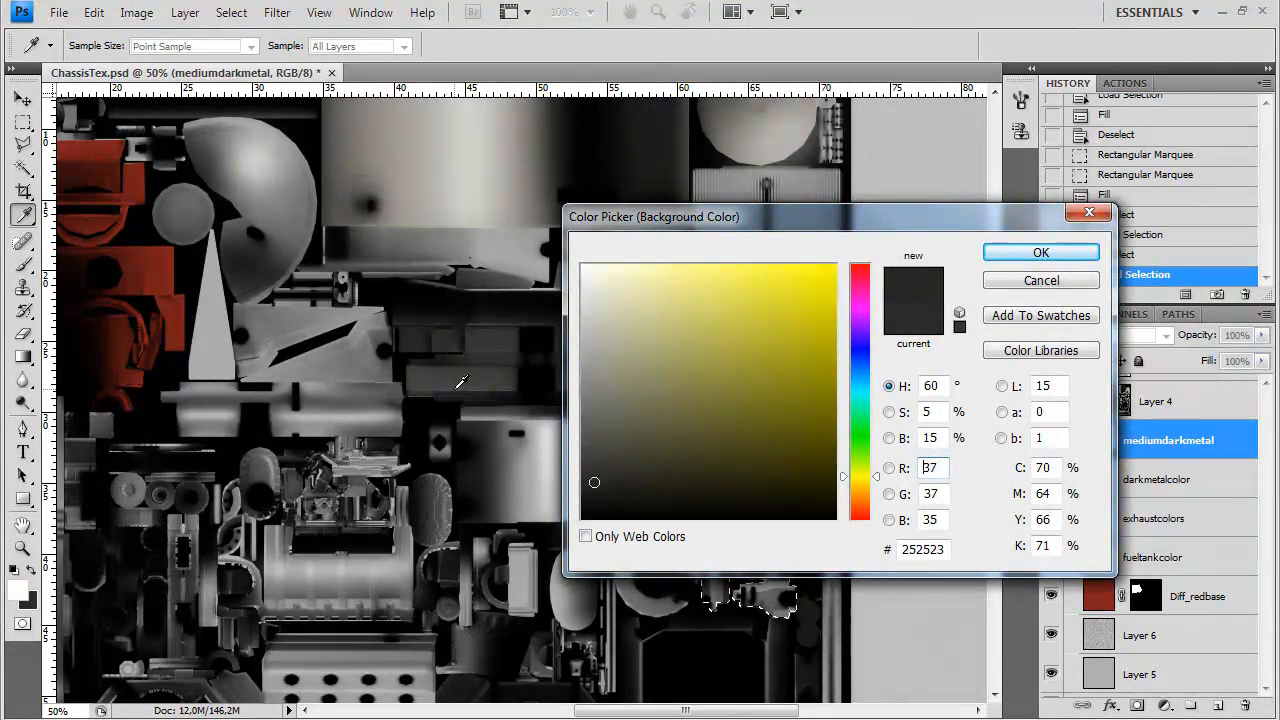
click(454, 389)
click(510, 344)
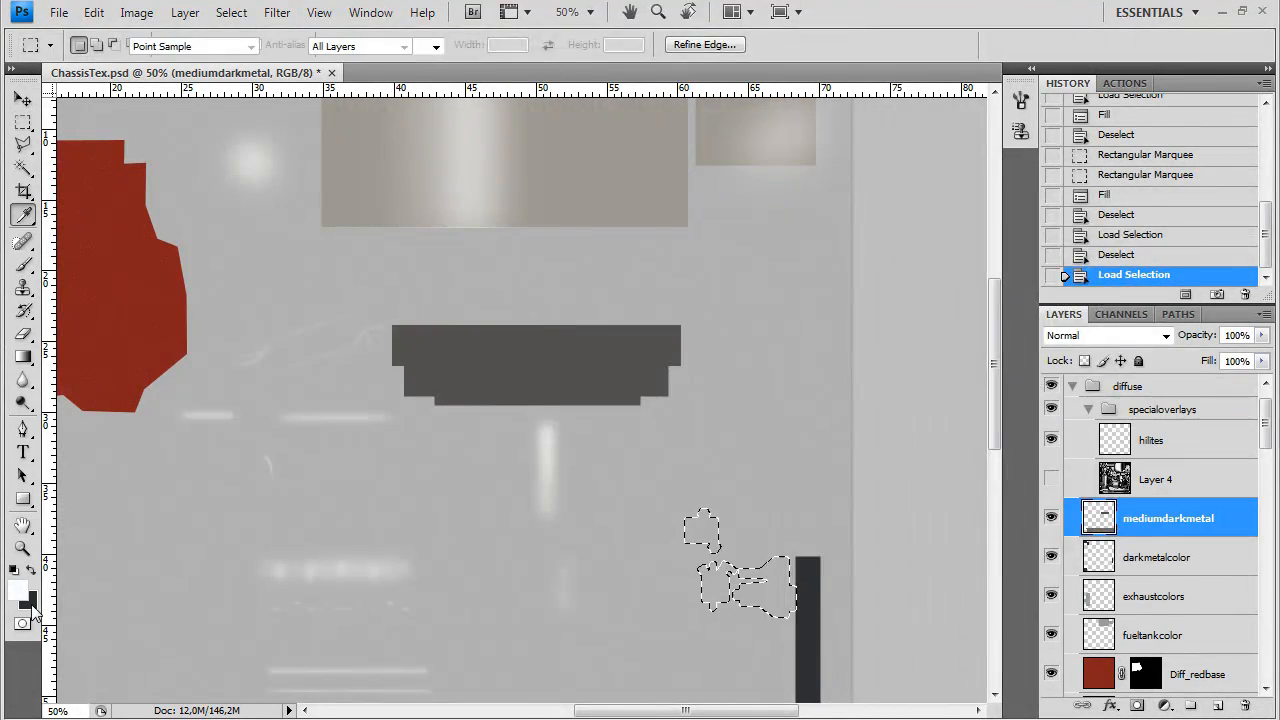
click(29, 600)
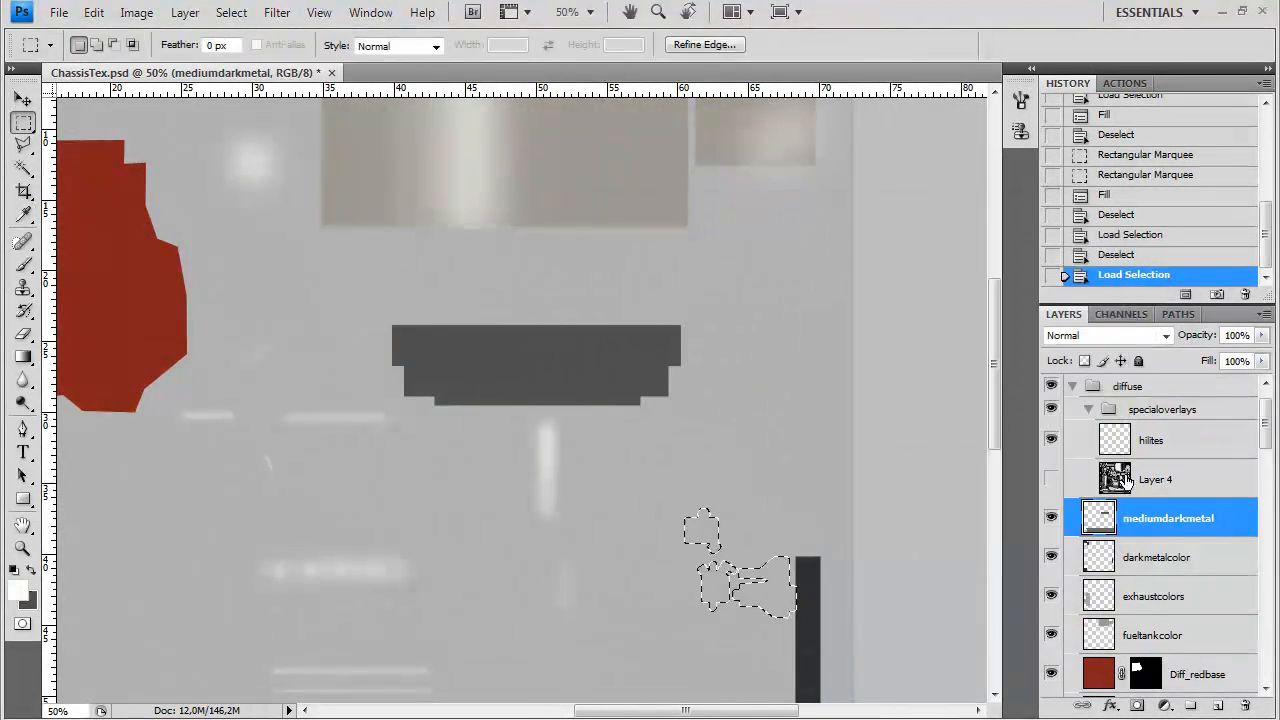
click(1051, 479)
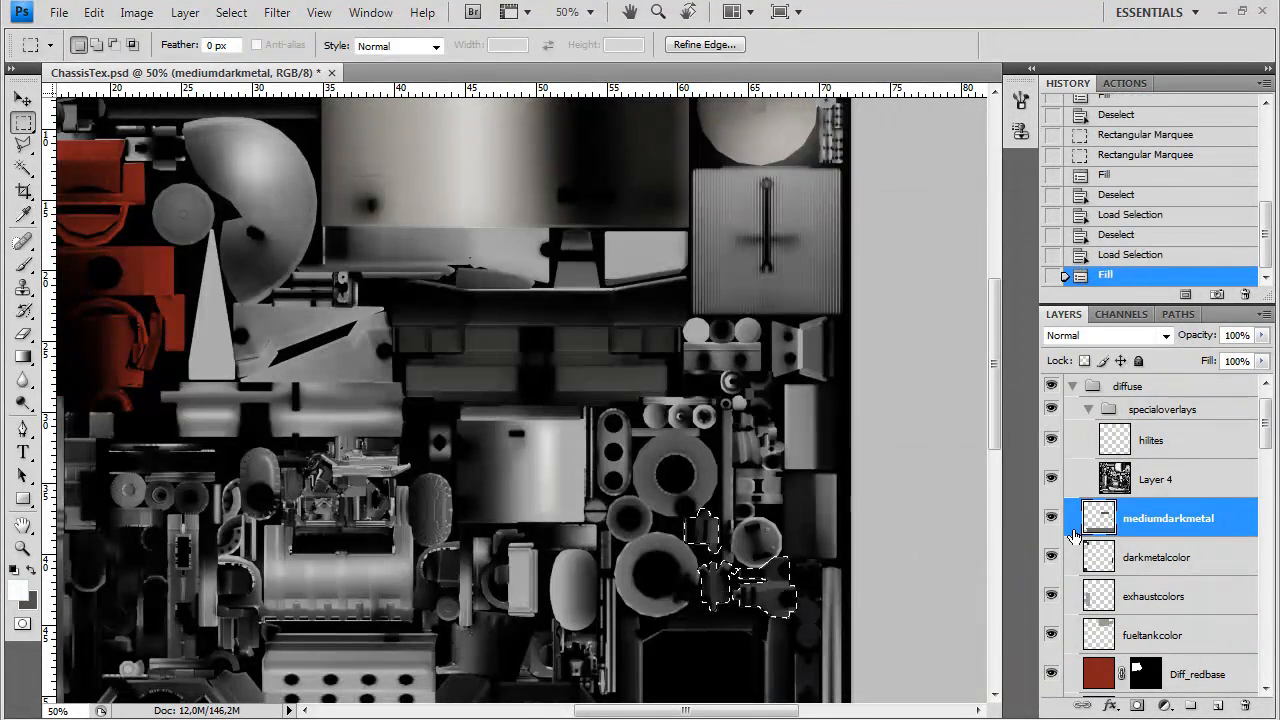
key(ctrl+d)
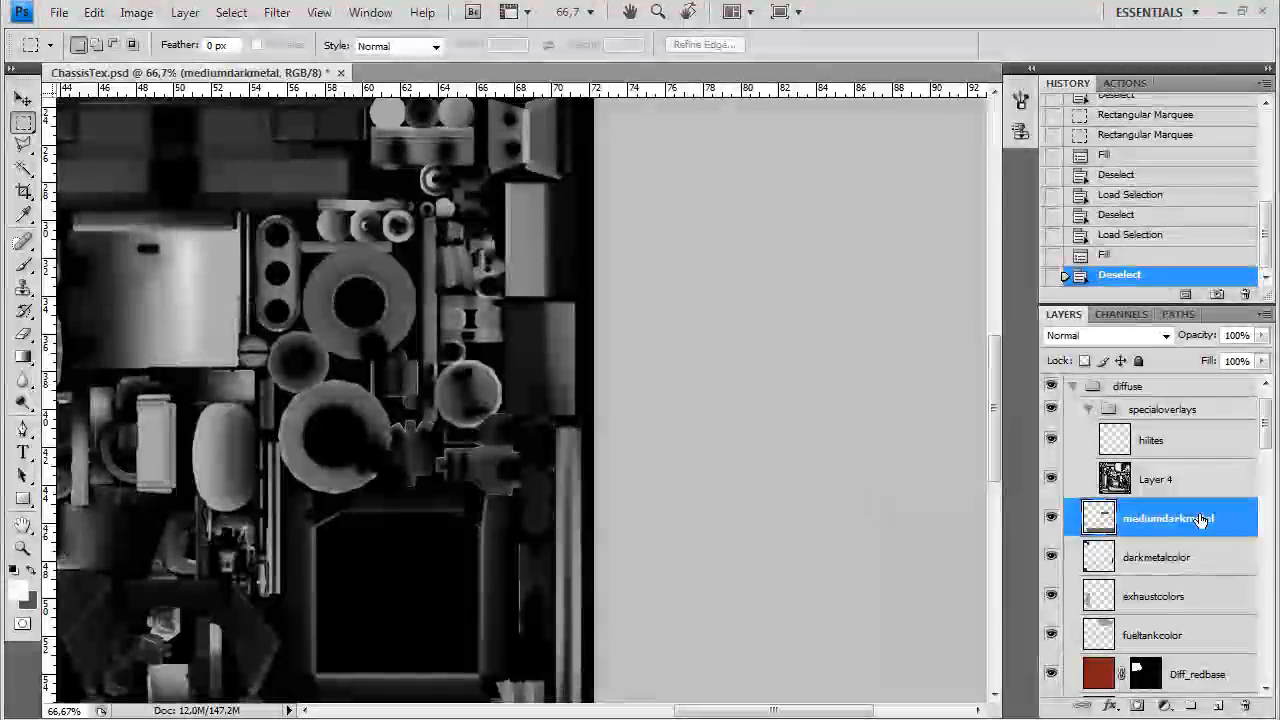
Expand the front suspension bracket selection and fill the enlarged area with the same grey on mediumdarkmetal
click(231, 12)
mouse_move(322, 238)
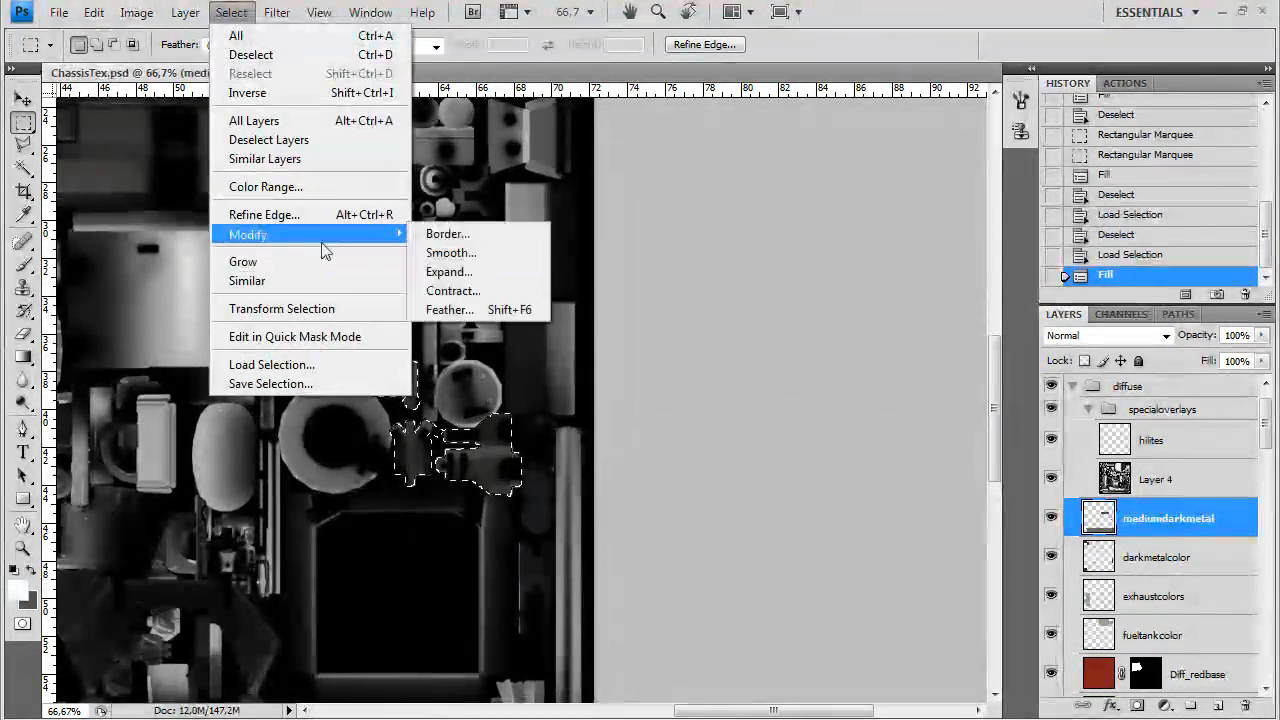
click(450, 272)
key(Return)
key(alt+BackSpace)
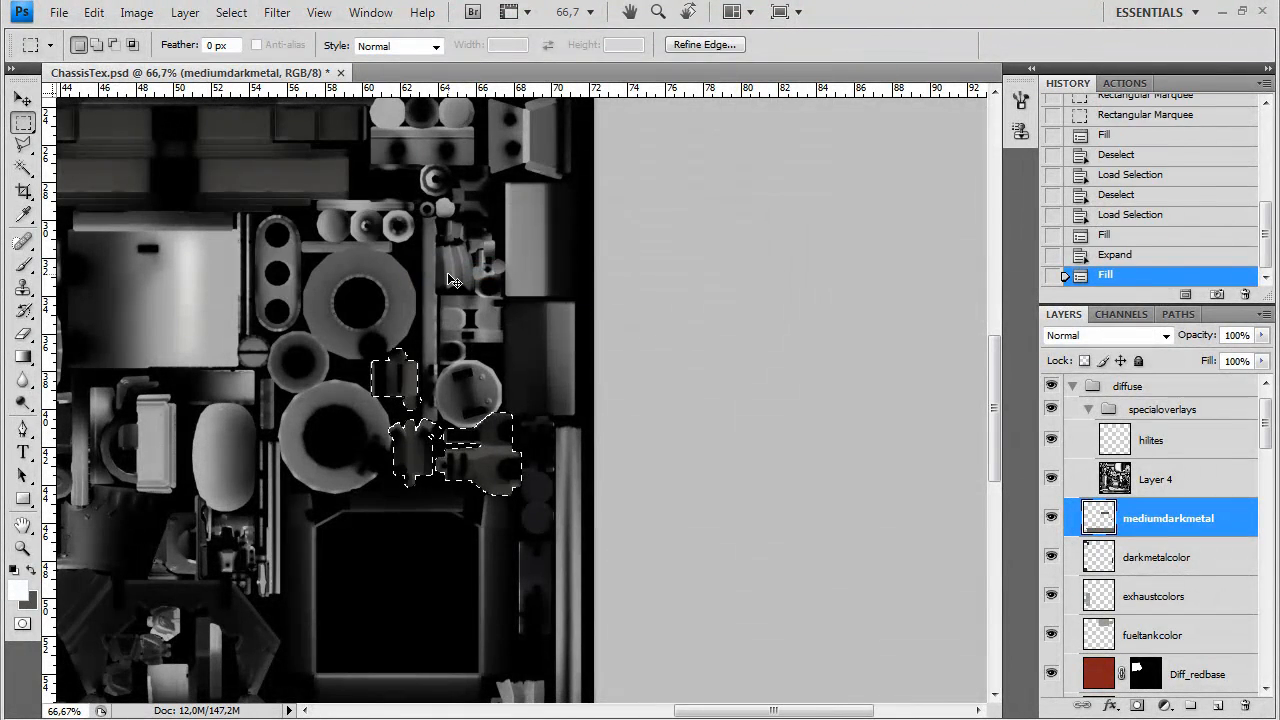
key(ctrl+d)
Examine the chassis texture layout from the lower parts up to the fuel tank area
key(ctrl+minus)
drag(448, 273, 563, 447)
key(ctrl+minus)
drag(390, 583, 459, 453)
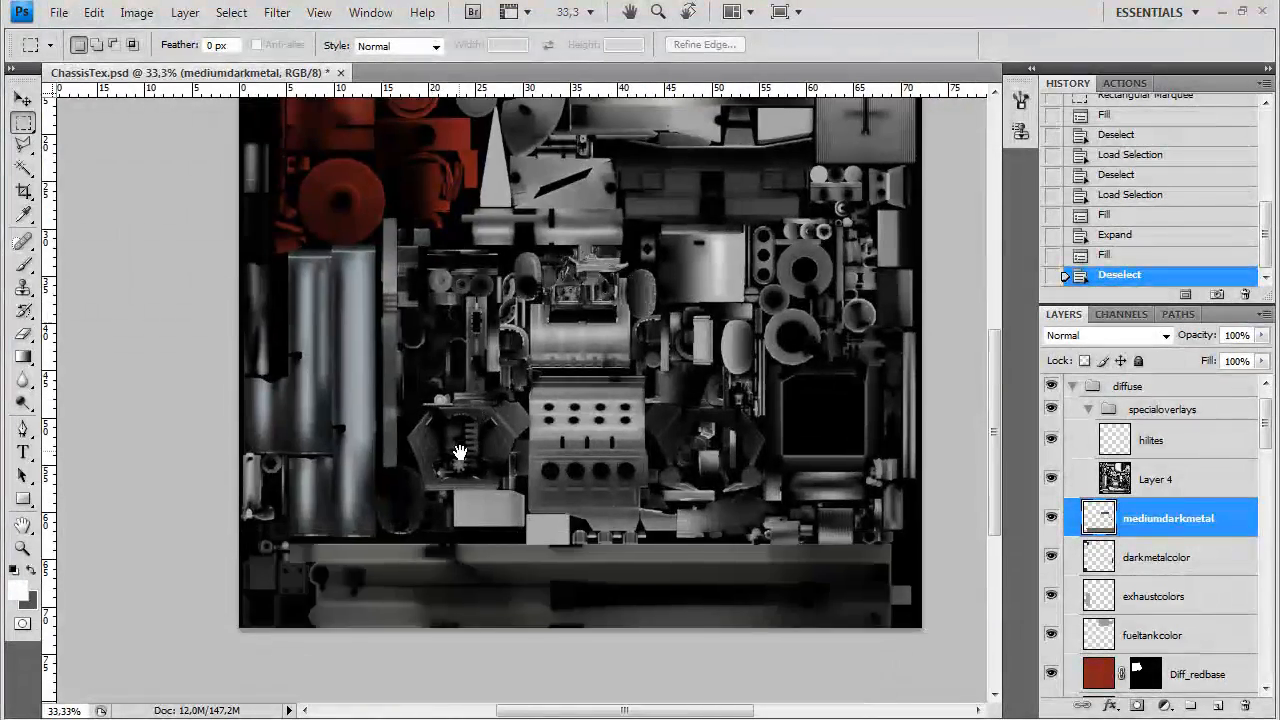
scroll(524, 360, up, 1)
scroll(524, 360, down, 2)
scroll(483, 434, up, 3)
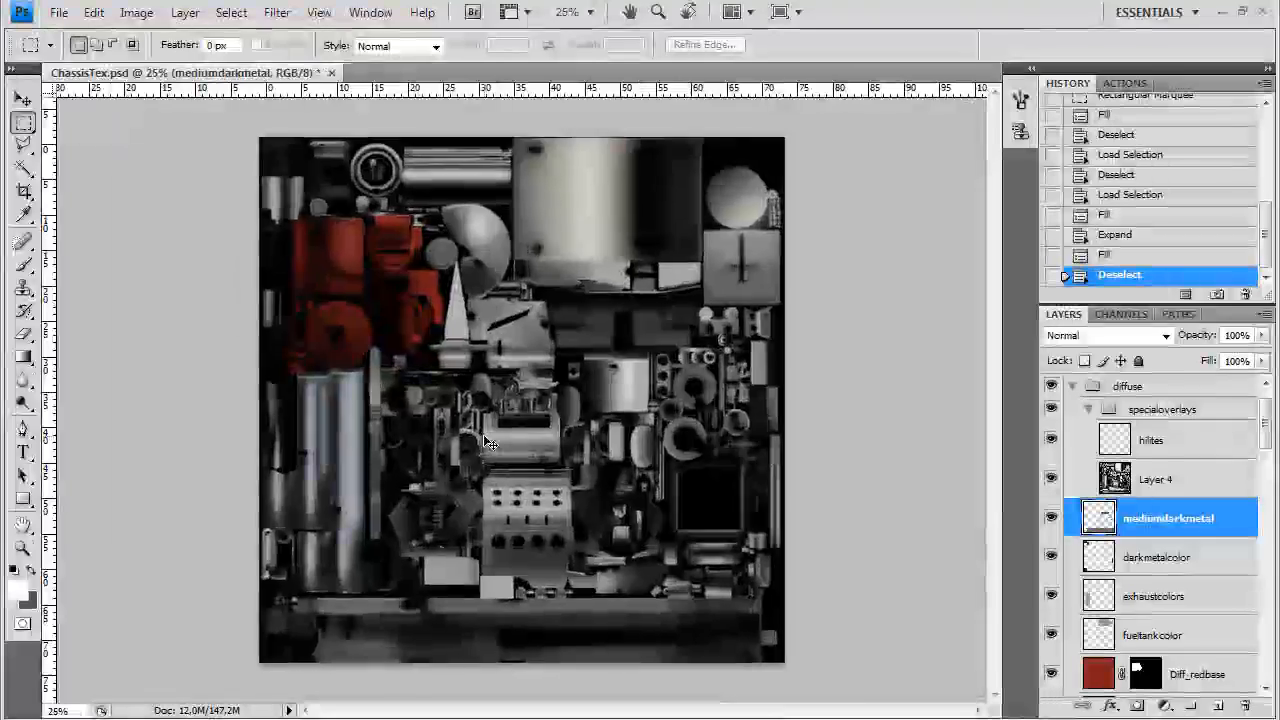
scroll(490, 442, down, 3)
scroll(460, 400, up, 1)
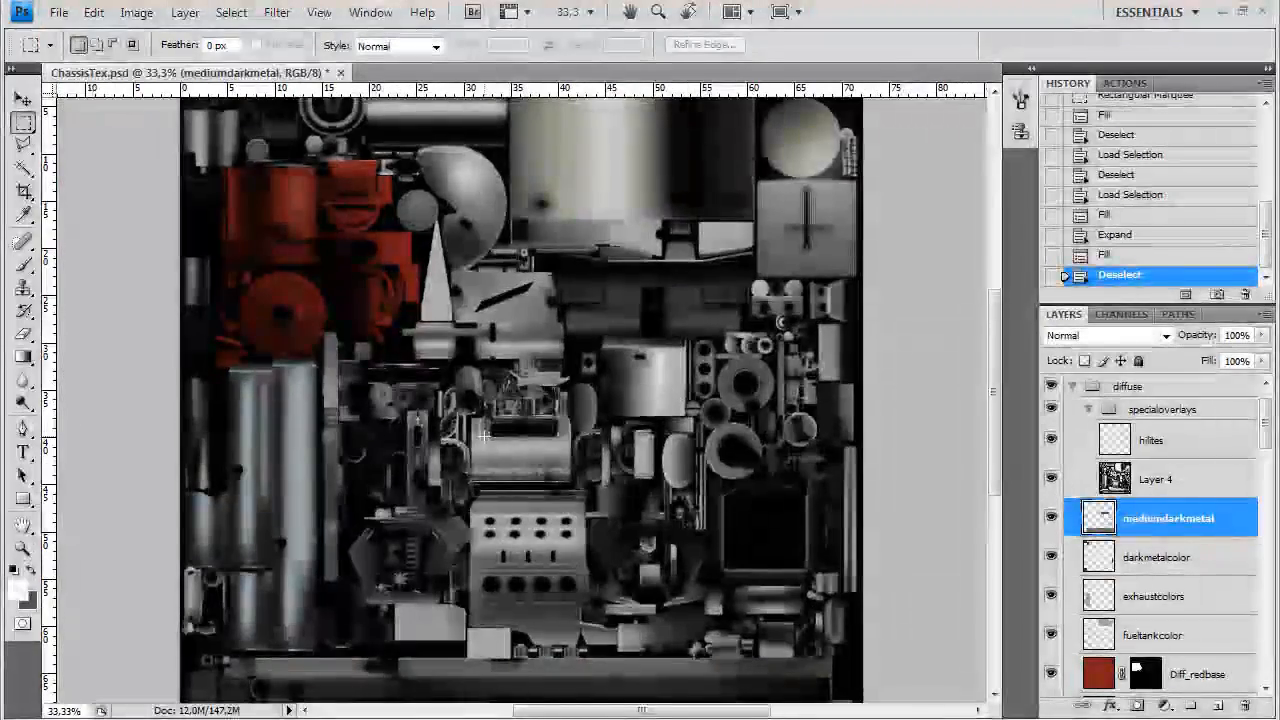
scroll(357, 420, up, 5)
scroll(350, 425, right, 3)
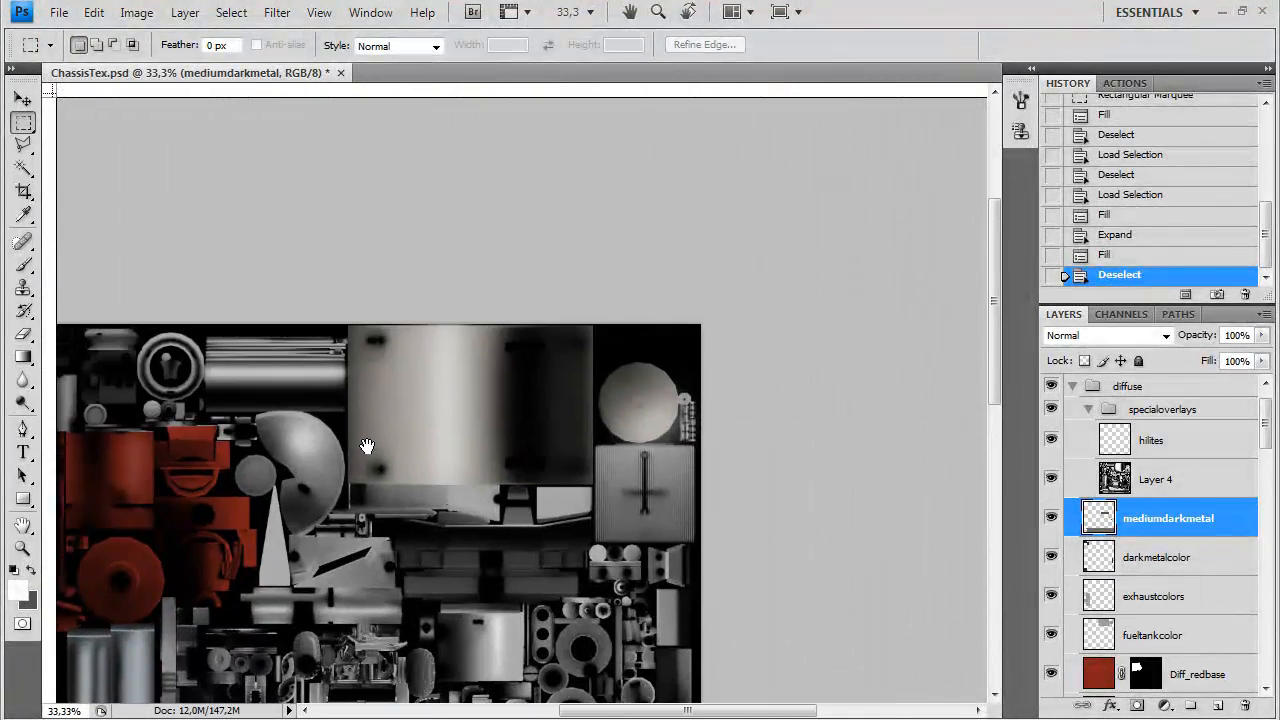
scroll(1173, 467, down, 3)
key(ctrl+plus)
scroll(1173, 467, up, 4)
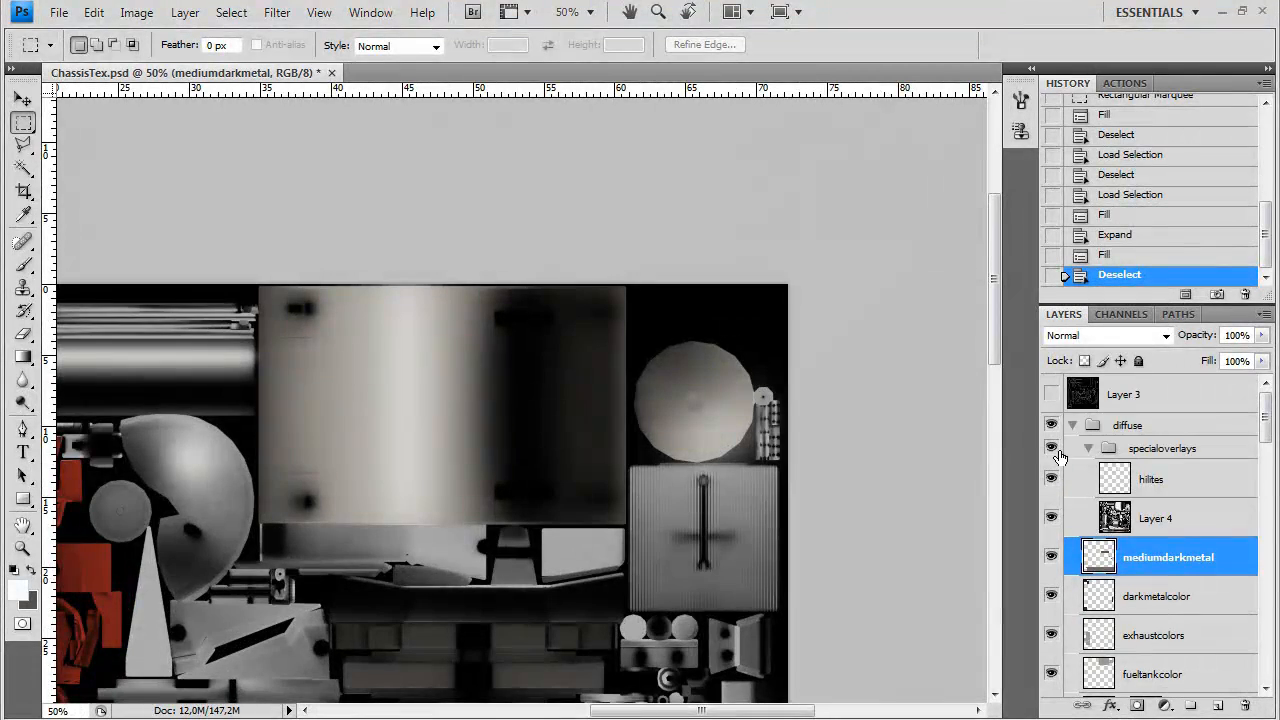
Using the normal map lines as a guide, select the fuel tank's upper strap and fill it with grey on mediumdarkmetal
click(1051, 425)
key(ctrl+plus)
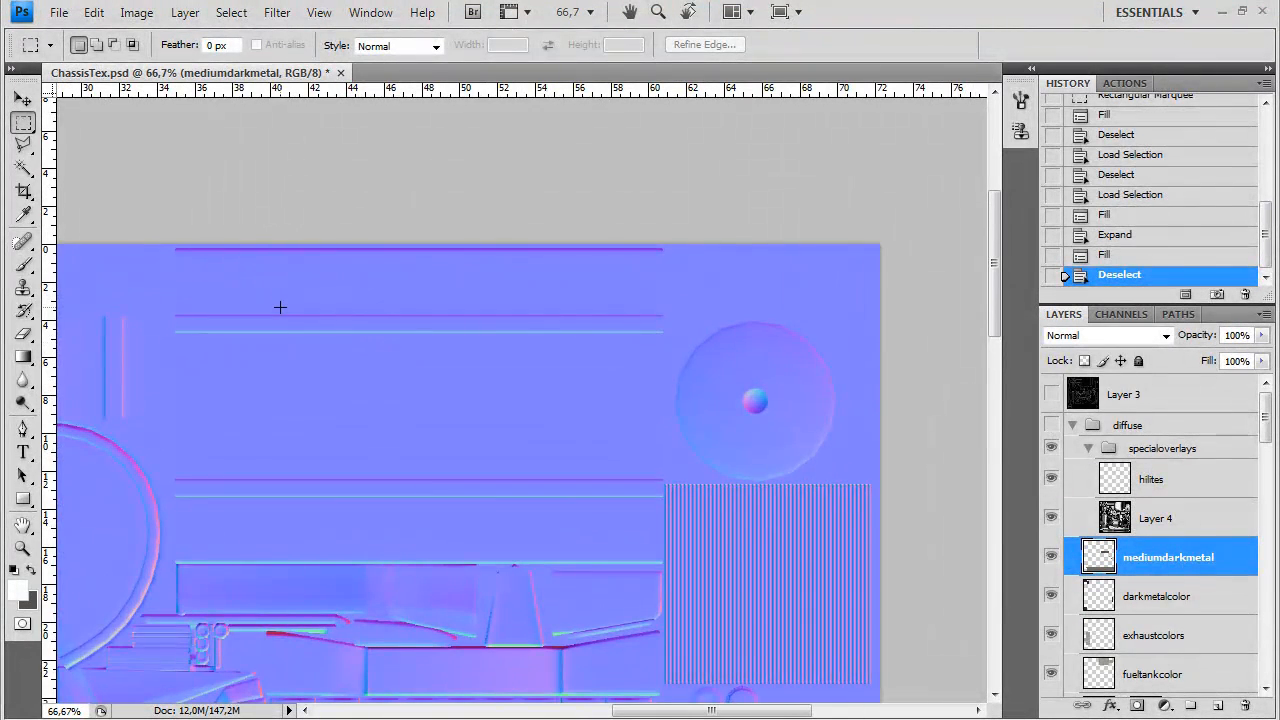
scroll(279, 305, up, 1)
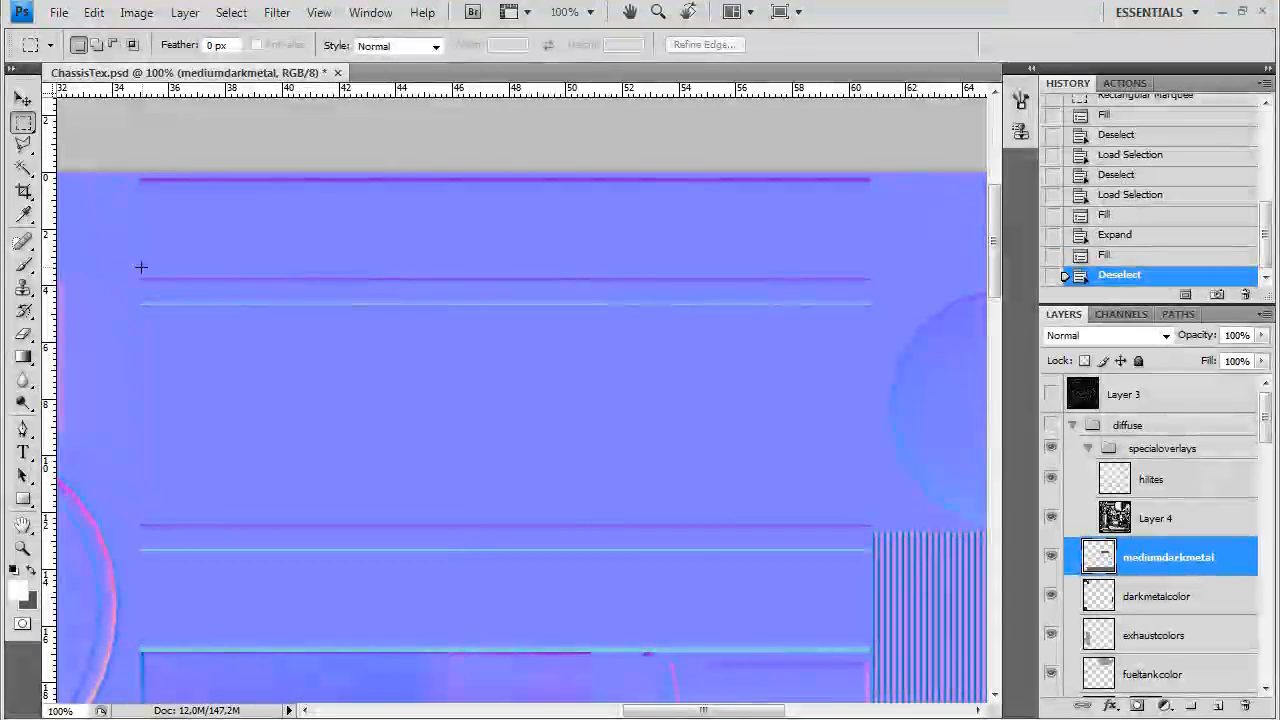
drag(178, 292, 871, 304)
key(Down)
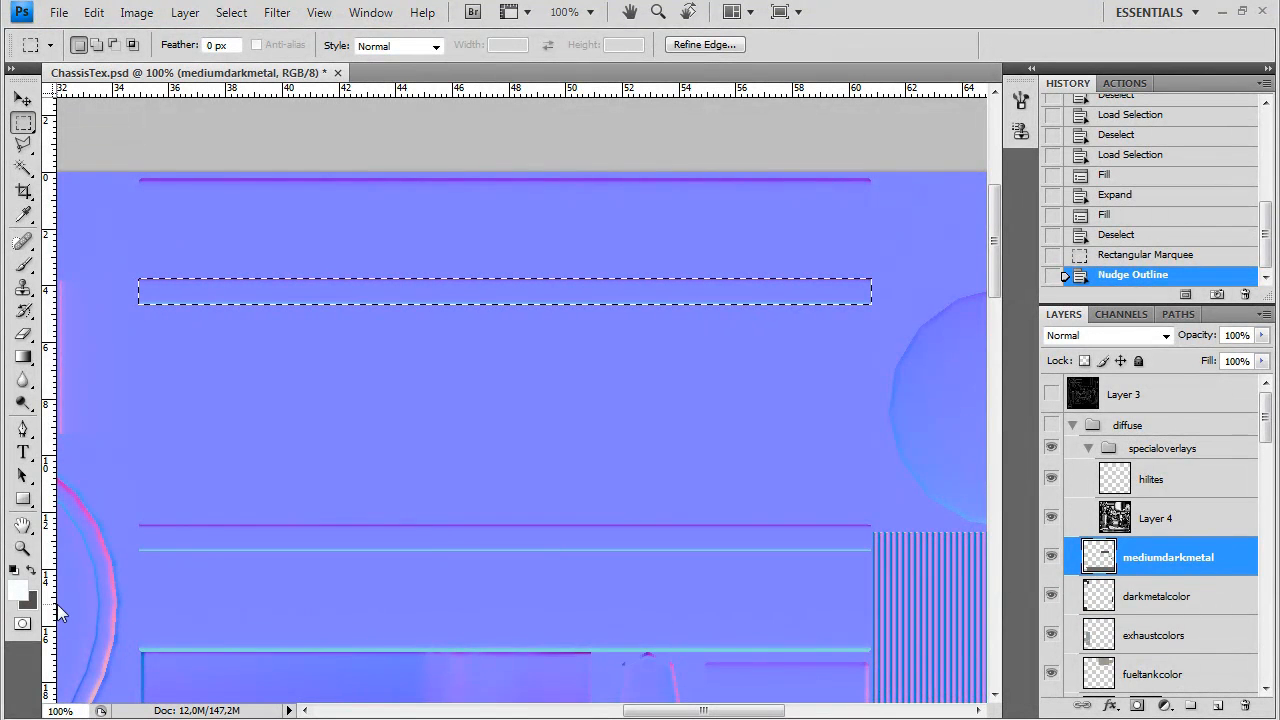
click(1051, 425)
key(alt+BackSpace)
Move the strap outline down onto the fuel tank's lower strap, align it with the normal map lines and fill it with grey
key(Up)
key(shift+Down)
key(shift+Down)
key(shift+Down)
key(shift+Down)
key(shift+Down)
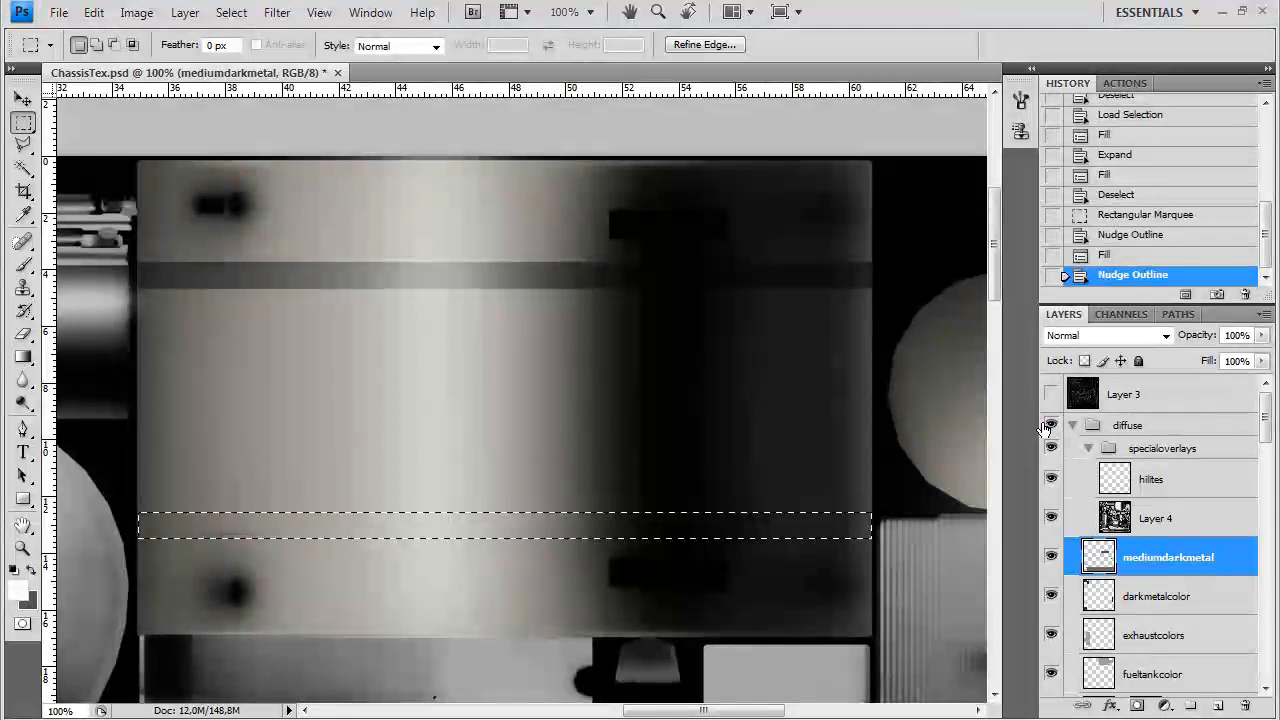
click(1051, 425)
key(Up)
key(Up)
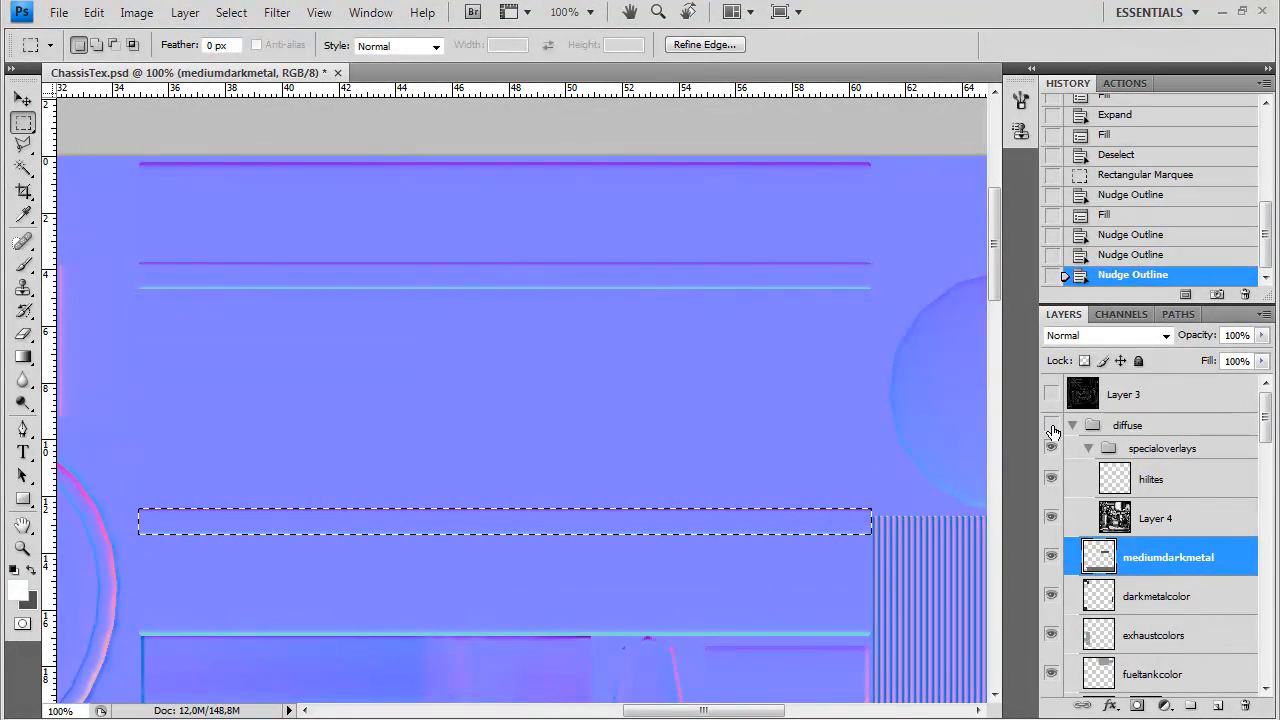
click(1051, 425)
key(alt+BackSpace)
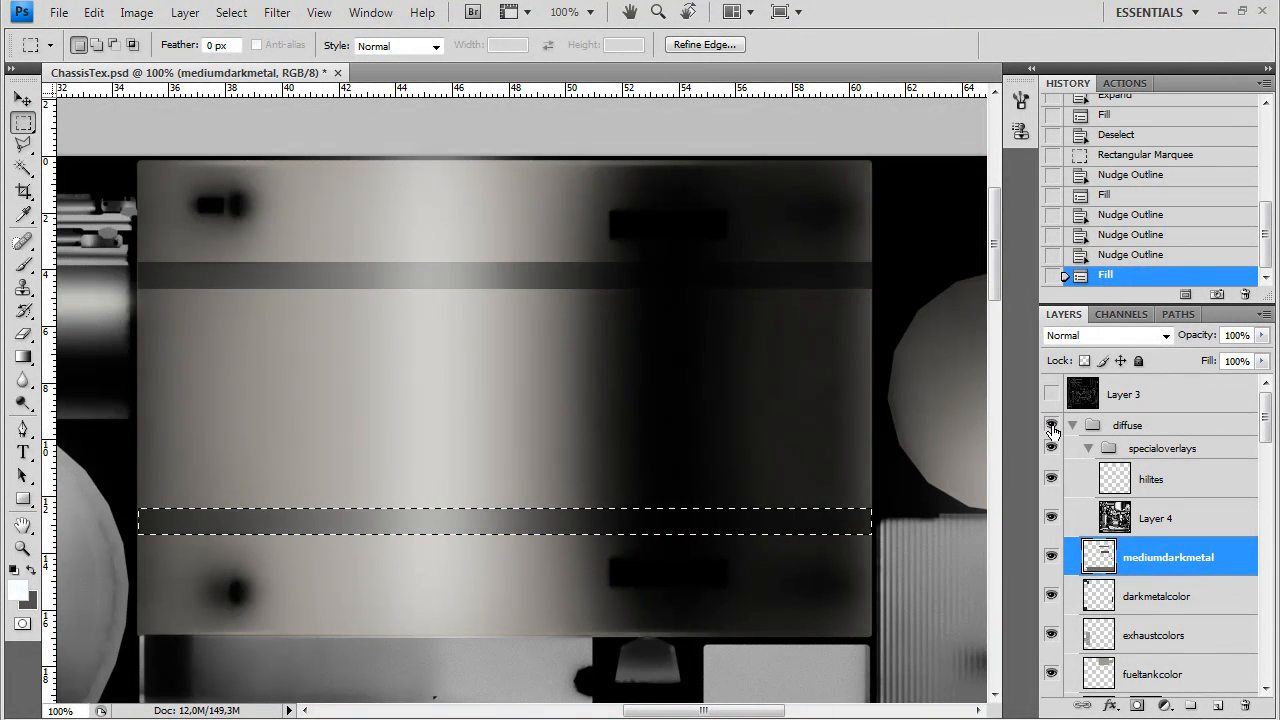
key(ctrl+d)
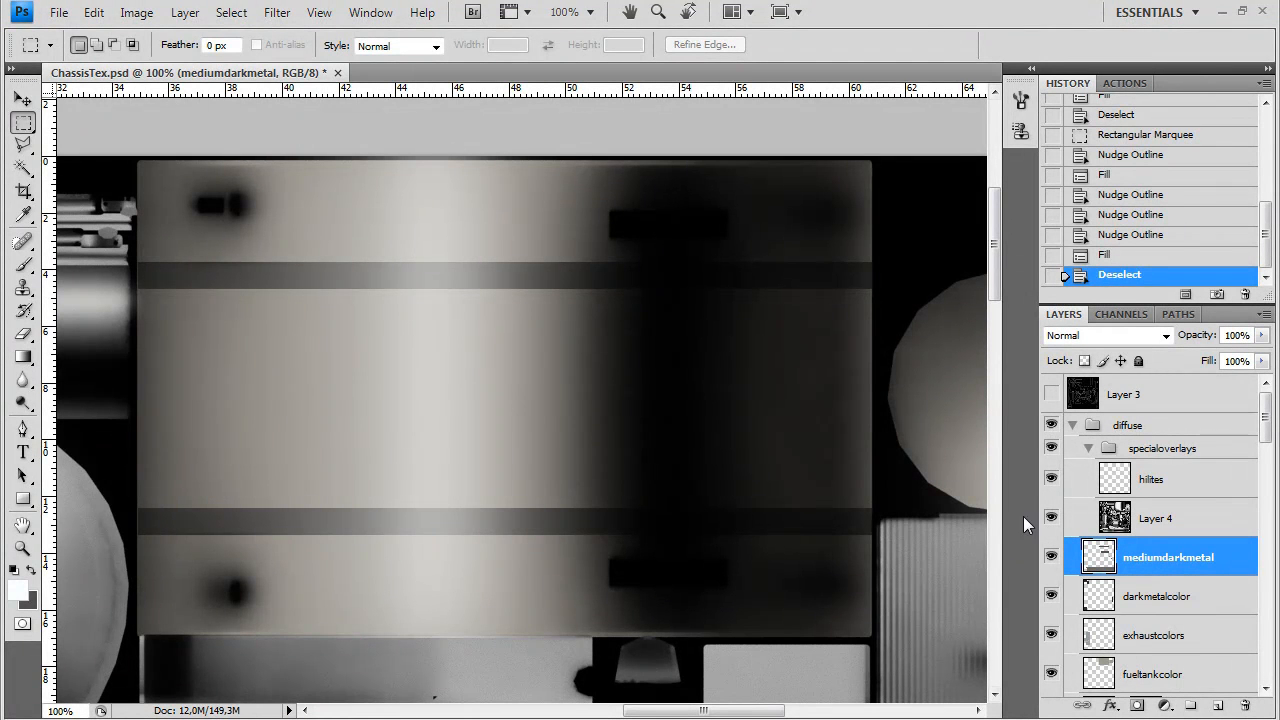
Shrink a selection to the two fuel tank straps and fill their outlines on a new layer
drag(893, 549, 896, 550)
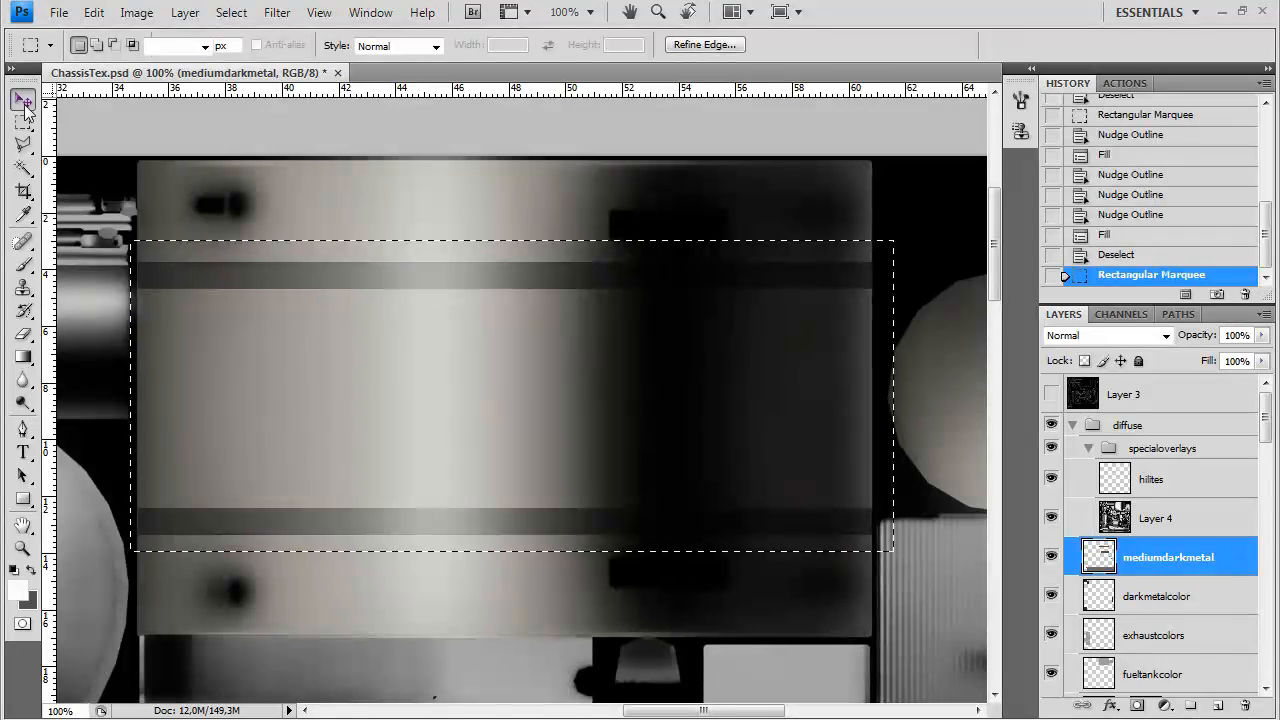
key(v)
key(Down)
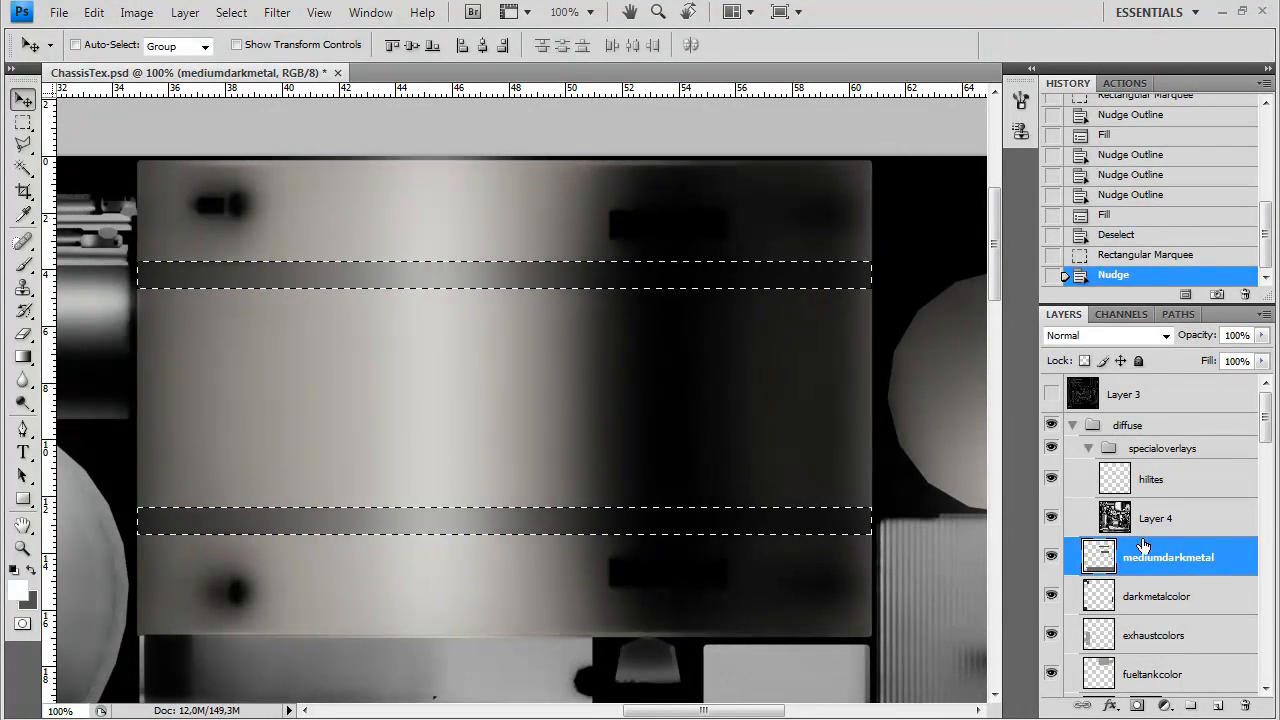
key(ctrl+shift+alt+n)
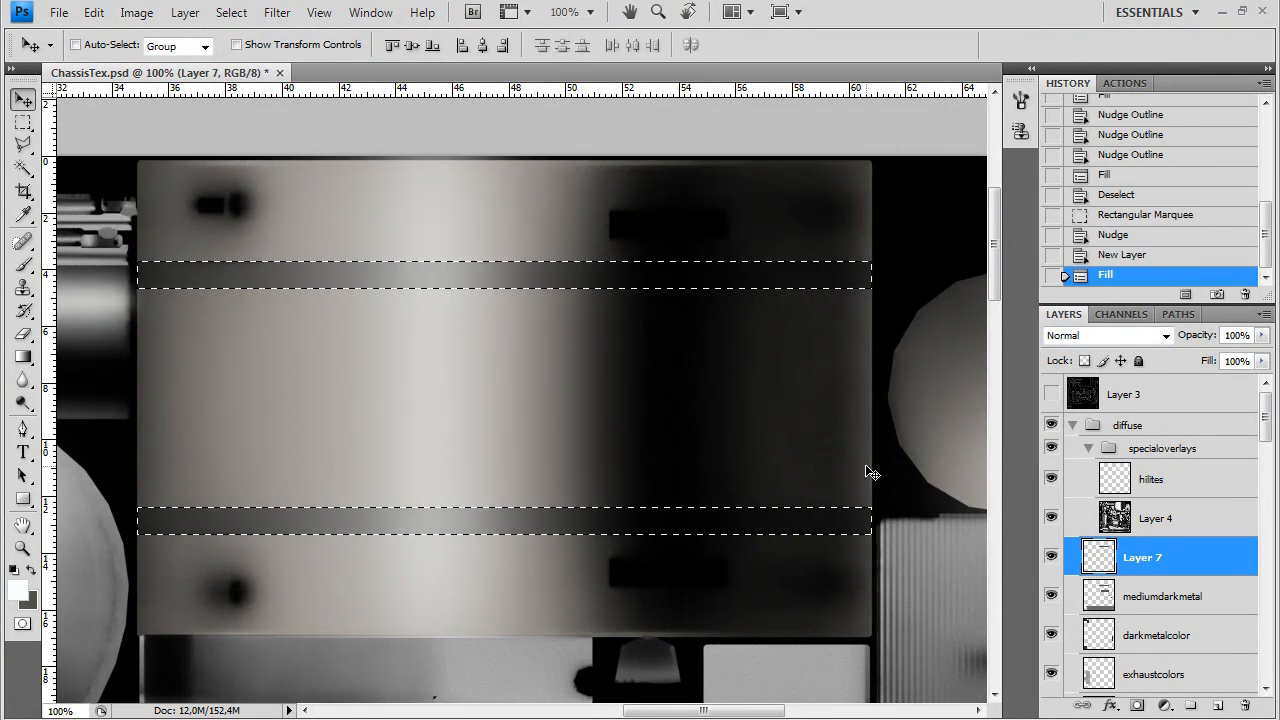
Set the new strap layer's fill opacity to 0% and place it directly below mediumdarkmetal
key(ctrl+d)
drag(1170, 385, 1153, 385)
drag(1143, 557, 1130, 606)
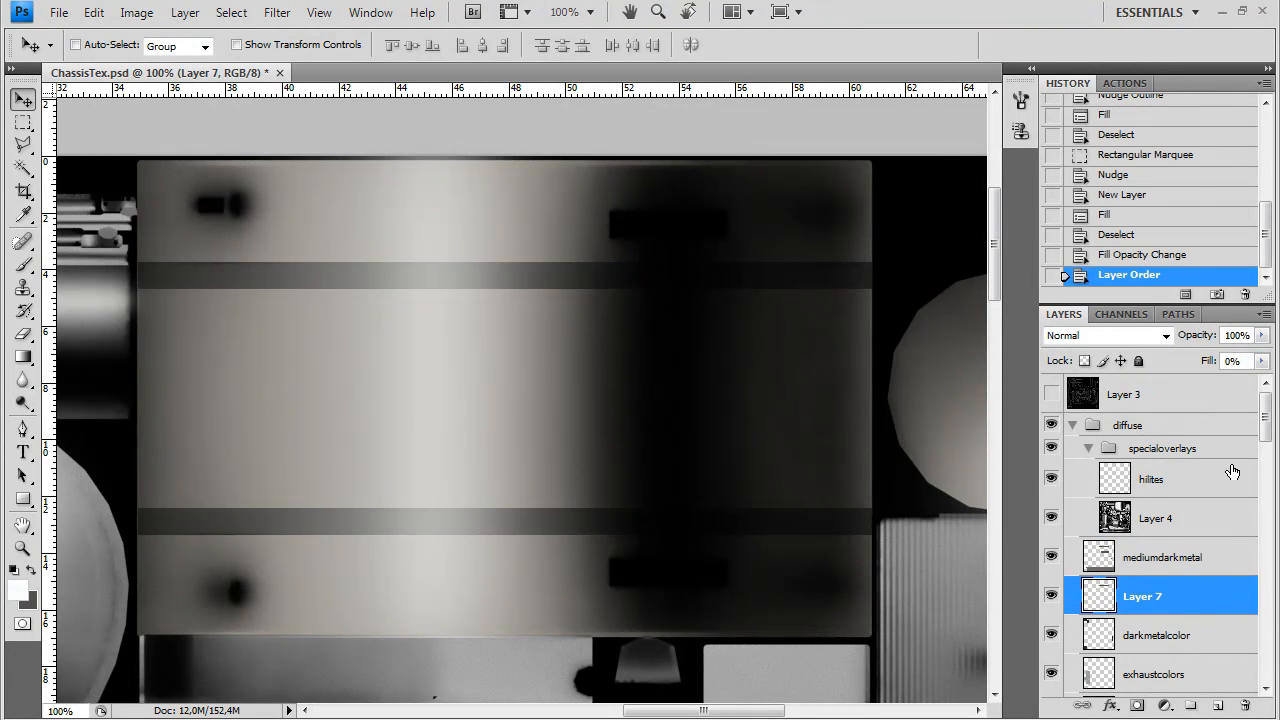
Add an Outer Glow to the strap layer with a black colour and the Multiply blend mode
double_click(1200, 596)
click(643, 430)
click(797, 436)
text(0)
key(Return)
click(940, 370)
click(880, 74)
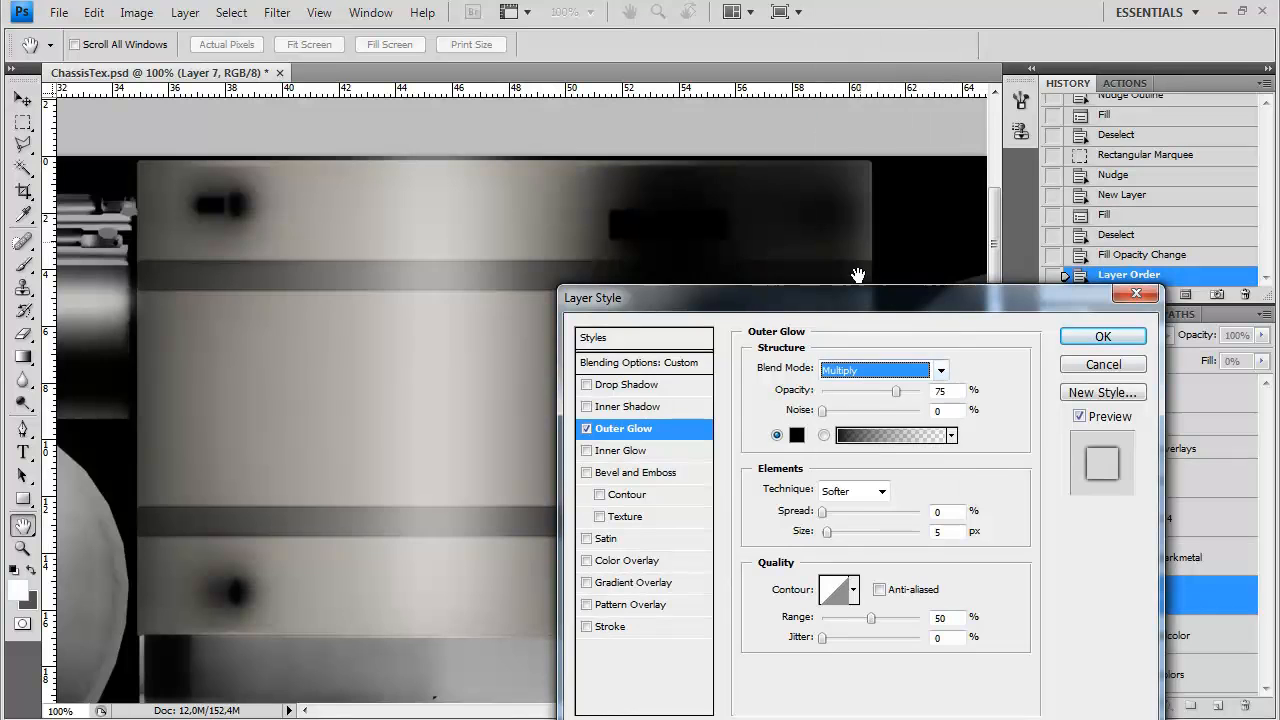
Set the strap layer's Outer Glow opacity to 53%, adjust its spread and size, and apply the effect
drag(831, 540, 832, 535)
drag(896, 391, 870, 403)
drag(838, 530, 826, 532)
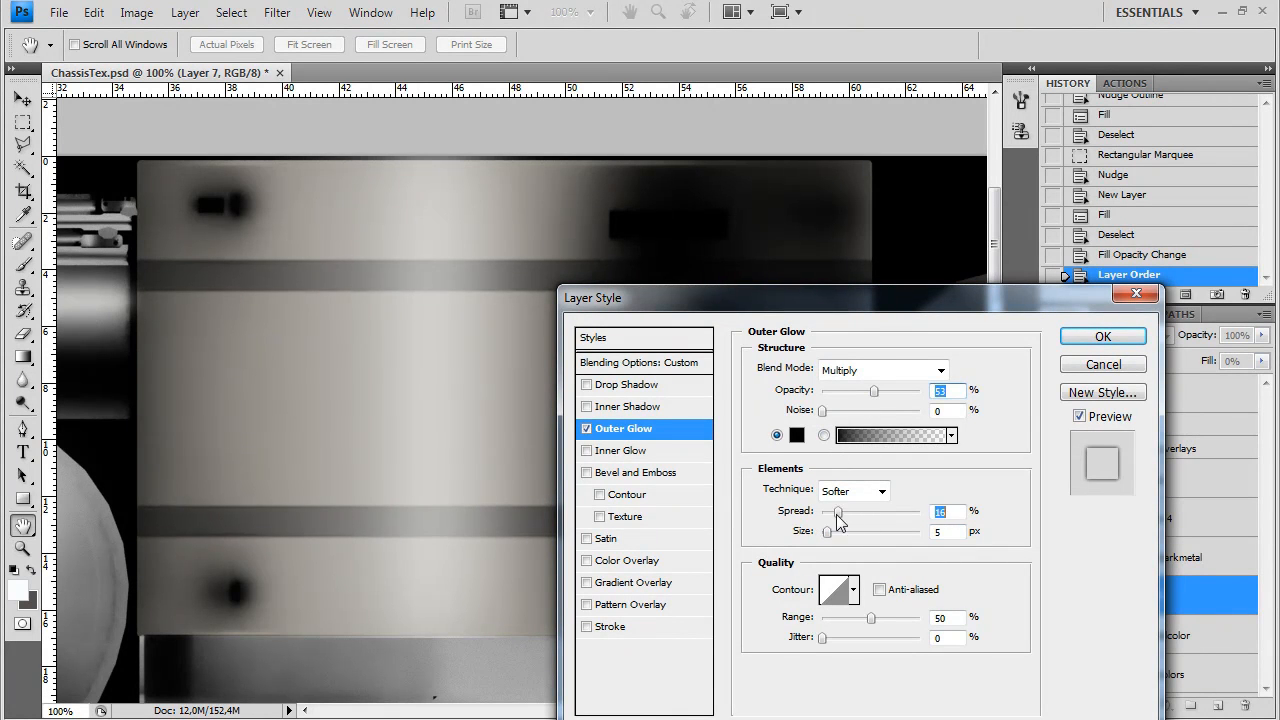
click(1103, 337)
double_click(1195, 606)
click(638, 451)
click(796, 436)
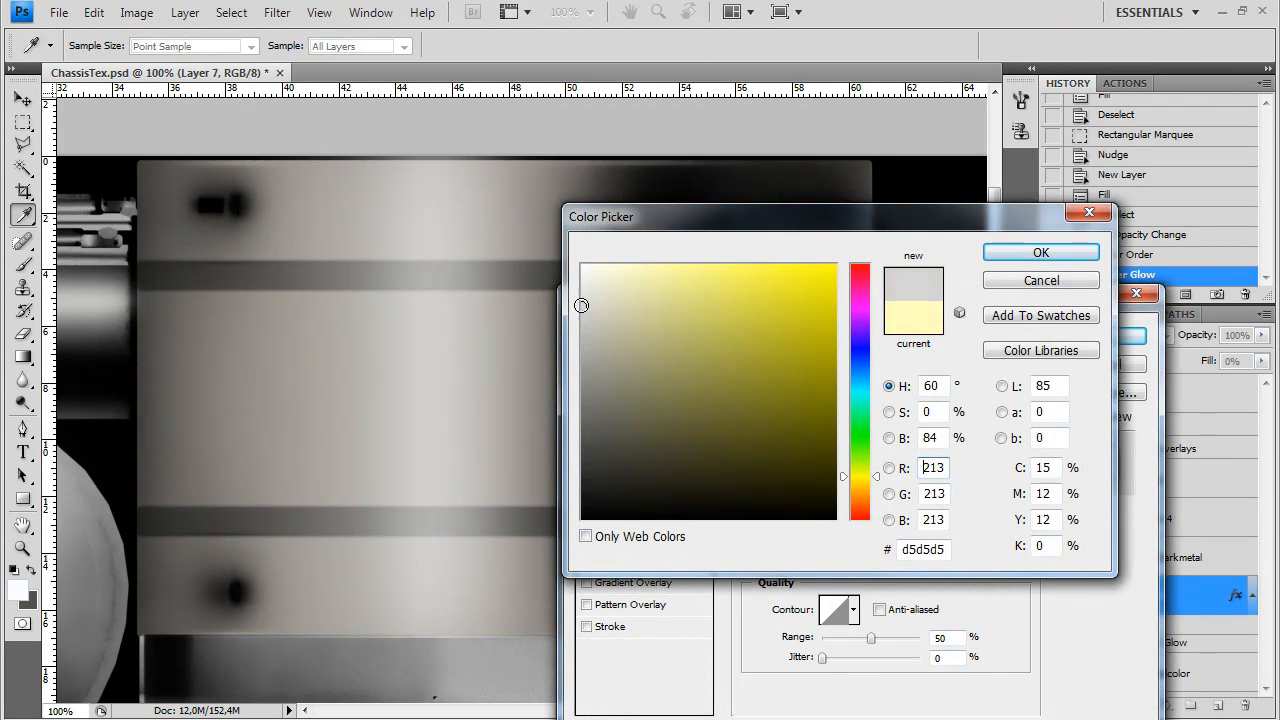
click(581, 305)
key(Return)
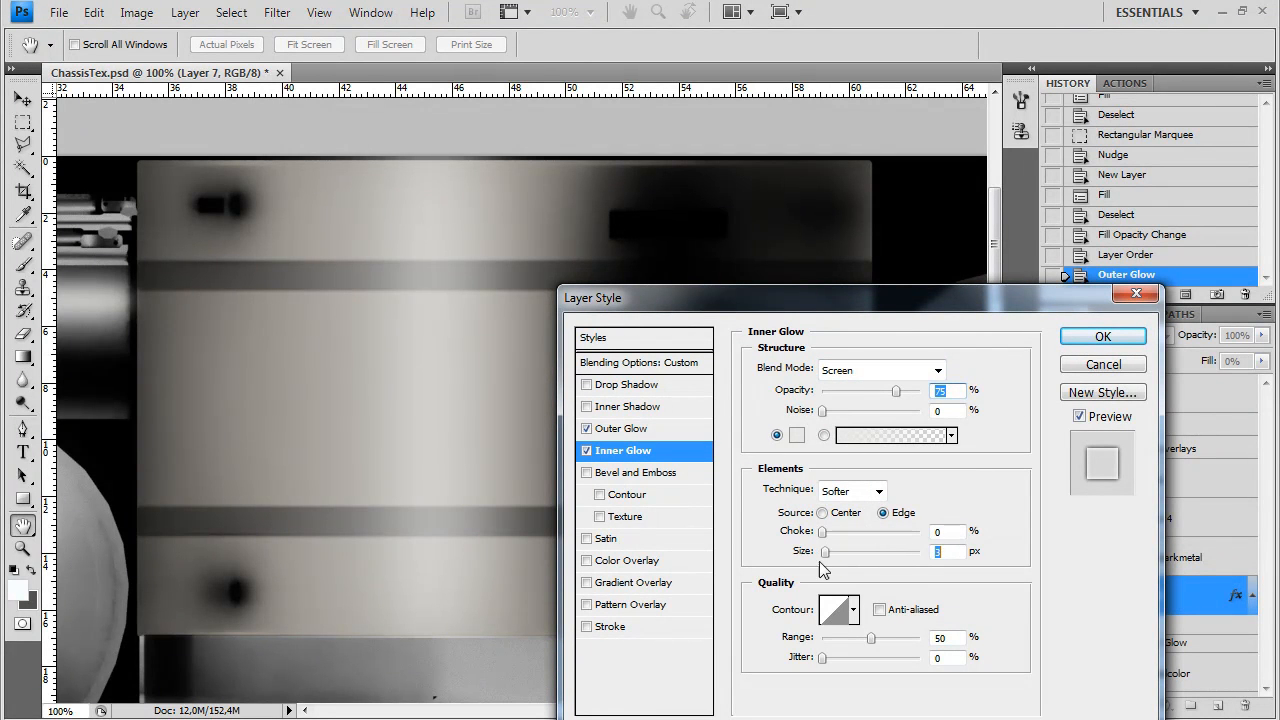
click(1103, 364)
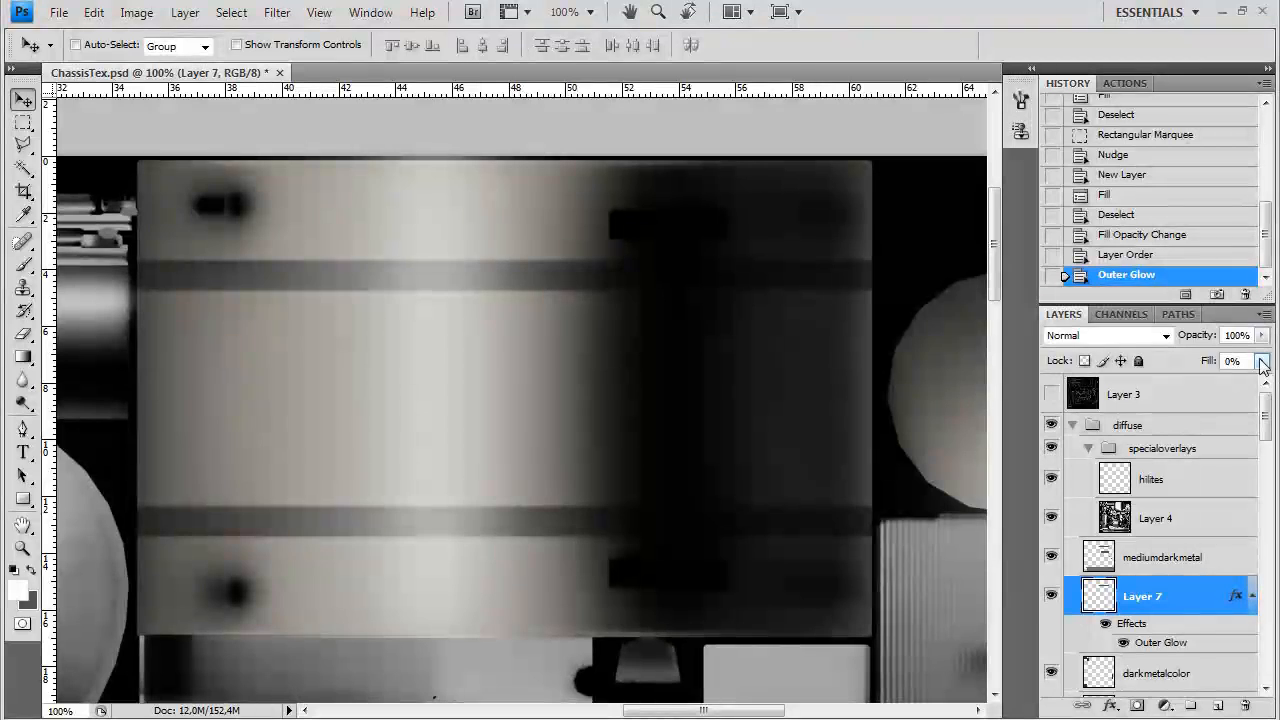
Restore the strap layer's fill opacity to 100% and move the layer directly above mediumdarkmetal
drag(1262, 361, 1276, 398)
double_click(1196, 596)
click(624, 450)
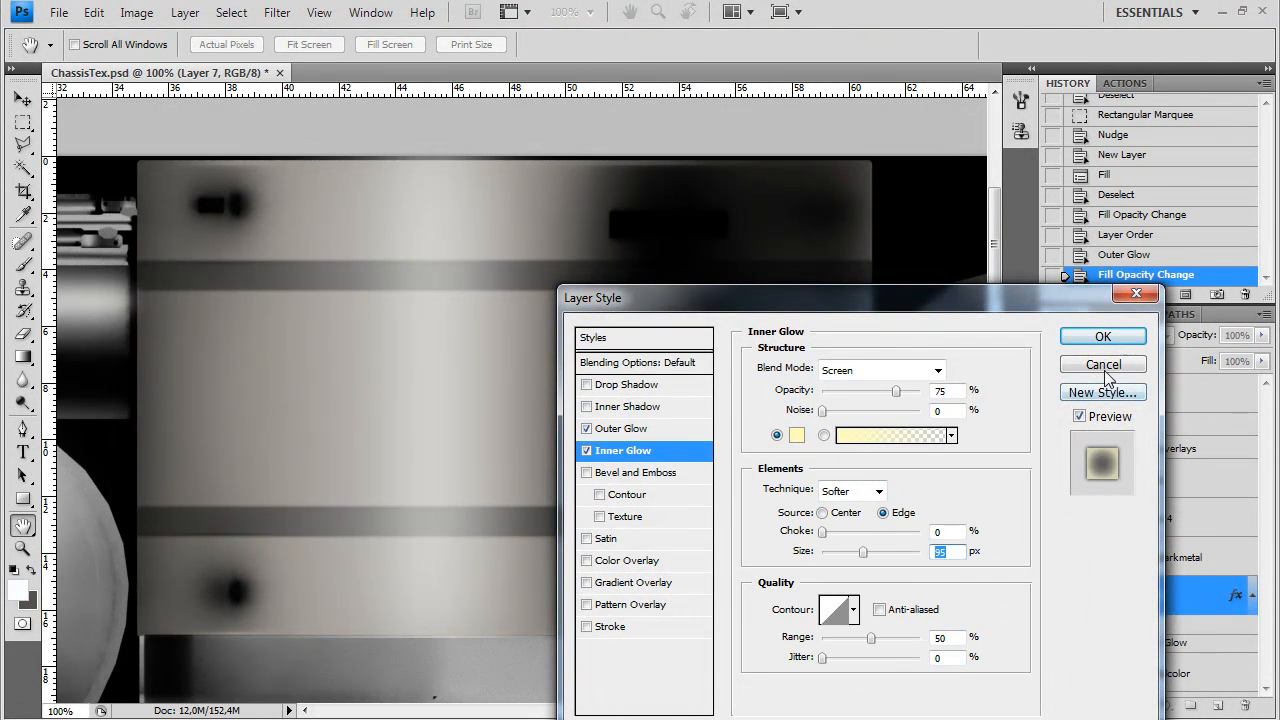
click(1105, 366)
drag(1166, 596, 1170, 545)
Add a light grey Inner Glow in Screen mode to the strap layer with 19% opacity and 4 px size
double_click(1170, 556)
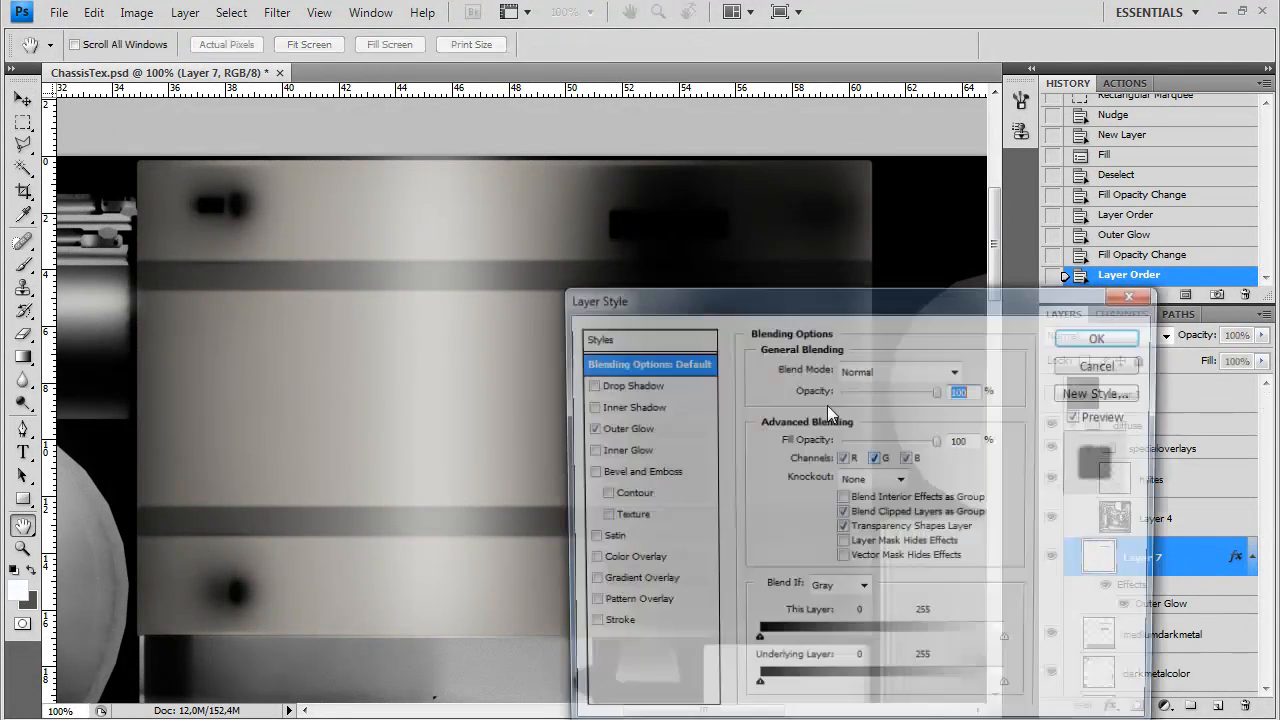
click(624, 450)
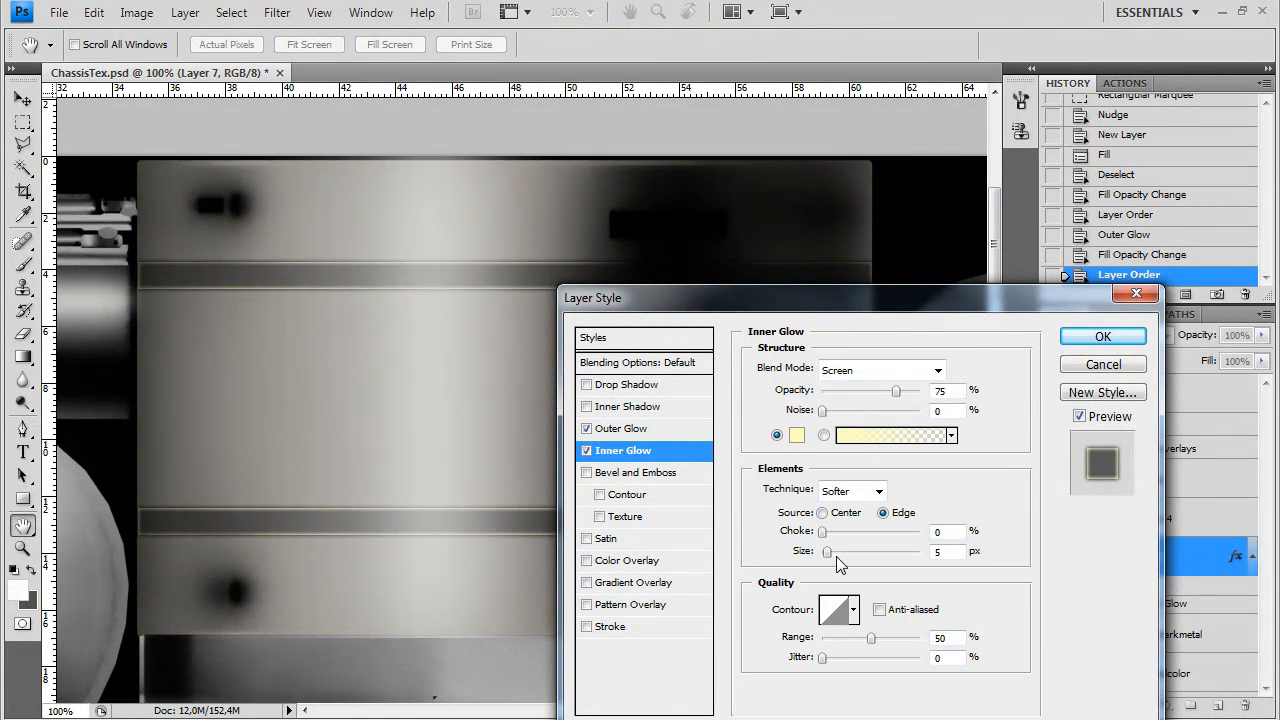
drag(823, 531, 846, 538)
click(796, 434)
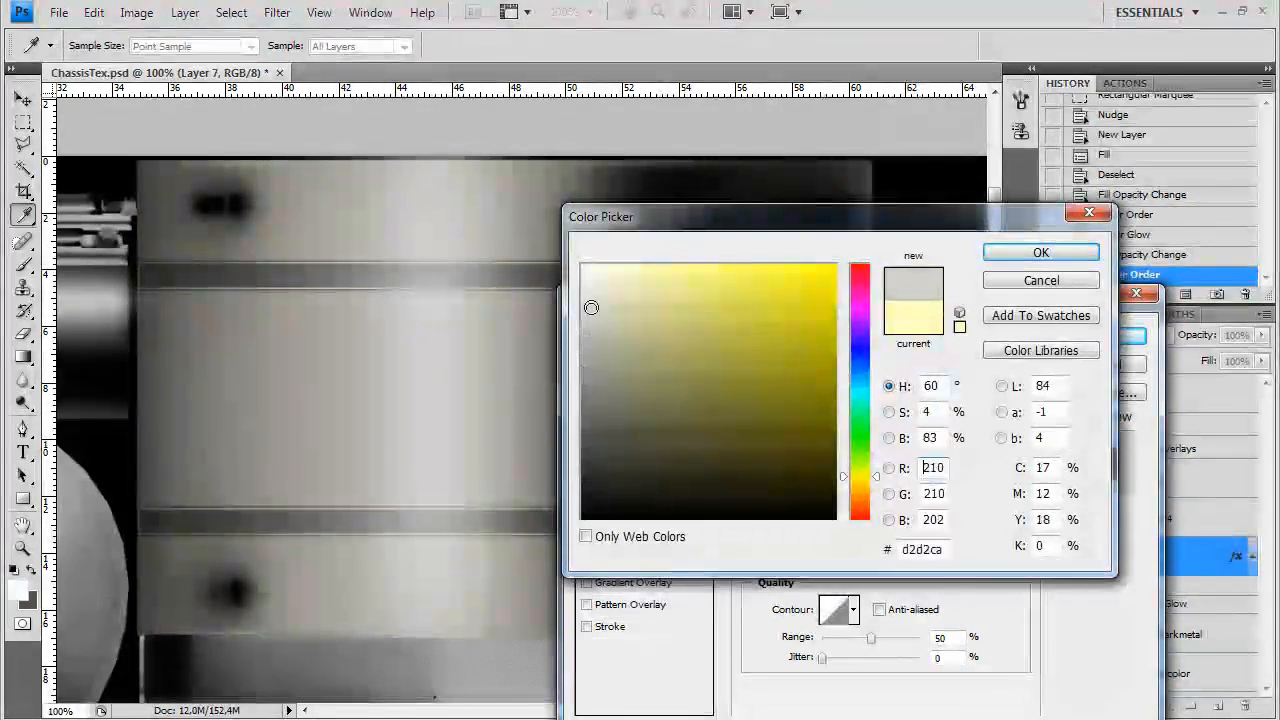
click(1034, 256)
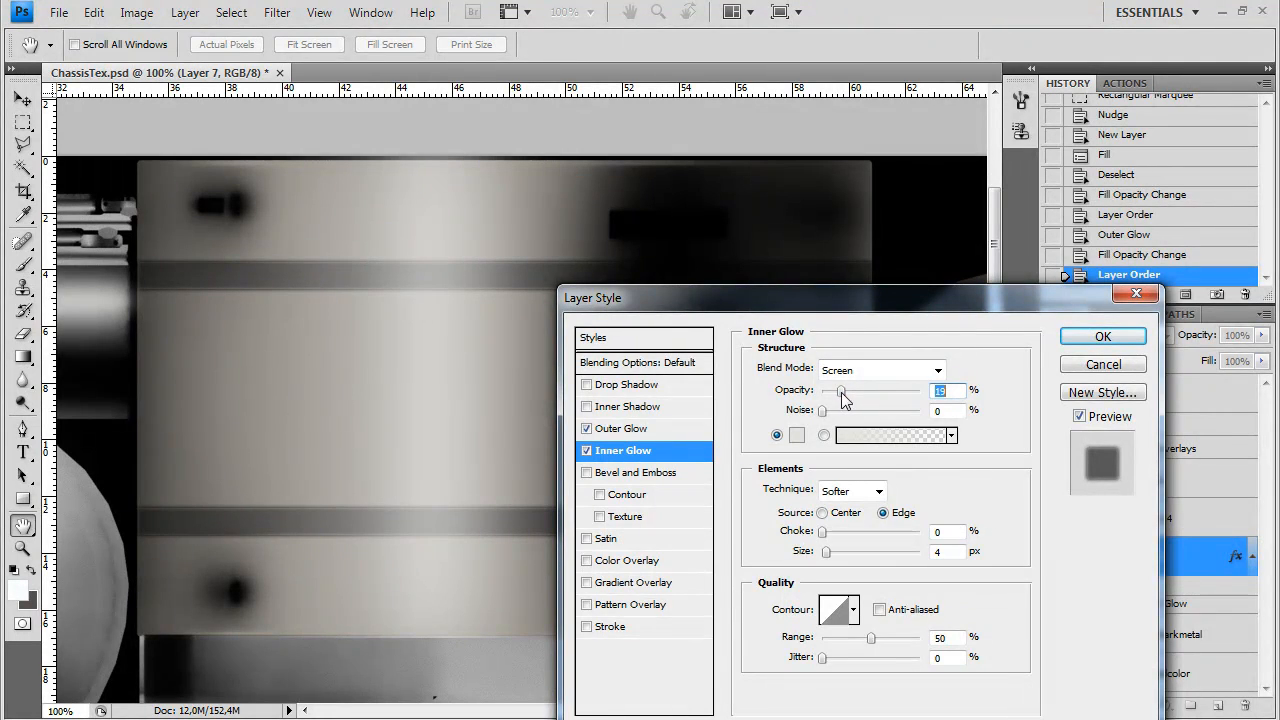
key(Return)
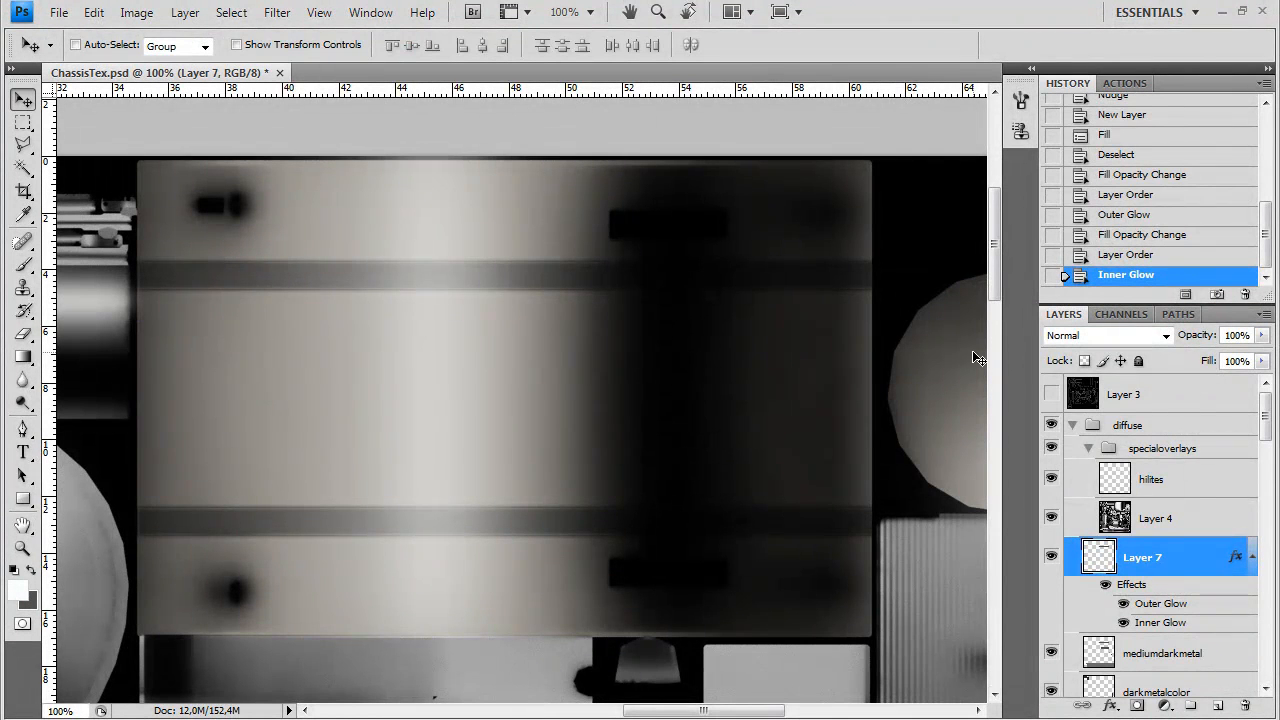
Reduce the hilites layer's opacity to about 54%
click(1154, 479)
click(1261, 335)
drag(1259, 356, 1217, 355)
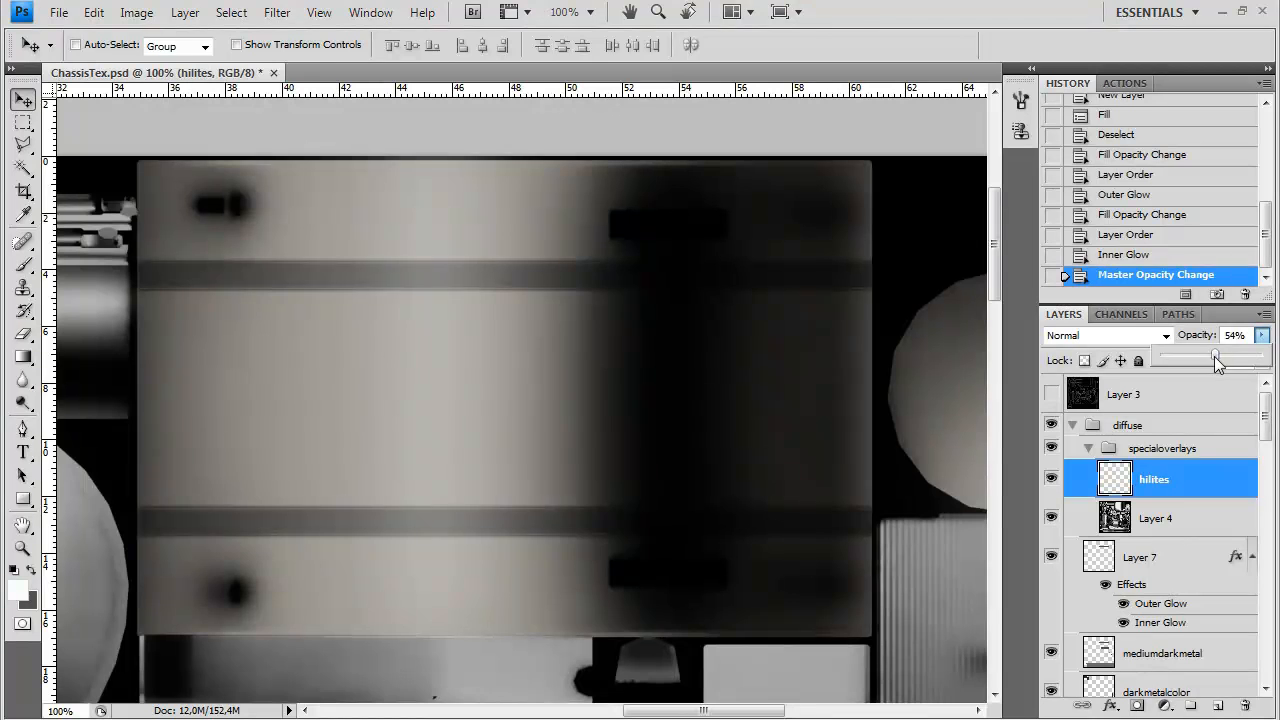
Rename the strap layer as fueltankstraps
double_click(1141, 557)
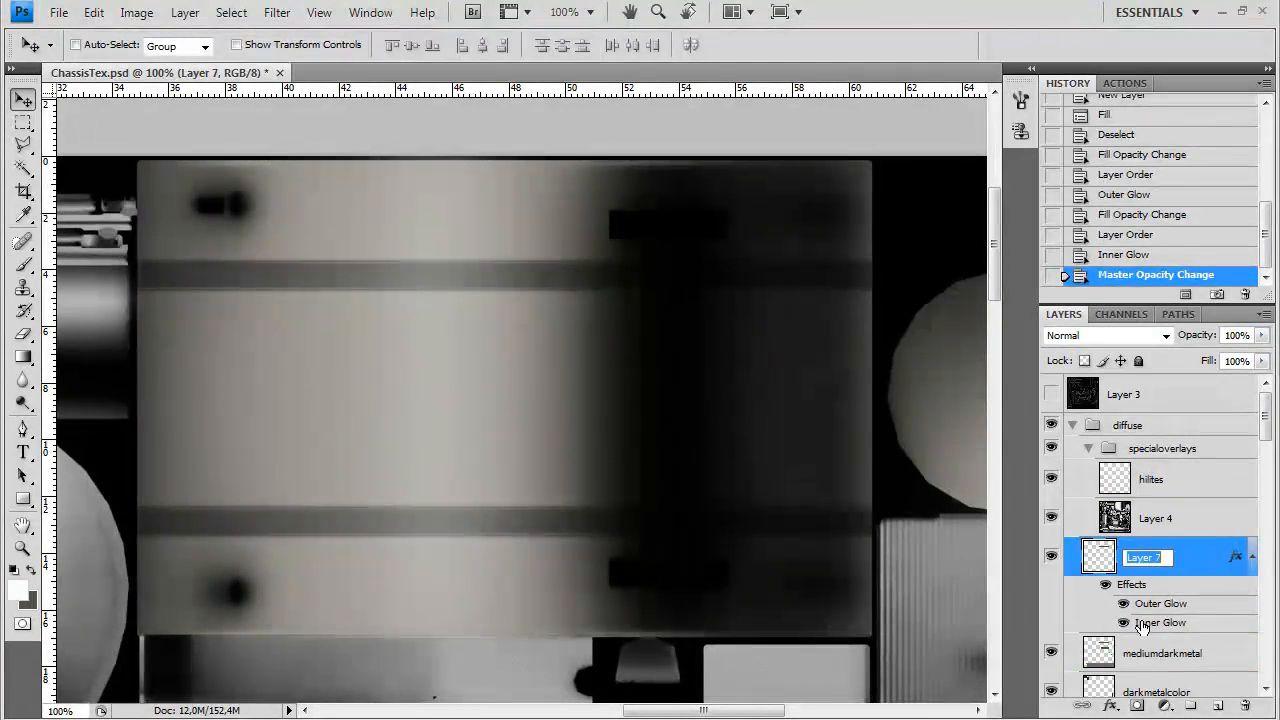
text(fueltankstraps)
key(Return)
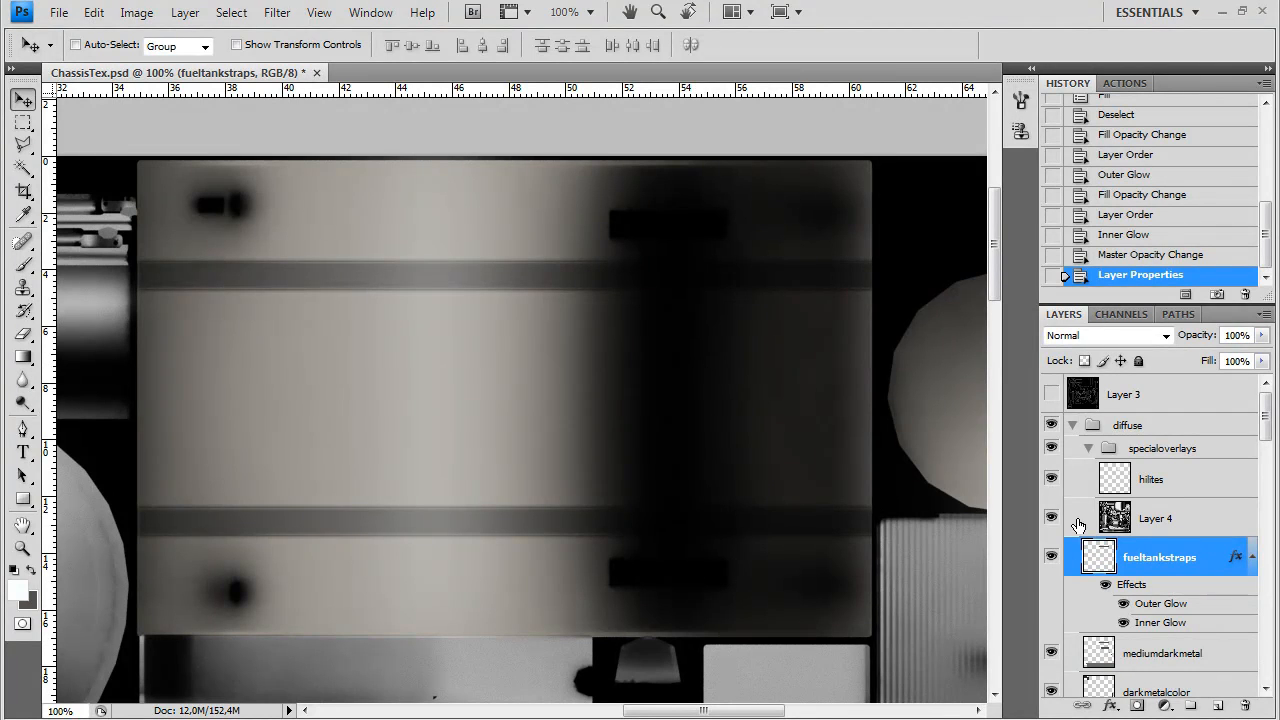
double_click(1193, 574)
click(635, 604)
click(886, 440)
click(886, 440)
click(586, 604)
click(1103, 336)
Save a Targa copy of the texture over the existing ChassisDiffuse.tga
drag(612, 480, 651, 446)
scroll(651, 446, down, 2)
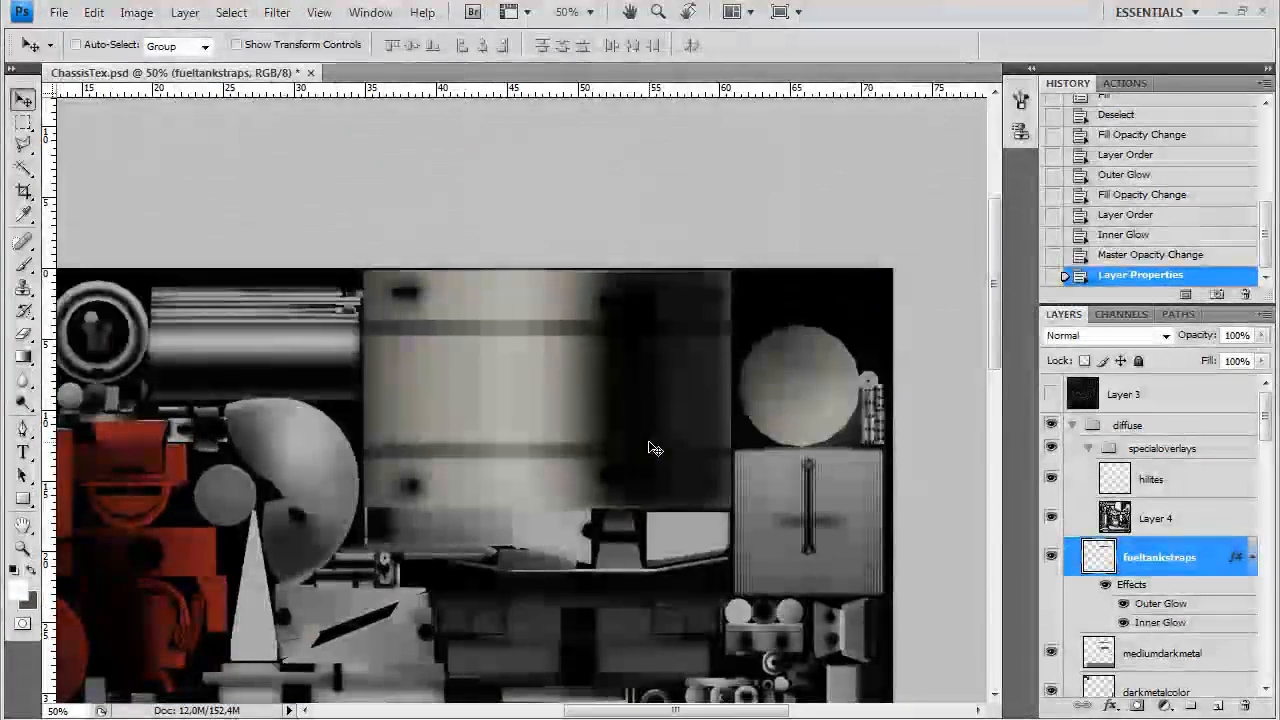
key(ctrl+shift+s)
click(620, 469)
click(560, 660)
double_click(563, 190)
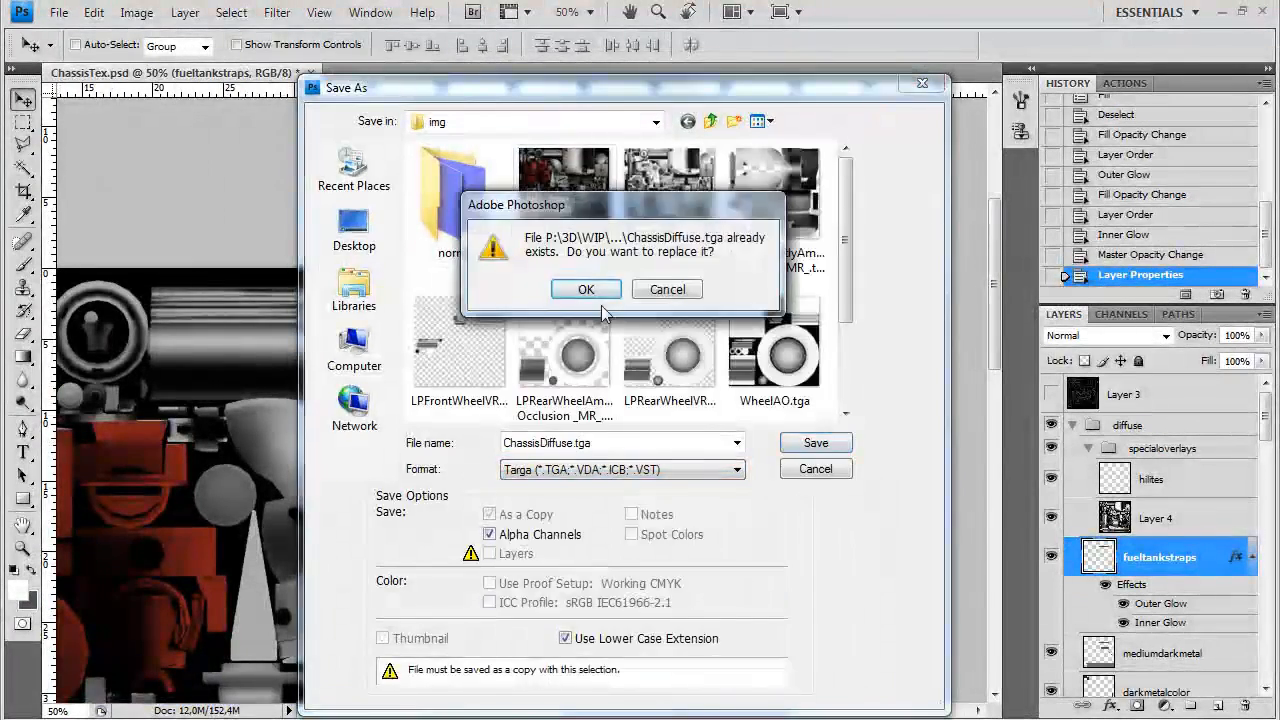
click(586, 289)
click(707, 362)
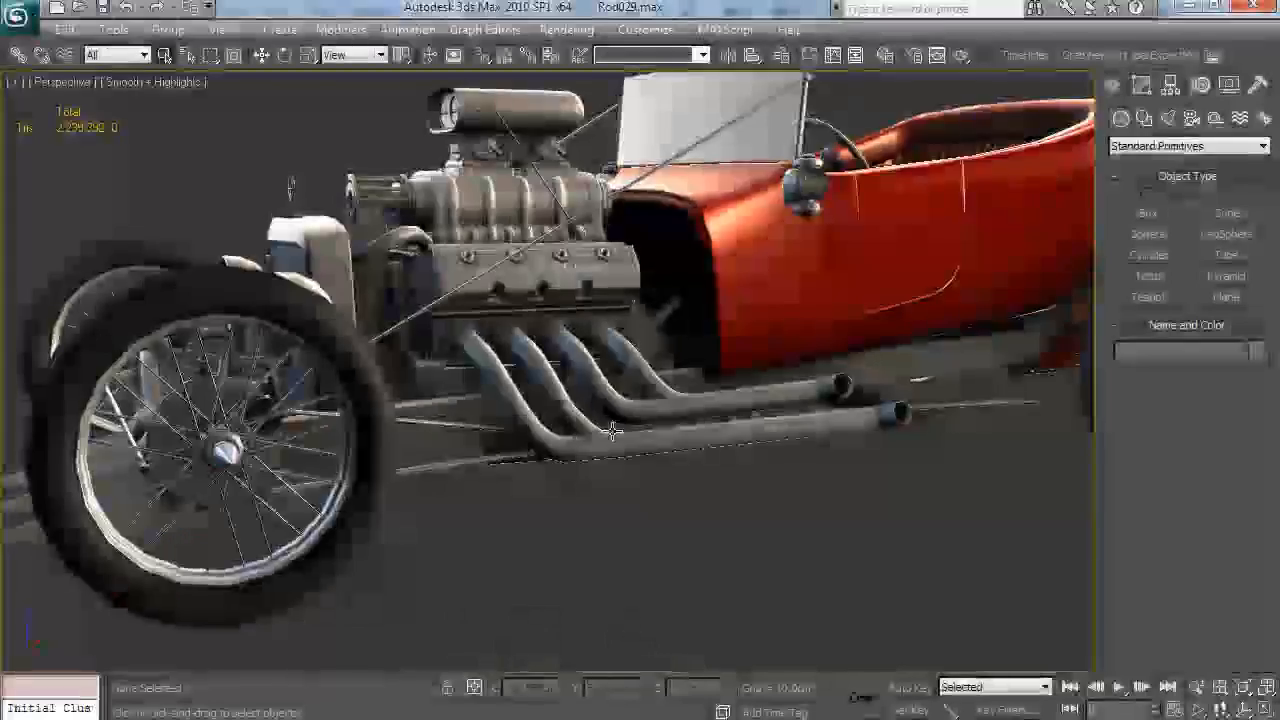
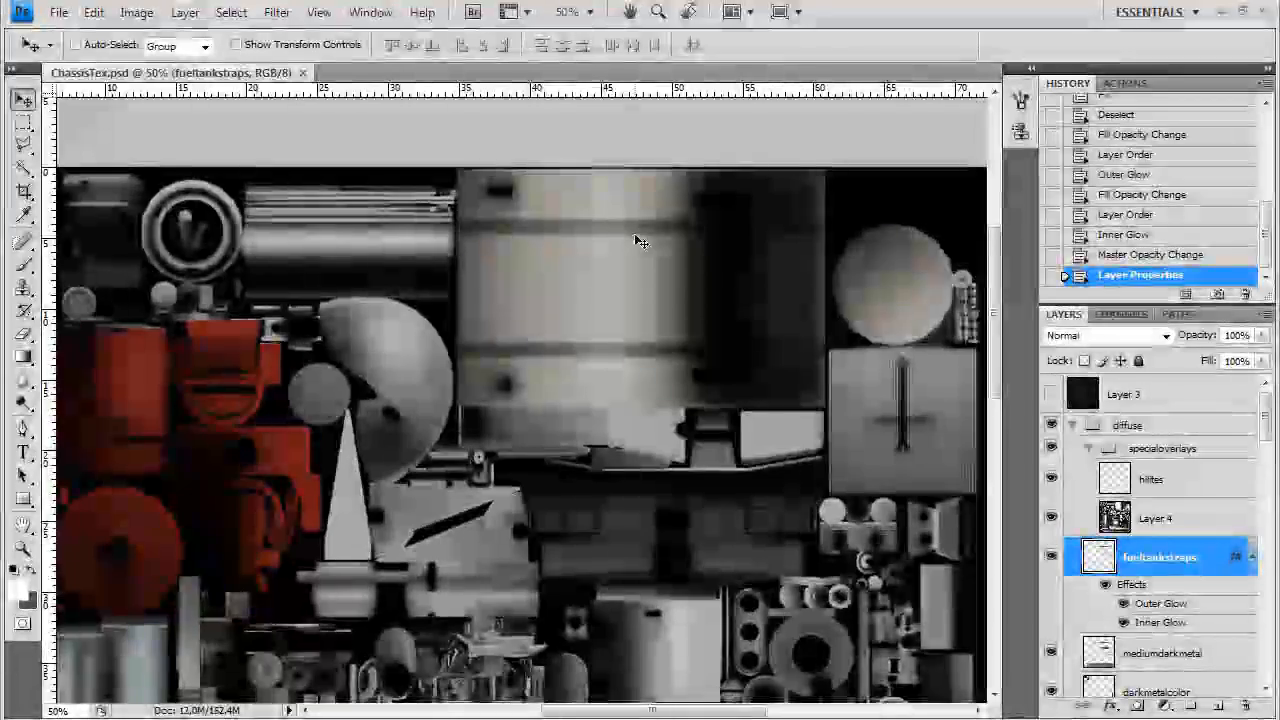
Create a new layer group named basecolors
key(ctrl+minus)
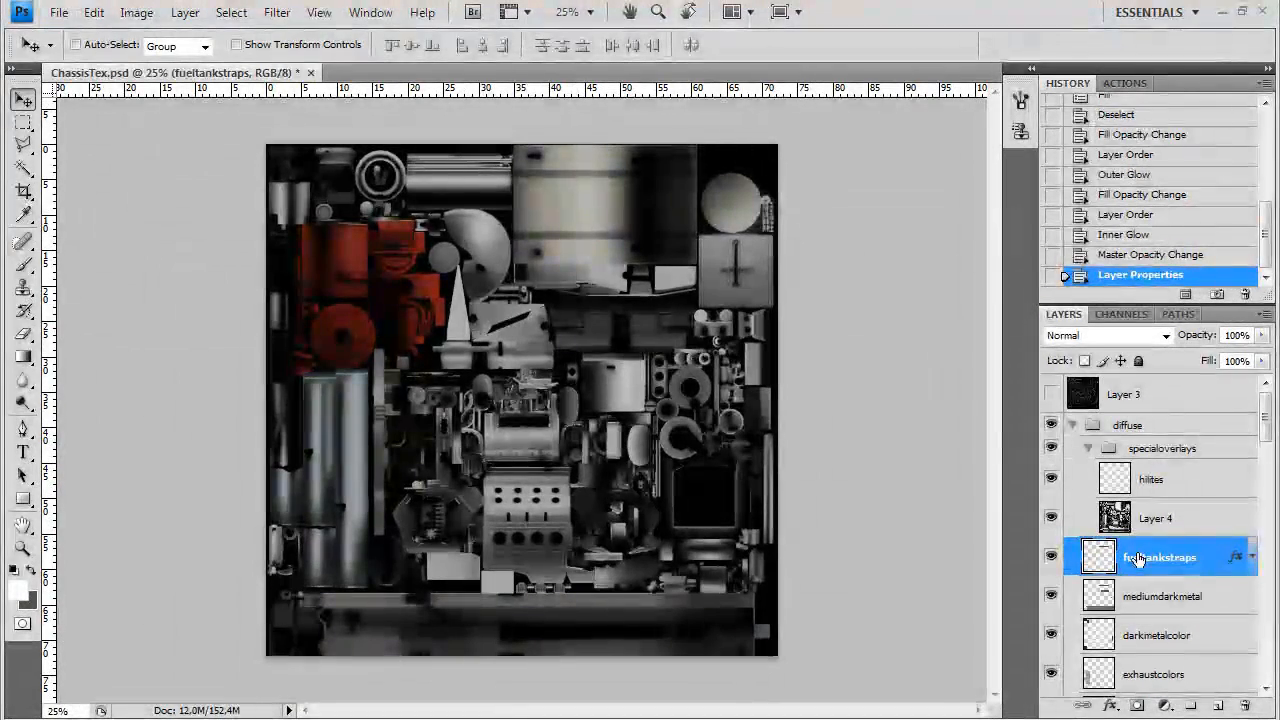
scroll(1237, 557, down, 3)
click(1193, 708)
double_click(1150, 444)
text(basecolors)
key(Return)
Move the colour layers from fueltankstraps downward into the basecolors group
click(1129, 478)
drag(1265, 441, 1264, 457)
shift+click(1160, 583)
drag(1186, 480, 1190, 449)
click(1089, 450)
click(1089, 450)
drag(1266, 442, 1266, 435)
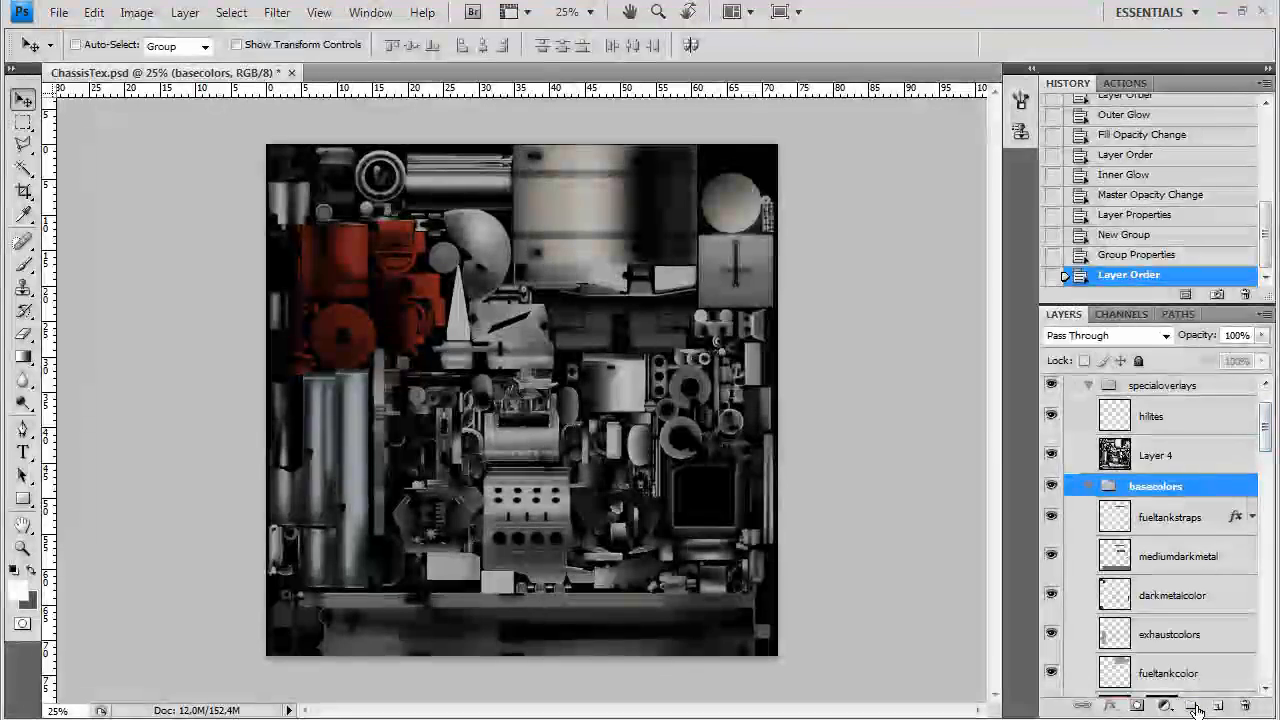
Create a layer group named dirtoverlays directly above the basecolors group
click(1193, 705)
text(drit)
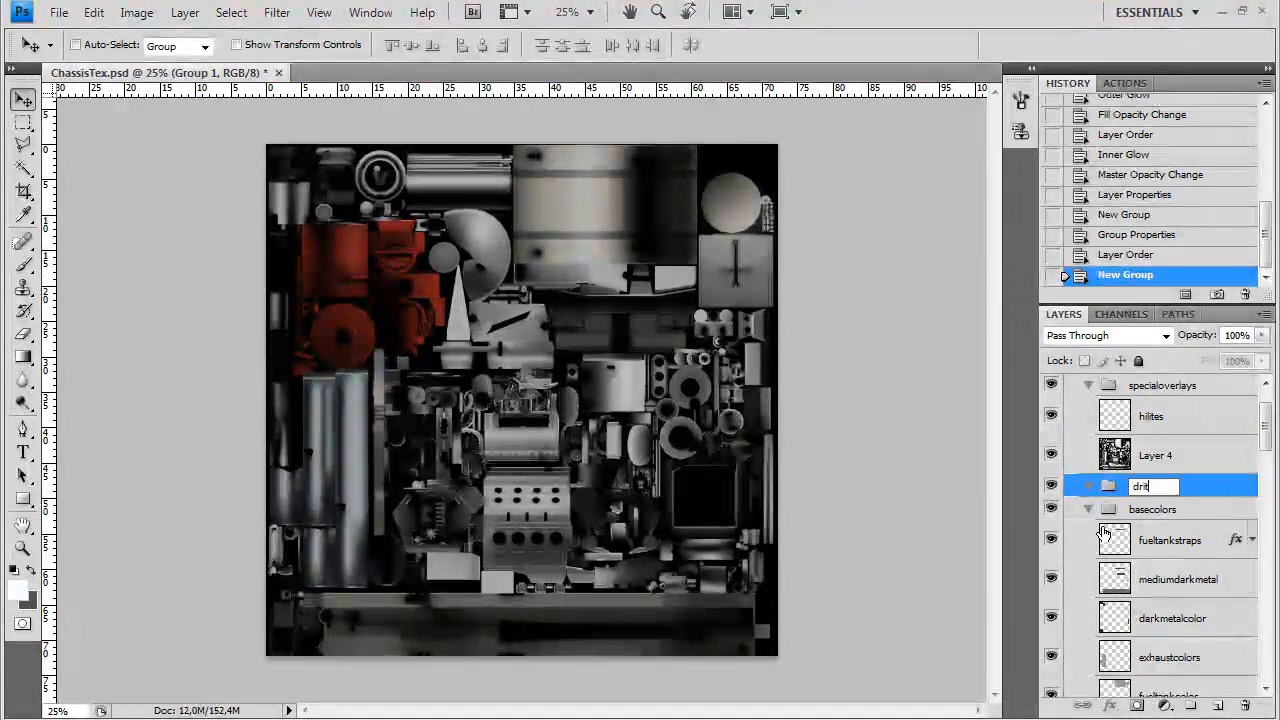
text(overlays)
key(Return)
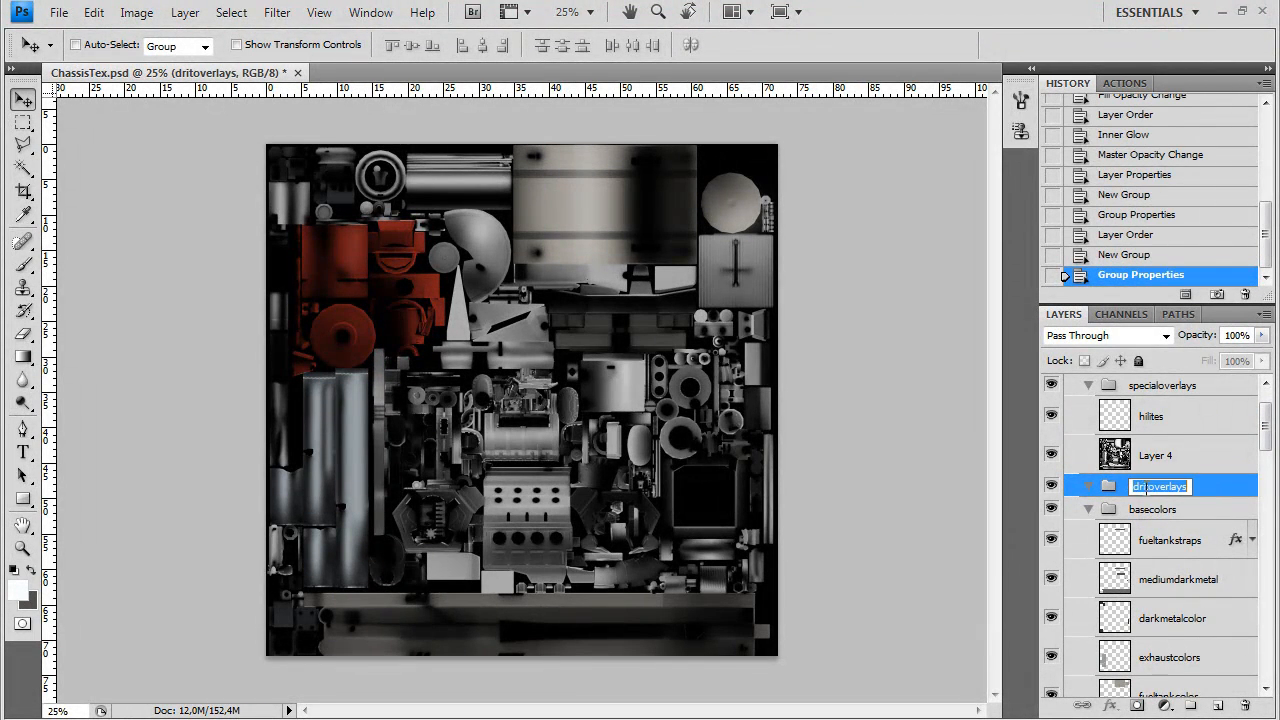
text(iri)
key(Return)
double_click(1146, 487)
click(1147, 487)
key(BackSpace)
key(Return)
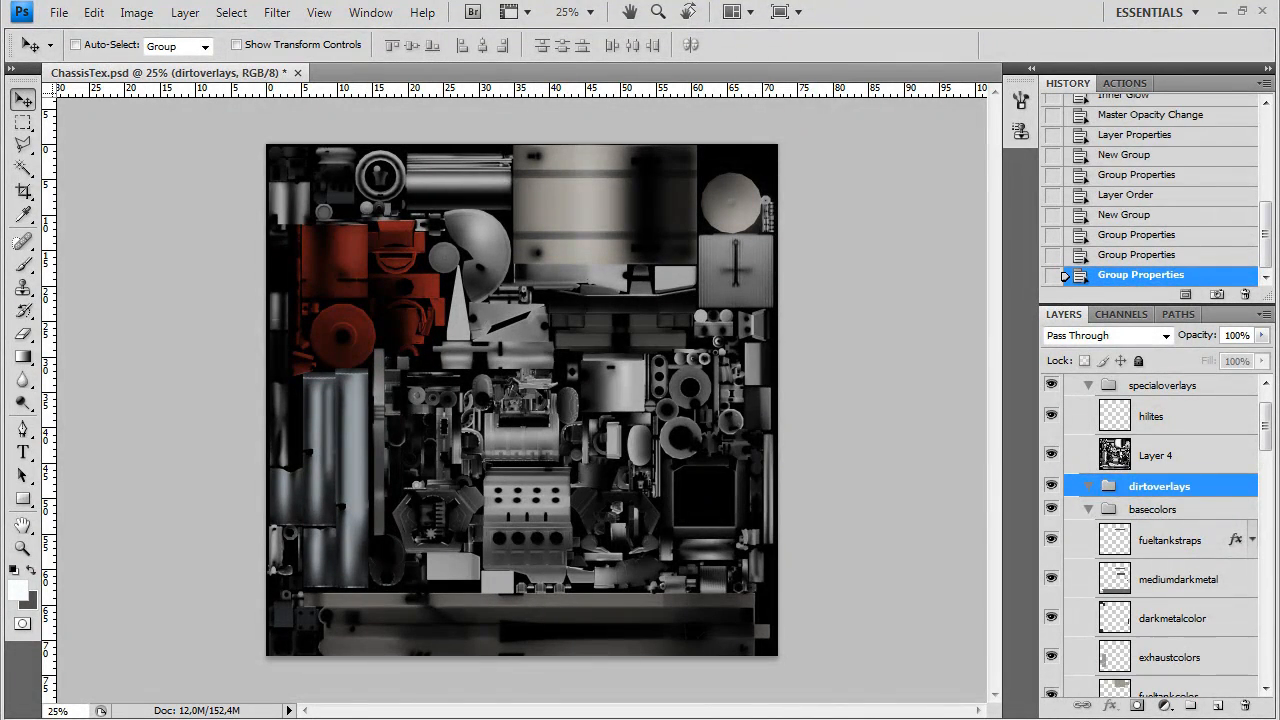
Add a new layer inside dirtoverlays and load an additional brush set for the Brush tool
click(1217, 705)
key(ctrl+plus)
click(25, 265)
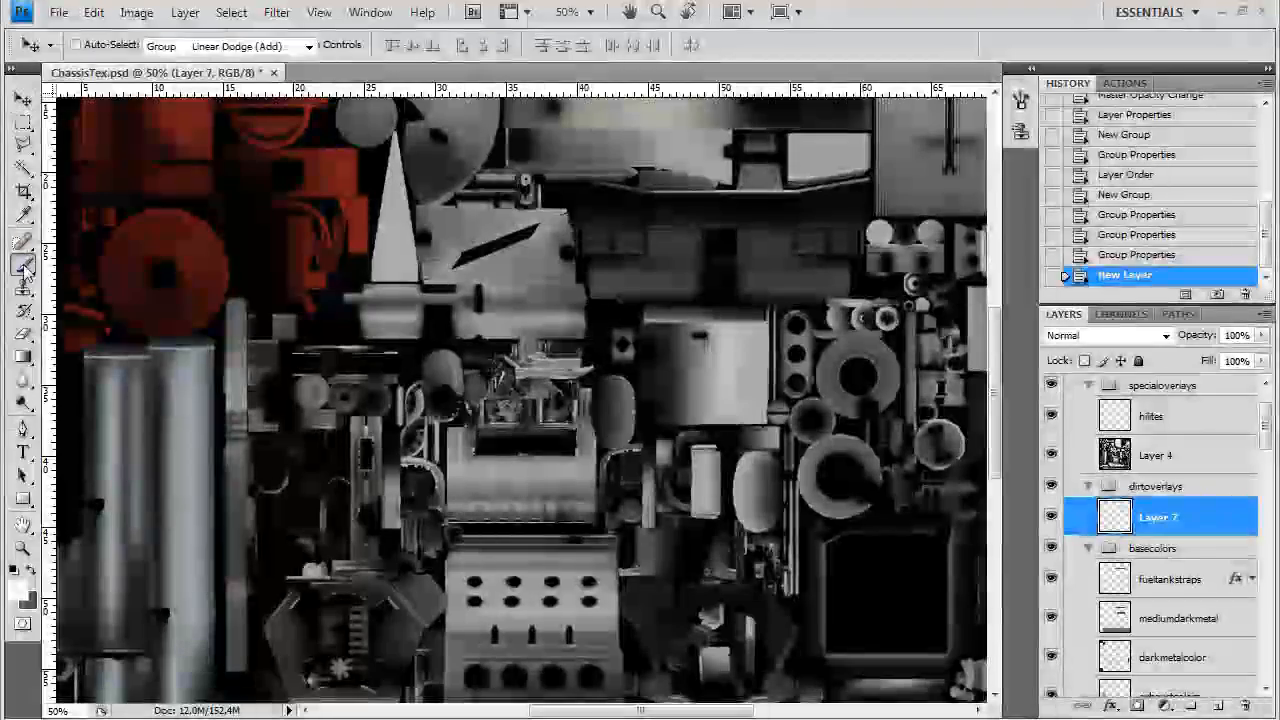
click(137, 45)
click(252, 79)
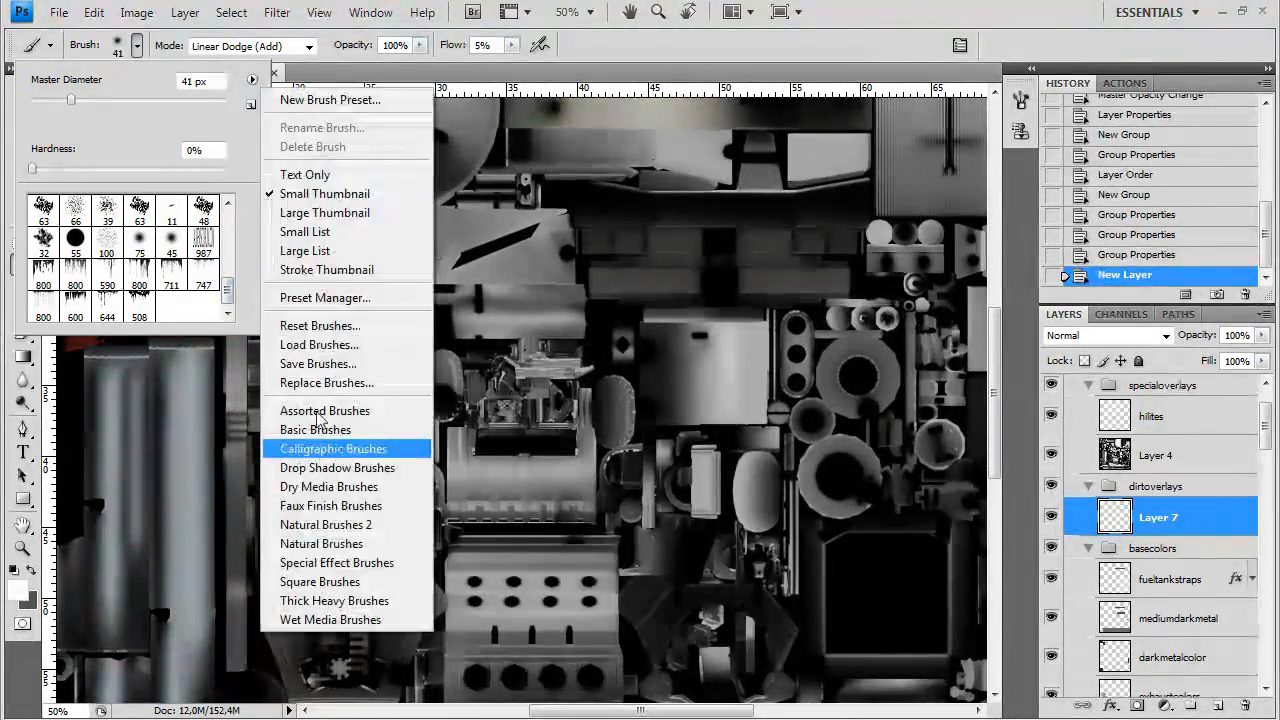
click(320, 344)
double_click(525, 303)
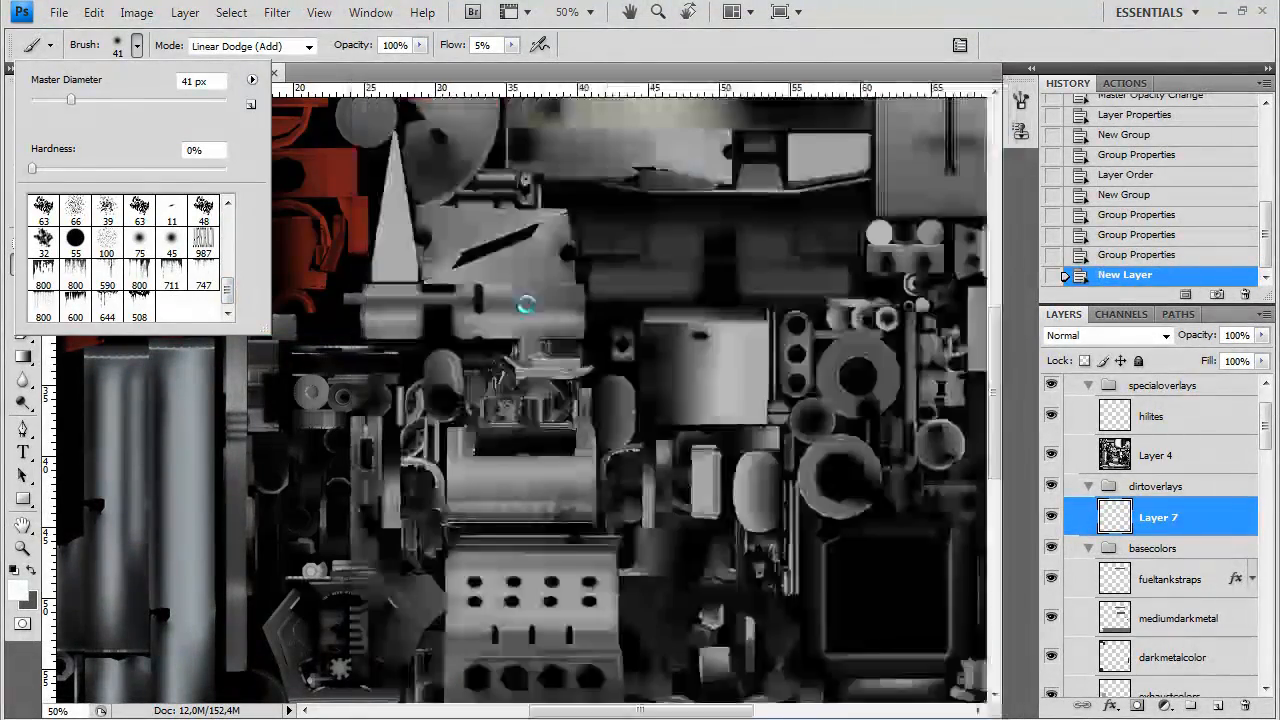
Choose the 636 px grunge brush and set it to Normal mode with 77% flow
drag(230, 256, 230, 291)
click(205, 266)
click(440, 296)
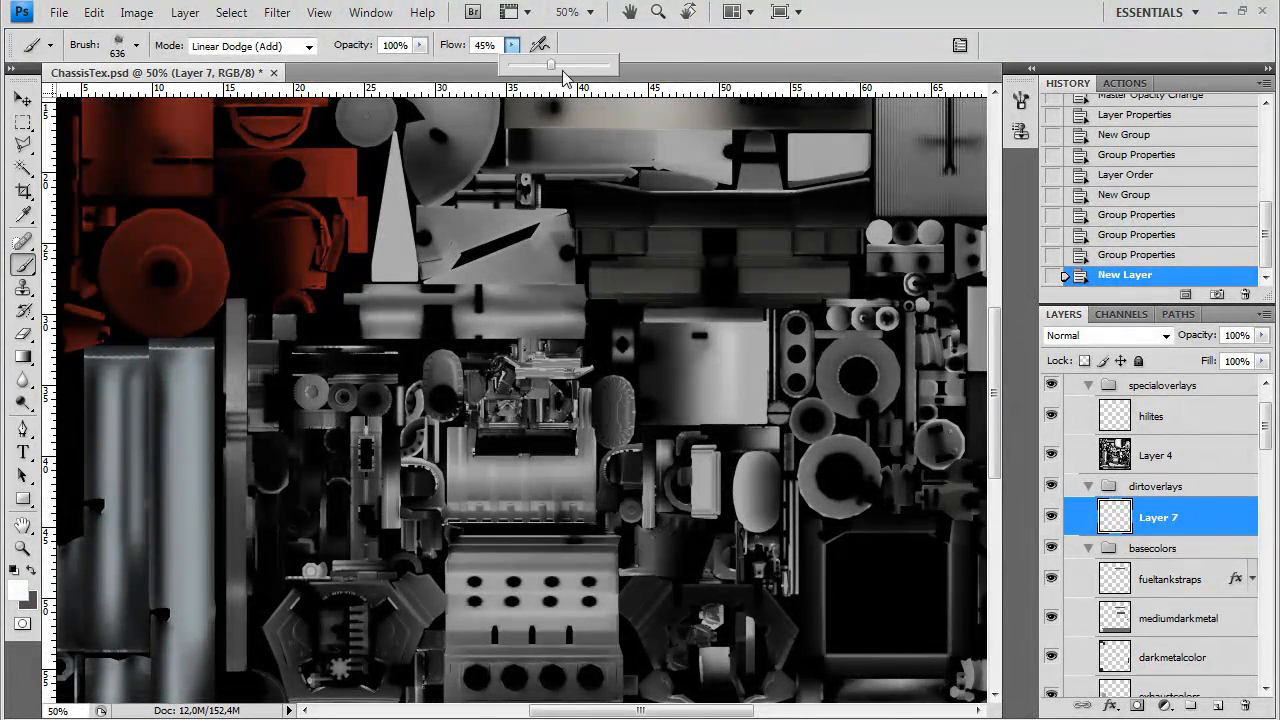
click(309, 46)
click(300, 47)
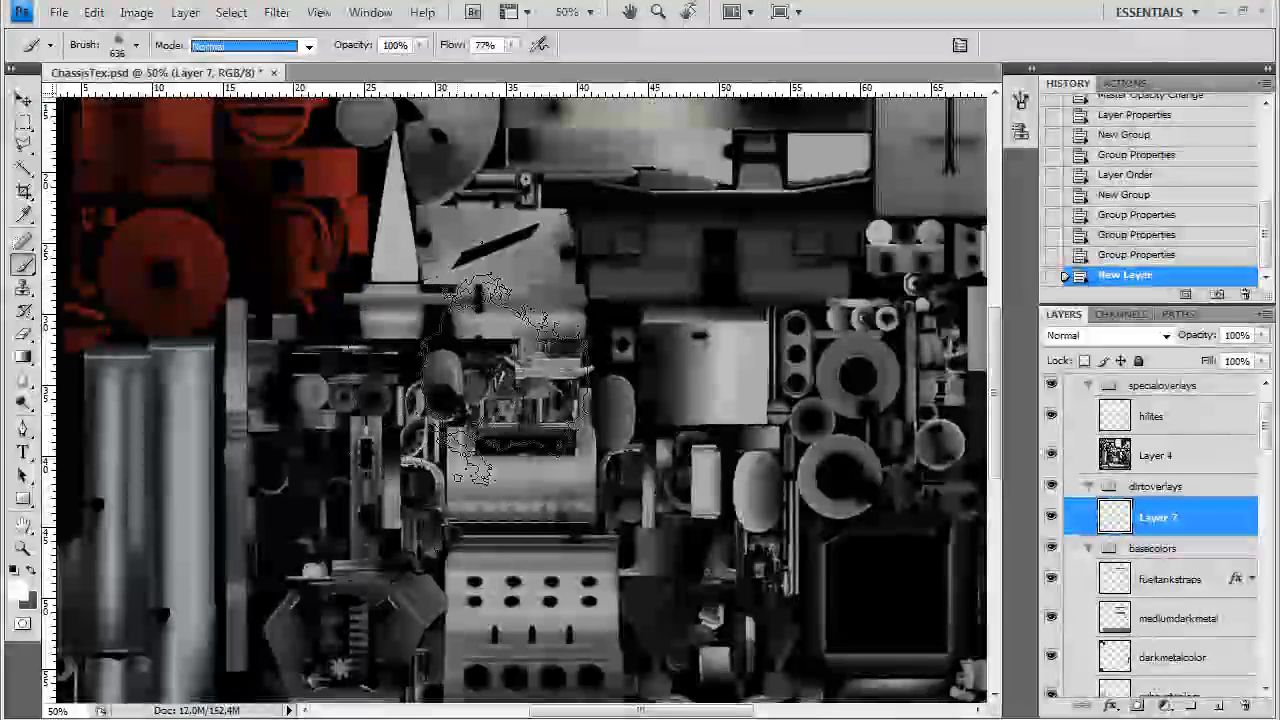
Reset the painting colours to the default black foreground and white background for the Brush tool
click(32, 572)
click(33, 574)
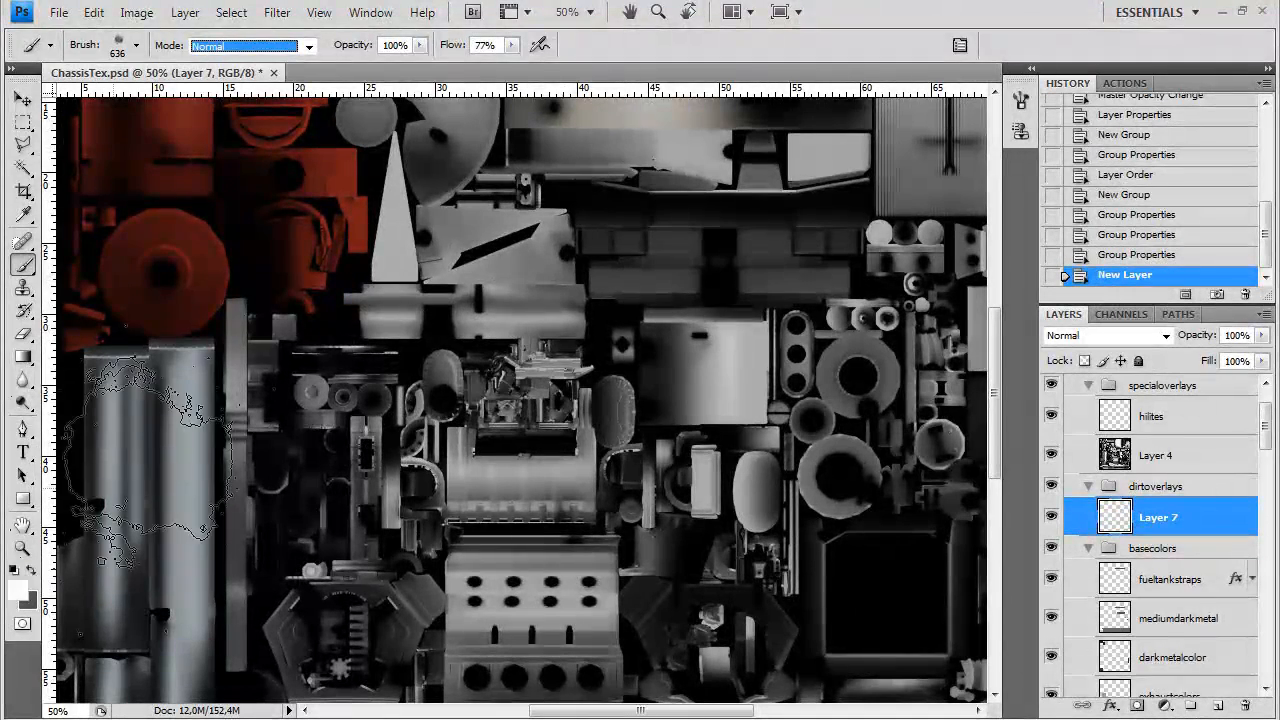
key(v)
click(28, 267)
key(d)
Undo the oversized trial stroke and set the brush's master diameter to 100 px
mouse_move(480, 555)
mouse_down()
mouse_move(492, 463)
mouse_move(577, 432)
mouse_up()
key(ctrl+z)
right_click(584, 330)
double_click(765, 351)
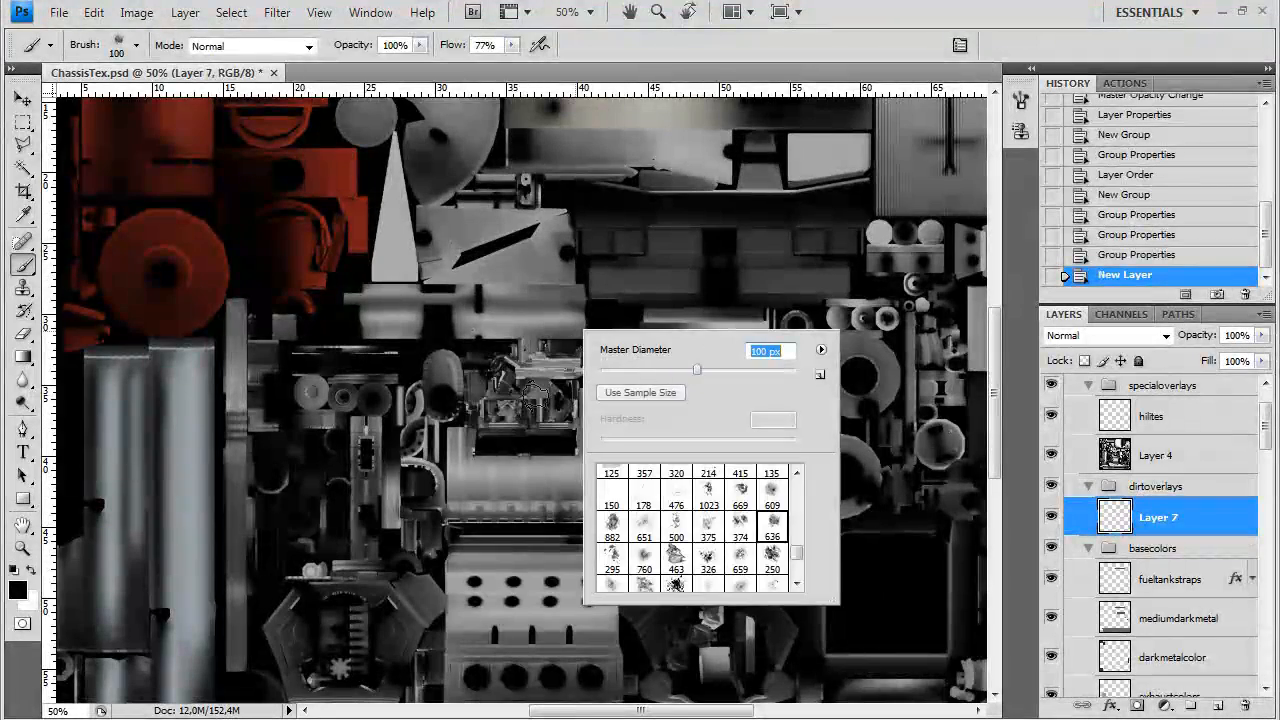
text(100)
key(Return)
Paint black grunge at 32% flow around the four large round holes and lower panel of the engine block
scroll(520, 337, down, 2)
scroll(636, 492, up, 1)
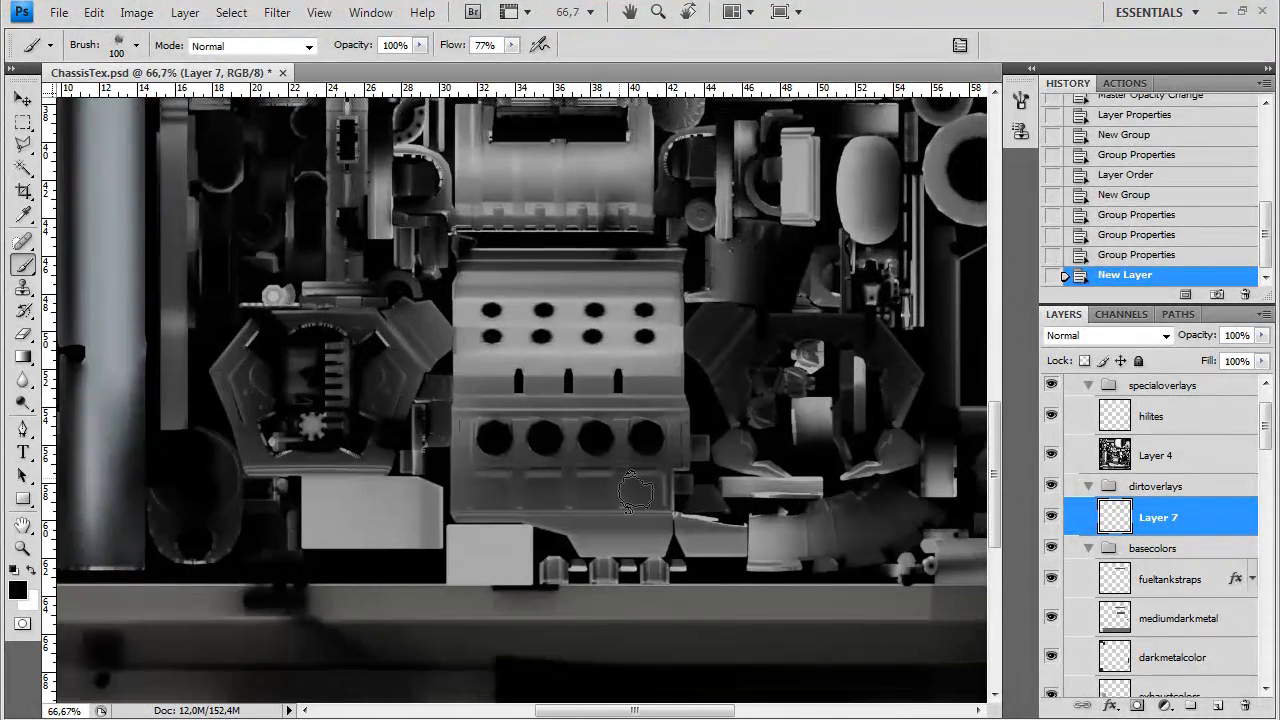
mouse_move(590, 430)
mouse_down()
mouse_move(650, 513)
mouse_move(653, 502)
mouse_move(550, 490)
mouse_up()
drag(550, 490, 545, 500)
mouse_move(500, 477)
mouse_down()
mouse_move(490, 445)
mouse_move(640, 455)
mouse_move(570, 508)
mouse_move(520, 470)
mouse_move(490, 400)
mouse_move(605, 428)
mouse_move(478, 420)
mouse_up()
mouse_move(462, 502)
mouse_down()
mouse_move(585, 495)
mouse_move(530, 490)
mouse_up()
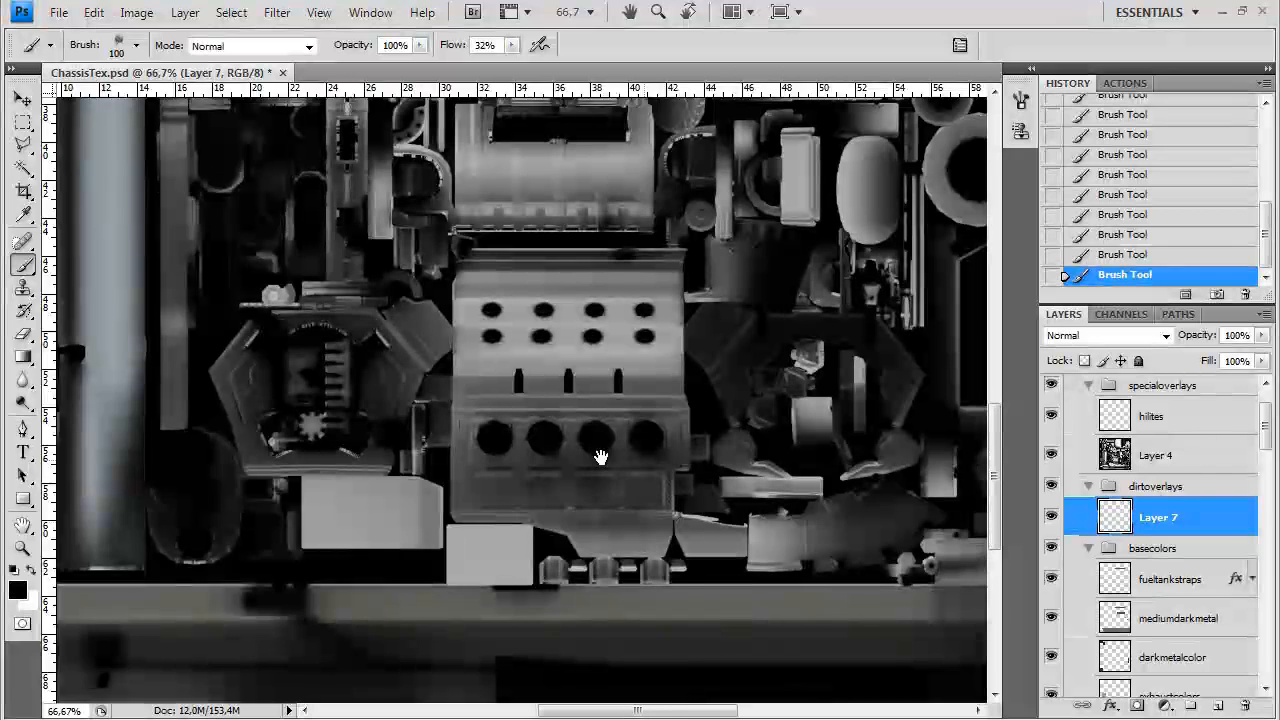
Paint black grunge over the curved housing and small metal parts beside the engine block
scroll(600, 451, right, 5)
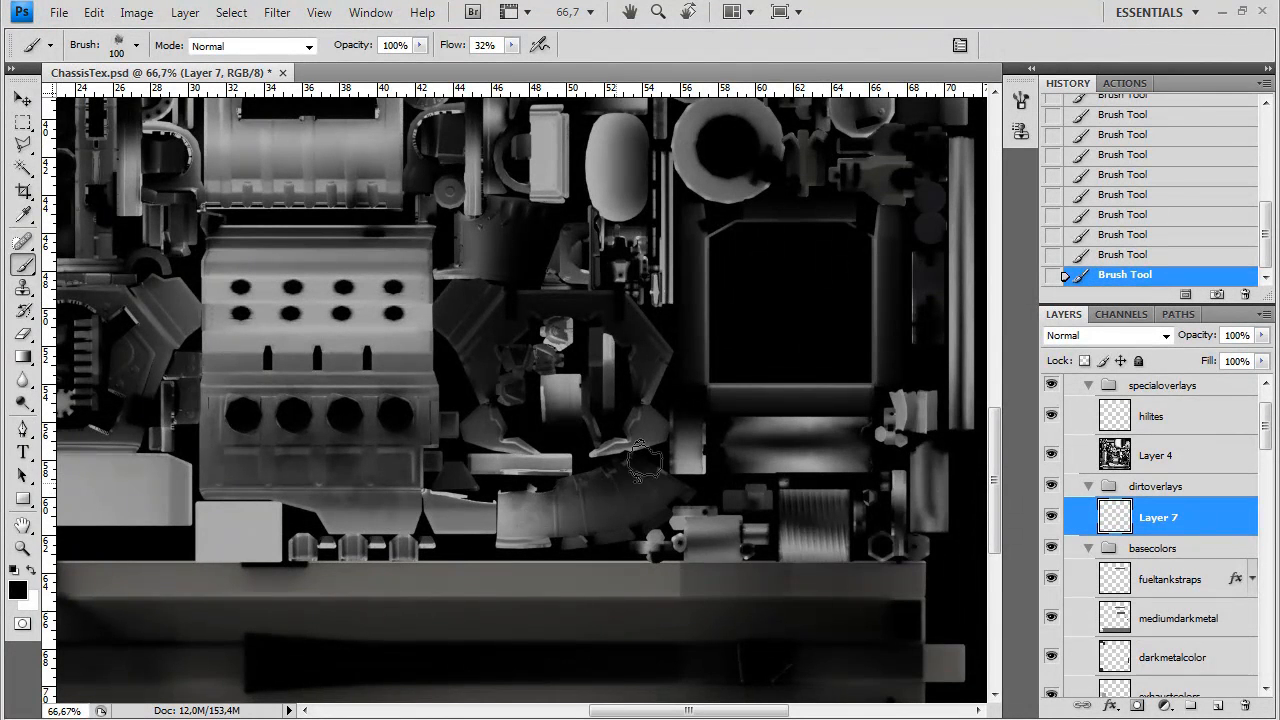
drag(573, 416, 584, 513)
mouse_move(487, 426)
mouse_down()
mouse_move(655, 476)
mouse_move(585, 400)
mouse_up()
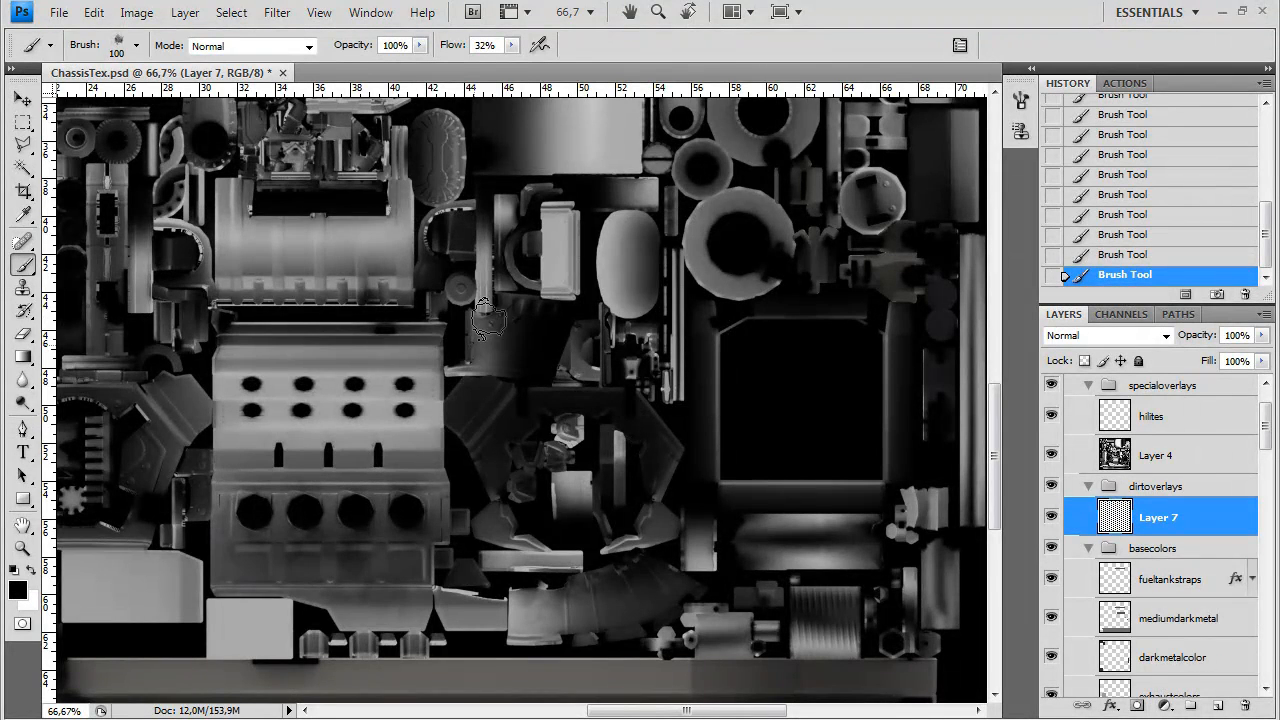
Paint black grunge over the ribbed cylinder above the engine block and the small mechanical parts around it
mouse_move(403, 300)
mouse_down()
mouse_move(521, 392)
mouse_move(405, 390)
mouse_move(378, 300)
mouse_move(479, 313)
mouse_move(499, 373)
mouse_up()
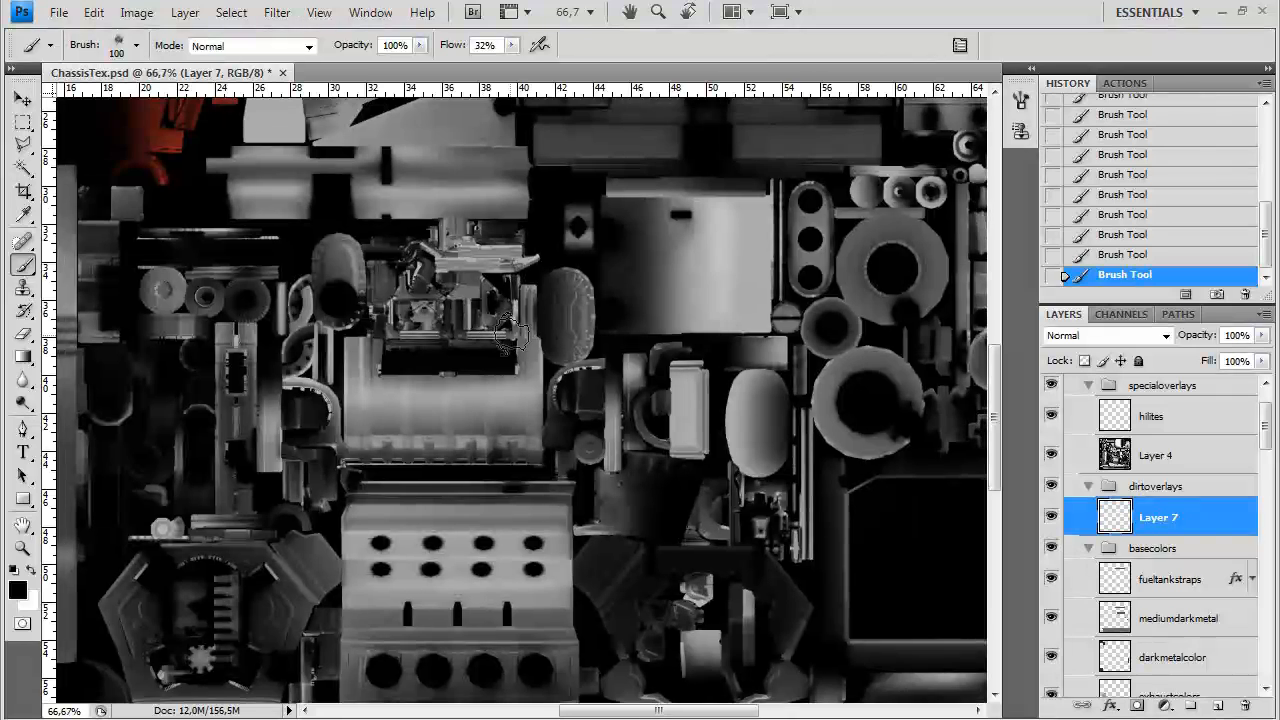
drag(325, 258, 337, 296)
drag(570, 300, 553, 314)
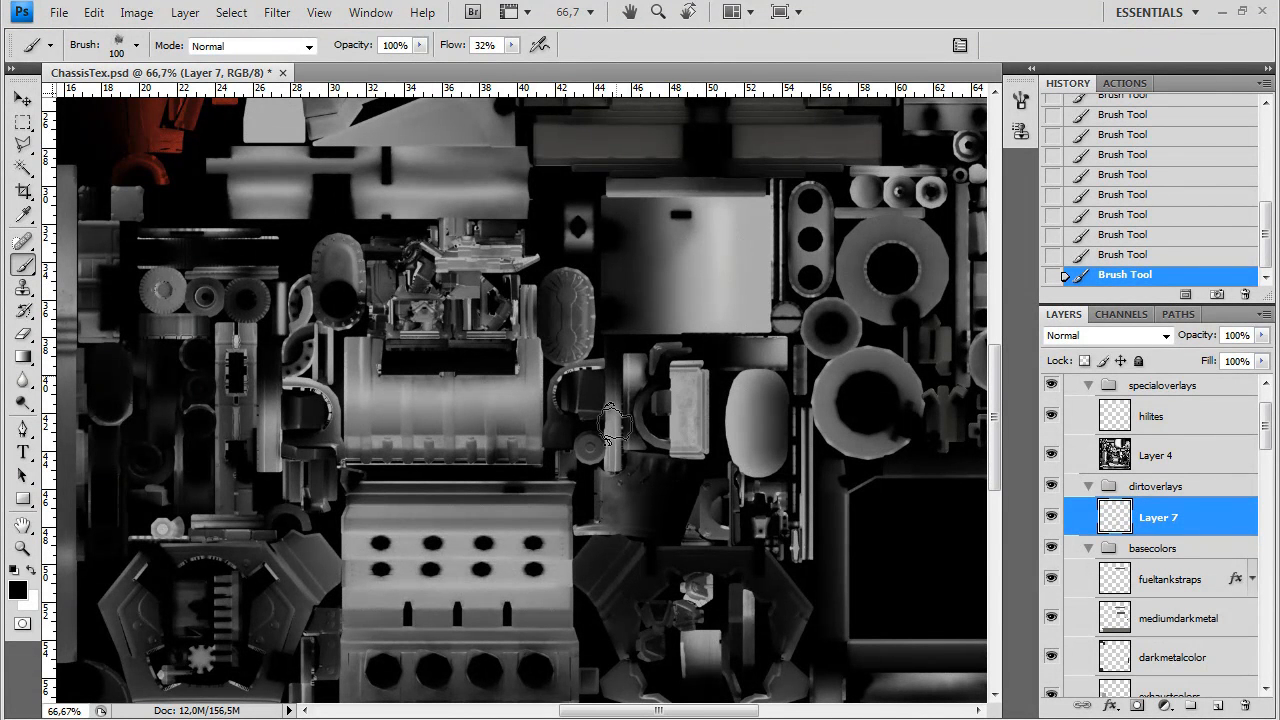
drag(372, 460, 521, 368)
mouse_move(307, 543)
mouse_down()
mouse_move(317, 591)
mouse_move(354, 576)
mouse_move(392, 586)
mouse_move(412, 569)
mouse_move(420, 506)
mouse_move(392, 473)
mouse_move(447, 473)
mouse_move(470, 494)
mouse_move(315, 463)
mouse_move(663, 485)
mouse_up()
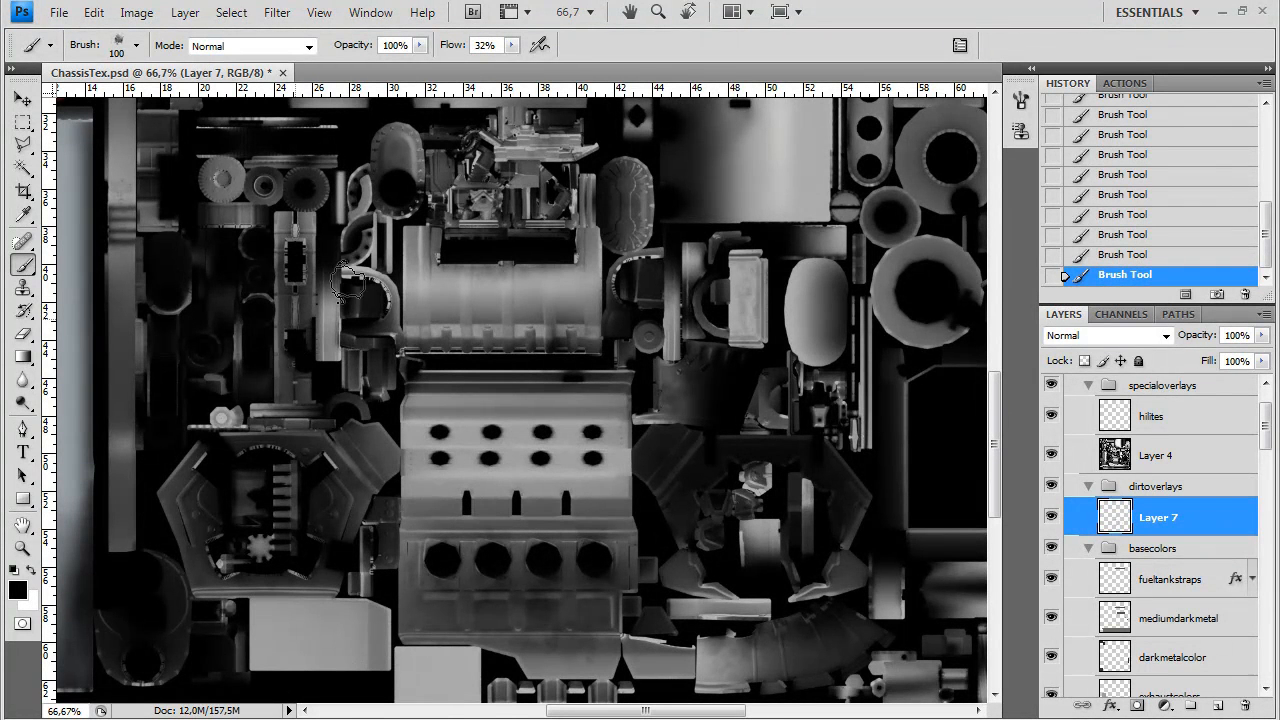
scroll(622, 283, up, 5)
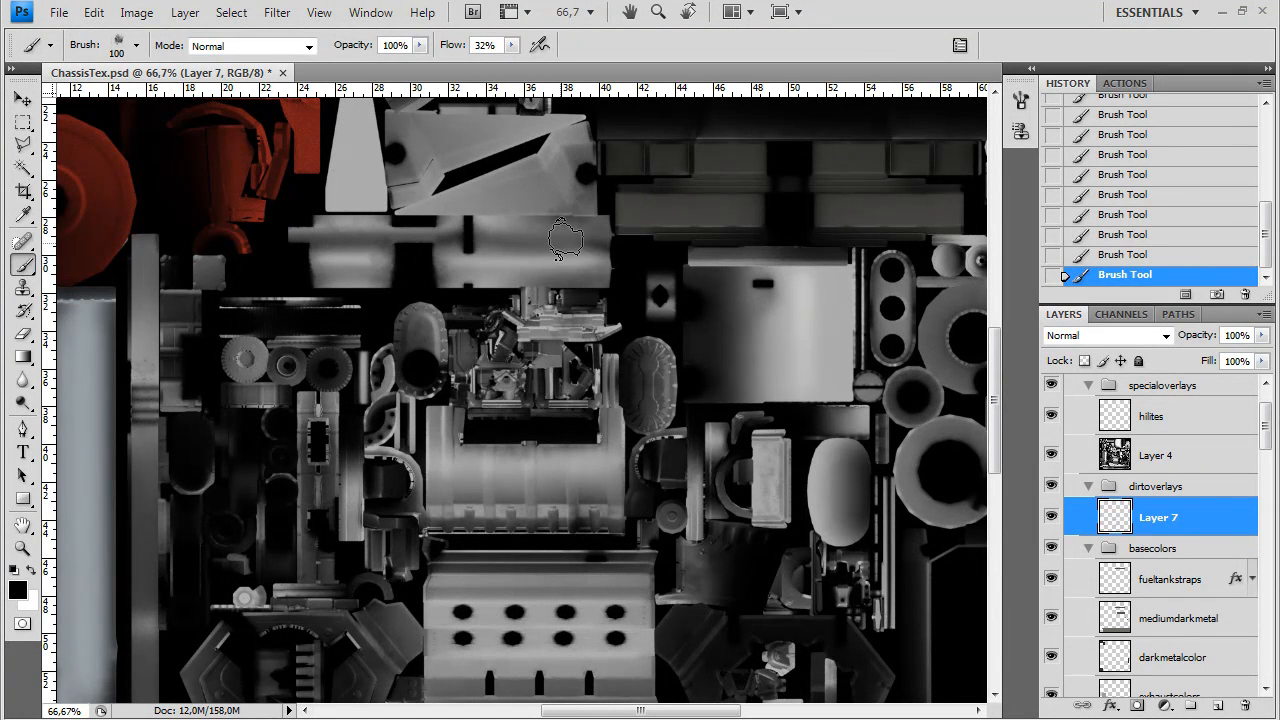
Erase excess grunge on the light metal strip below the slotted plate with a 25 px eraser
click(27, 334)
click(136, 45)
drag(321, 197, 335, 197)
click(573, 235)
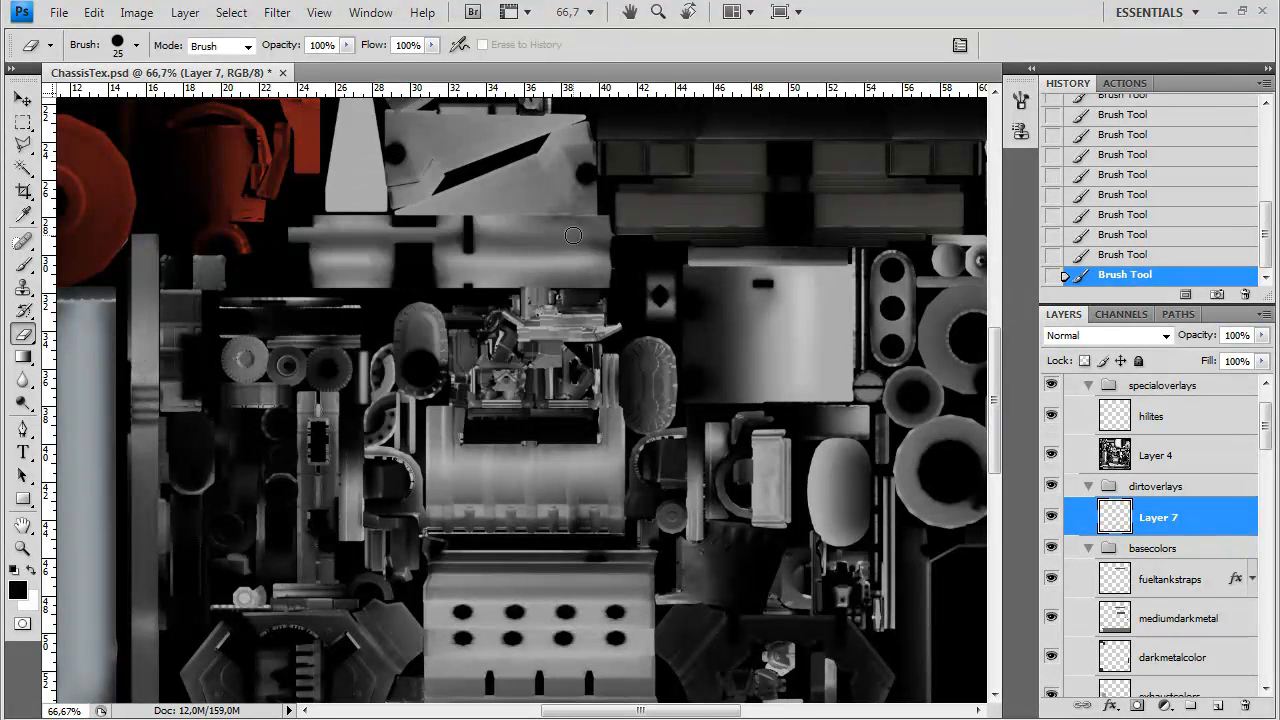
Paint black grunge with the 100 px brush at 32% flow over the slotted plate and the neighbouring light metal pieces
click(24, 265)
mouse_move(450, 150)
mouse_down()
mouse_move(403, 145)
mouse_move(402, 163)
mouse_move(430, 185)
mouse_up()
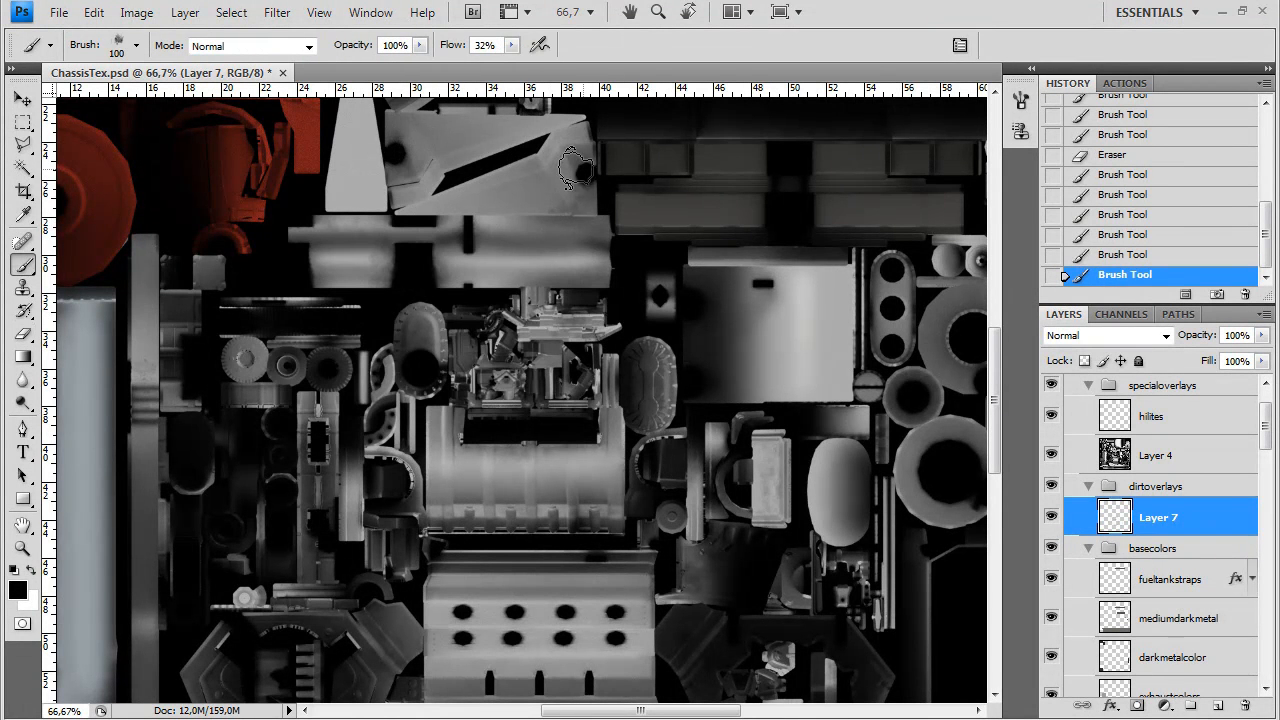
scroll(358, 193, up, 2)
drag(358, 269, 581, 254)
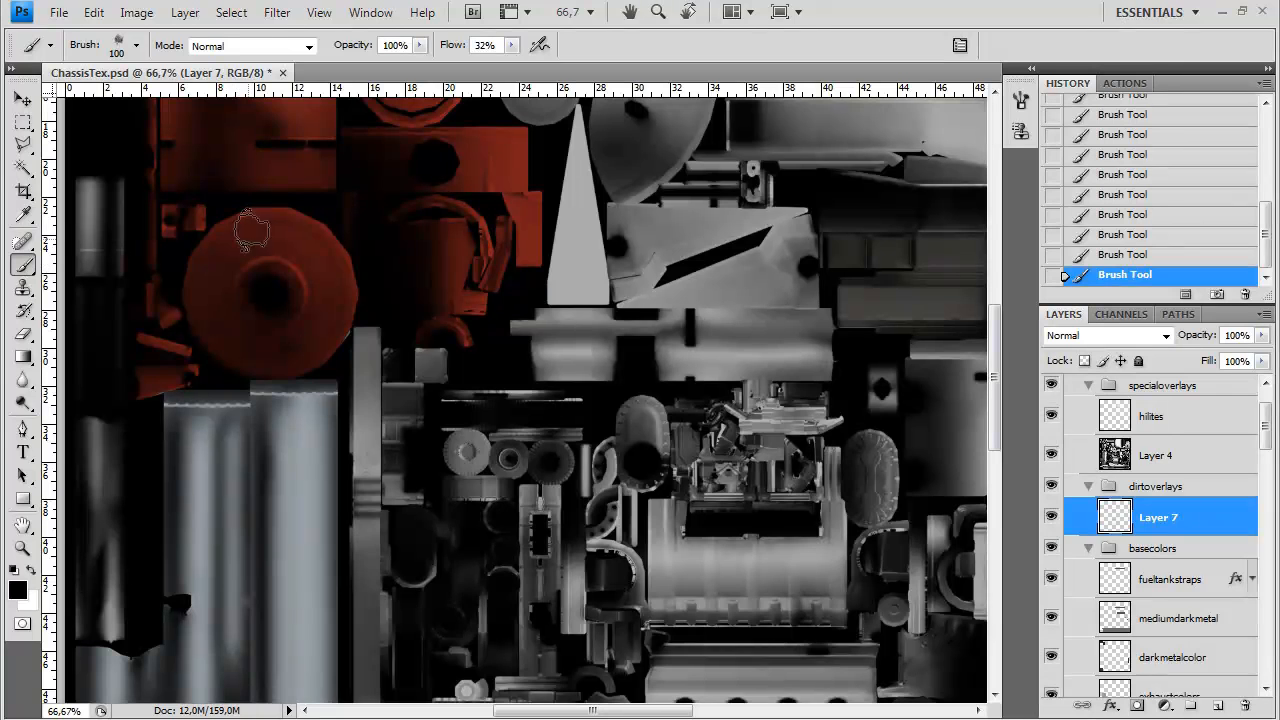
Enlarge the brush to 145 px and paint black grunge over the large red disc and adjoining red parts
right_click(316, 312)
drag(424, 317, 434, 317)
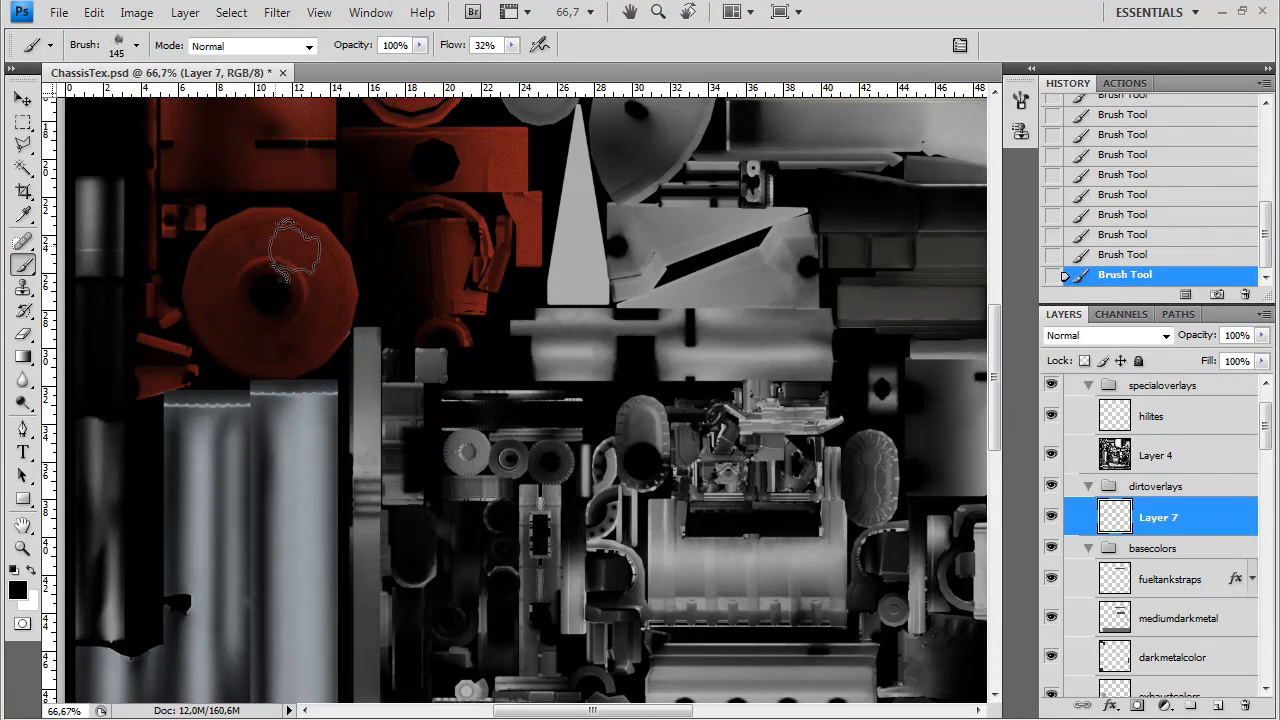
drag(324, 132, 358, 322)
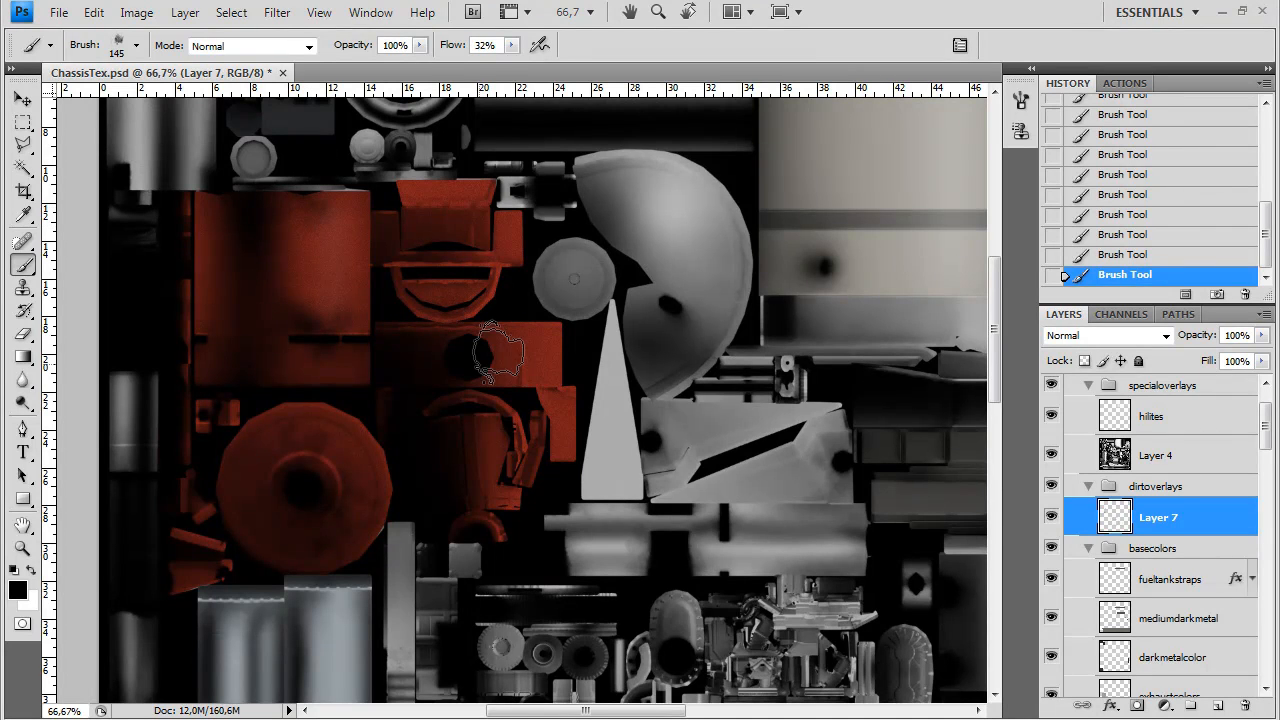
Reduce the brush to 92 px and paint black grunge over the remaining red panels and brackets
right_click(472, 434)
drag(562, 483, 552, 483)
mouse_move(468, 280)
mouse_down()
mouse_move(465, 220)
mouse_move(440, 222)
mouse_move(496, 256)
mouse_move(387, 253)
mouse_move(482, 352)
mouse_move(285, 460)
mouse_move(312, 342)
mouse_move(351, 334)
mouse_move(322, 285)
mouse_up()
Reduce the brush to 63 px and paint fine black grunge over the small metal parts beside the engine block
scroll(291, 343, down, 10)
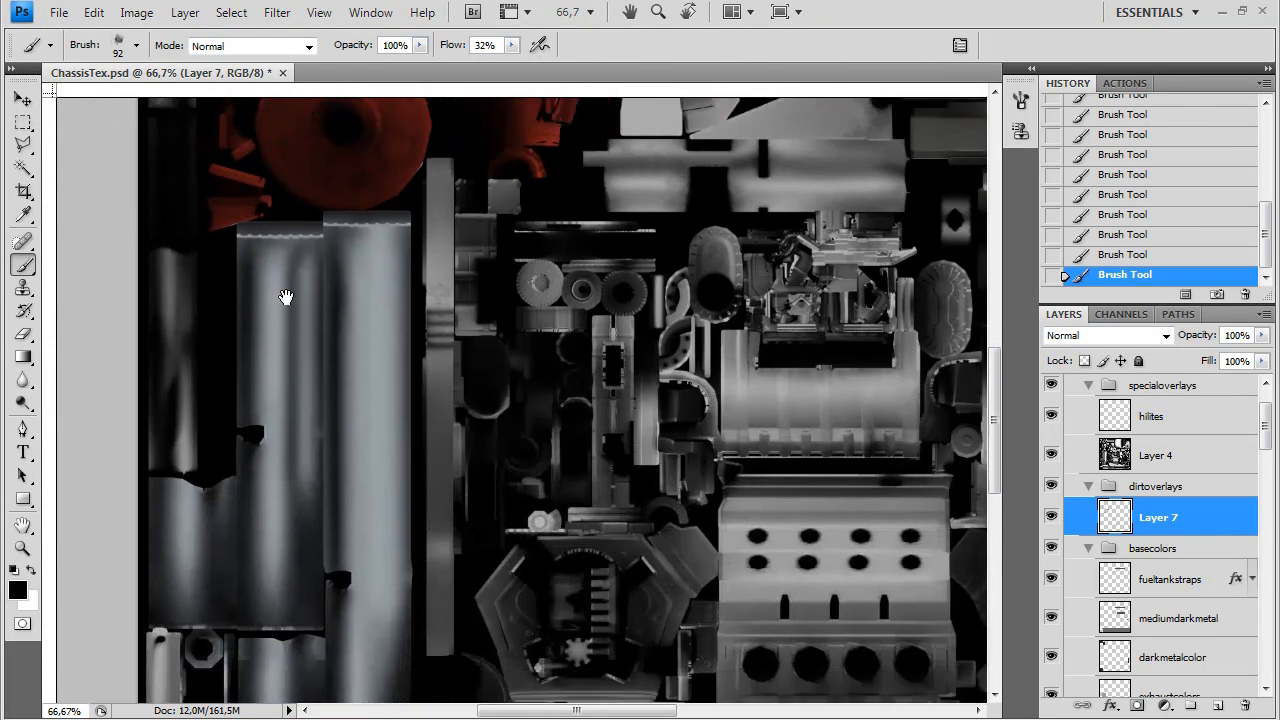
scroll(406, 360, right, 2)
mouse_move(597, 445)
mouse_down()
mouse_move(509, 456)
mouse_move(538, 427)
mouse_move(587, 431)
mouse_move(501, 463)
mouse_up()
mouse_move(650, 477)
mouse_down()
mouse_move(551, 437)
mouse_move(515, 471)
mouse_move(492, 418)
mouse_move(577, 425)
mouse_move(360, 405)
mouse_up()
right_click(553, 403)
key(Return)
mouse_move(791, 437)
mouse_down()
mouse_move(623, 487)
mouse_move(534, 558)
mouse_up()
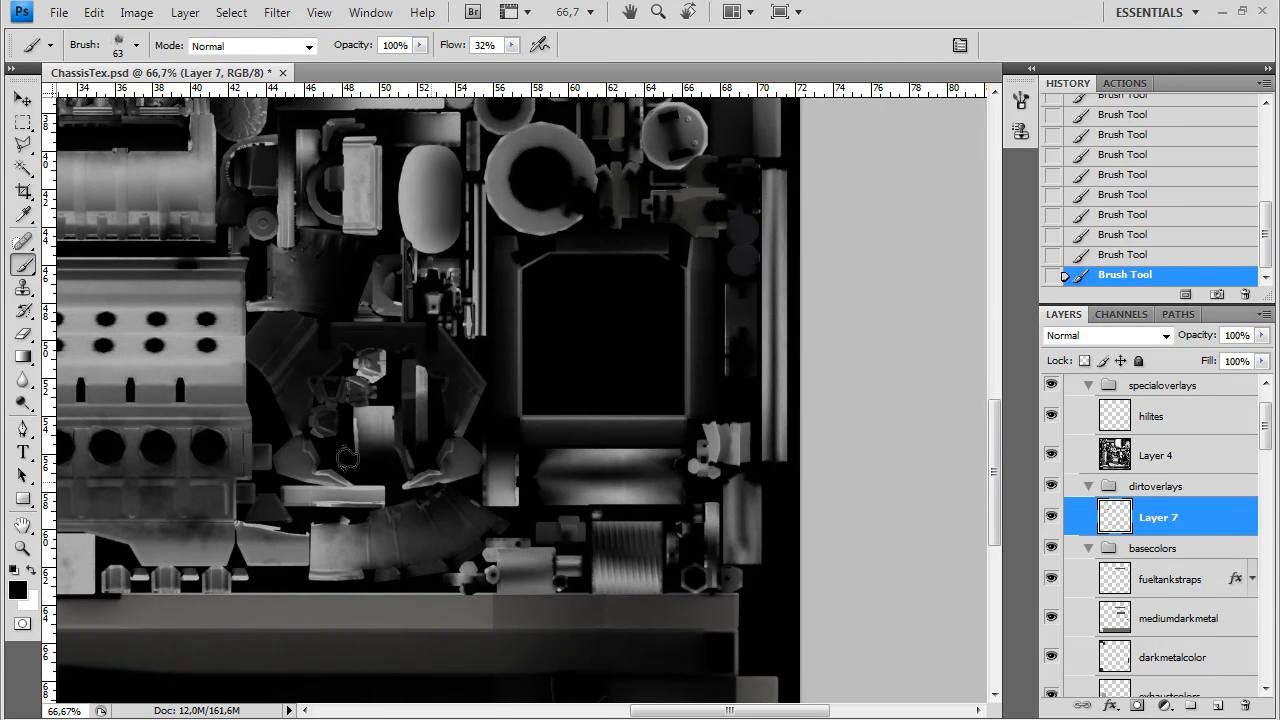
mouse_move(357, 397)
mouse_down()
mouse_move(317, 517)
mouse_move(327, 702)
mouse_up()
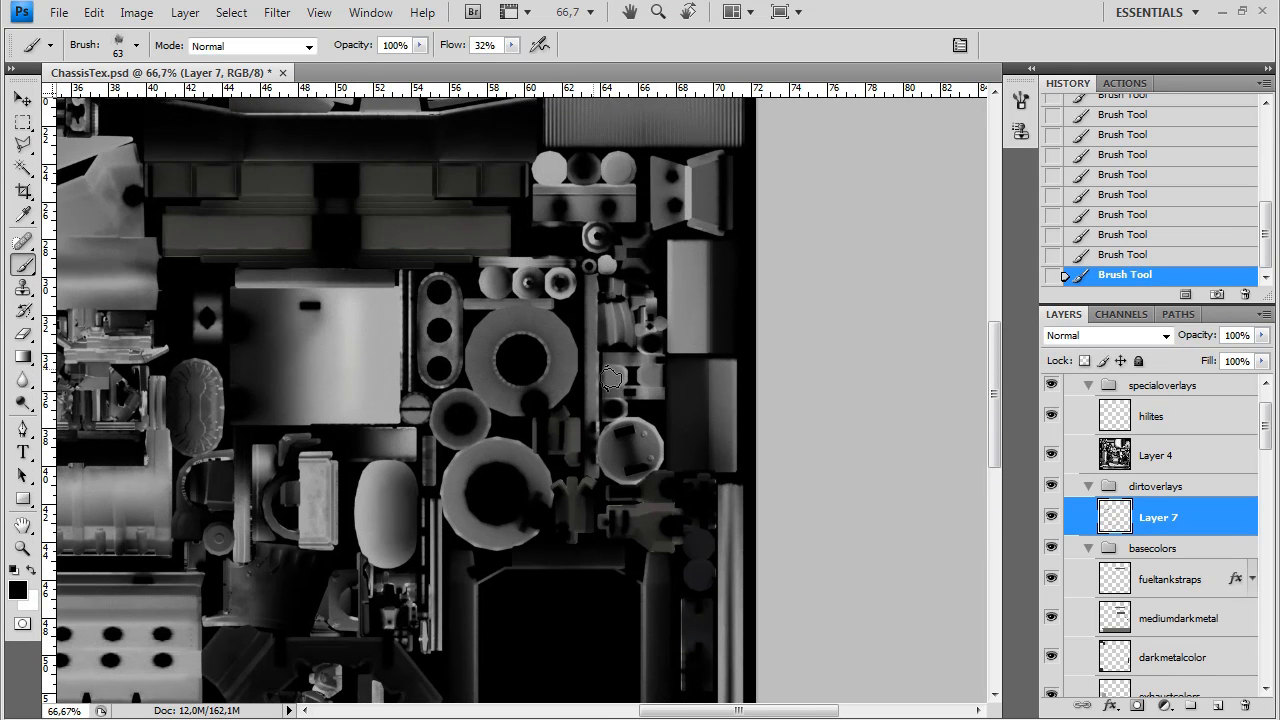
Paint dark dirt over the round and small metal parts on Layer 7 with the 63 px brush at 32% flow
drag(626, 434, 626, 470)
scroll(660, 367, up, 2)
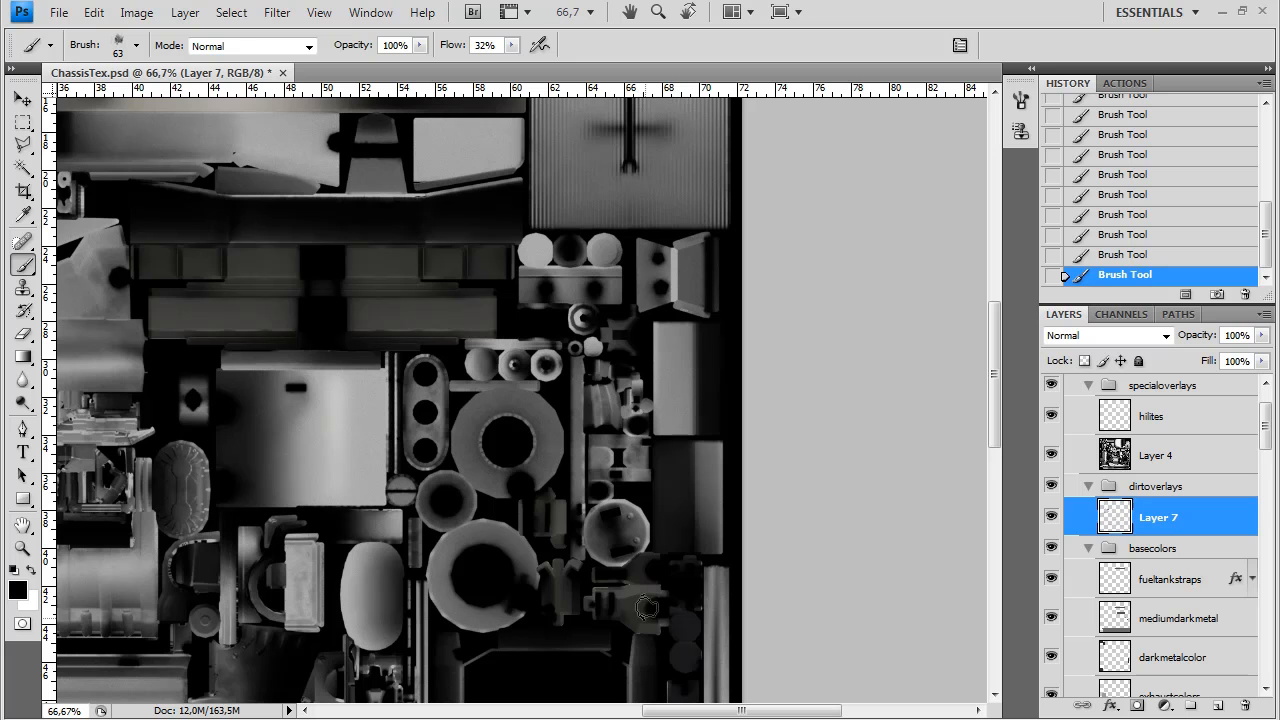
scroll(571, 486, down, 8)
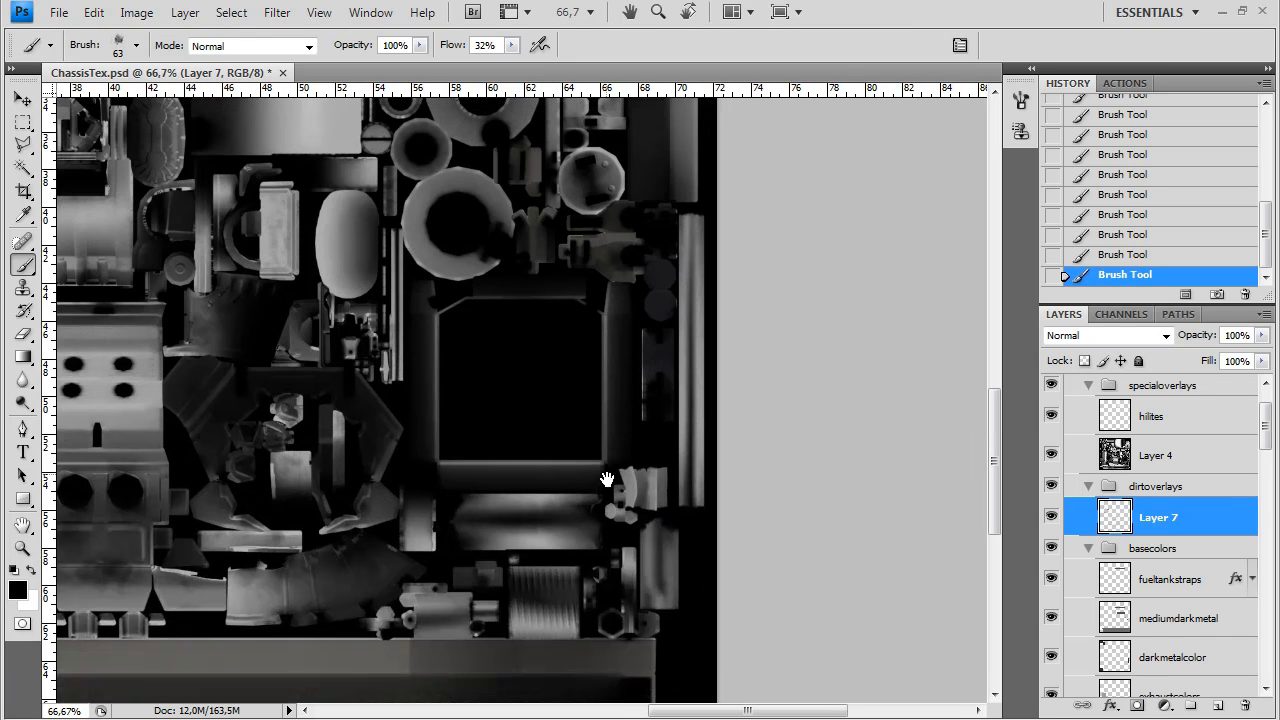
drag(580, 555, 470, 505)
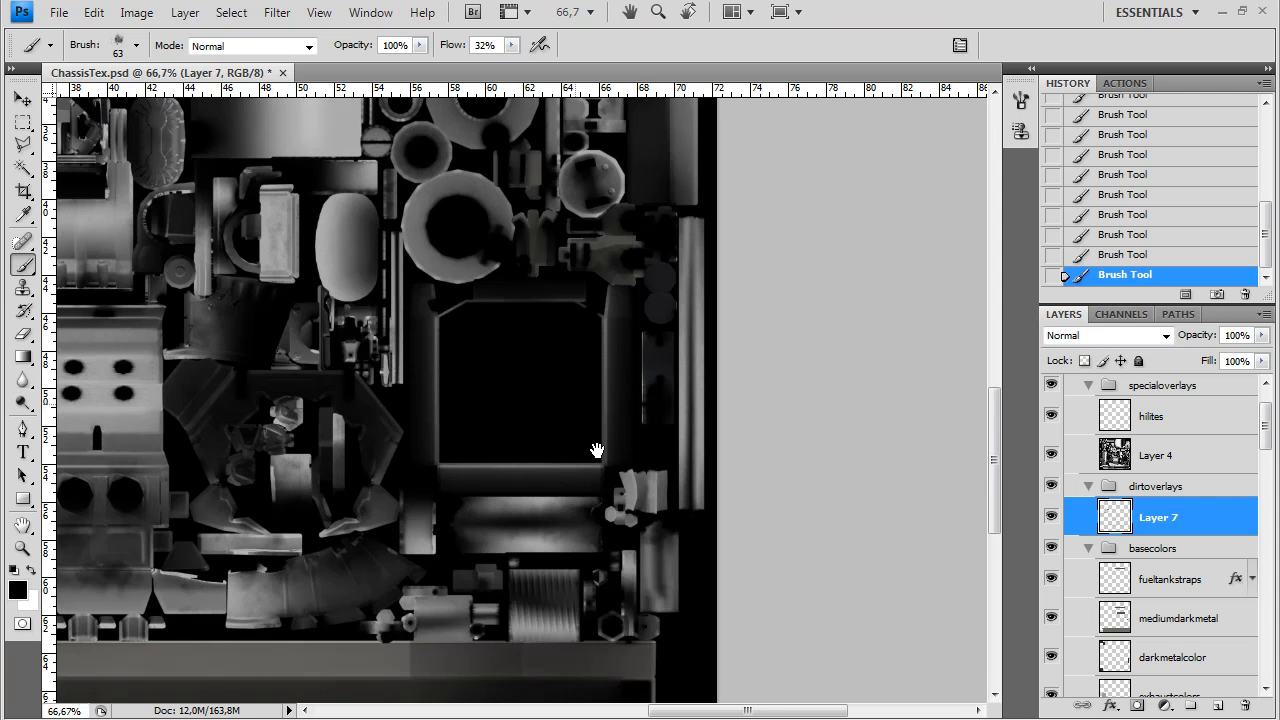
scroll(594, 449, up, 5)
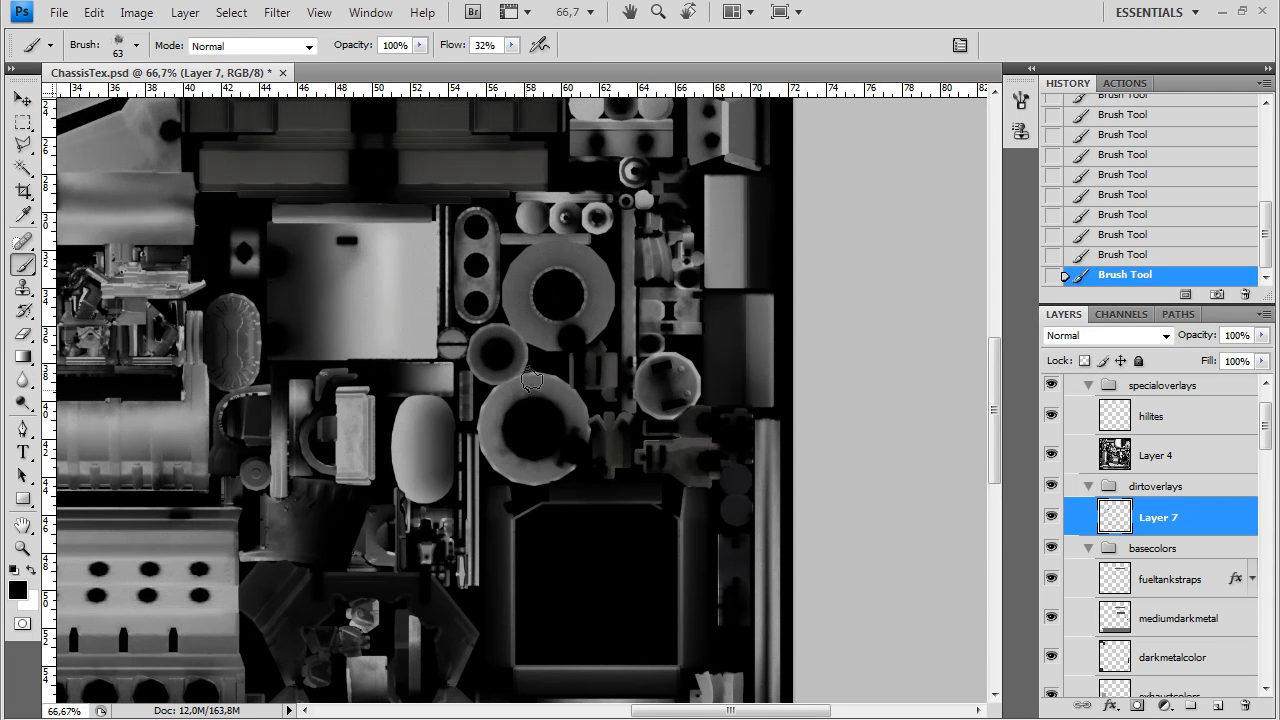
Set the brush to 25 px and paint thin dirt streaks below the cross-shaped shadow on the ribbed panel
scroll(571, 366, up, 8)
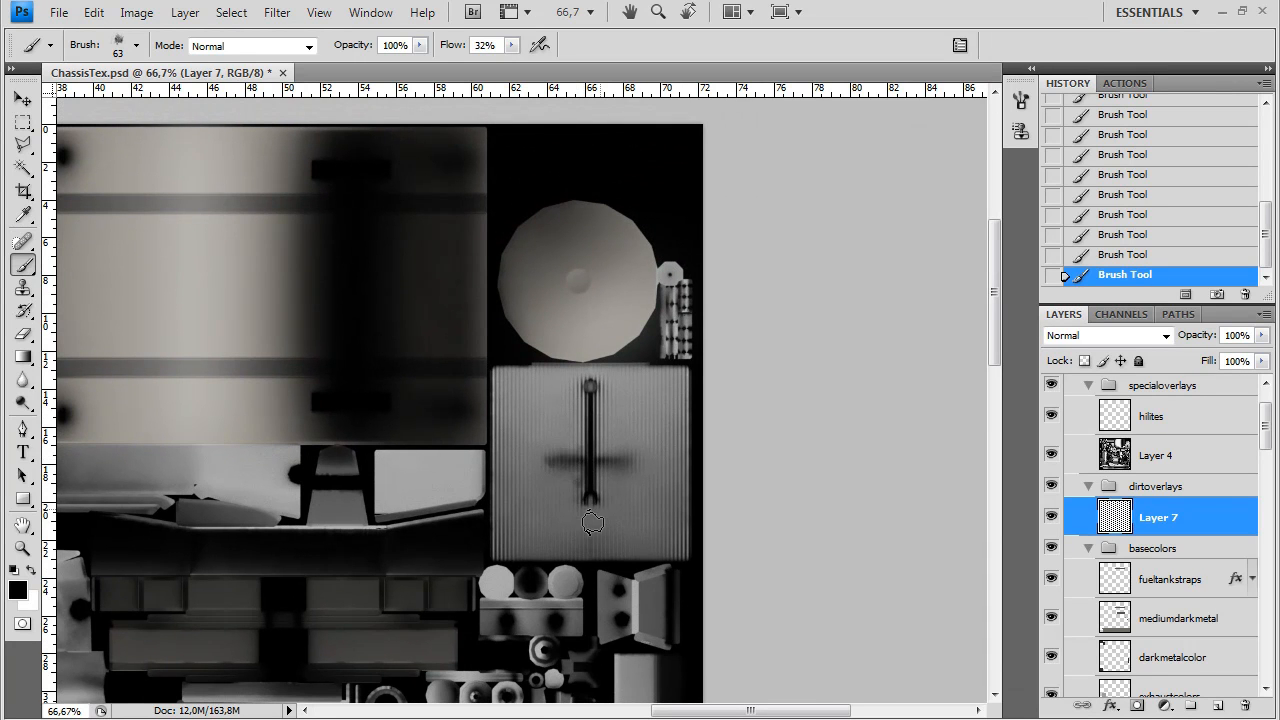
right_click(628, 461)
drag(635, 472, 617, 476)
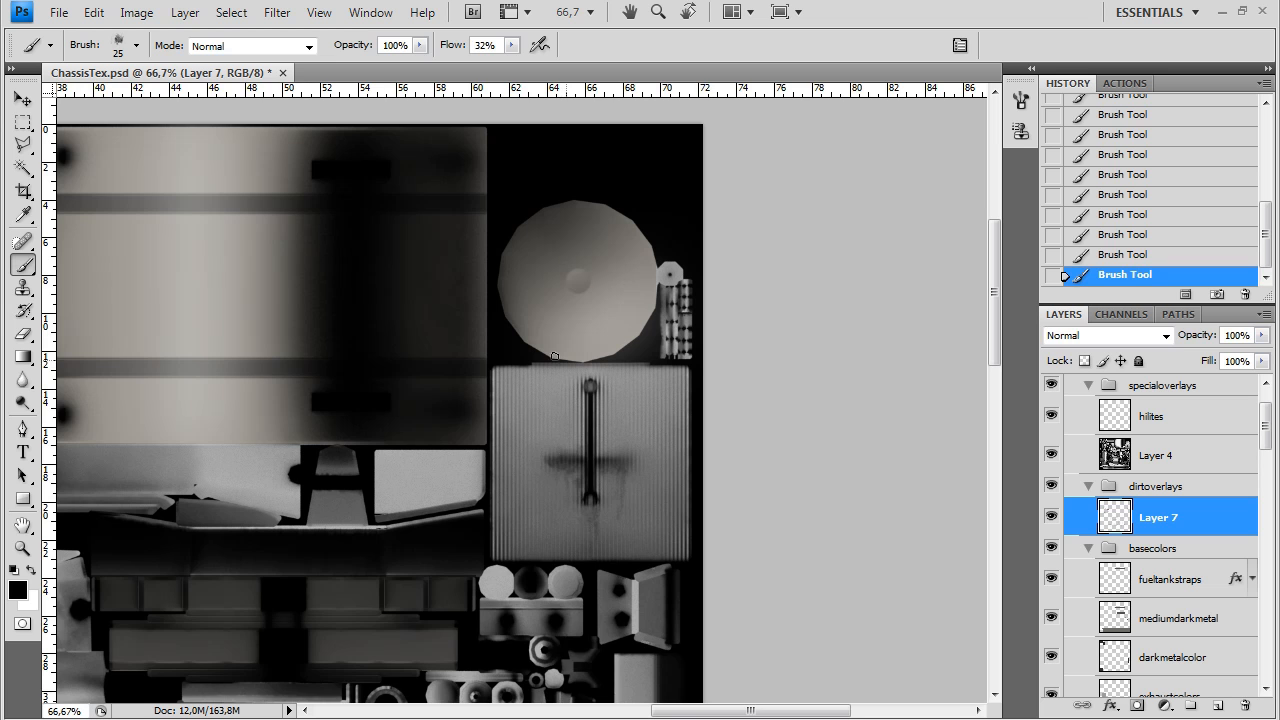
Enlarge the brush to 80 px and paint grime around the dark mounting spots on the beige fuel tank
scroll(555, 356, left, 3)
right_click(626, 447)
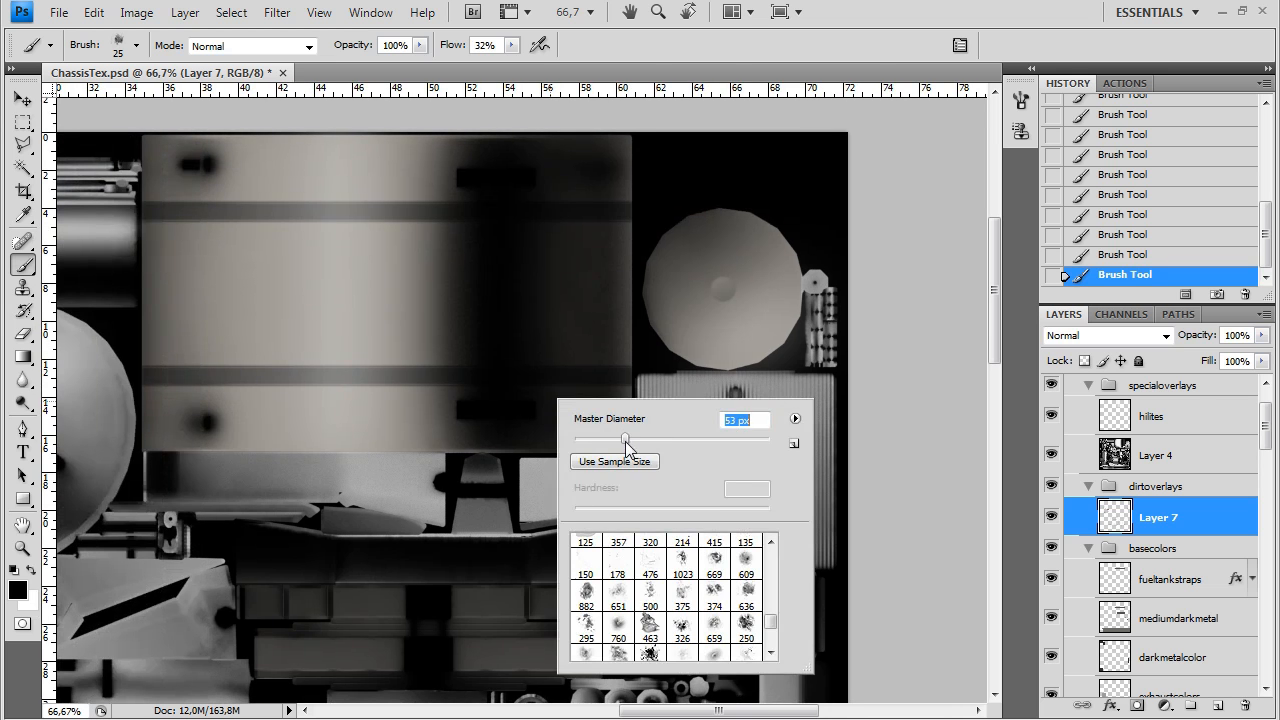
click(362, 378)
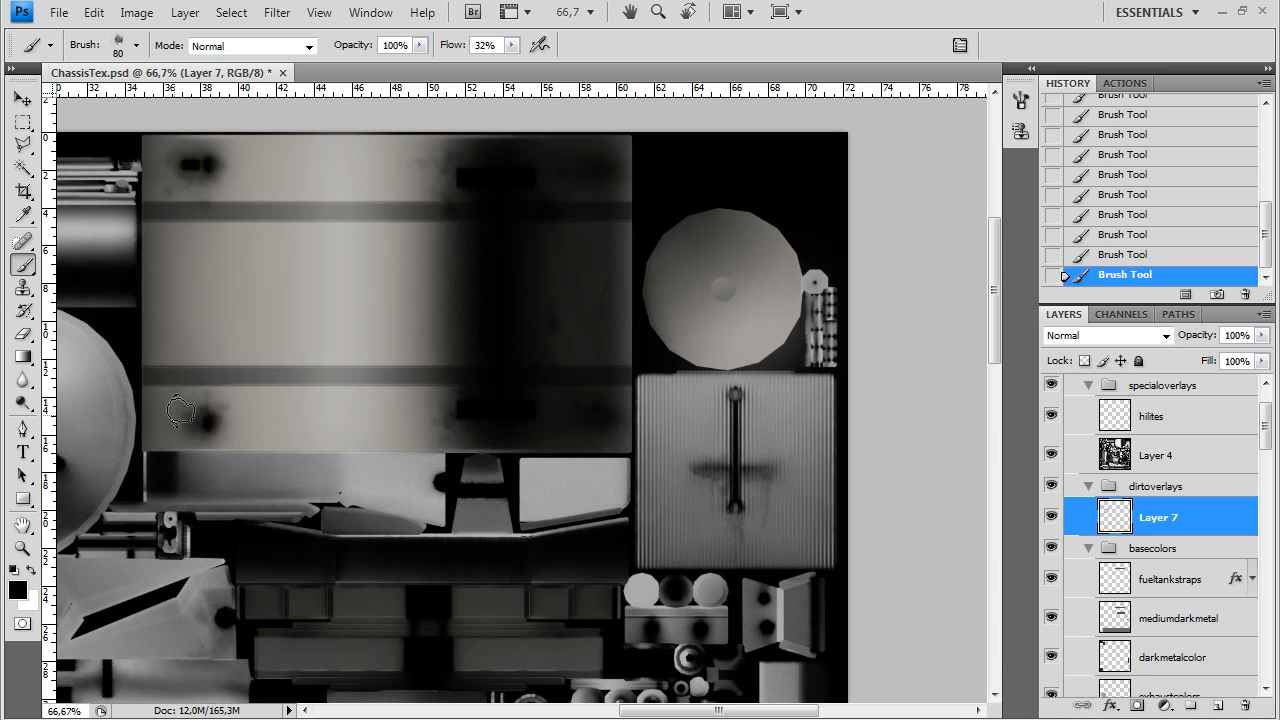
Set the brush to 226 px with 7% flow and paint soft, cloudy dirt across the beige fuel tank surface
right_click(245, 345)
click(511, 45)
drag(387, 401, 455, 400)
right_click(212, 338)
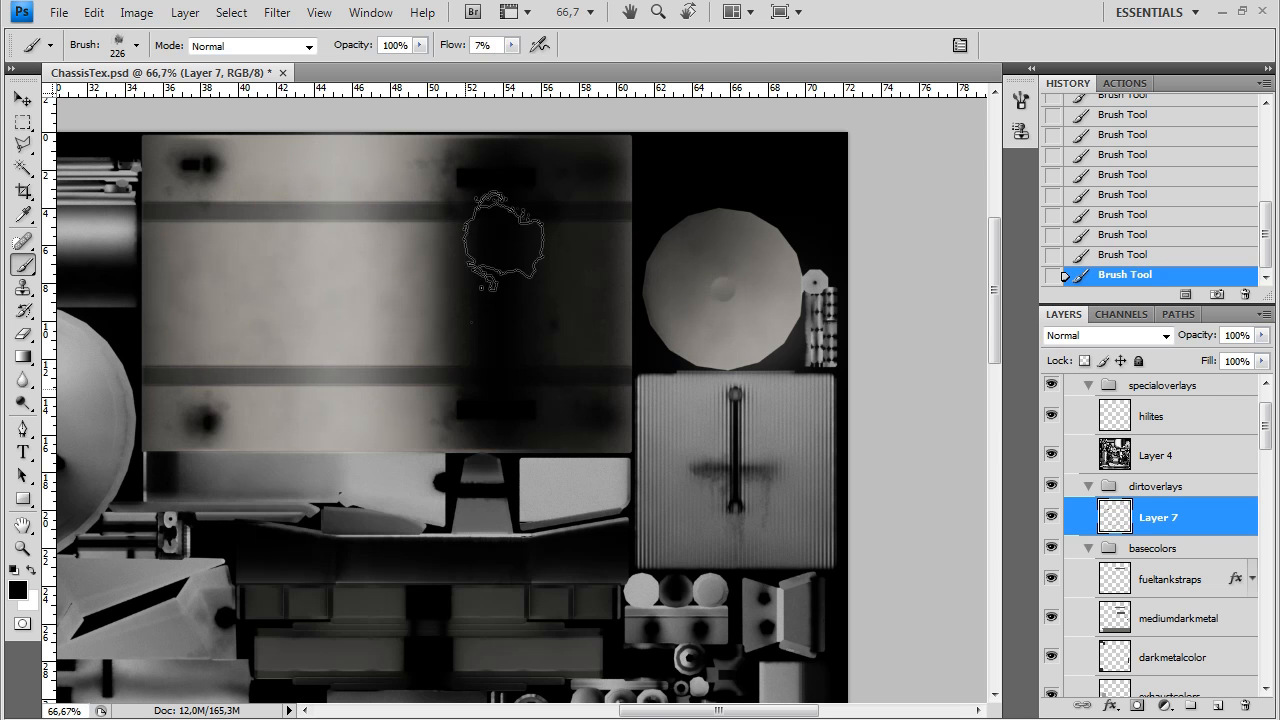
drag(308, 315, 760, 290)
Set the brush to 93 px and paint subtle dirt on the half-disc and the light engine parts
right_click(510, 405)
double_click(690, 426)
text(93)
key(Return)
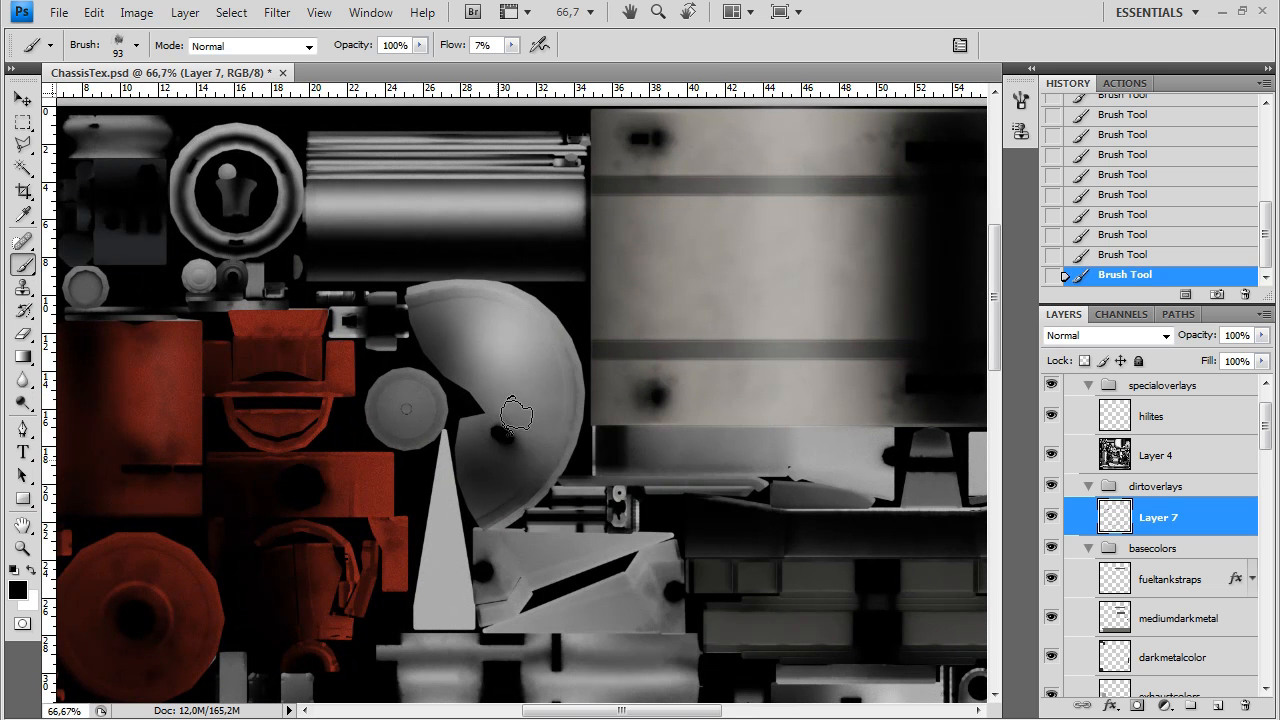
drag(670, 360, 551, 306)
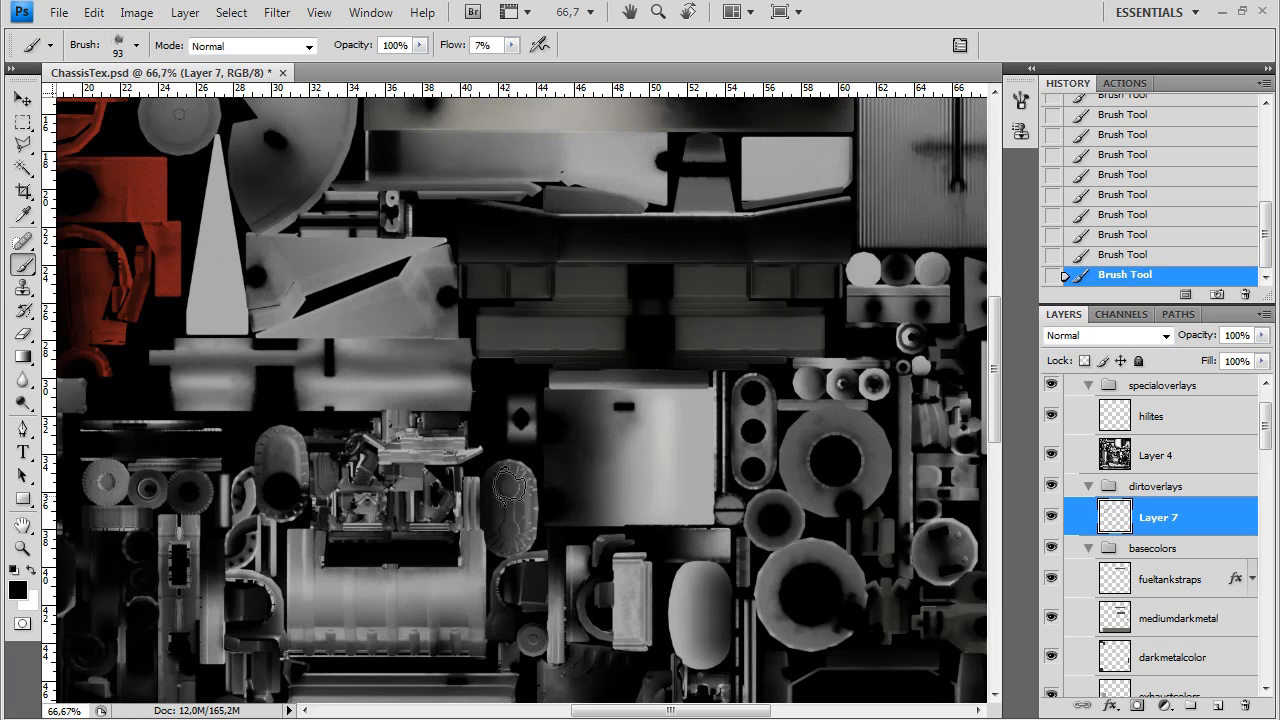
drag(445, 633, 305, 617)
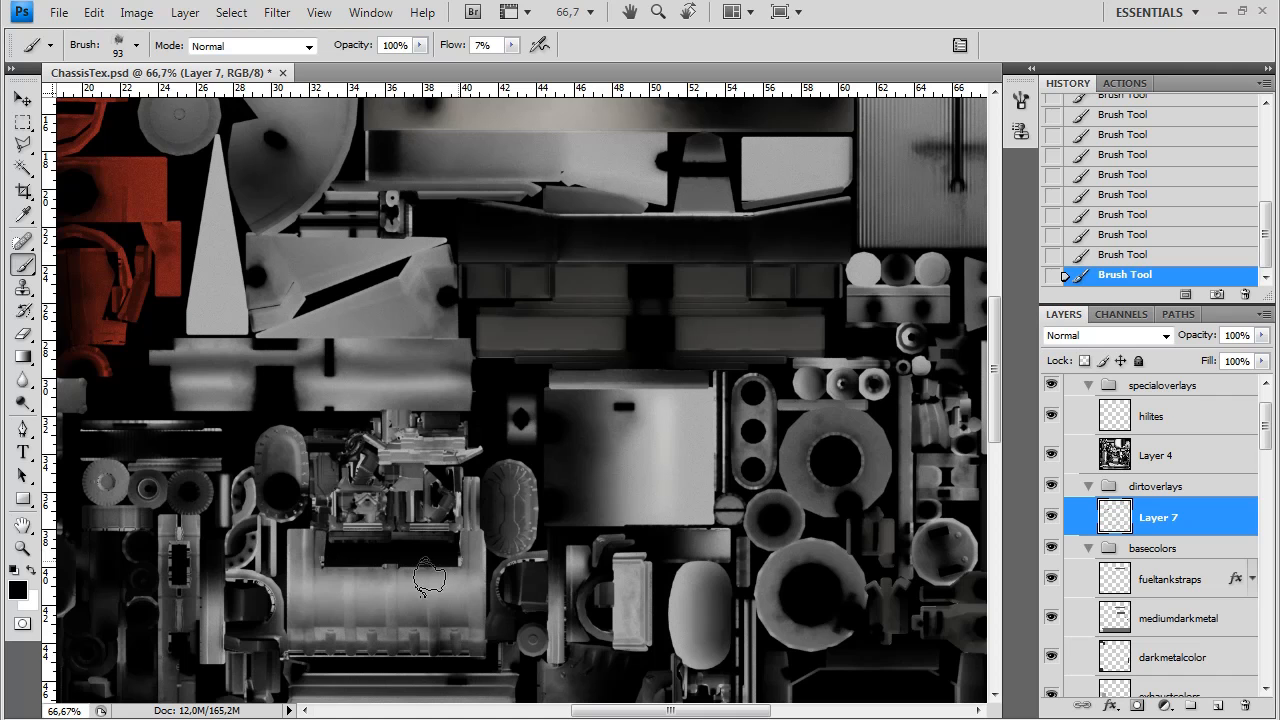
drag(427, 577, 707, 370)
Raise the flow to 25% and paint dirt stains along the long frame rail at the bottom of the texture
mouse_move(330, 600)
mouse_down()
mouse_move(411, 278)
mouse_move(431, 313)
mouse_up()
drag(511, 45, 531, 70)
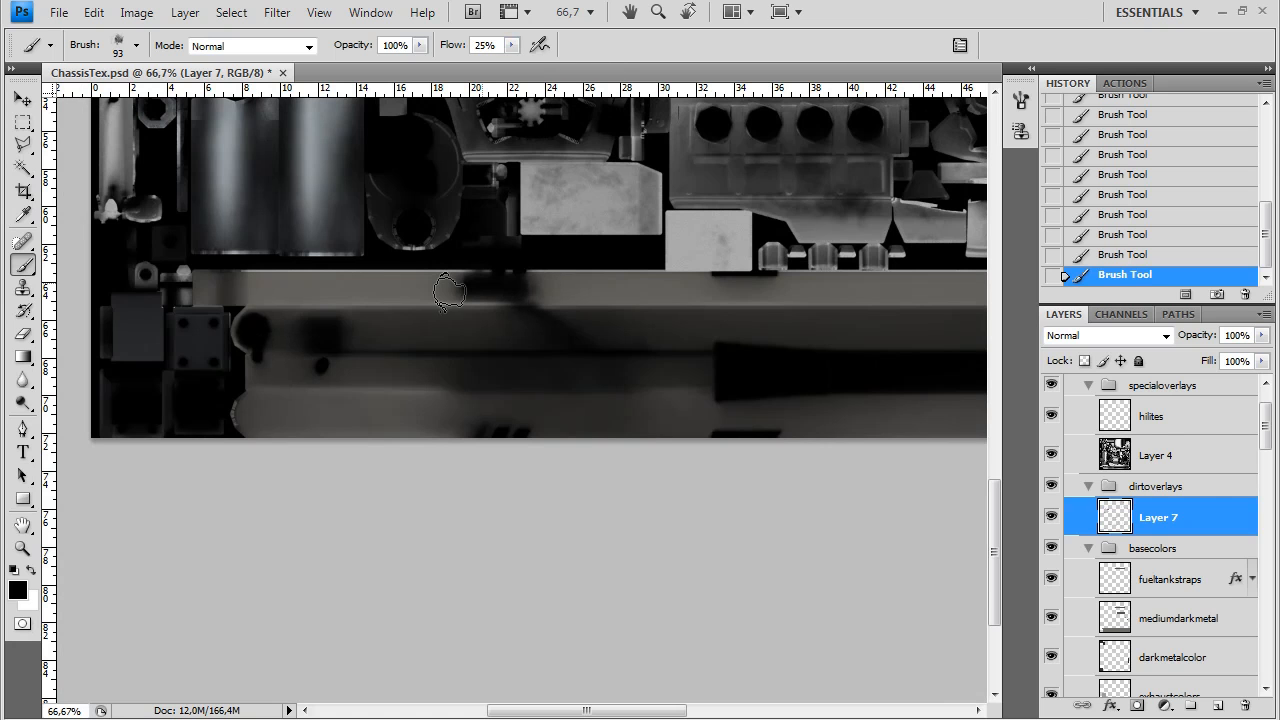
drag(727, 395, 545, 385)
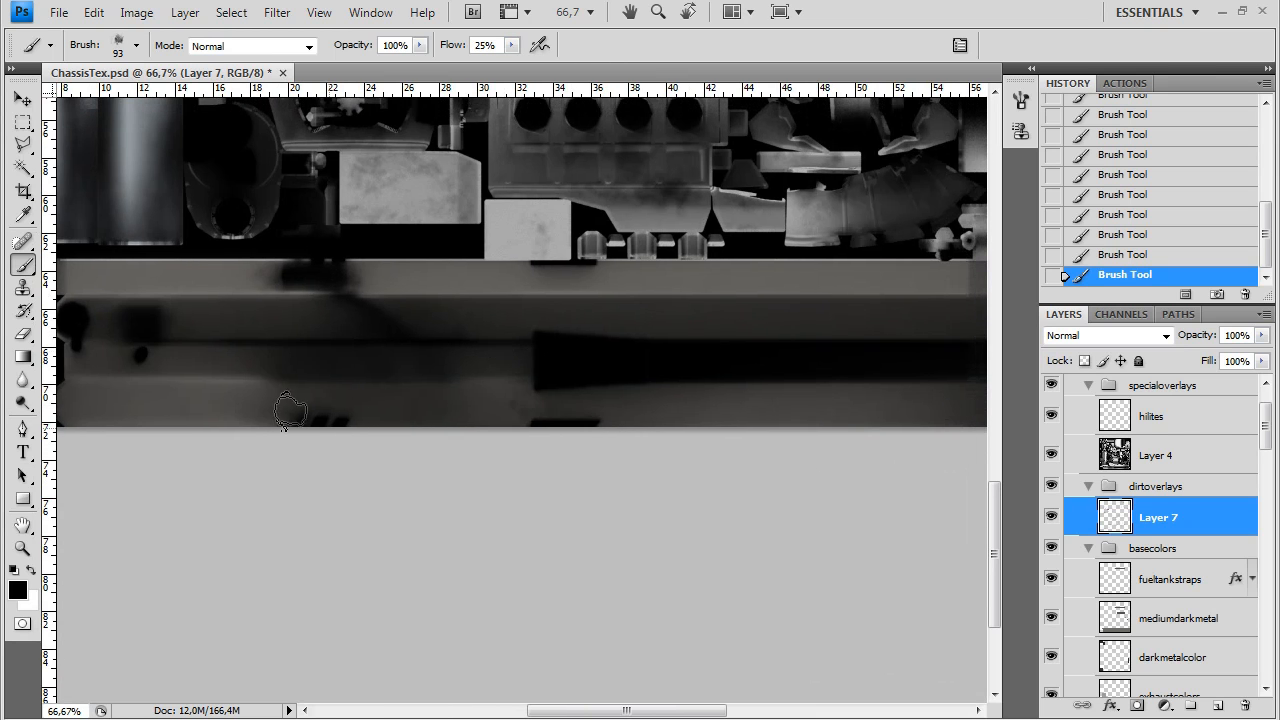
scroll(288, 372, right, 5)
drag(385, 390, 598, 378)
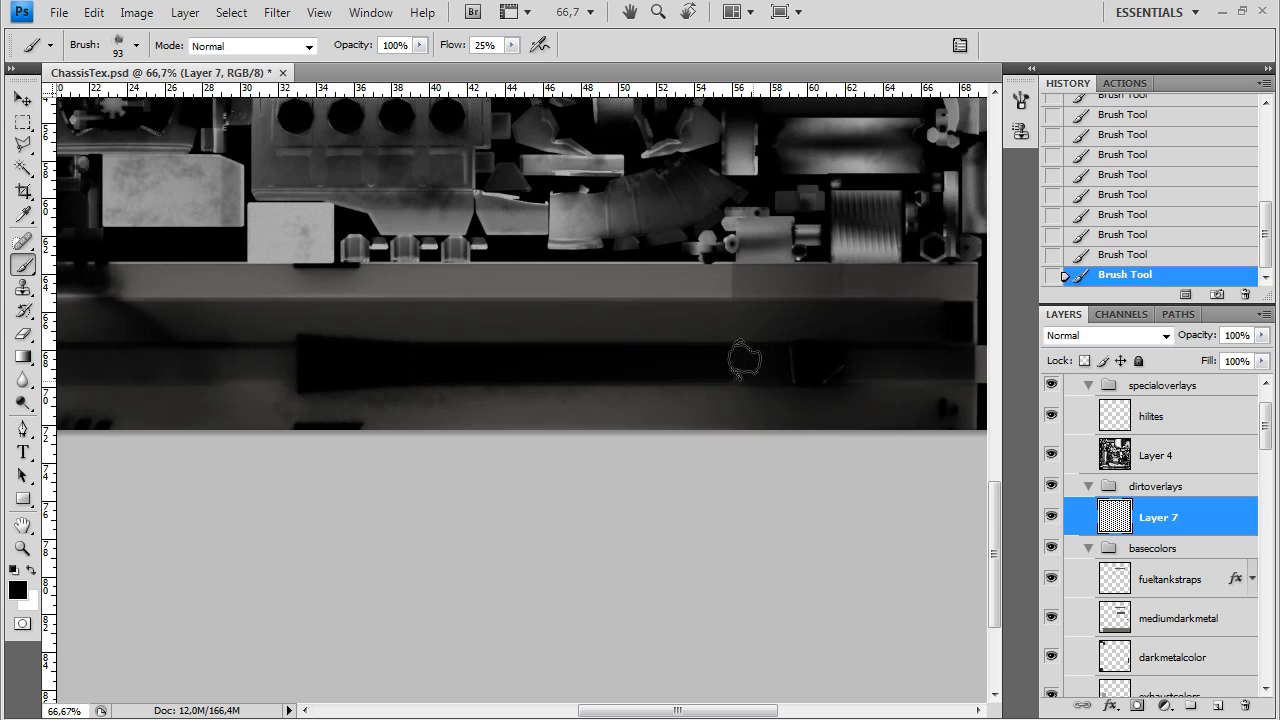
drag(809, 396, 638, 403)
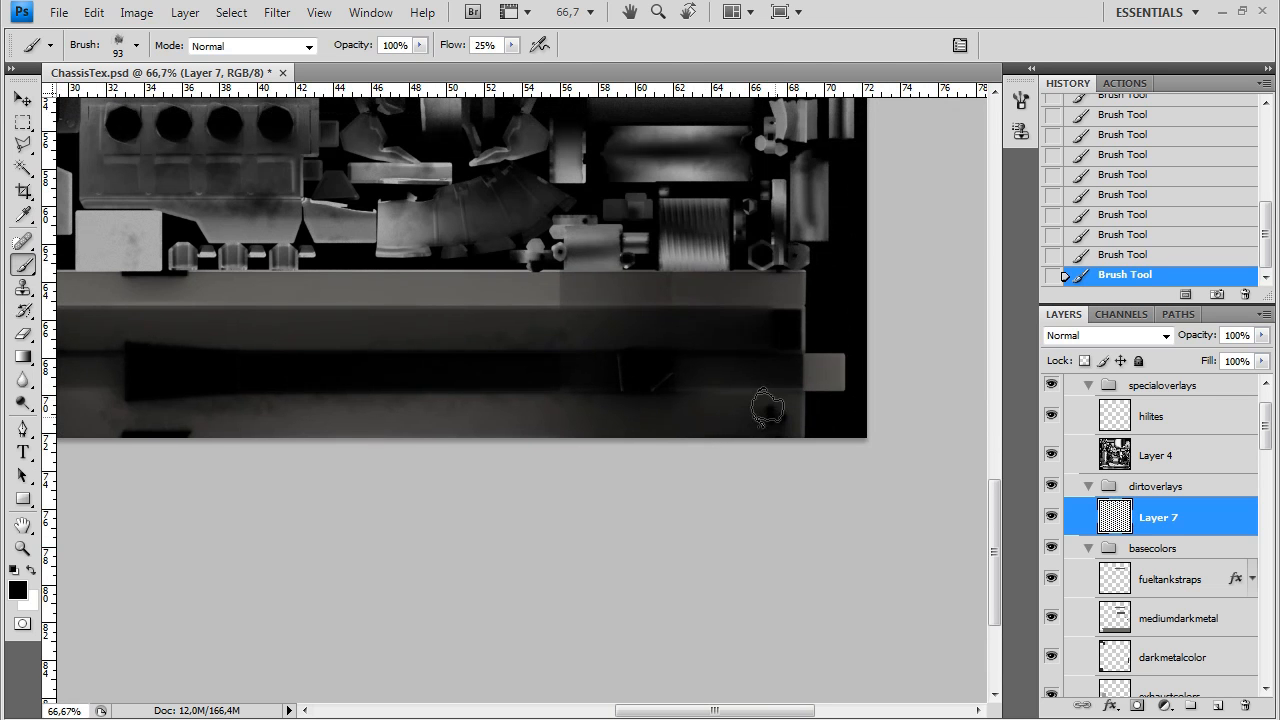
Set the brush to 156 px with 3% flow and paint faint dirt along the whole frame rail
right_click(497, 345)
text(156)
key(Return)
drag(511, 45, 489, 66)
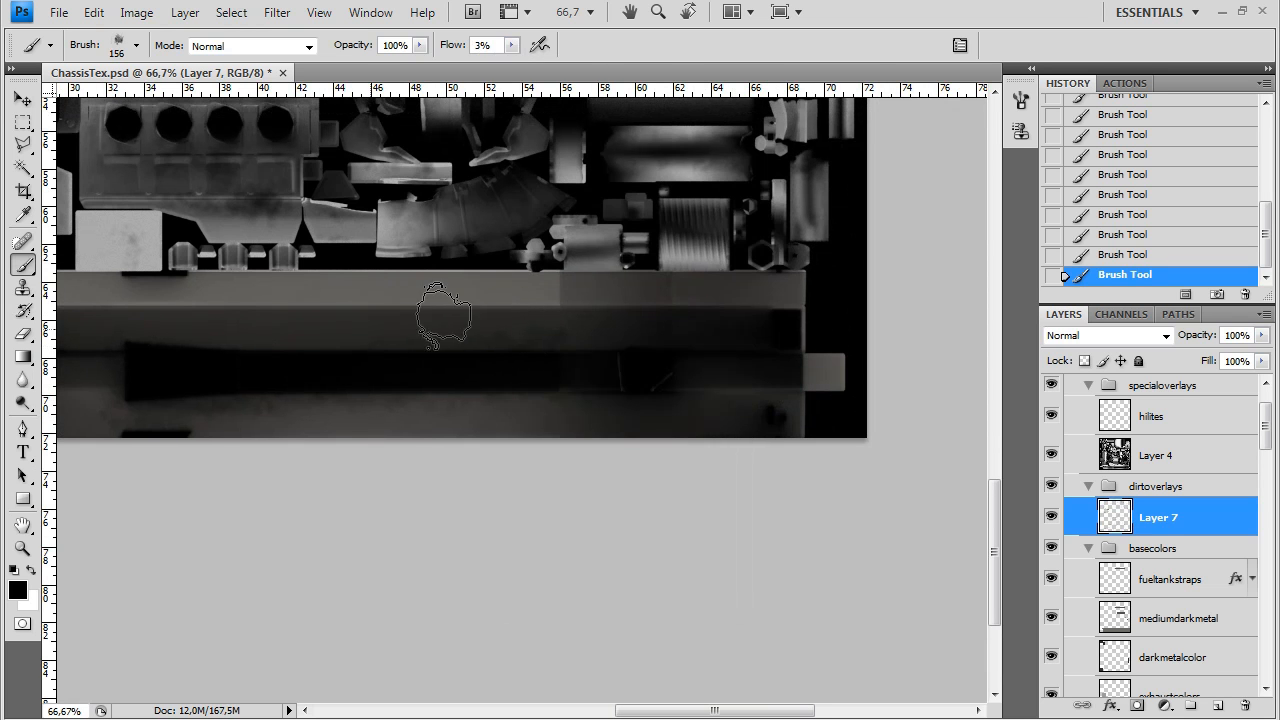
drag(663, 429, 731, 423)
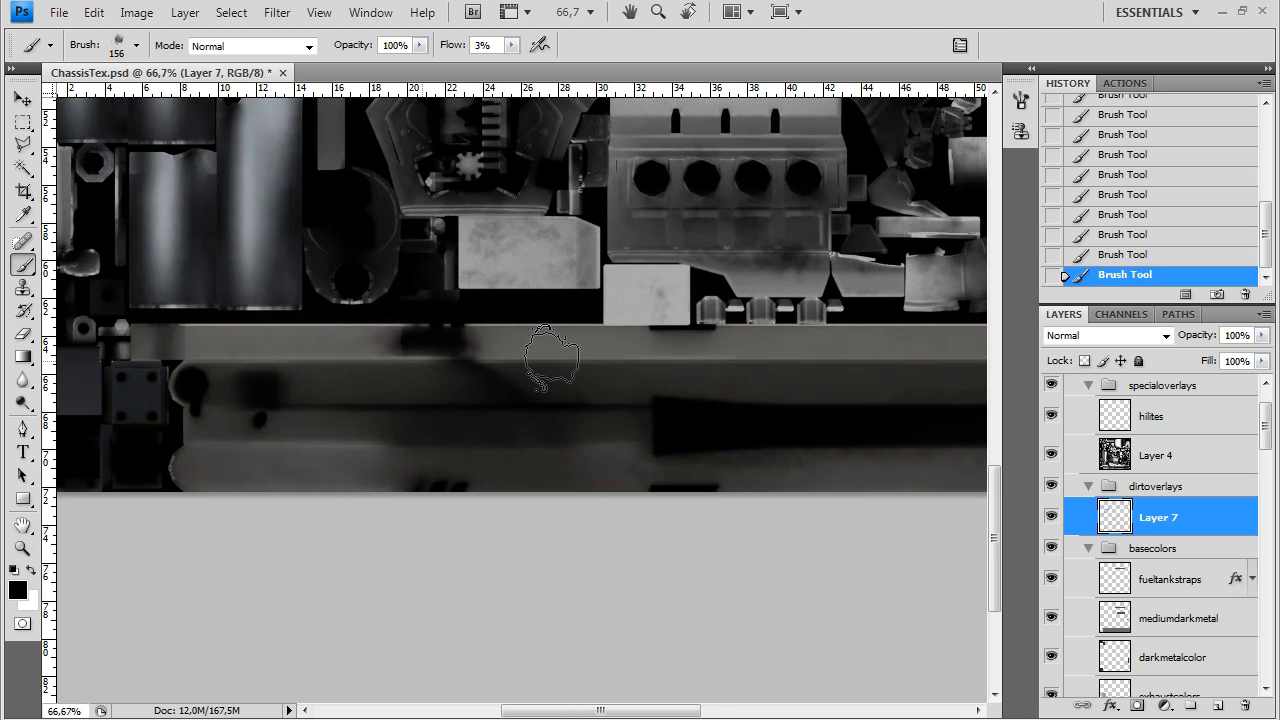
drag(907, 355, 686, 391)
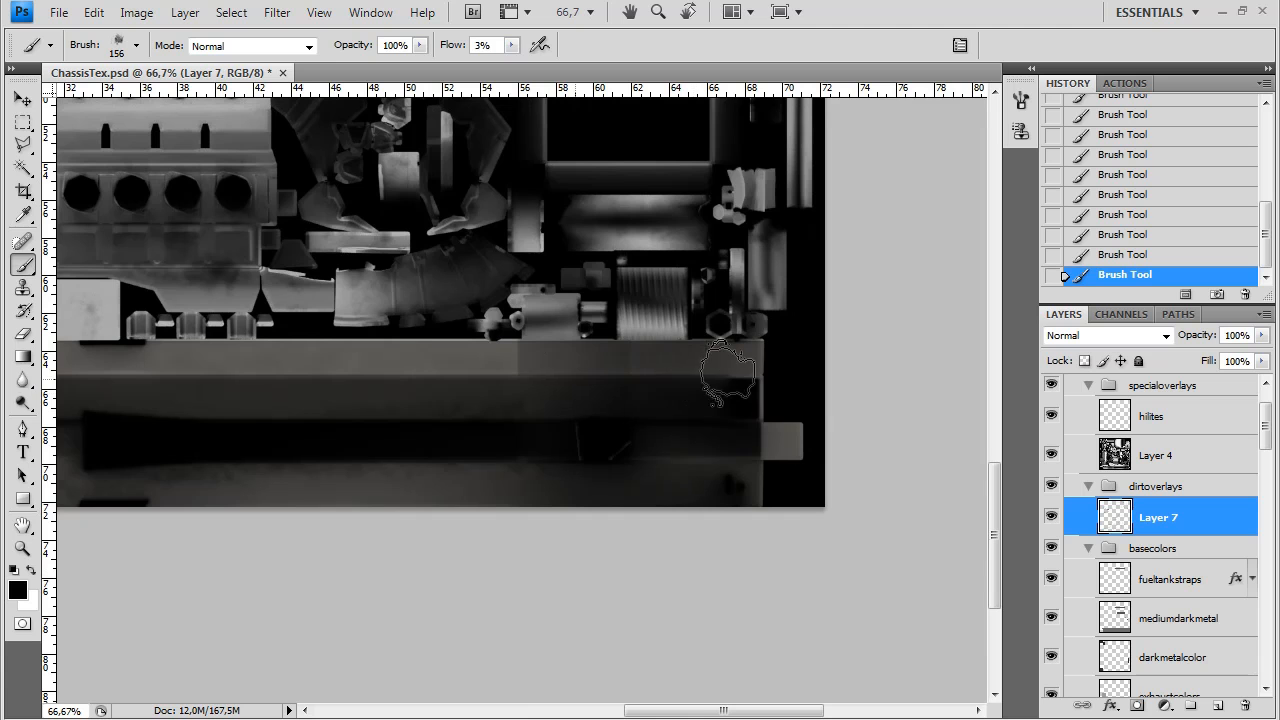
Paint faint dirt over the tall blue-grey cylinders with the 156 px brush at 3% flow
drag(430, 415, 781, 561)
mouse_move(203, 281)
mouse_down()
mouse_move(363, 422)
mouse_move(577, 496)
mouse_move(593, 532)
mouse_up()
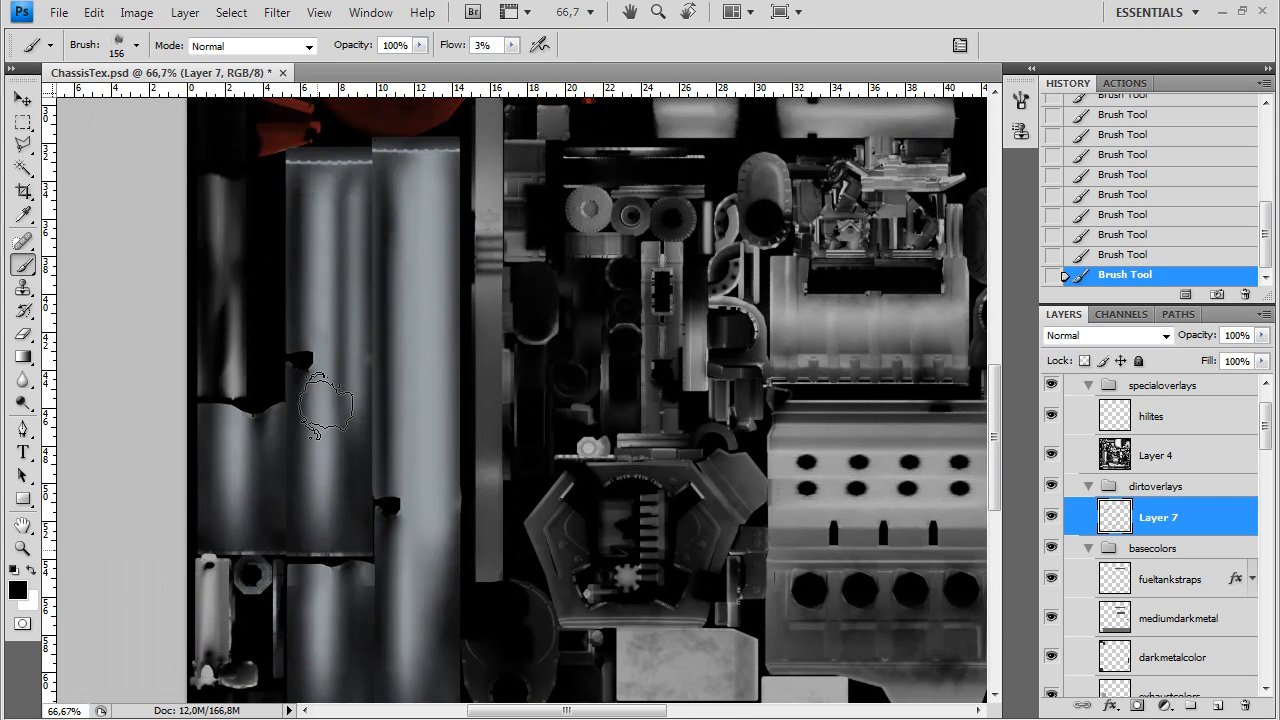
mouse_move(410, 416)
mouse_down()
mouse_move(434, 274)
mouse_move(400, 294)
mouse_up()
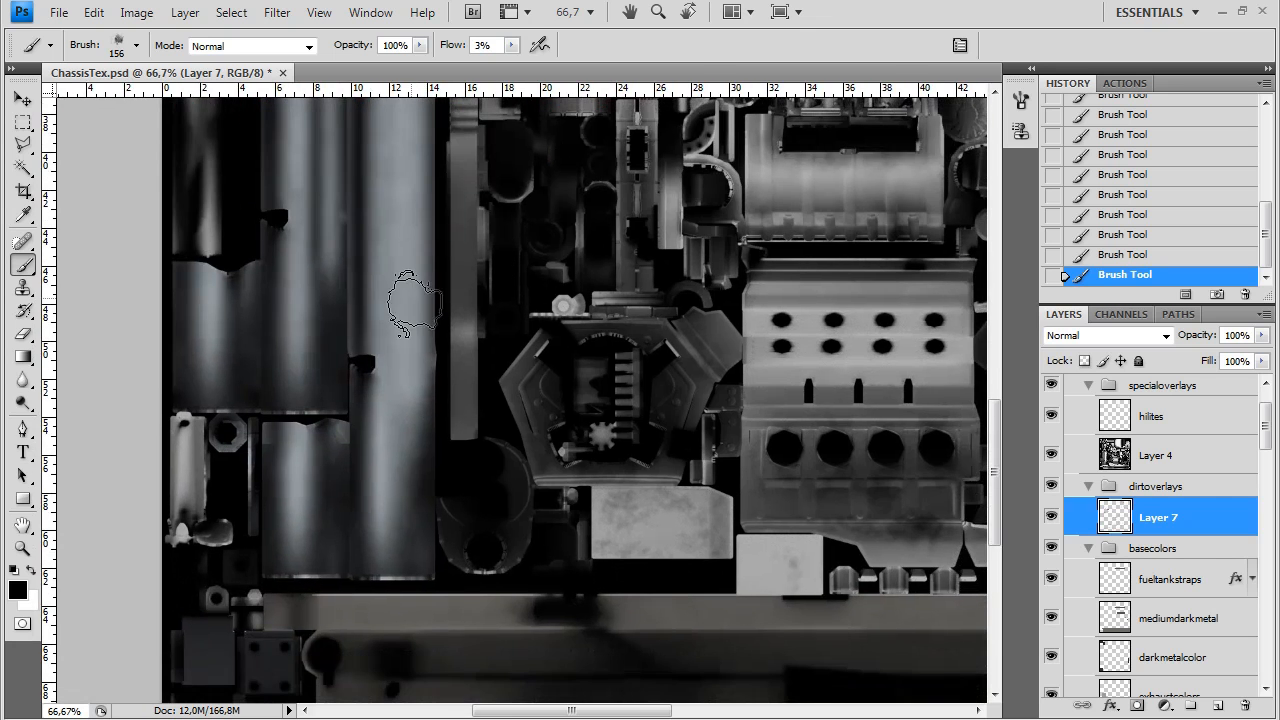
Set the brush to 40 px with 19% flow and paint dirt on the small dark plates in the texture's lower-left corner
drag(222, 635, 262, 480)
right_click(262, 480)
key(bracketleft)
key(bracketleft)
key(bracketleft)
key(Return)
right_click(314, 528)
drag(378, 474, 370, 474)
click(512, 46)
click(318, 492)
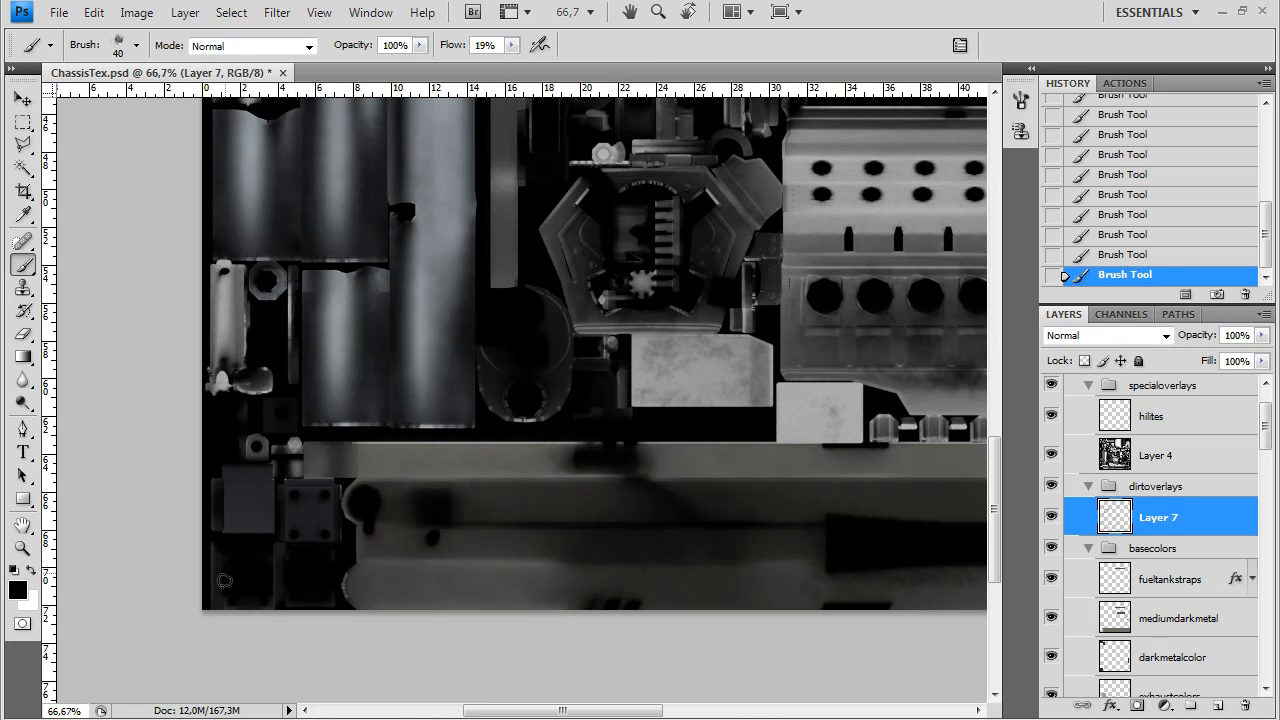
Paint dirt on the dark panels at the texture's centre, continuing with the brush at 68 px and 4% flow
mouse_move(227, 279)
mouse_down()
mouse_move(620, 303)
mouse_move(557, 330)
mouse_move(615, 298)
mouse_move(621, 330)
mouse_move(609, 286)
mouse_move(559, 285)
mouse_move(551, 327)
mouse_move(561, 279)
mouse_move(564, 332)
mouse_move(560, 293)
mouse_move(614, 337)
mouse_move(628, 333)
mouse_move(620, 250)
mouse_up()
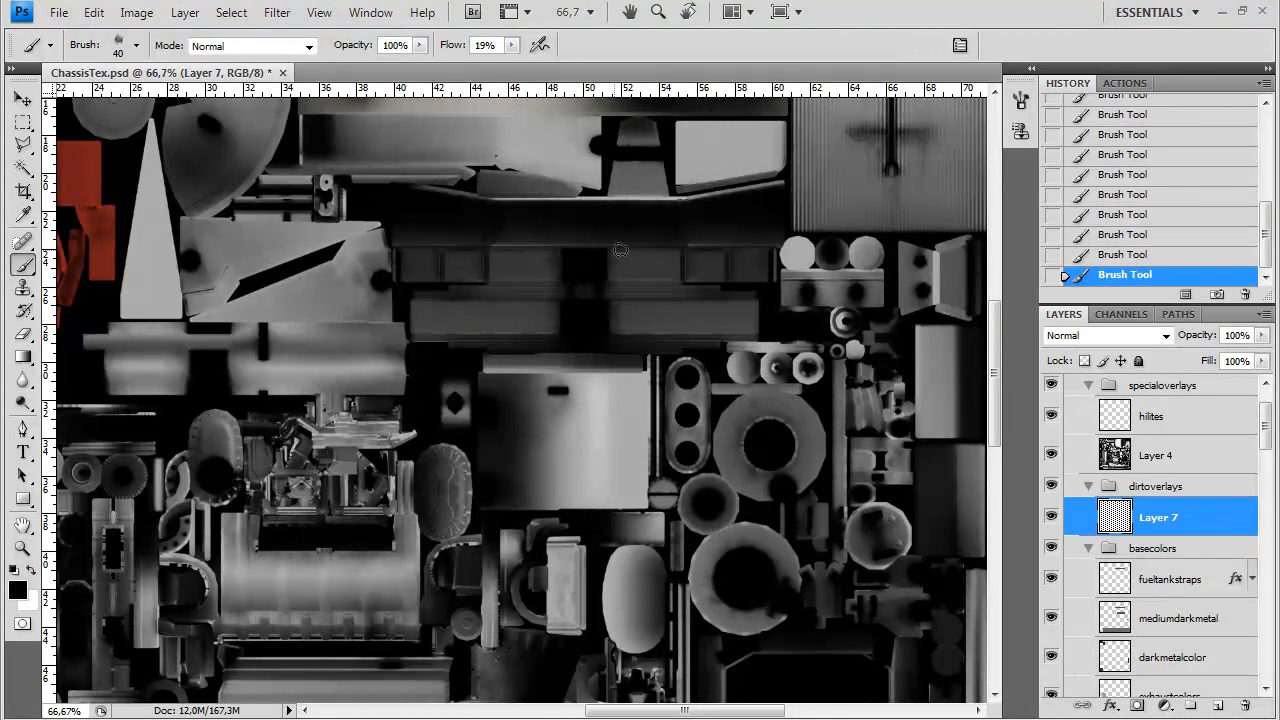
drag(603, 339, 620, 283)
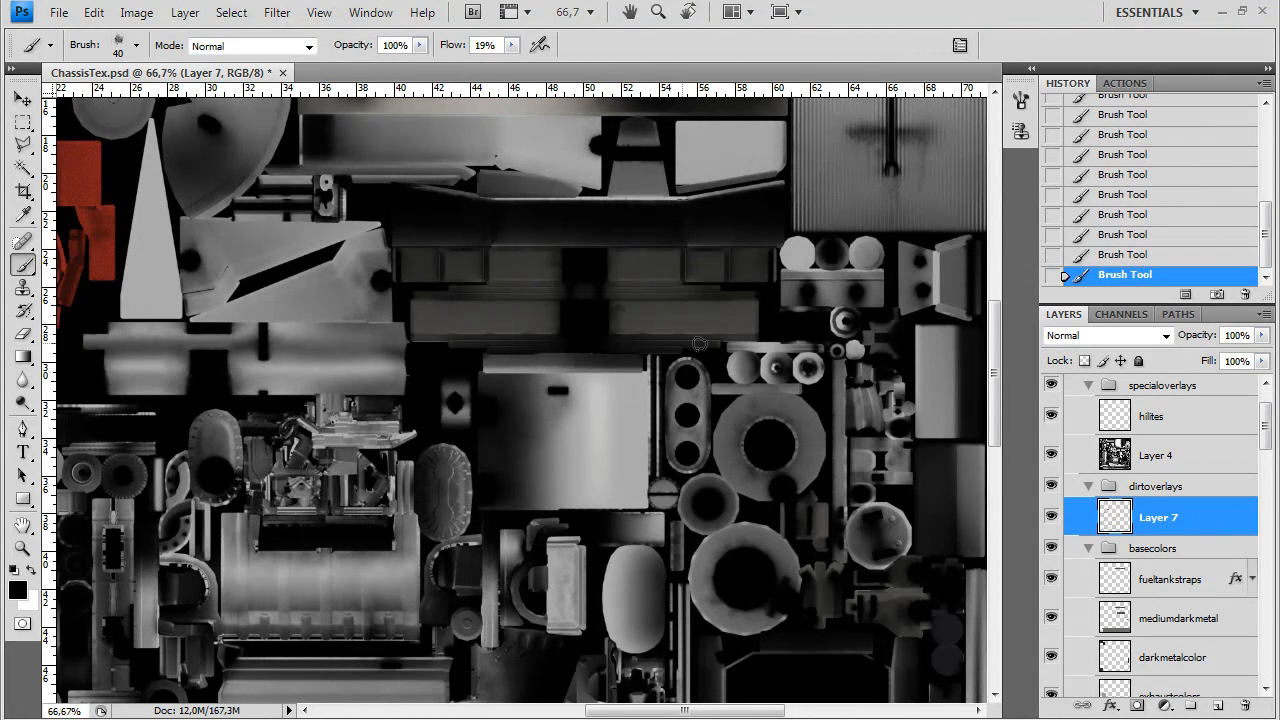
right_click(447, 277)
text(68)
key(Return)
drag(511, 45, 493, 66)
click(556, 316)
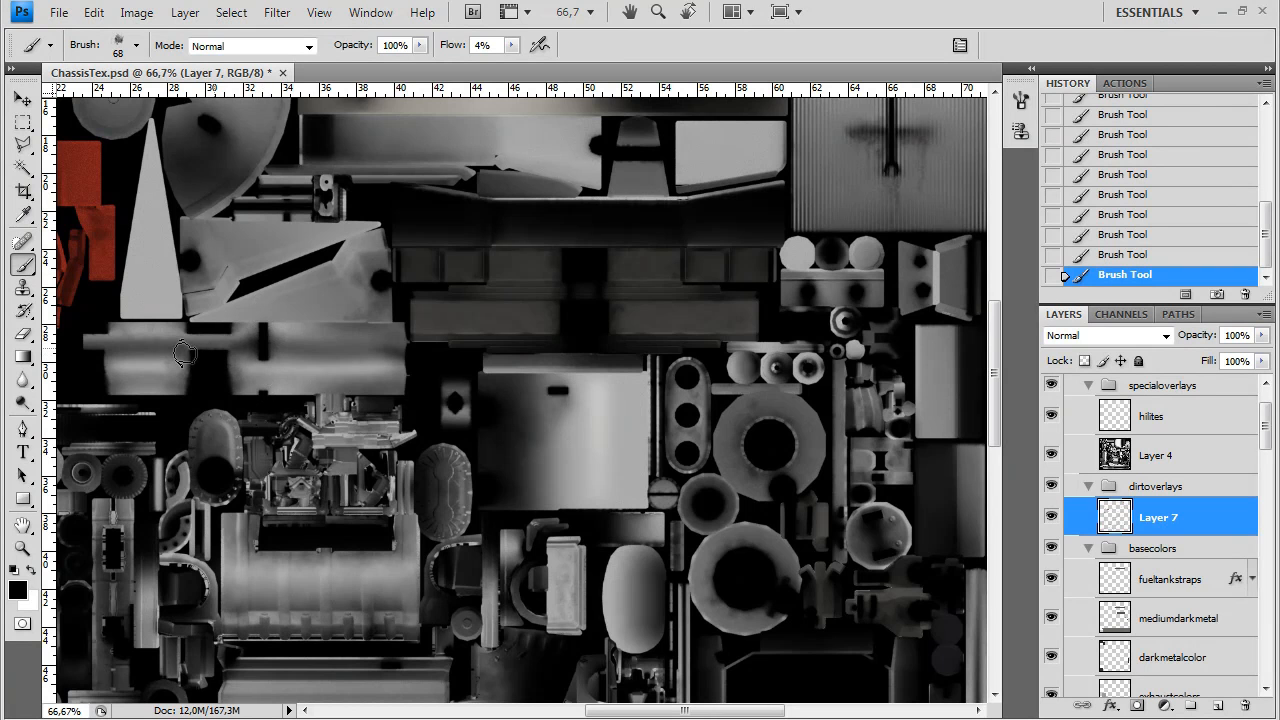
Paint light dirt on the bracket pieces below the fuel tank and around the hole in the half-disc
drag(347, 133, 272, 291)
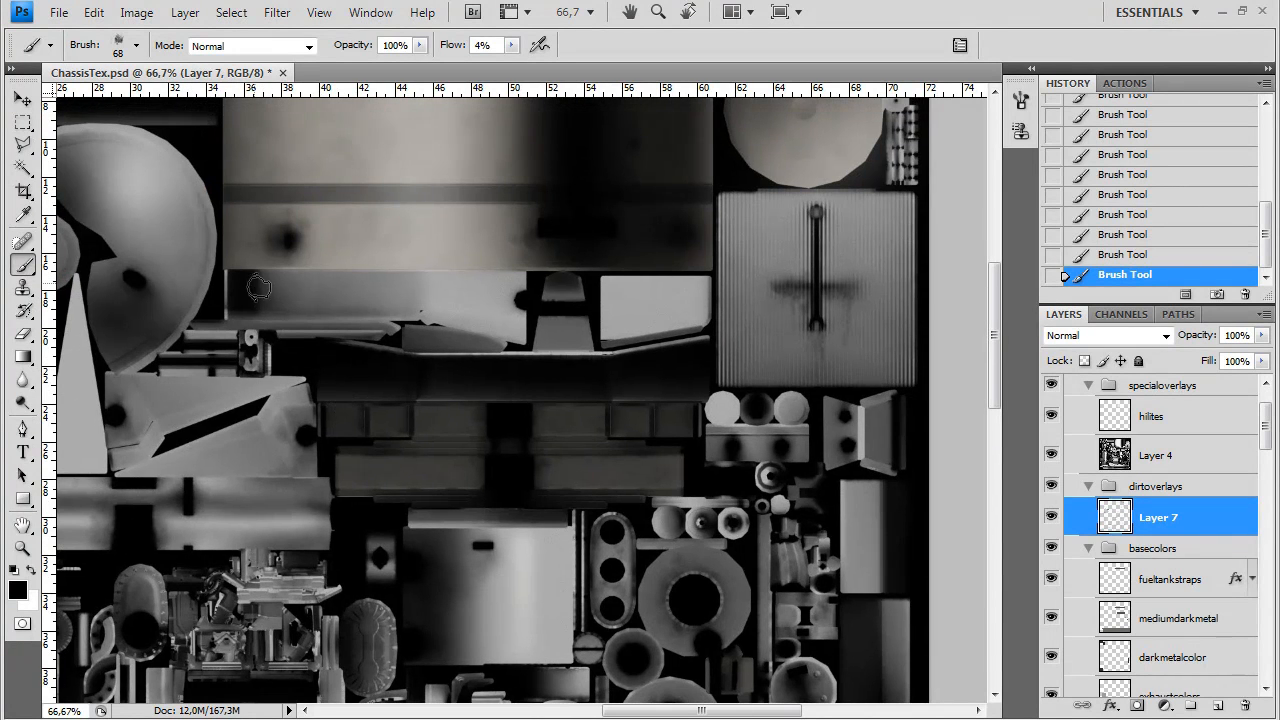
drag(530, 296, 514, 300)
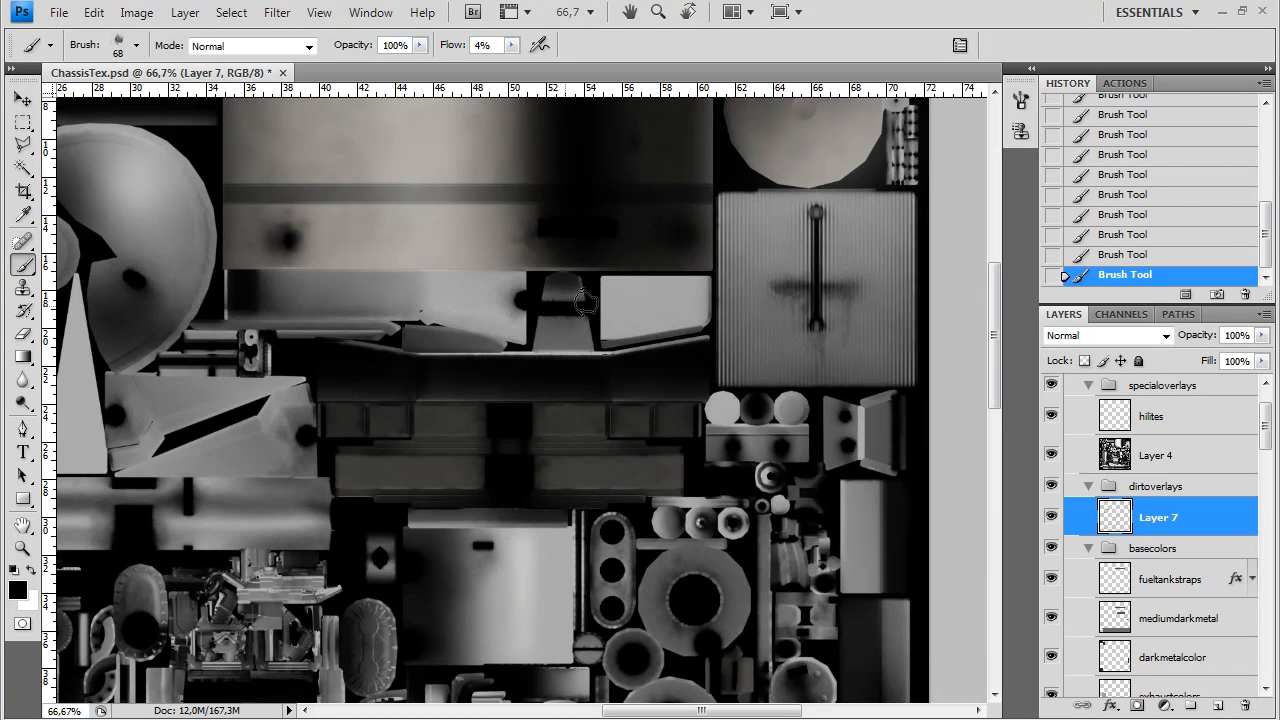
drag(705, 327, 675, 467)
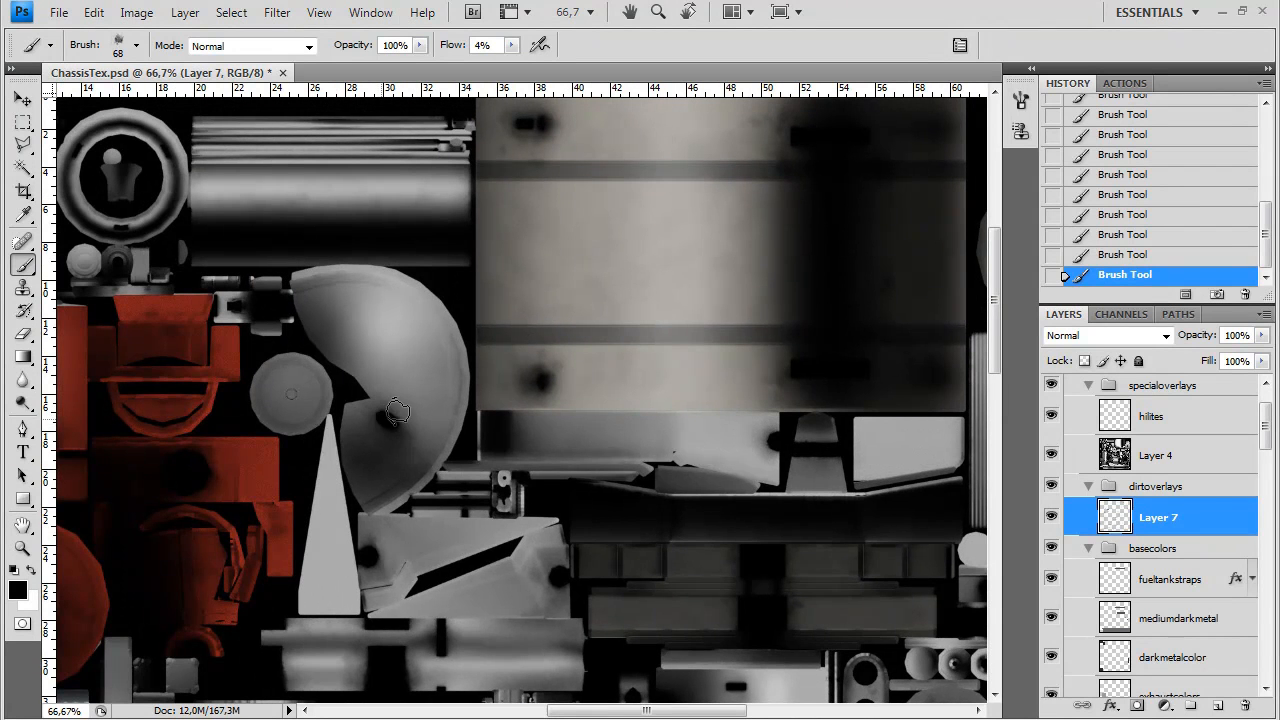
Save a copy of the finished chassis texture in Targa format in the img folder, accepting the file options
key(ctrl+minus)
key(ctrl+minus)
key(ctrl+minus)
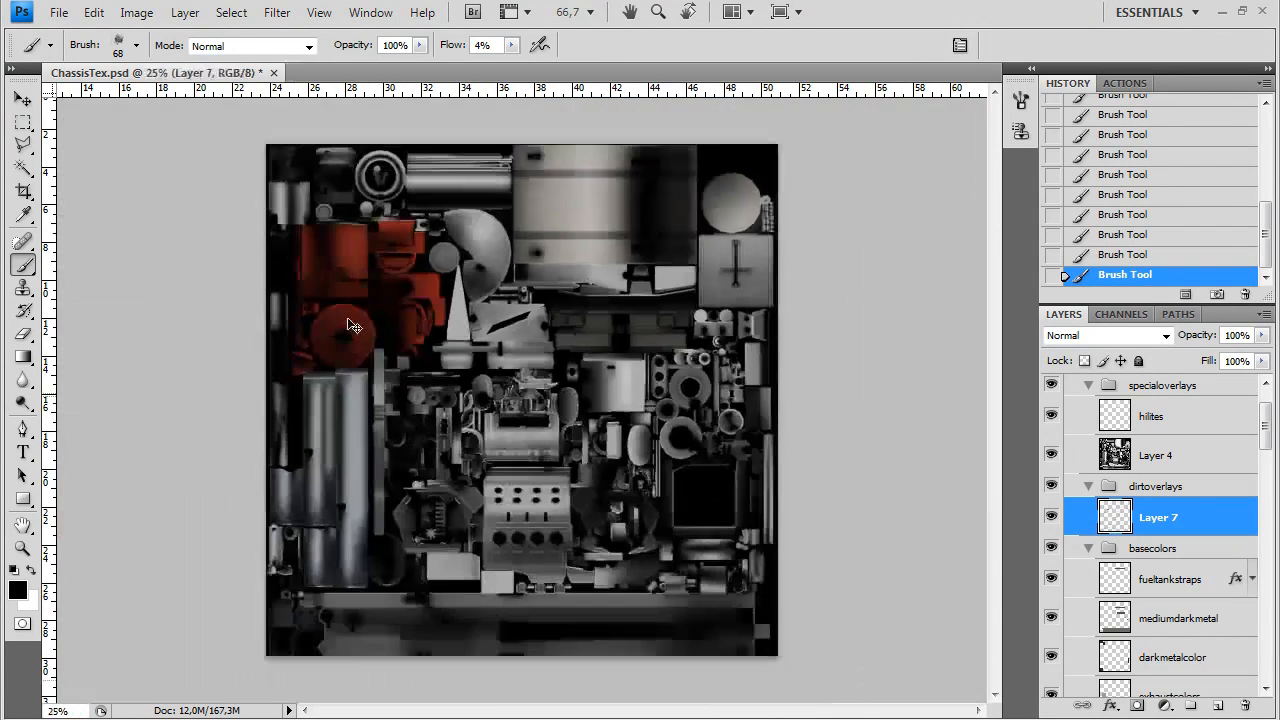
key(ctrl+shift+s)
click(577, 470)
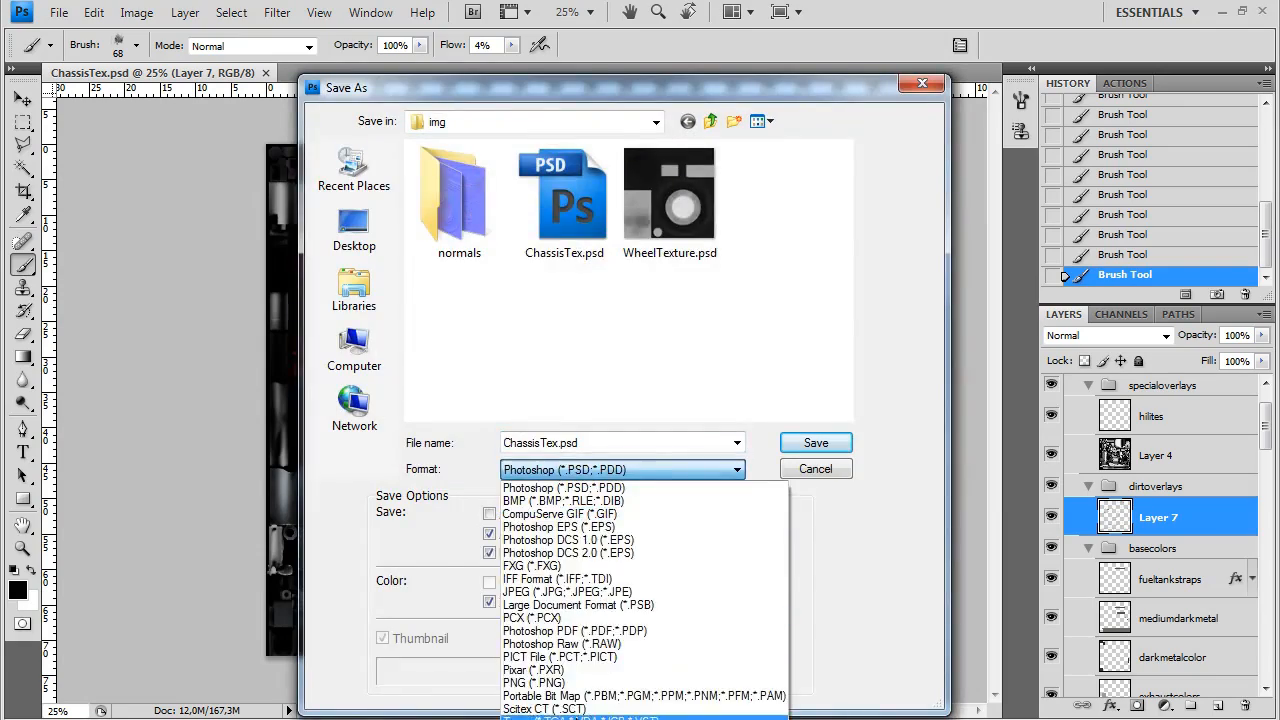
click(580, 717)
click(816, 442)
click(586, 289)
click(700, 354)
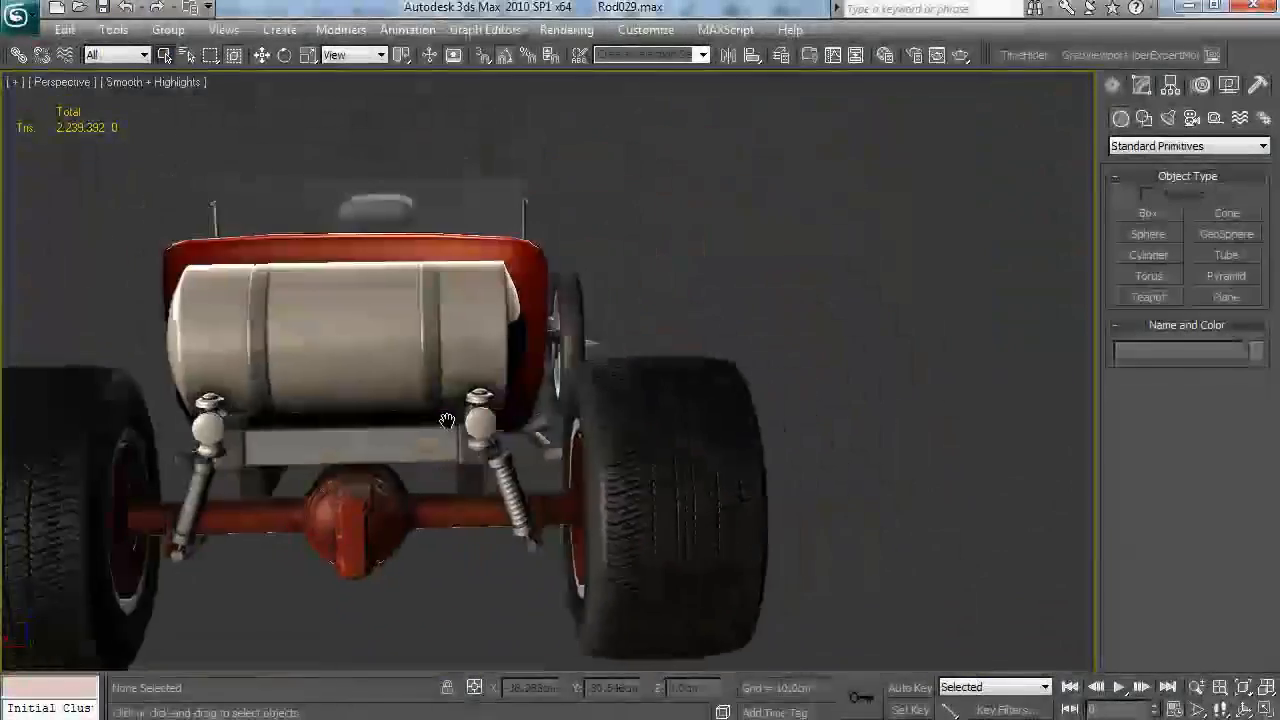
Open the chassis material's DirectX shader parameters and set Active Lights to 1
key(m)
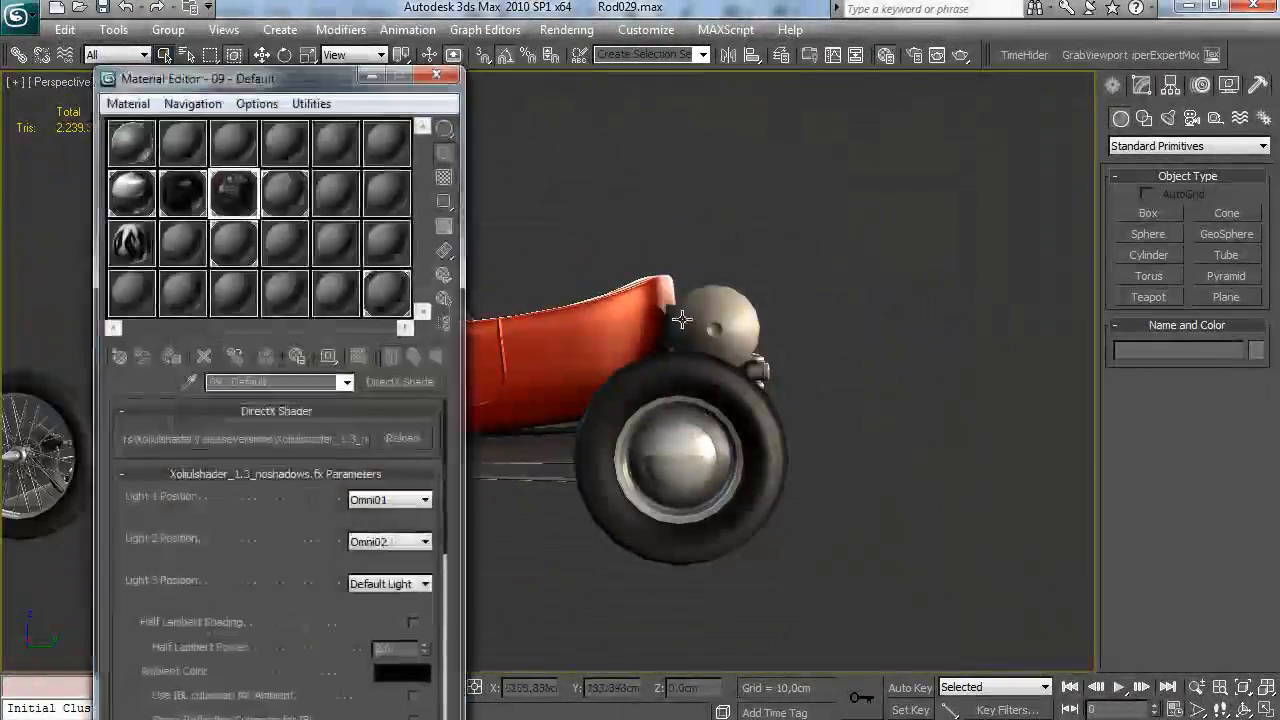
scroll(301, 506, down, 5)
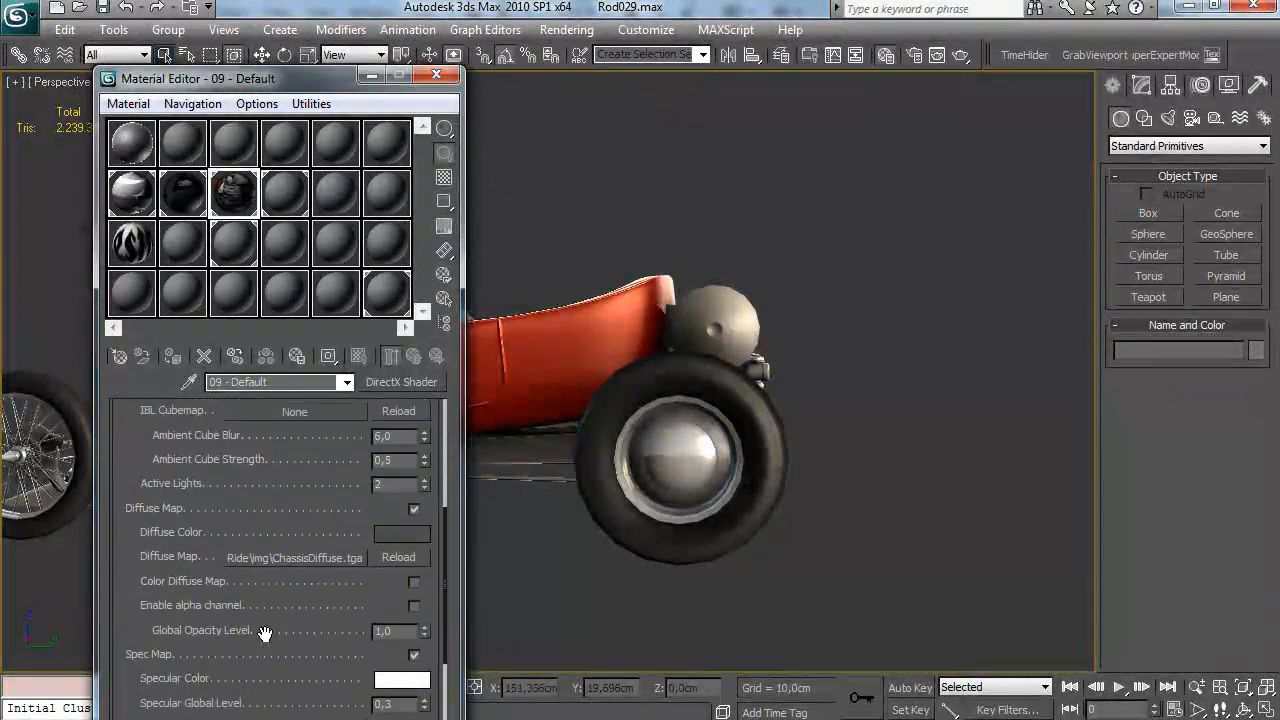
scroll(264, 633, up, 5)
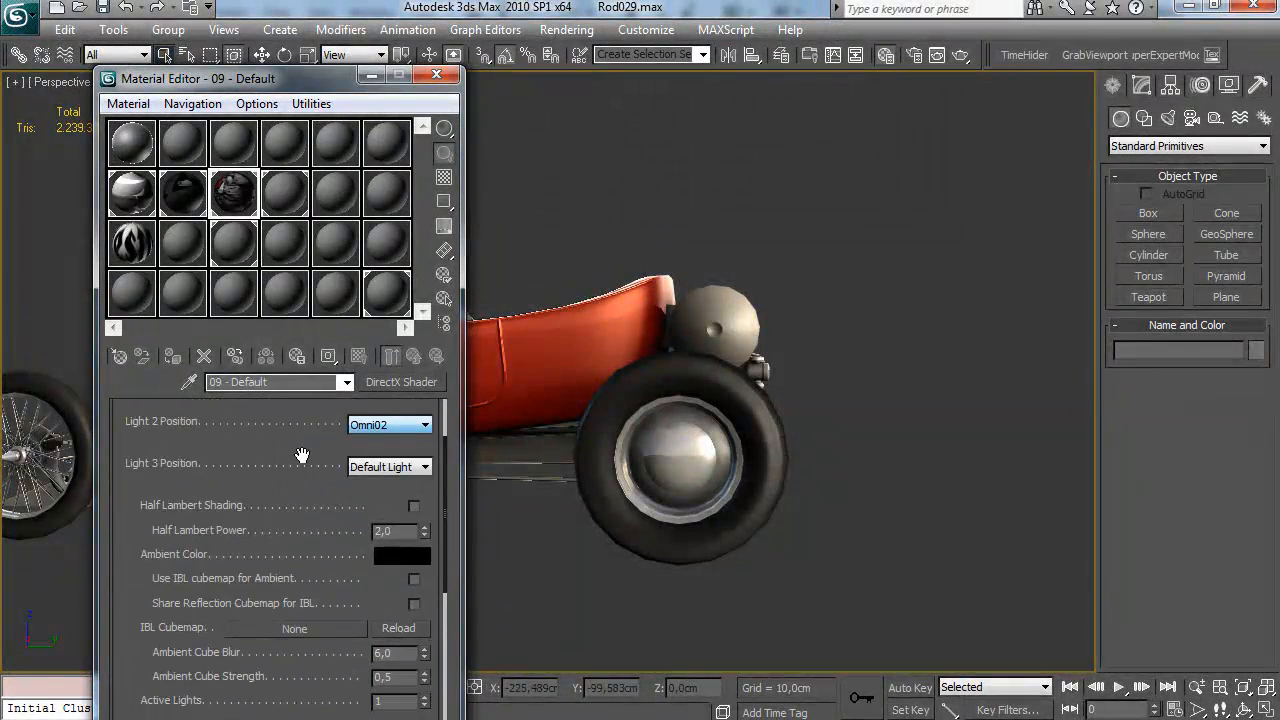
Enable the chassis material's Self Illumination Map and set its Global SI Level to 100, checking the engine and front end
scroll(287, 565, down, 5)
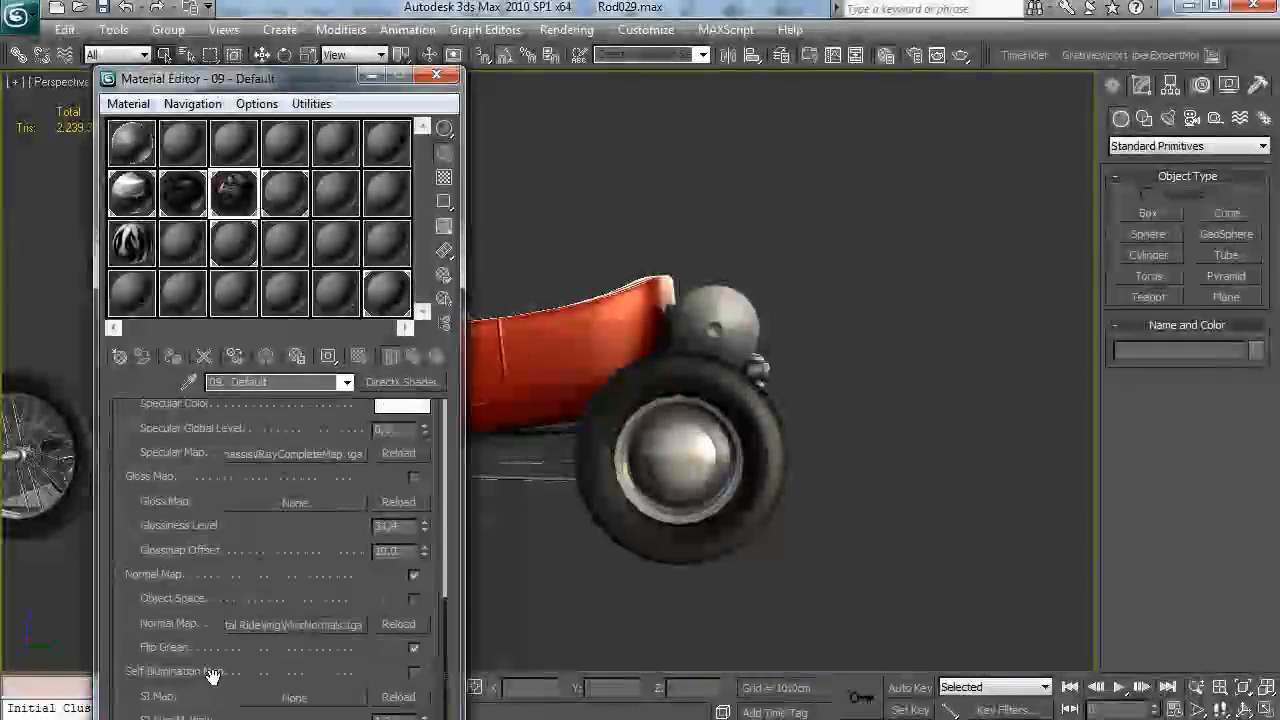
scroll(766, 500, down, 5)
scroll(536, 457, up, 10)
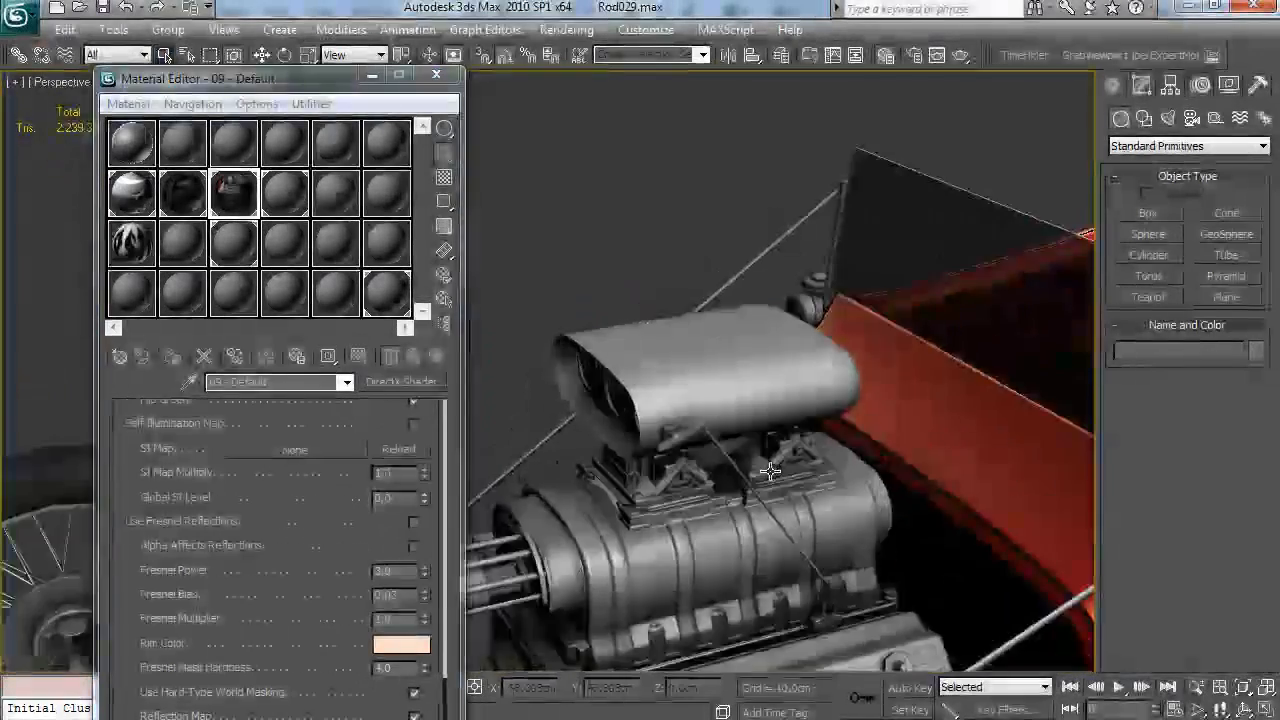
scroll(301, 555, up, 1)
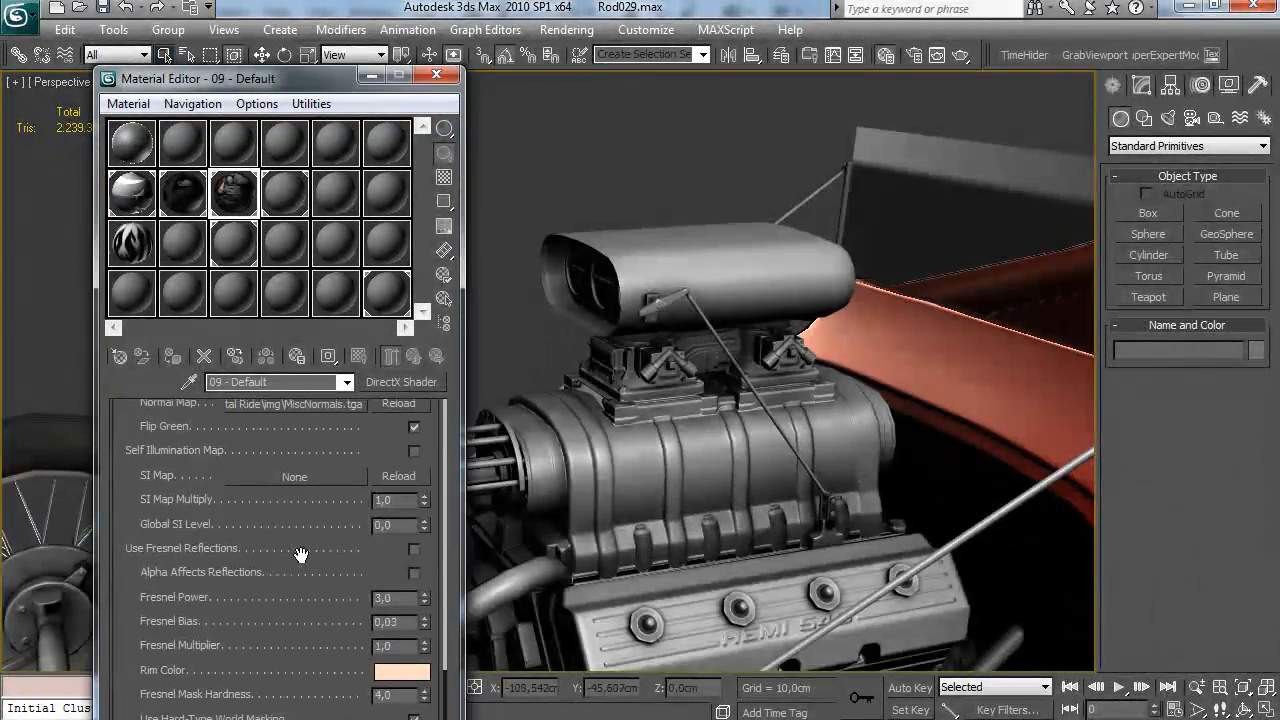
drag(600, 400, 729, 355)
scroll(832, 245, down, 5)
scroll(830, 310, up, 4)
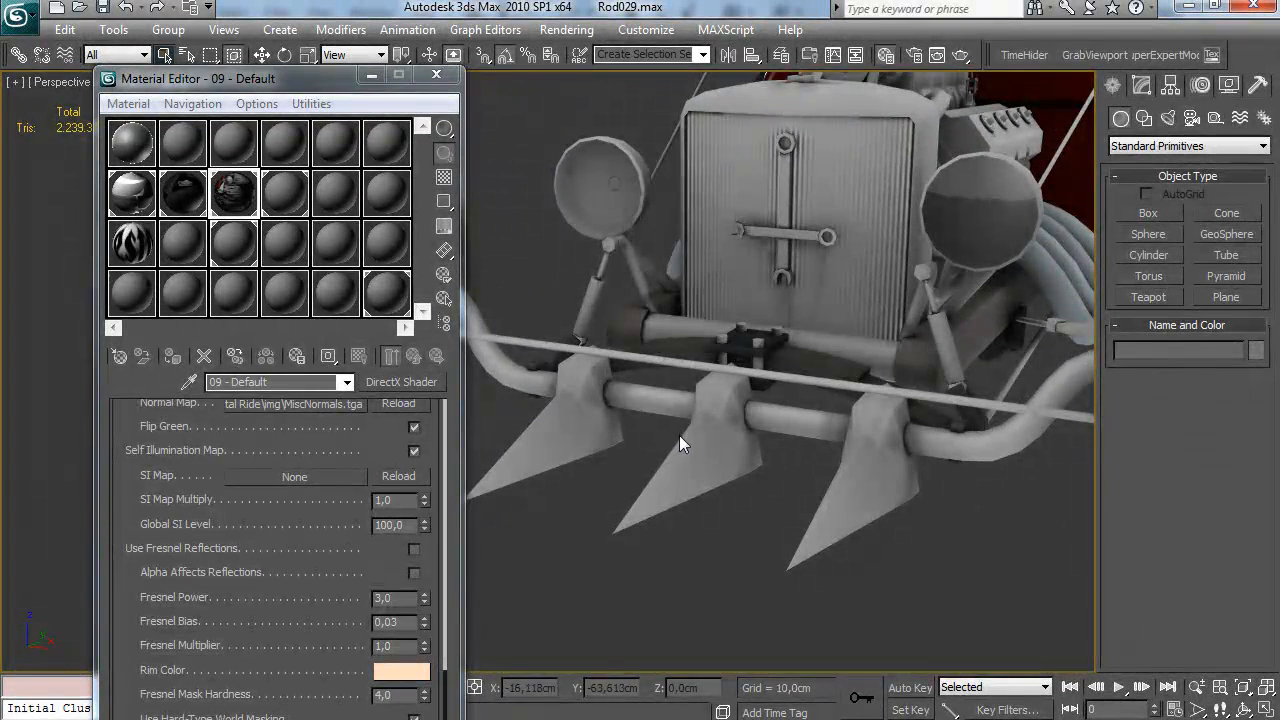
drag(500, 414, 708, 411)
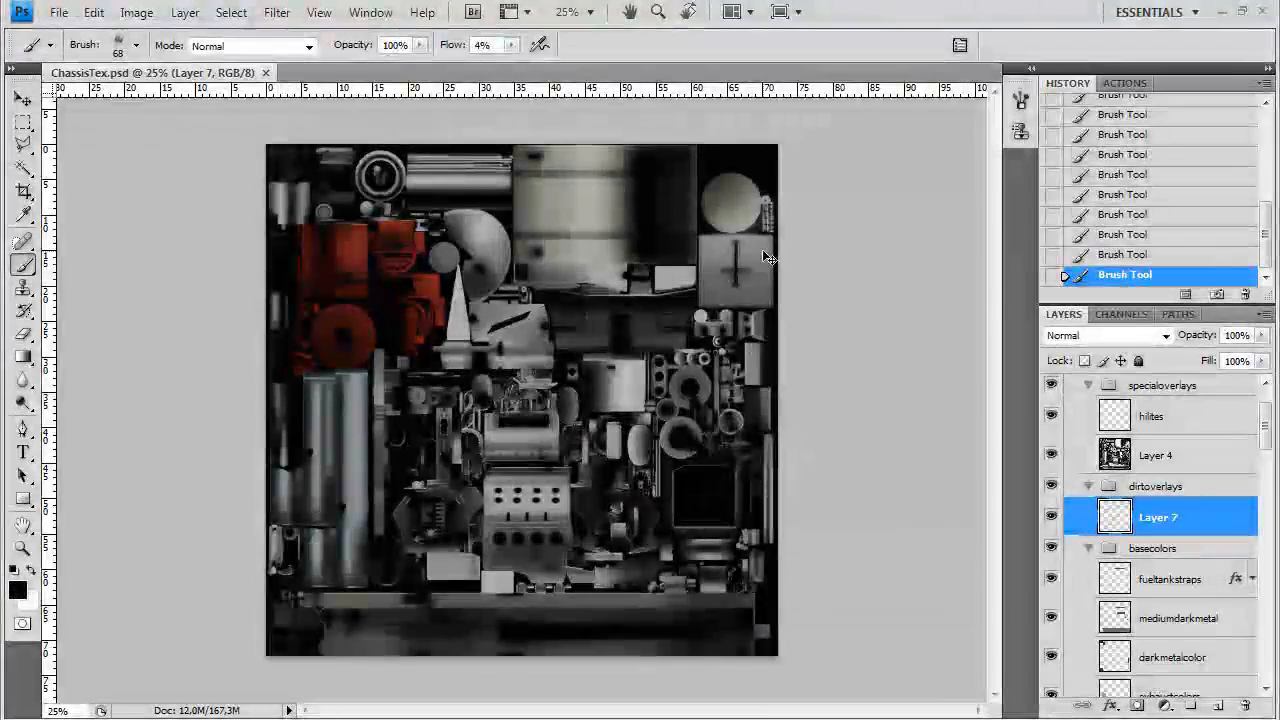
In Photoshop, enlarge the carburetor area to 200% and add a layer named carbsgold above fueltankstraps in the basecolors group
key(ctrl+plus)
key(ctrl+plus)
key(ctrl+plus)
key(ctrl+plus)
key(ctrl+plus)
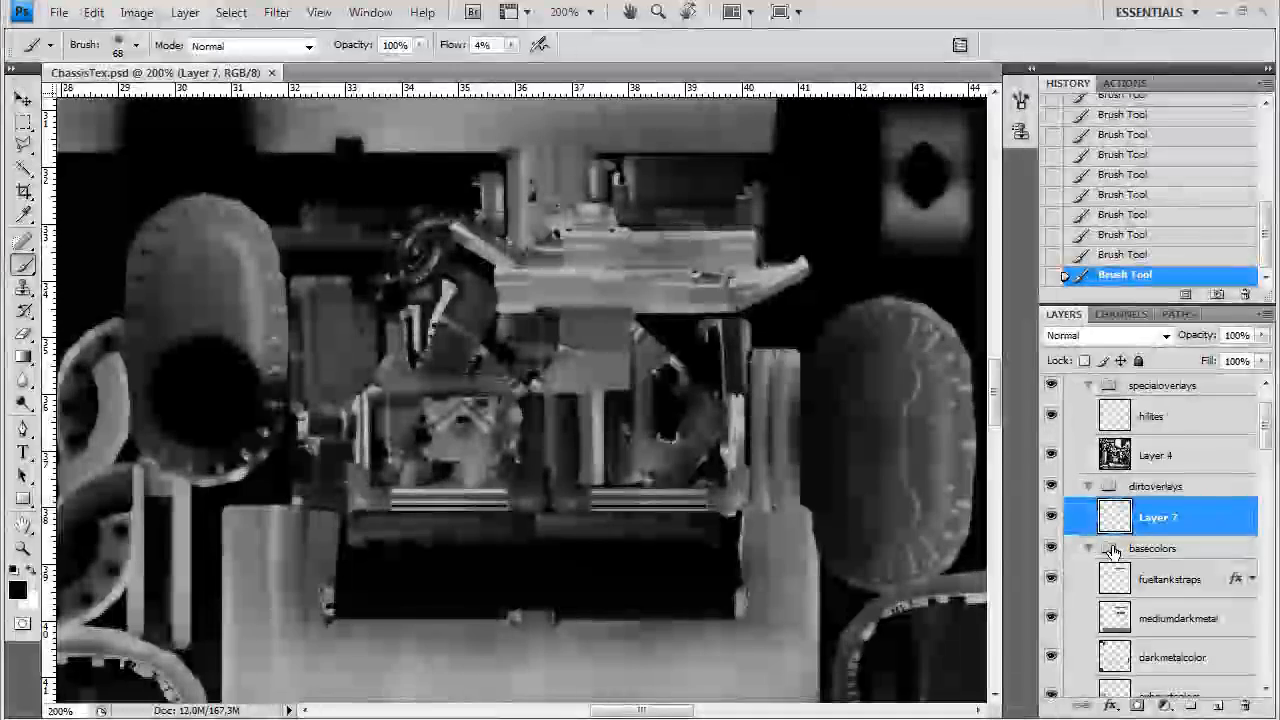
key(ctrl+shift+n)
text(carbsgold)
key(Return)
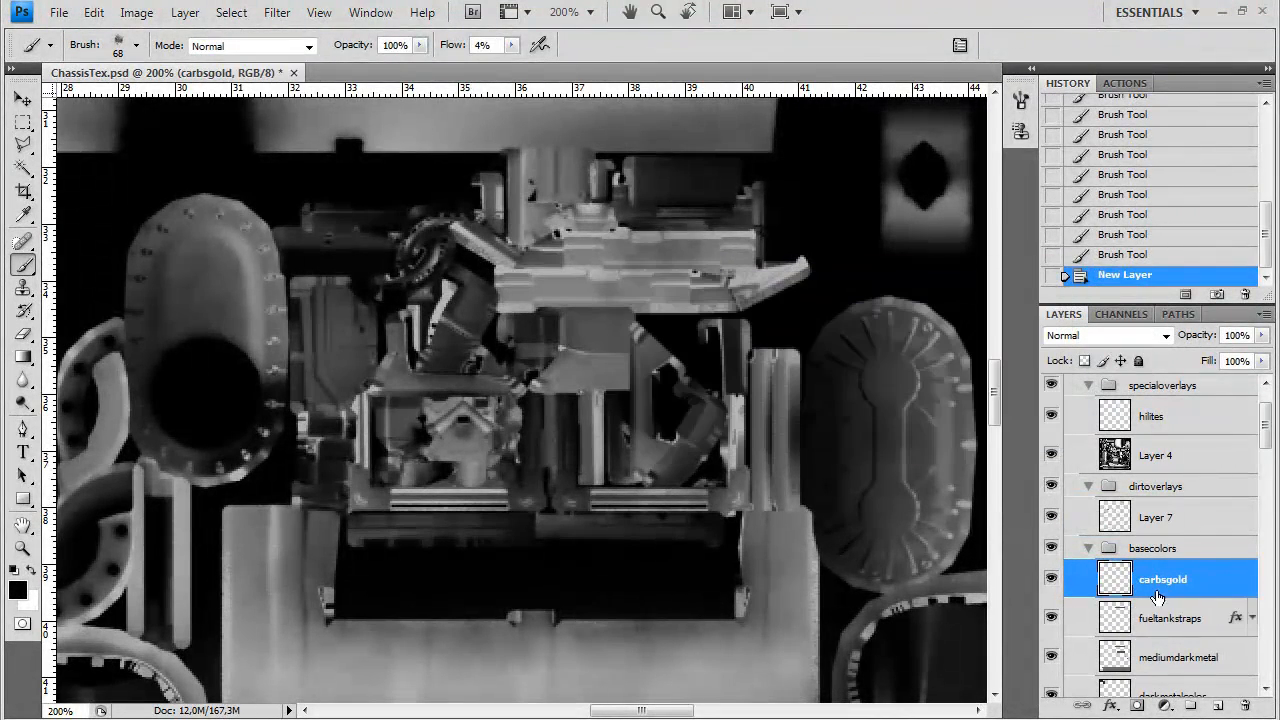
Set up a 5 px brush at 100% flow and choose the greyish gold #989381 as the foreground colour
click(135, 45)
click(95, 206)
click(483, 66)
click(17, 590)
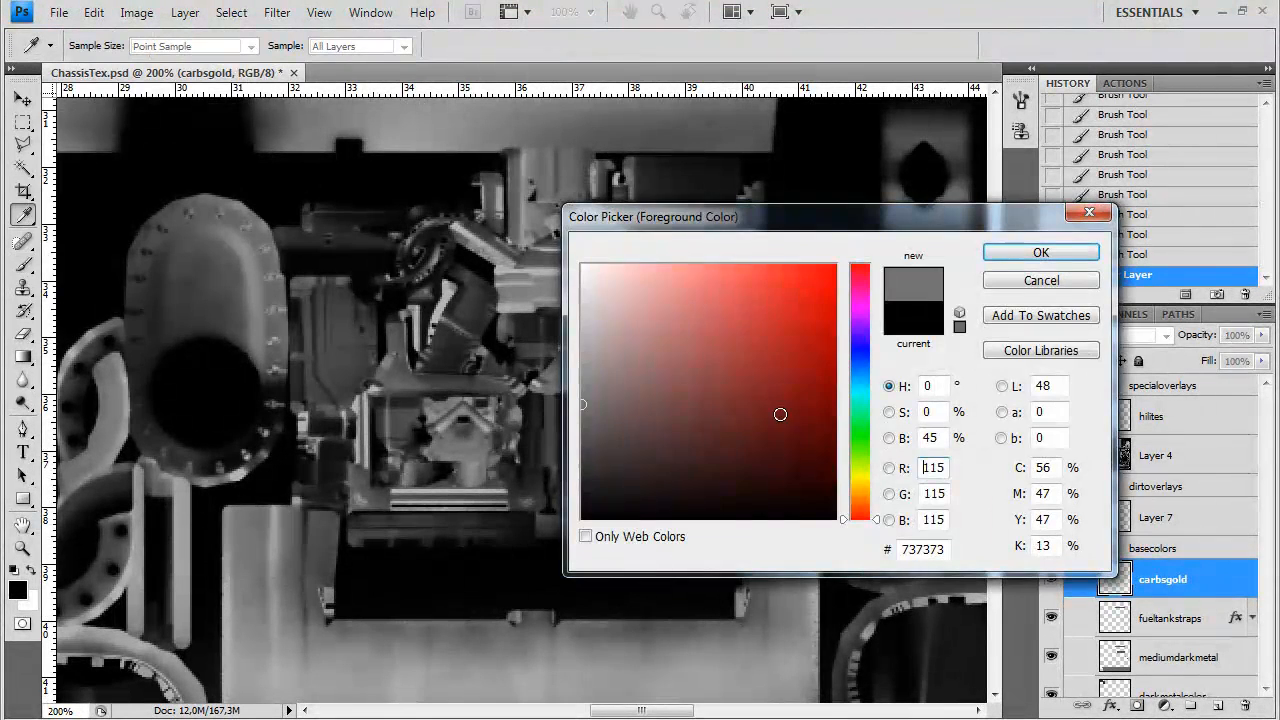
click(860, 489)
drag(860, 489, 860, 487)
mouse_move(631, 386)
mouse_down()
mouse_move(627, 351)
mouse_move(619, 368)
mouse_up()
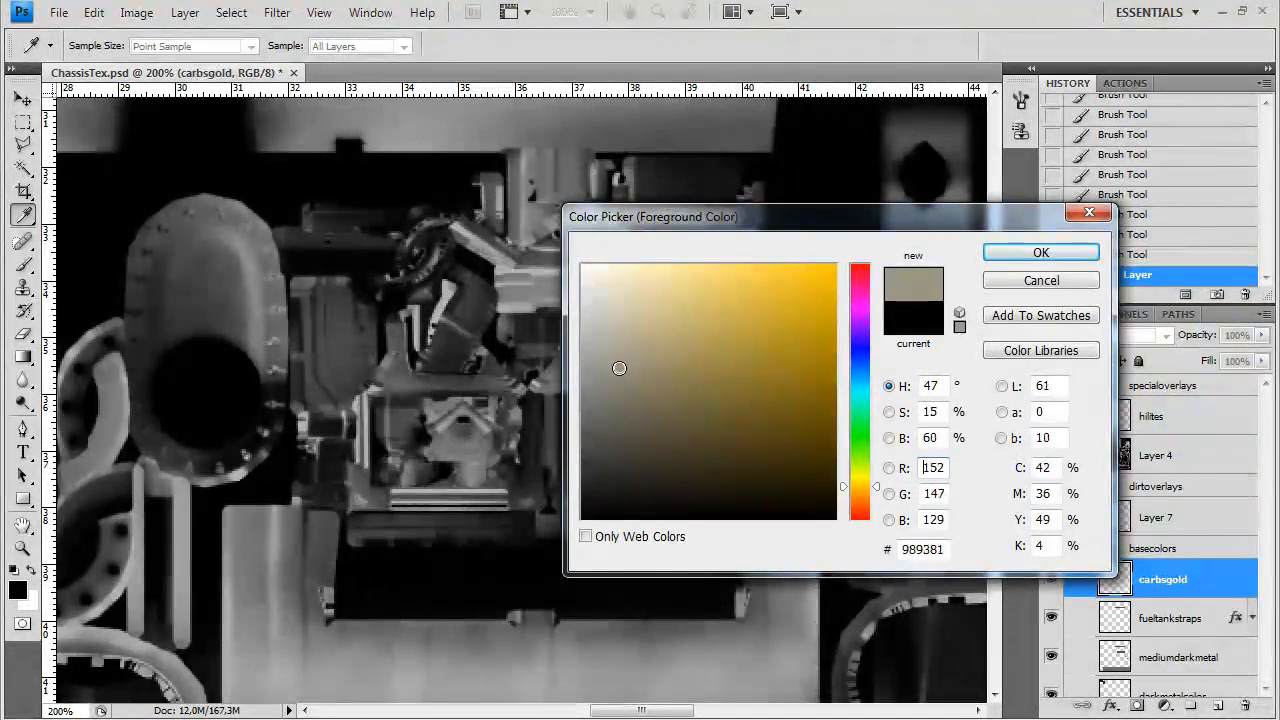
click(1041, 252)
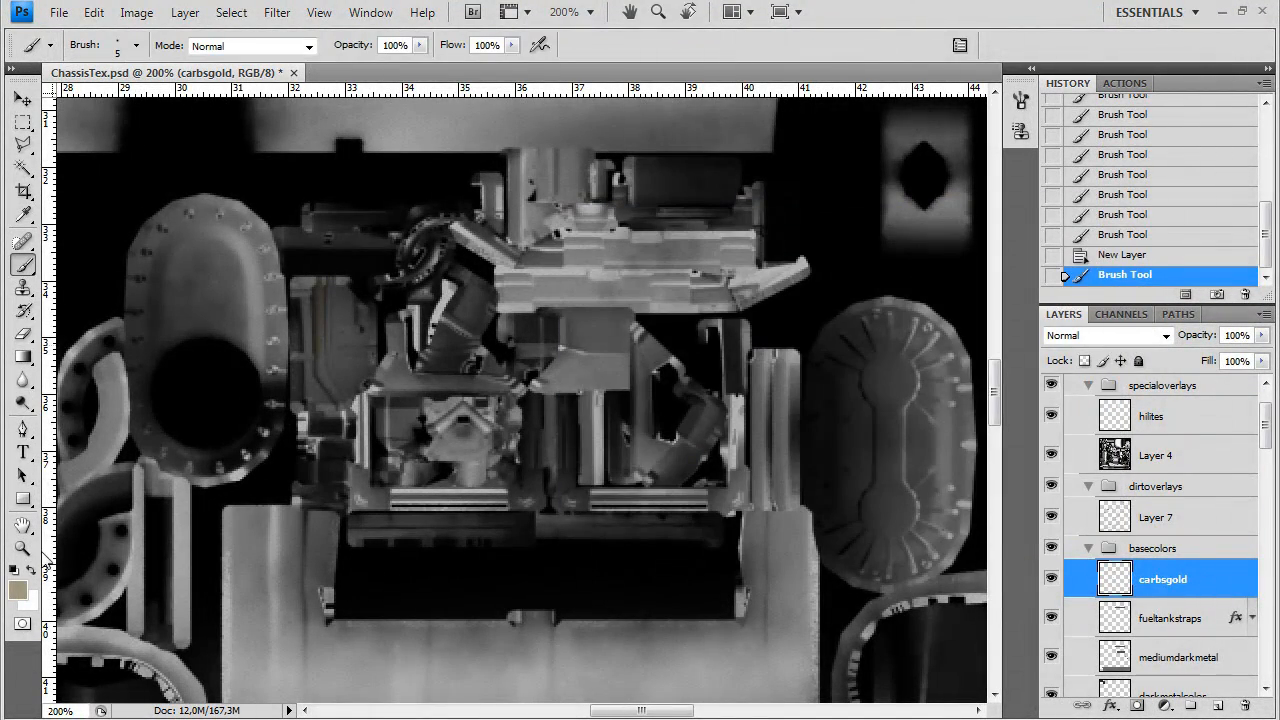
Lighten the foreground colour to a paler, beige gold
click(17, 589)
drag(626, 334, 617, 320)
click(1000, 251)
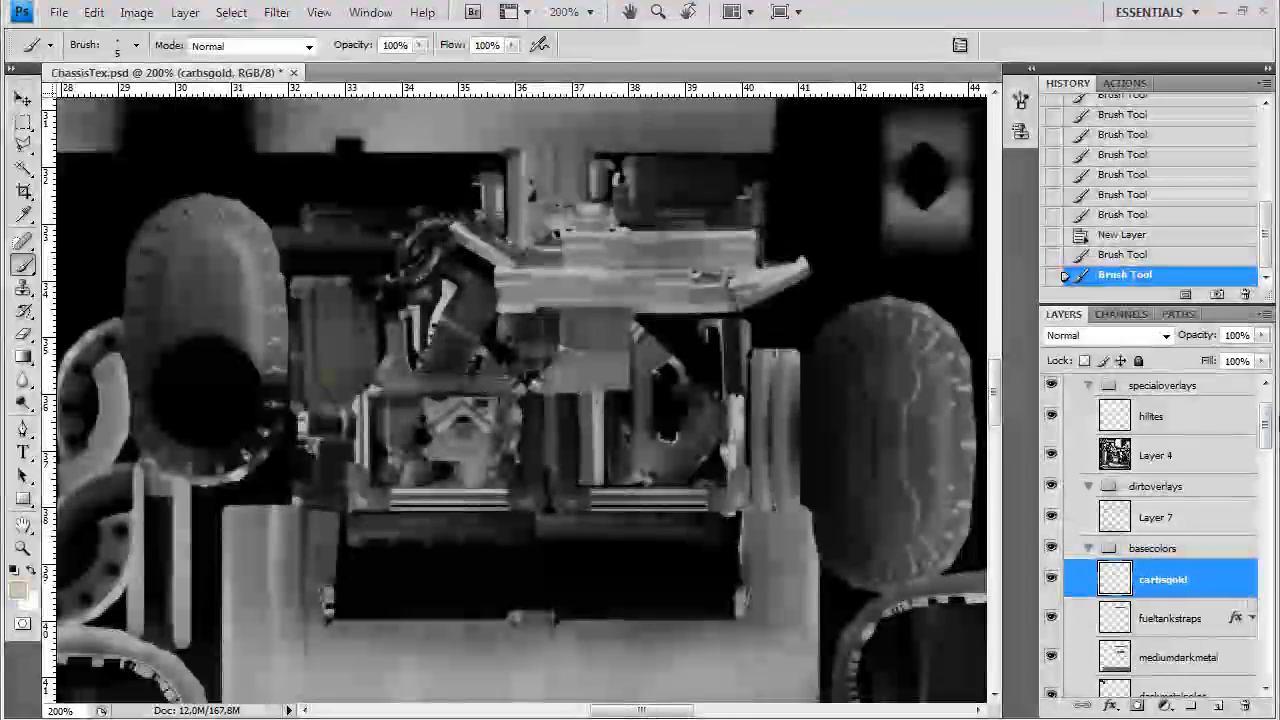
Show the UV wireframe in Layer 3 and paint gold over the carburetor pieces and the narrow strips beneath them
scroll(1153, 426, up, 2)
click(1051, 394)
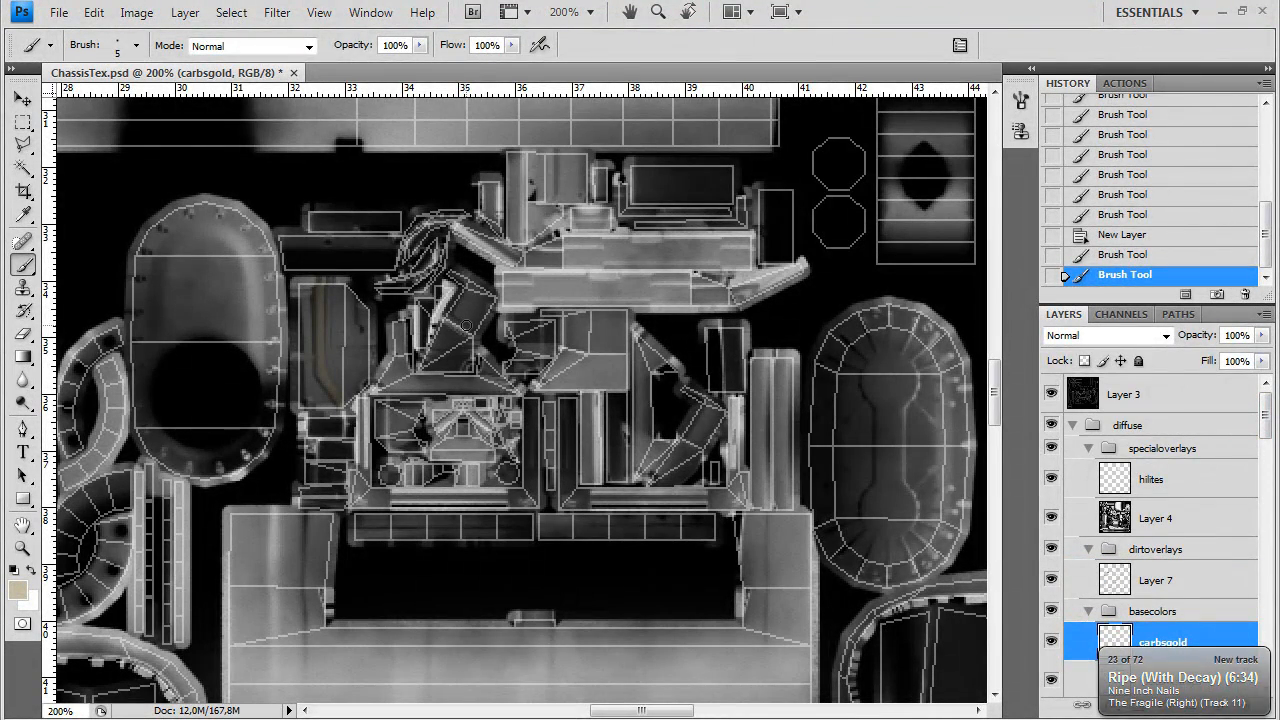
drag(432, 533, 394, 521)
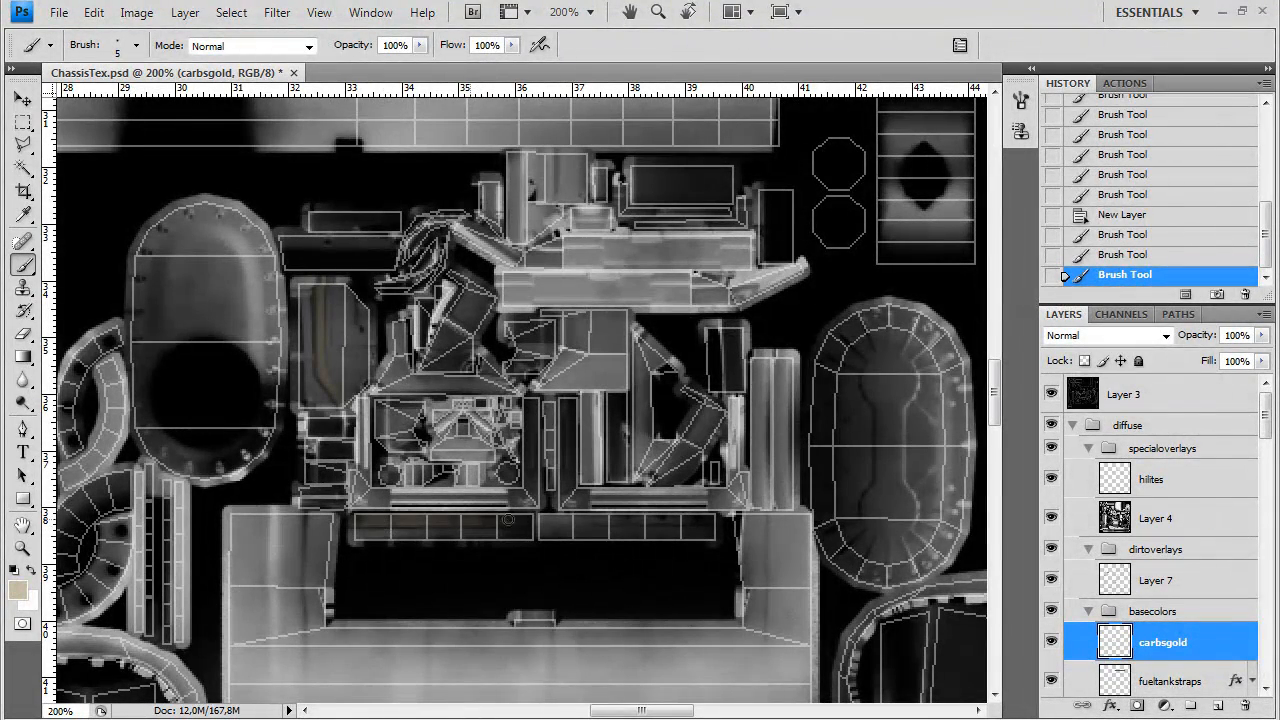
mouse_move(450, 420)
mouse_down()
mouse_move(425, 428)
mouse_move(482, 420)
mouse_up()
drag(486, 428, 478, 420)
click(425, 430)
drag(320, 281, 319, 325)
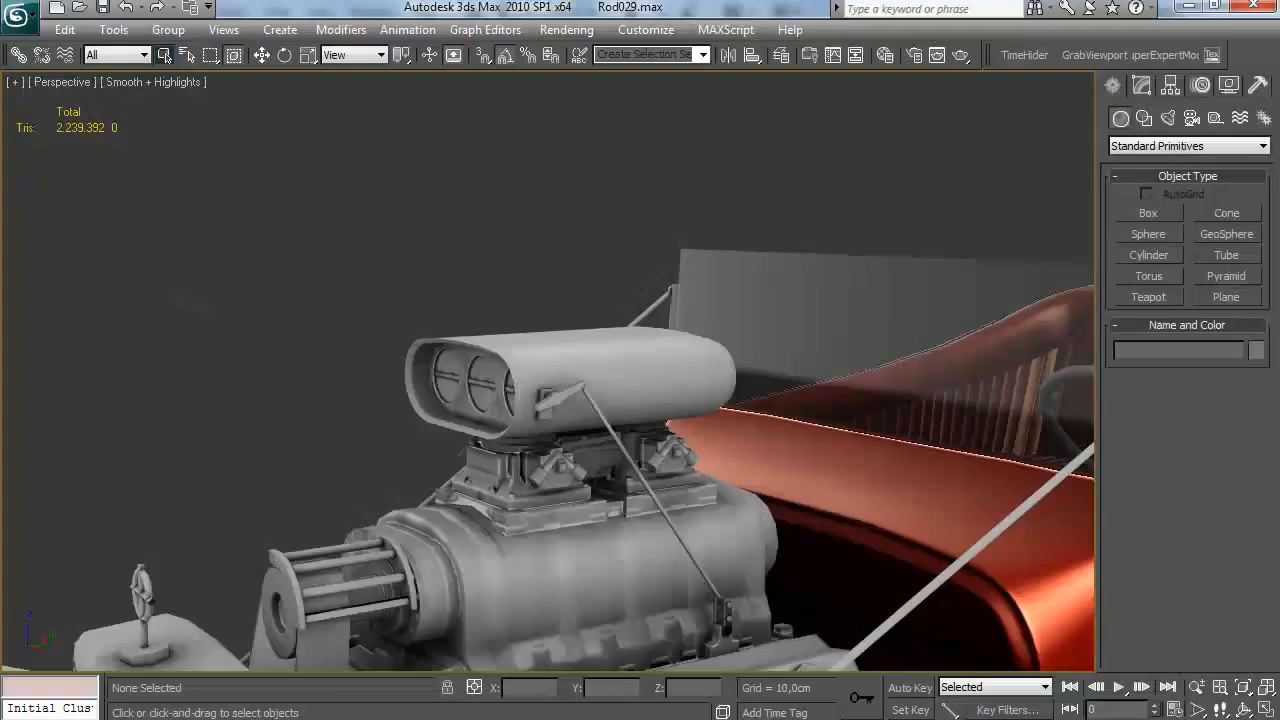
Inspect the carburetors on the 3ds Max model and fill the rest of the carburetor face with gold in the texture
scroll(372, 408, up, 6)
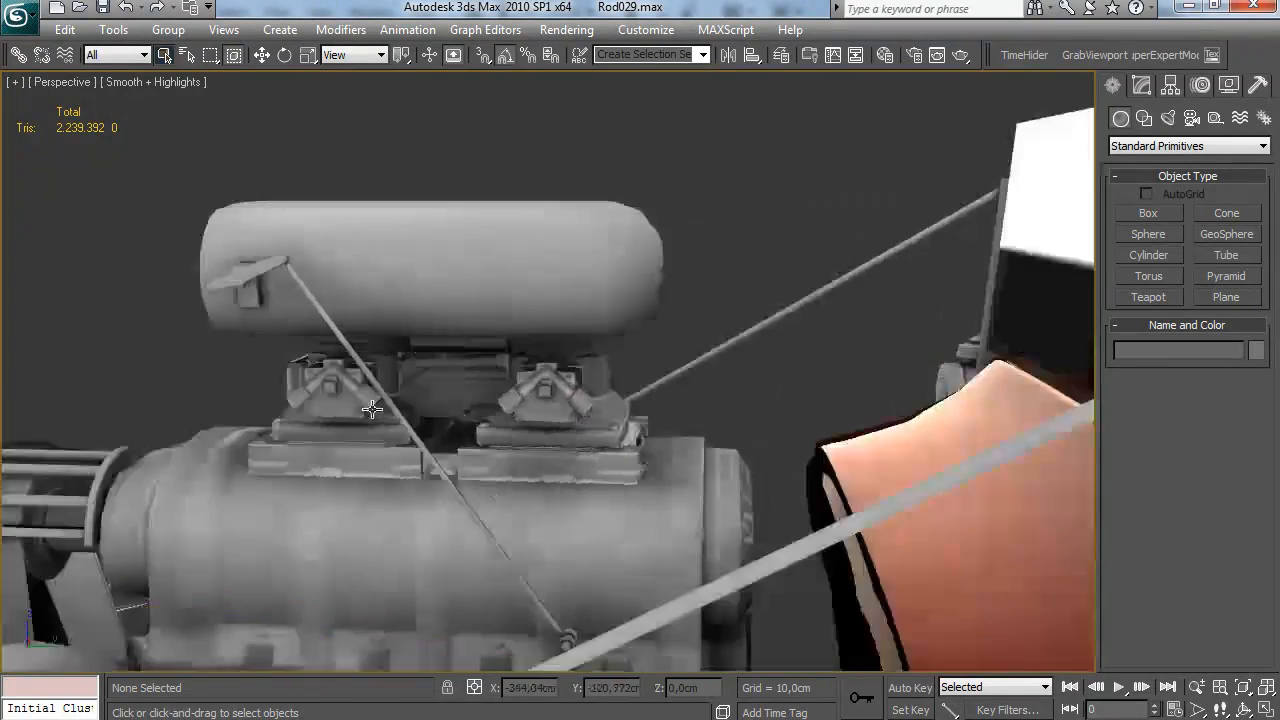
drag(372, 408, 372, 703)
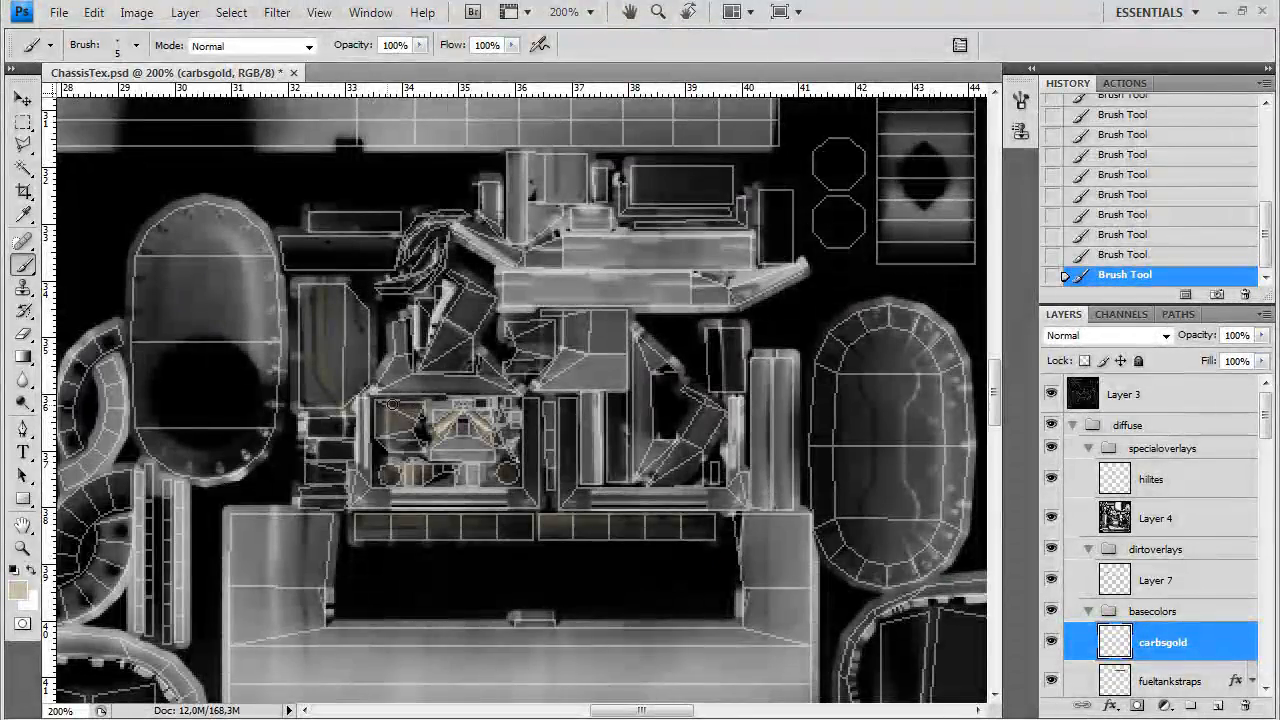
mouse_move(455, 430)
mouse_down()
mouse_move(486, 409)
mouse_move(461, 459)
mouse_up()
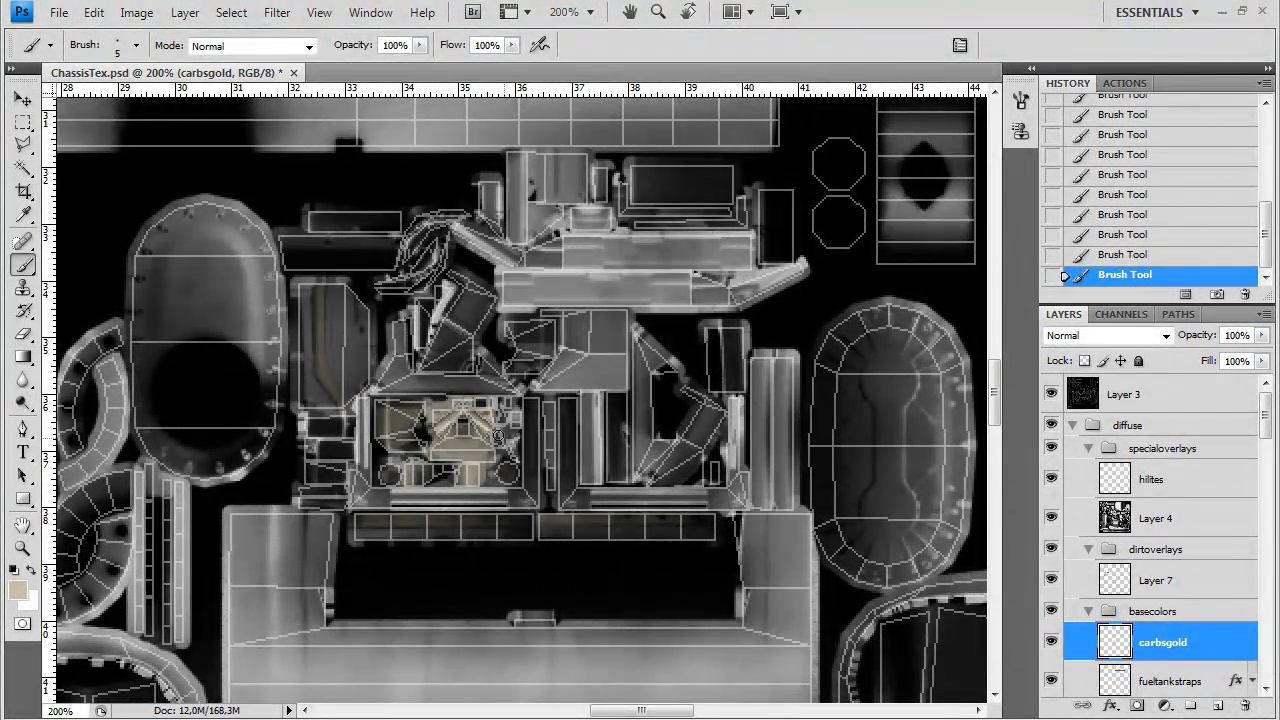
Hide the wireframe Layer 3 and export the texture as a 24 bits/pixel Targa with RLE compression
click(1051, 395)
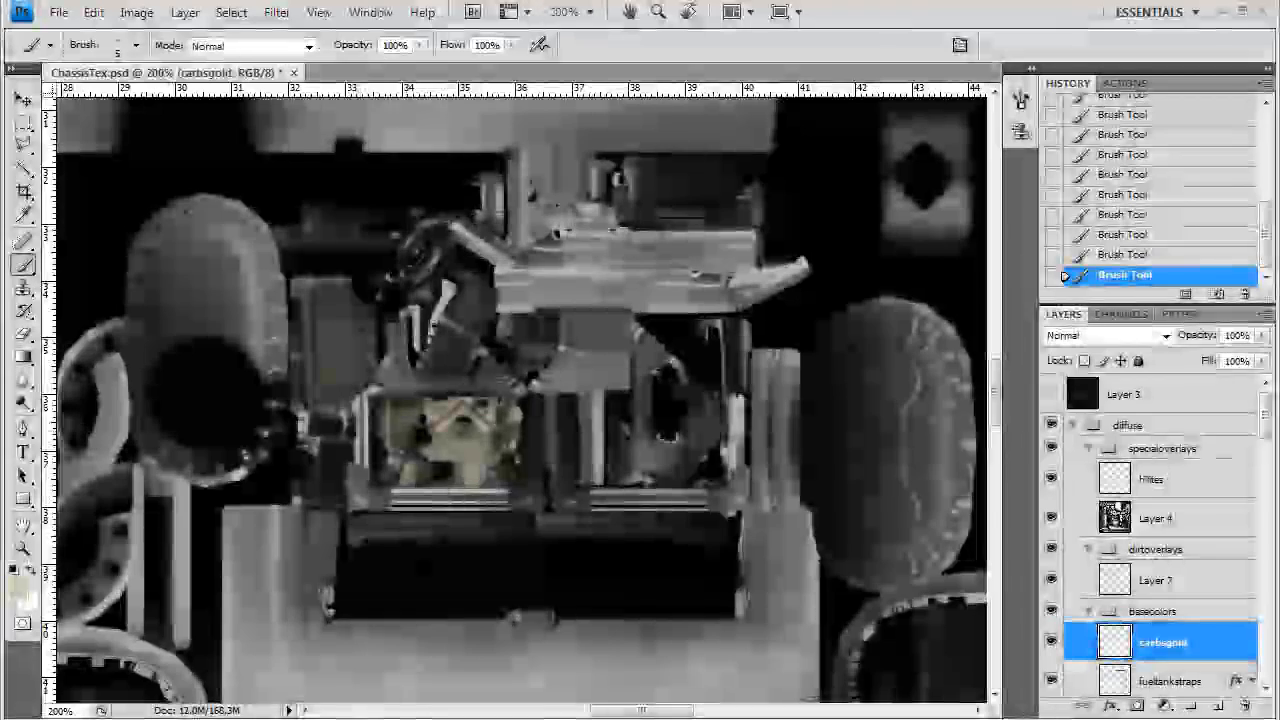
key(ctrl+shift+s)
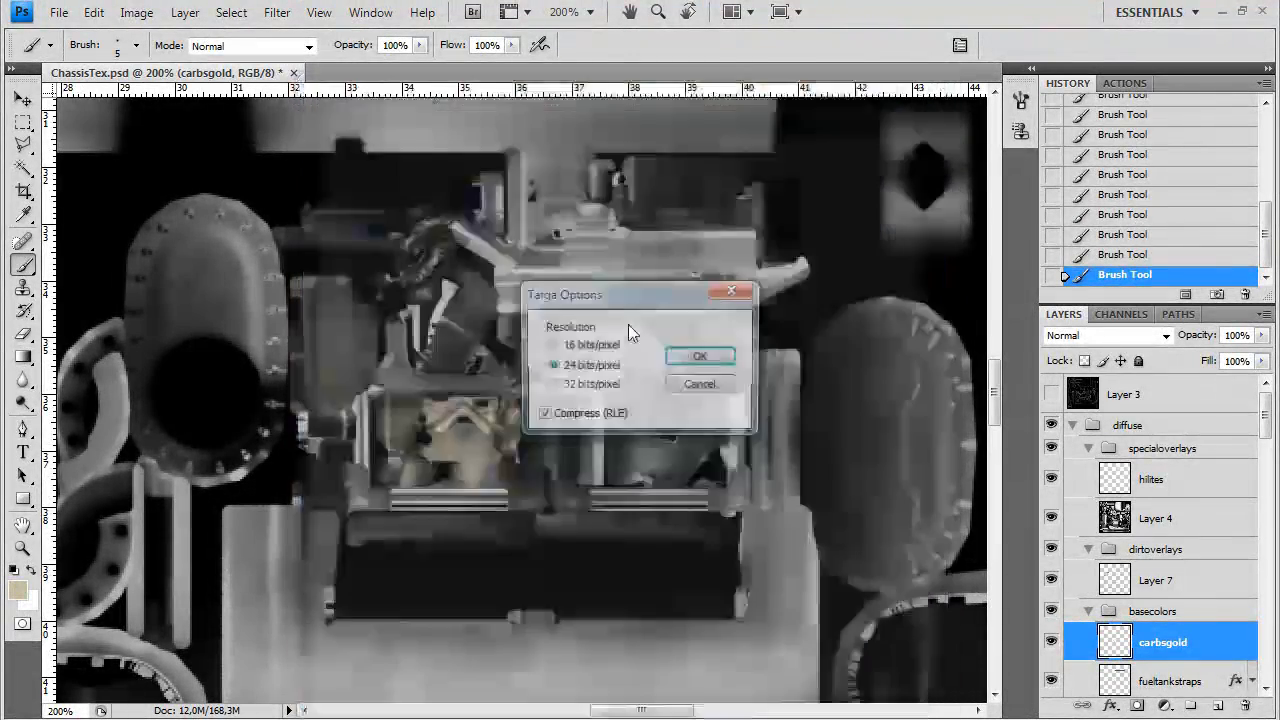
click(709, 357)
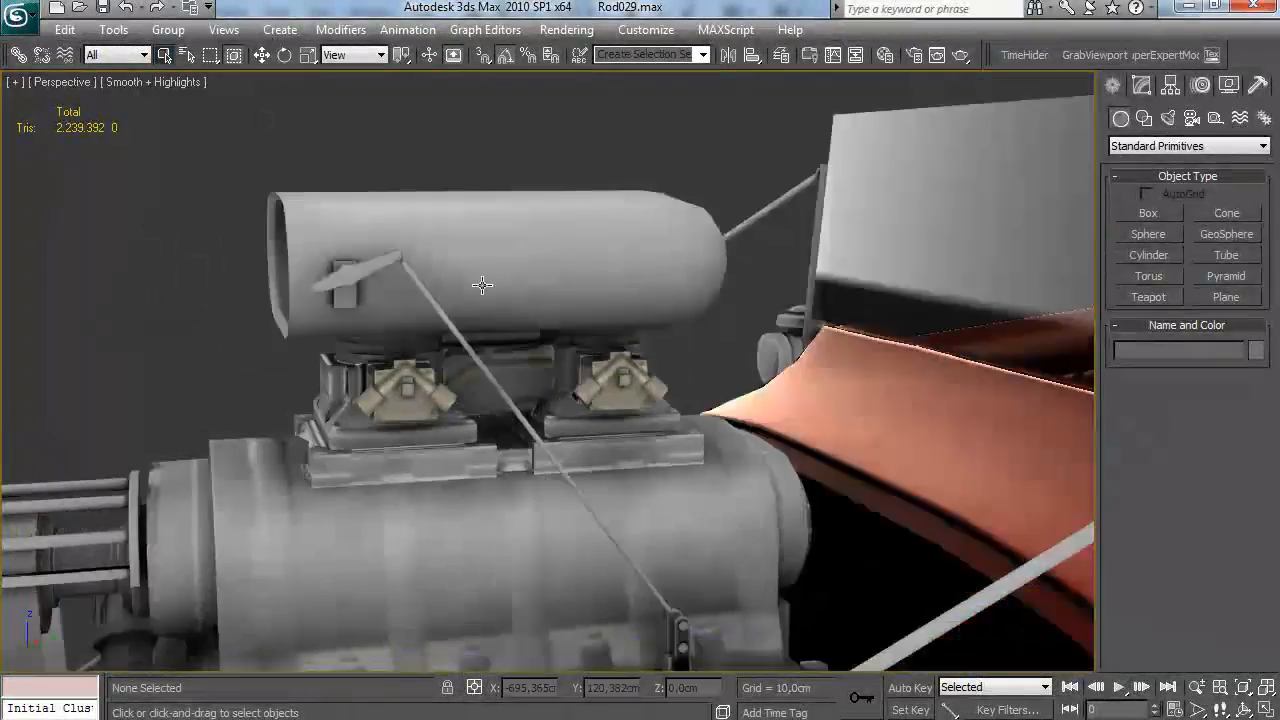
Examine the gold carburetors on the hot rod's engine in 3ds Max from several angles and distances
drag(482, 285, 545, 416)
scroll(500, 275, down, 5)
scroll(545, 416, up, 5)
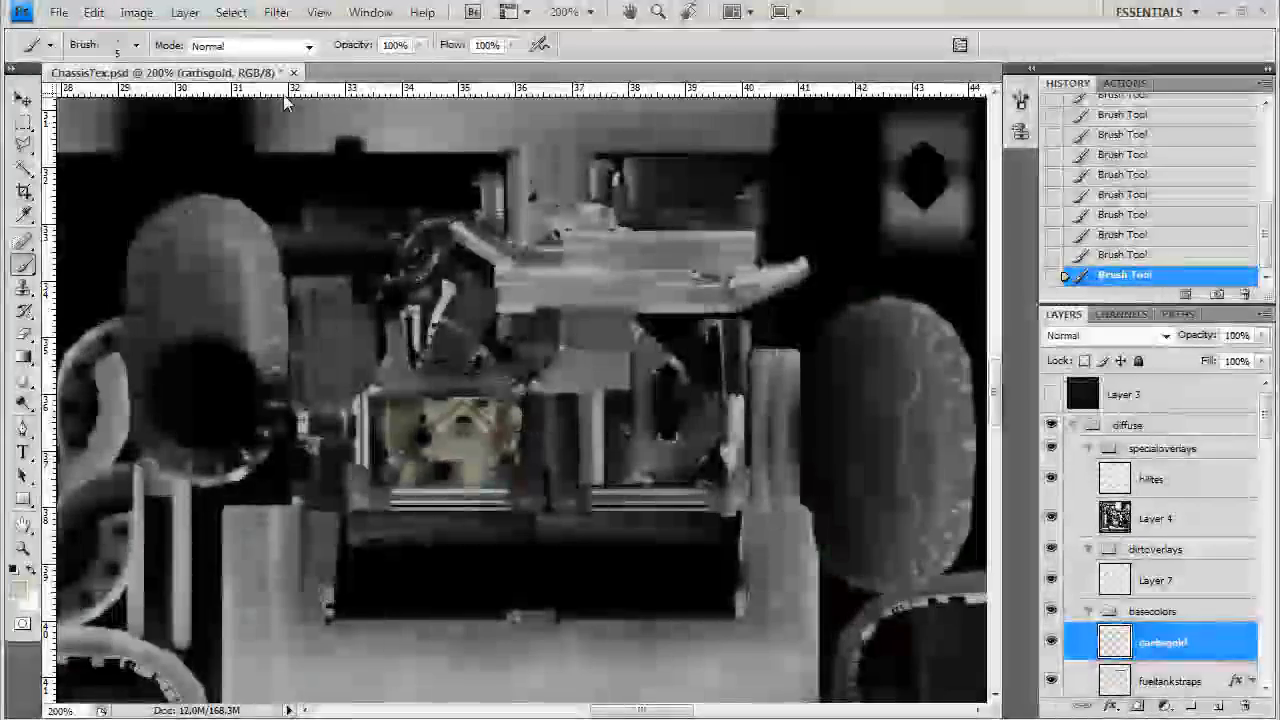
Darken the carbsgold layer with a Brightness/Contrast adjustment using the legacy mode
click(136, 12)
mouse_move(400, 63)
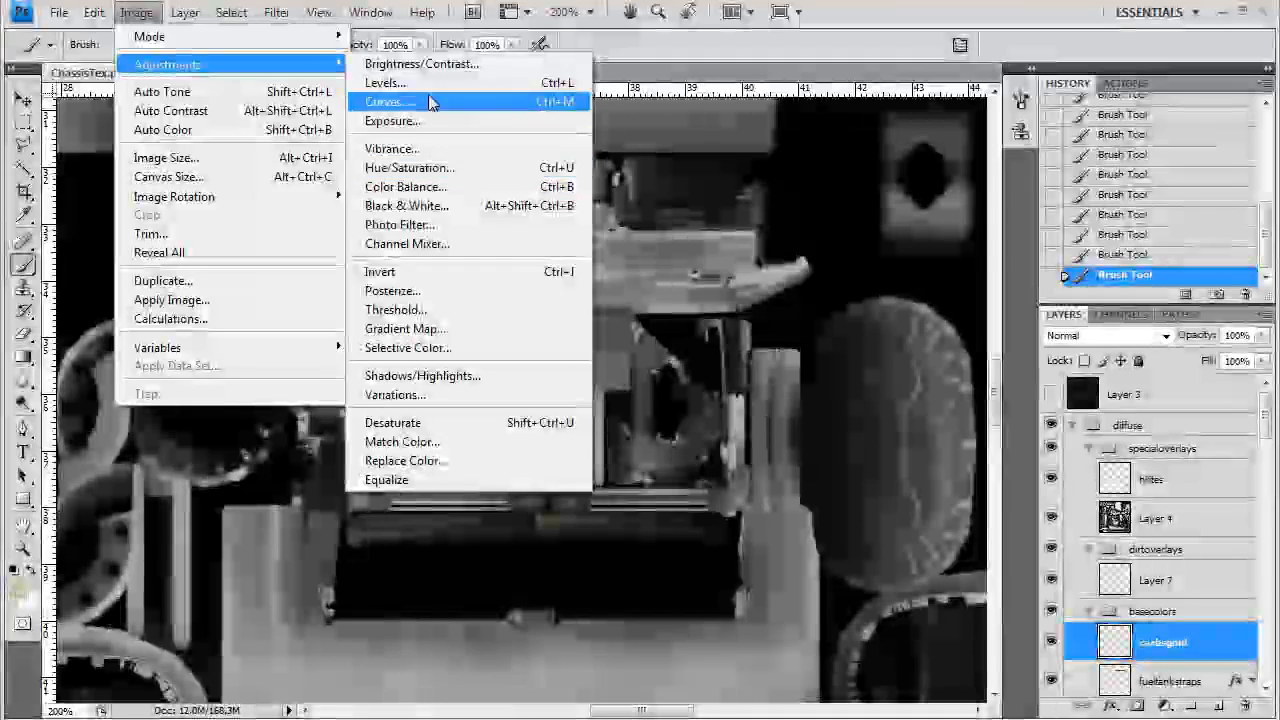
click(660, 97)
mouse_move(582, 257)
mouse_down()
mouse_move(563, 257)
mouse_move(585, 251)
mouse_up()
click(748, 315)
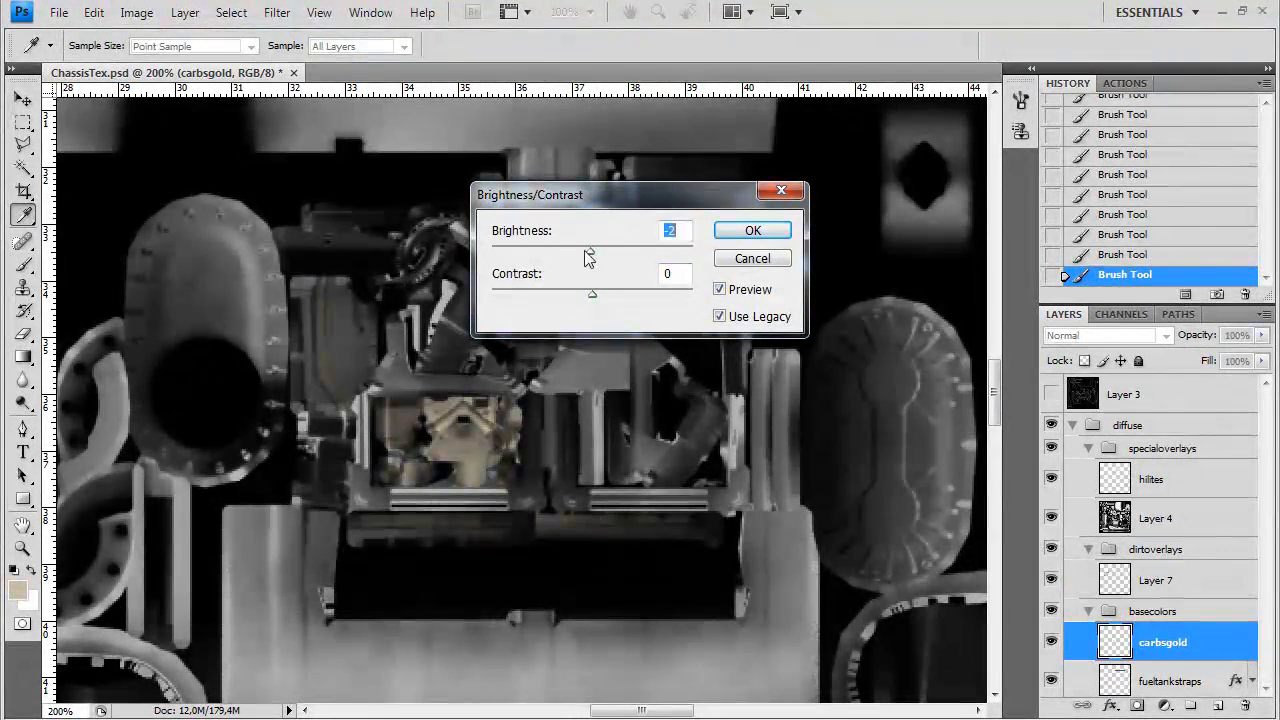
click(742, 236)
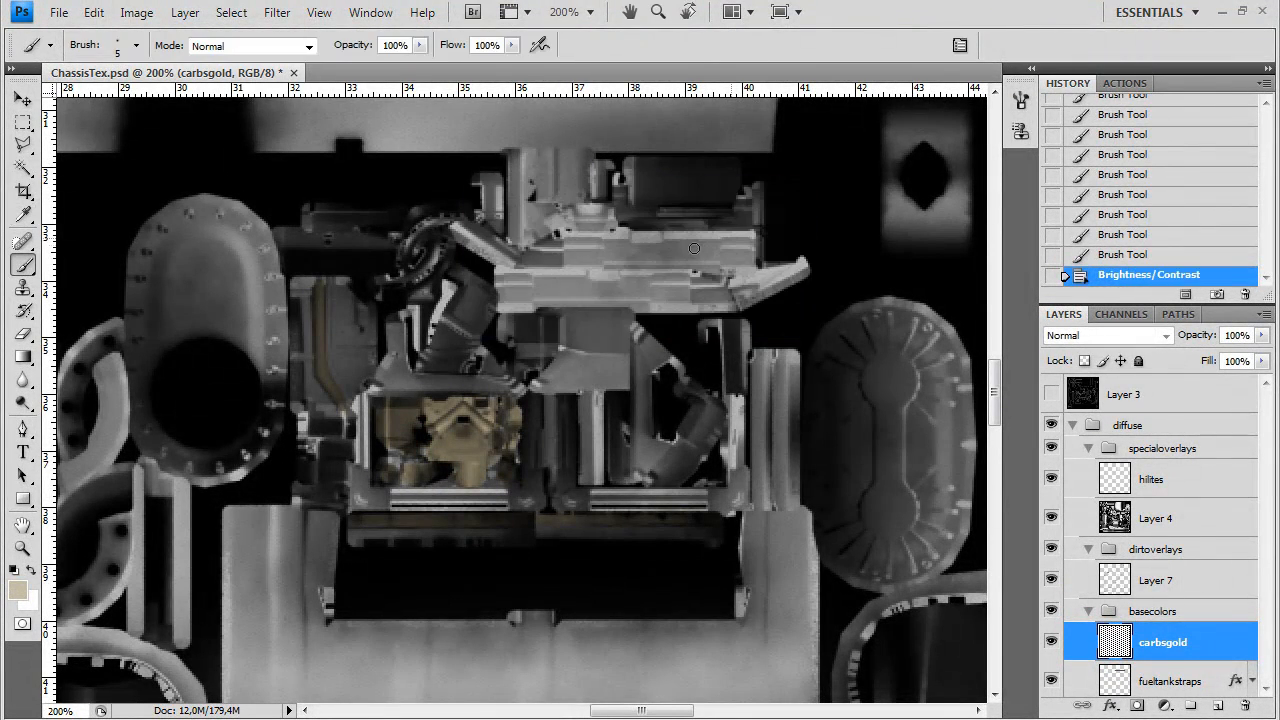
Save a Targa copy of the texture over ChassisDiffuse.tga in the img folder, replacing the existing file
key(ctrl+shift+s)
click(640, 466)
click(686, 688)
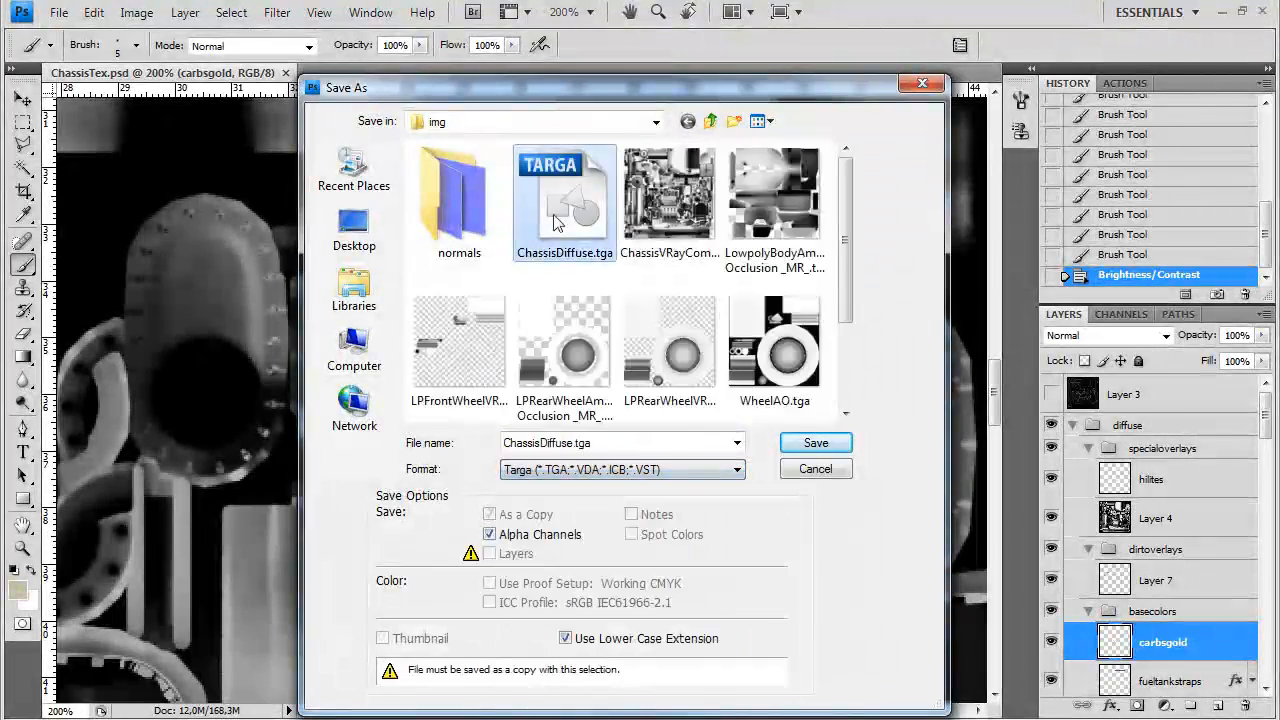
click(814, 443)
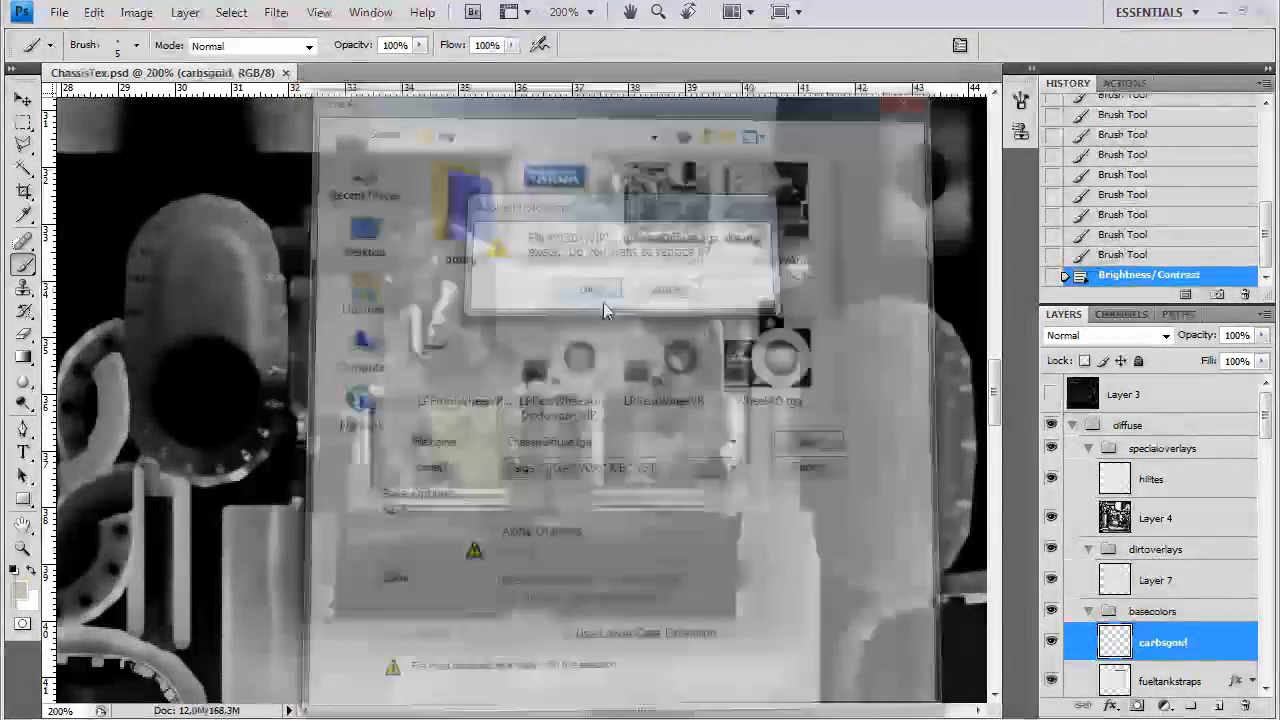
click(597, 292)
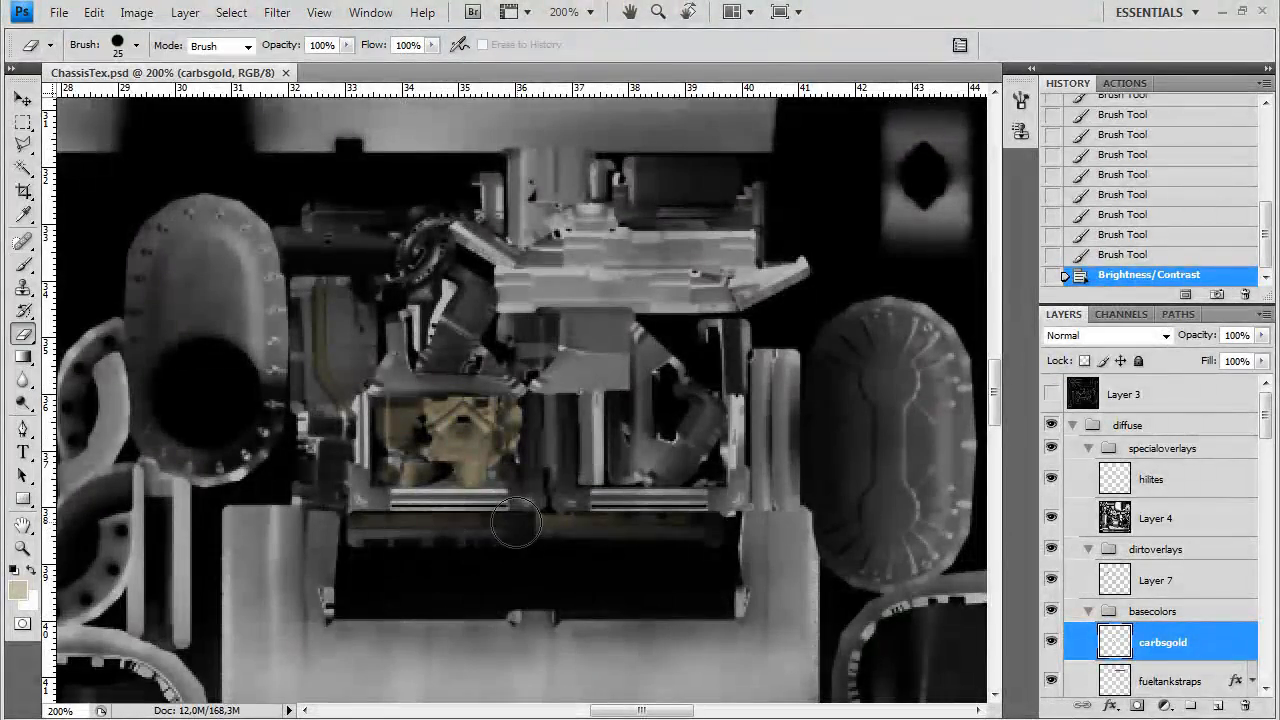
Erase the gold from the strip beneath the carburetors and brush fresh colour along it
drag(634, 520, 551, 513)
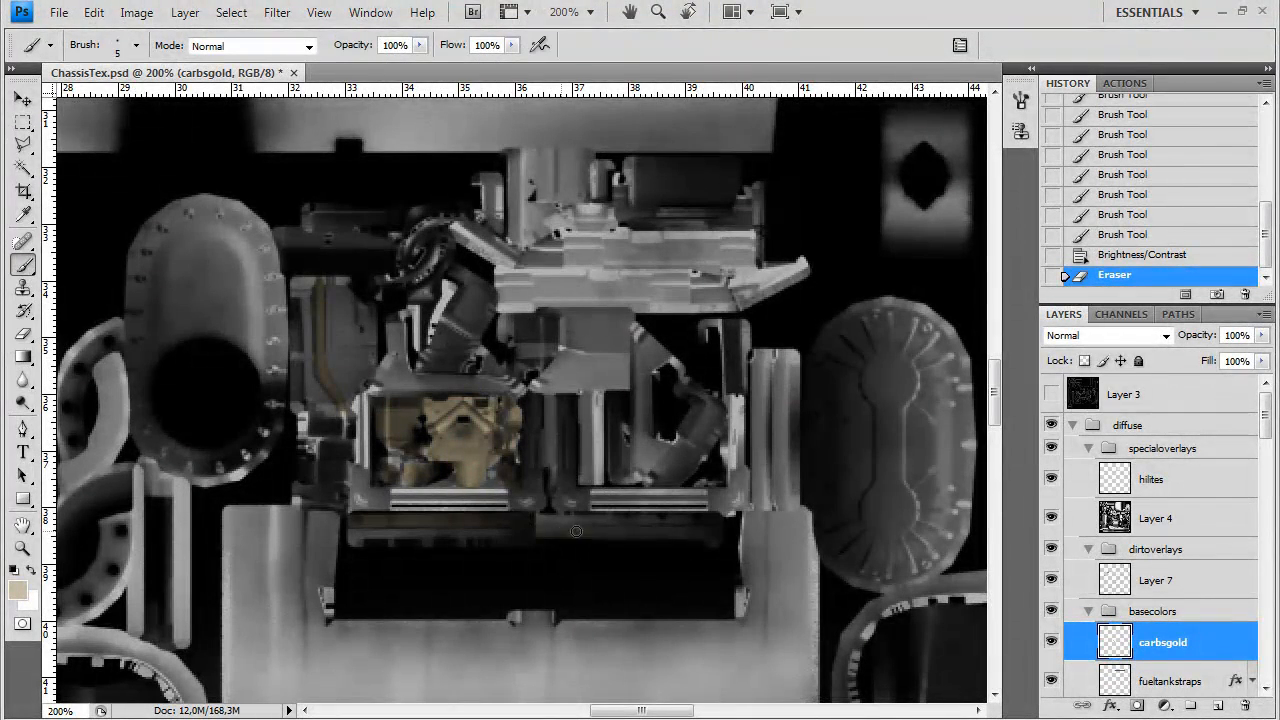
drag(566, 531, 500, 573)
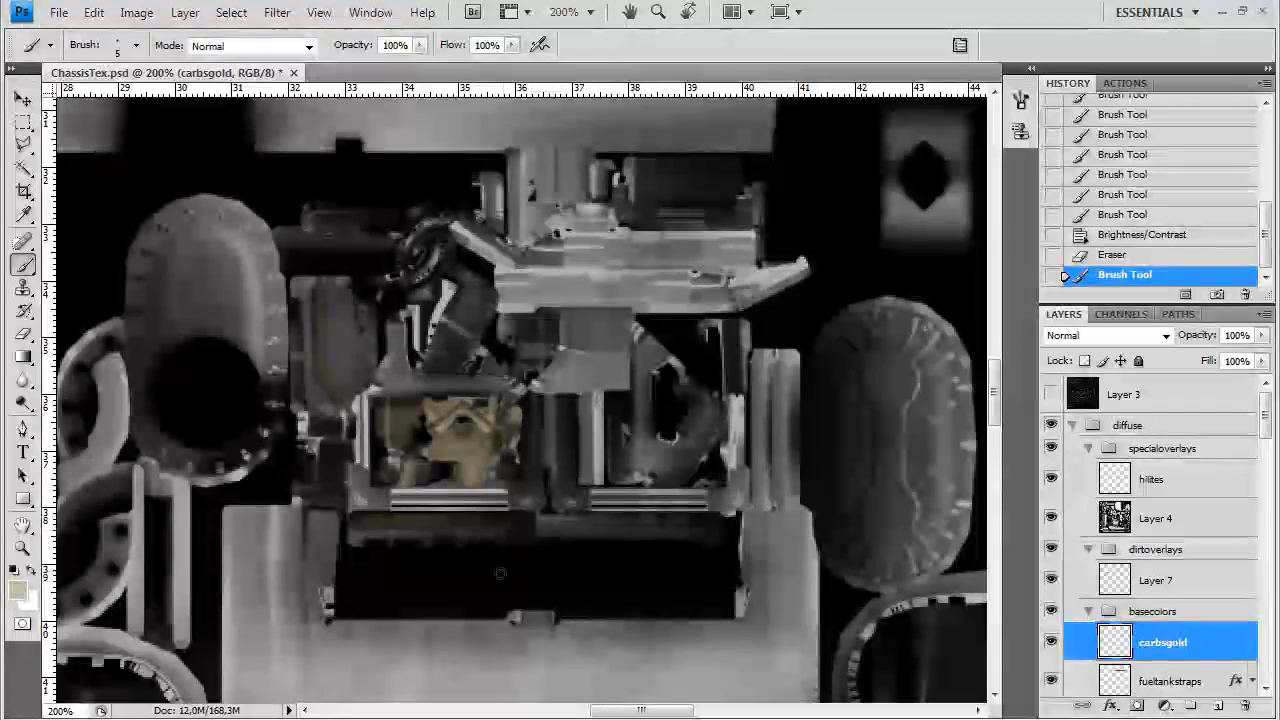
Save the working document and export the revised strip colouring to ChassisDiffuse.tga in Targa format, overwriting the earlier export
key(ctrl+s)
key(ctrl+shift+s)
click(570, 469)
click(566, 717)
double_click(567, 205)
click(608, 292)
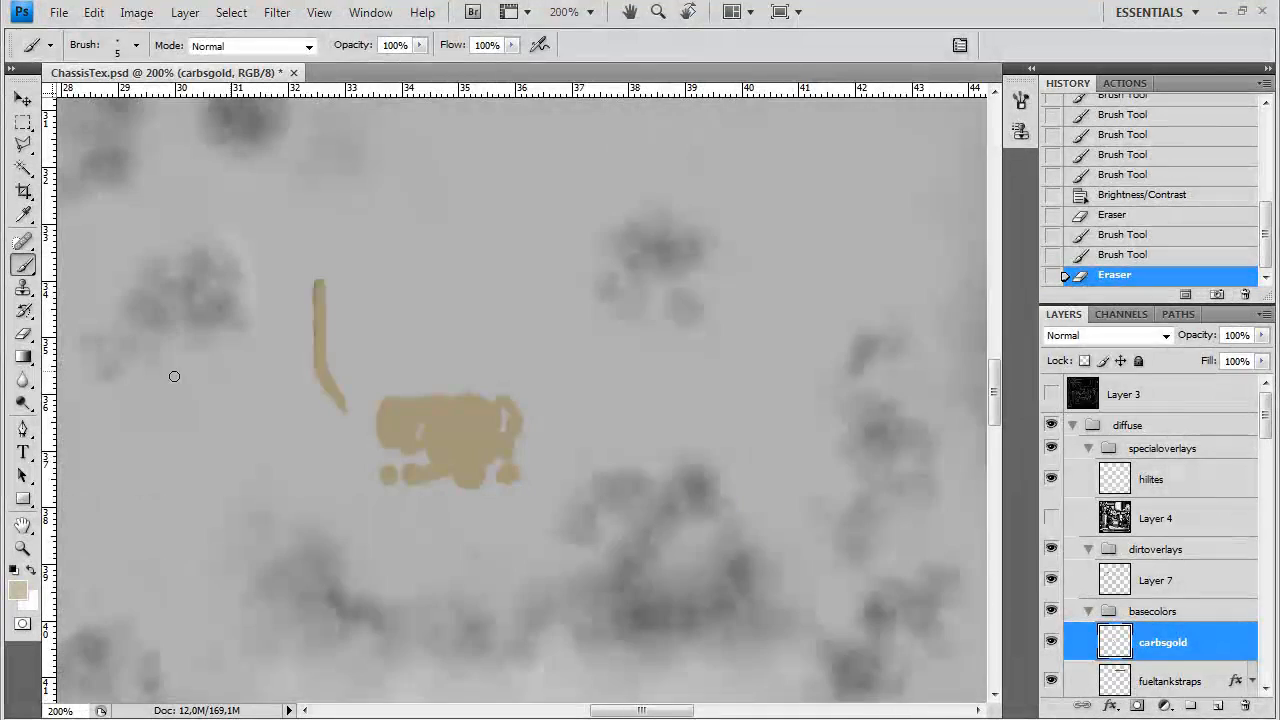
Sample the darkened gold from the carbsgold layer and paint it onto the strips beneath the carburetors and the carburetor face
key(i)
click(17, 590)
click(1014, 274)
key(b)
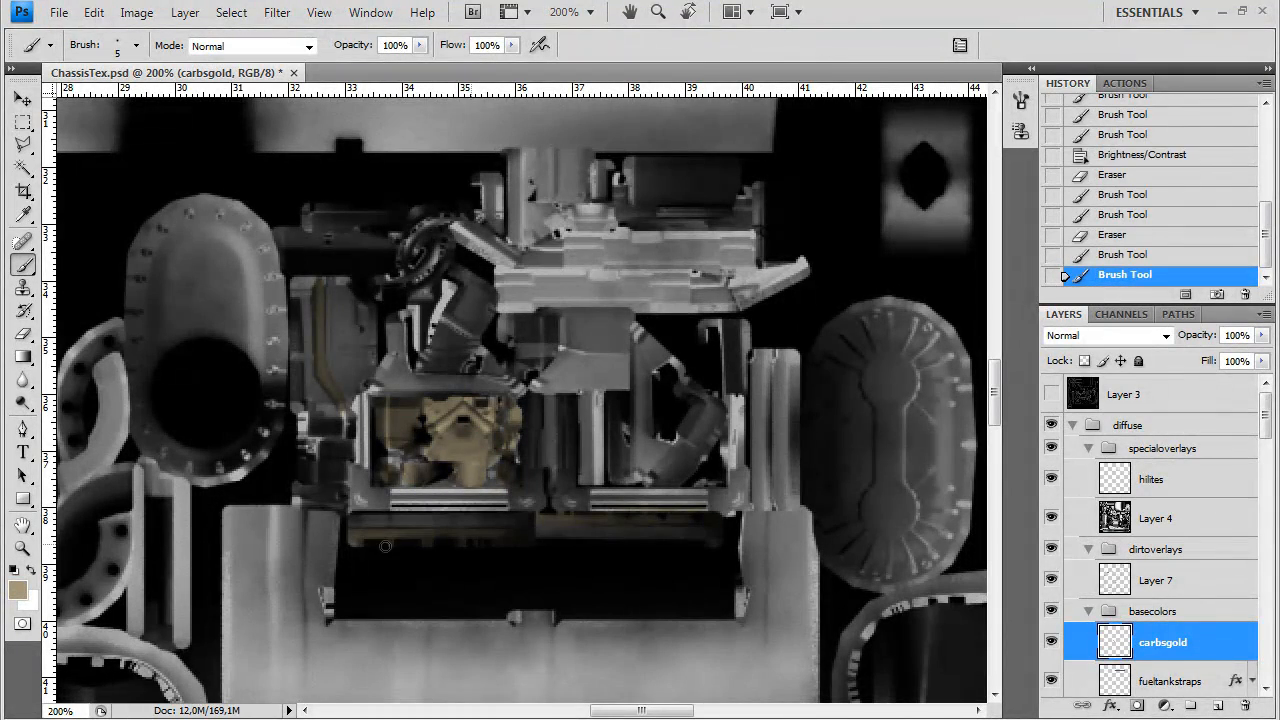
drag(388, 440, 405, 468)
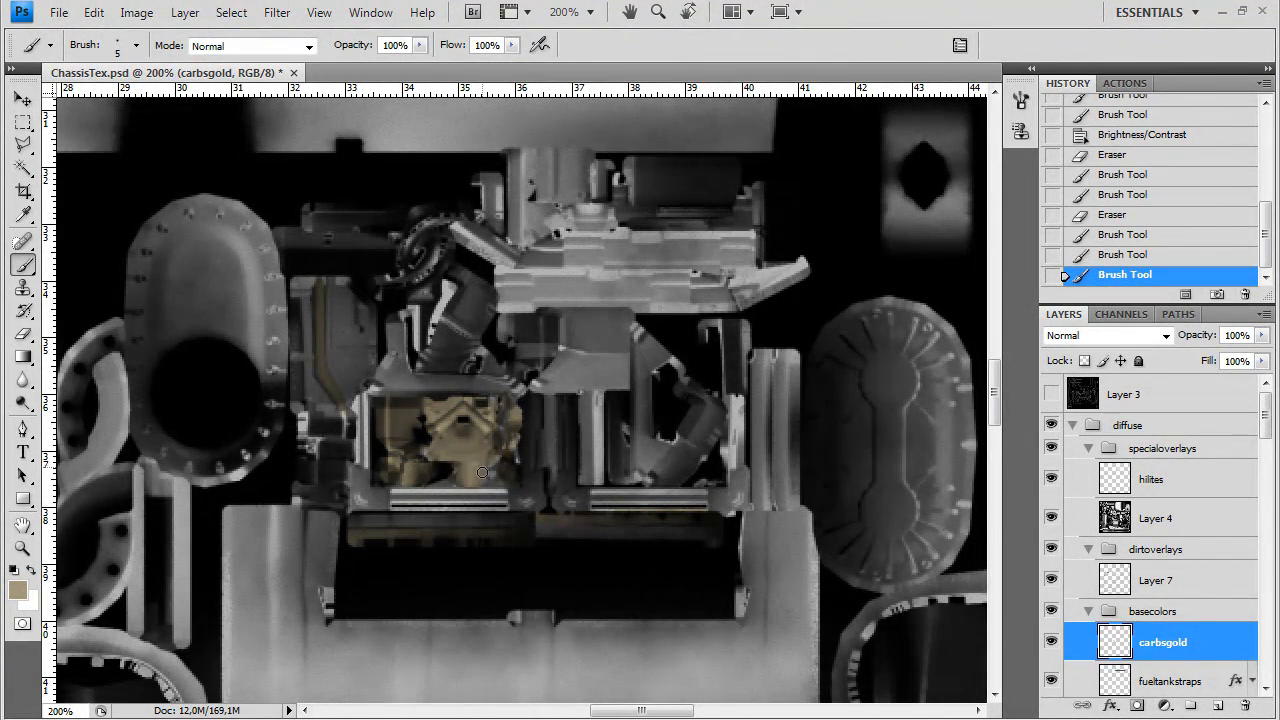
Show the UV wireframe in Layer 3 and paint gold onto the remaining carburetor side pieces on the carbsgold layer
click(1051, 395)
click(1051, 395)
click(1051, 395)
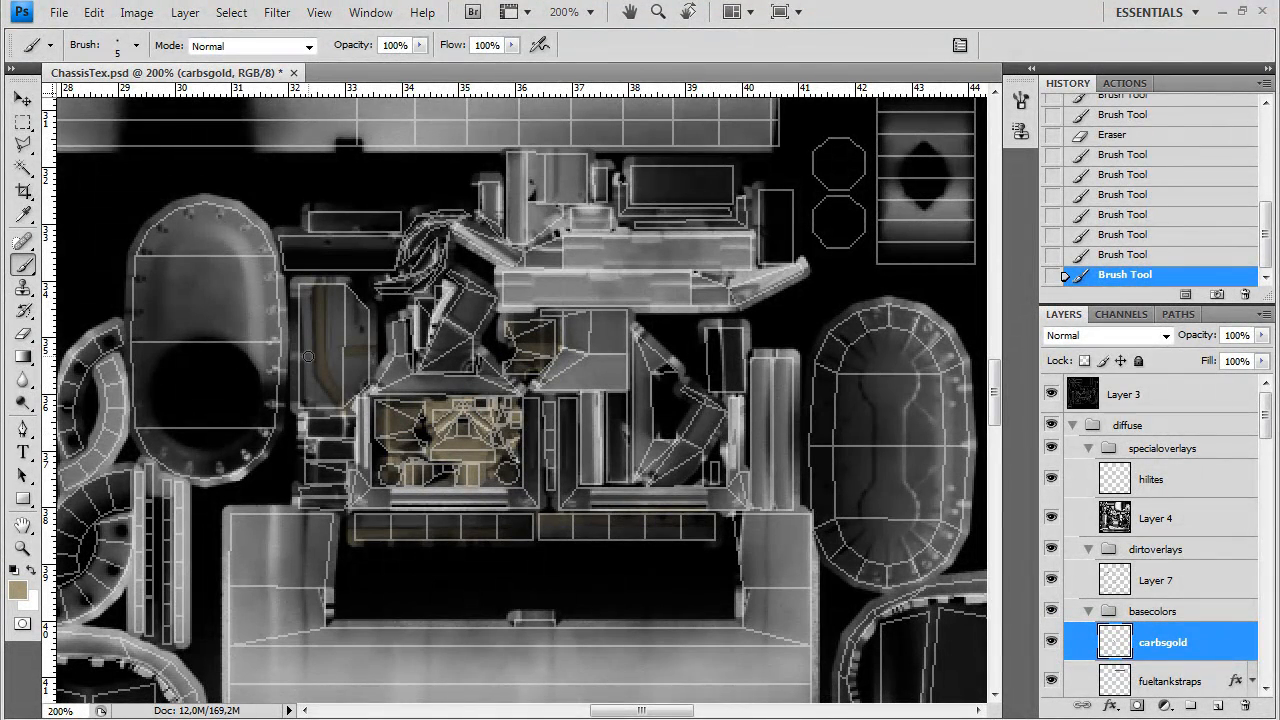
click(351, 311)
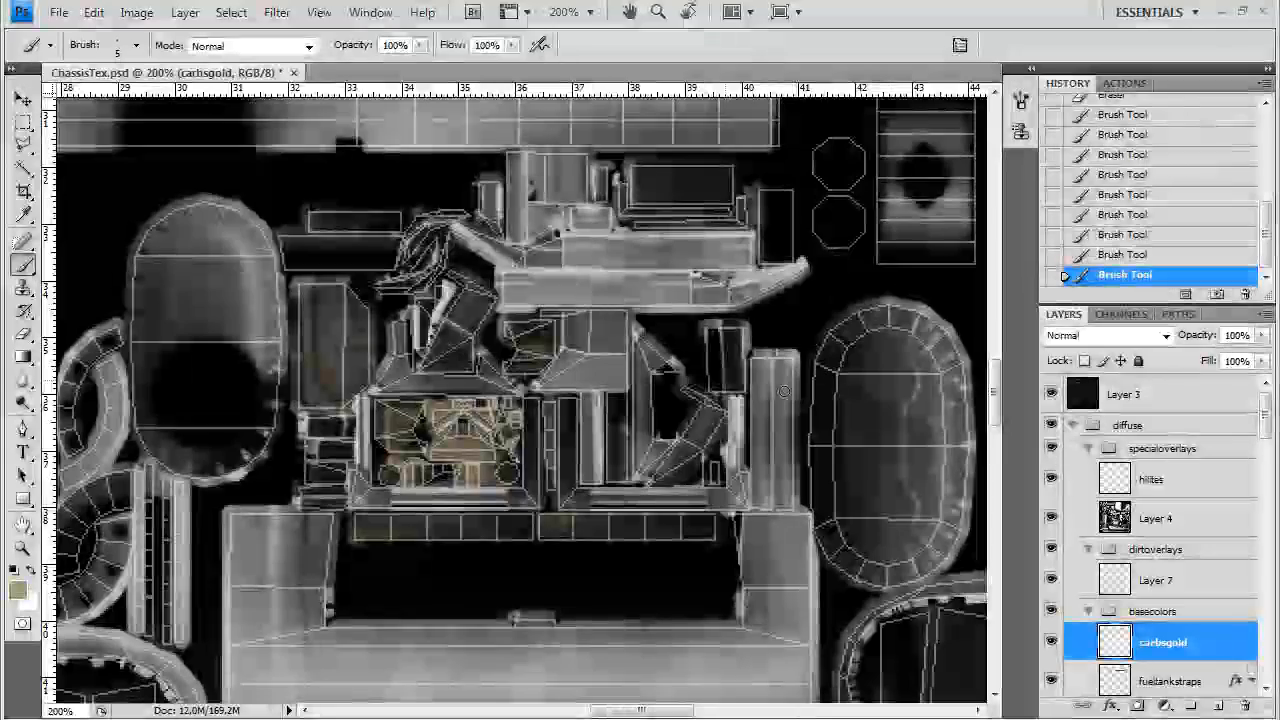
Hide the wireframe layer and export the texture as a compressed 24 bits/pixel Targa over ChassisDiffuse.tga
click(1051, 394)
key(ctrl+shift+s)
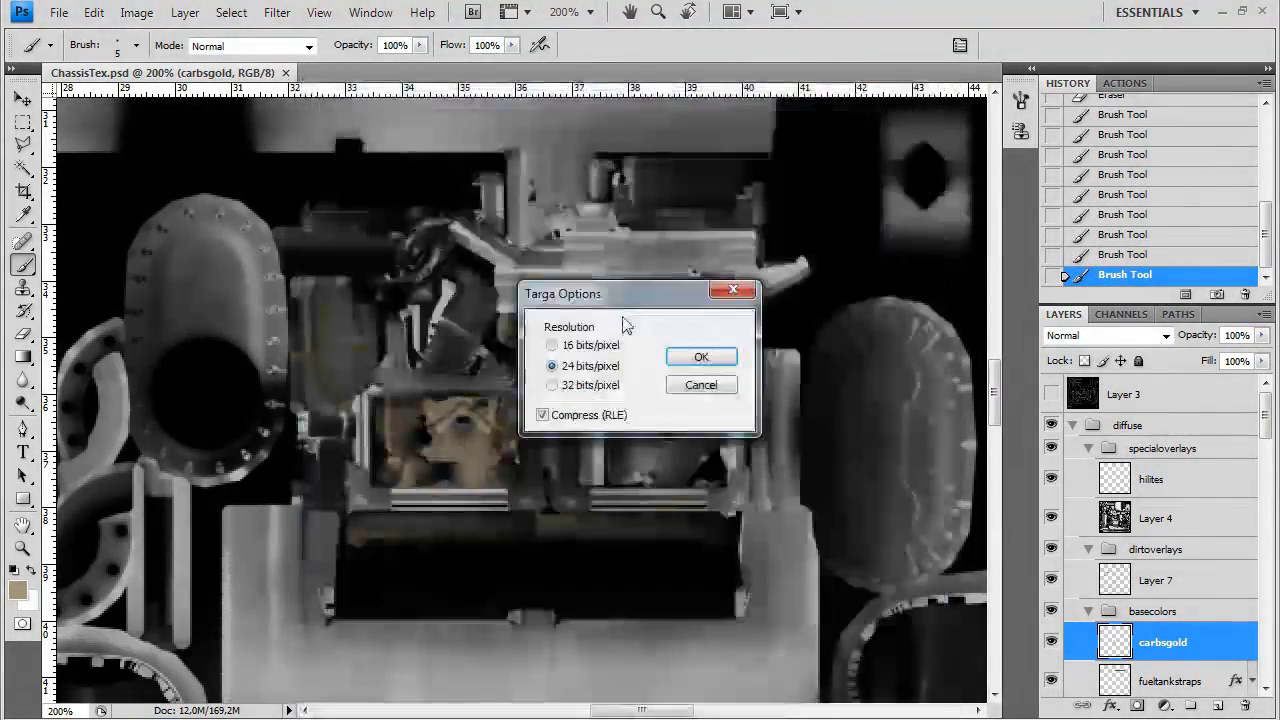
key(Return)
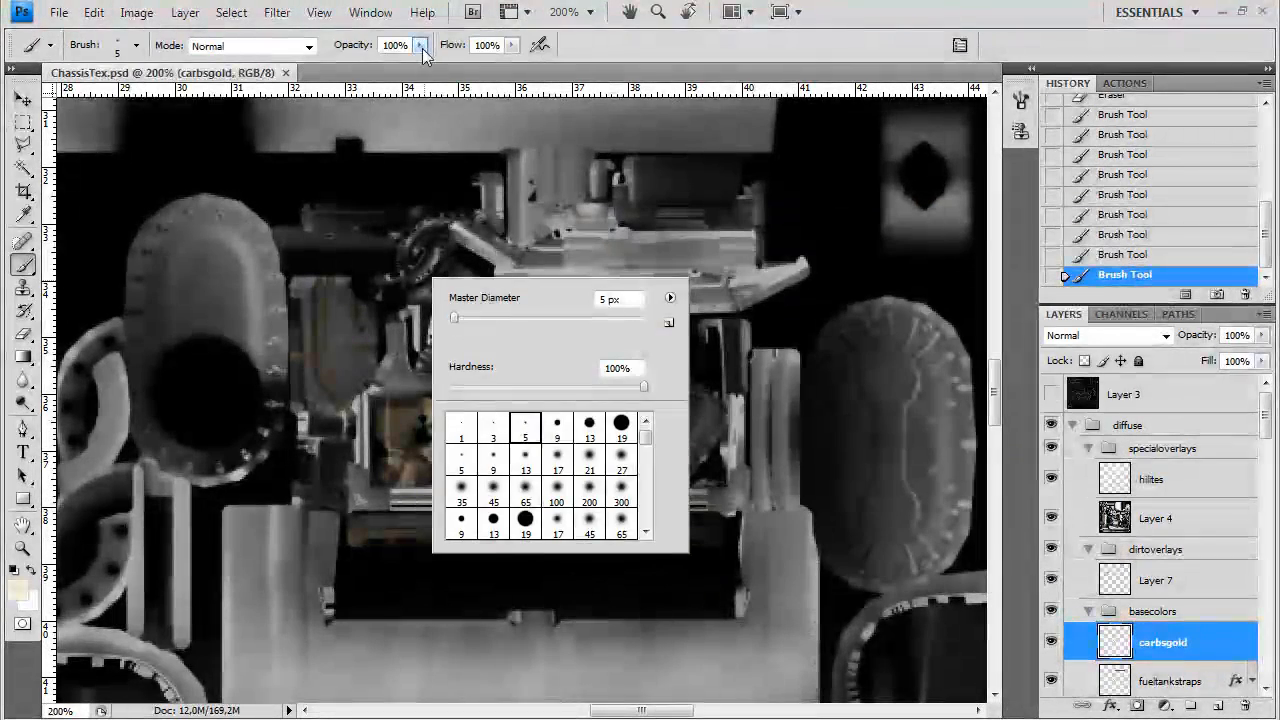
Brush pale cream highlights on the gold carburetor at 3 px and 22% flow, and dark brown shading at 8 px
click(136, 45)
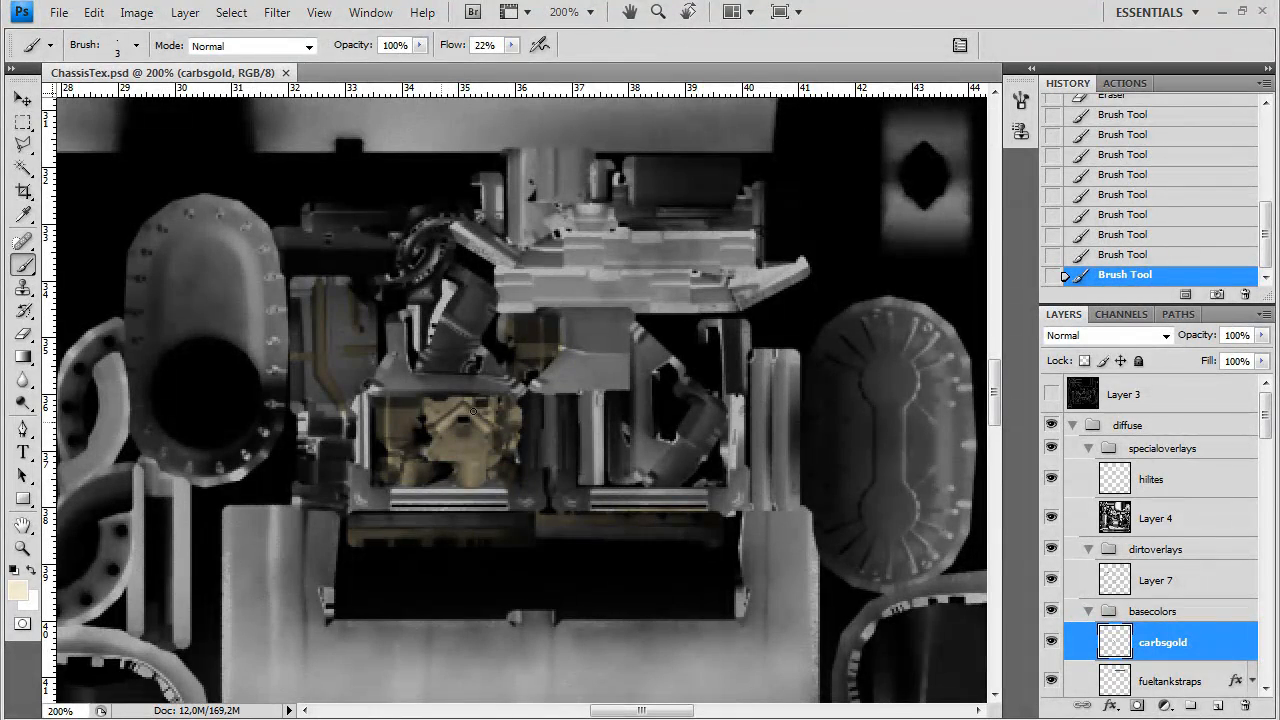
drag(473, 411, 471, 472)
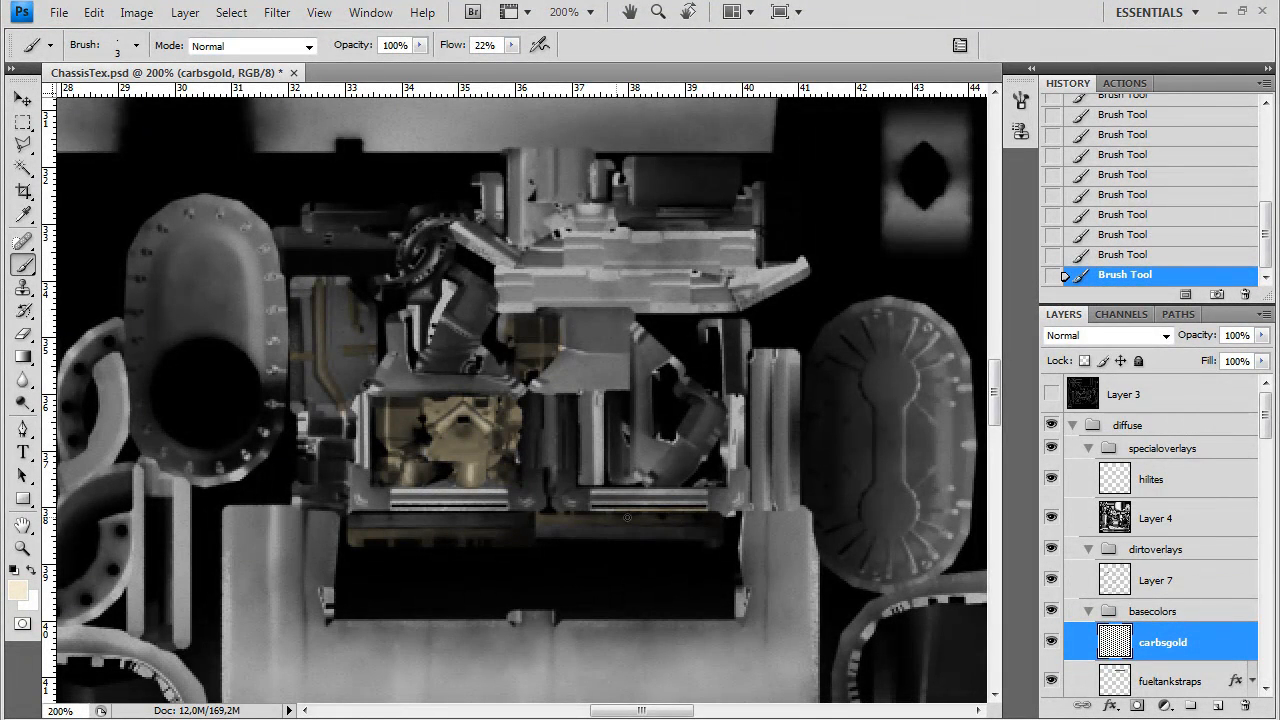
click(17, 590)
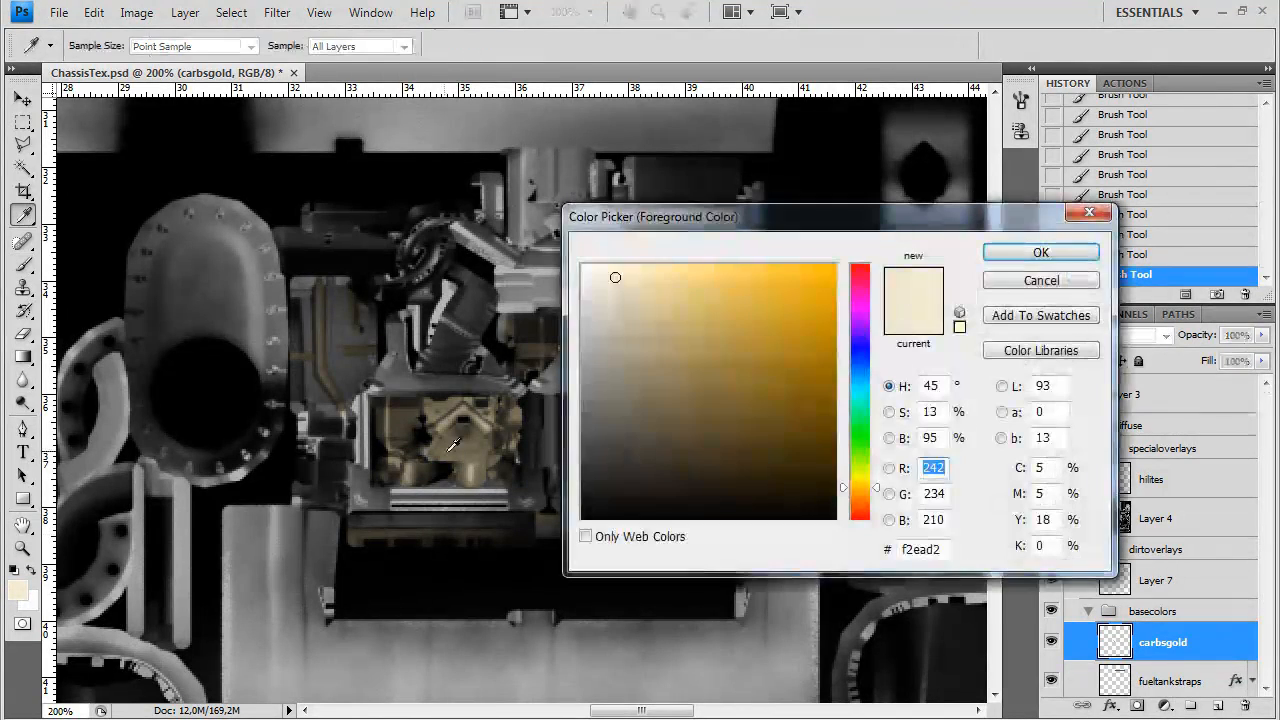
click(857, 496)
key(Return)
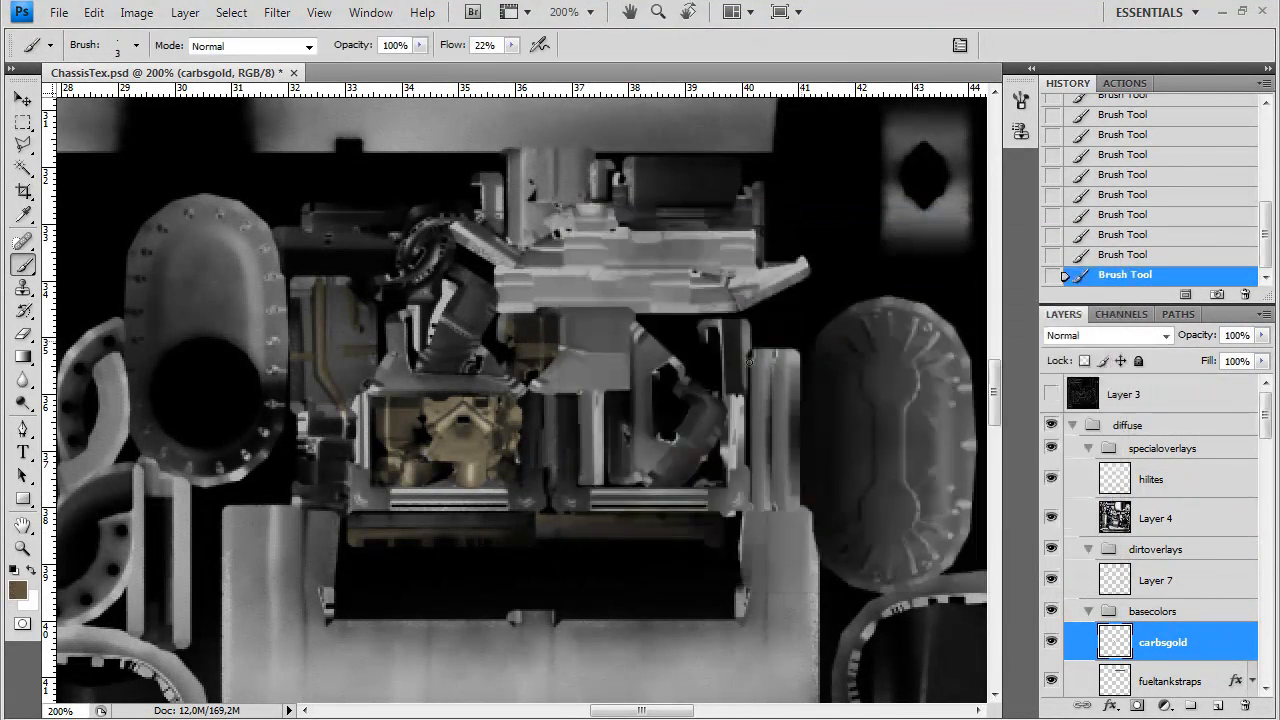
right_click(623, 477)
key(Return)
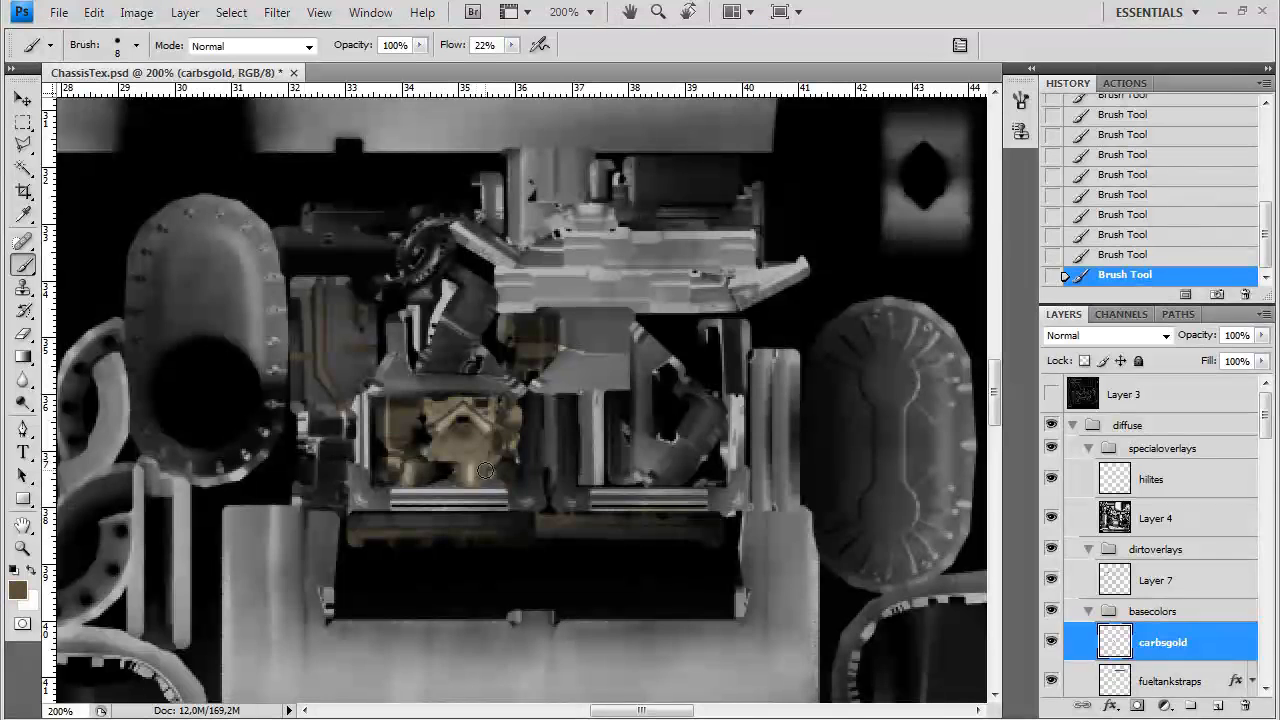
mouse_move(395, 477)
mouse_down()
mouse_move(465, 418)
mouse_move(493, 446)
mouse_up()
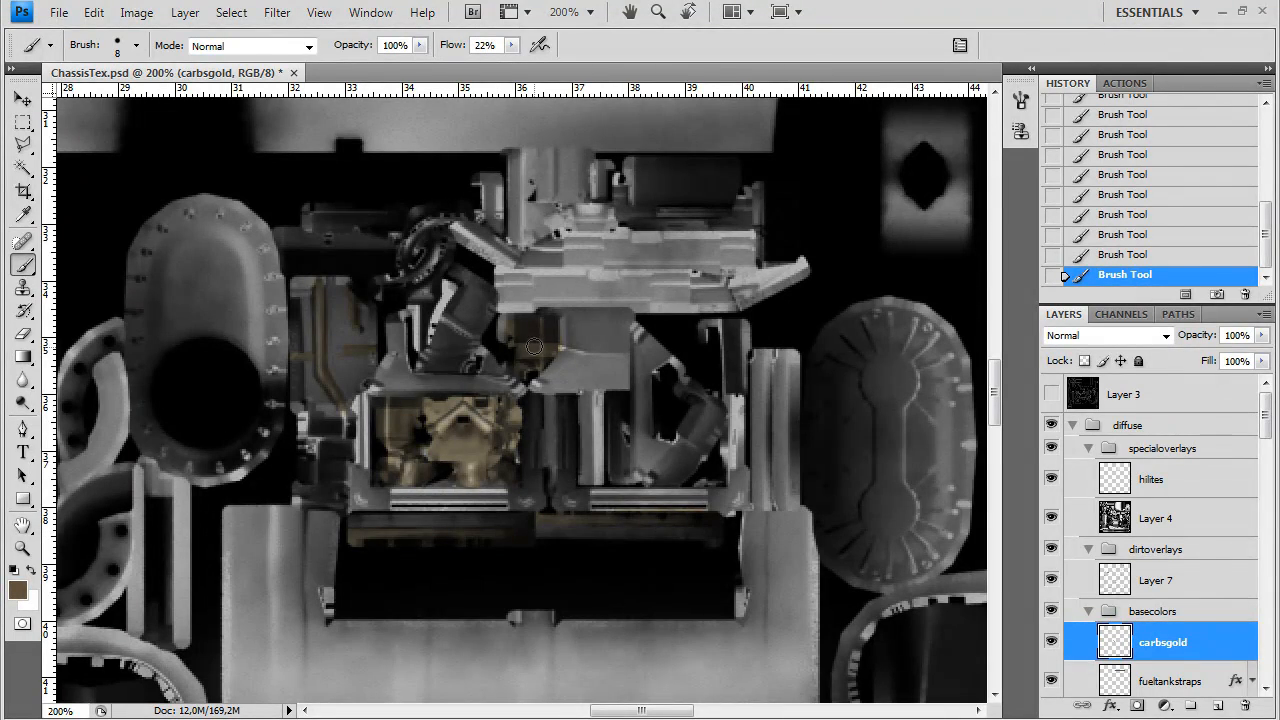
Duplicate Layer 4 in the specialoverlays group and set the copy to Color Burn at 30% opacity
scroll(594, 505, down, 2)
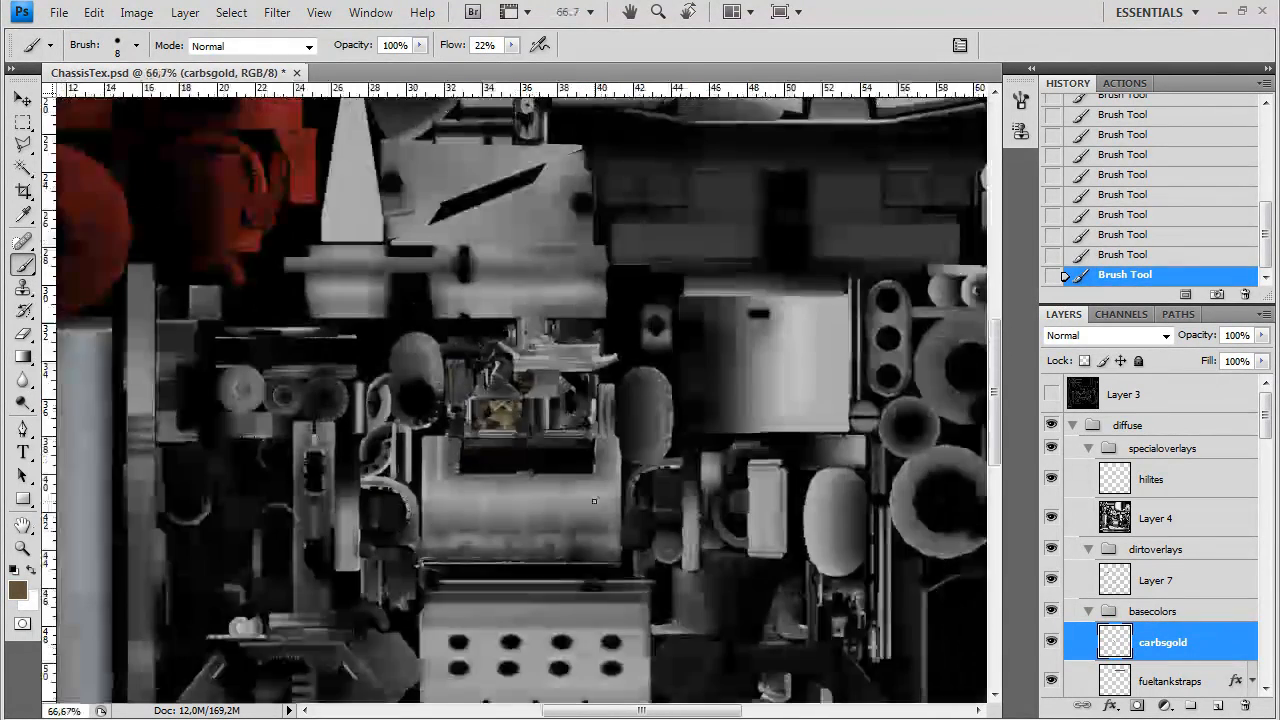
scroll(594, 502, up, 1)
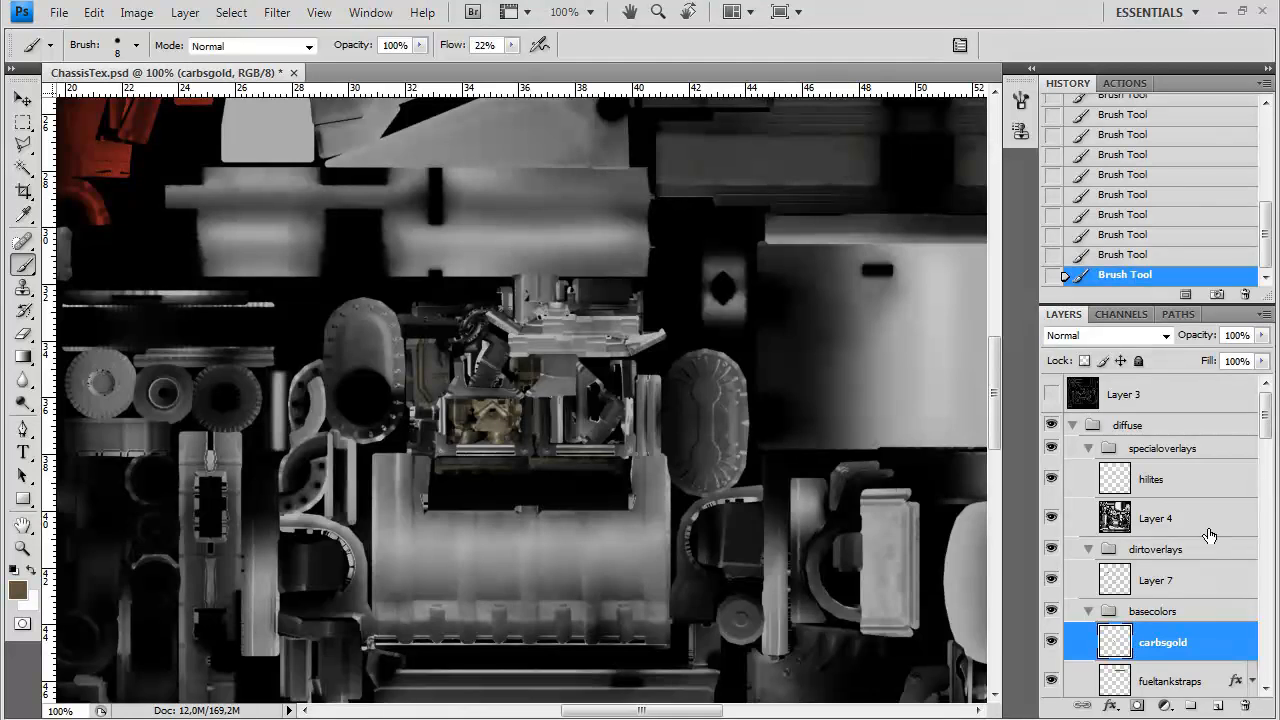
key(ctrl+j)
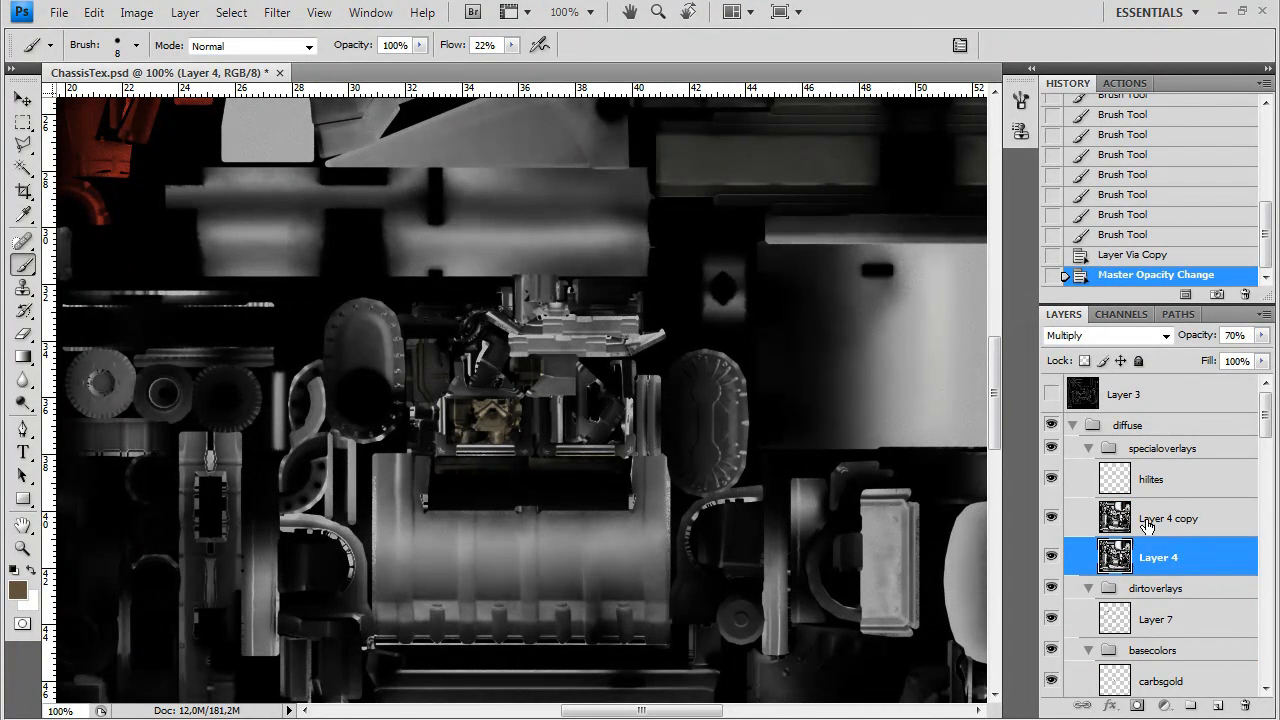
click(1160, 518)
click(1110, 335)
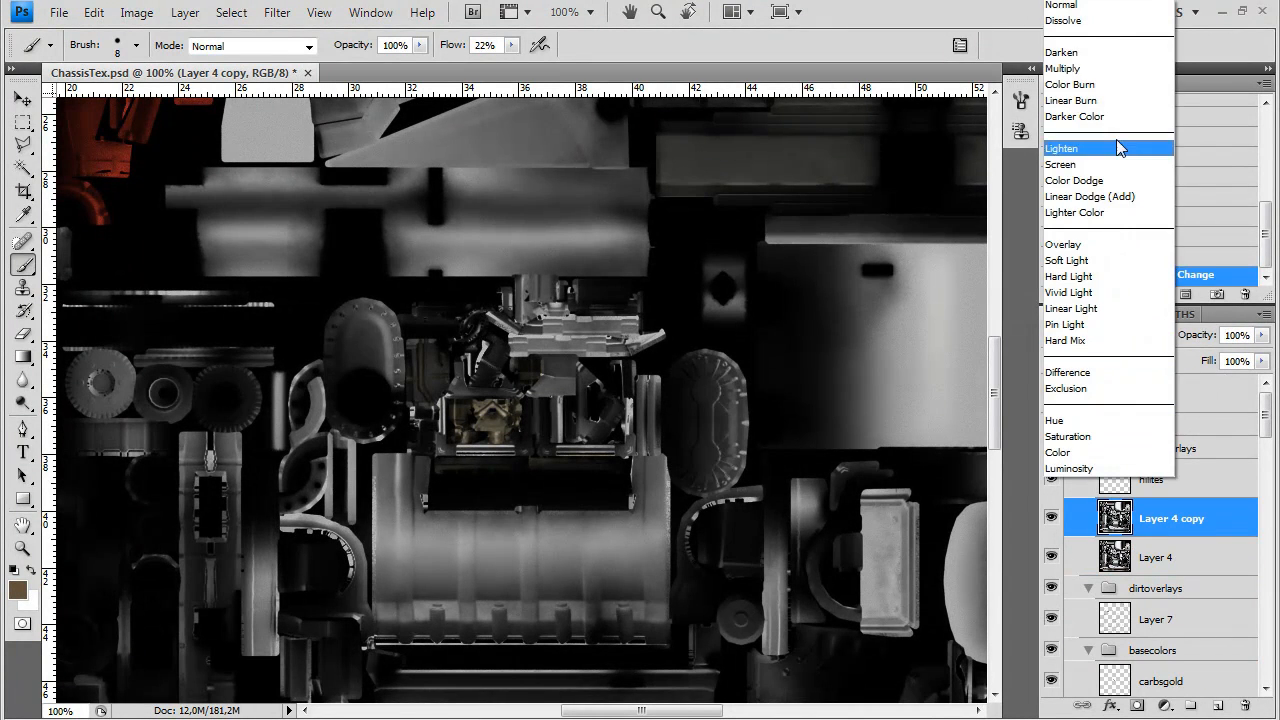
click(1095, 84)
text(30)
key(Return)
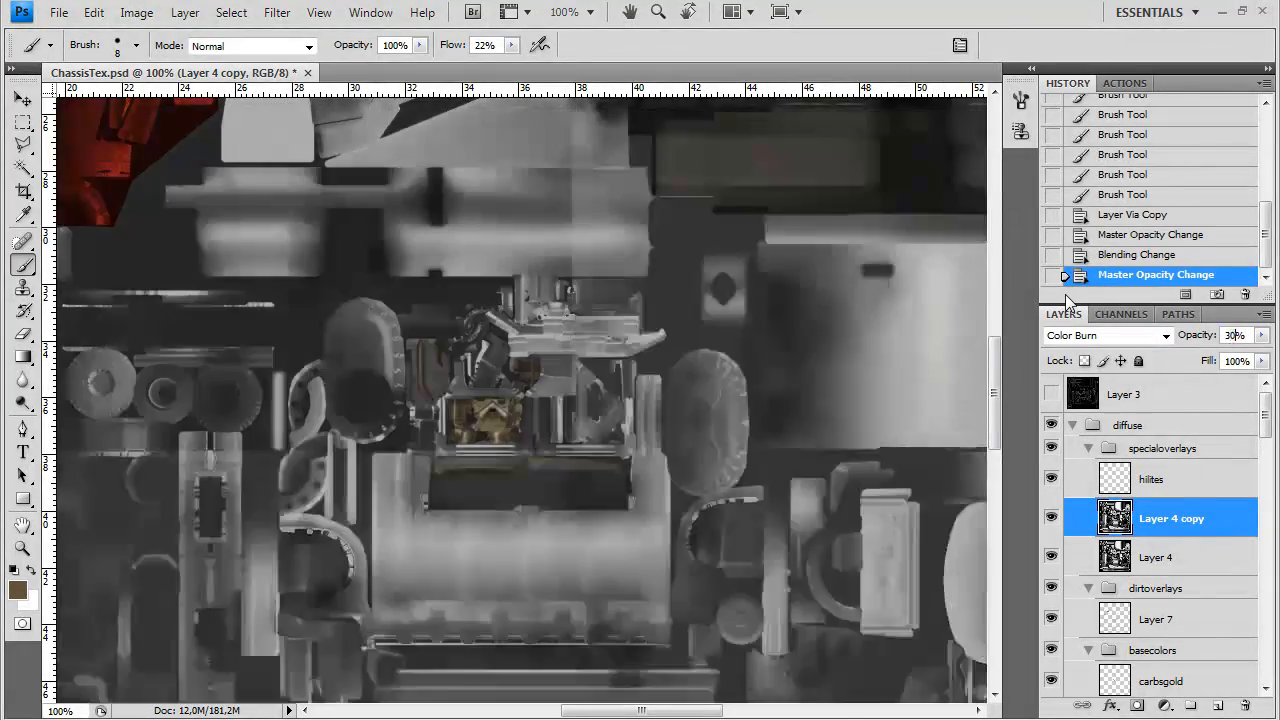
Try Linear Burn on the Layer 4 copy and return it to Color Burn
key(ctrl+minus)
key(ctrl+minus)
key(ctrl+minus)
key(ctrl+minus)
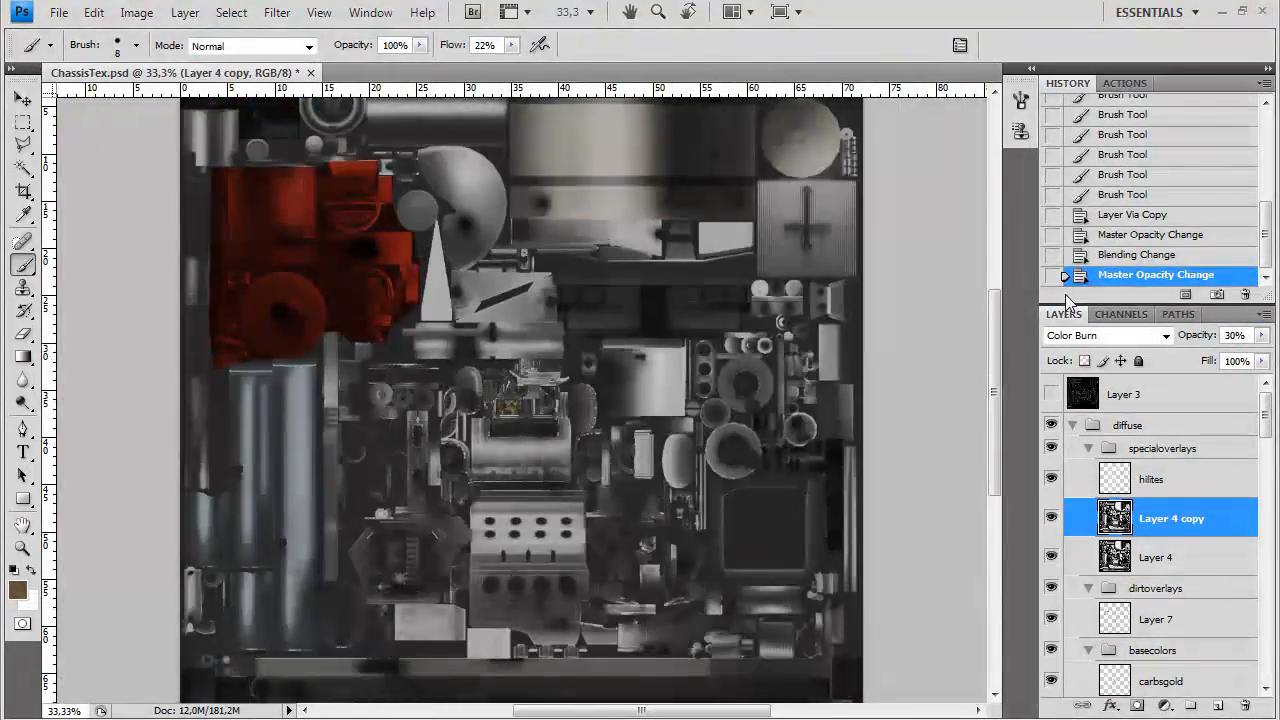
key(ctrl+plus)
key(ctrl+plus)
key(ctrl+plus)
key(ctrl+plus)
key(ctrl+plus)
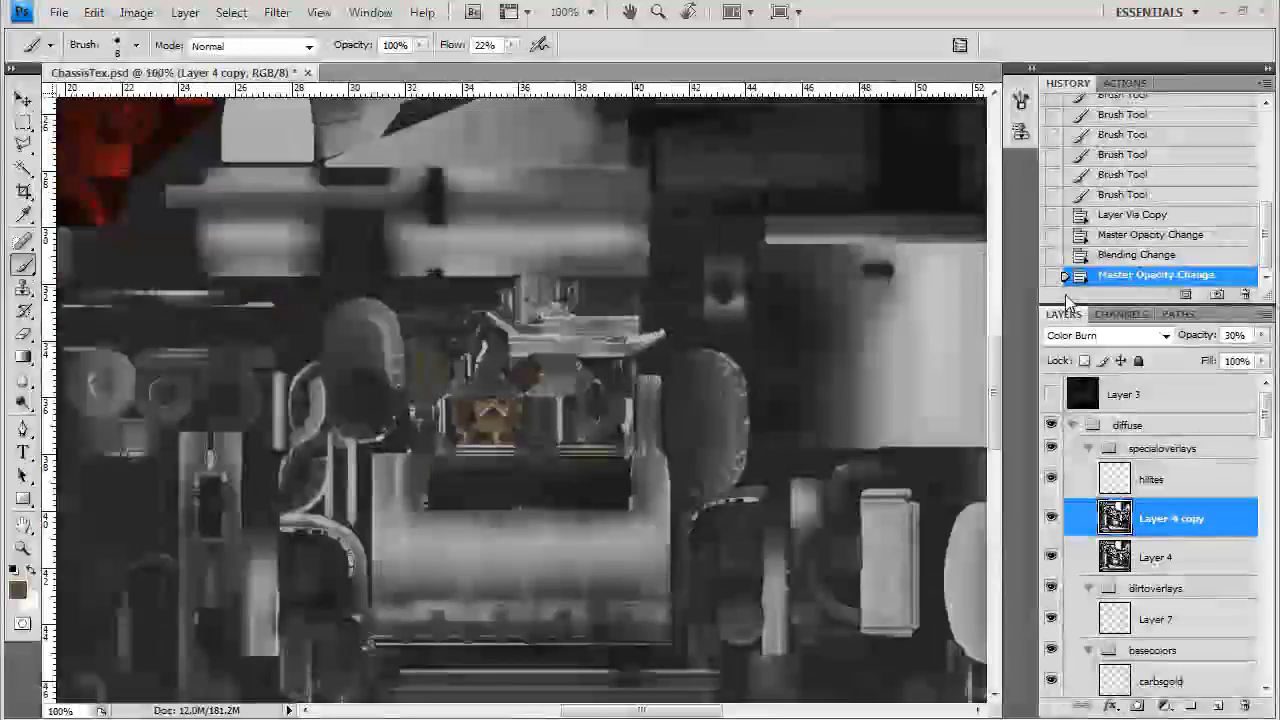
click(1150, 336)
click(1075, 100)
click(1135, 335)
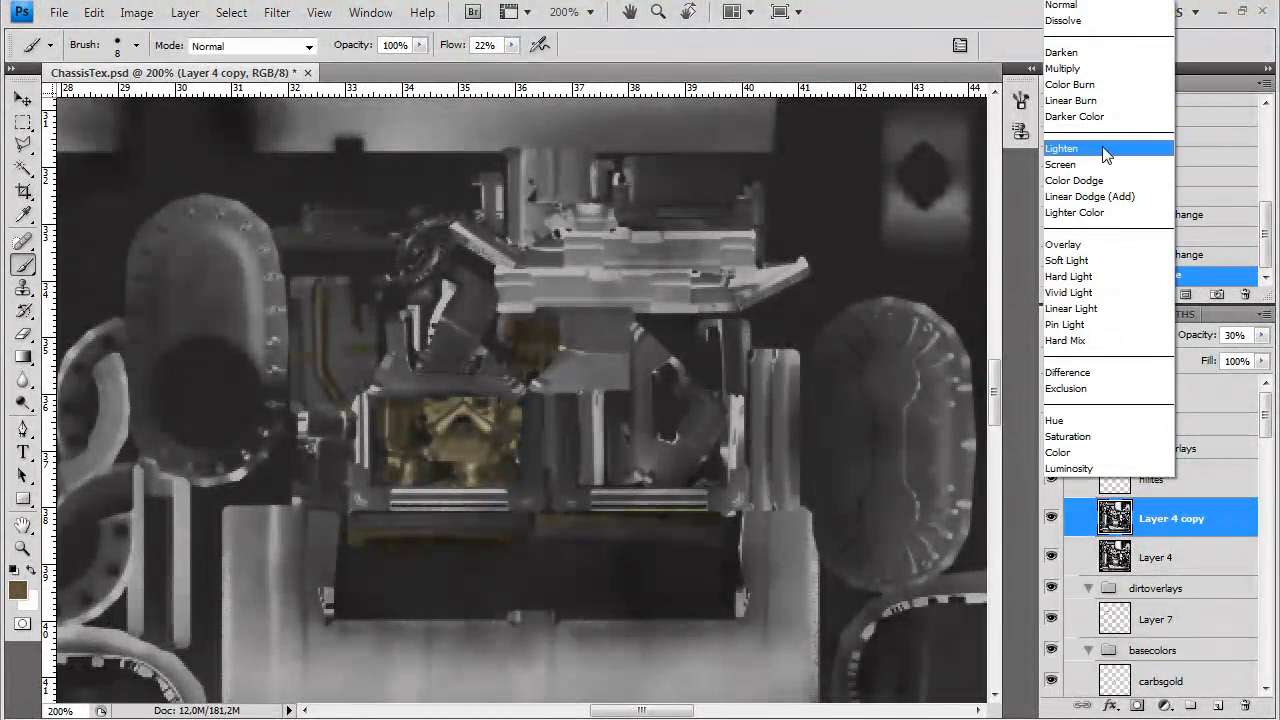
click(1085, 120)
Hide the original Layer 4 and raise the Layer 4 copy's opacity to 93% to judge its effect alone
click(1160, 557)
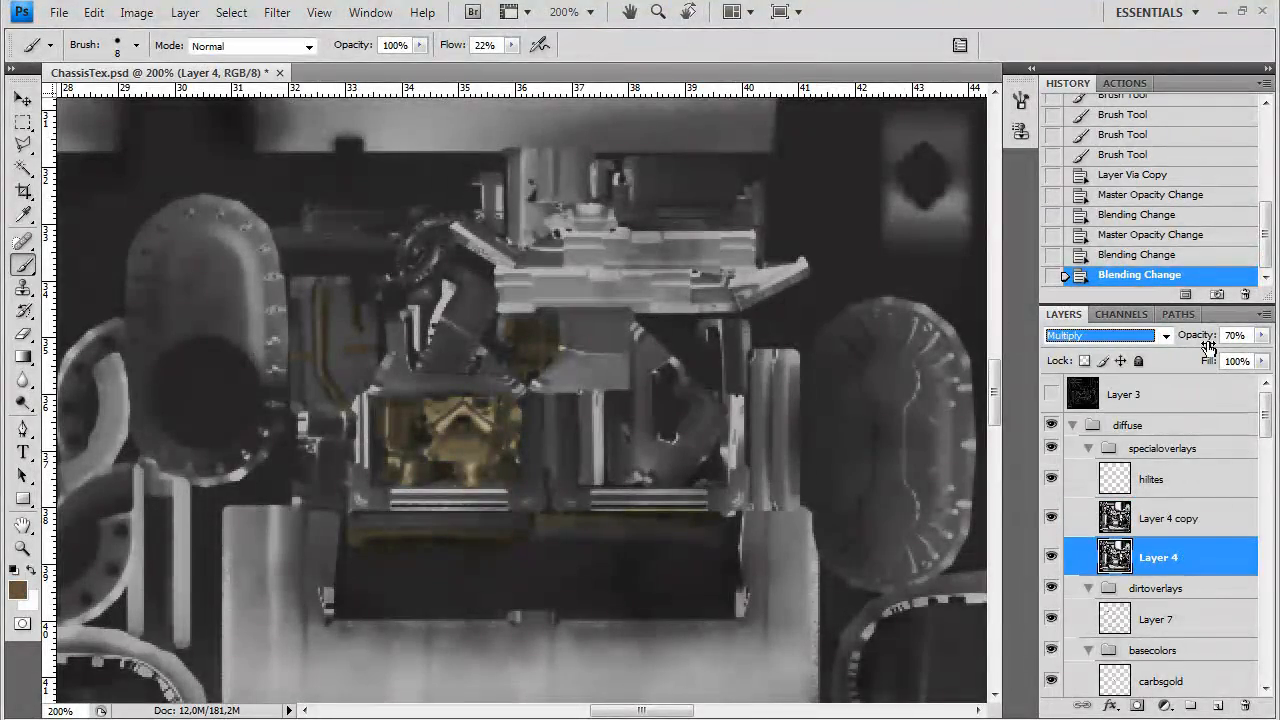
click(1051, 557)
click(1051, 557)
click(1051, 557)
click(1160, 519)
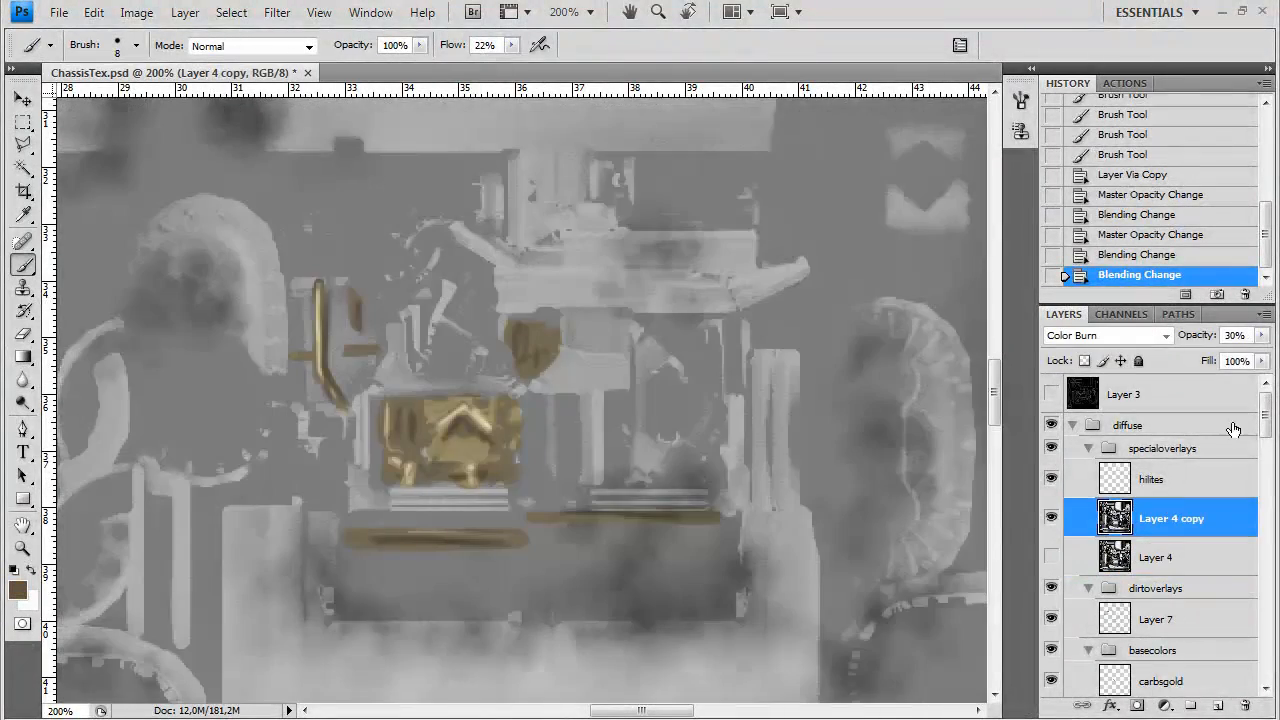
mouse_move(1240, 368)
mouse_down()
mouse_move(1274, 366)
mouse_move(1254, 366)
mouse_up()
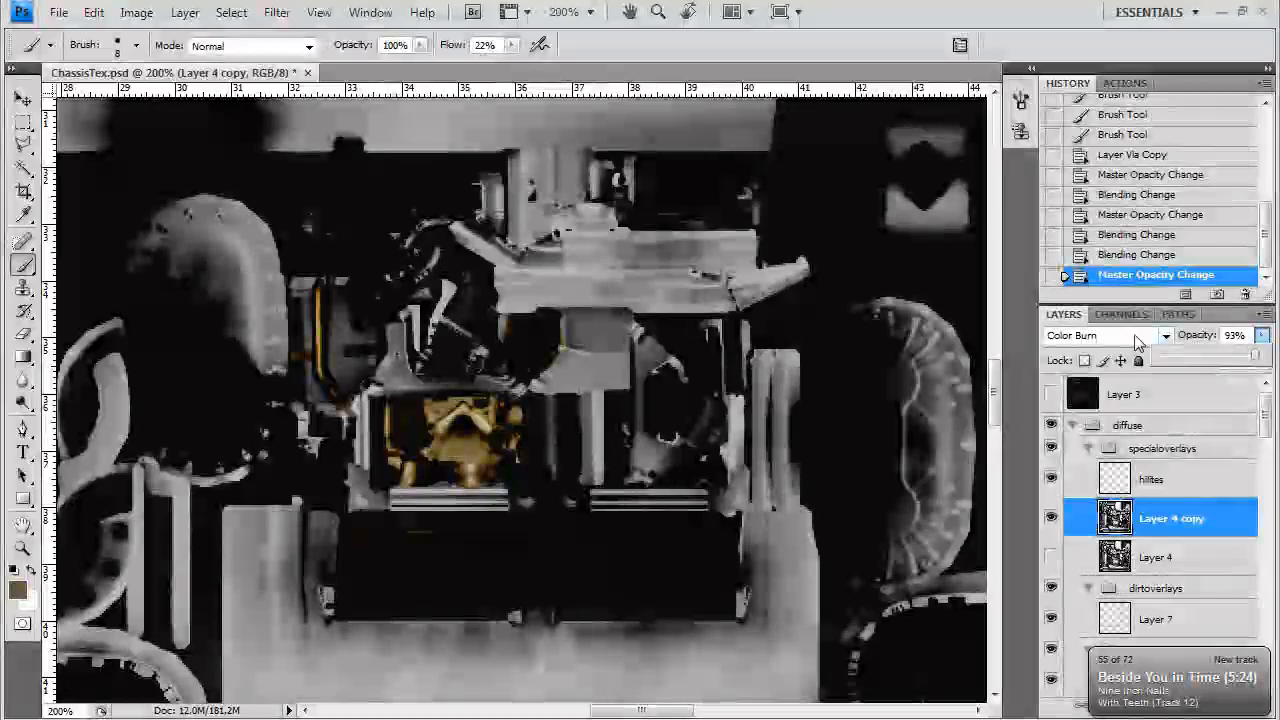
Try Linear Burn and other blend modes on the Layer 4 copy and return it to Color Burn
click(1108, 335)
click(1104, 108)
click(1108, 335)
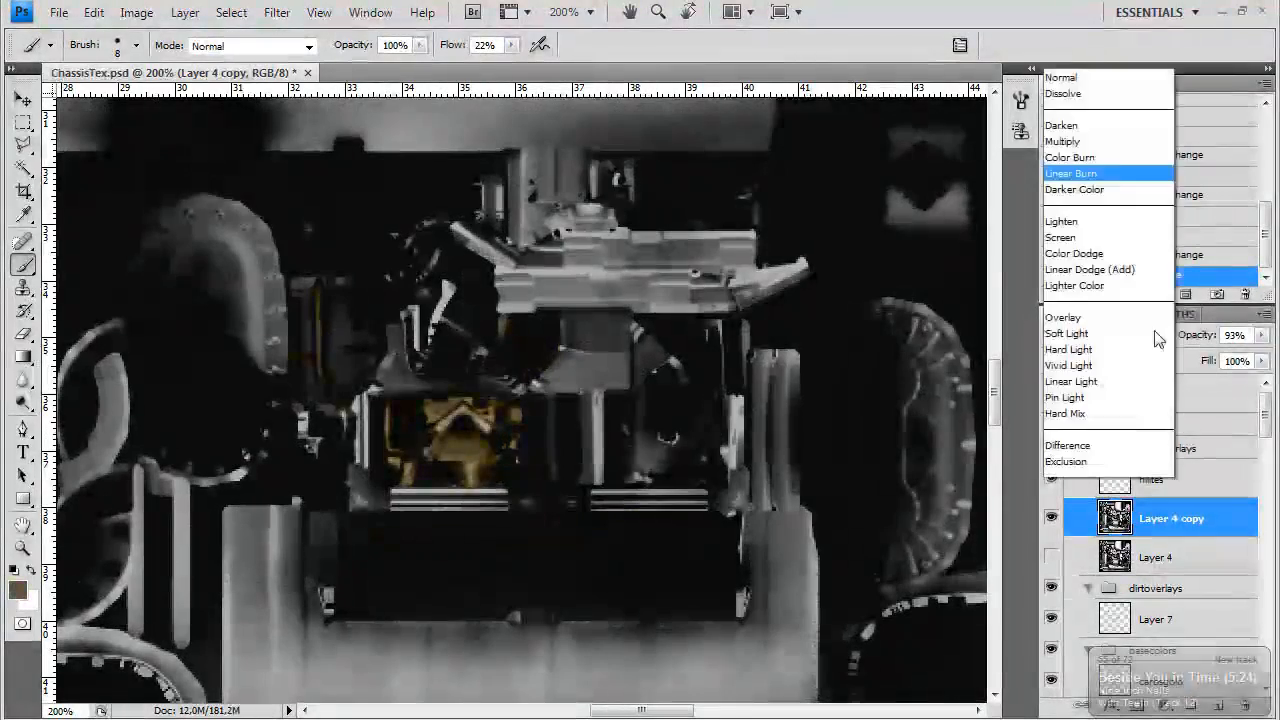
click(1090, 196)
click(1108, 335)
click(1094, 68)
click(1108, 335)
click(1076, 85)
Lower the Layer 4 copy's opacity to 36%, show Layer 4 again and set its opacity to 85%
drag(1261, 335, 1248, 362)
click(1051, 557)
click(1160, 557)
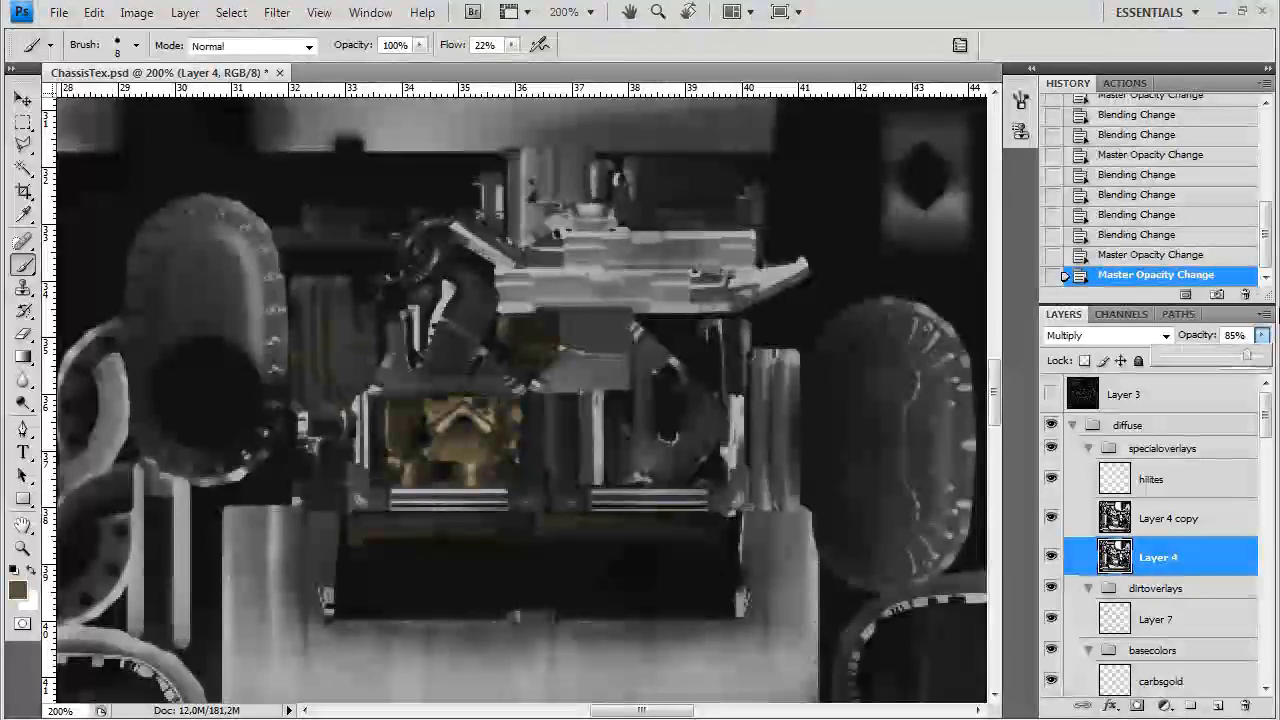
Fine-tune the overlay strengths across the whole texture, keeping the Layer 4 copy at 36% and Layer 4 at 85% opacity
key(ctrl+minus)
key(ctrl+minus)
key(ctrl+minus)
key(ctrl+minus)
key(alt+bracketright)
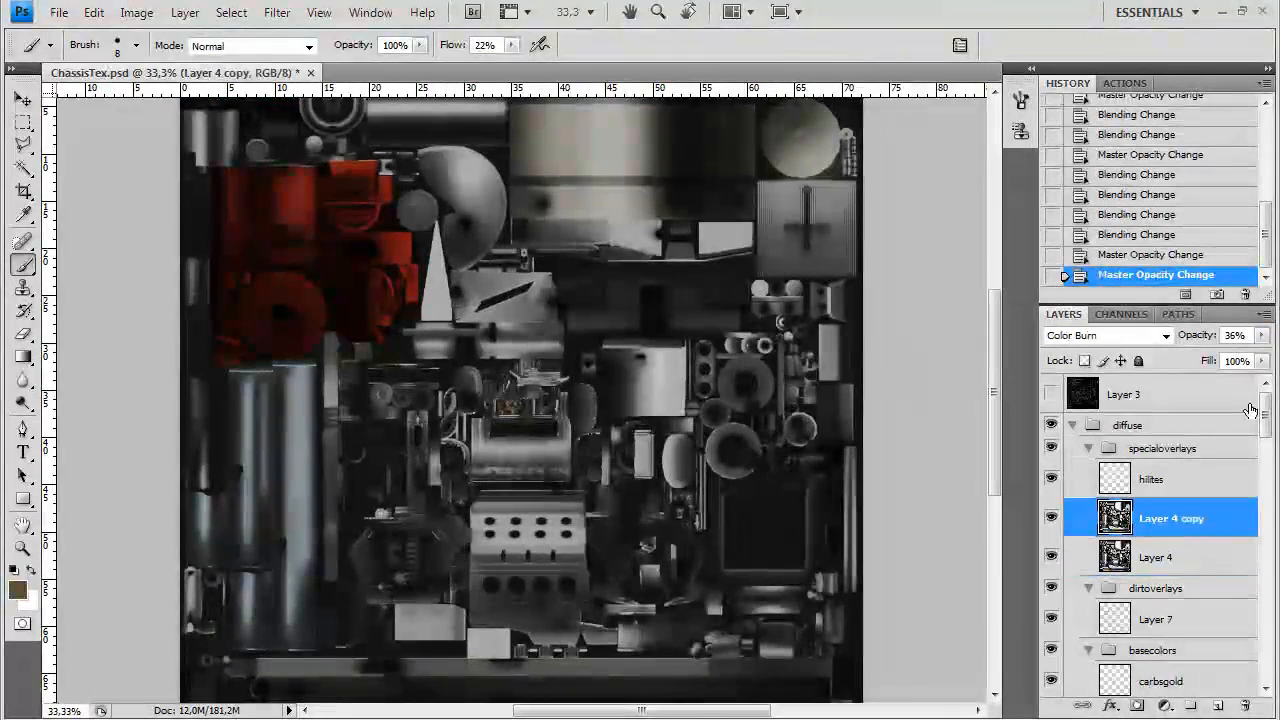
mouse_move(1190, 364)
mouse_down()
mouse_move(1238, 366)
mouse_move(1200, 370)
mouse_up()
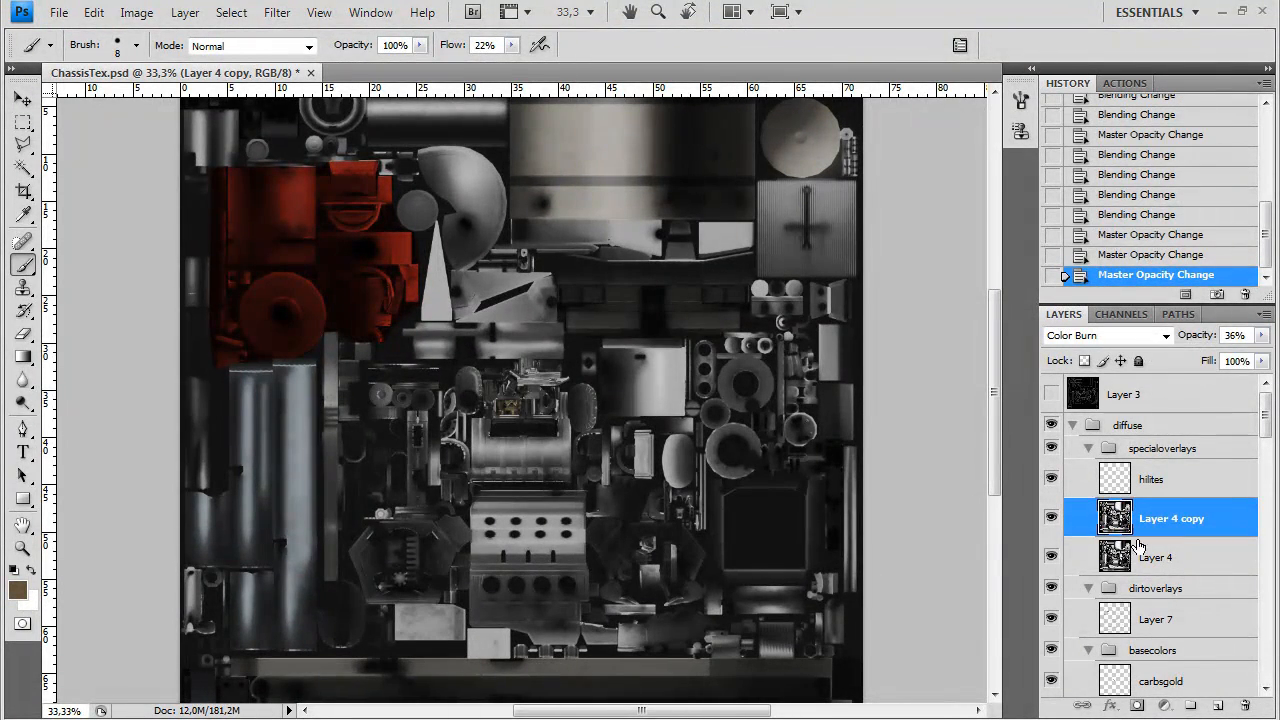
click(1137, 550)
click(1262, 335)
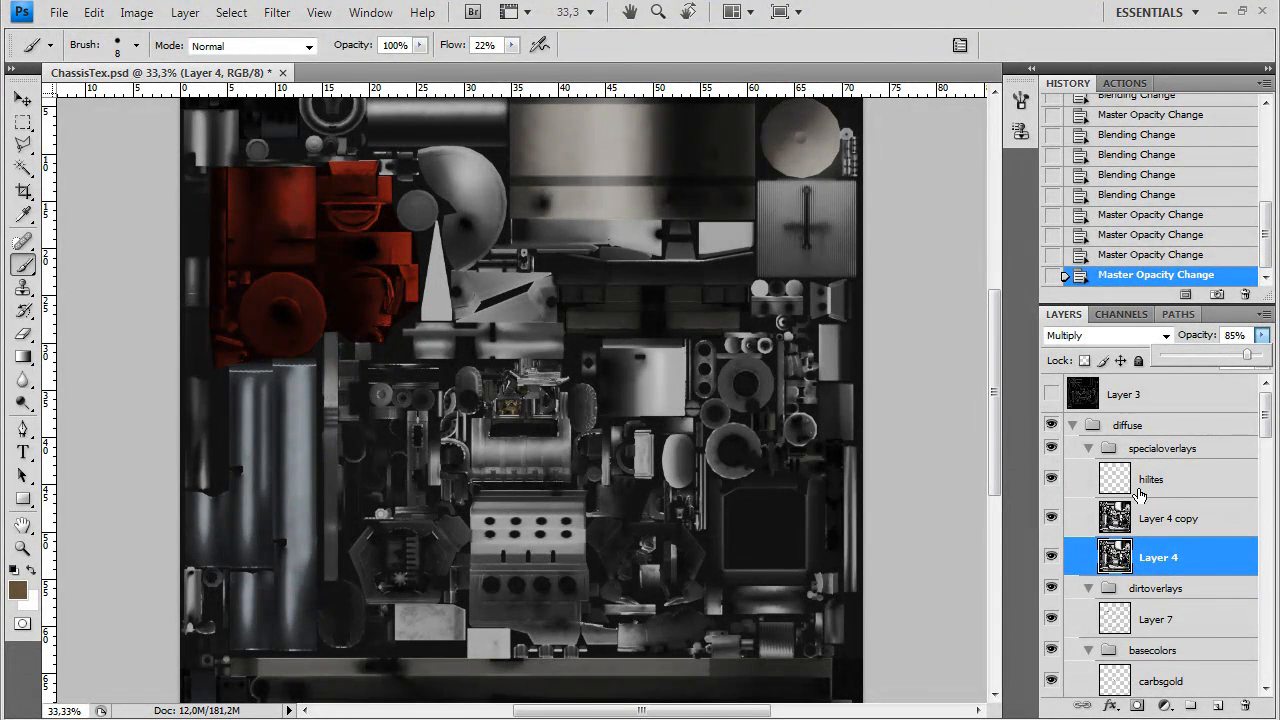
click(1141, 512)
click(1262, 335)
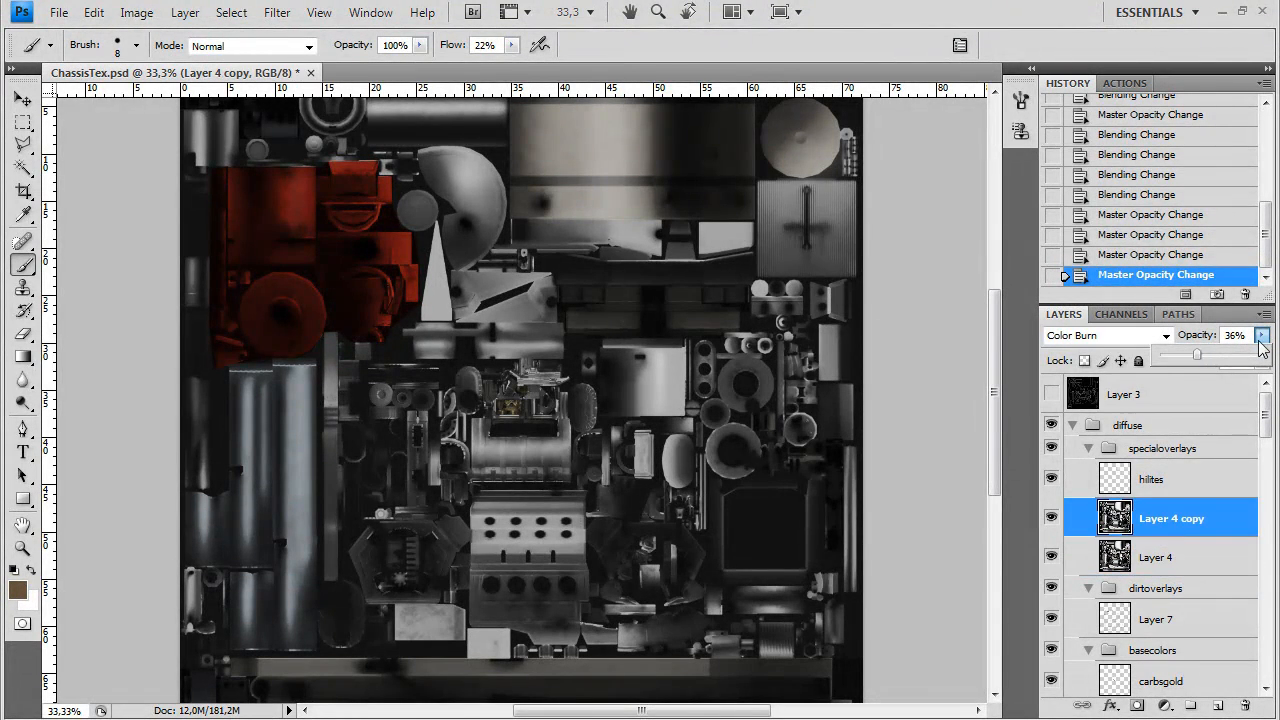
click(1153, 555)
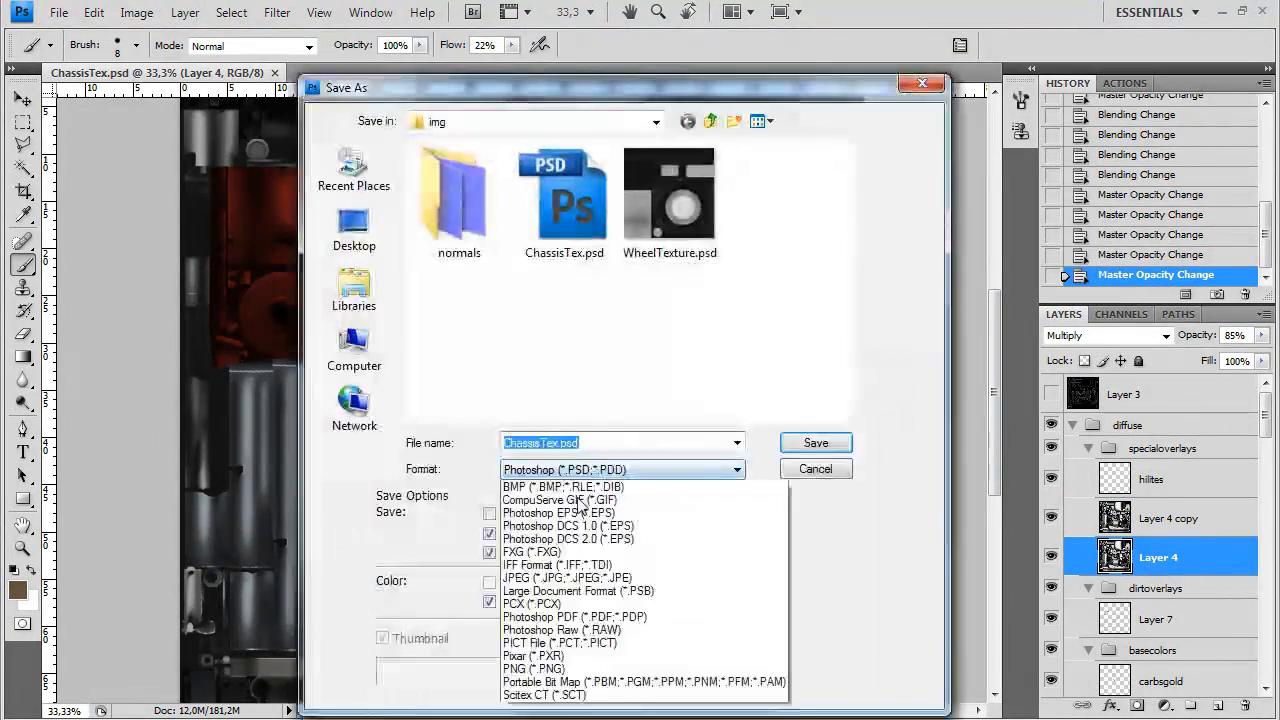
Save a Targa copy of the darkened texture over ChassisDiffuse.tga in the img folder and accept the Targa options
click(600, 704)
click(817, 443)
click(586, 285)
click(701, 358)
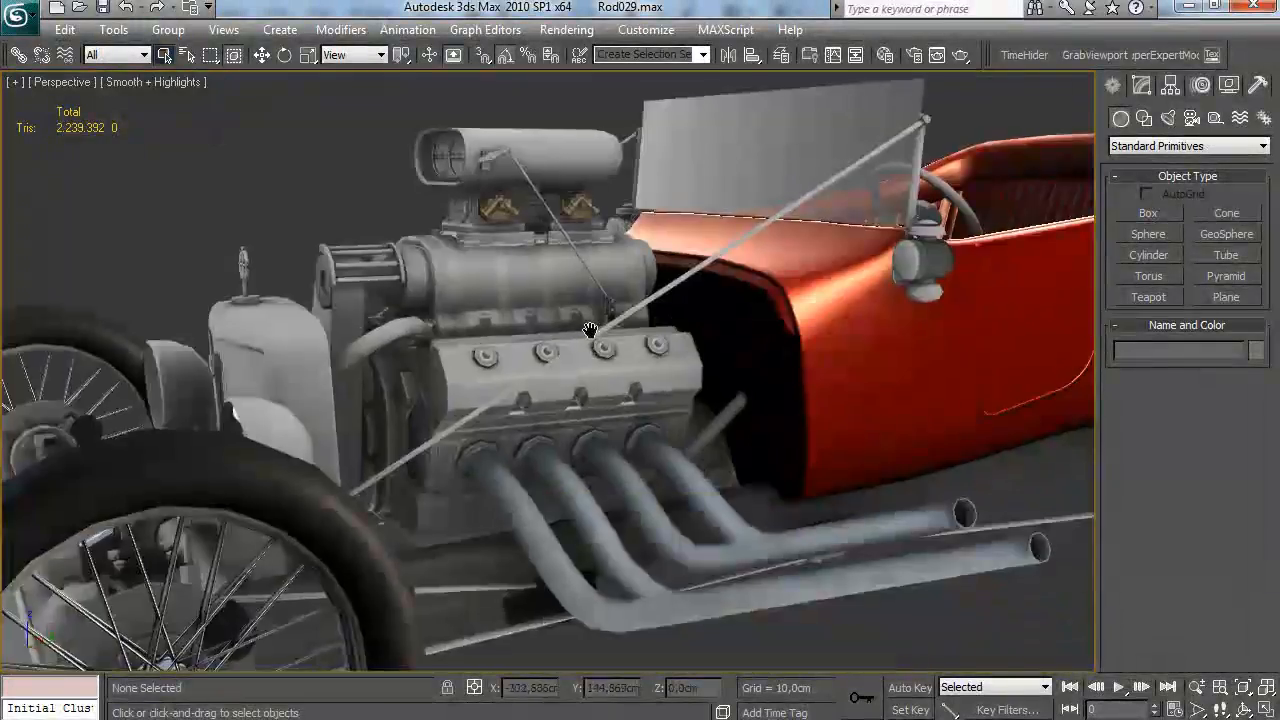
Switch to 3ds Max and examine the updated texture on the carburetors, blower and exhaust pipes
scroll(581, 469, up, 5)
drag(581, 469, 529, 451)
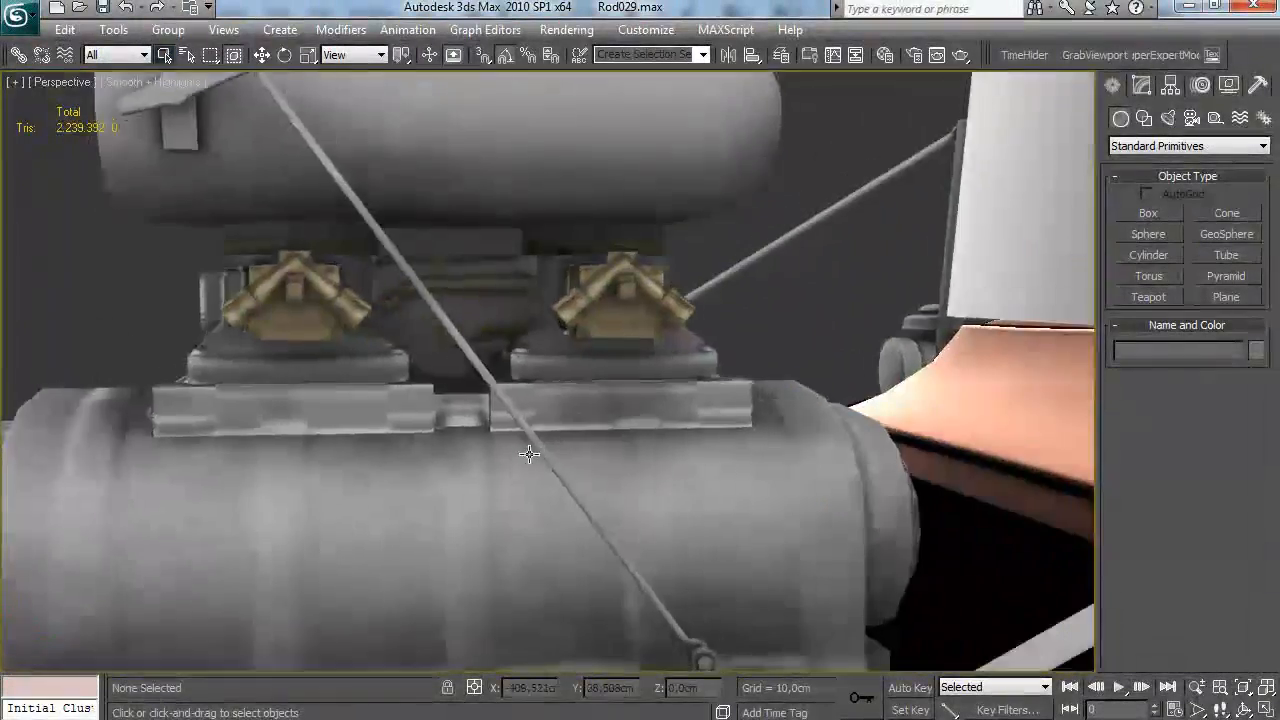
scroll(631, 434, down, 4)
drag(631, 434, 514, 386)
scroll(603, 251, down, 4)
scroll(514, 386, up, 3)
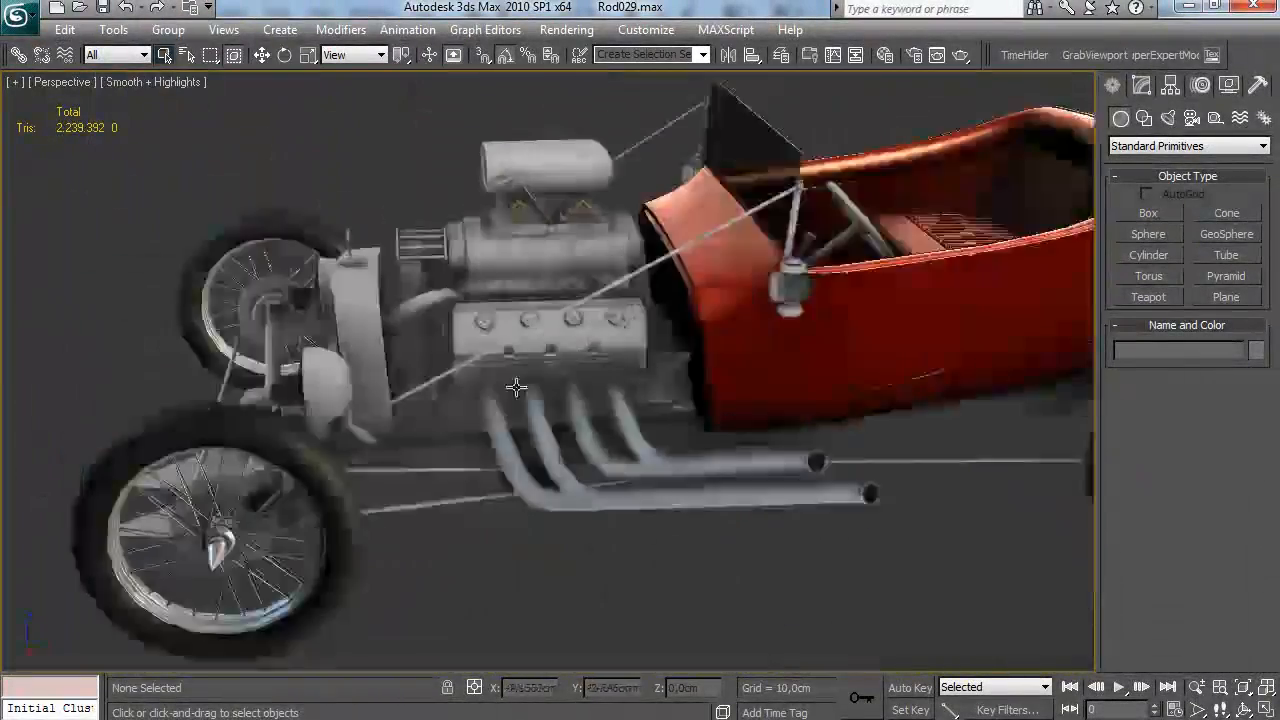
Inspect the hot rod's texture from the rear axle and fuel tank around to the radiator, headlights and engine
scroll(603, 377, down, 4)
drag(603, 377, 650, 290)
scroll(658, 366, up, 5)
drag(658, 366, 623, 486)
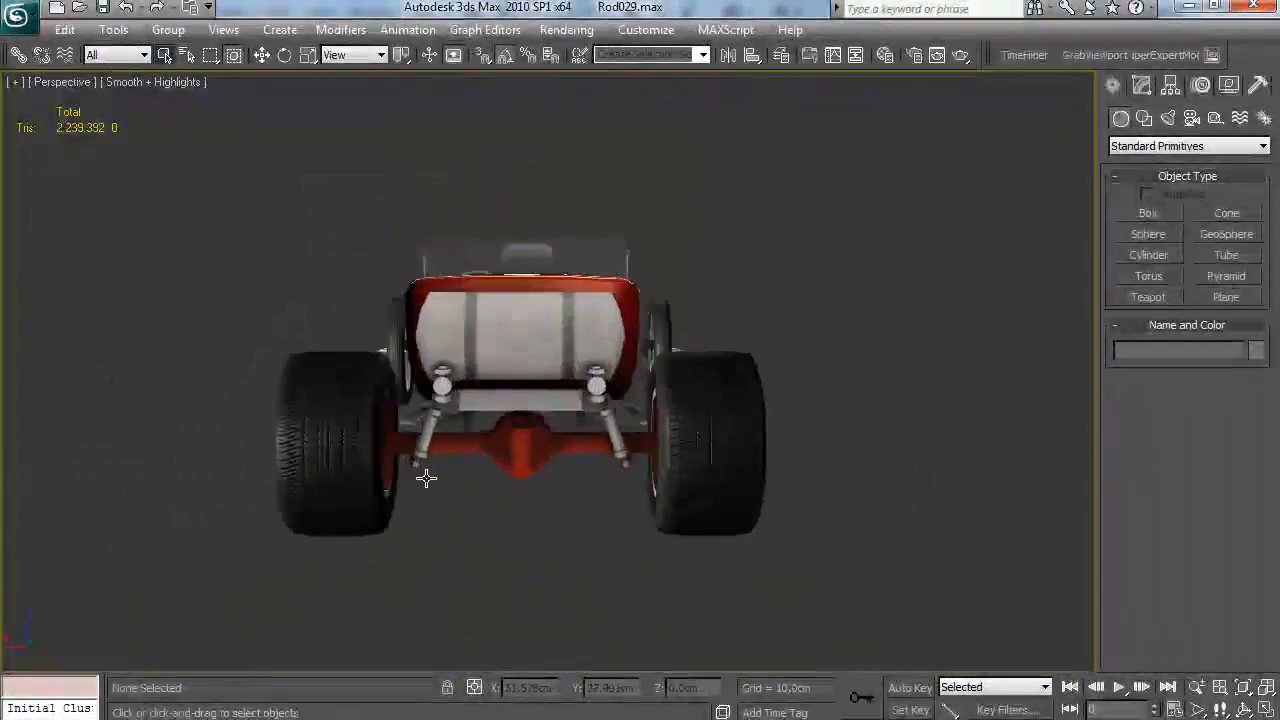
scroll(509, 423, up, 10)
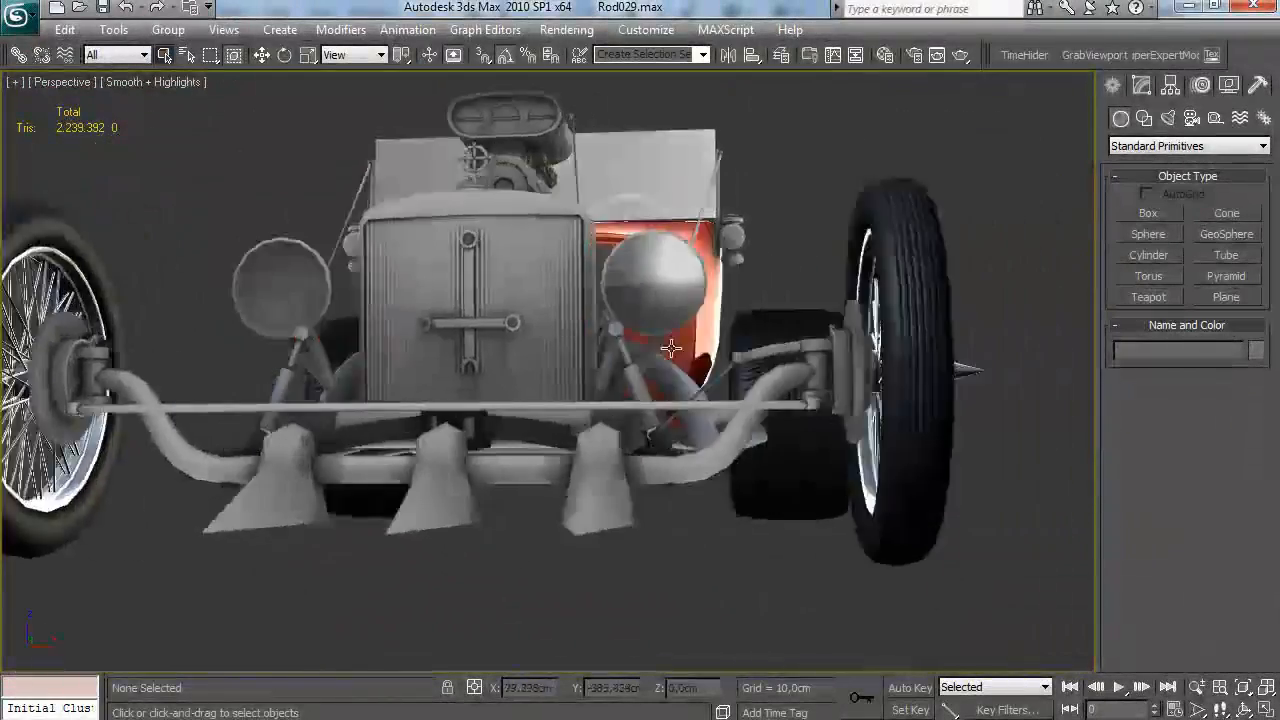
drag(671, 348, 660, 380)
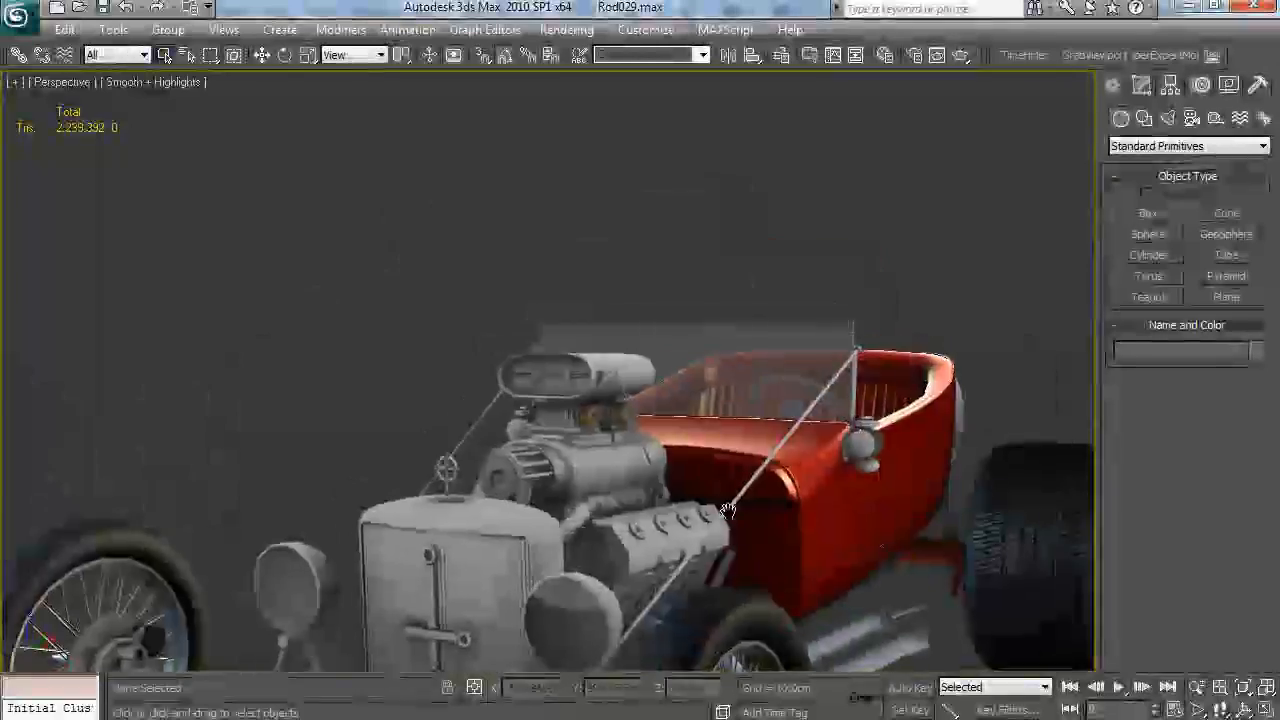
scroll(792, 260, up, 5)
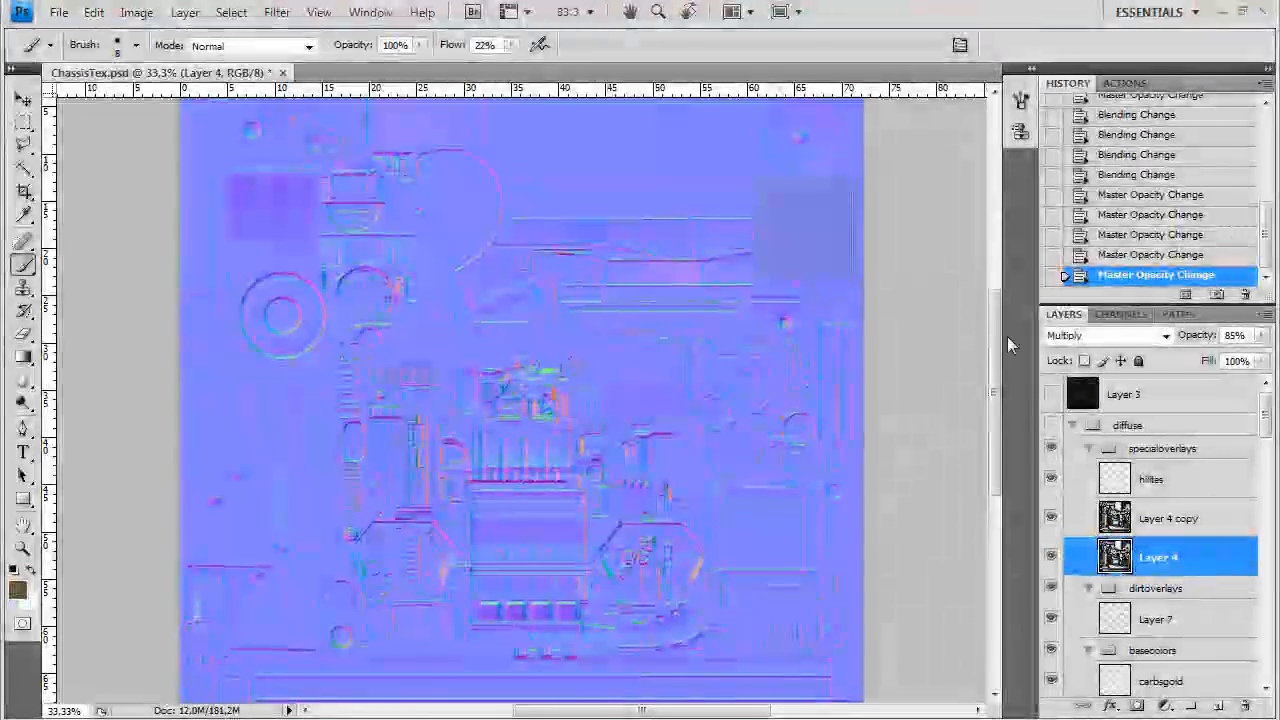
Hide Layer 6 and Layer 5 to expose the normal map's HEMI 540 lettering on the engine cover
key(ctrl+plus)
key(ctrl+plus)
key(ctrl+plus)
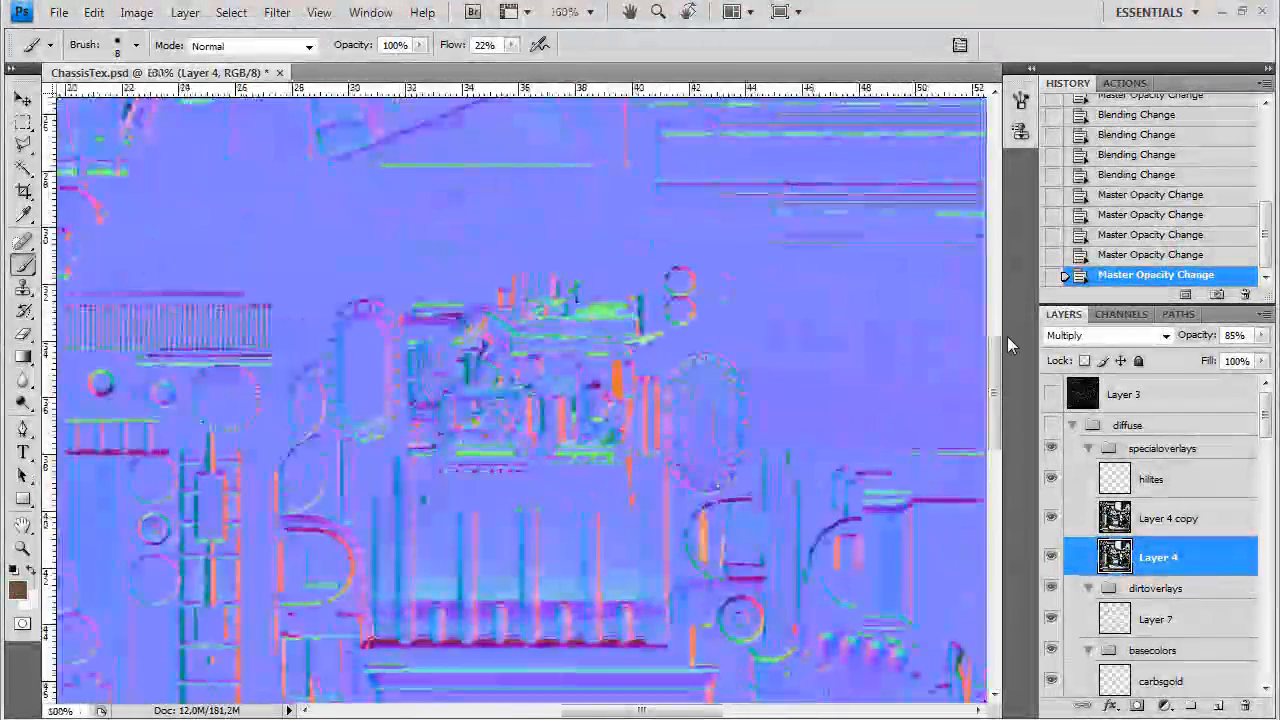
key(ctrl+plus)
key(ctrl+plus)
key(ctrl+plus)
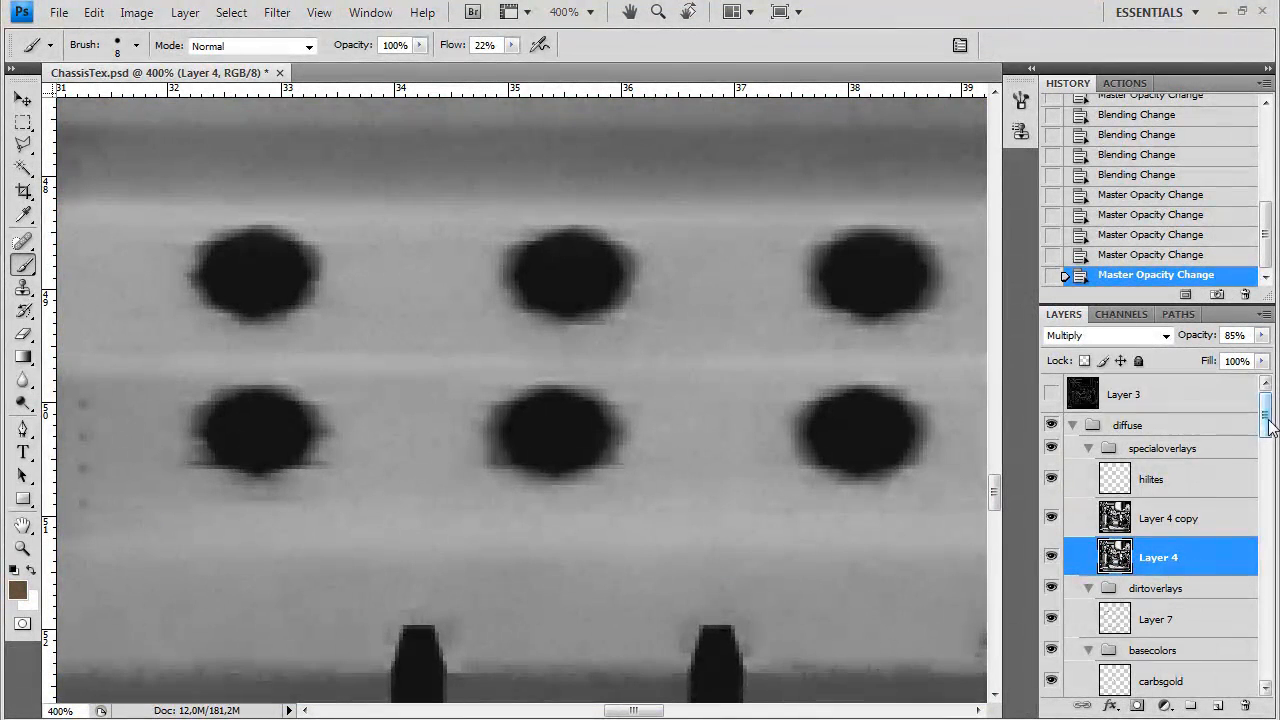
scroll(1180, 510, down, 5)
drag(1268, 488, 1268, 489)
drag(1051, 577, 1051, 615)
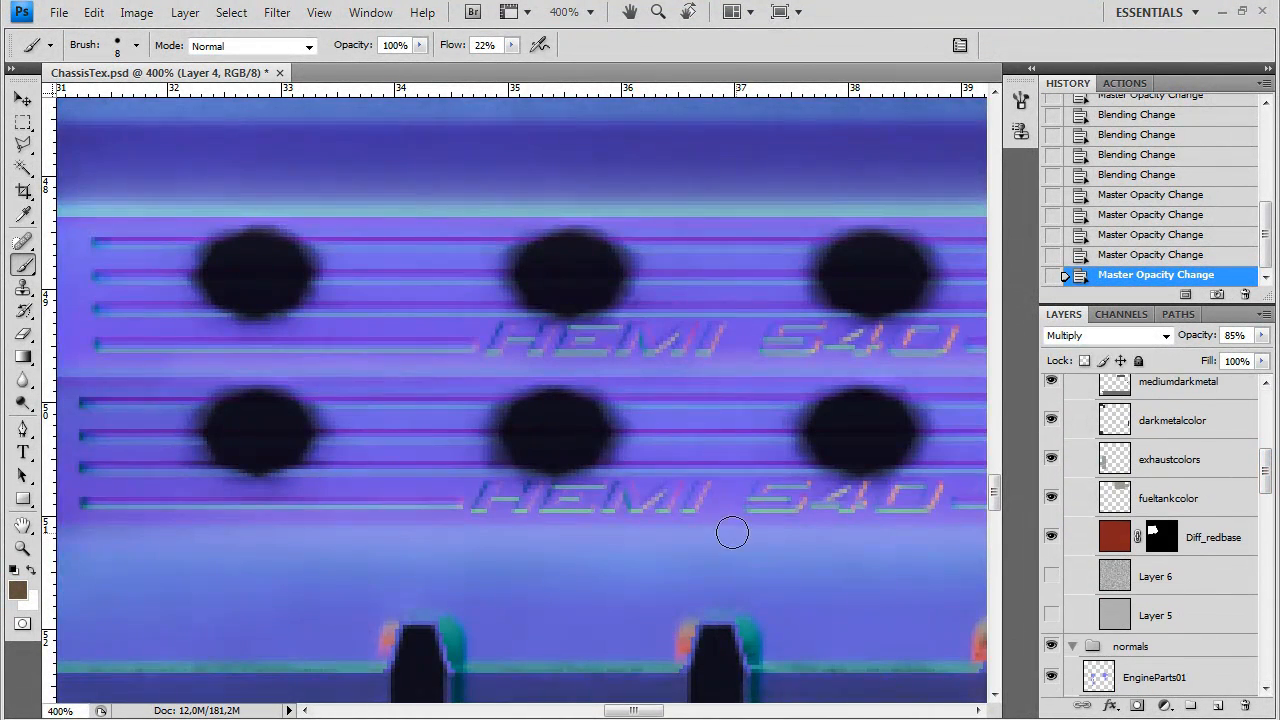
drag(732, 532, 646, 479)
Create a new layer named "hemi" directly above Layer 6
click(1159, 583)
key(ctrl+shift+n)
text(h)
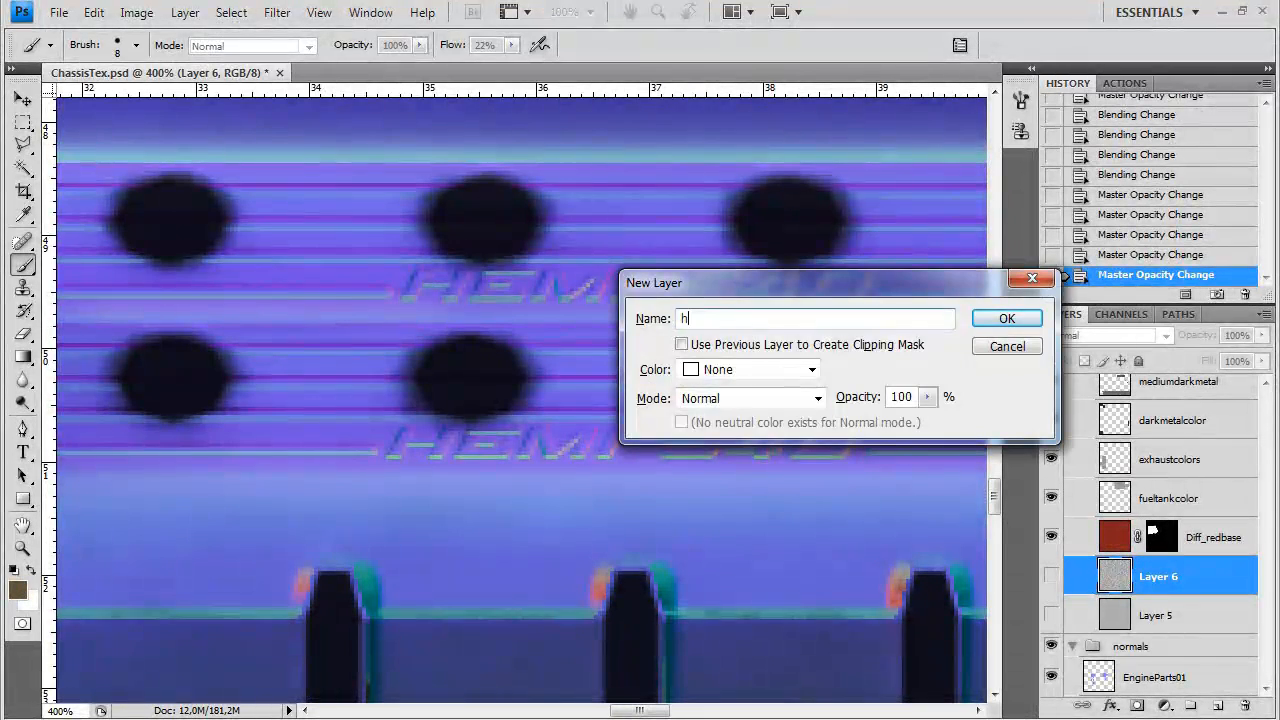
text(emi)
key(Return)
Paint black over the lower HEMI 540 lettering with a 3 px brush at 100% flow
click(136, 46)
drag(511, 45, 650, 48)
drag(402, 437, 398, 444)
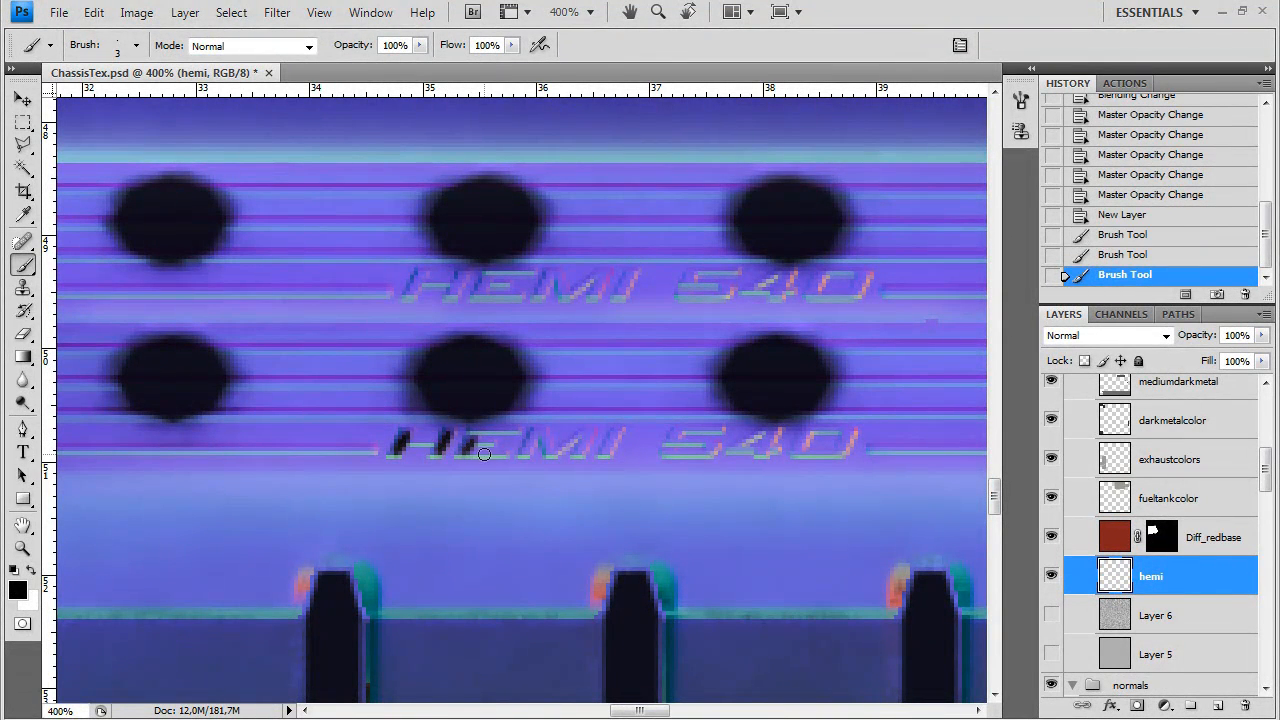
drag(471, 453, 486, 450)
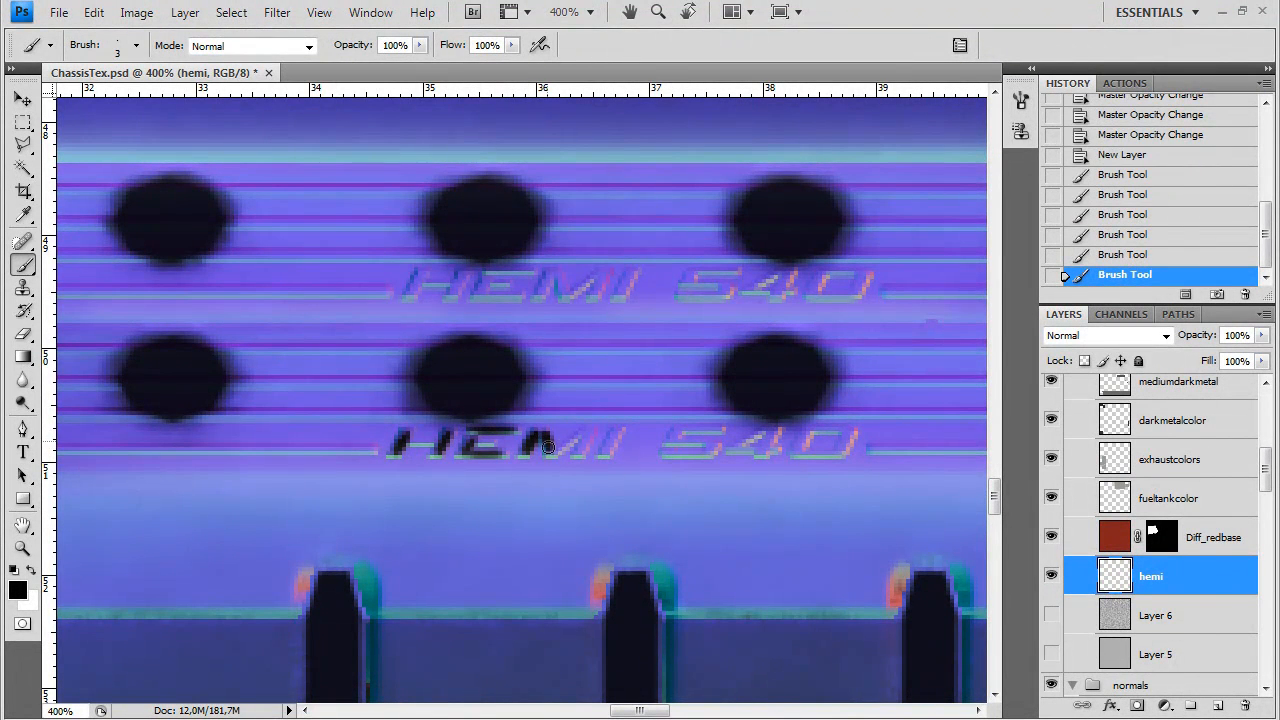
click(1020, 100)
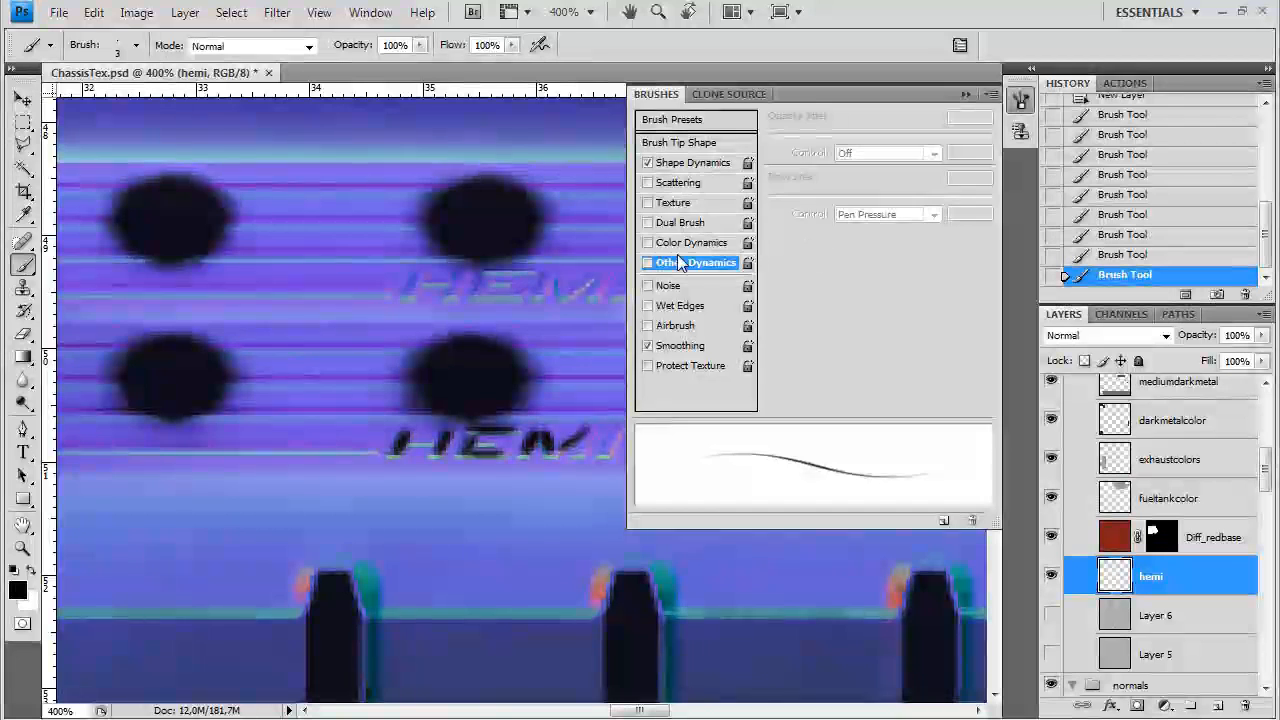
click(966, 94)
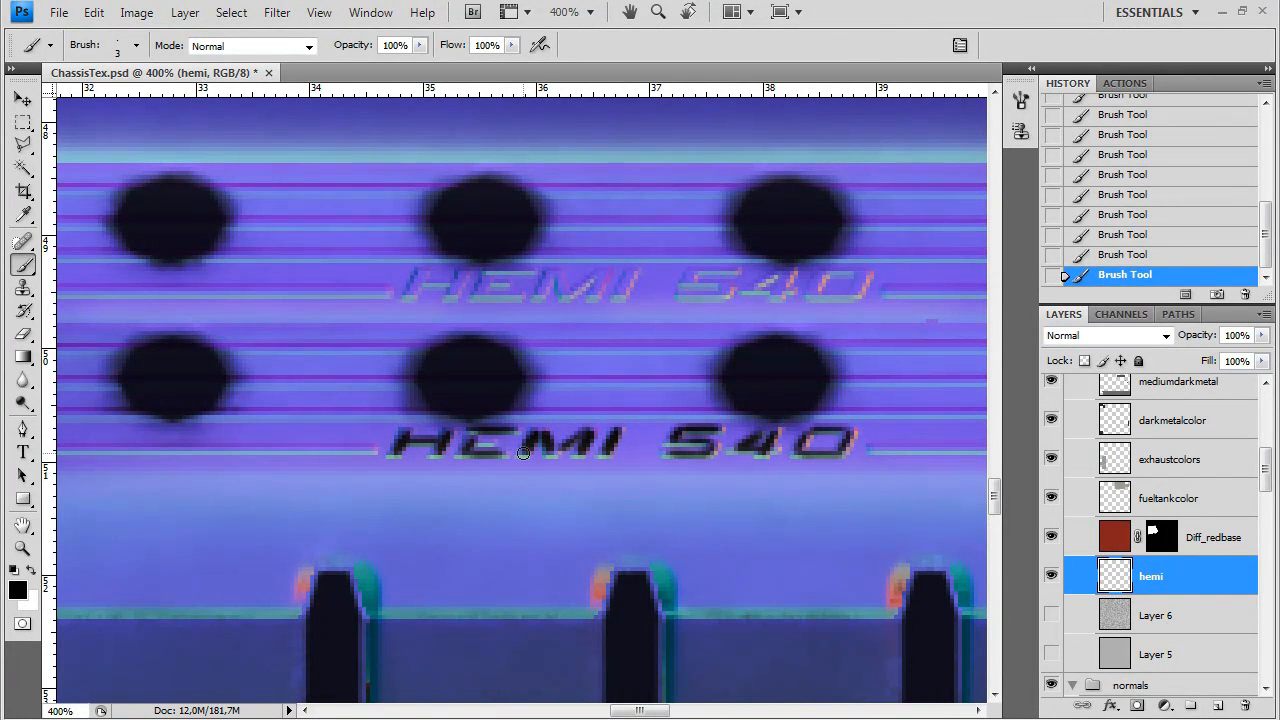
Sharpen the painted HEMI 540 letters with black 1 px Pencil strokes
click(1050, 653)
click(1050, 614)
drag(23, 264, 95, 280)
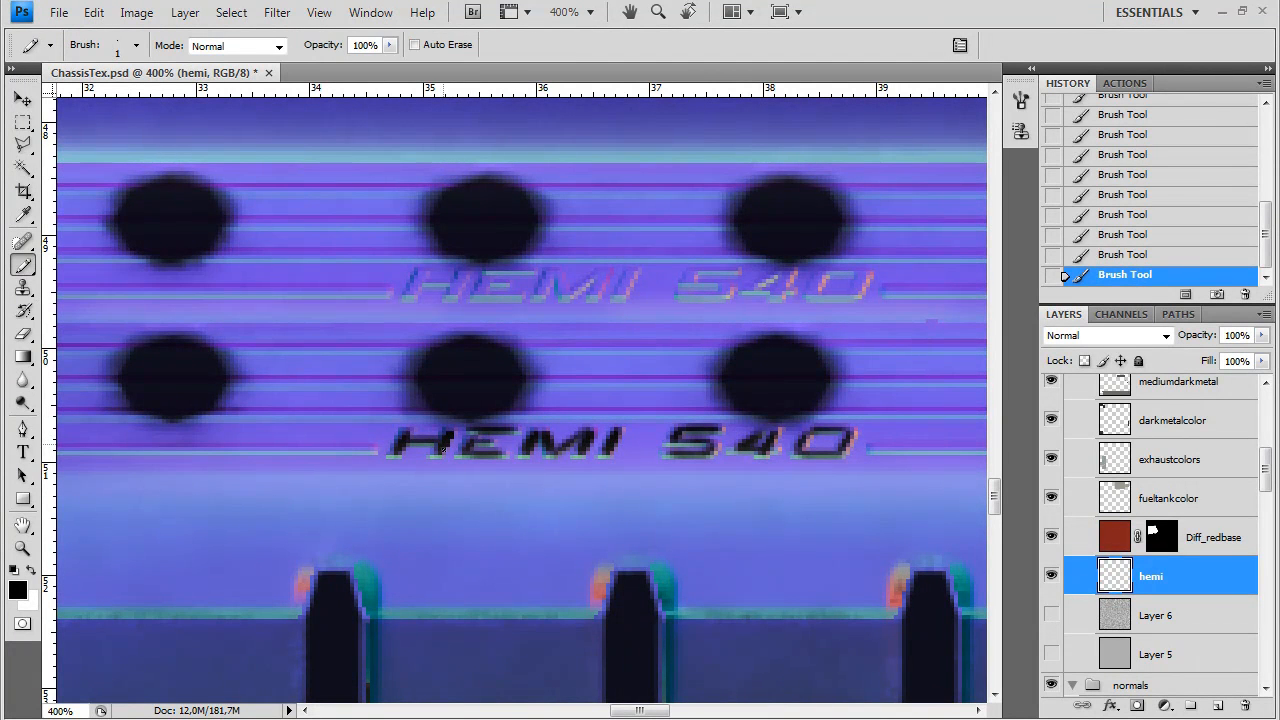
click(526, 444)
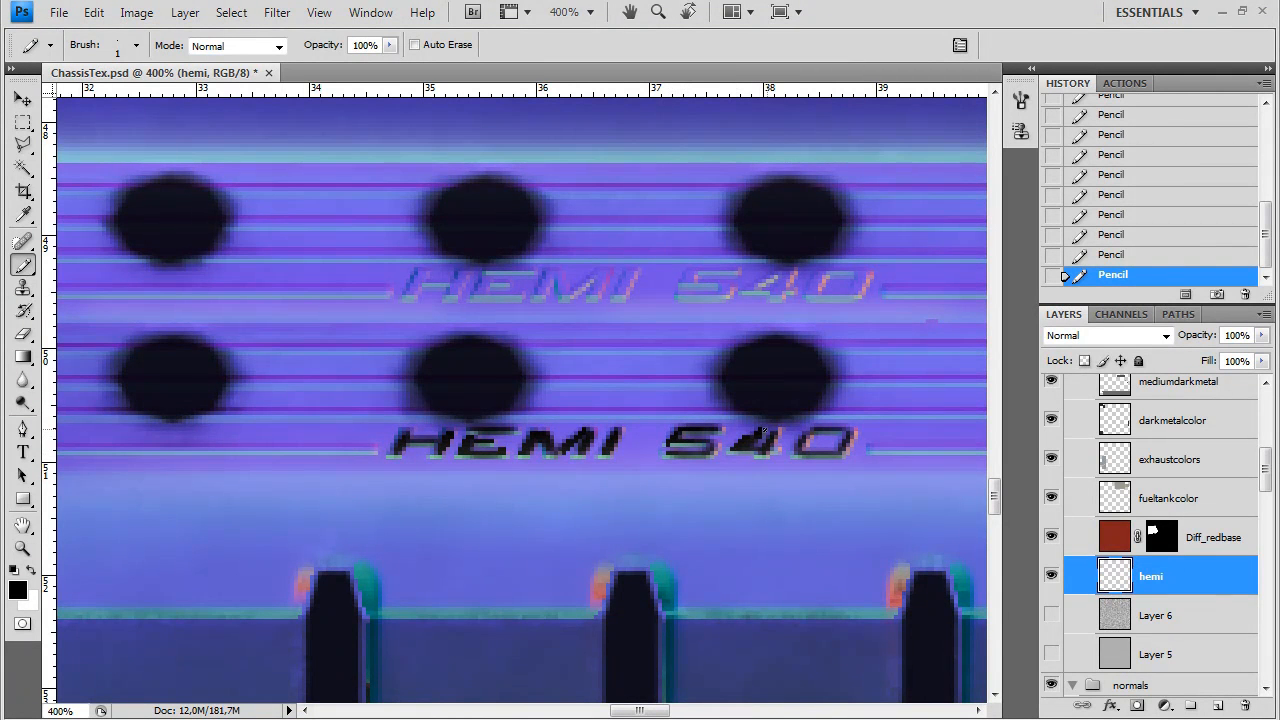
Show Layer 6 and Layer 5 again and erase stray pixels at the digit 5 with a 1 px eraser
click(1051, 615)
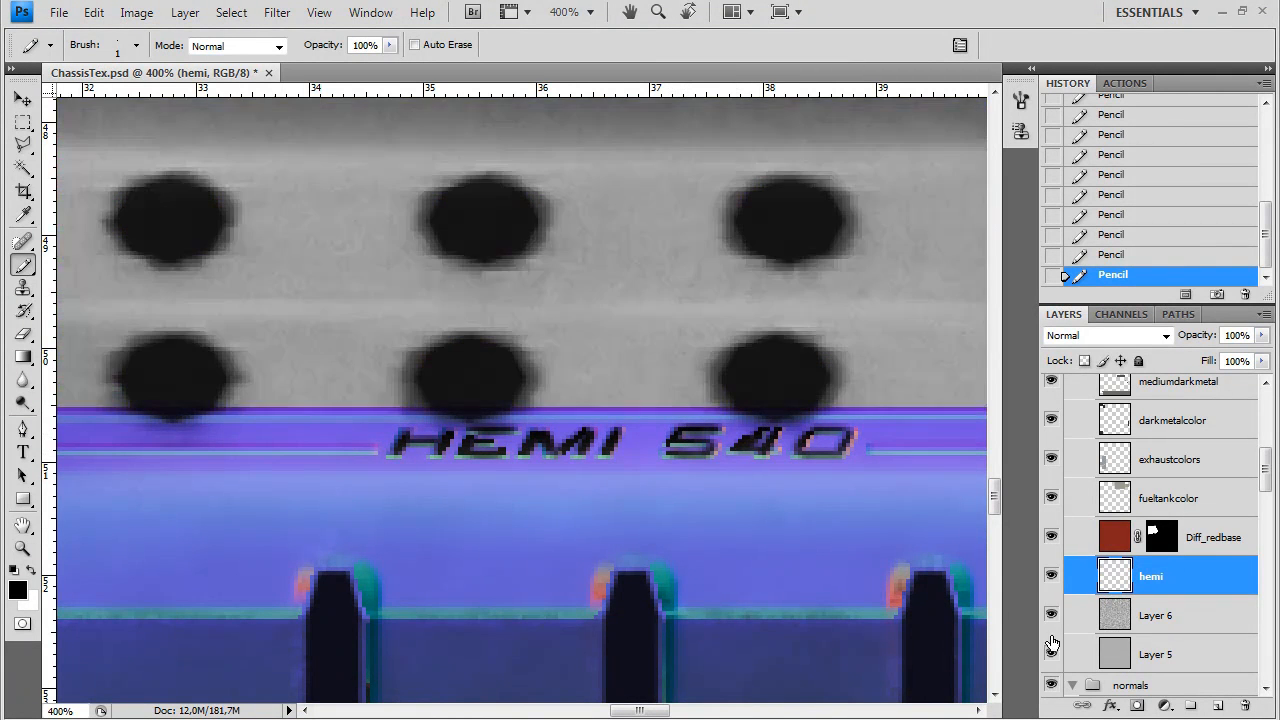
click(1051, 654)
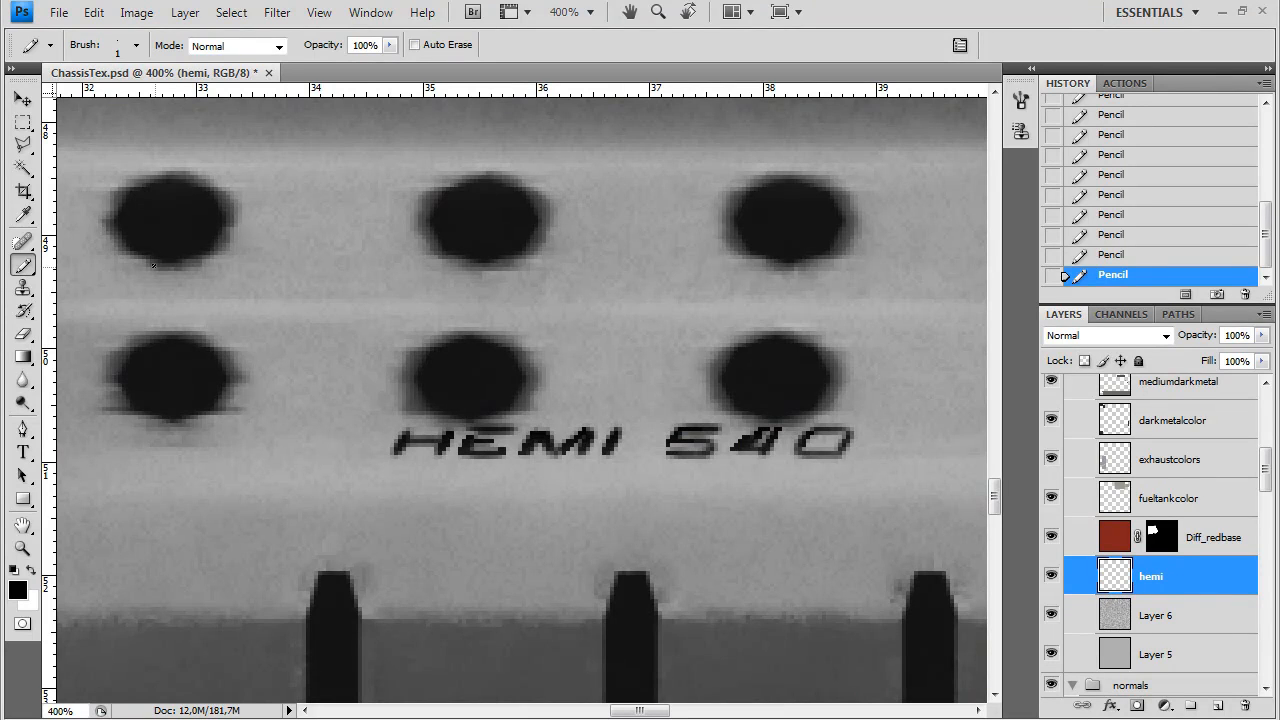
click(23, 334)
click(118, 46)
click(40, 208)
click(668, 446)
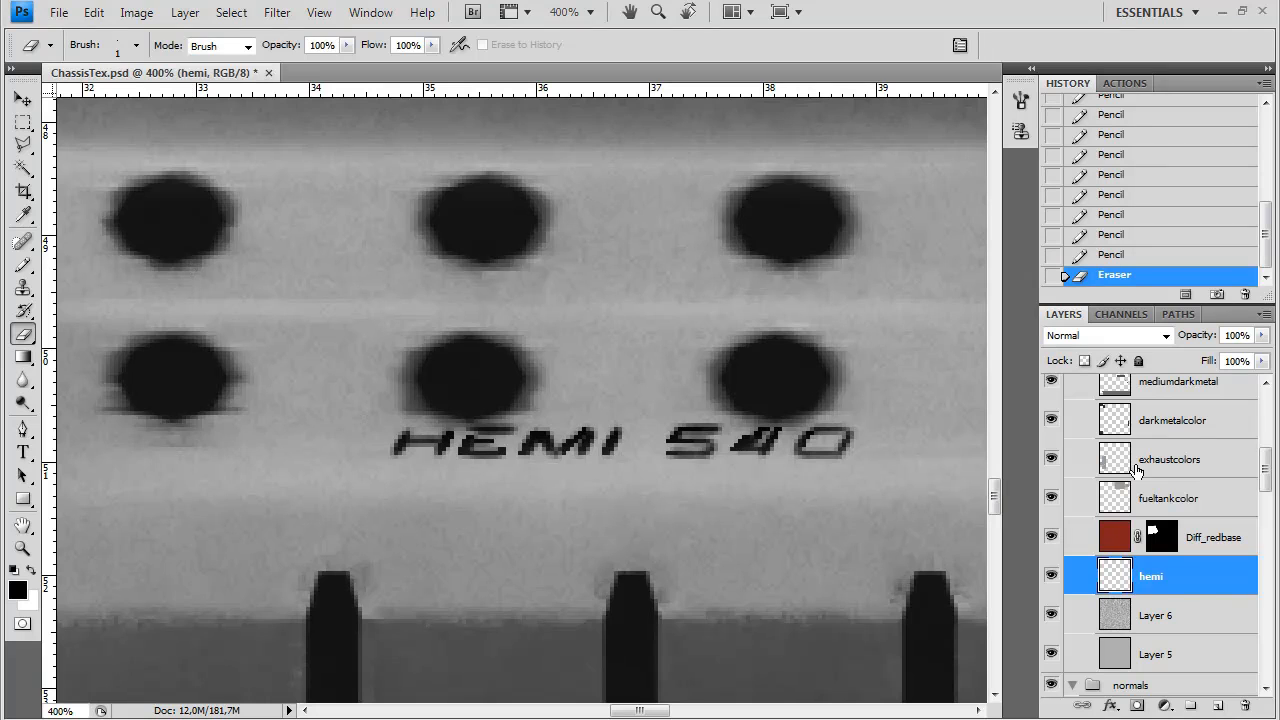
Touch up the edges of the painted HEMI 540 letters with a black 1 px brush
click(23, 265)
click(136, 45)
double_click(40, 208)
click(440, 440)
click(452, 438)
click(466, 441)
click(491, 427)
click(532, 440)
click(556, 452)
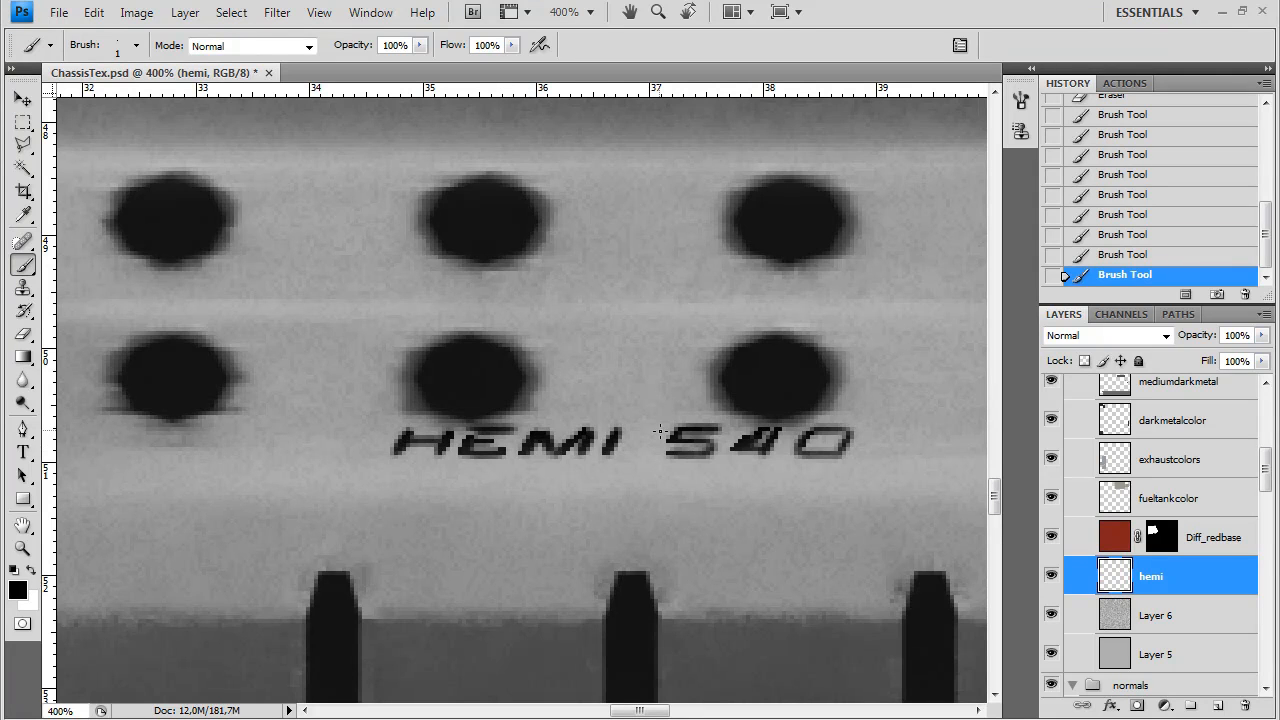
click(816, 432)
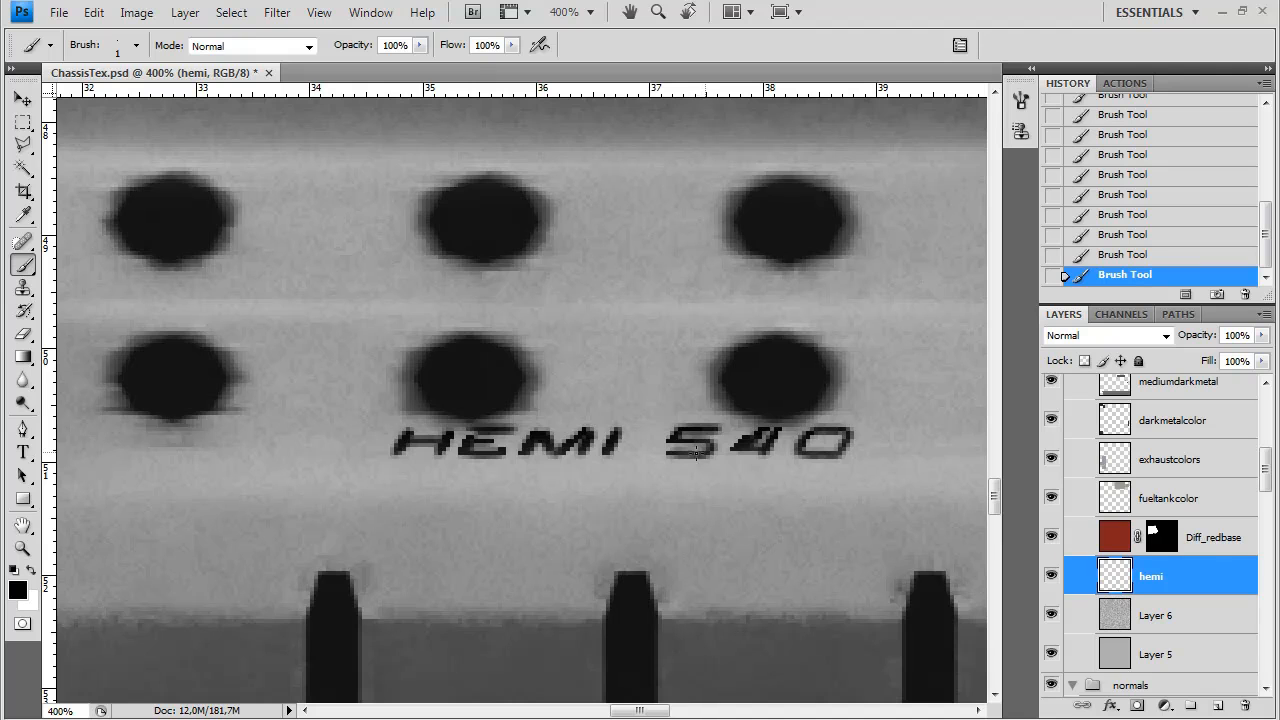
click(441, 439)
Check the painted lettering at a smaller scale, then hide the hemi layer, Layer 6 and Layer 5
scroll(500, 545, down, 8)
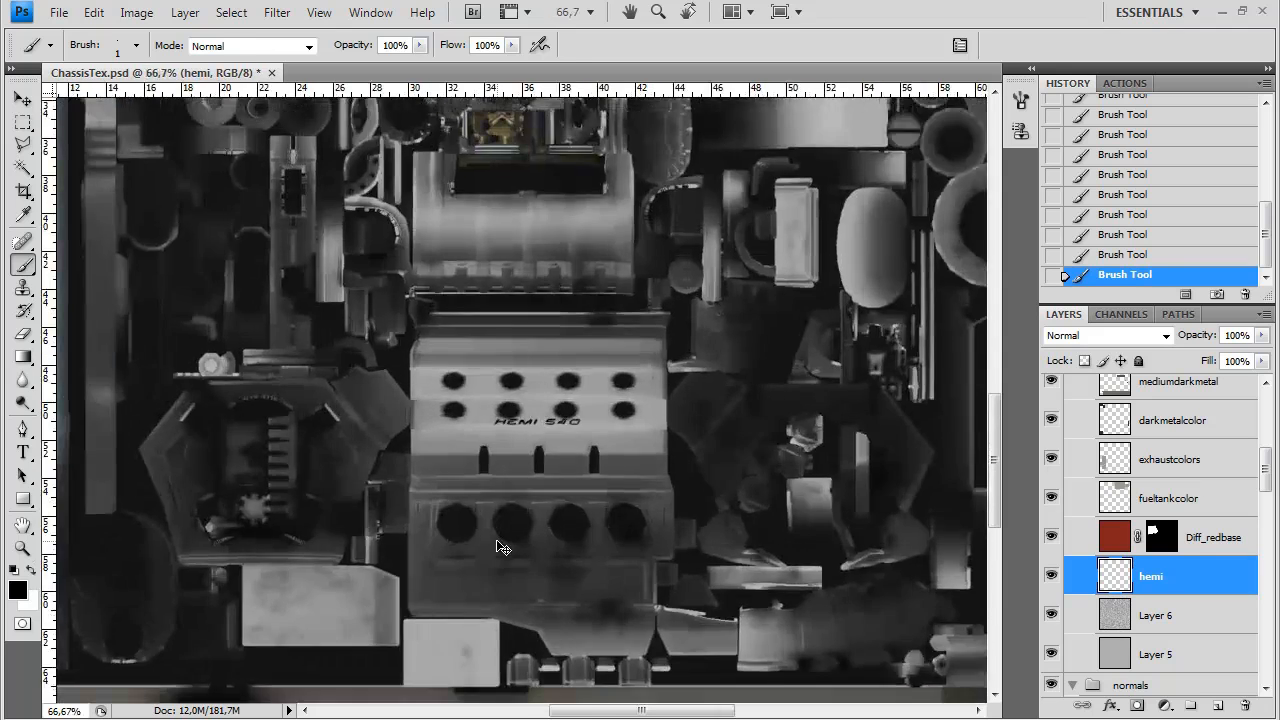
scroll(500, 545, up, 7)
drag(1051, 576, 1051, 654)
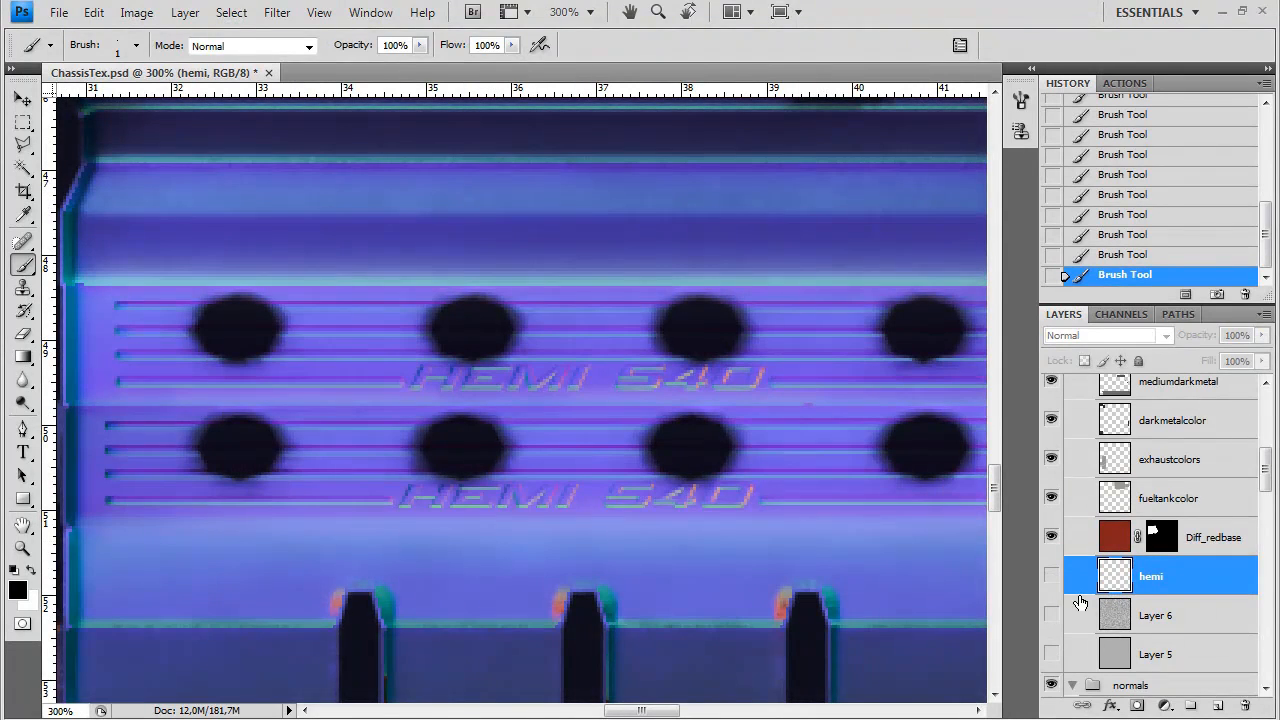
Add a black text layer reading "HEMI 540" at the start of the lower embossed lettering
click(23, 452)
click(409, 497)
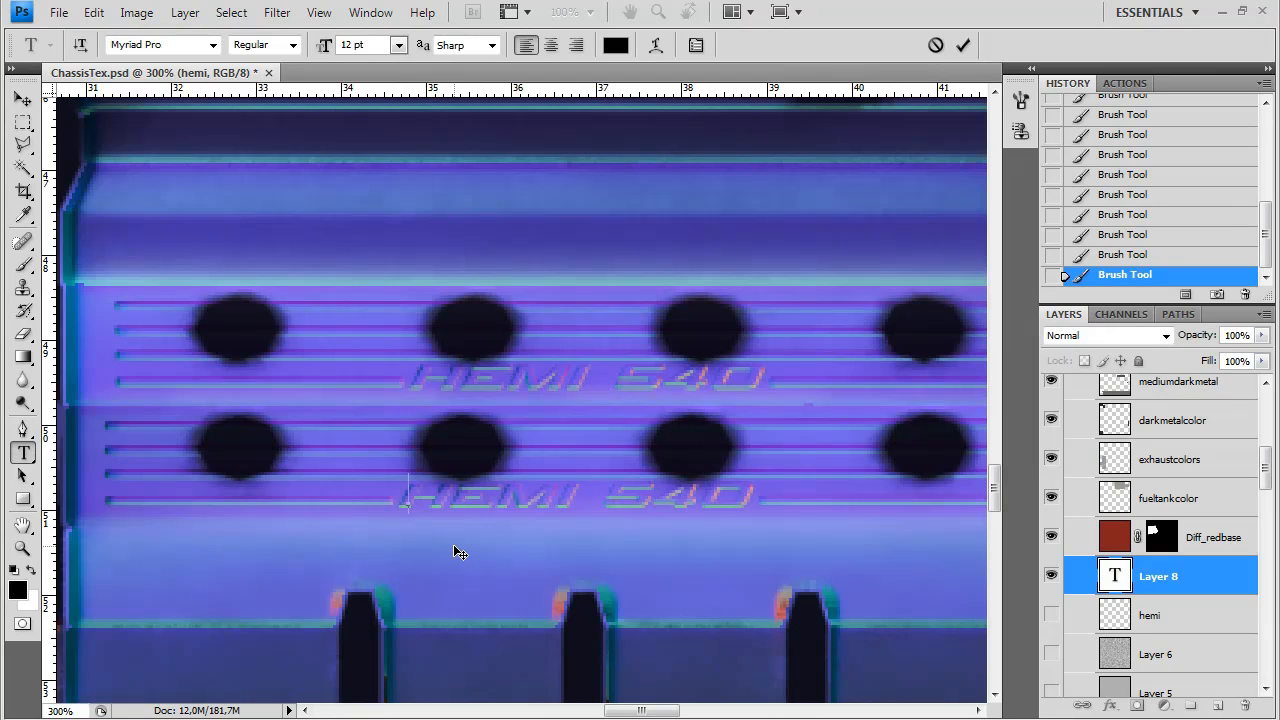
text(Hemi 540)
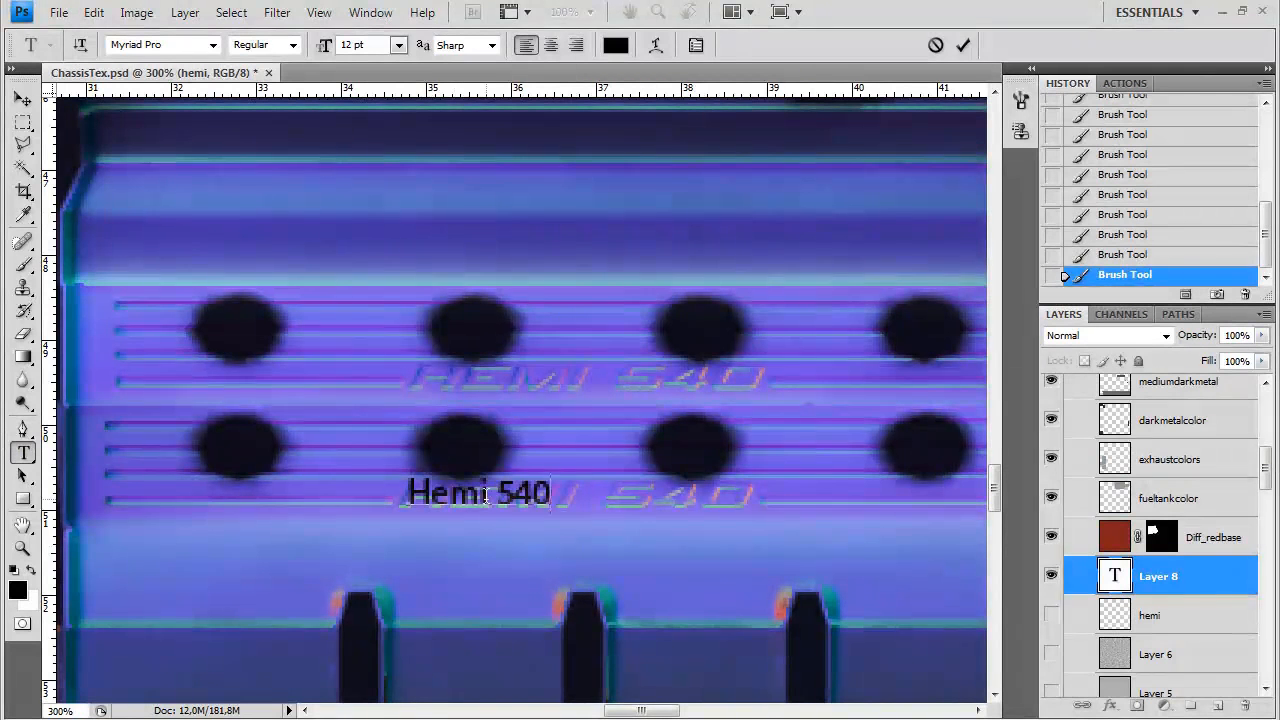
drag(488, 494, 440, 495)
text(EMI)
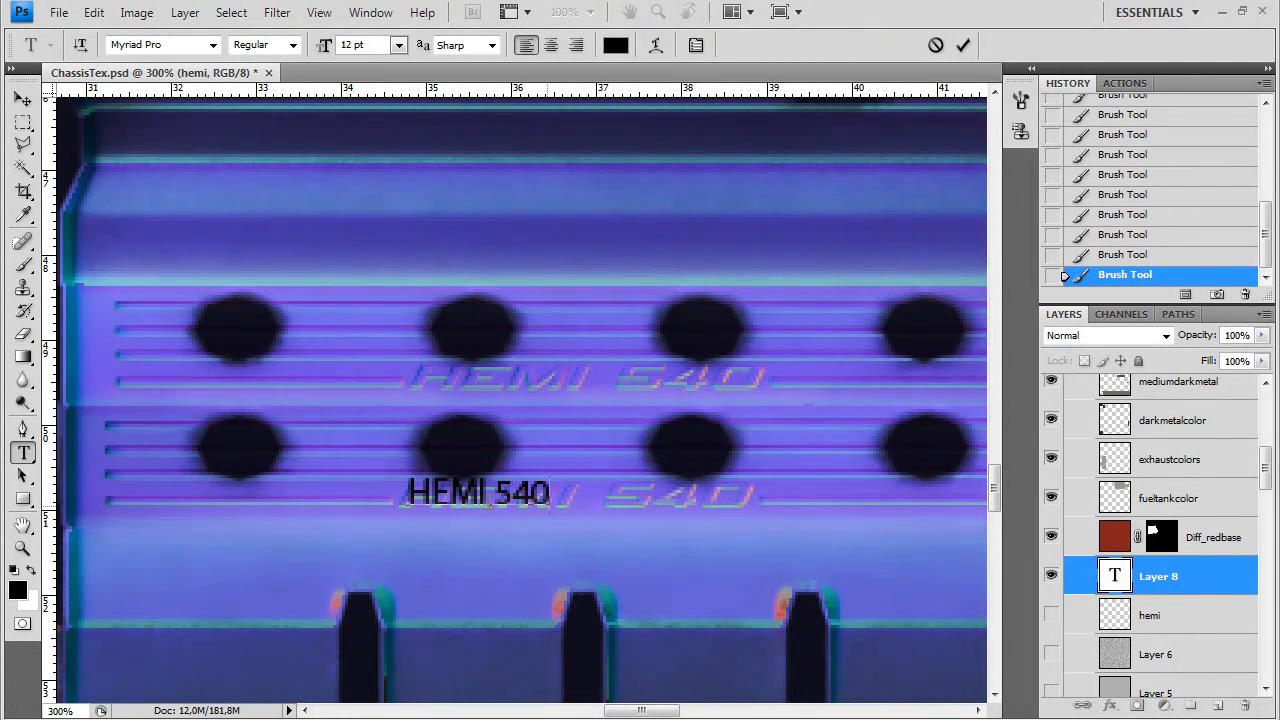
Set the HEMI 540 text to the Hemi Head 426 font at 14 pt
key(ctrl+a)
click(212, 45)
scroll(271, 371, down, 15)
scroll(275, 393, up, 3)
scroll(278, 393, up, 18)
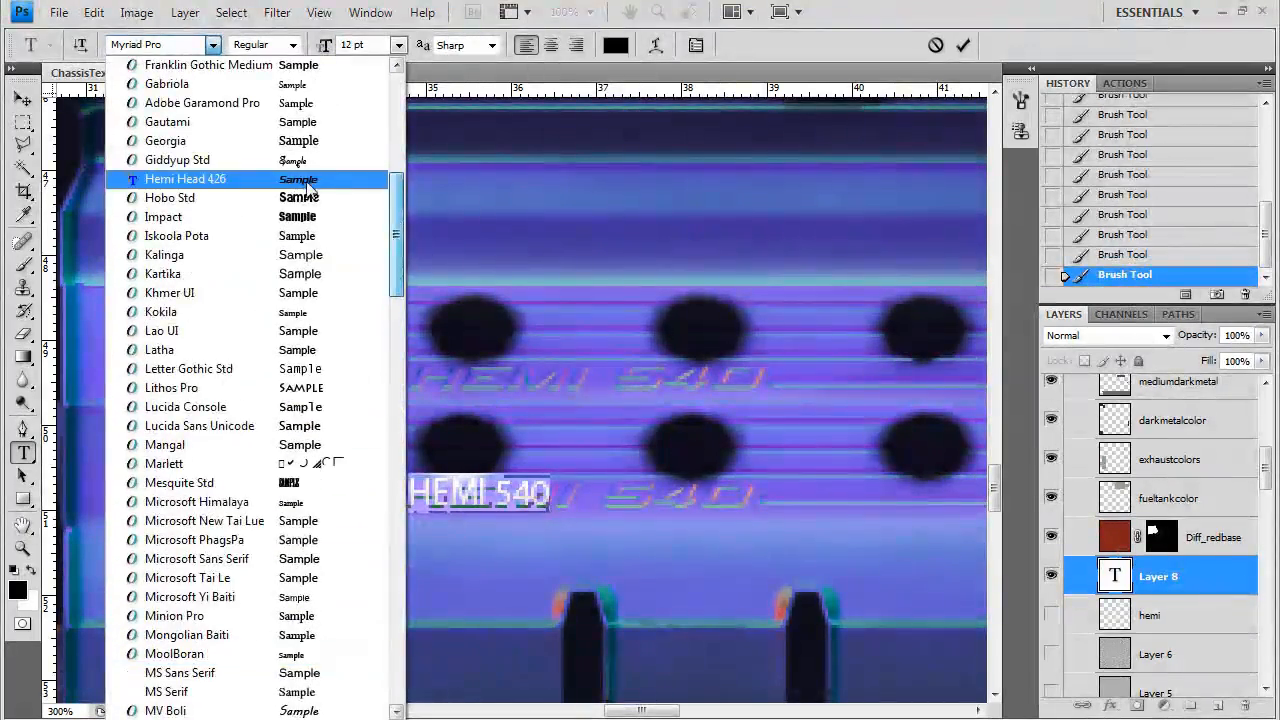
click(306, 182)
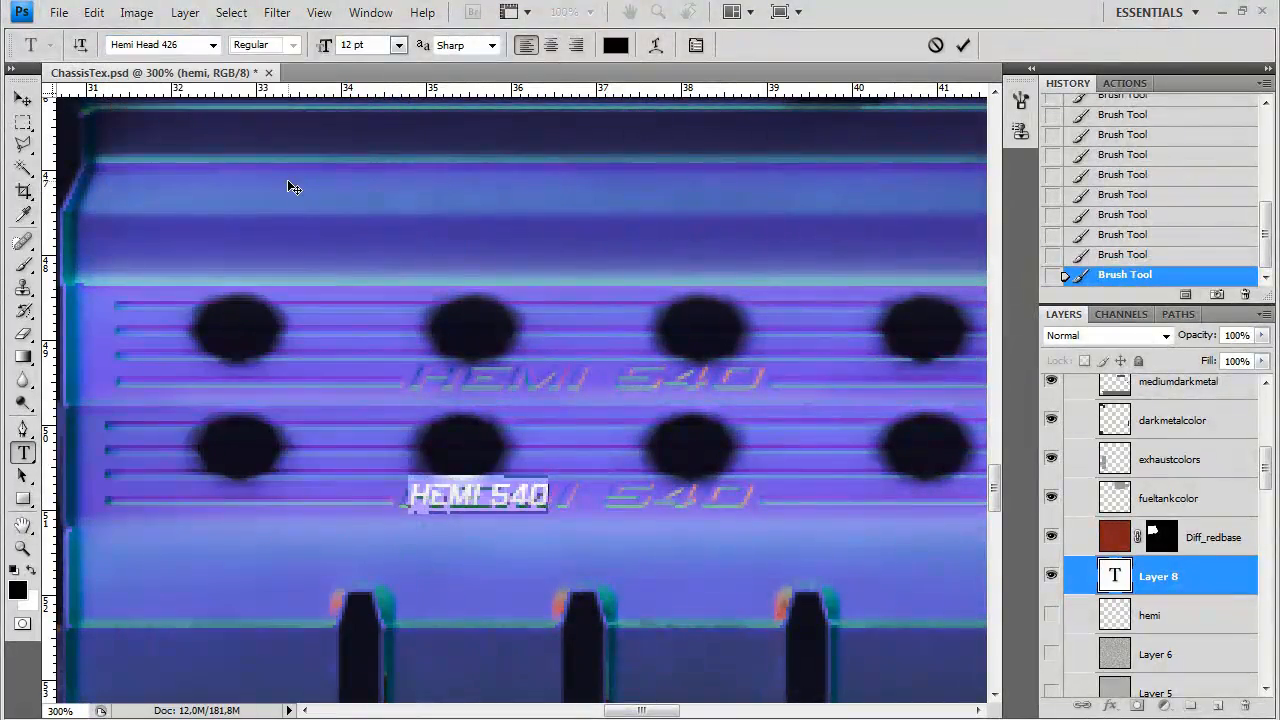
click(398, 45)
click(385, 229)
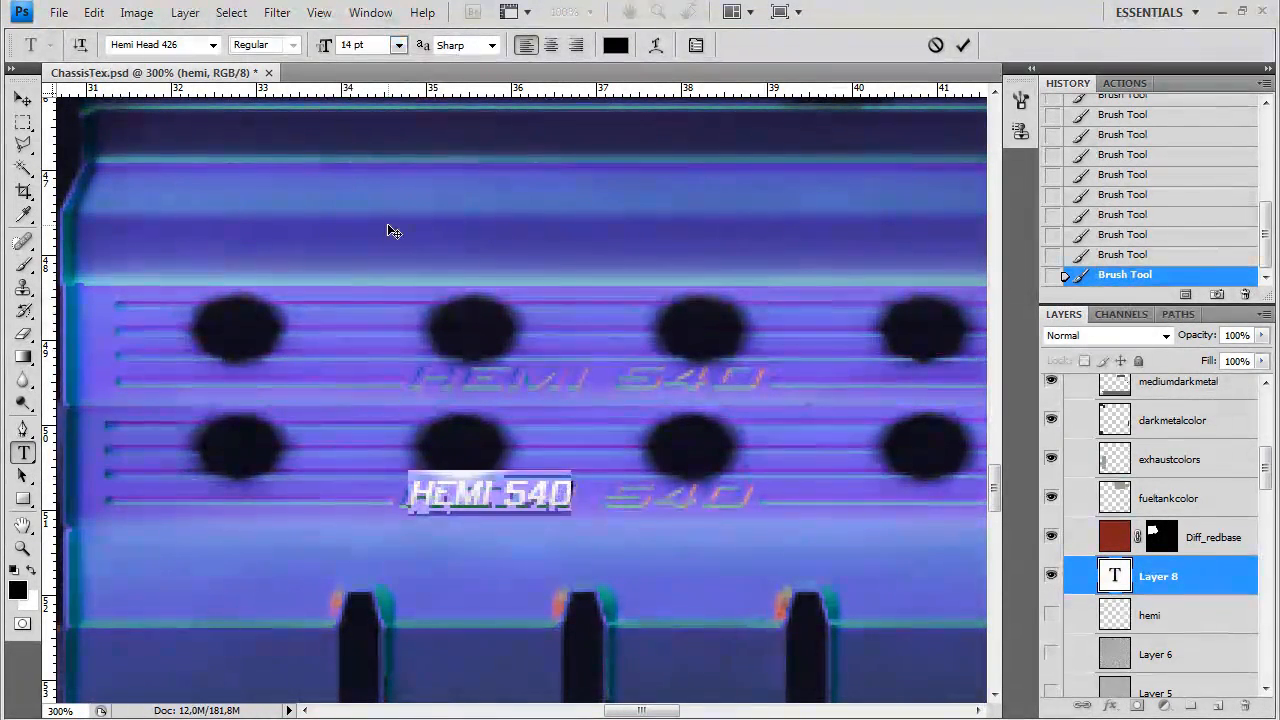
Align the HEMI 540 text with the start of the embossed lettering and stretch it to 213.1% width
click(22, 100)
key(Left)
key(Left)
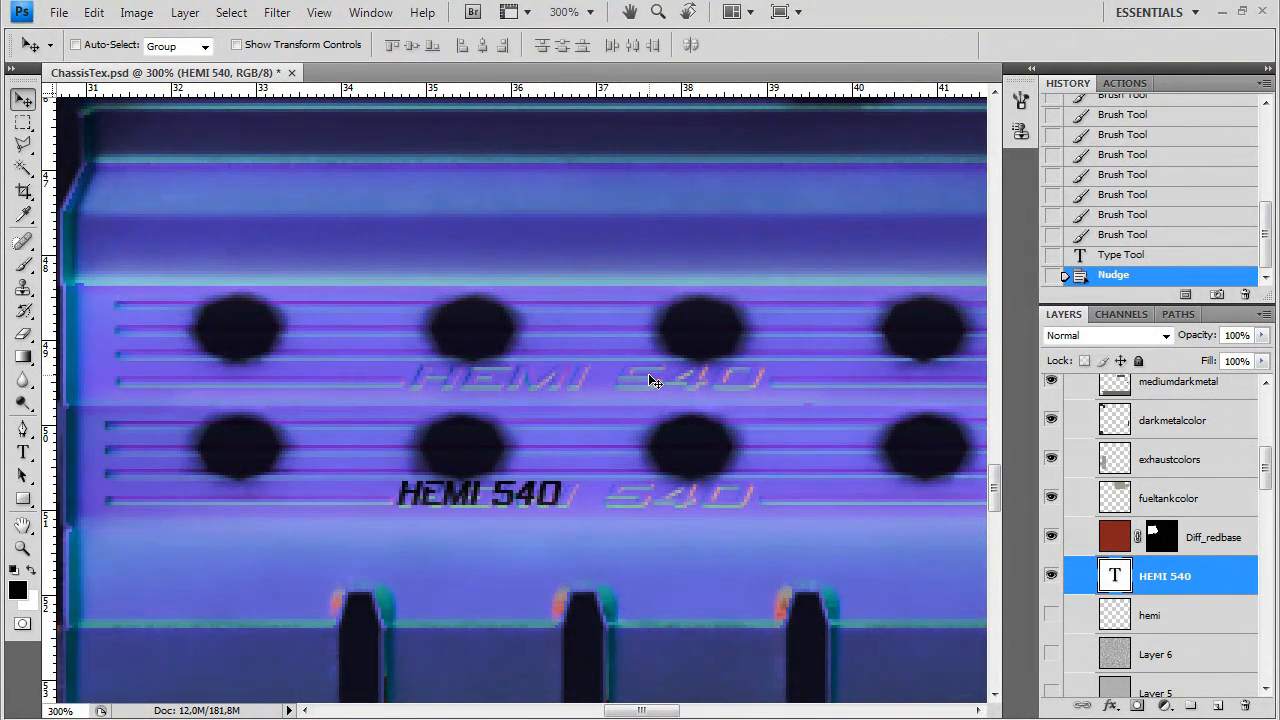
key(ctrl+t)
drag(592, 488, 760, 502)
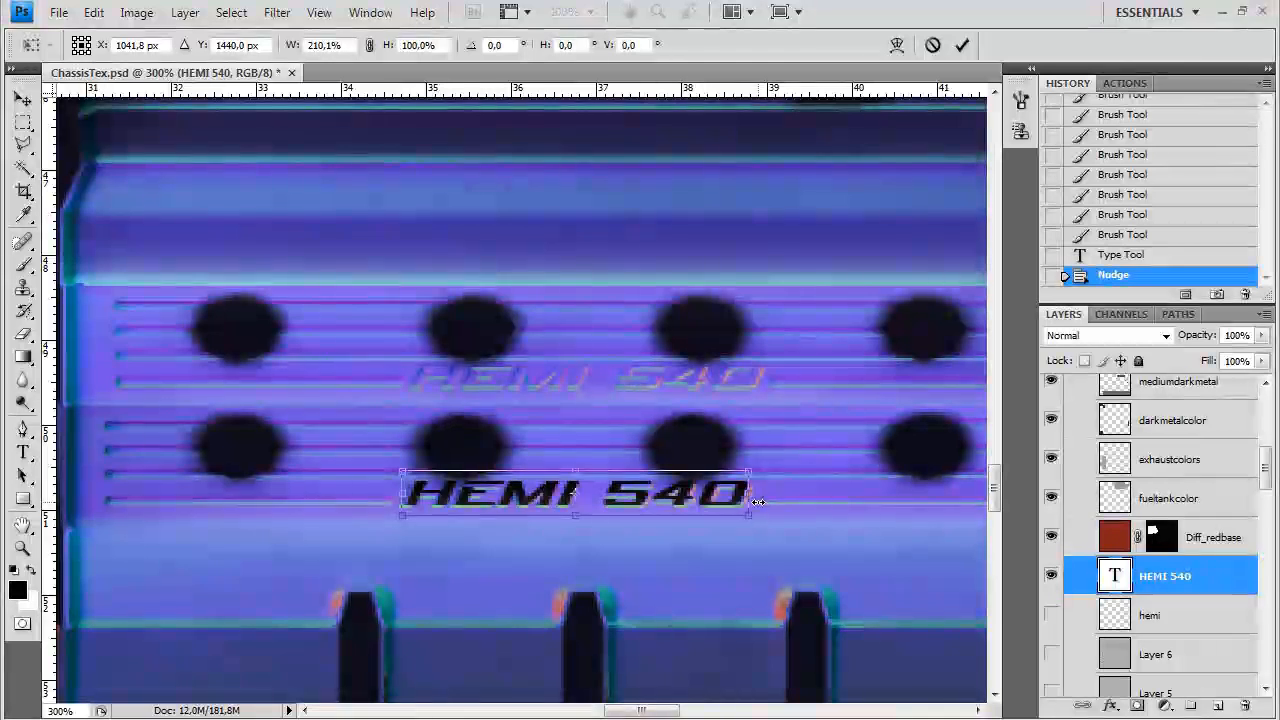
key(ctrl+z)
drag(585, 478, 577, 477)
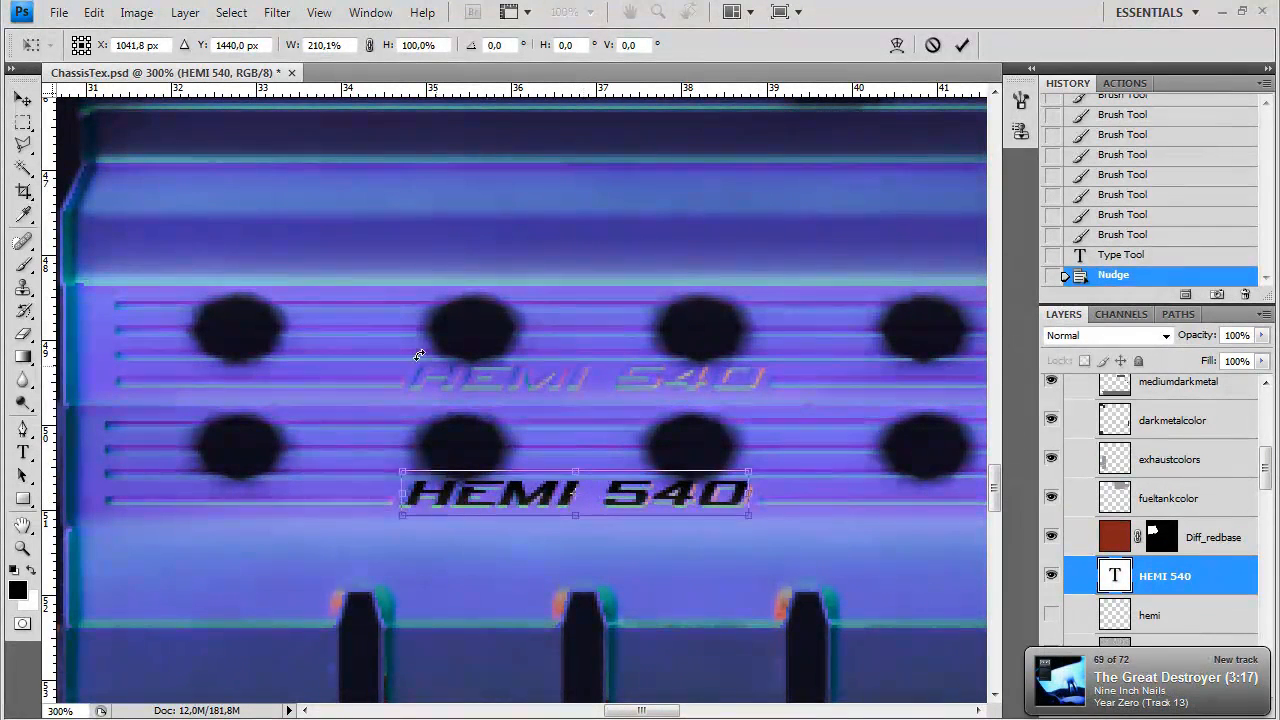
key(Left)
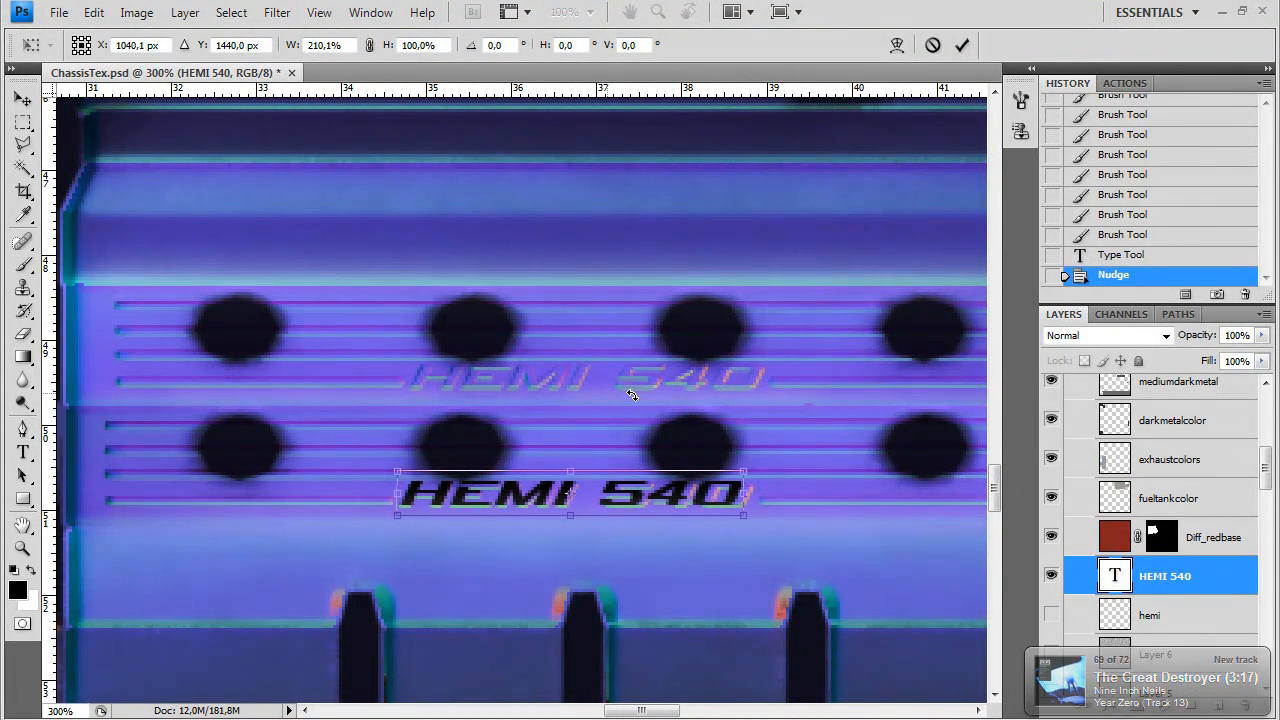
drag(749, 494, 757, 490)
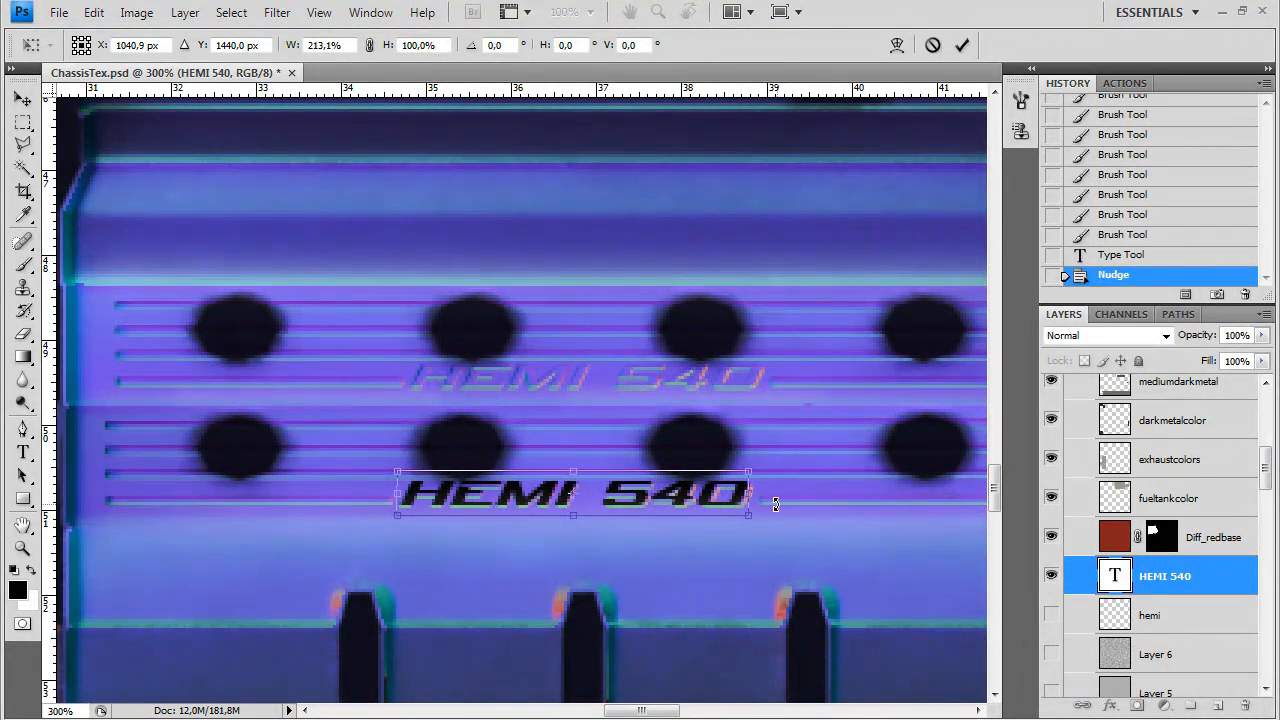
key(Return)
Flatten the HEMI 540 text to 84.2% height, skew it horizontally by -5.2° and nudge it over the embossed lettering
key(ctrl+t)
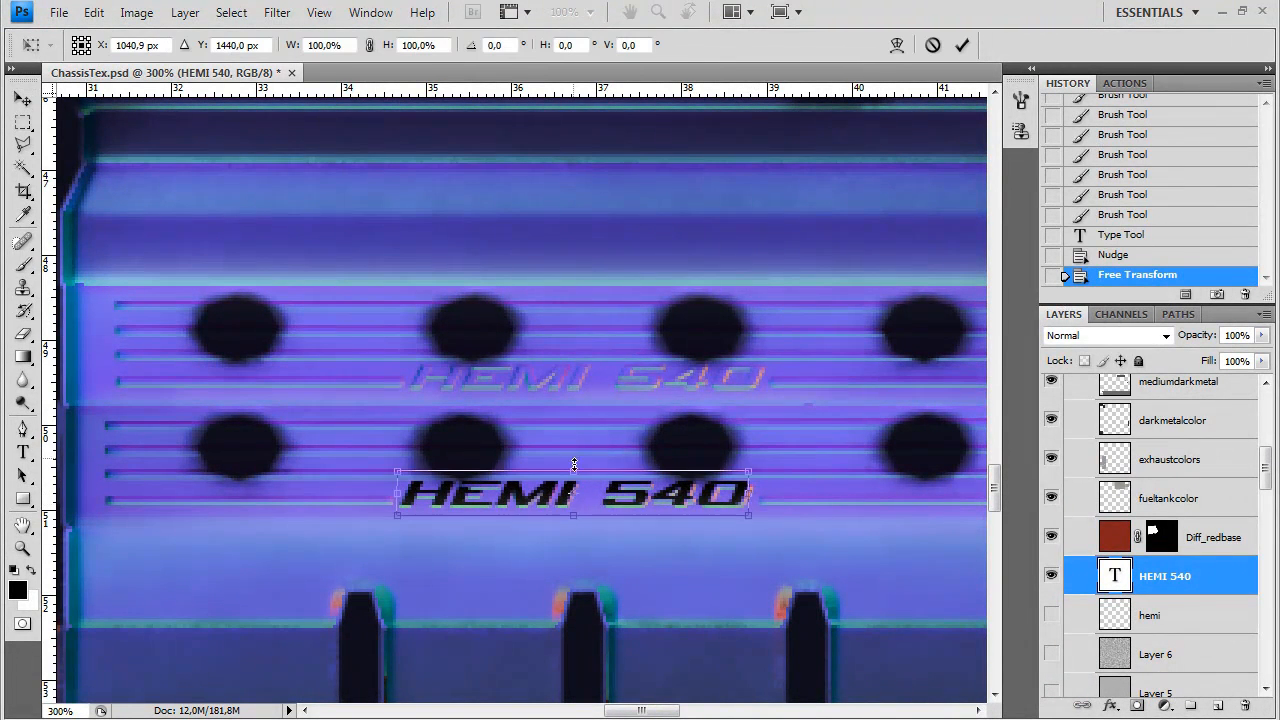
right_click(583, 508)
click(576, 478)
drag(576, 476, 585, 477)
right_click(598, 490)
click(669, 211)
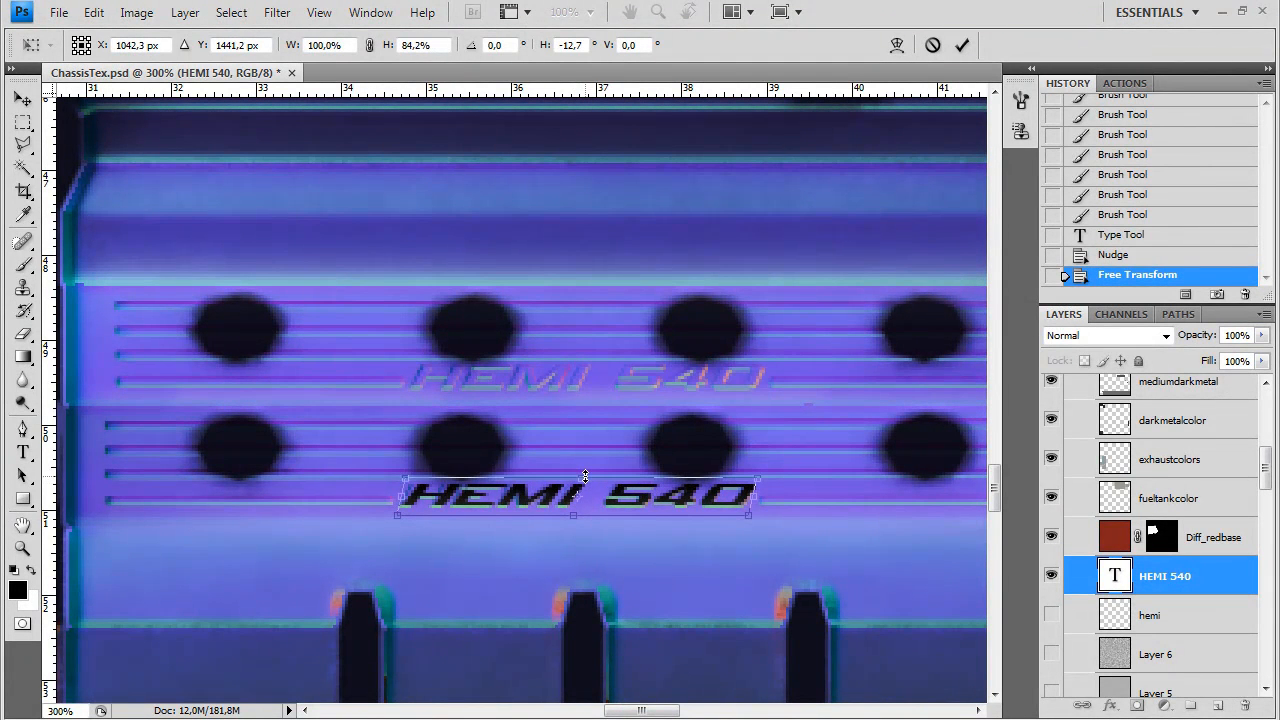
right_click(607, 494)
click(674, 249)
drag(586, 479, 580, 479)
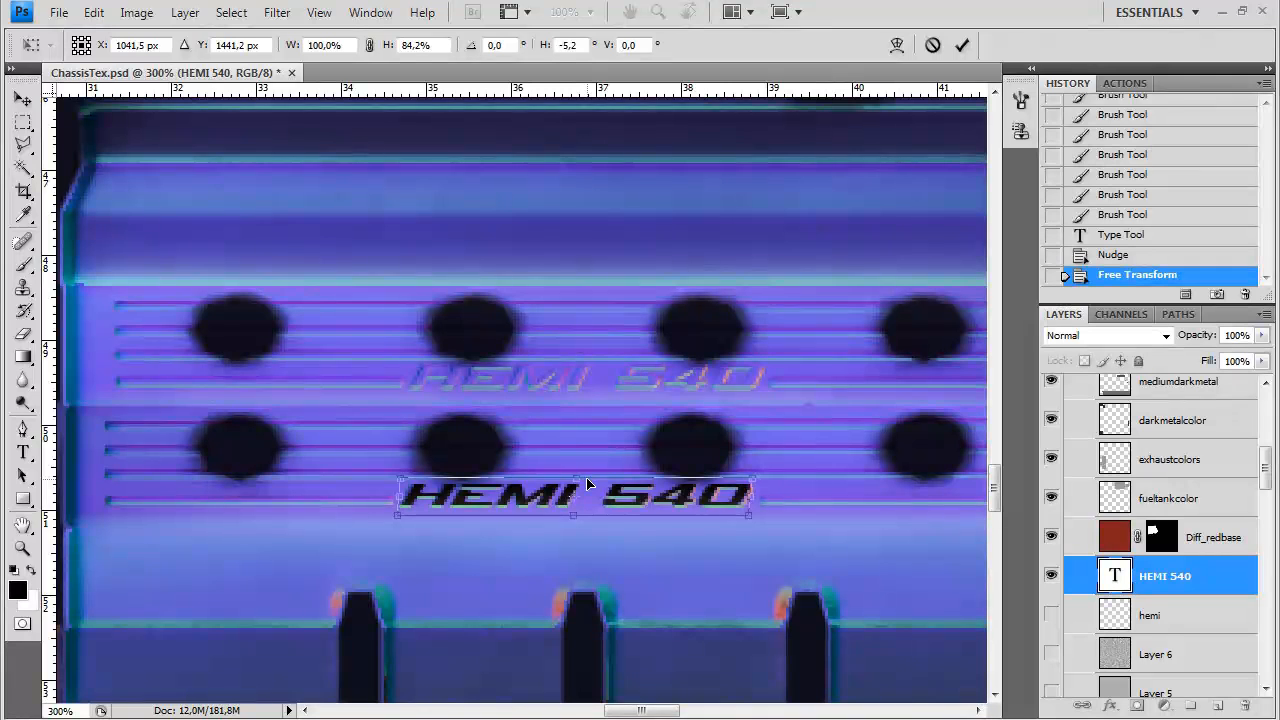
key(Left)
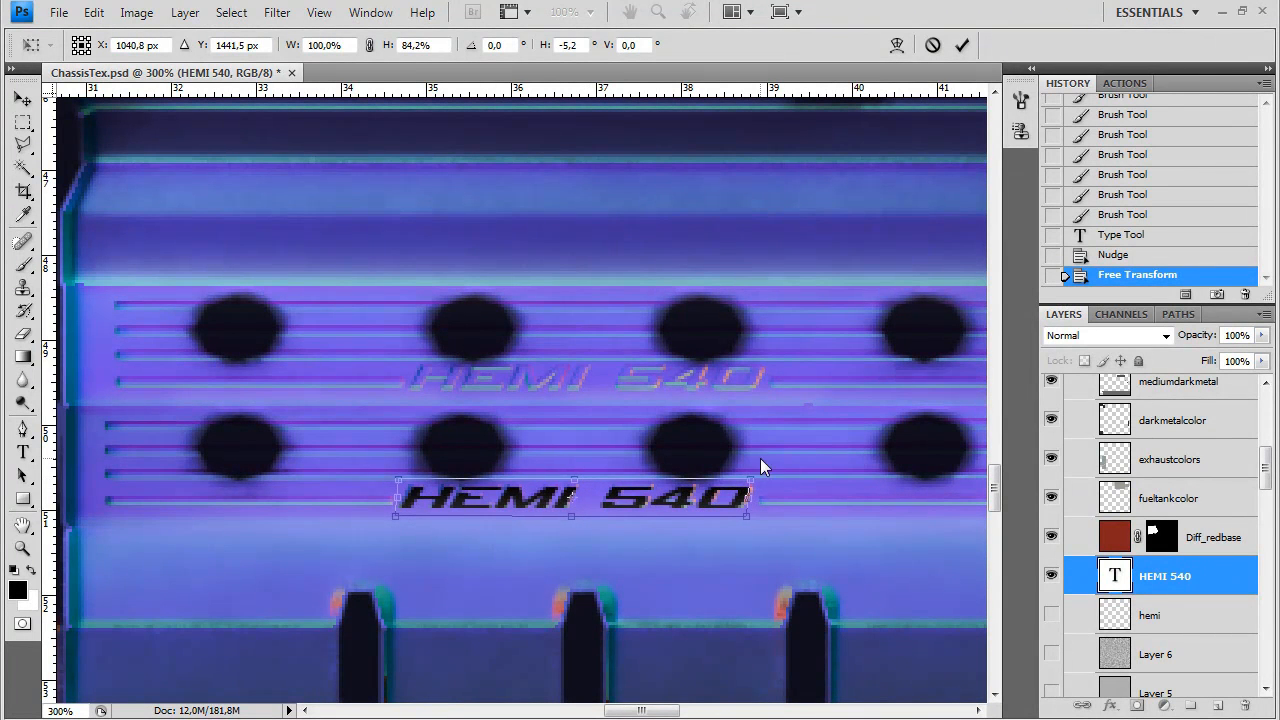
Enlarge the HEMI 540 text to 101.7% width and 101.8% height to cover the lower embossed lettering
right_click(762, 498)
click(835, 214)
key(ctrl+plus)
key(ctrl+plus)
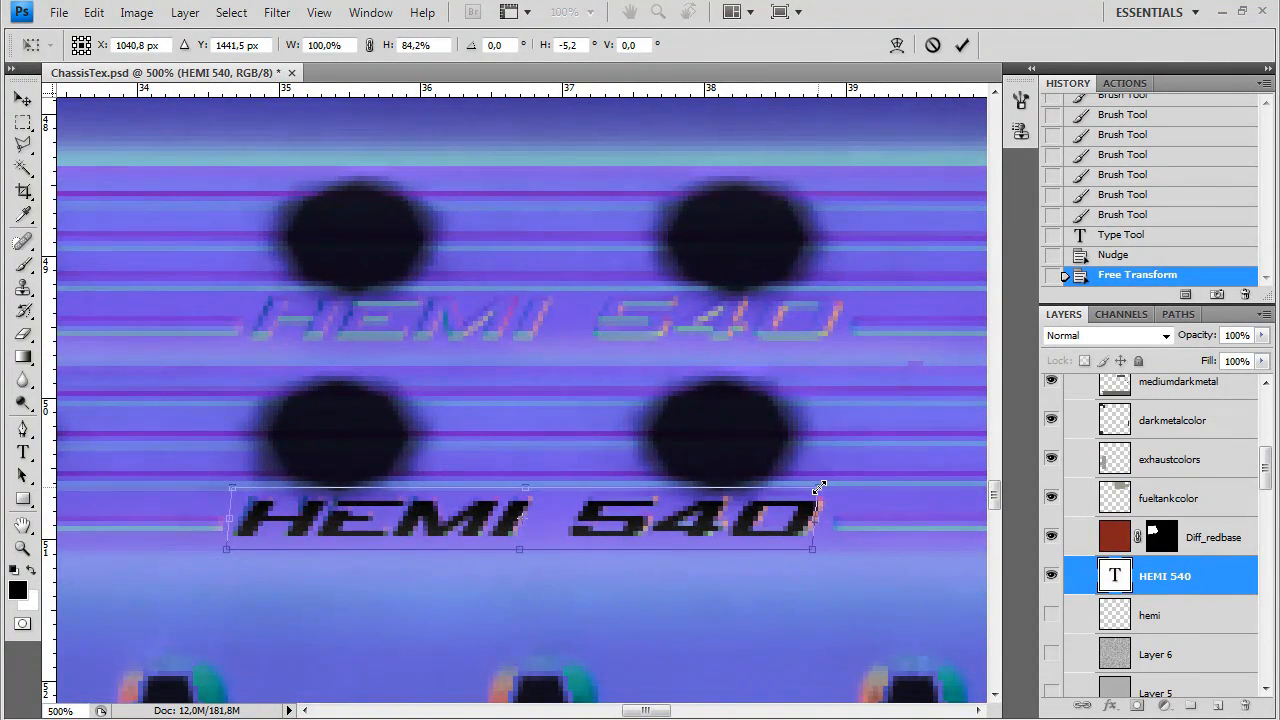
drag(818, 487, 829, 484)
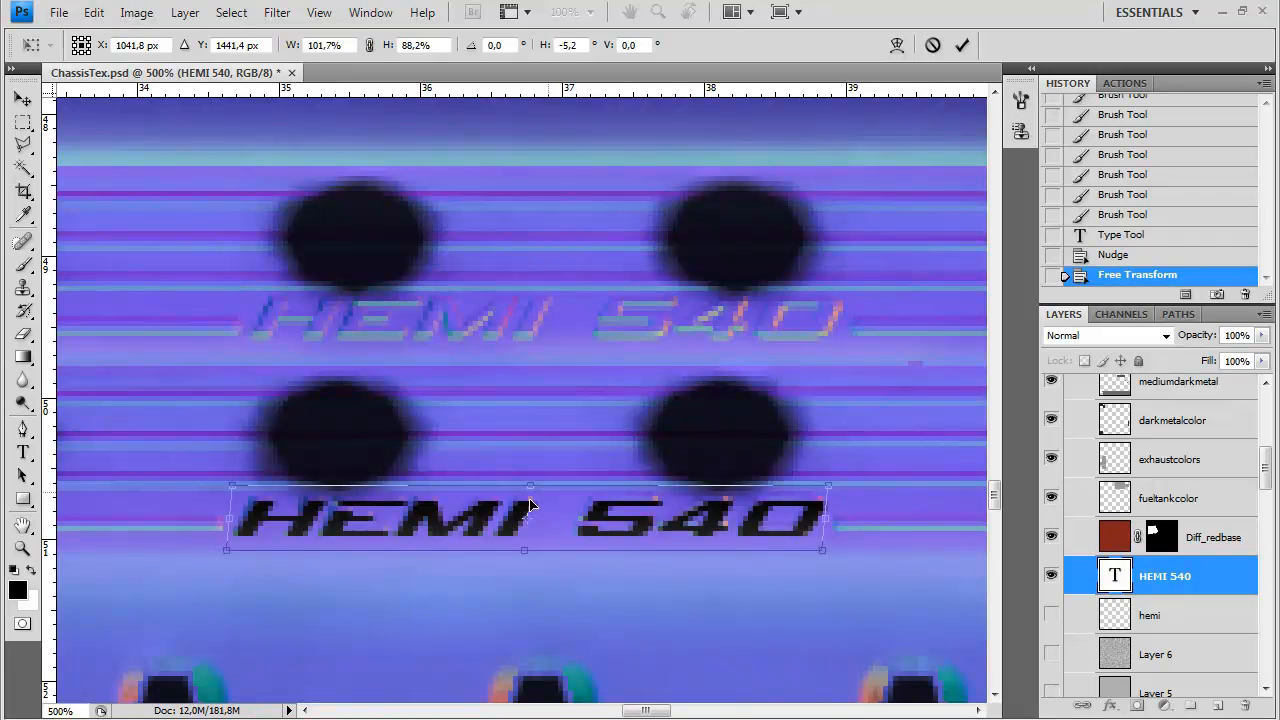
drag(532, 480, 530, 476)
drag(526, 553, 525, 559)
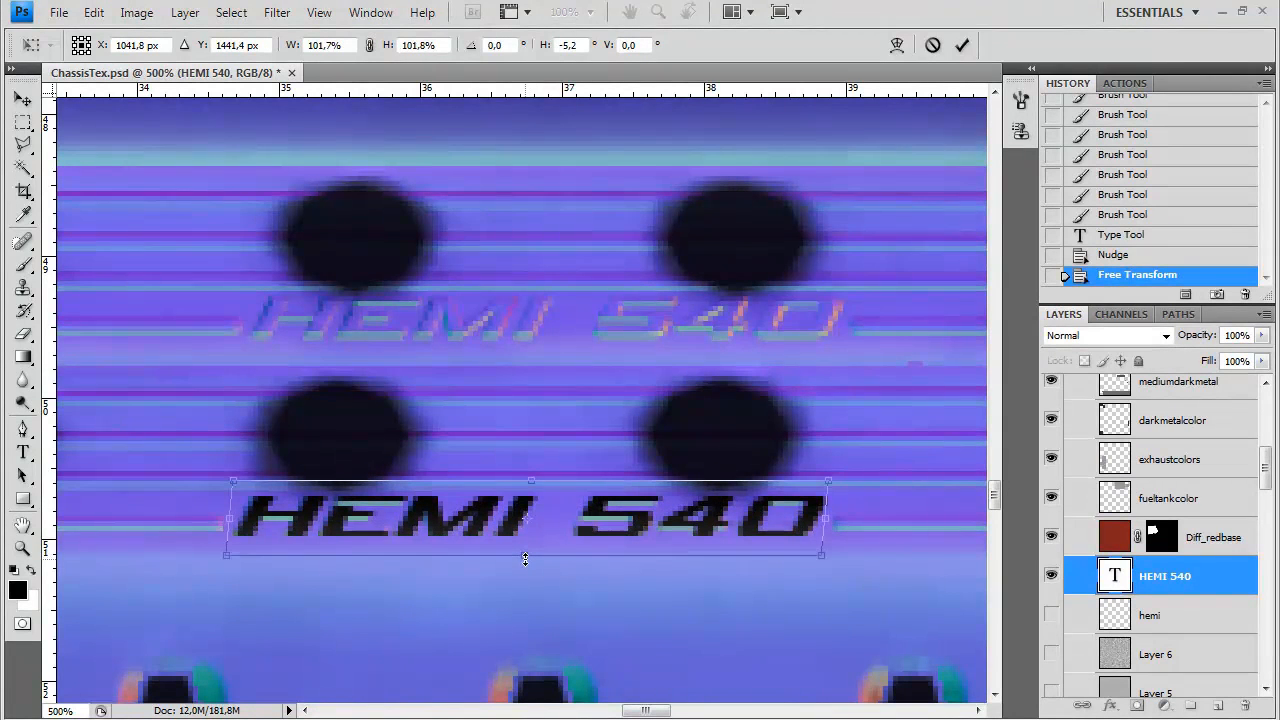
key(Return)
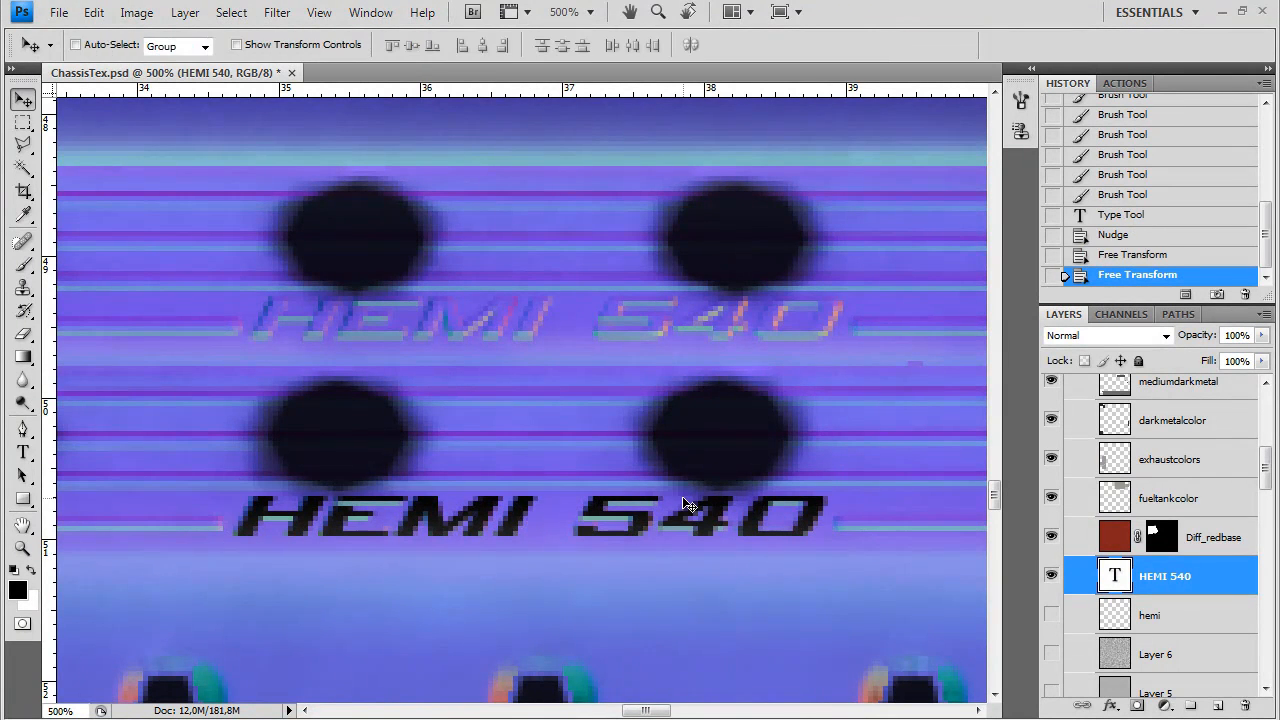
Delete the old hemi layer beneath the HEMI 540 text layer
key(ctrl+minus)
right_click(1150, 617)
click(1140, 242)
click(564, 289)
Duplicate the HEMI 540 text layer and place the copy over the upper embossed lettering
click(1211, 587)
key(ctrl+j)
drag(508, 502, 512, 344)
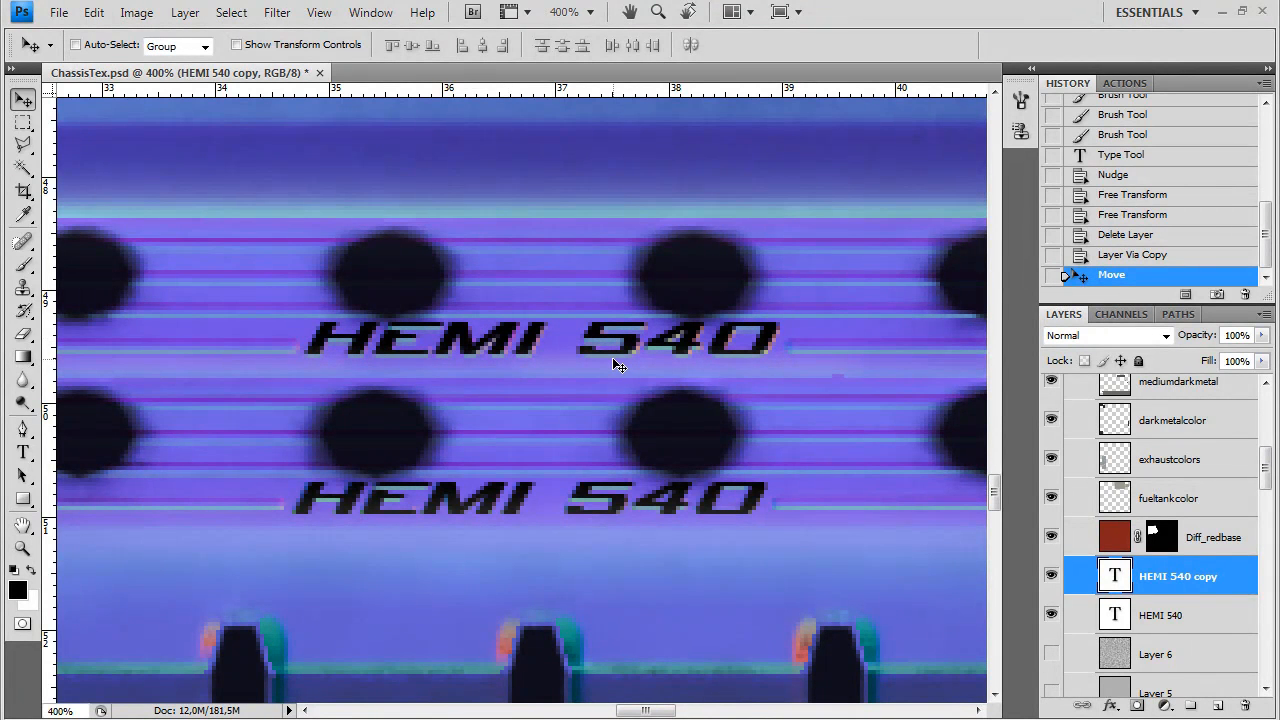
key(ctrl+t)
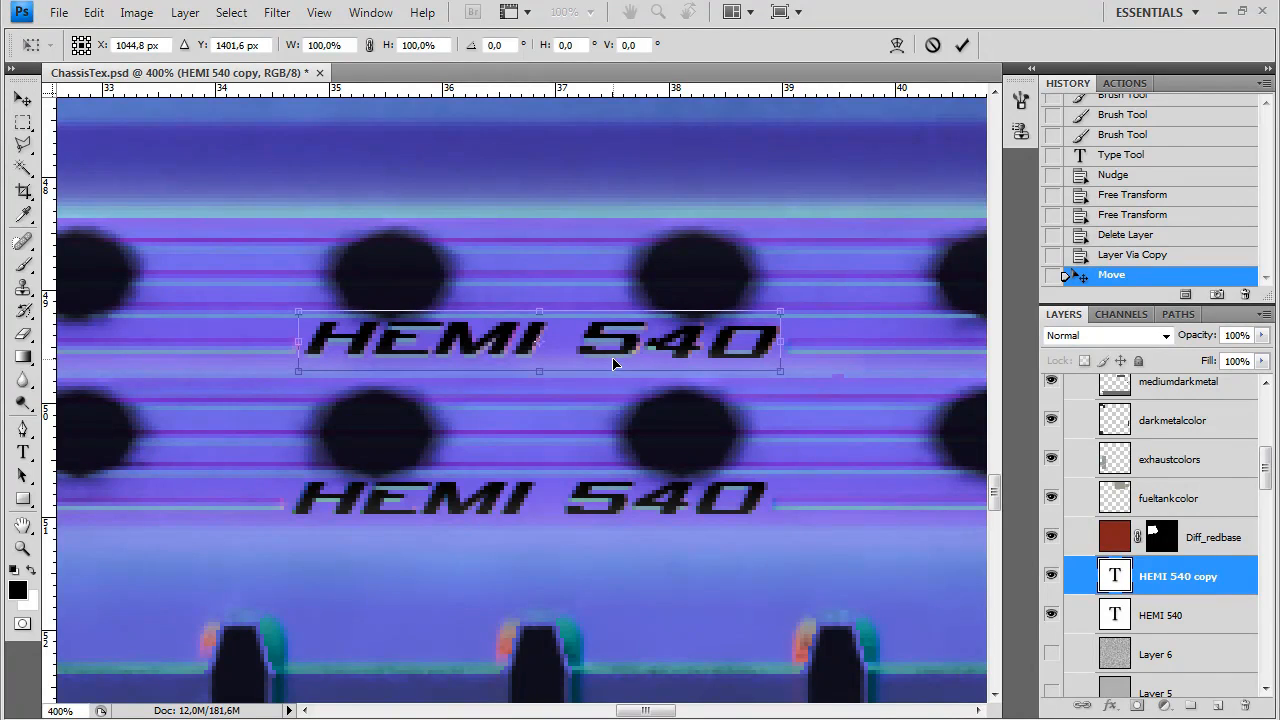
key(Return)
Make Layer 6 and Layer 5 visible again to cover the normal map
key(ctrl+minus)
key(ctrl+minus)
key(ctrl+minus)
key(ctrl+minus)
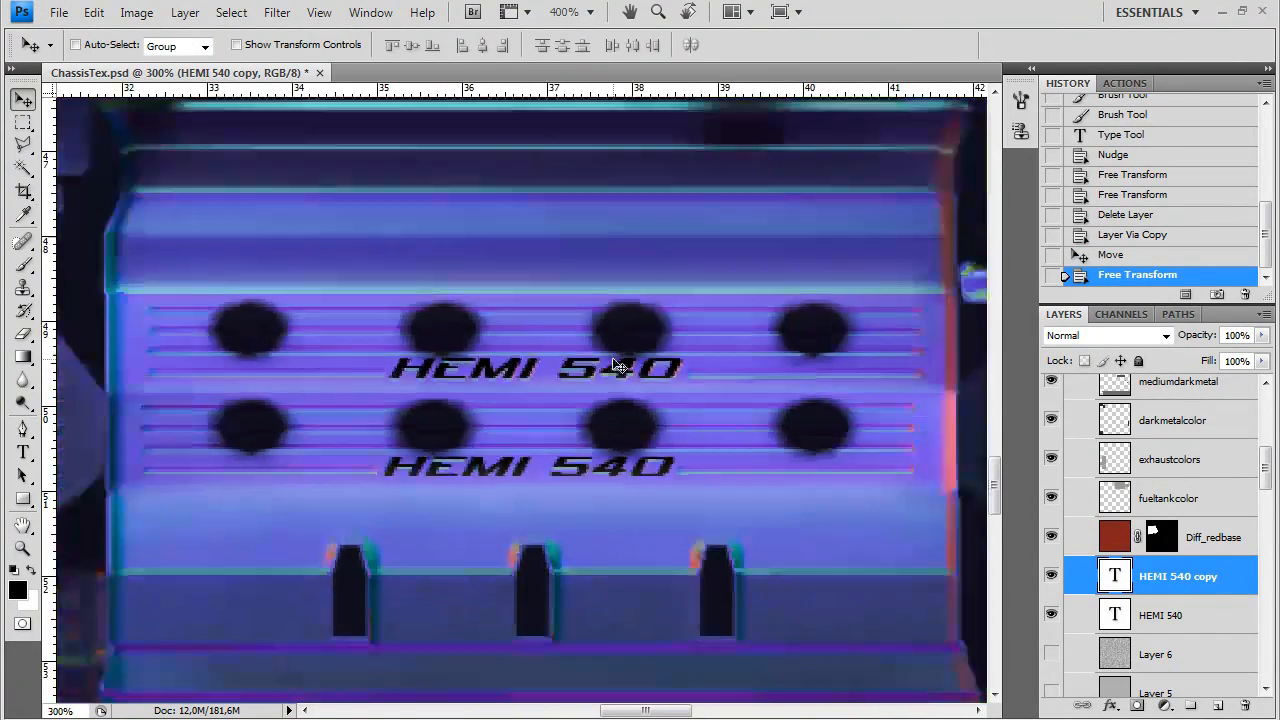
drag(1051, 654, 1051, 690)
key(ctrl+minus)
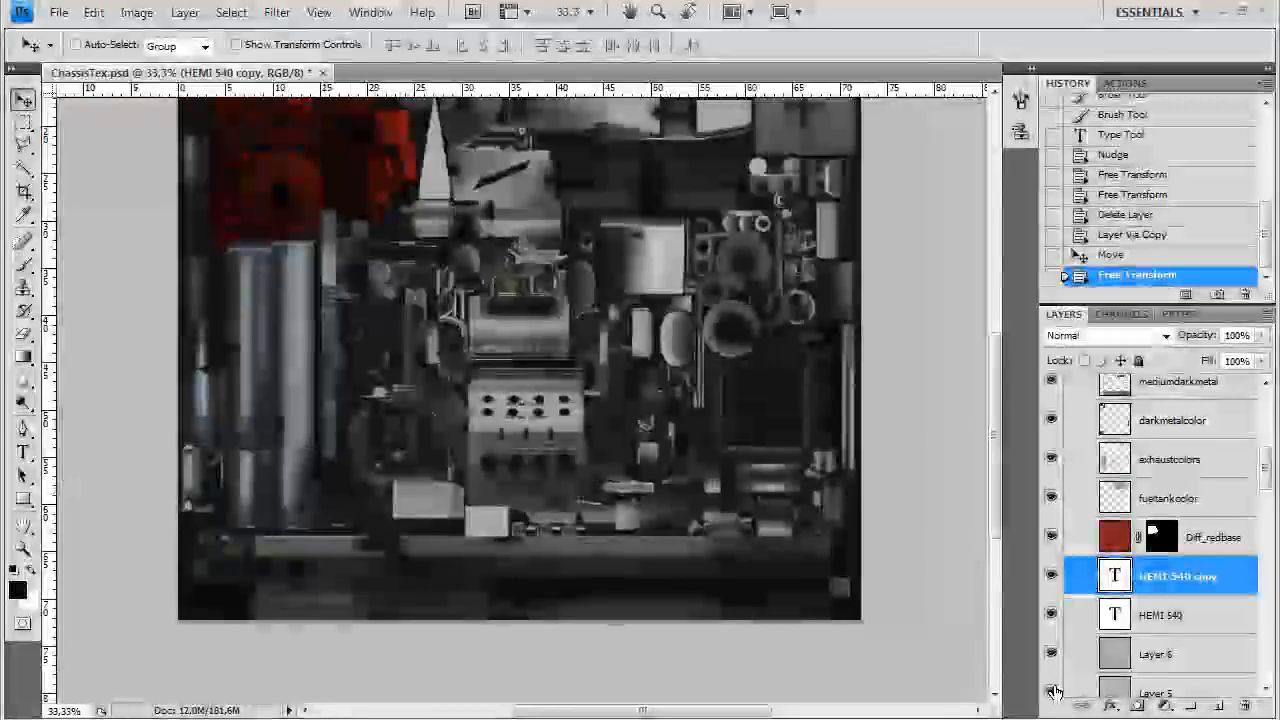
Save the texture as a Targa copy, replacing the existing ChassisDiffuse.tga
key(ctrl+shift+s)
click(622, 465)
click(622, 715)
double_click(566, 200)
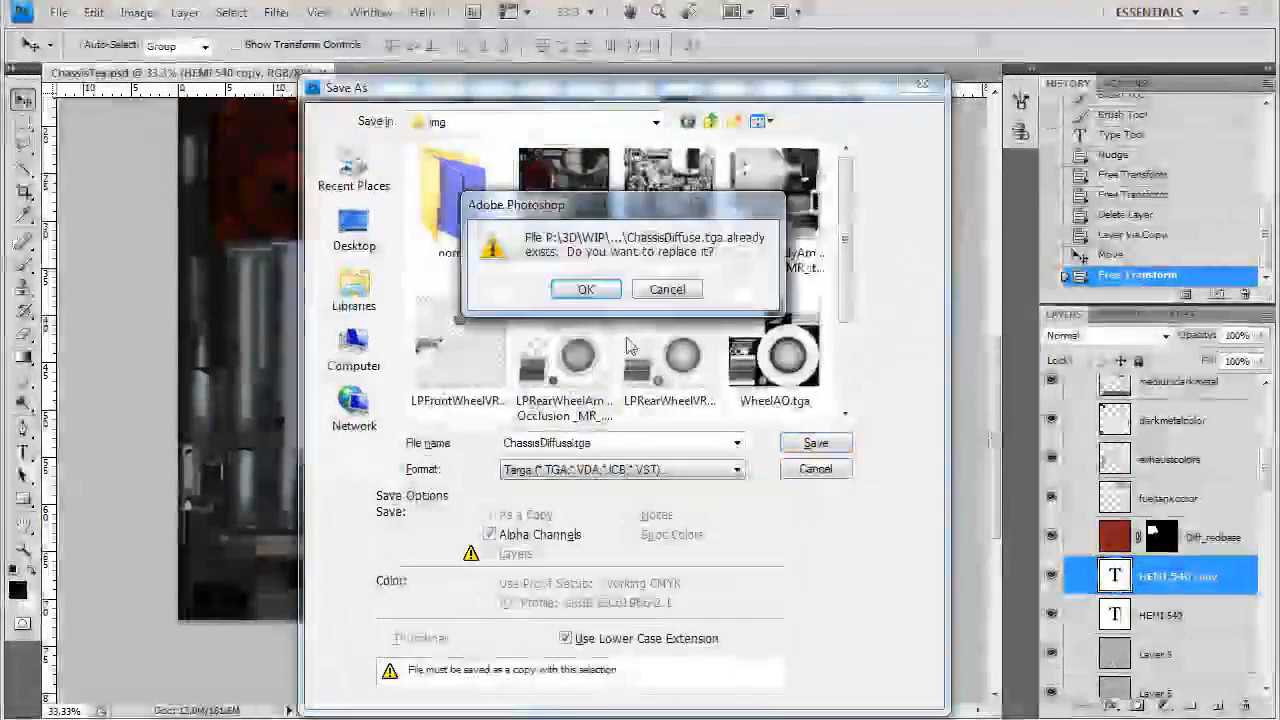
click(584, 289)
click(701, 357)
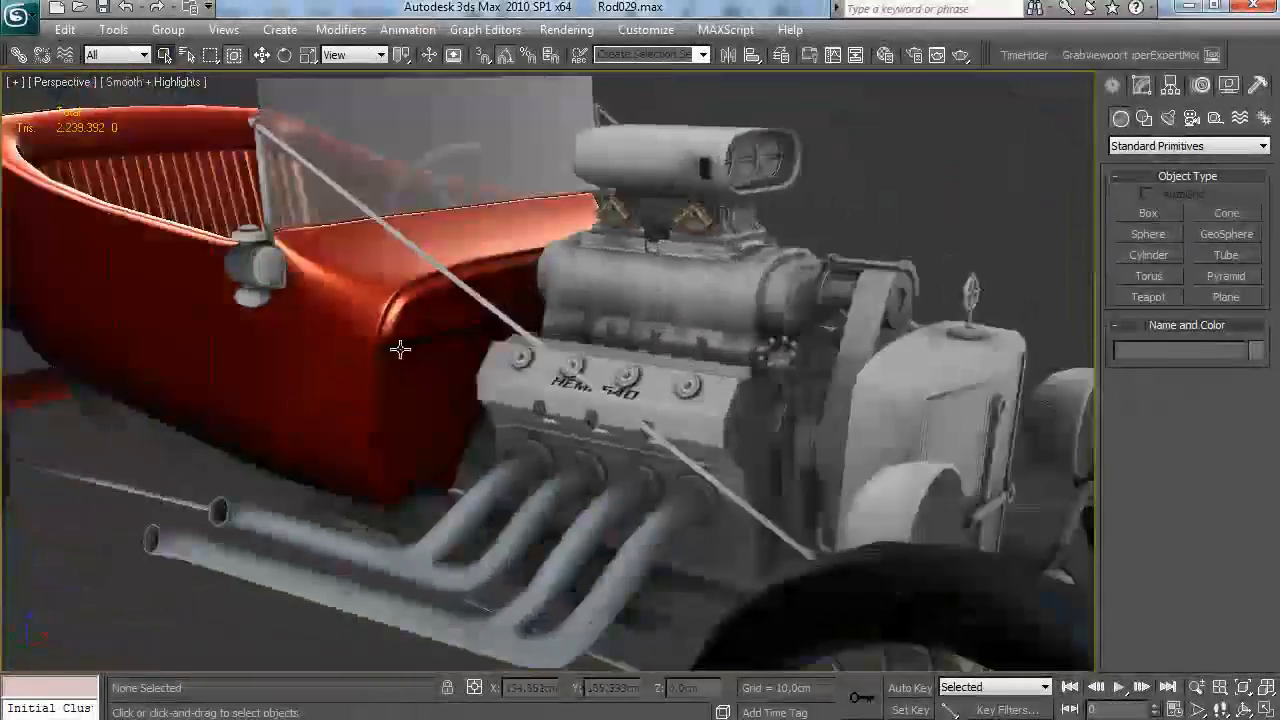
In 3ds Max, inspect the HEMI 540 lettering on both sides of the hot rod's engine
drag(400, 349, 643, 394)
scroll(548, 348, down, 3)
scroll(660, 363, up, 3)
scroll(660, 363, down, 4)
scroll(580, 414, up, 4)
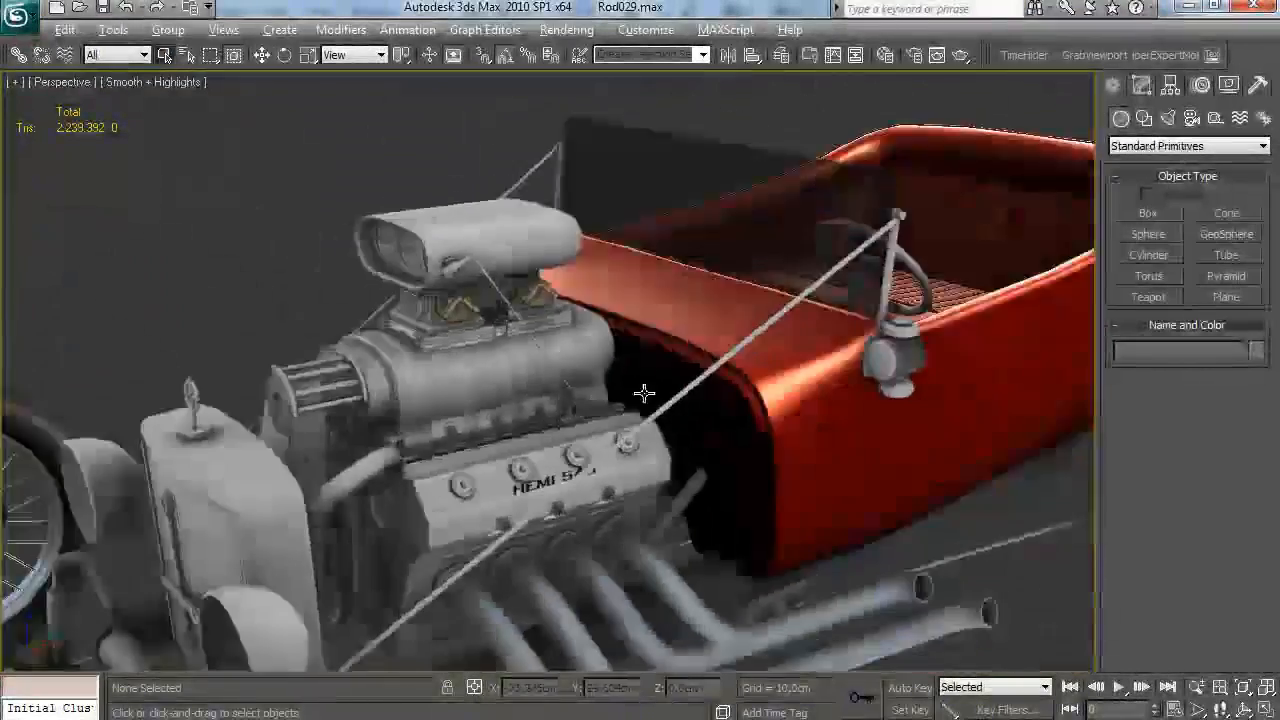
scroll(643, 394, down, 3)
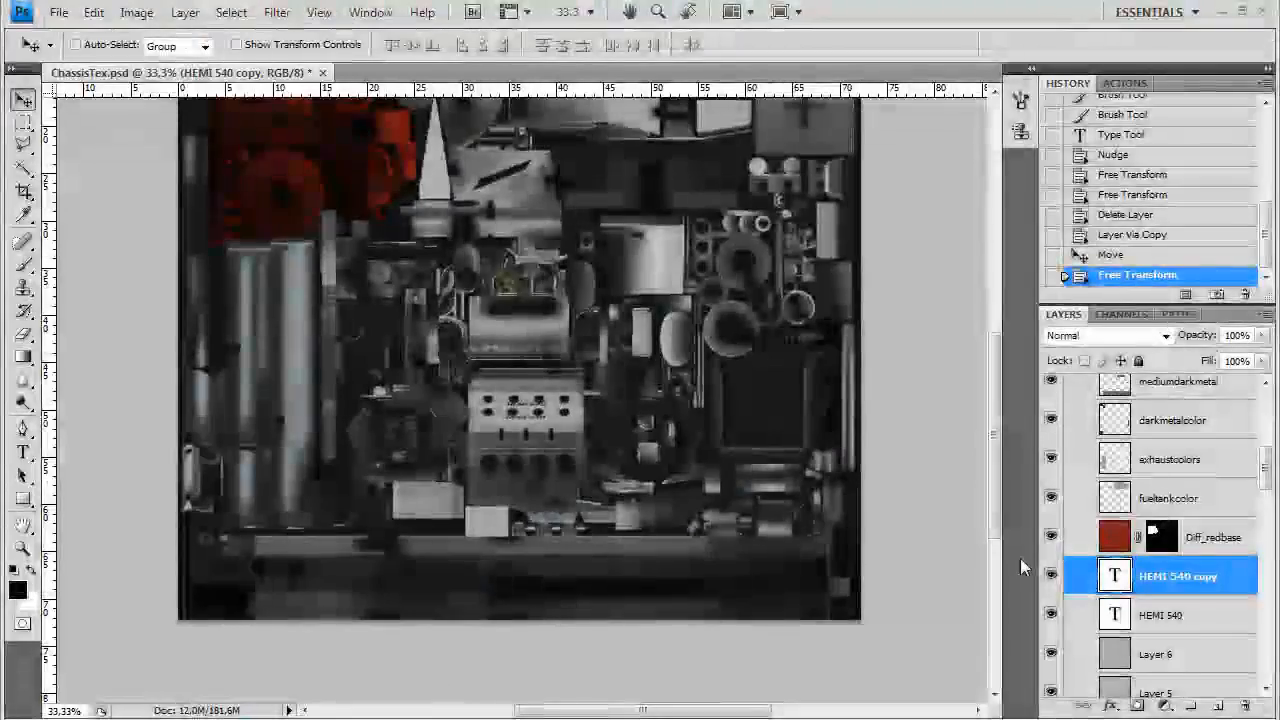
Back in Photoshop, hide Layer 6 and Layer 5 to reveal the engine cover's normal map, and select the mediumdarkmetal layer
key(ctrl+plus)
key(ctrl+plus)
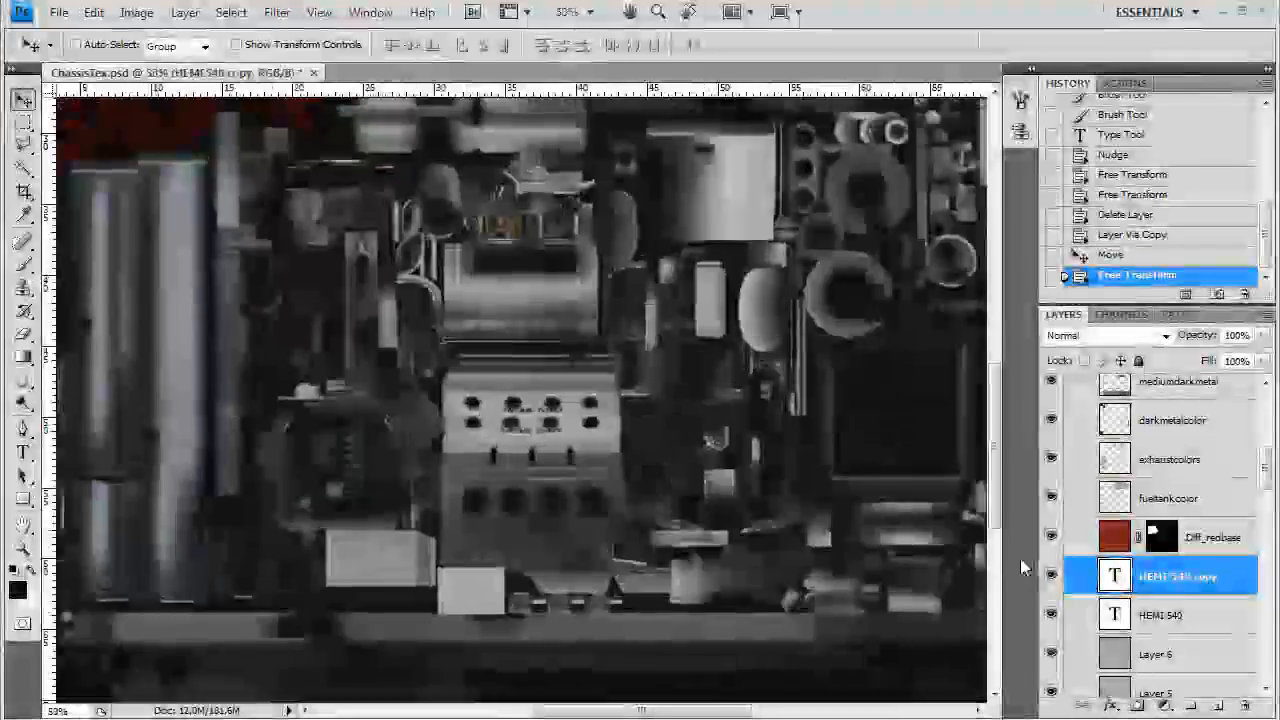
click(1054, 654)
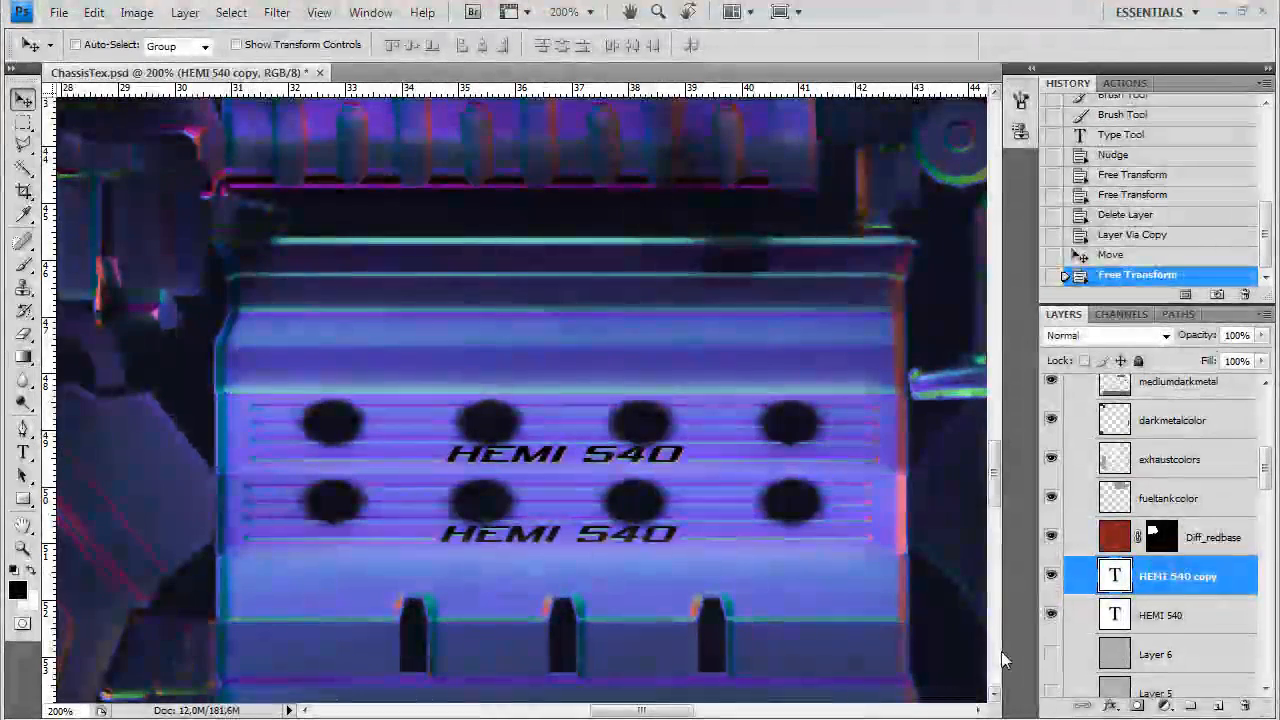
scroll(1150, 600, up, 2)
ctrl+click(694, 467)
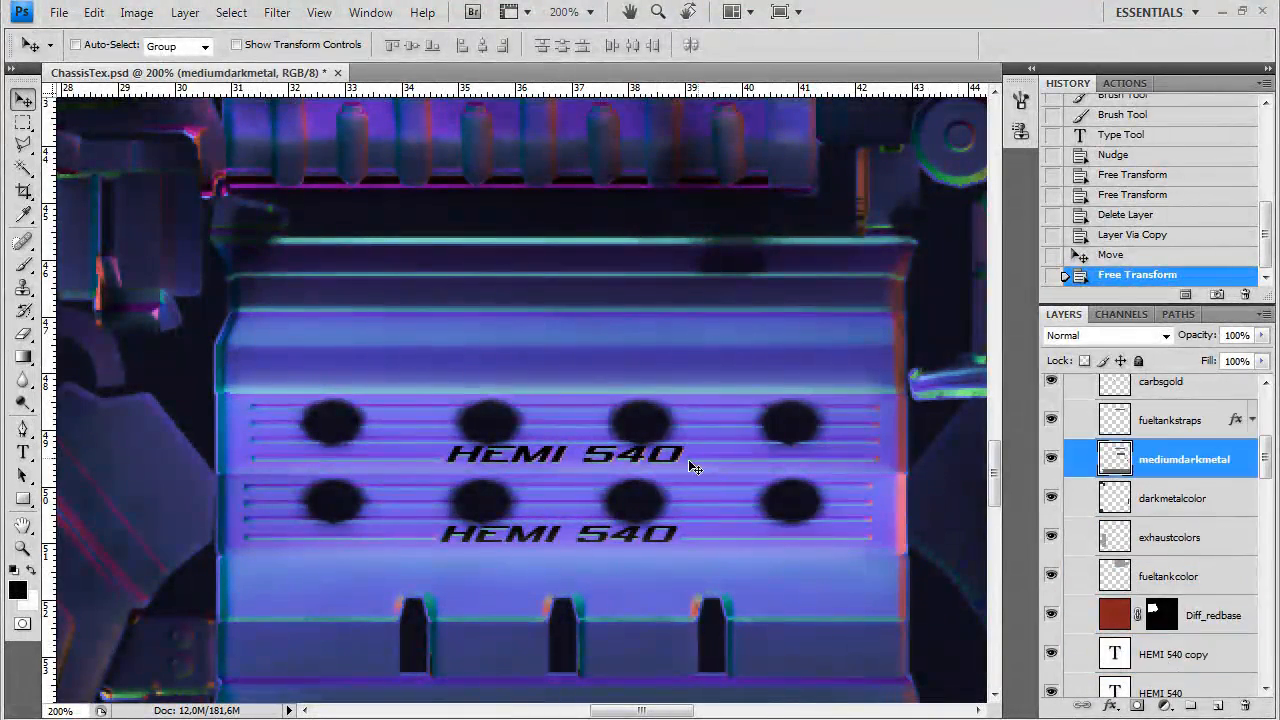
Hide Layer 4 and Layer 4 copy to expose the flat base colors
click(18, 591)
click(1040, 280)
scroll(1085, 445, up, 3)
click(1051, 451)
click(1050, 415)
drag(817, 326, 669, 471)
drag(730, 200, 809, 626)
Sample the dark grey metal color as the foreground color and show Layer 4 and Layer 4 copy again
click(18, 591)
click(230, 348)
click(1088, 256)
drag(361, 663, 590, 140)
drag(337, 637, 630, 80)
drag(305, 686, 429, 494)
click(1051, 414)
click(1053, 450)
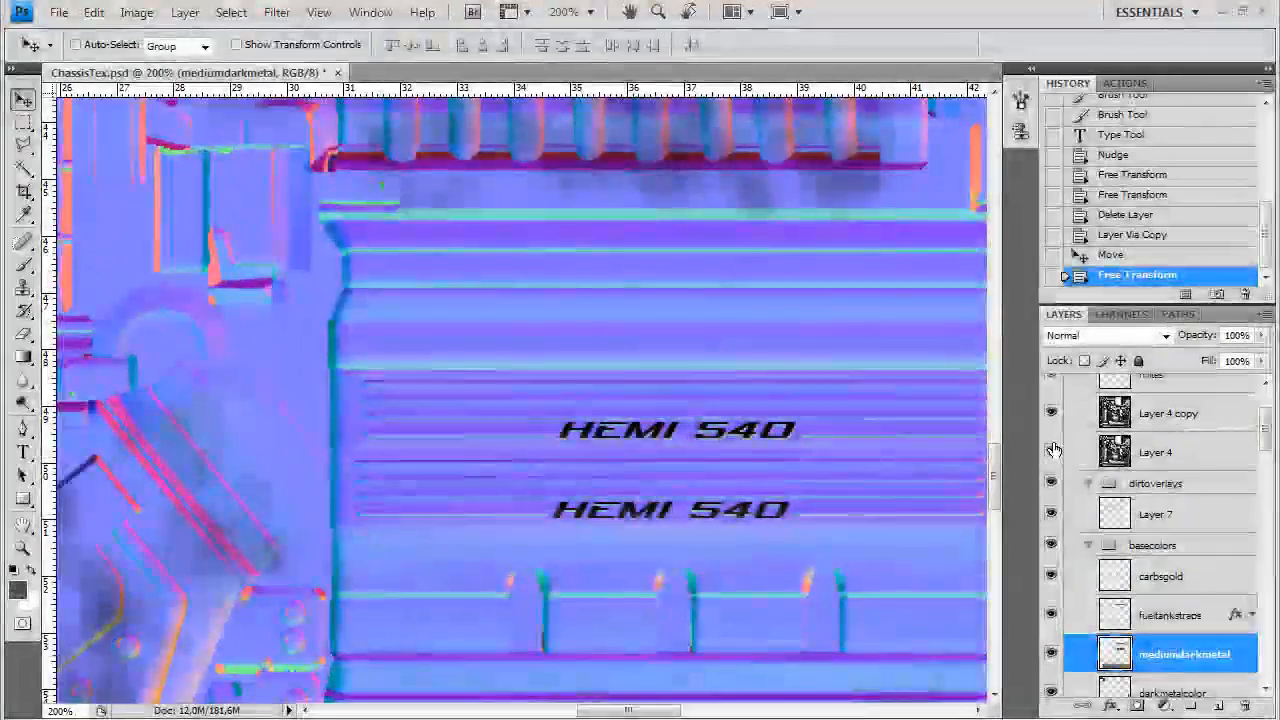
Paint straight dark grey lines along the engine cover's horizontal grooves in both lettered rows with a 3 px brush
key(b)
click(137, 45)
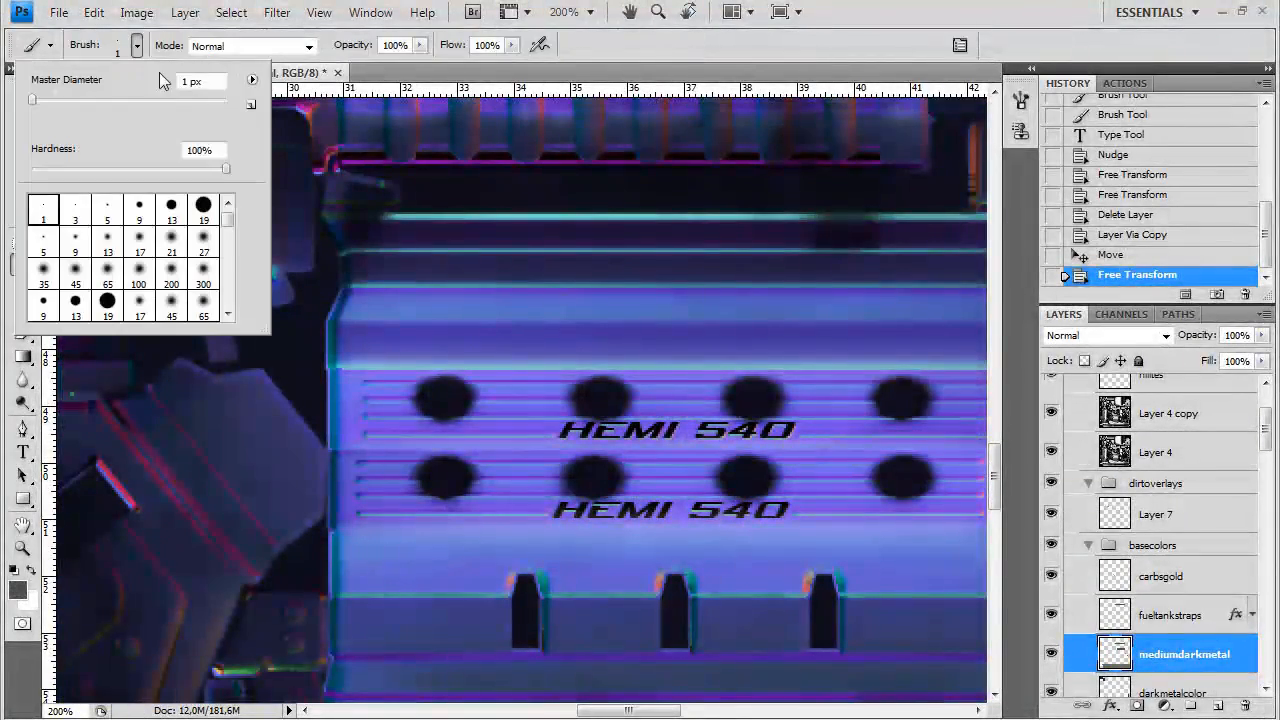
key(bracketright)
mouse_move(640, 363)
mouse_down()
mouse_move(440, 363)
mouse_move(440, 335)
mouse_up()
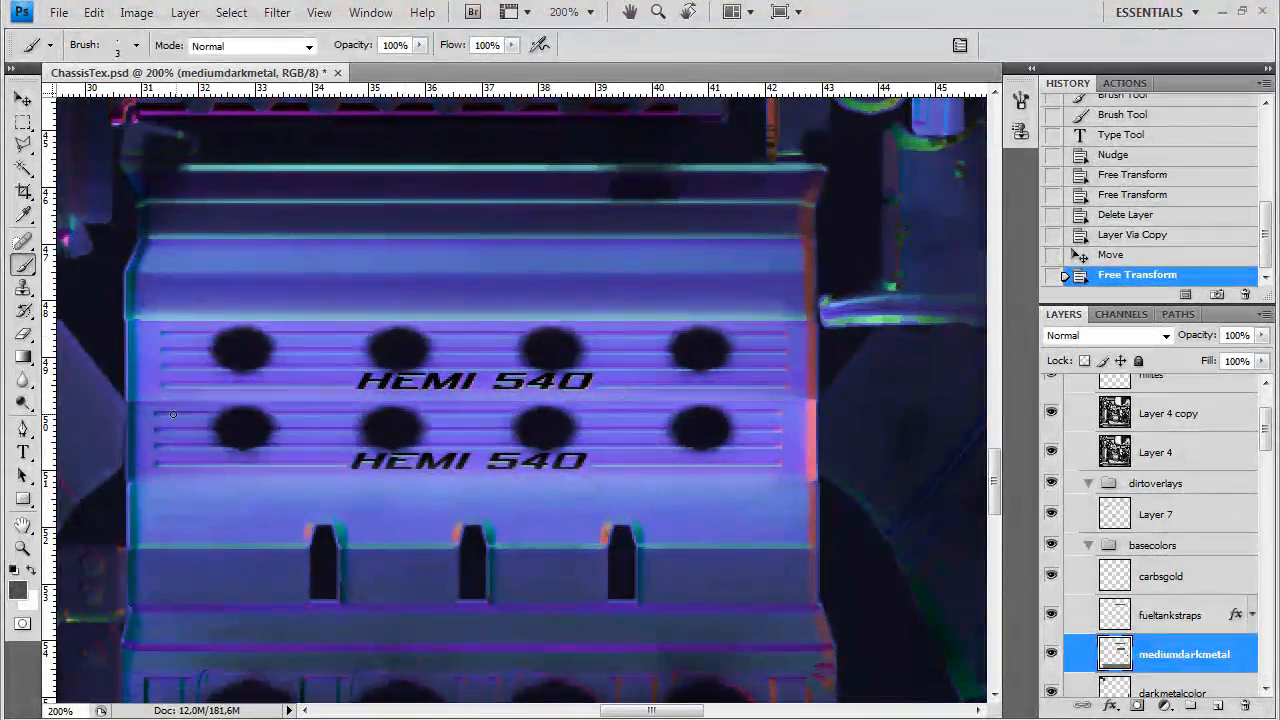
drag(315, 409, 780, 411)
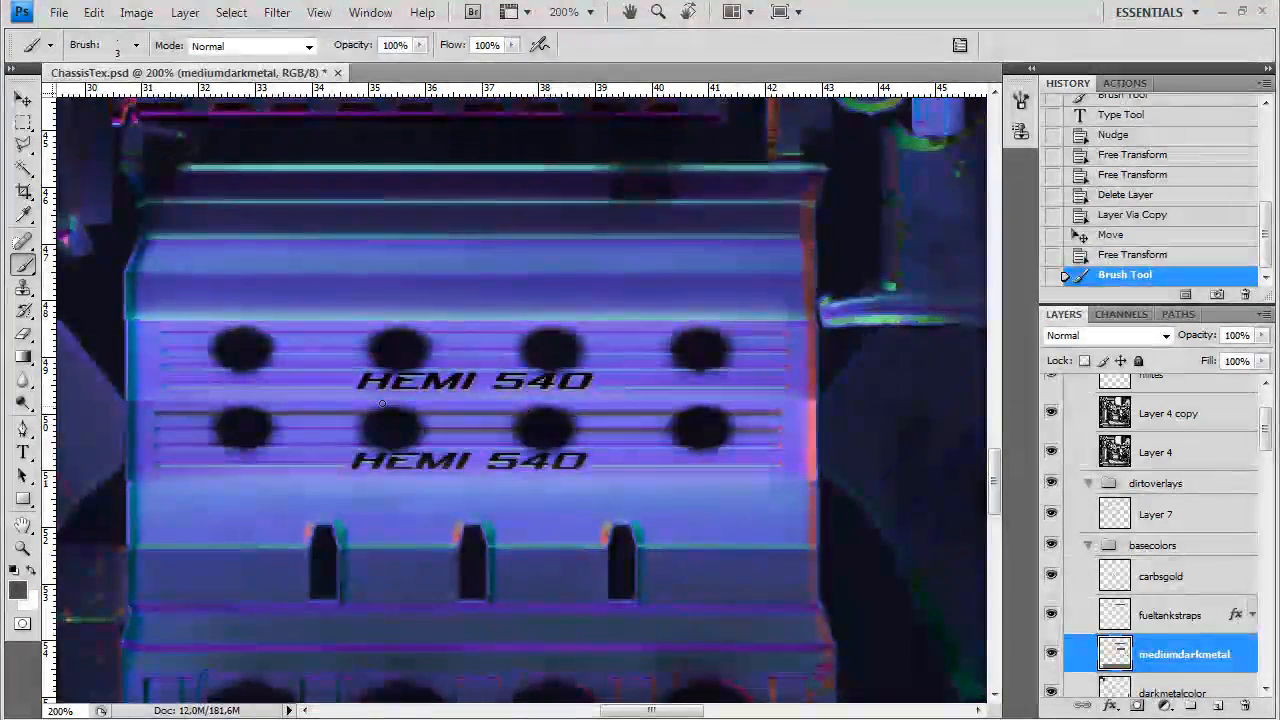
click(152, 425)
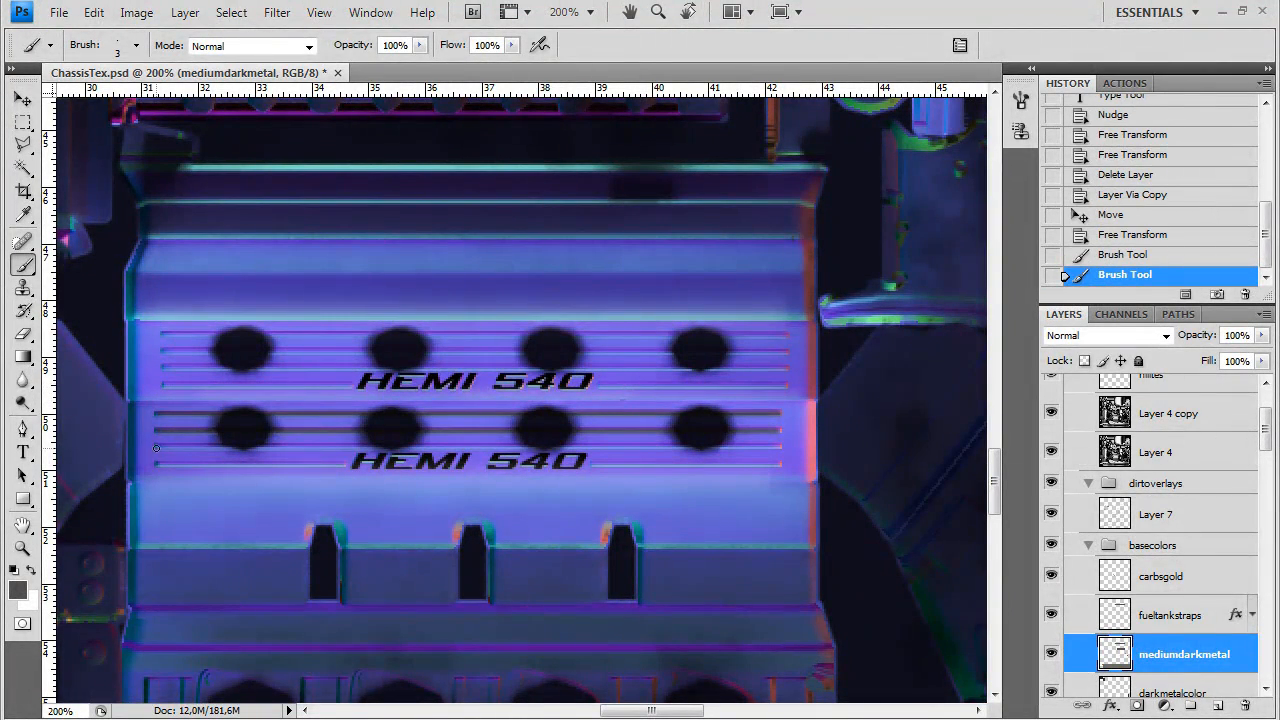
mouse_move(233, 432)
mouse_down()
mouse_move(631, 429)
mouse_move(767, 405)
mouse_up()
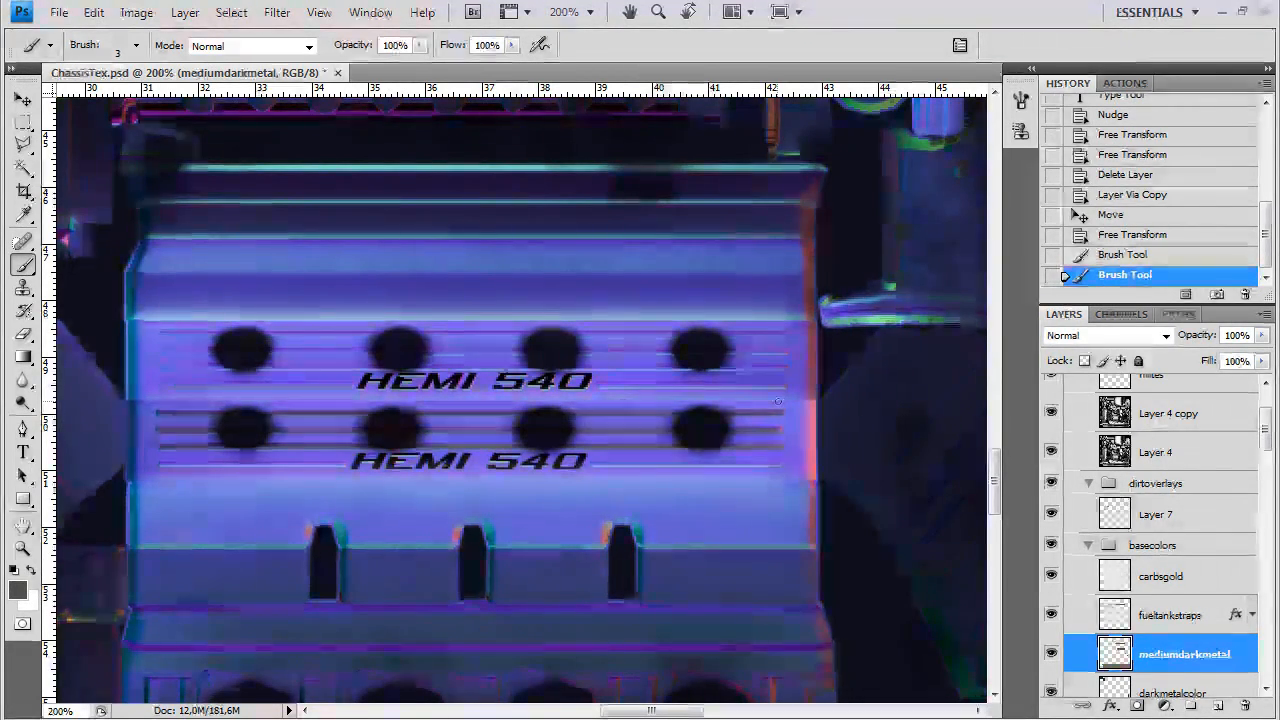
click(591, 445)
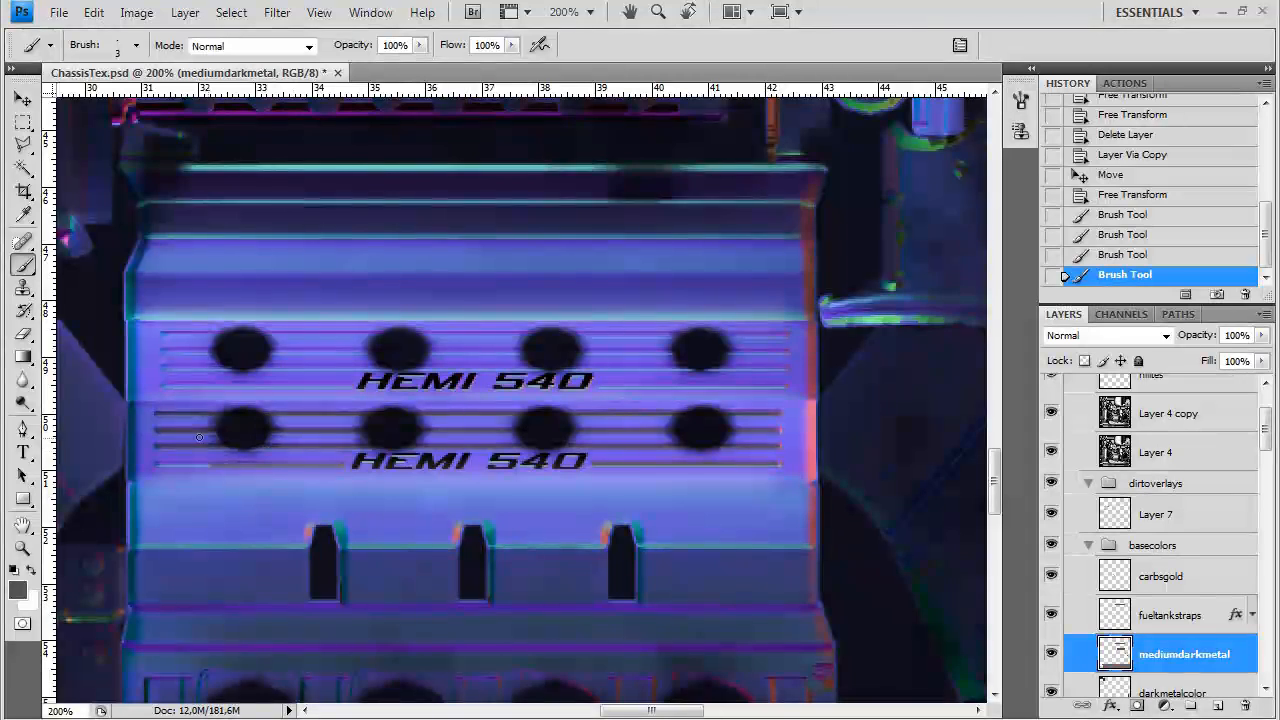
click(155, 432)
drag(165, 384, 353, 384)
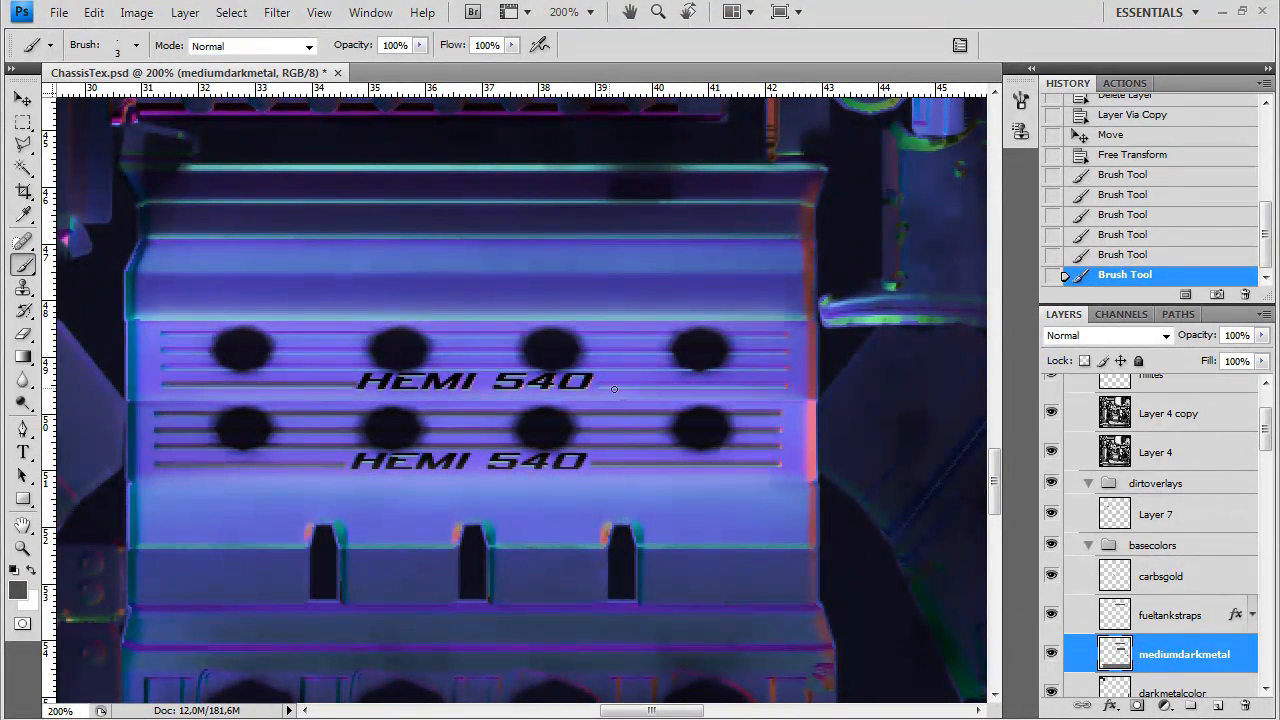
click(782, 360)
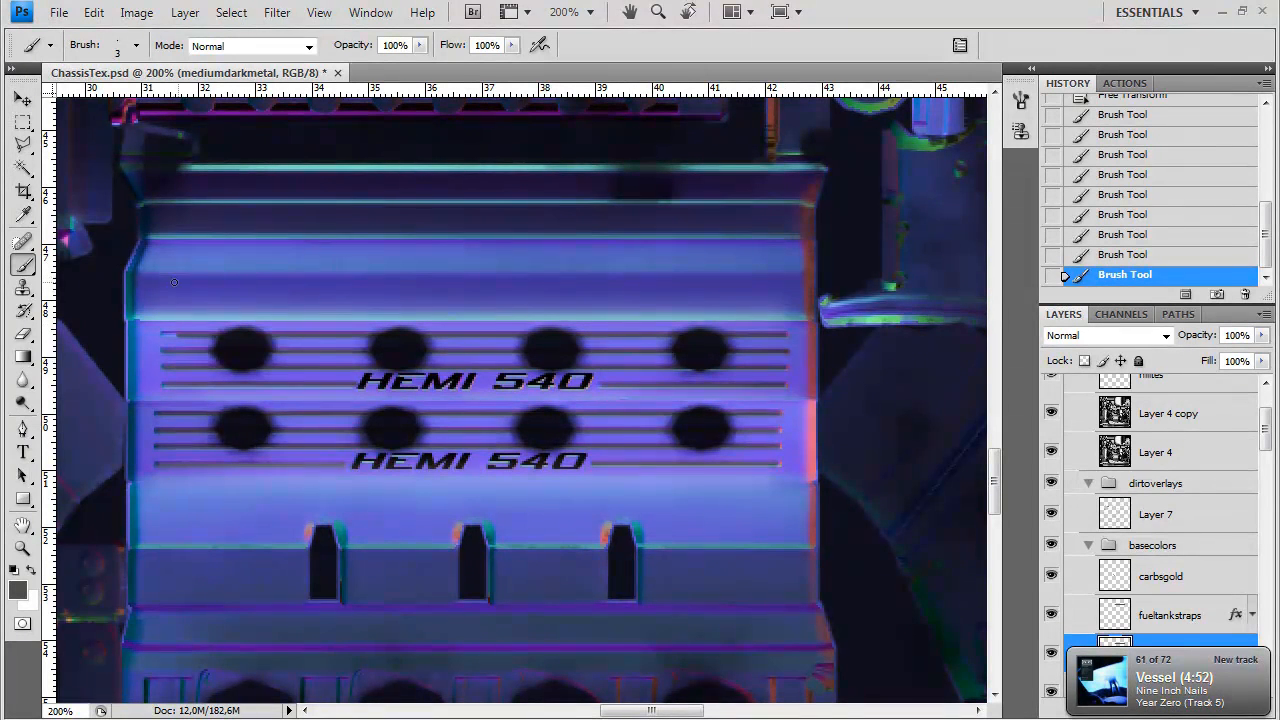
Turn Layer 6 and Layer 5 back on to show the full diffuse texture with the painted grooves
drag(1264, 440, 1264, 488)
drag(1053, 635, 1056, 594)
key(ctrl+minus)
key(ctrl+minus)
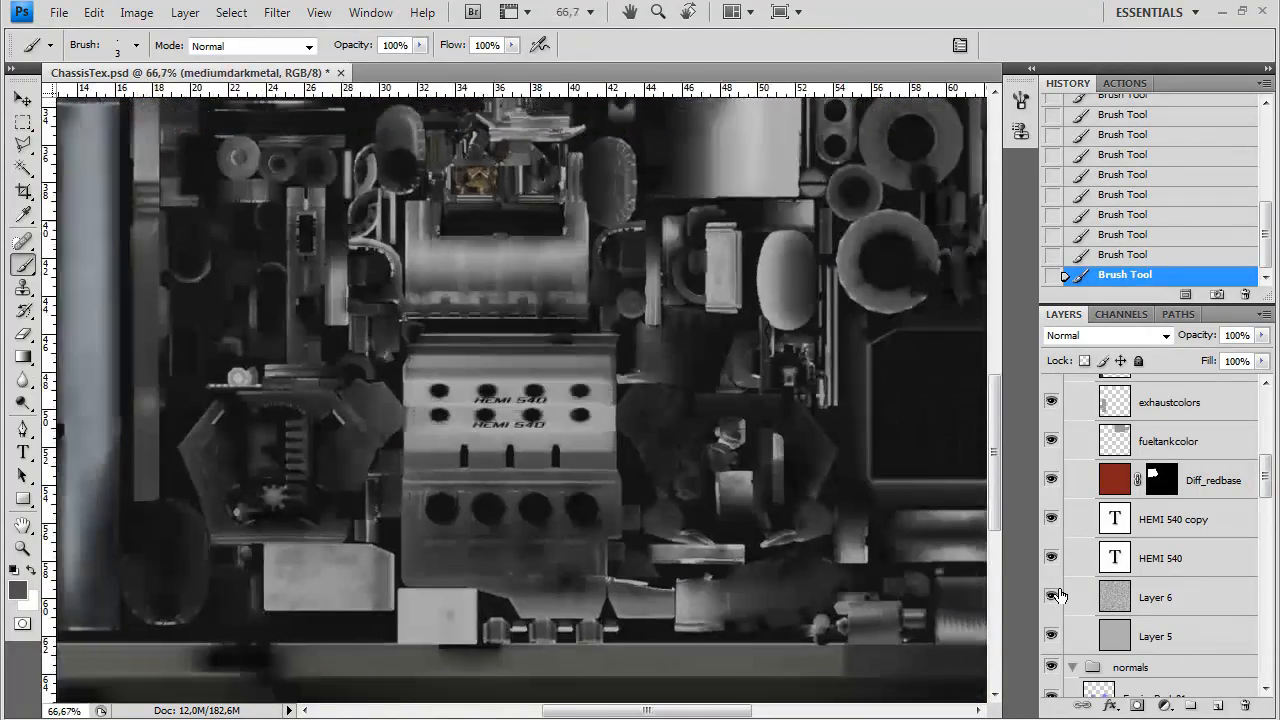
key(ctrl+minus)
key(ctrl+minus)
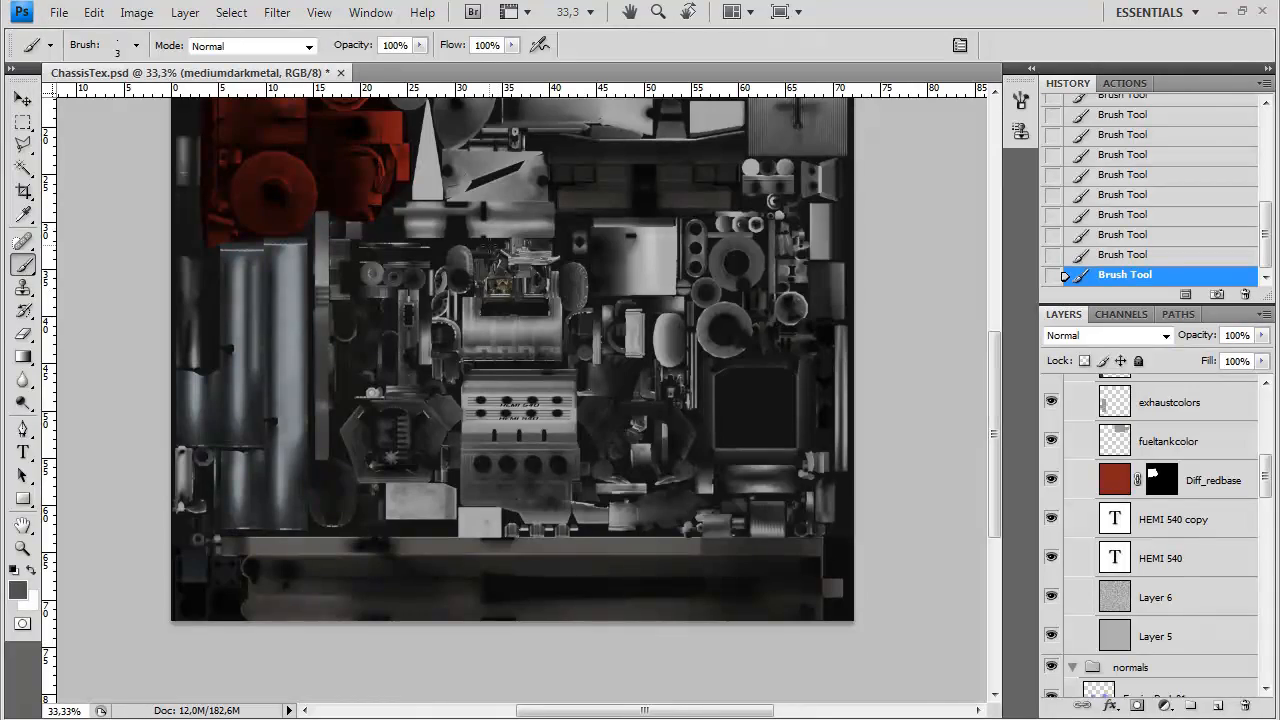
Add an Outer Glow effect to the mediumdarkmetal layer
scroll(1228, 412, up, 3)
double_click(1225, 429)
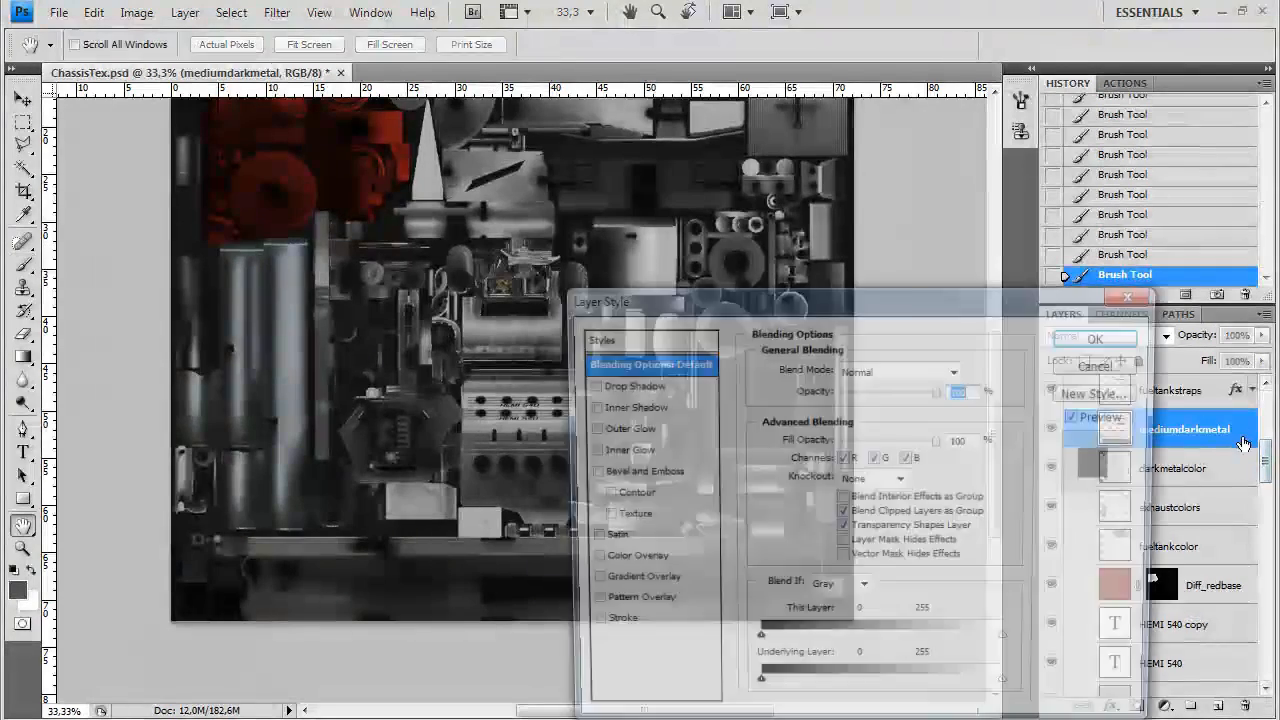
click(634, 430)
key(ctrl+plus)
key(ctrl+plus)
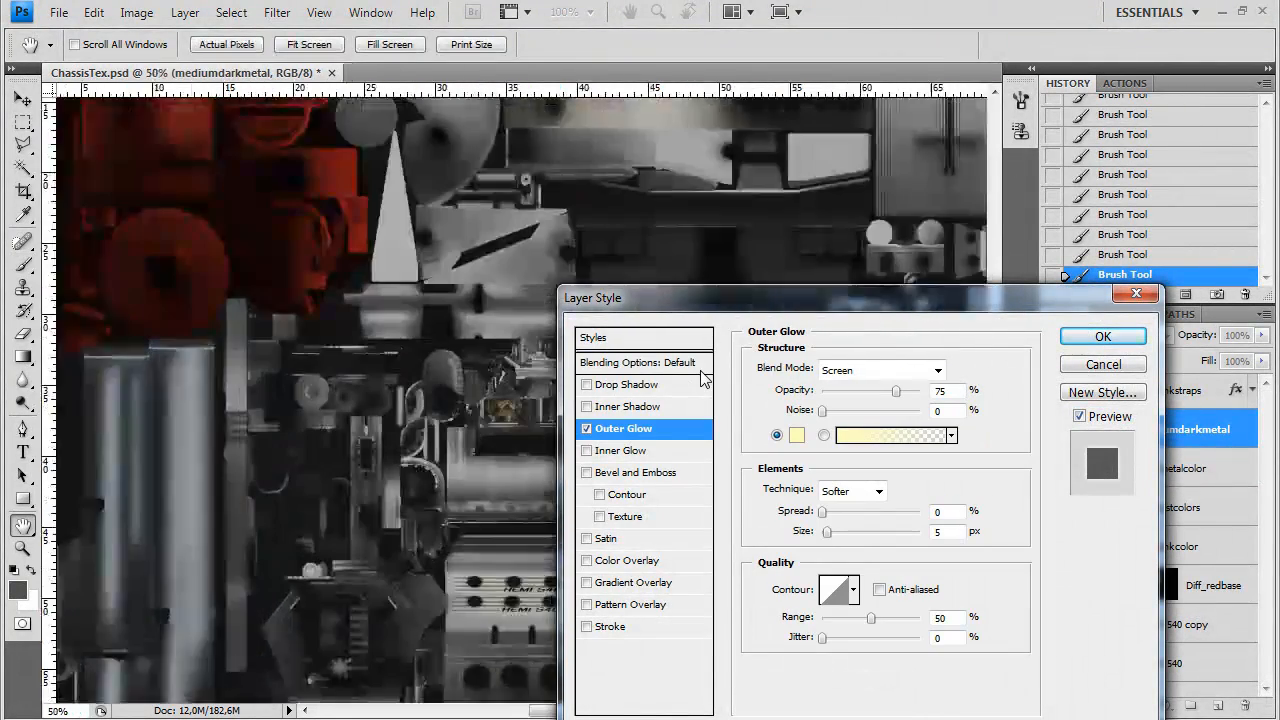
key(Return)
key(b)
drag(558, 493, 503, 363)
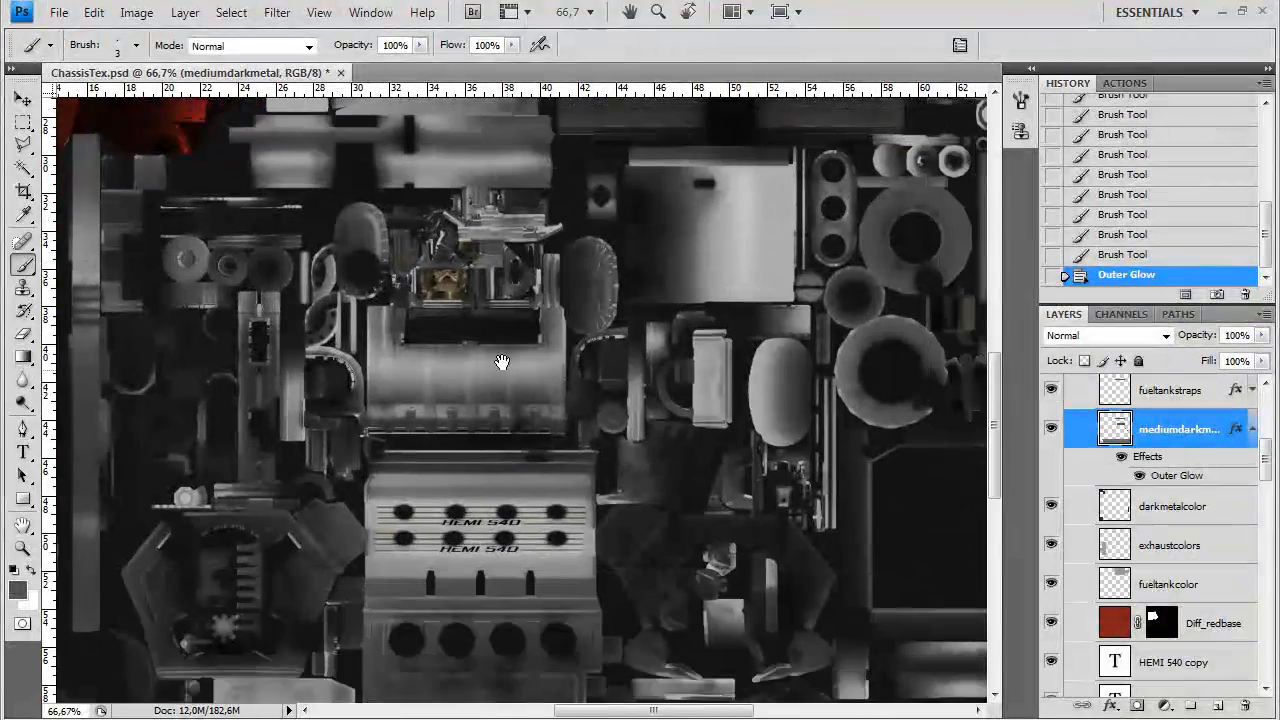
Change the mediumdarkmetal layer's Outer Glow to Multiply blending with a black color
key(ctrl+plus)
drag(515, 450, 505, 363)
double_click(1176, 476)
click(900, 370)
click(850, 69)
click(795, 434)
click(661, 420)
click(1040, 253)
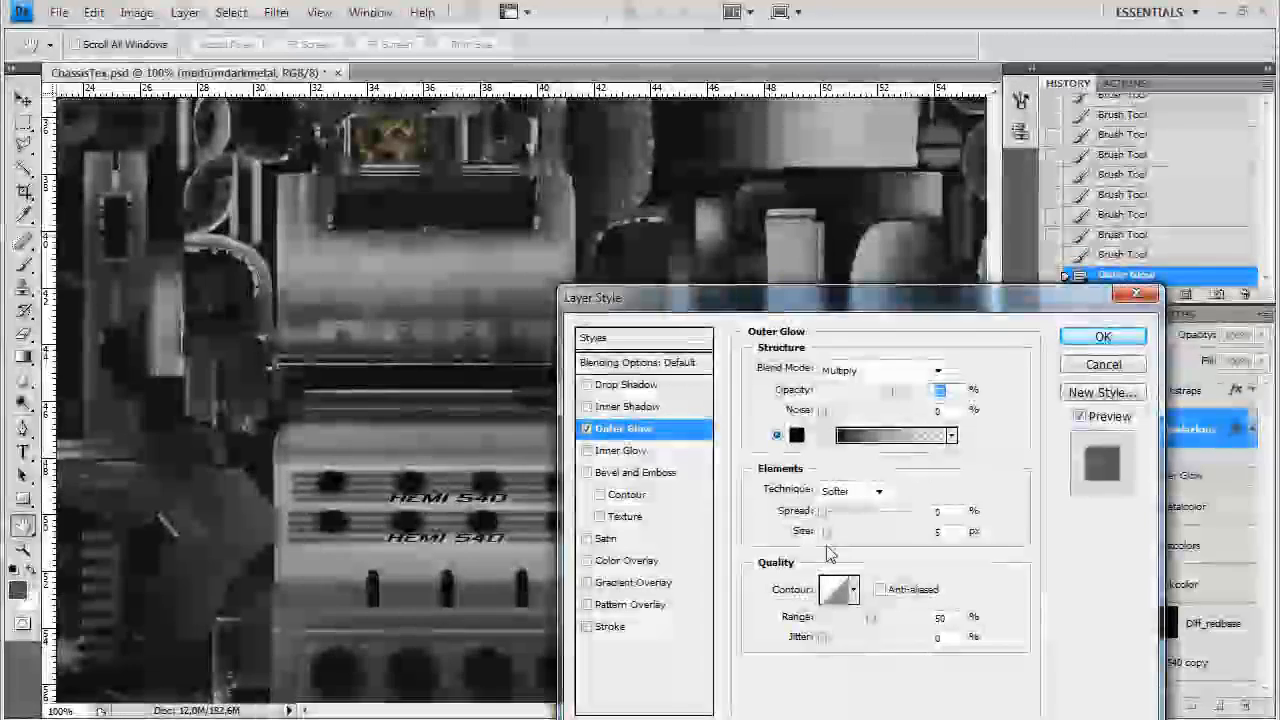
Lower the Outer Glow's opacity to 62%, reduce its size and apply the effect
drag(896, 390, 875, 400)
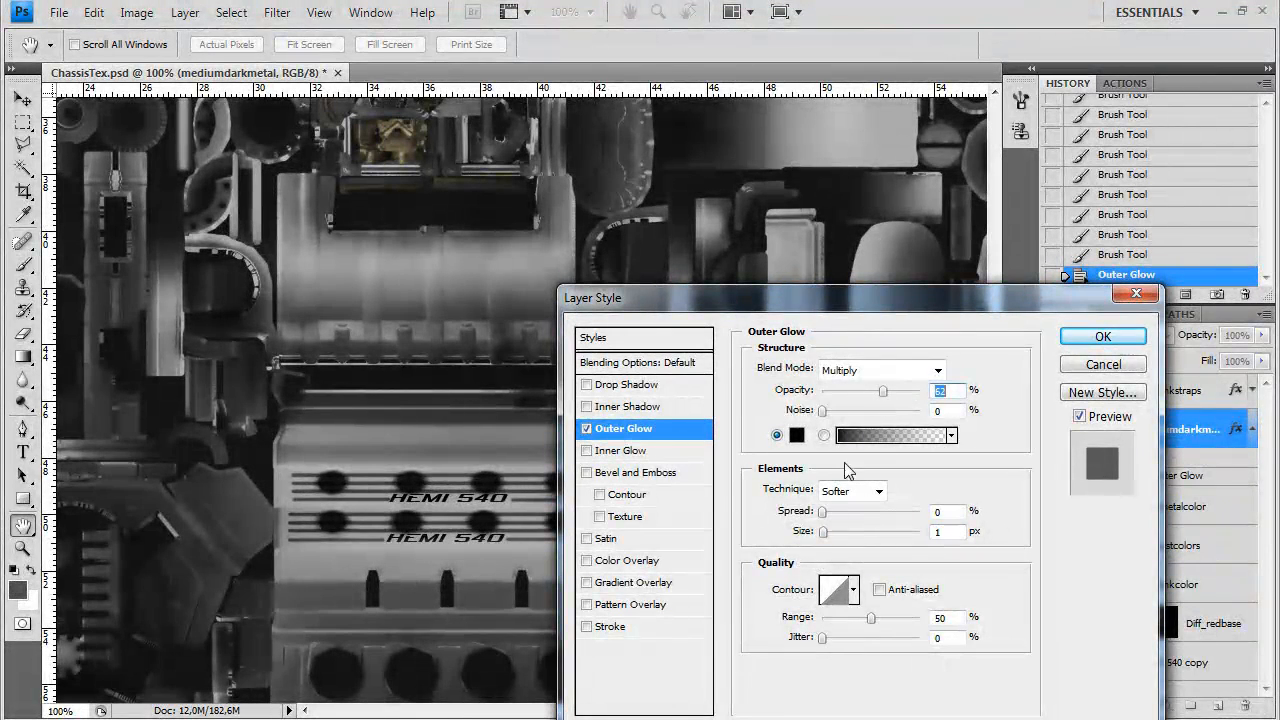
click(826, 531)
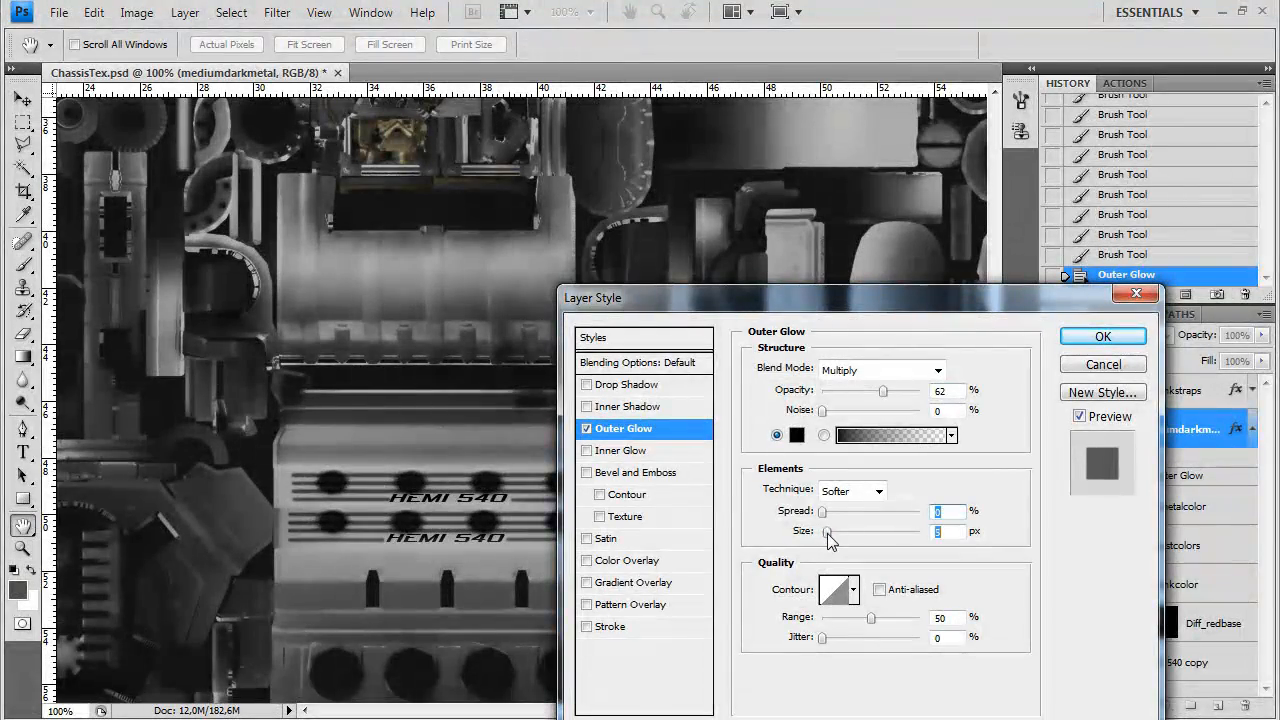
key(Return)
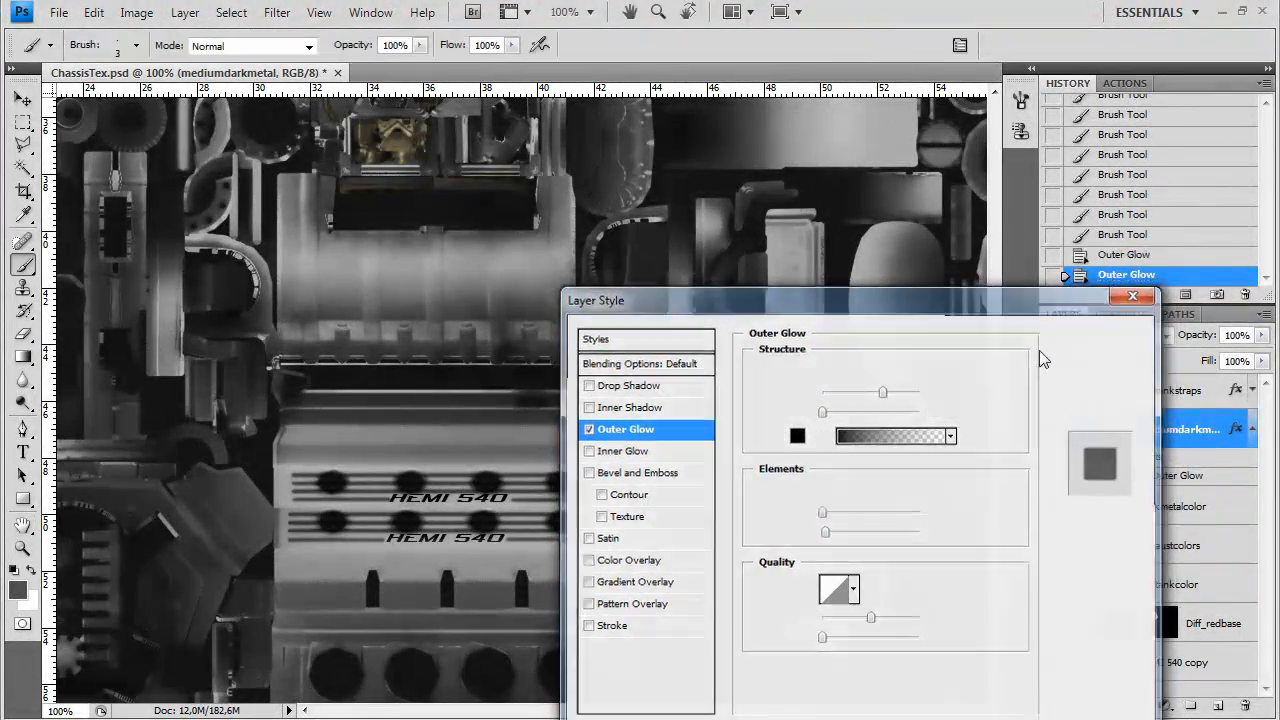
Export the diffuse map as ChassisDiffuse.tga, replacing the existing file, at 24 bits/pixel with RLE compression
key(ctrl+minus)
key(ctrl+minus)
key(ctrl+minus)
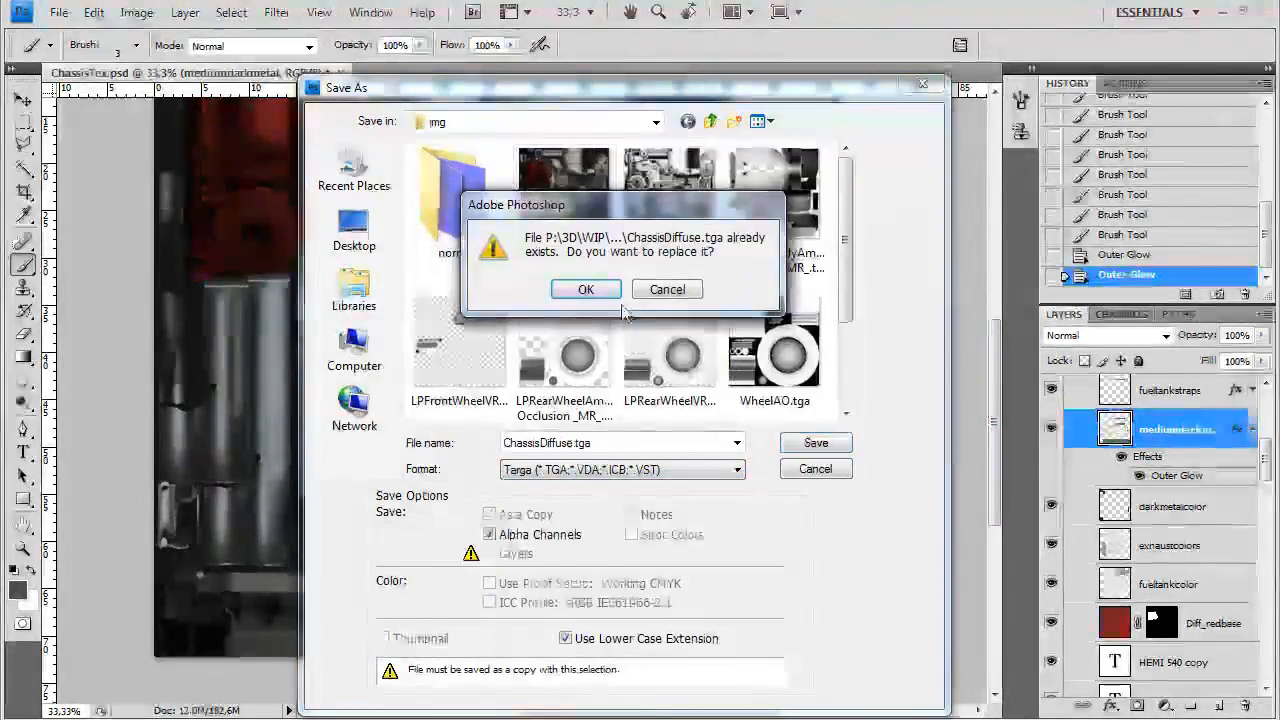
key(Return)
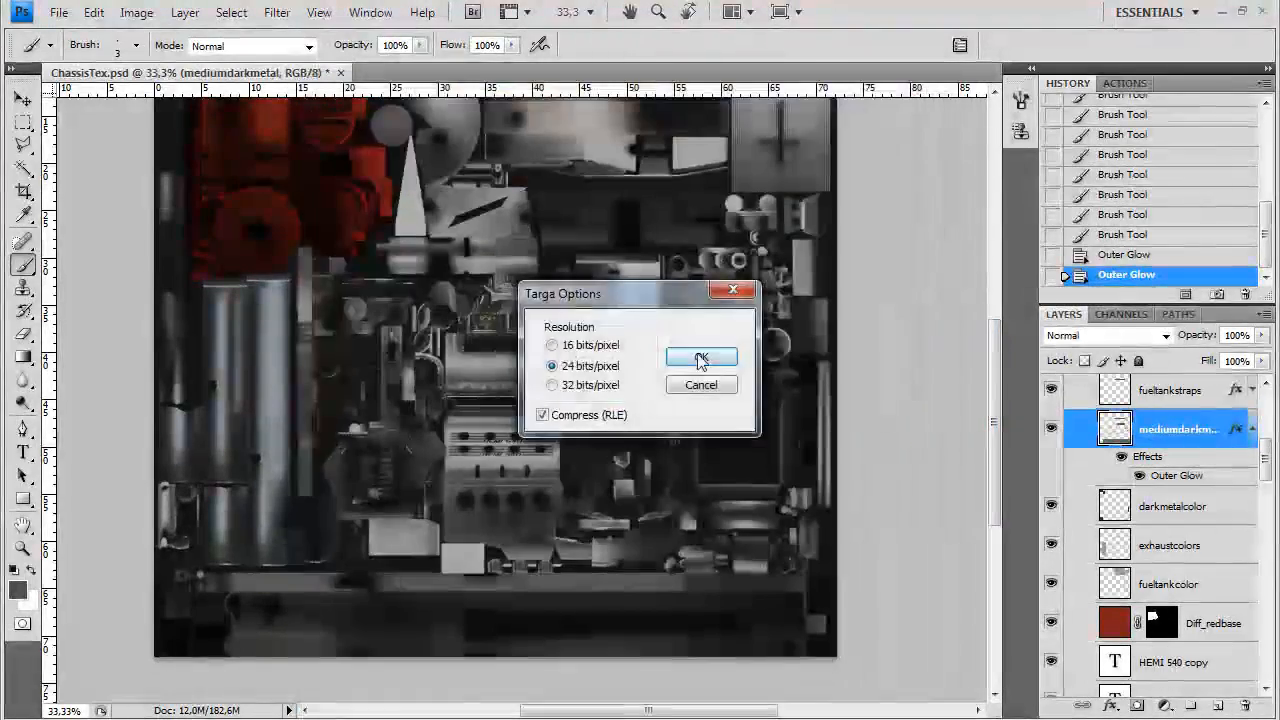
click(709, 360)
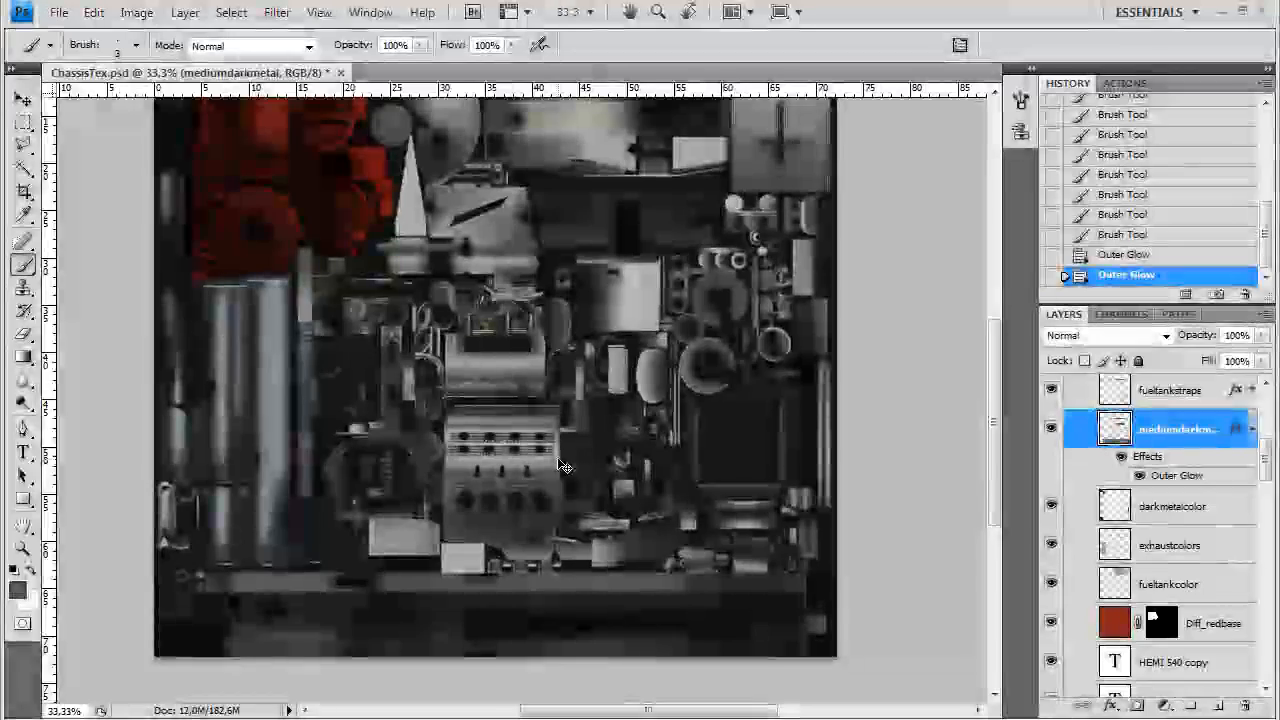
Create a new layer directly above the Diff_redbase layer
key(ctrl+plus)
key(ctrl+plus)
key(ctrl+plus)
drag(880, 280, 265, 272)
key(ctrl+plus)
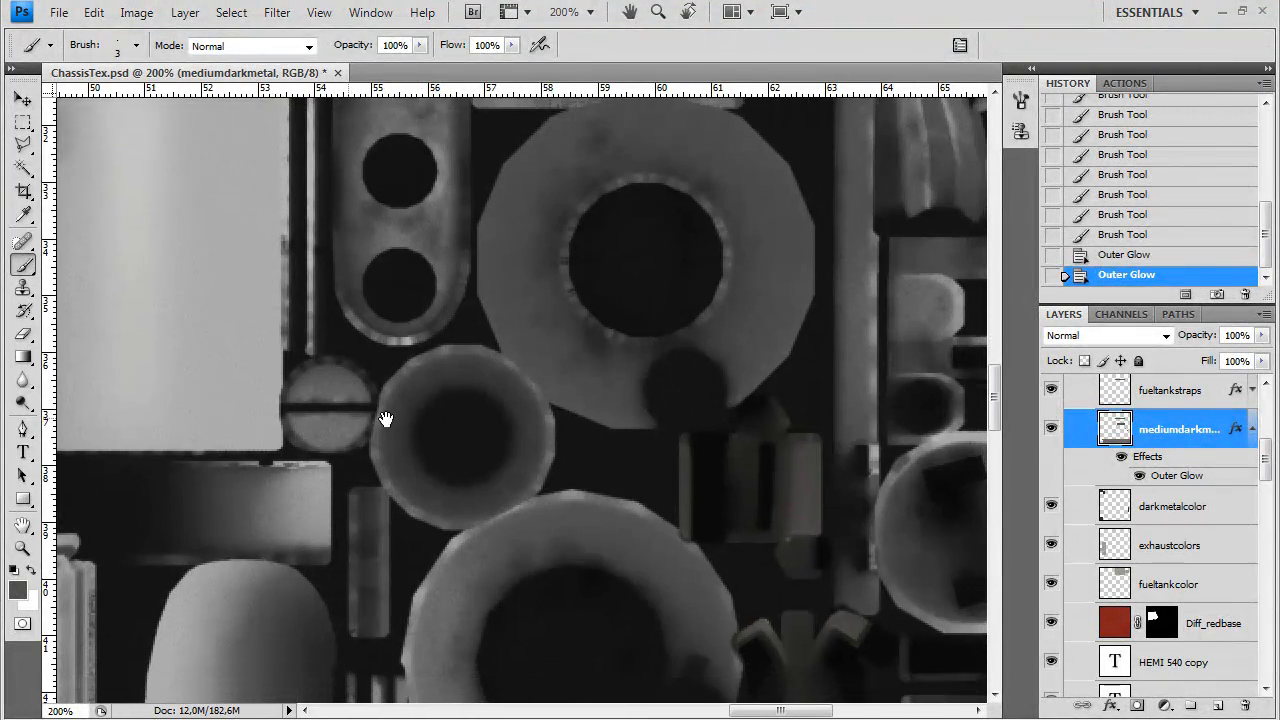
scroll(1268, 484, up, 2)
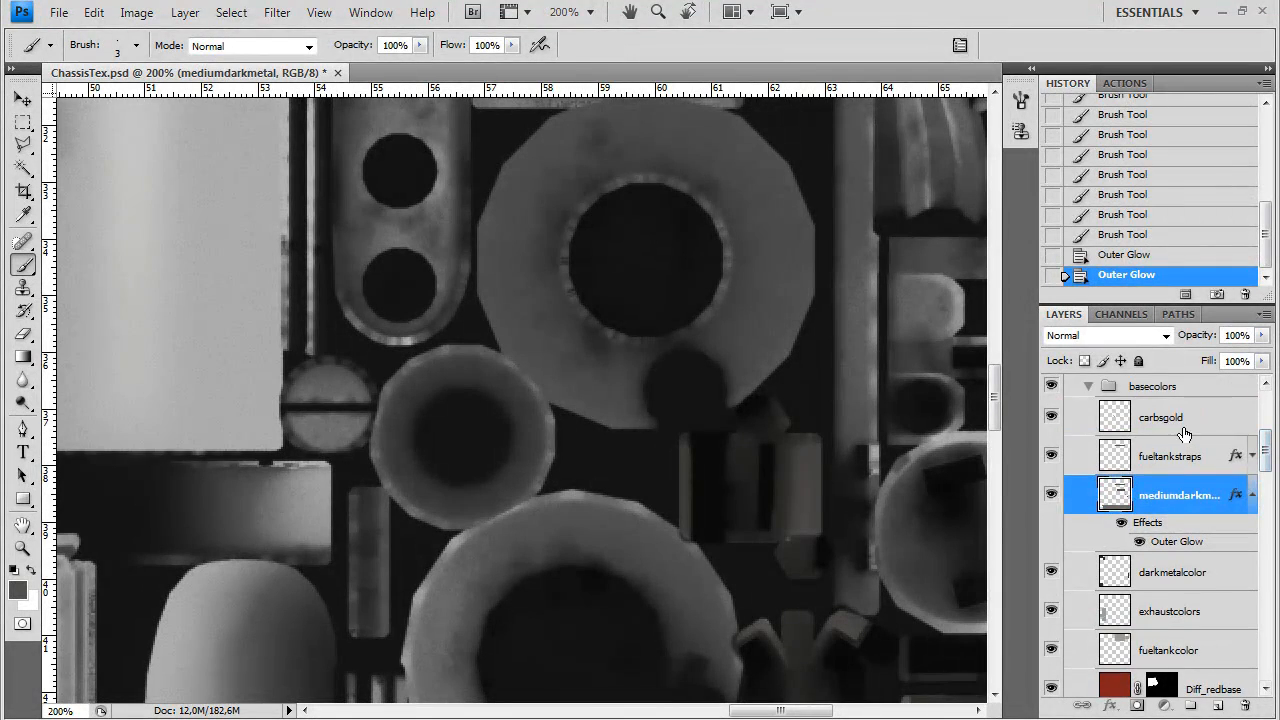
click(1165, 417)
scroll(1272, 468, down, 2)
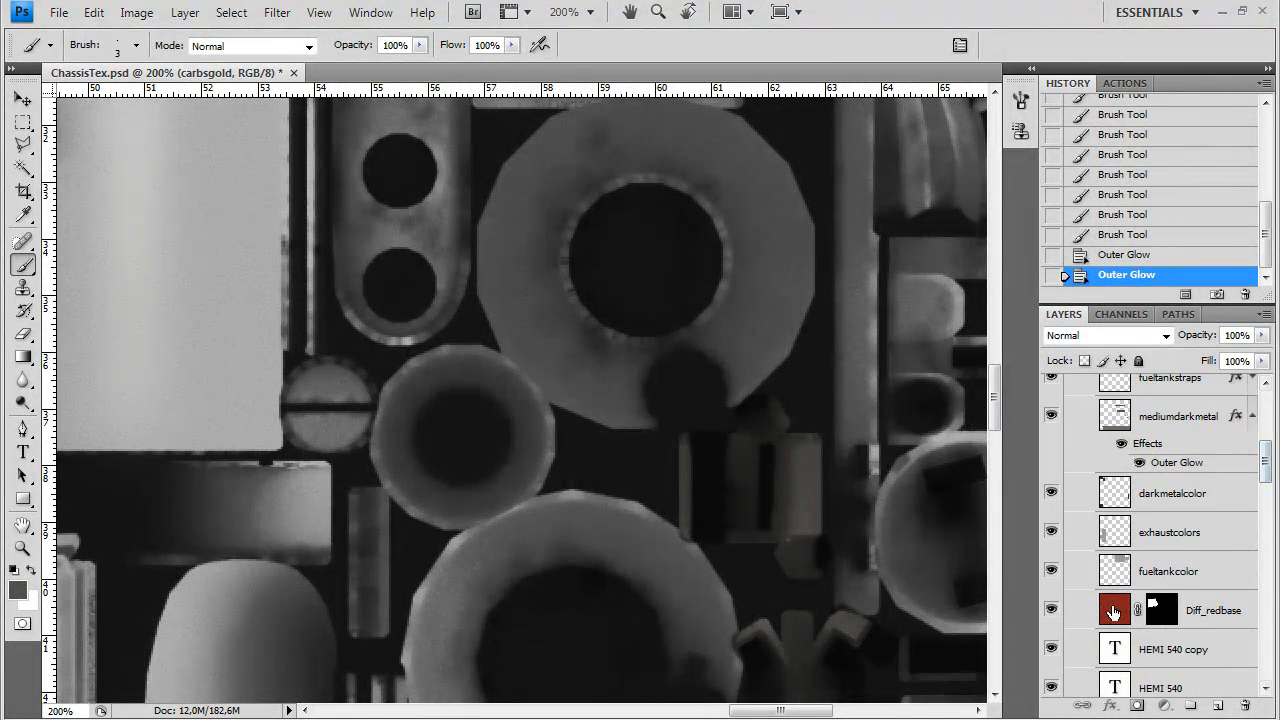
click(1190, 610)
key(ctrl+shift+n)
key(Return)
Select the small round slotted disc with the Elliptical Marquee and fill it with dark red on the new layer
drag(23, 122, 47, 138)
click(47, 139)
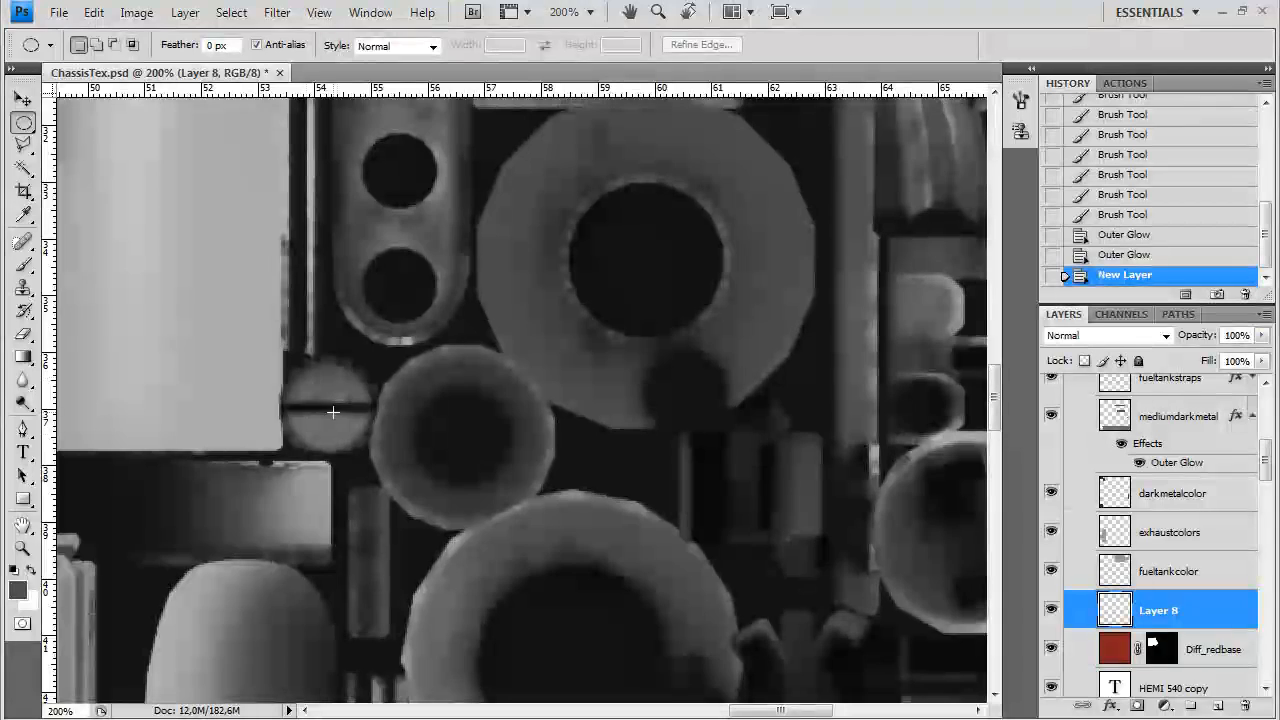
drag(361, 361, 373, 344)
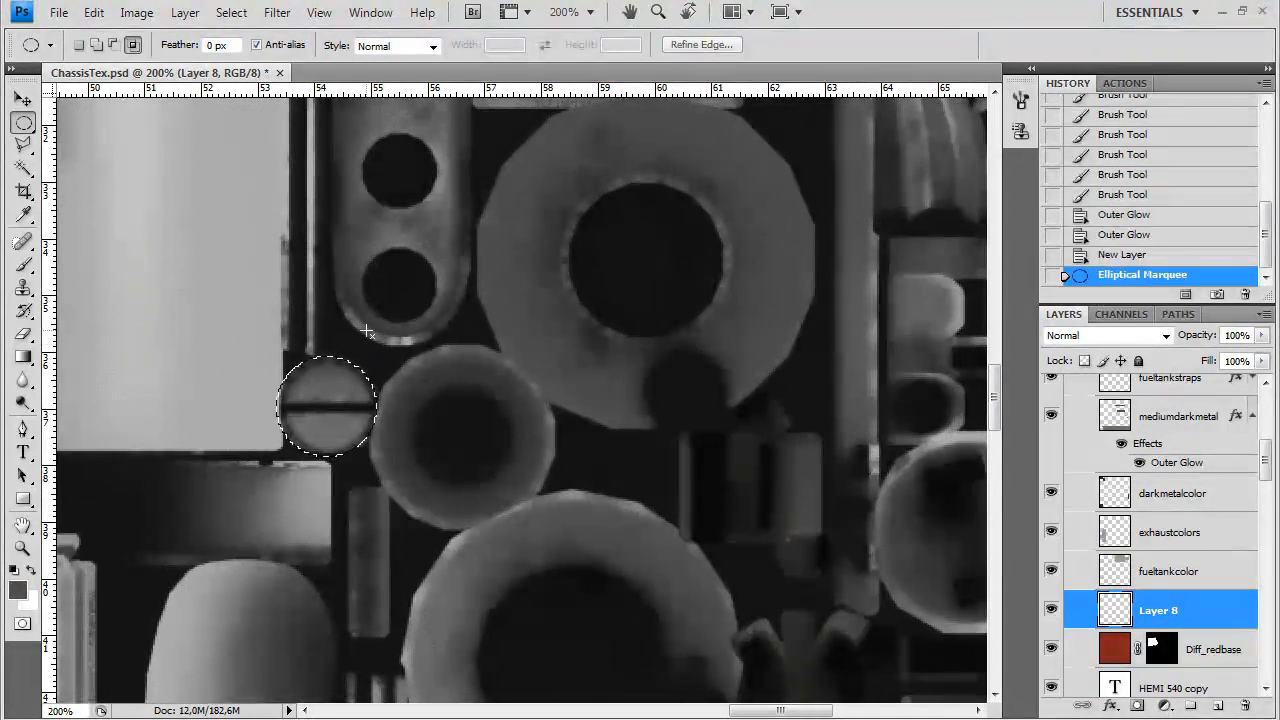
click(33, 603)
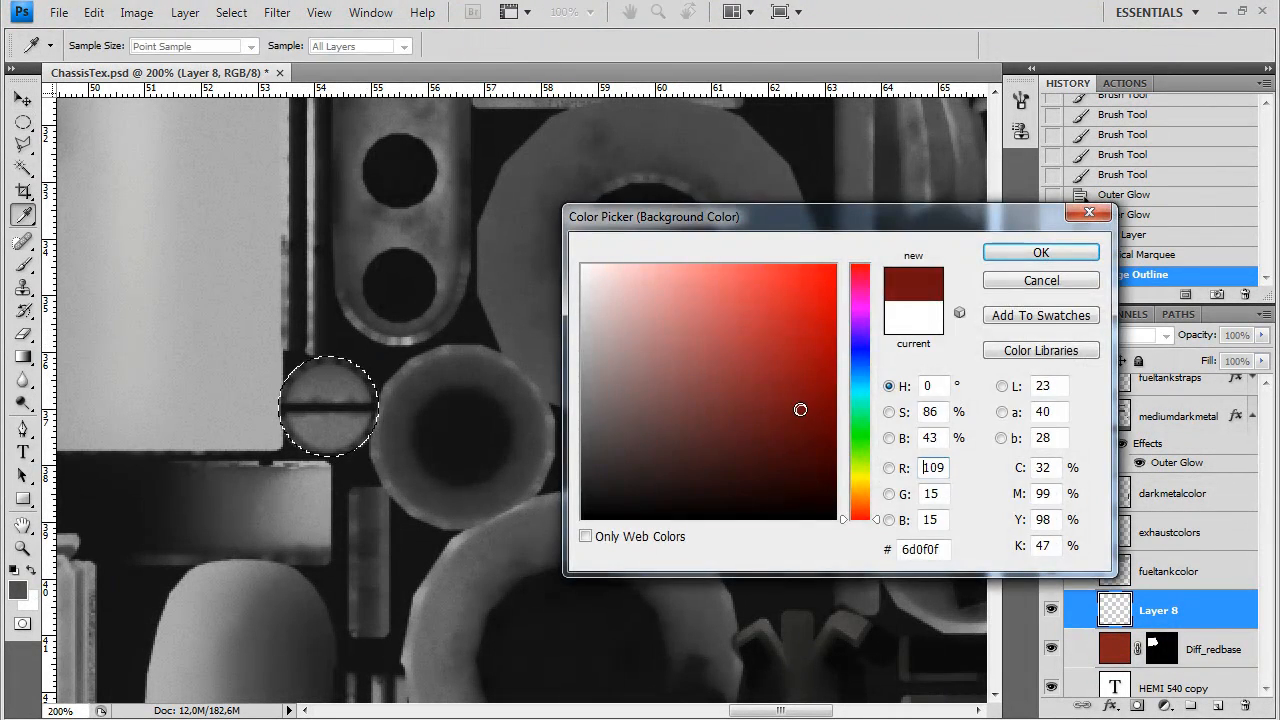
click(1018, 259)
key(ctrl+BackSpace)
Refill the slotted disc with a brighter red and fill the thin vertical strip above it with the same color
click(28, 600)
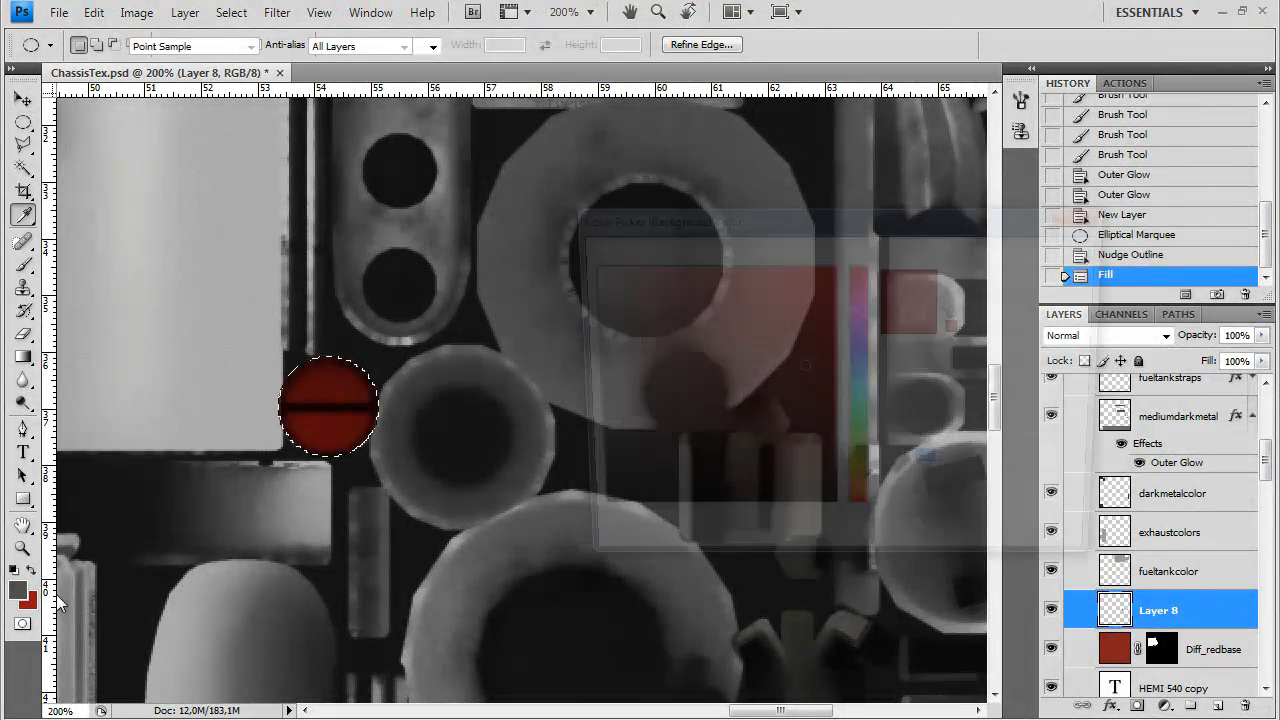
click(784, 338)
click(788, 331)
key(Return)
key(ctrl+BackSpace)
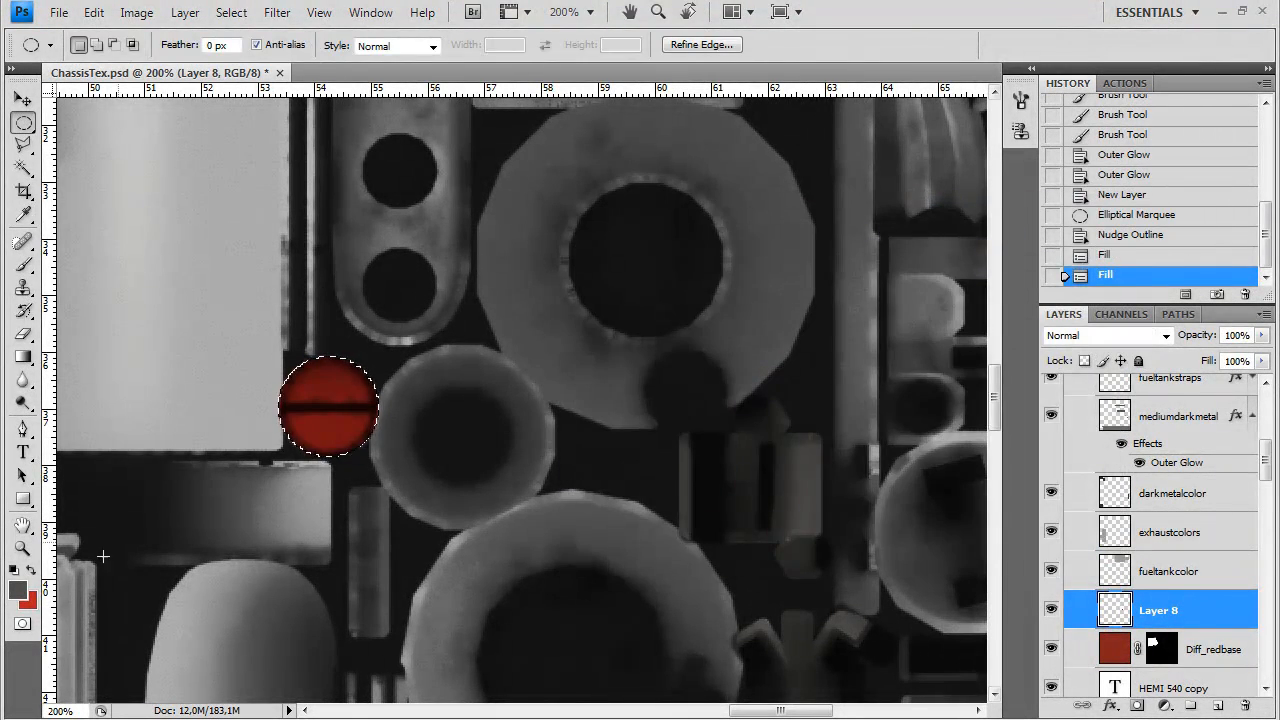
click(28, 600)
key(Return)
key(ctrl+BackSpace)
key(m)
scroll(308, 357, up, 5)
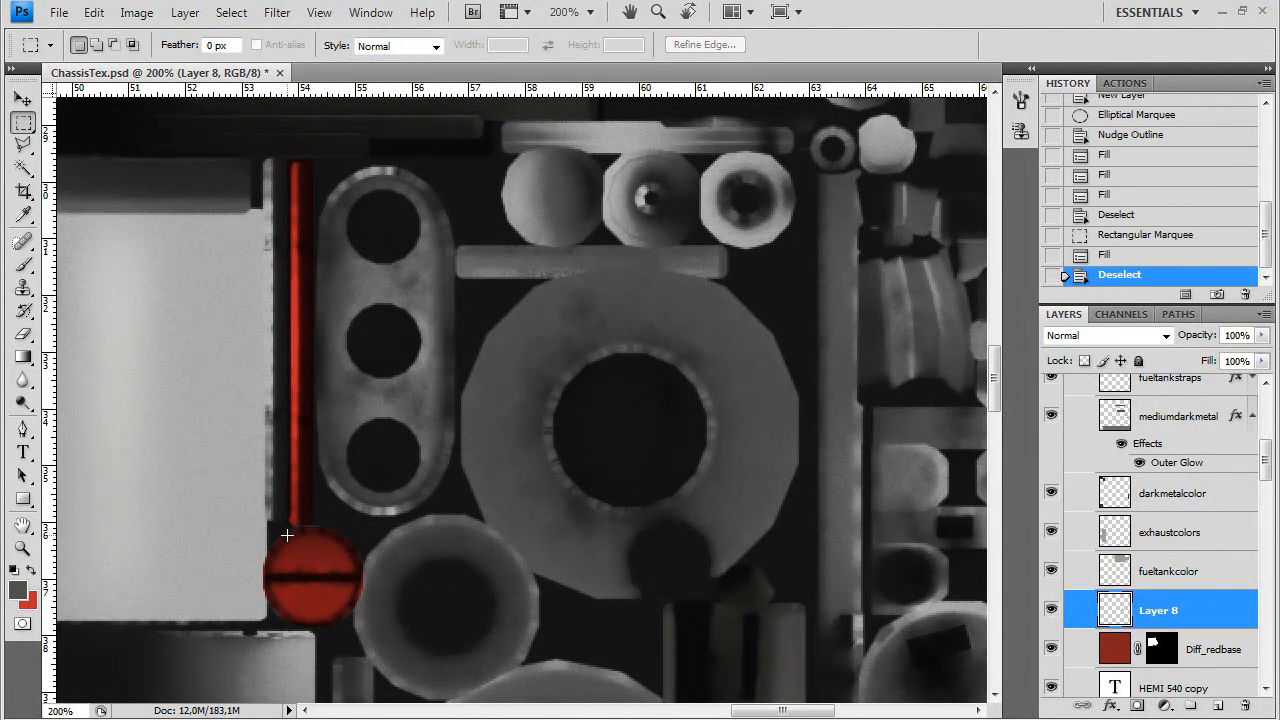
Export the diffuse map over ChassisDiffuse.tga and check the red valves on the model in 3ds Max
key(shift+ctrl+s)
click(614, 480)
click(814, 443)
click(586, 286)
click(668, 354)
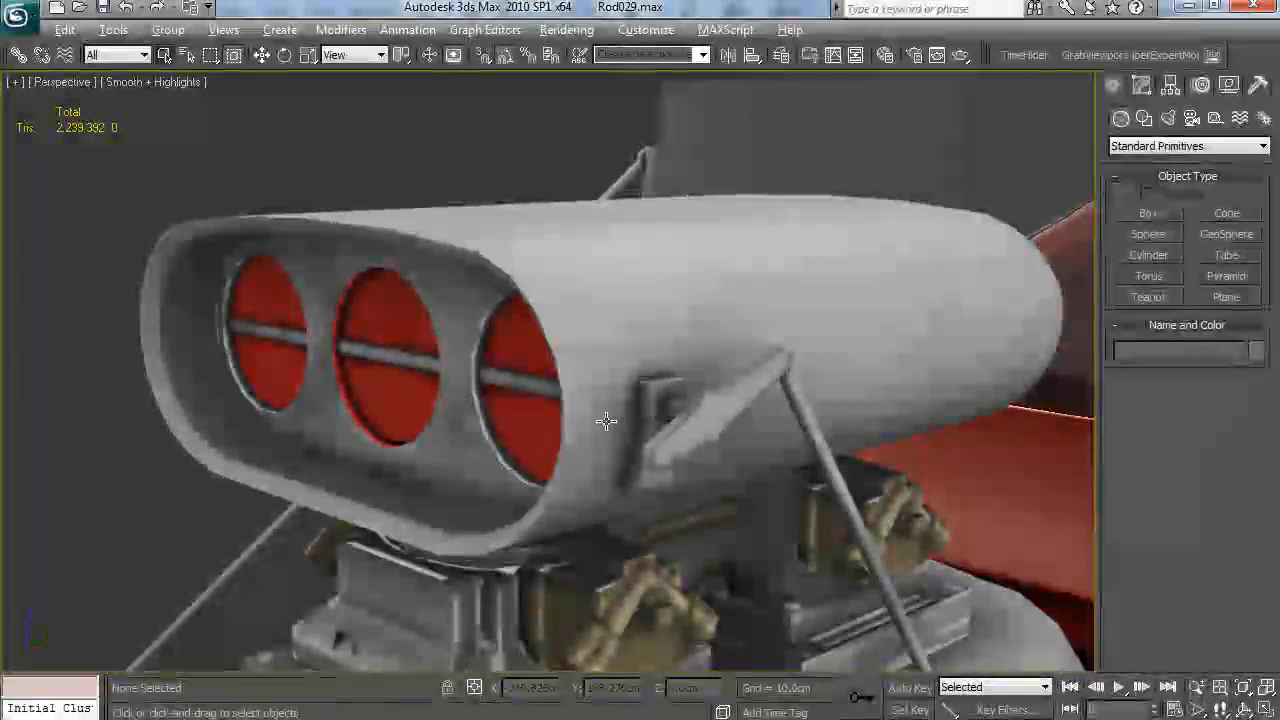
scroll(568, 410, up, 10)
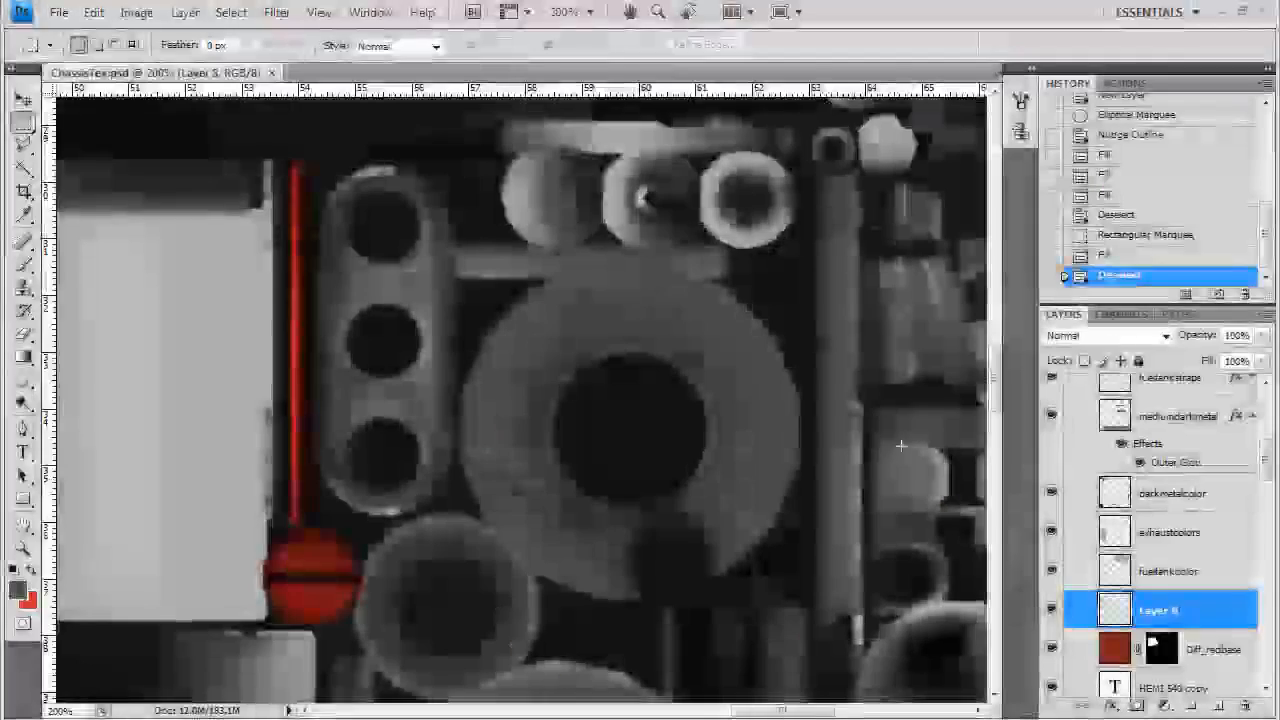
Back in Photoshop, undo the red fill on the thin vertical strip and clear the selection
key(ctrl+alt+z)
key(ctrl+alt+z)
key(ctrl+d)
drag(391, 437, 443, 143)
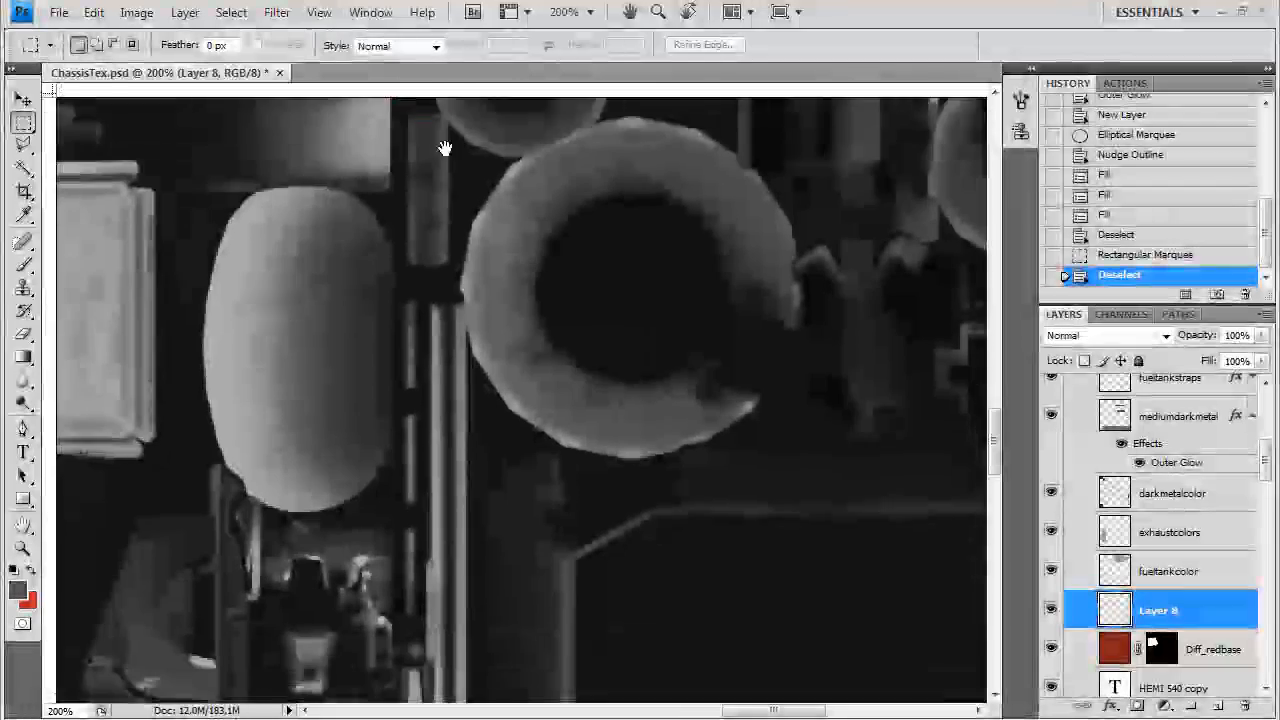
drag(469, 268, 451, 400)
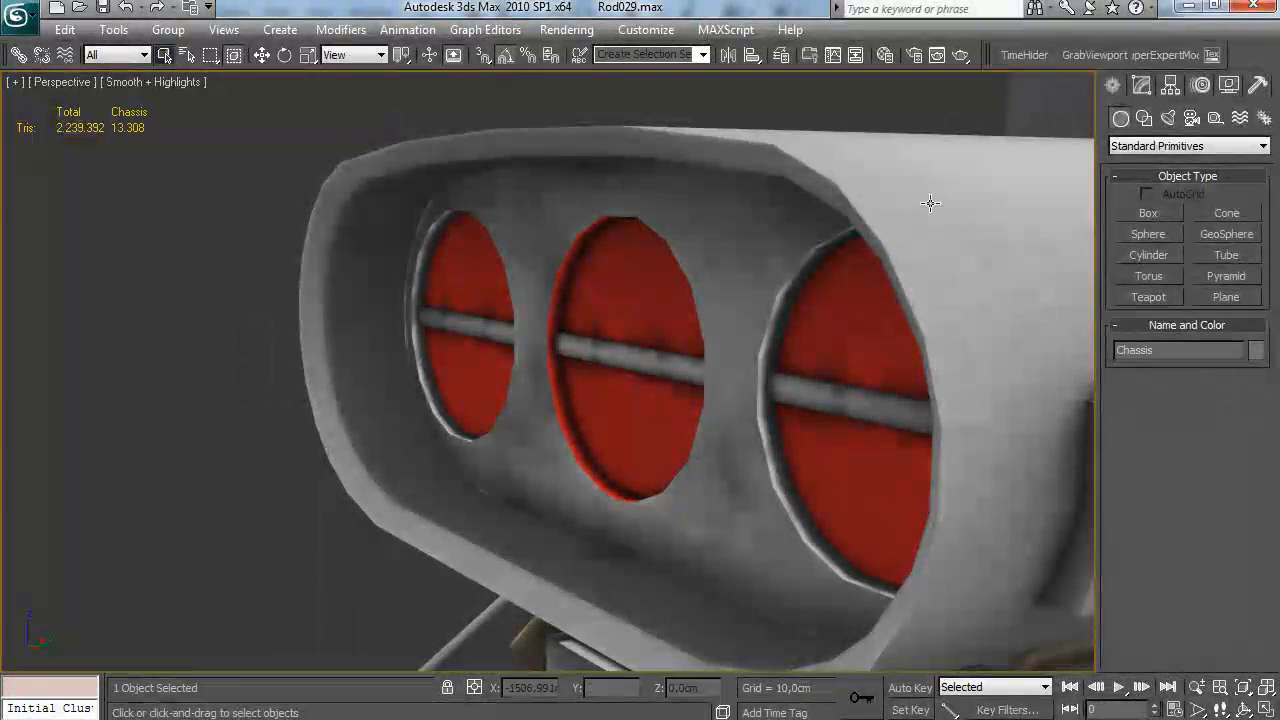
In 3ds Max, apply Unwrap UVW to the Chassis and locate the intake valve's rim in the UV layout
click(1142, 85)
click(1180, 139)
key(u)
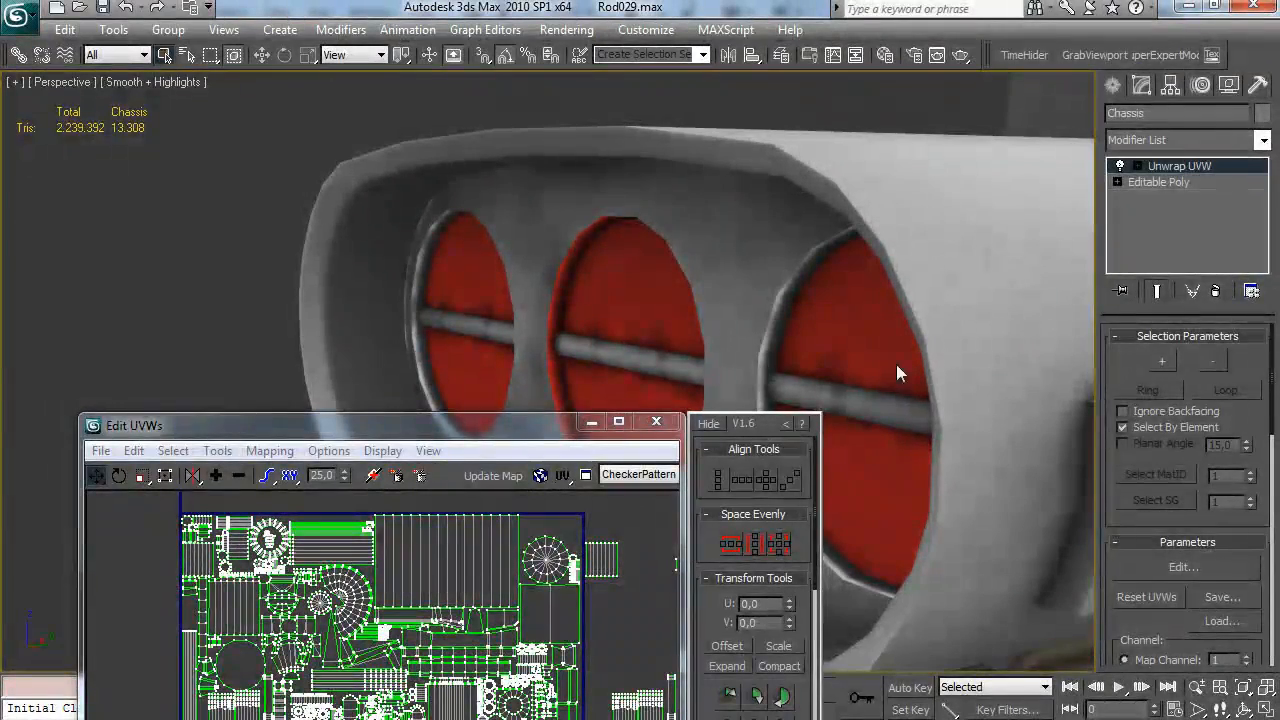
drag(510, 440, 487, 98)
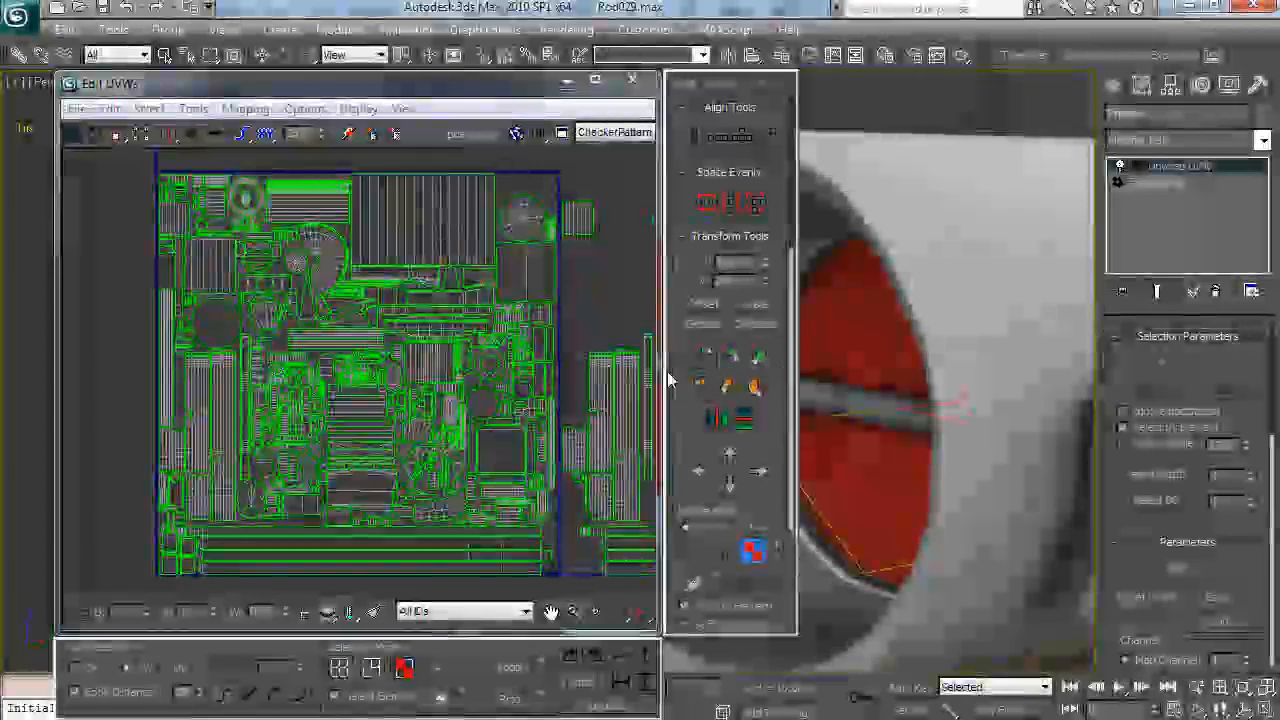
drag(400, 83, 298, 76)
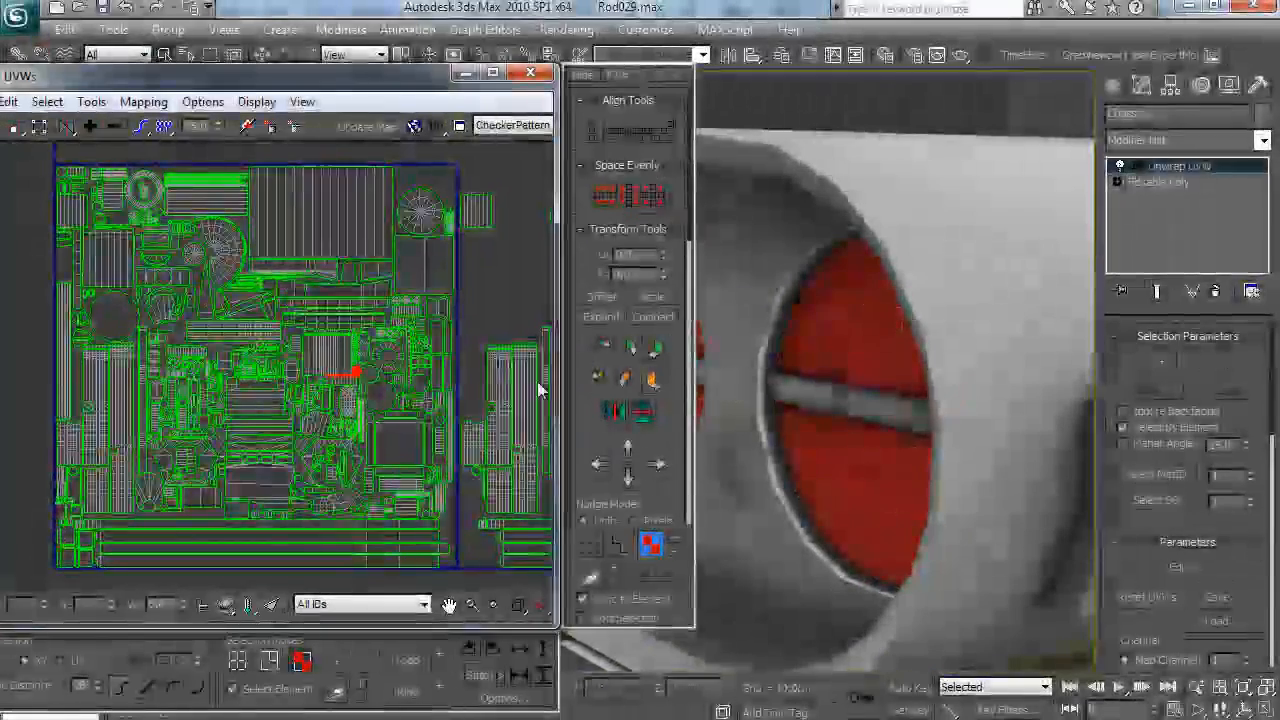
scroll(383, 411, up, 5)
scroll(383, 411, up, 3)
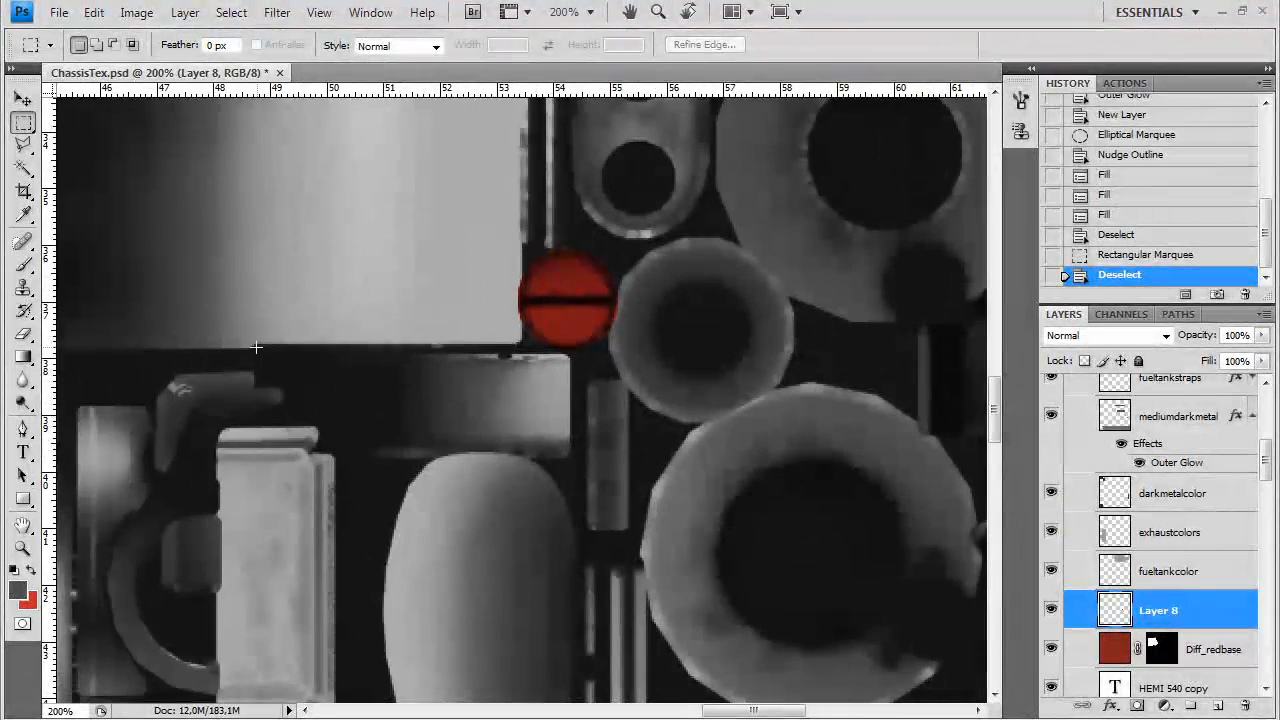
In Photoshop, fill the thin horizontal strip beneath the slotted disc with red and export the diffuse map as a Targa file again
drag(256, 347, 590, 354)
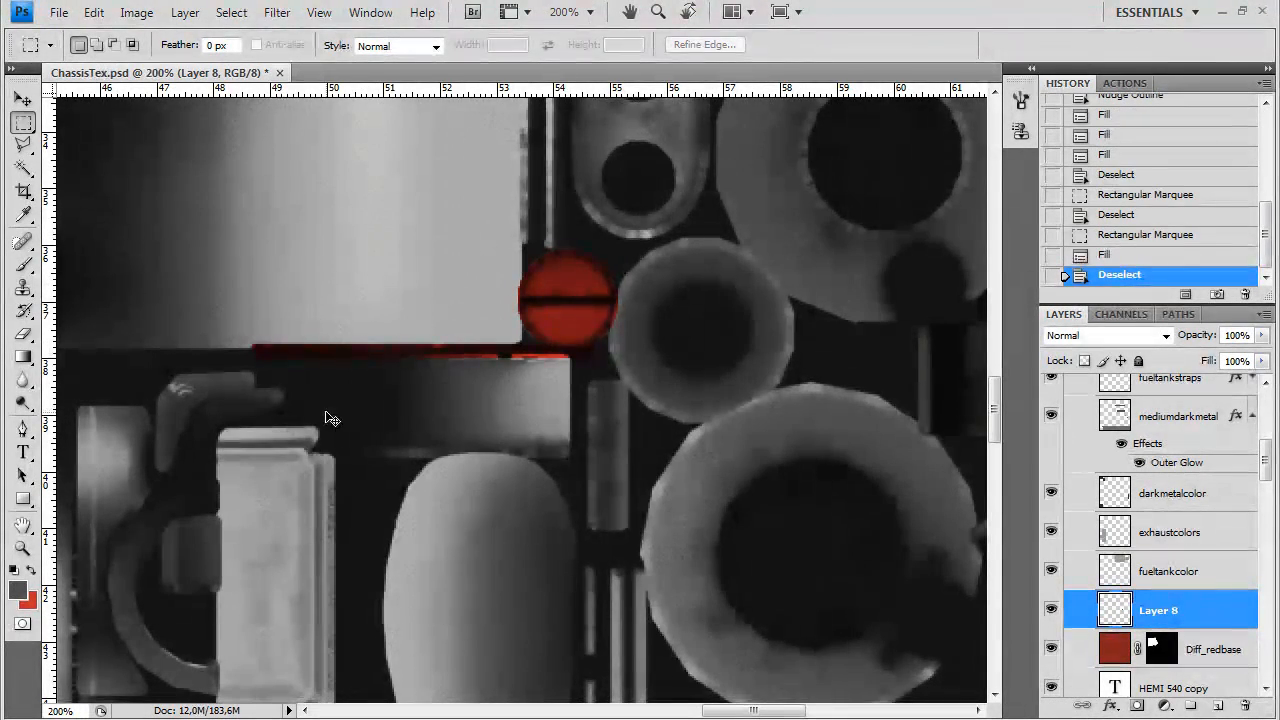
key(ctrl+shift+s)
click(657, 460)
click(660, 690)
click(820, 443)
key(Return)
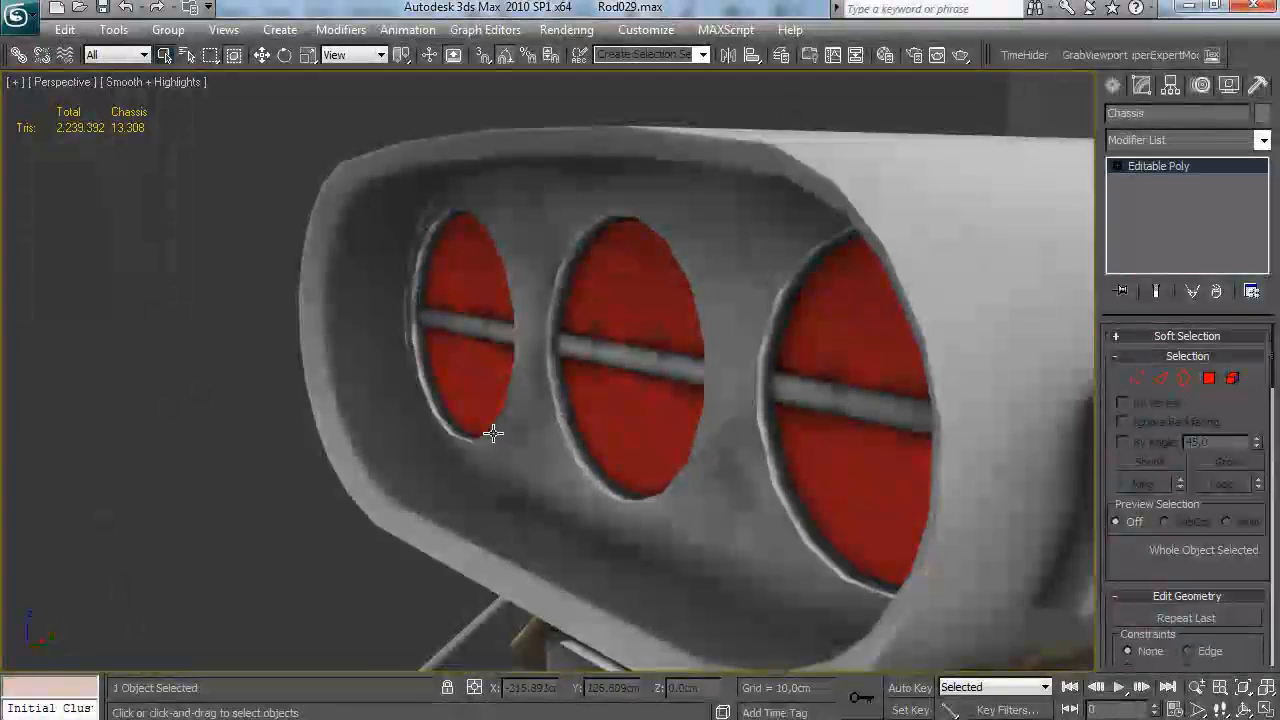
Inspect the blower on the model in 3ds Max and return to the chassis texture in Photoshop
scroll(742, 284, down, 10)
drag(742, 284, 408, 528)
scroll(657, 287, up, 10)
key(alt+Tab)
scroll(323, 423, left, 15)
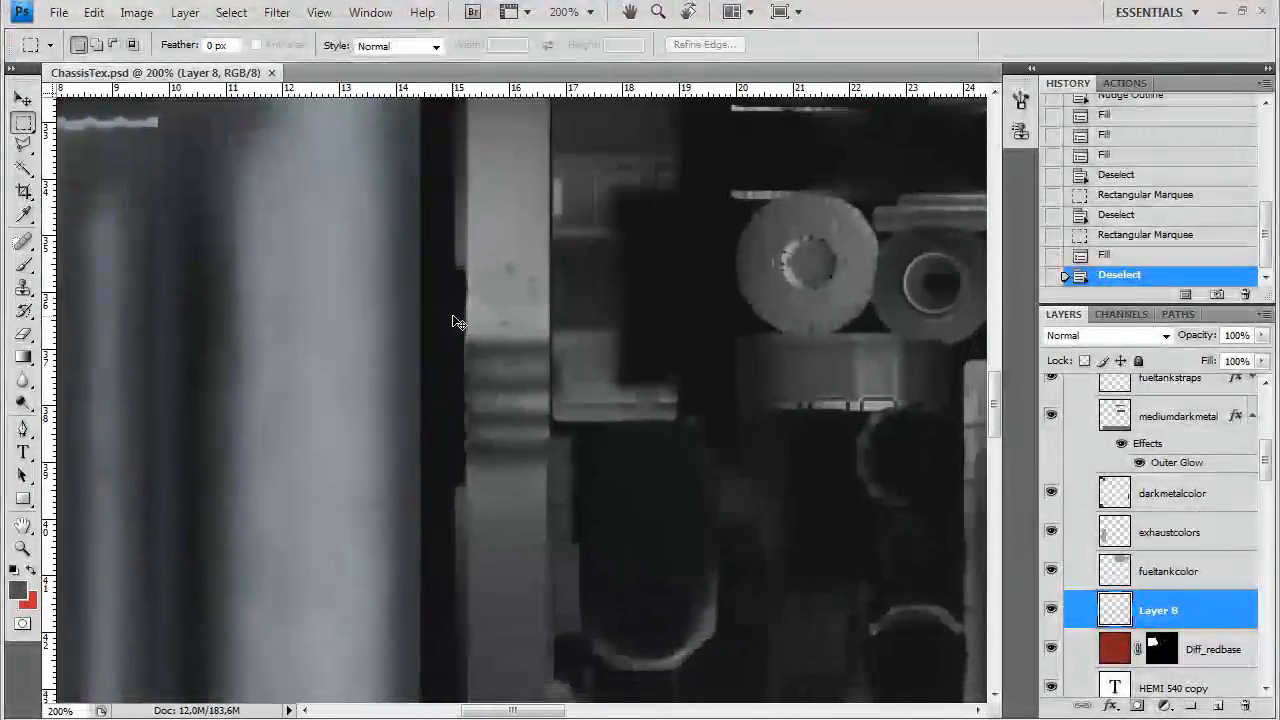
Rename Layer 8 as bowervalves and create a new layer named blowerbelt above it
key(ctrl+minus)
key(ctrl+minus)
drag(468, 472, 391, 375)
double_click(1163, 612)
text(bowervalves)
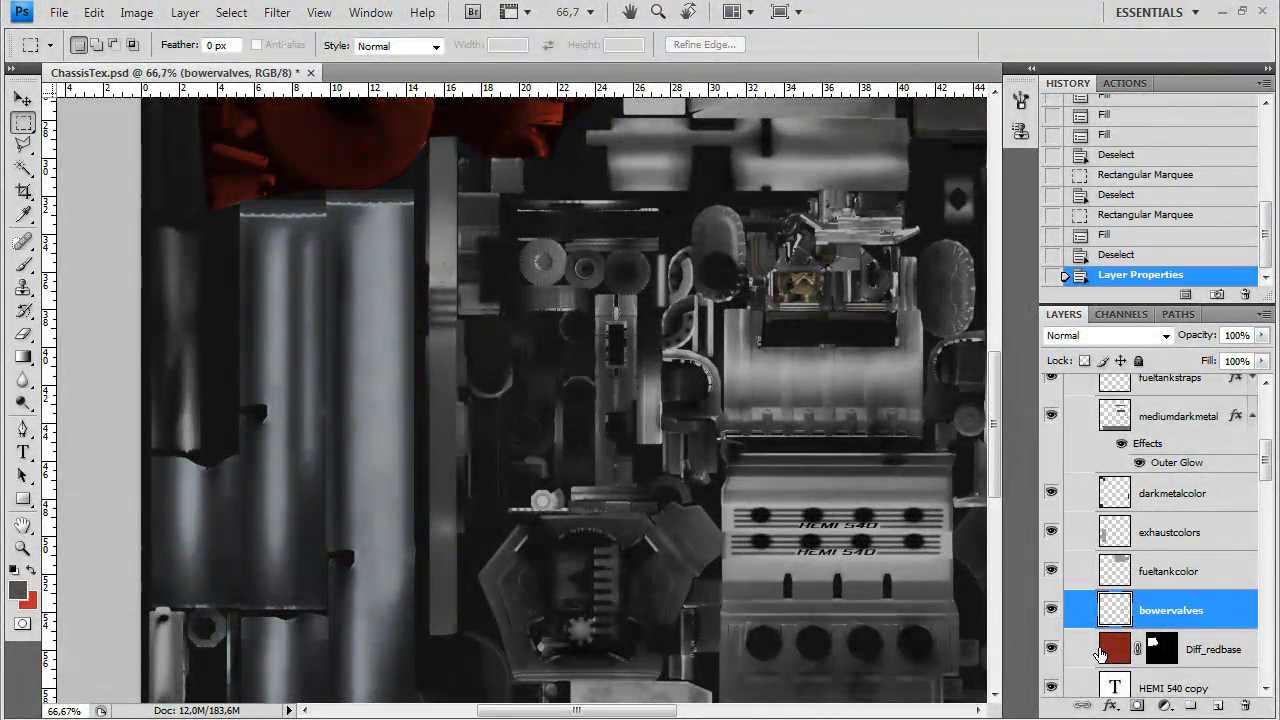
text(blowerbelt)
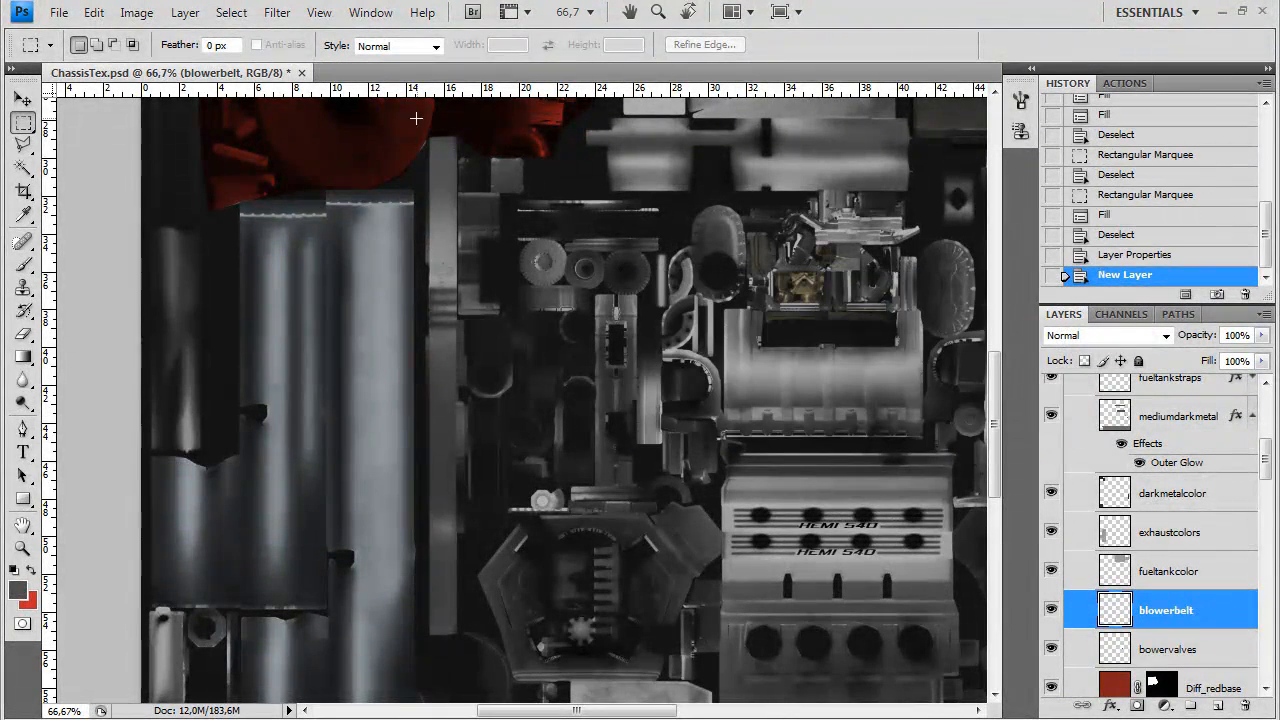
Select the long vertical belt strip beside the exhaust pipes, fill it with dark gray #323232 on the blowerbelt layer and deselect
drag(456, 632, 458, 634)
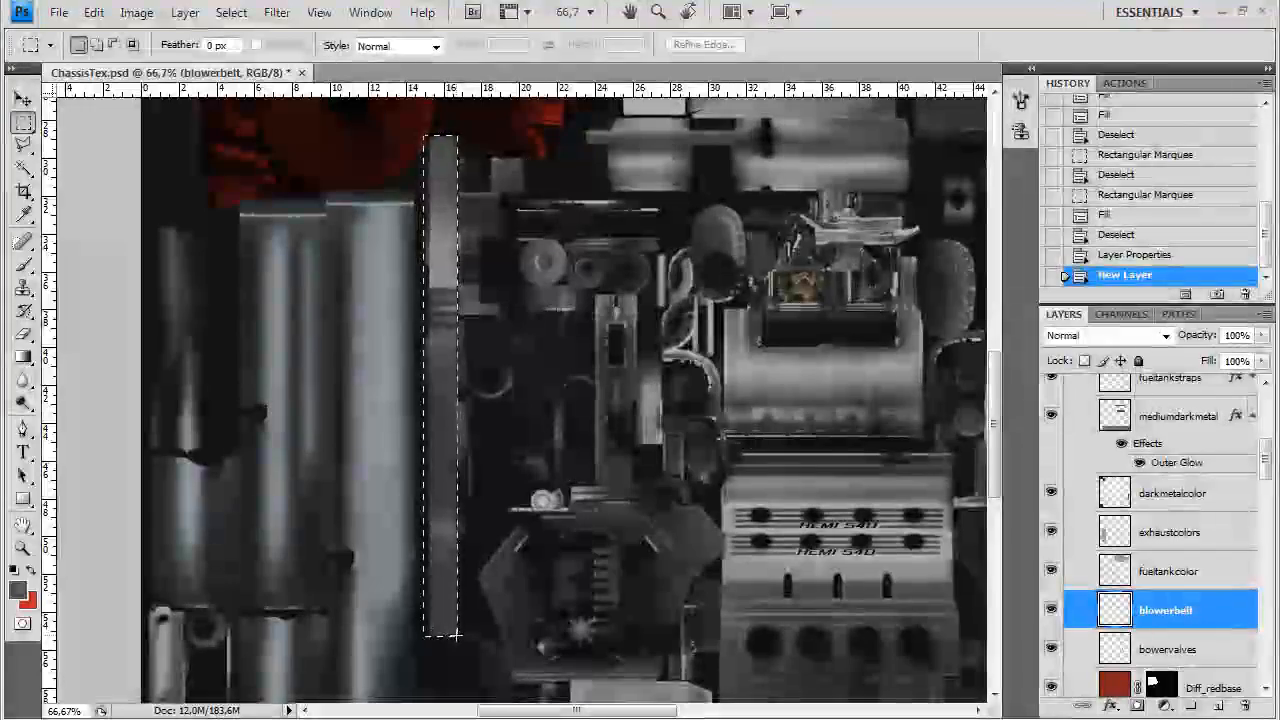
click(30, 602)
click(584, 451)
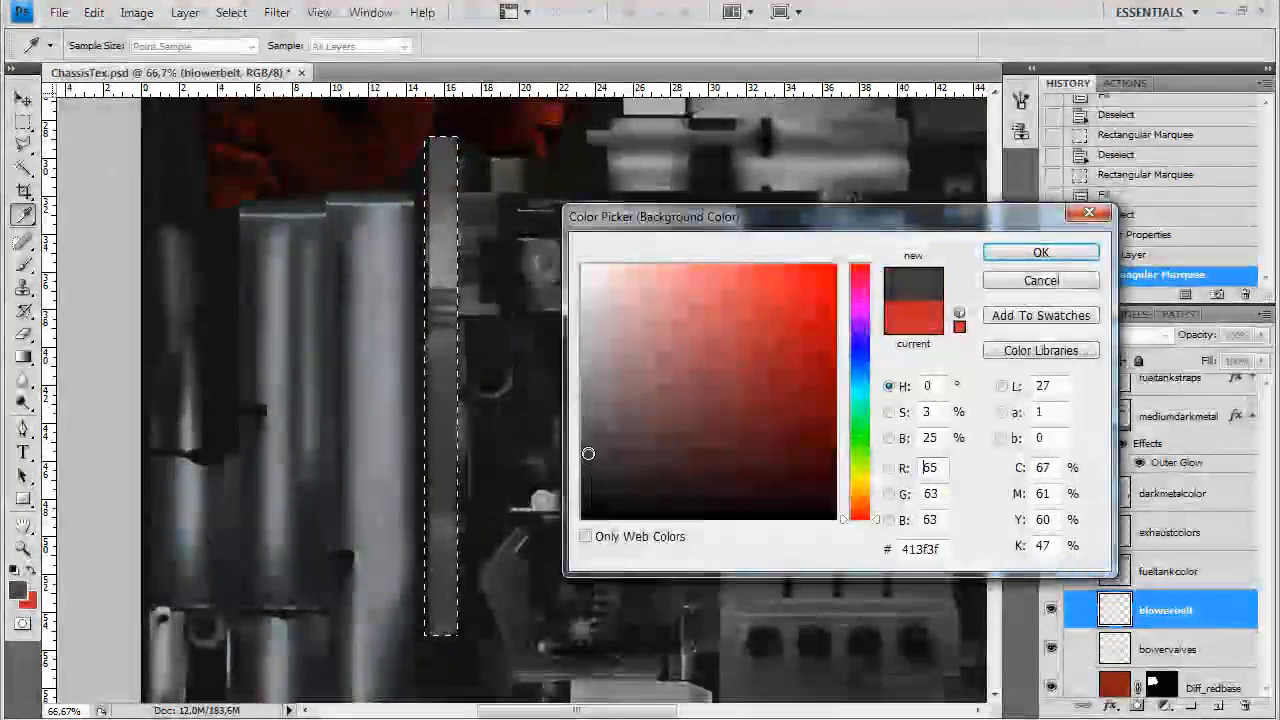
click(1007, 252)
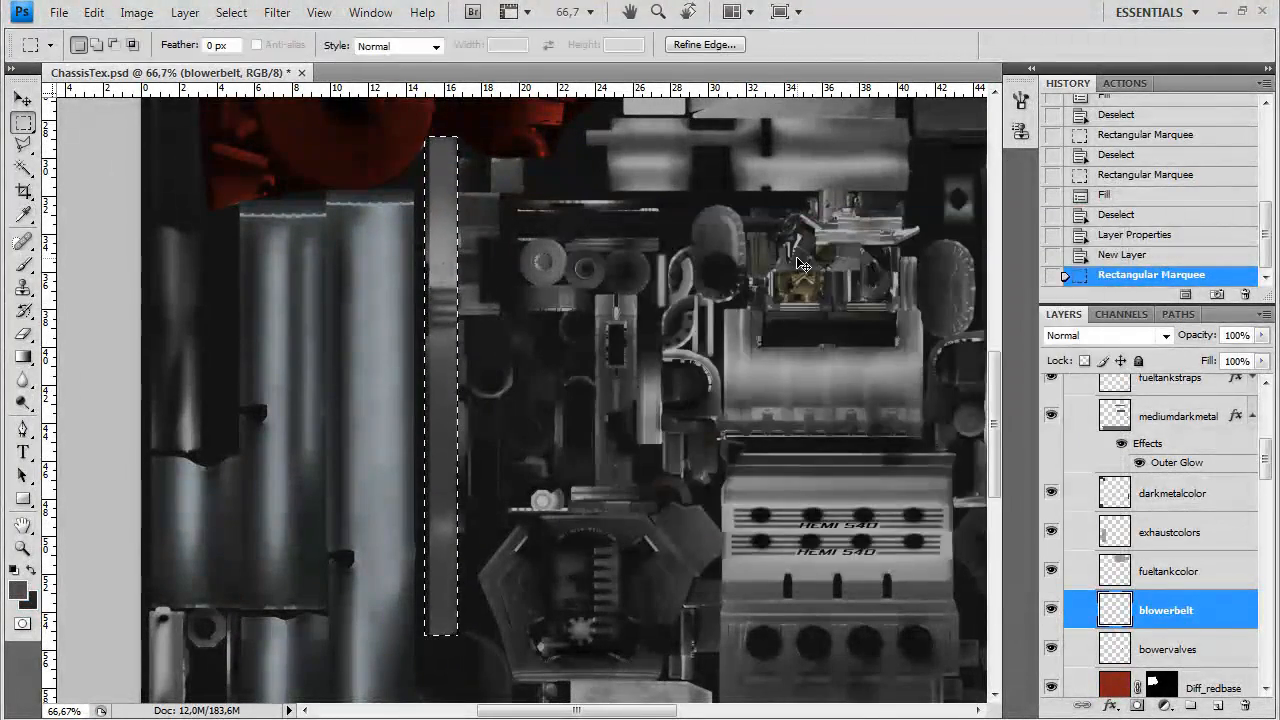
click(30, 602)
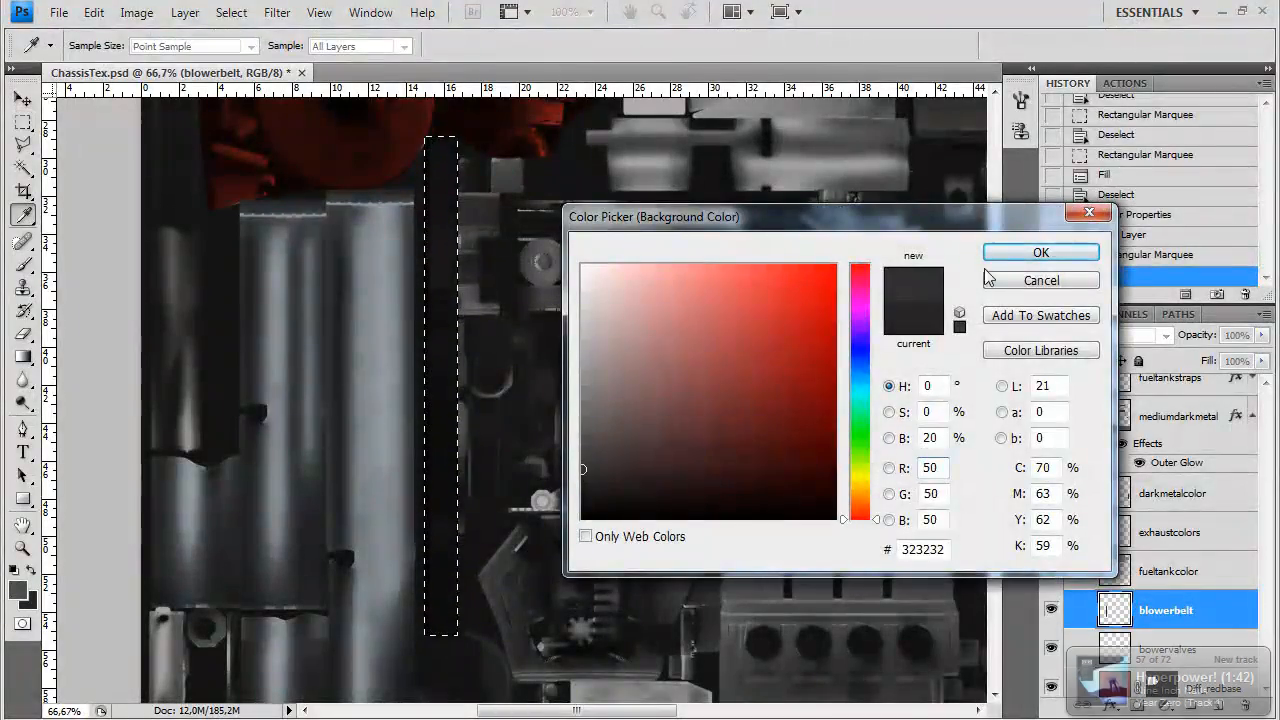
click(1000, 253)
key(ctrl+BackSpace)
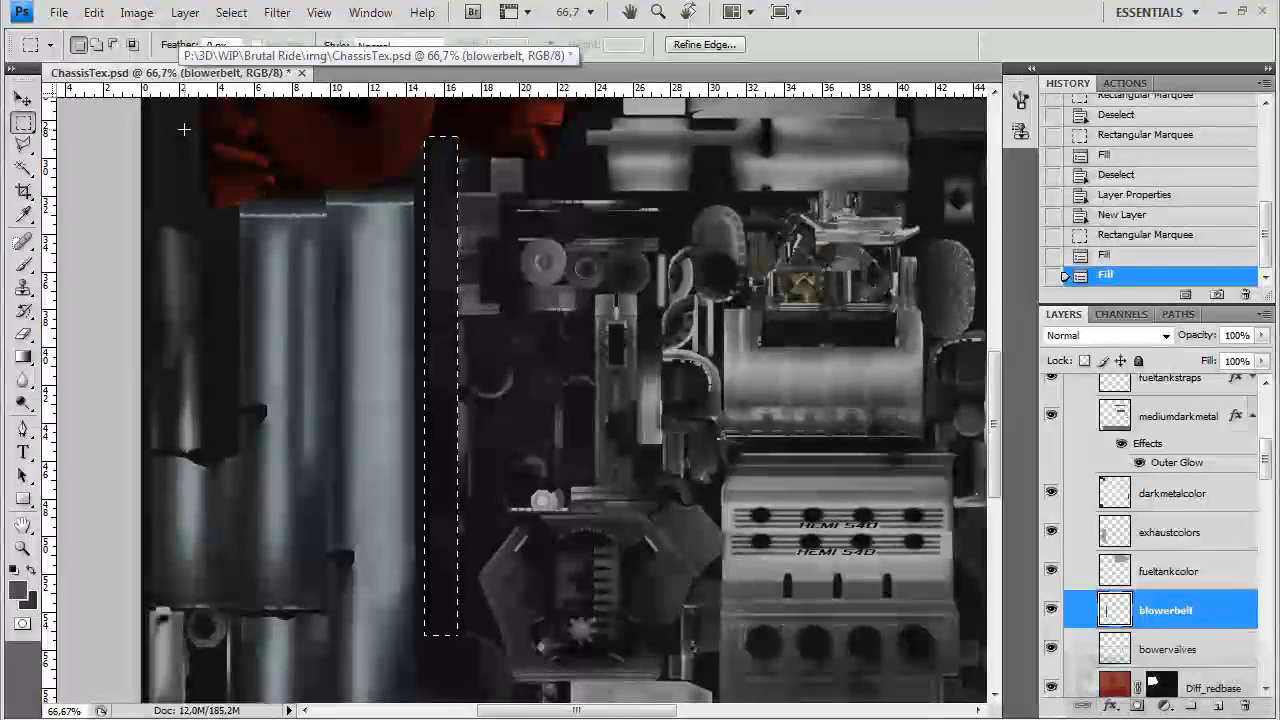
key(ctrl+d)
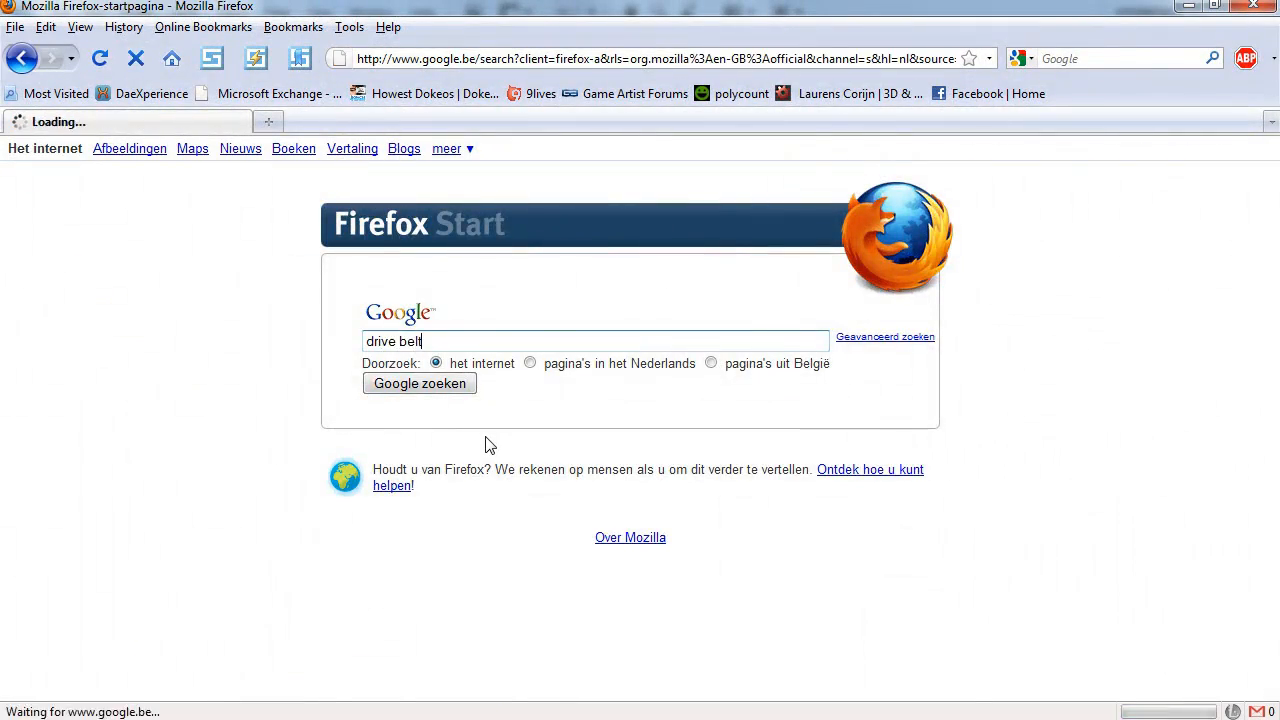
In Firefox, search Google Images for "drive belt", examine the full-size 97supraturbo.com photo and return to the results
click(113, 141)
scroll(375, 433, down, 2)
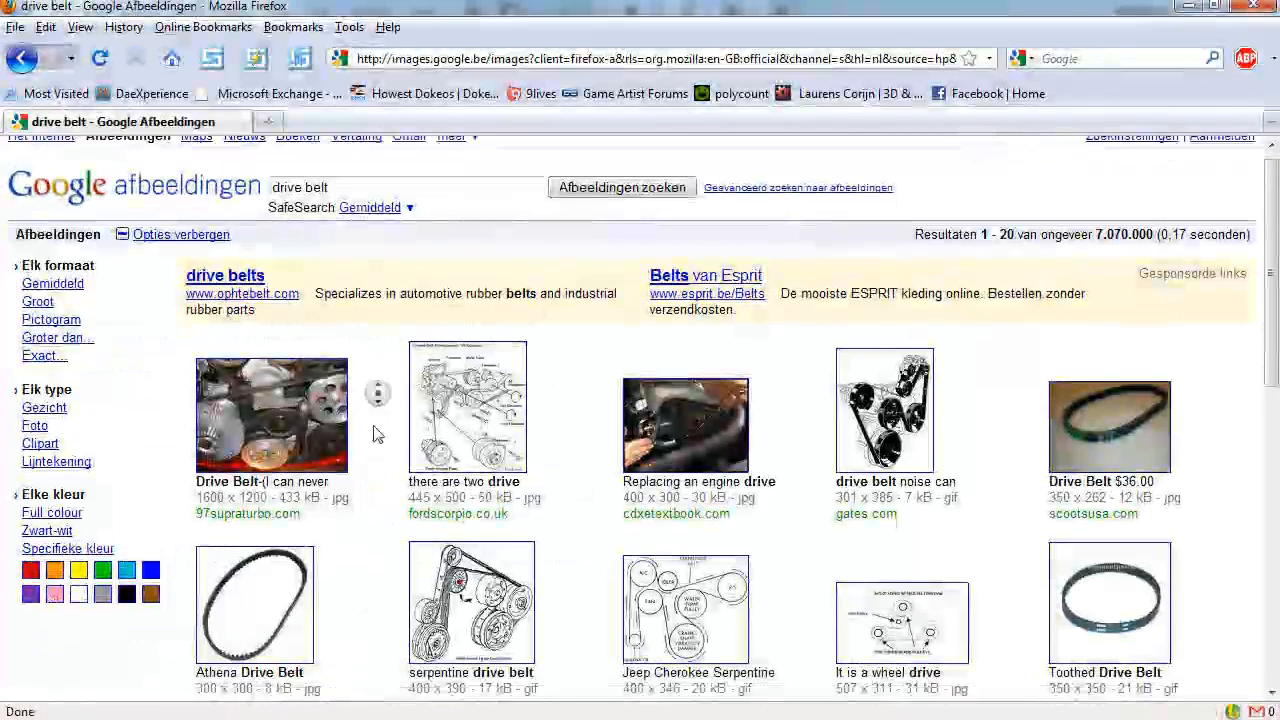
scroll(375, 433, down, 5)
scroll(365, 467, up, 2)
click(306, 320)
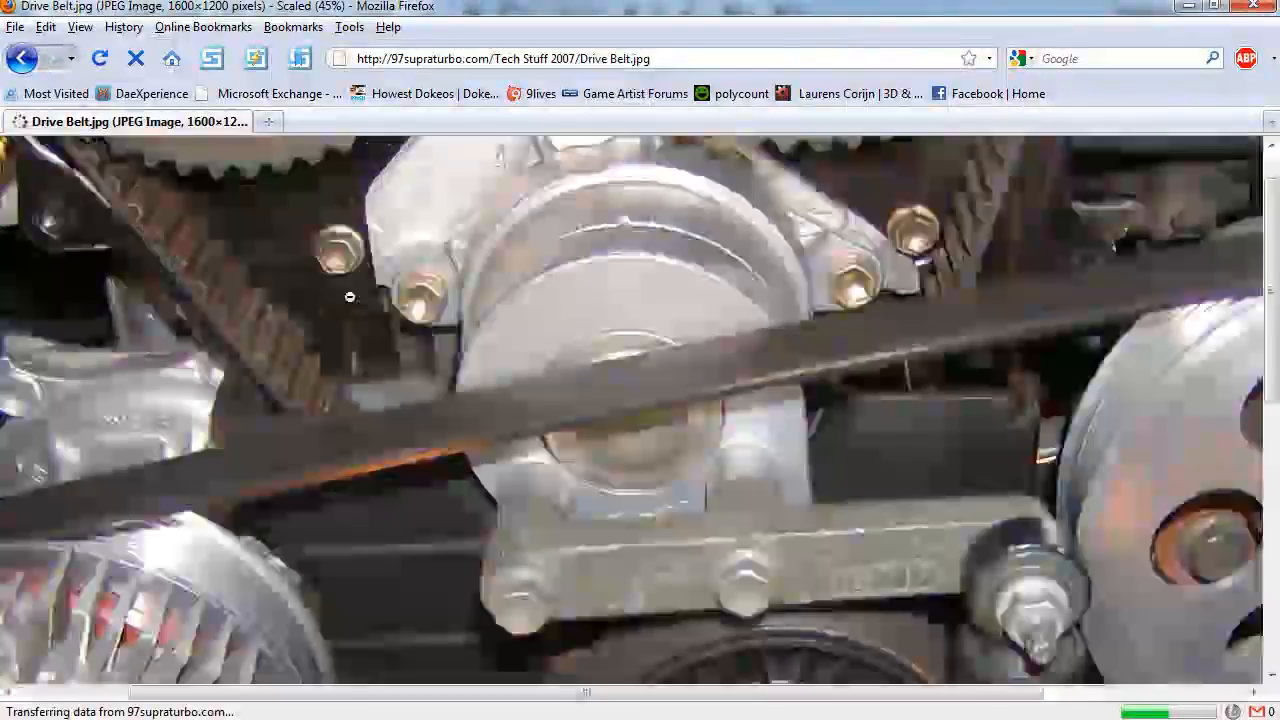
middle_click(349, 296)
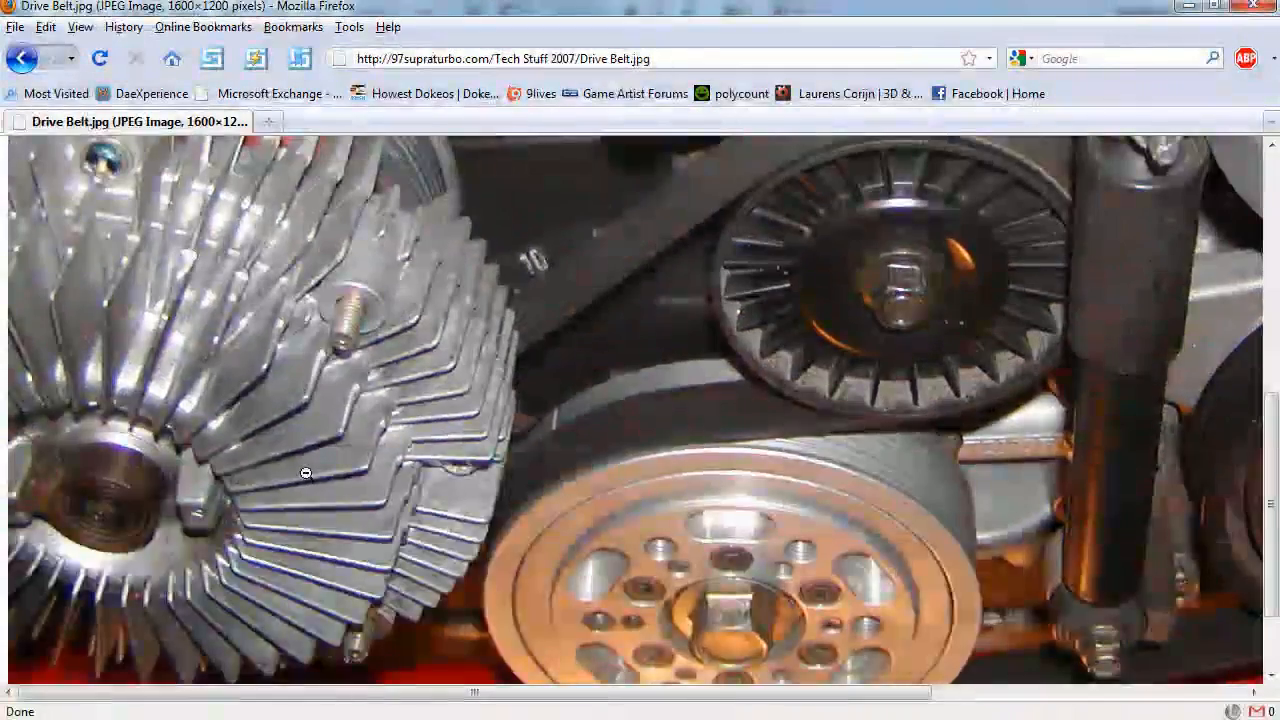
key(alt+Left)
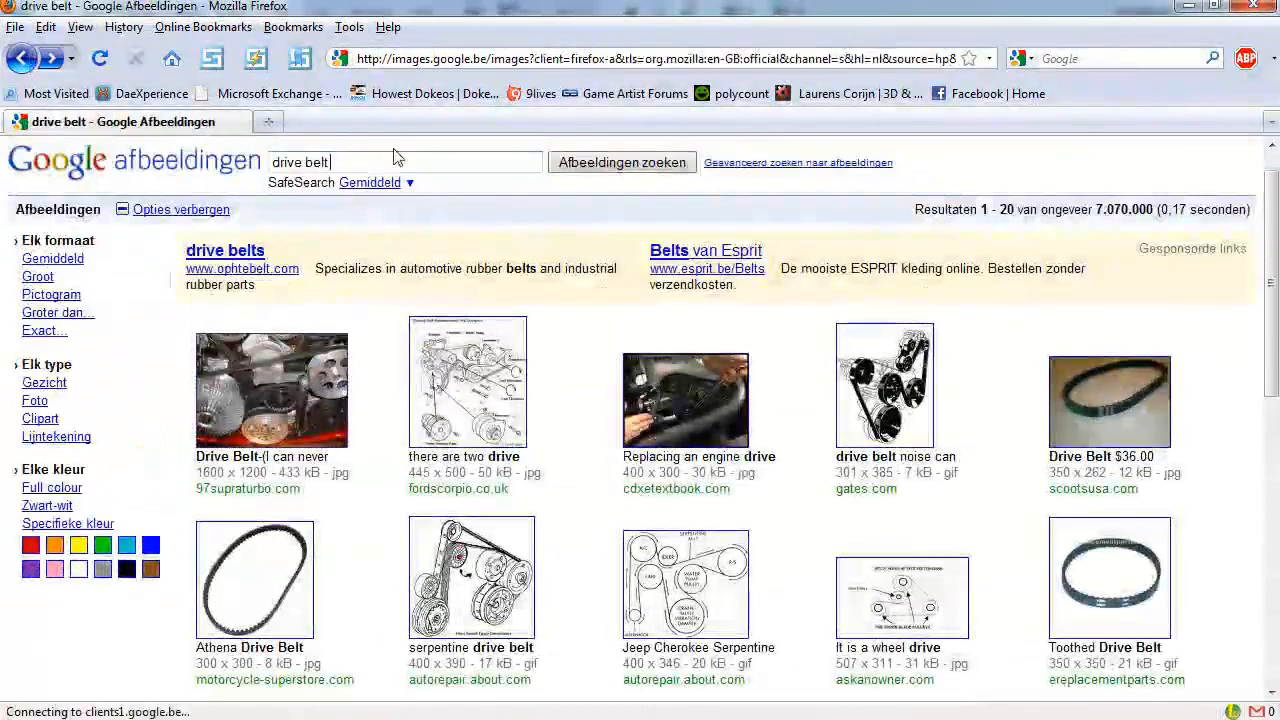
Search Google Images for "drive belt texture" and look through the first two pages of results
text(ure)
key(Return)
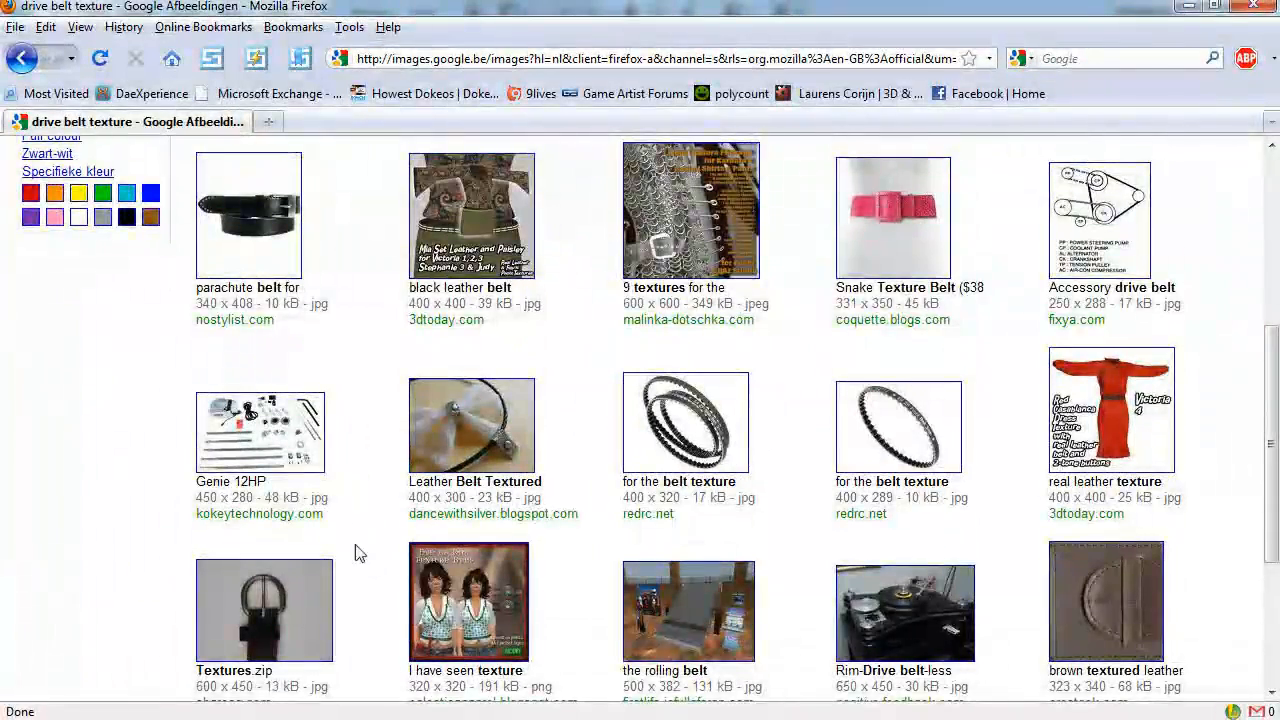
scroll(598, 540, down, 3)
click(755, 577)
scroll(571, 474, down, 3)
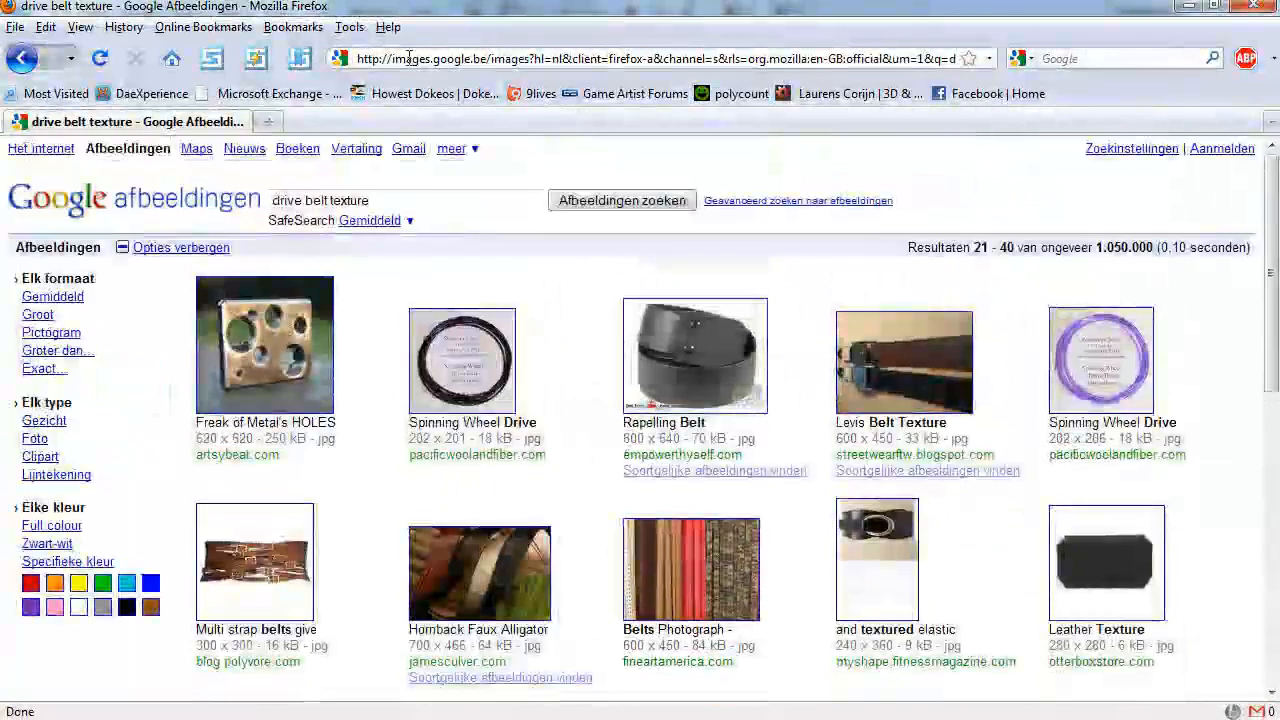
Go to cgtextures.com and open its Manmade texture category
click(409, 58)
text(cg)
key(Down)
key(Return)
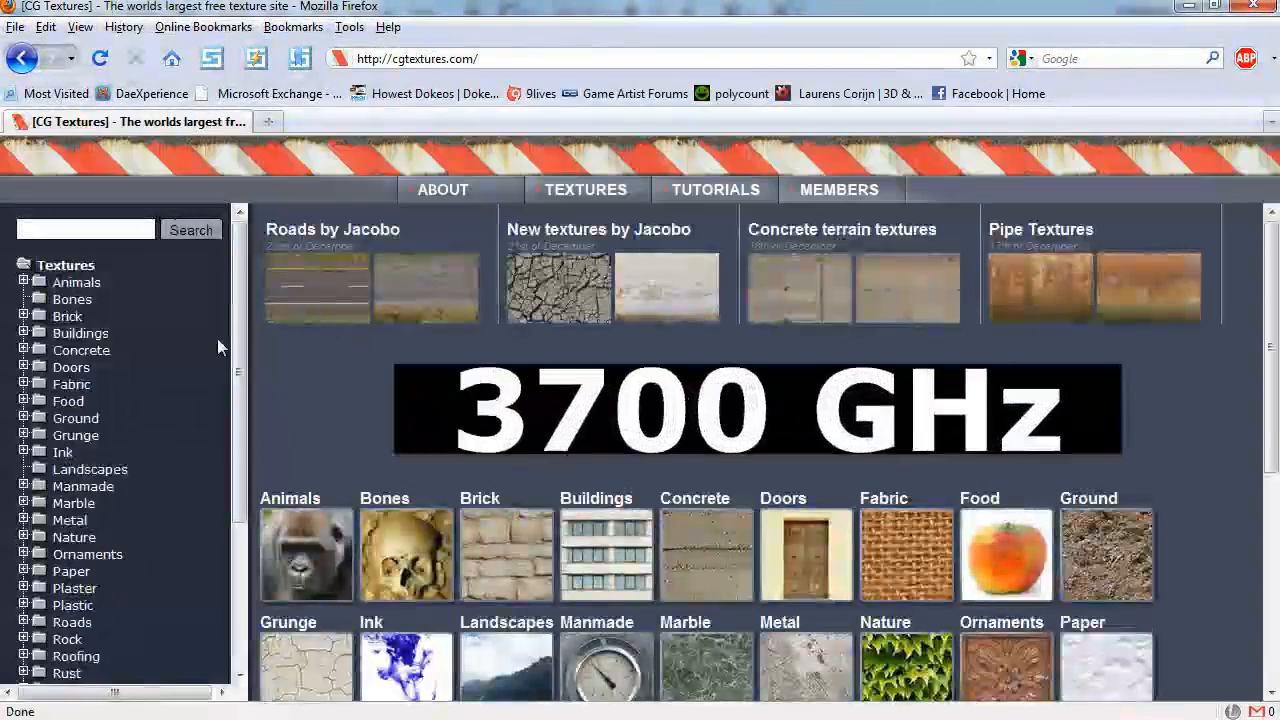
scroll(394, 446, down, 5)
click(612, 375)
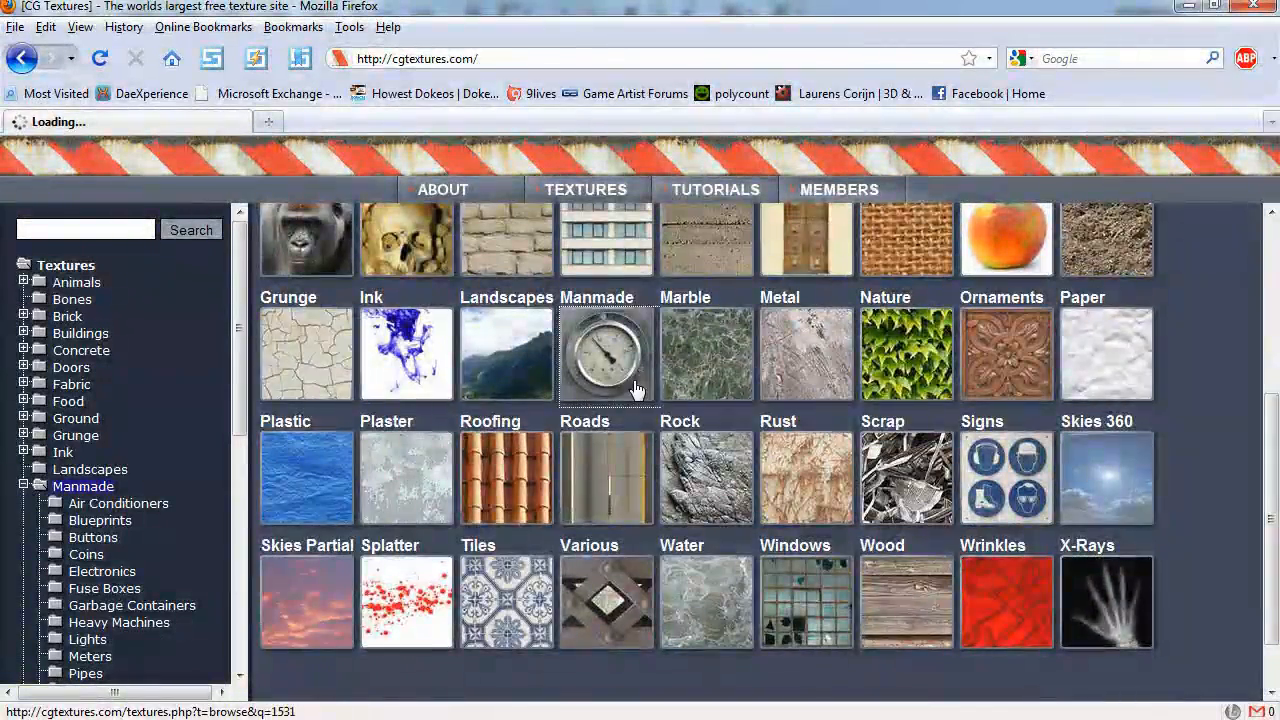
Look through the Manmade sub-categories for a usable belt texture and return to the chassis texture in Photoshop
scroll(854, 434, down, 6)
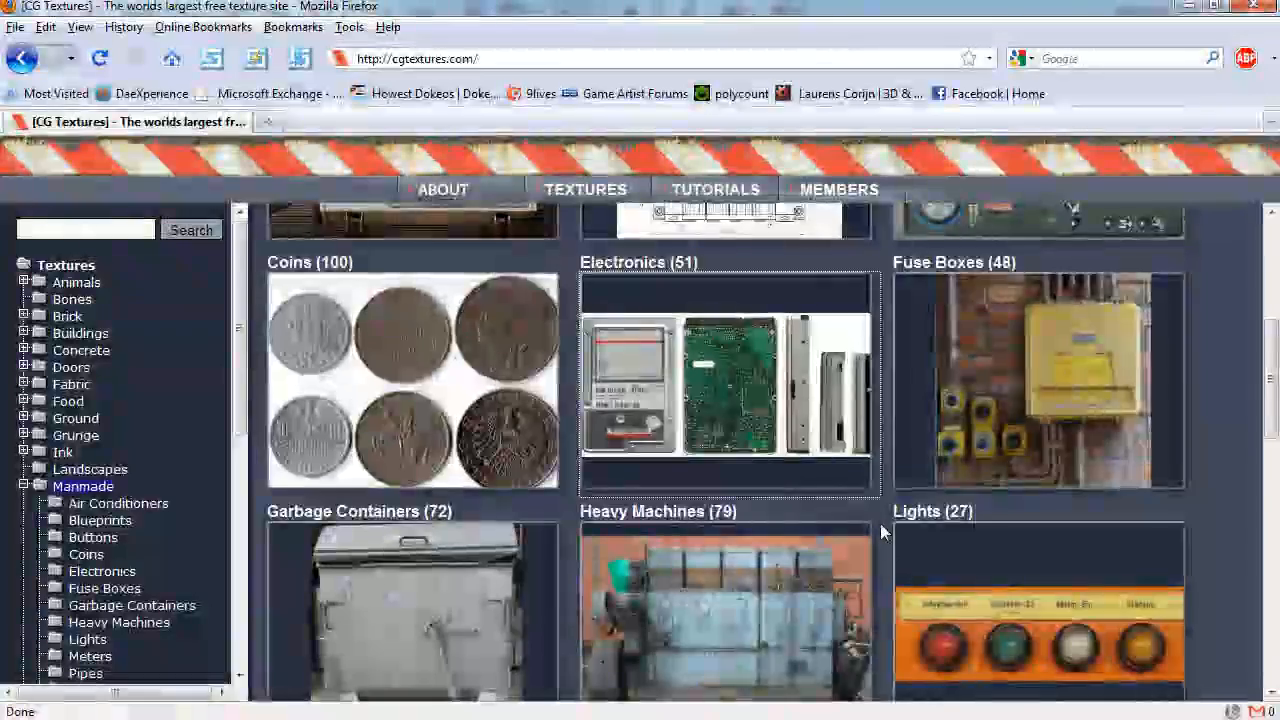
scroll(881, 531, down, 12)
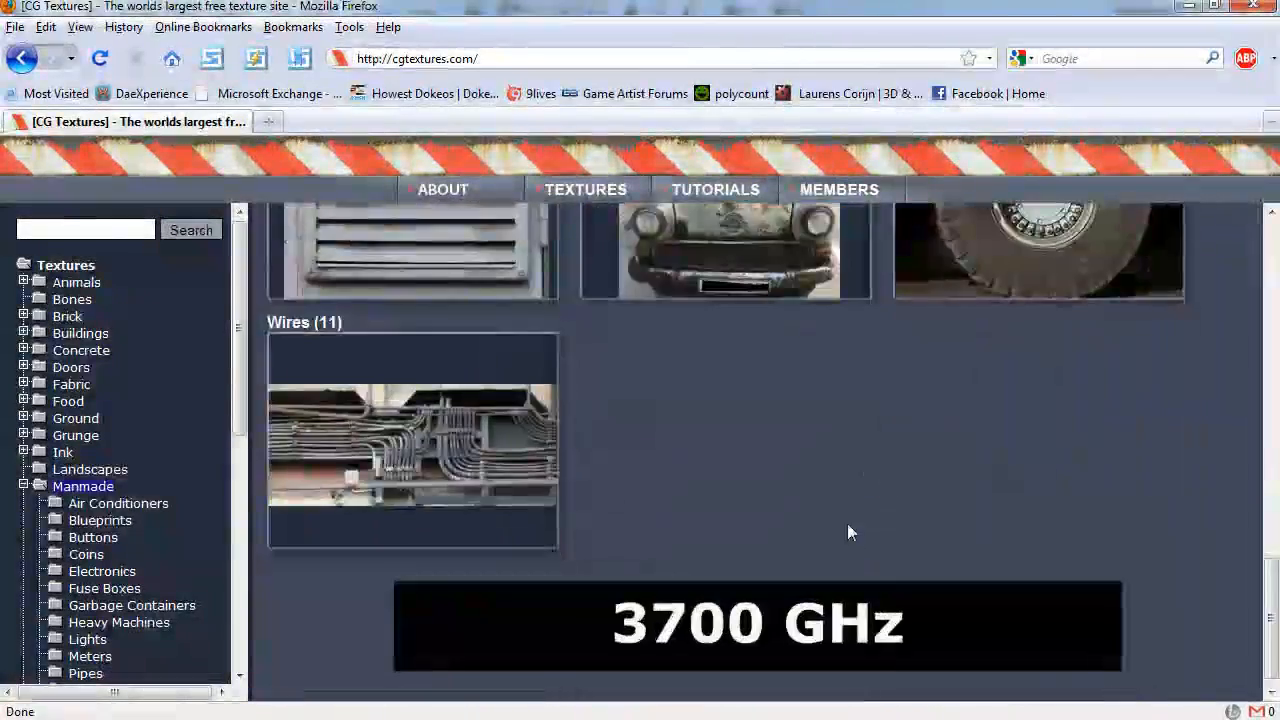
scroll(847, 532, up, 10)
scroll(878, 390, up, 6)
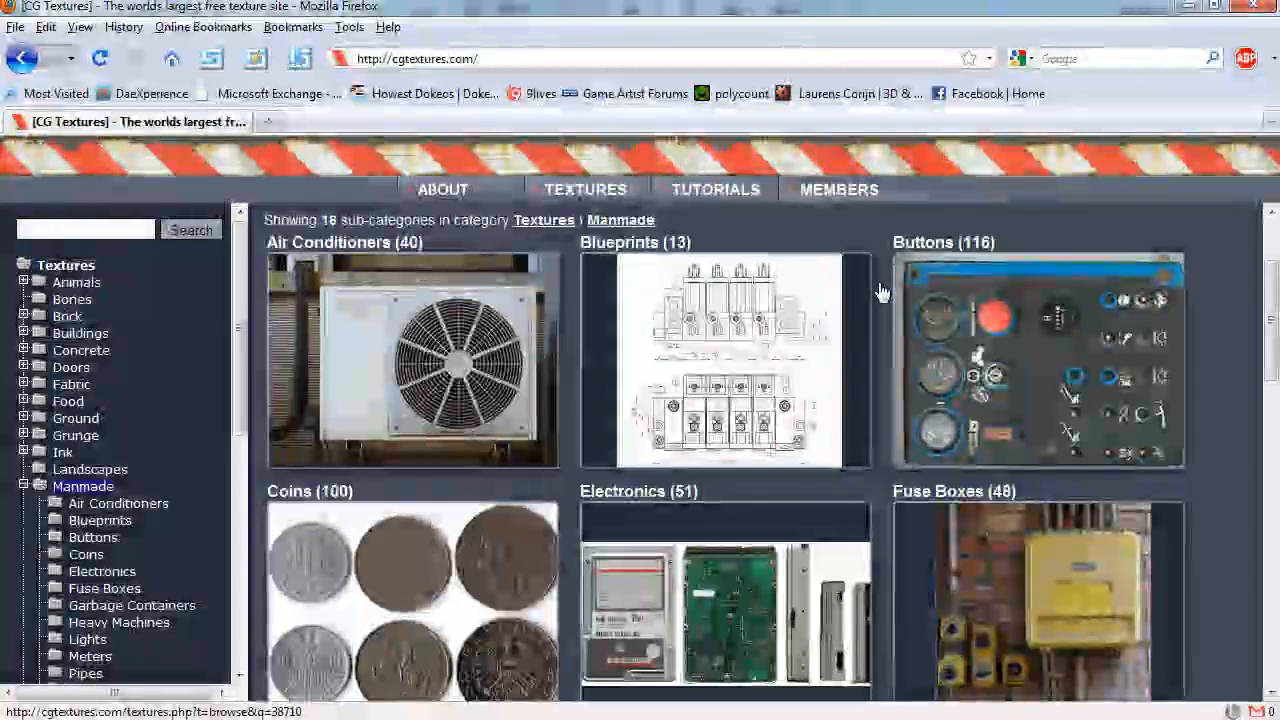
middle_click(880, 258)
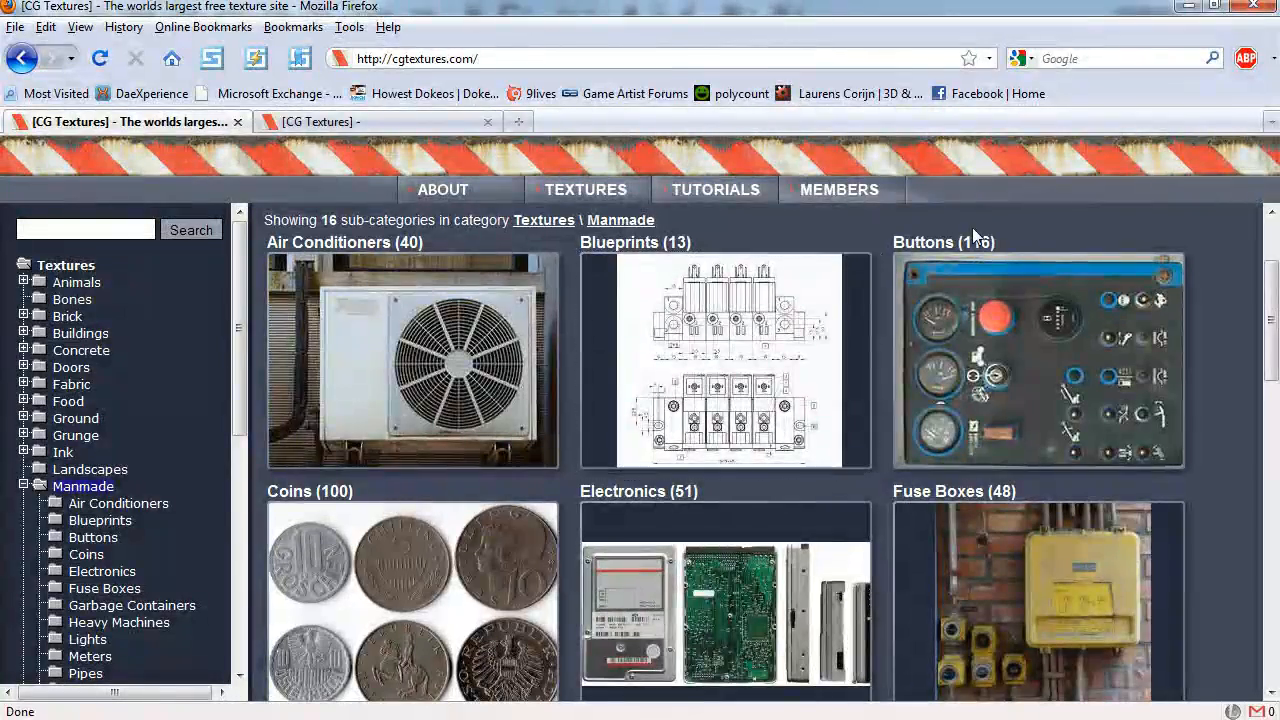
scroll(1217, 434, down, 4)
middle_click(1231, 423)
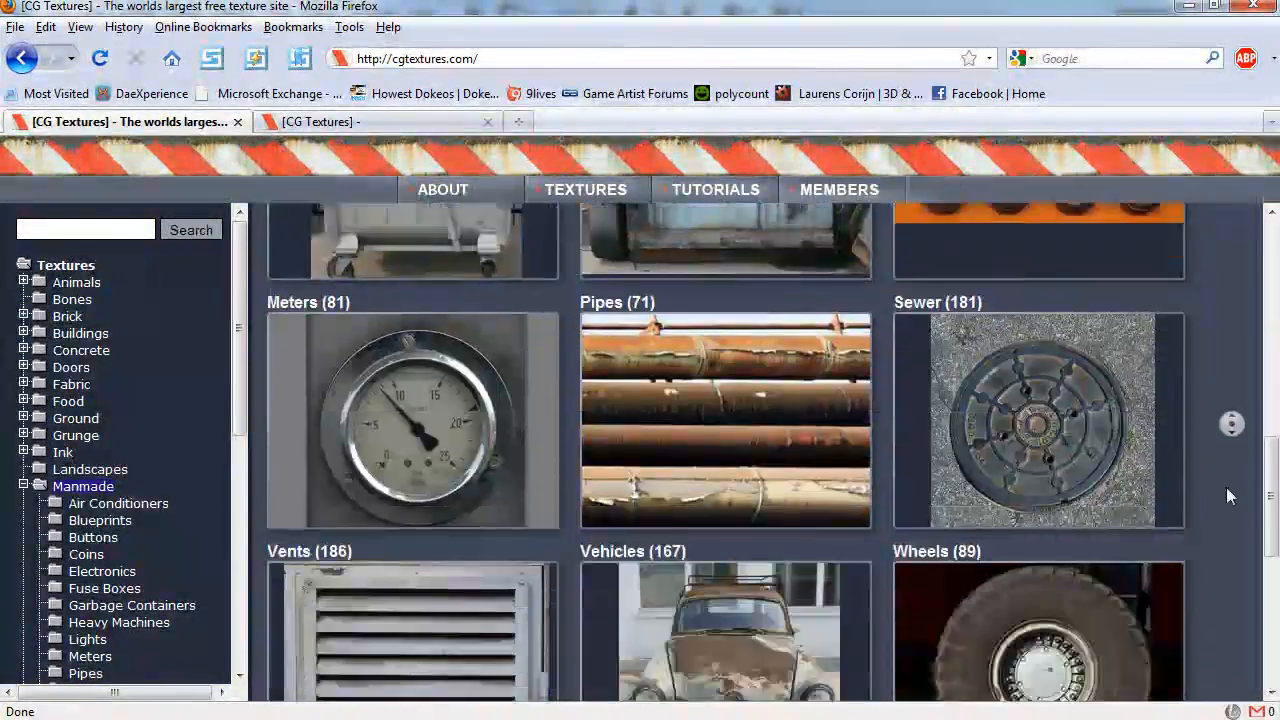
key(alt+Left)
key(alt+Left)
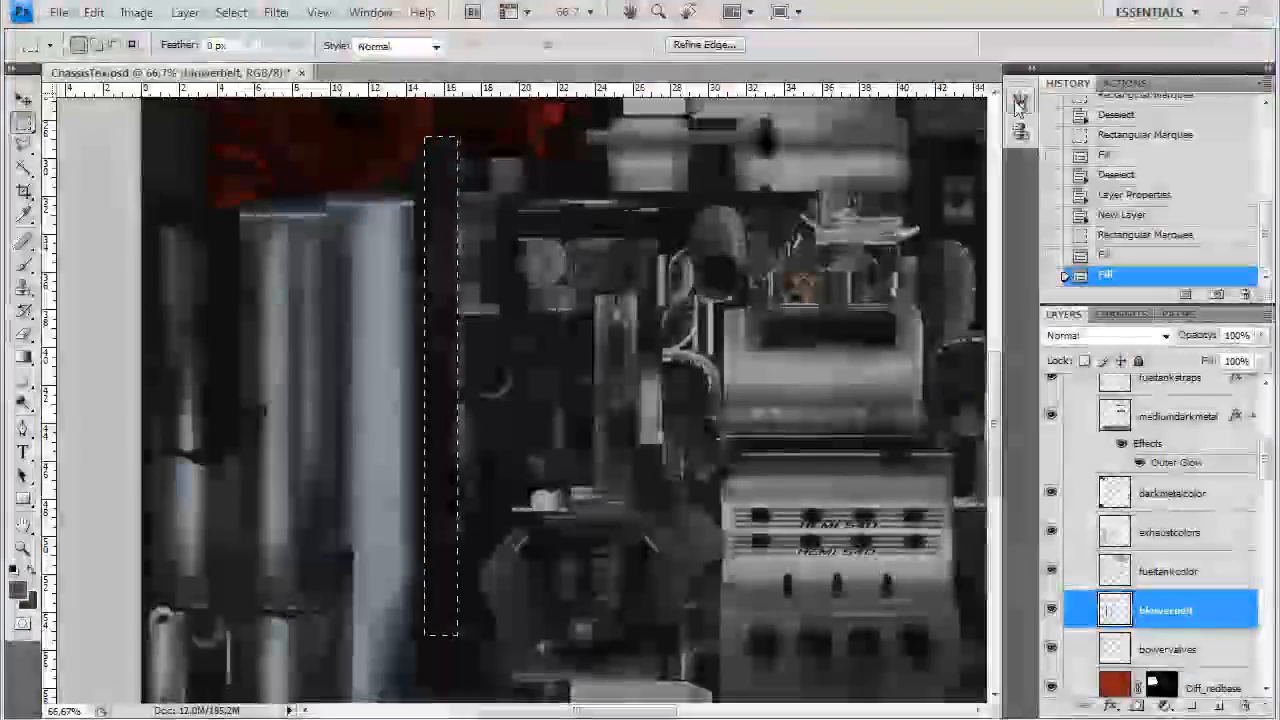
Add a pattern fill layer above blowerbelt, limited to the selected vertical belt strip
click(185, 12)
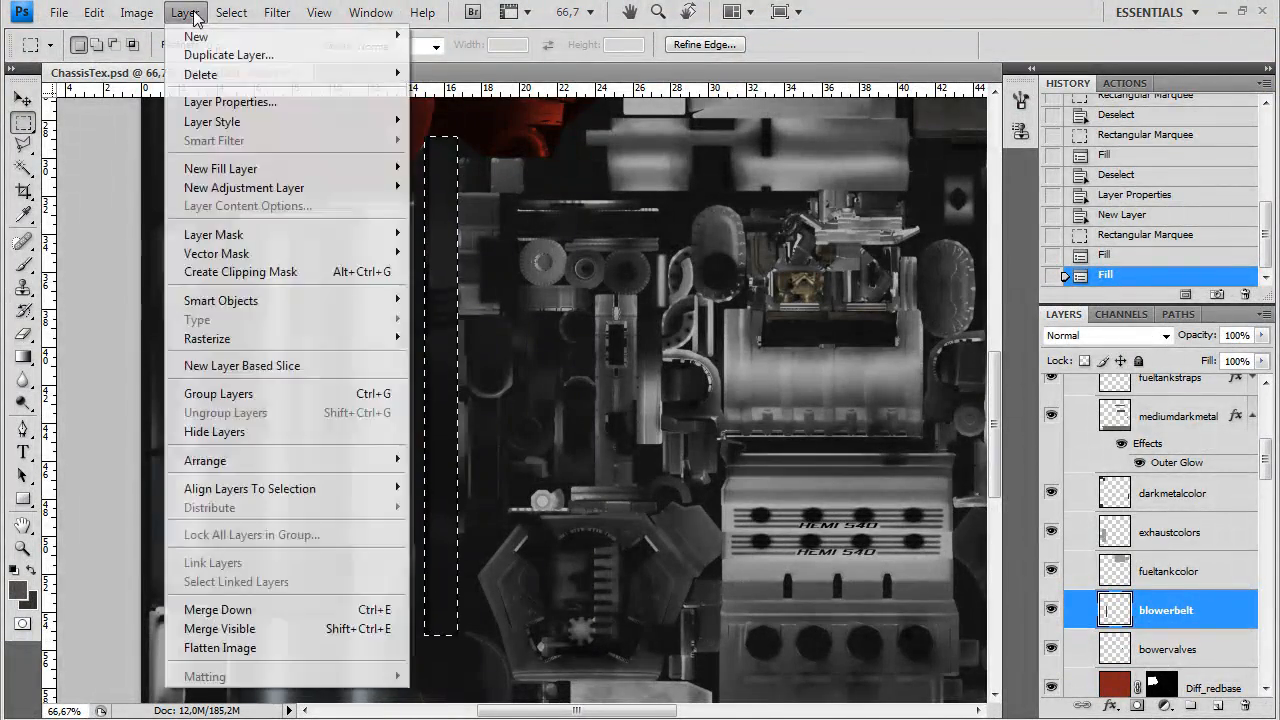
mouse_move(286, 169)
click(443, 206)
click(1007, 318)
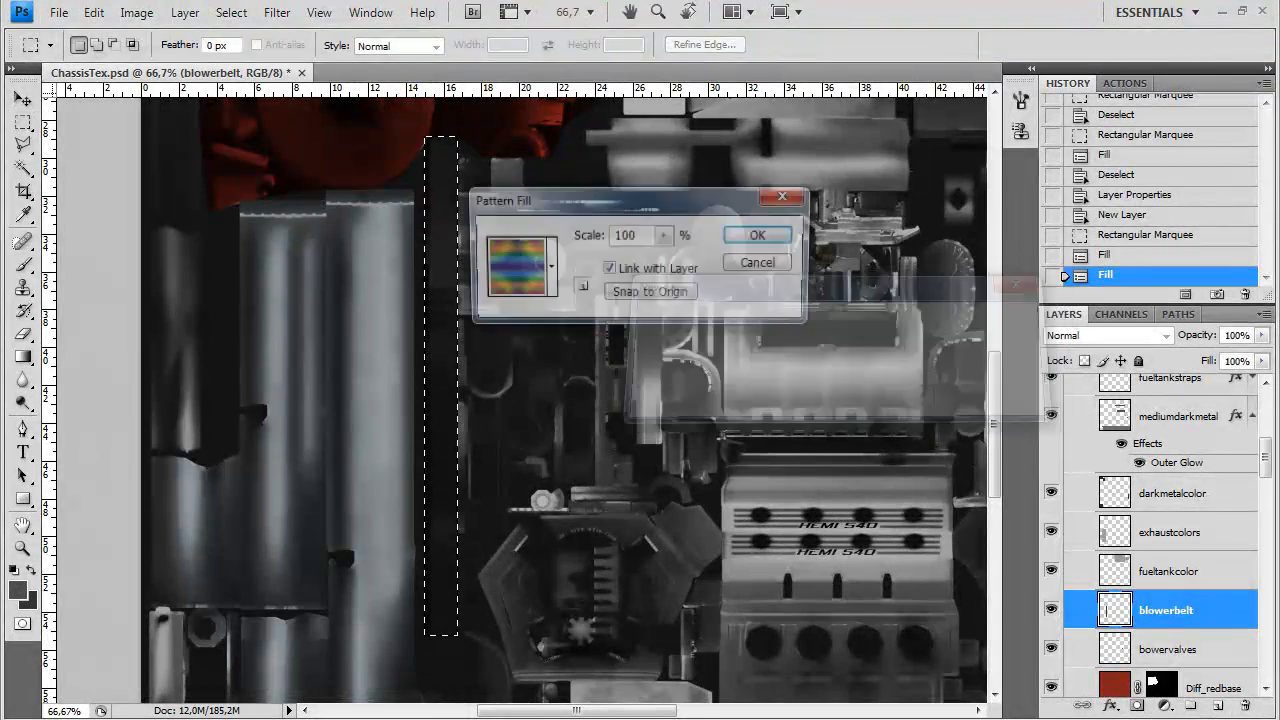
Load the pattern set techie.pat from the Patterns presets folder of Adobe Photoshop CS4 (64 Bit)
click(548, 268)
click(628, 318)
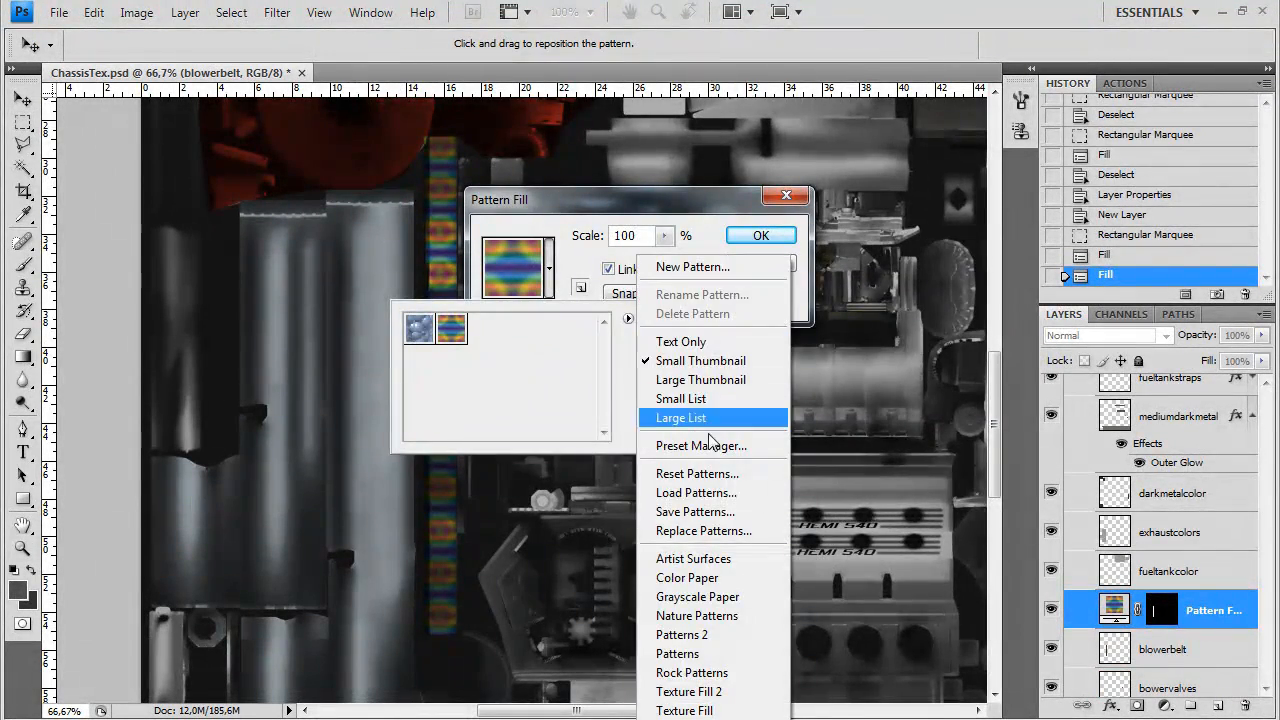
click(697, 492)
click(716, 133)
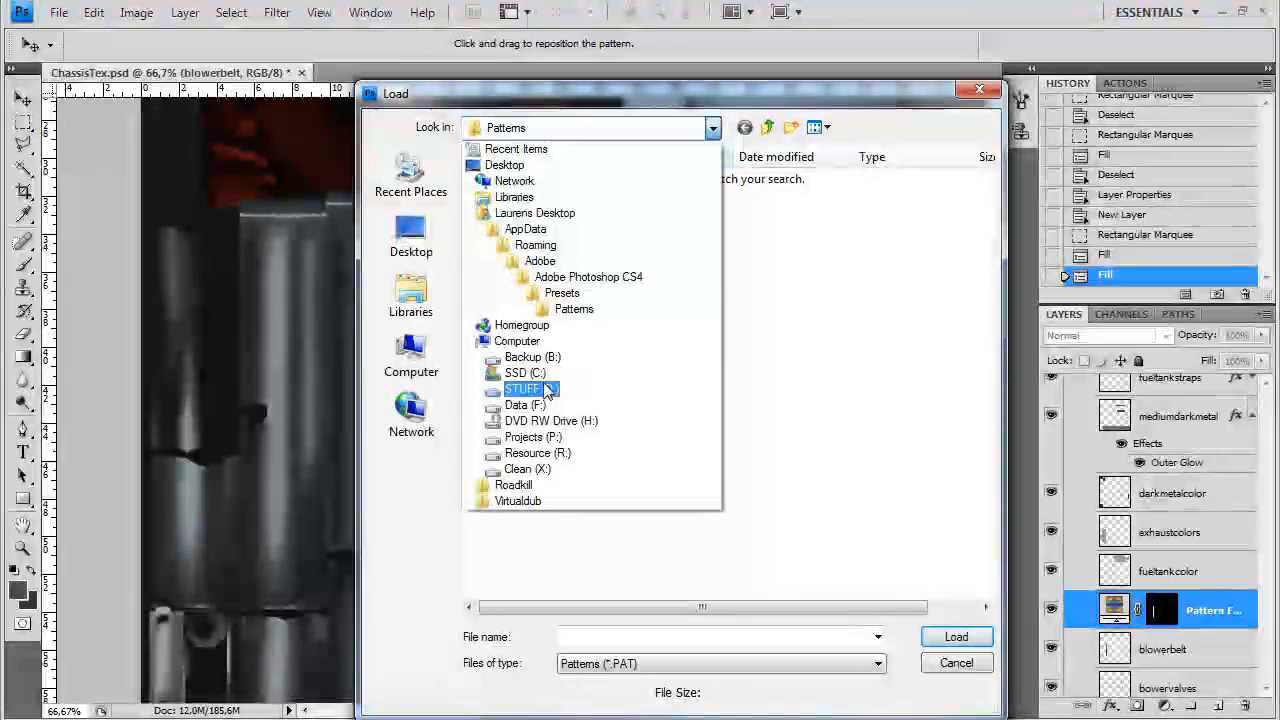
click(528, 377)
double_click(557, 203)
double_click(556, 203)
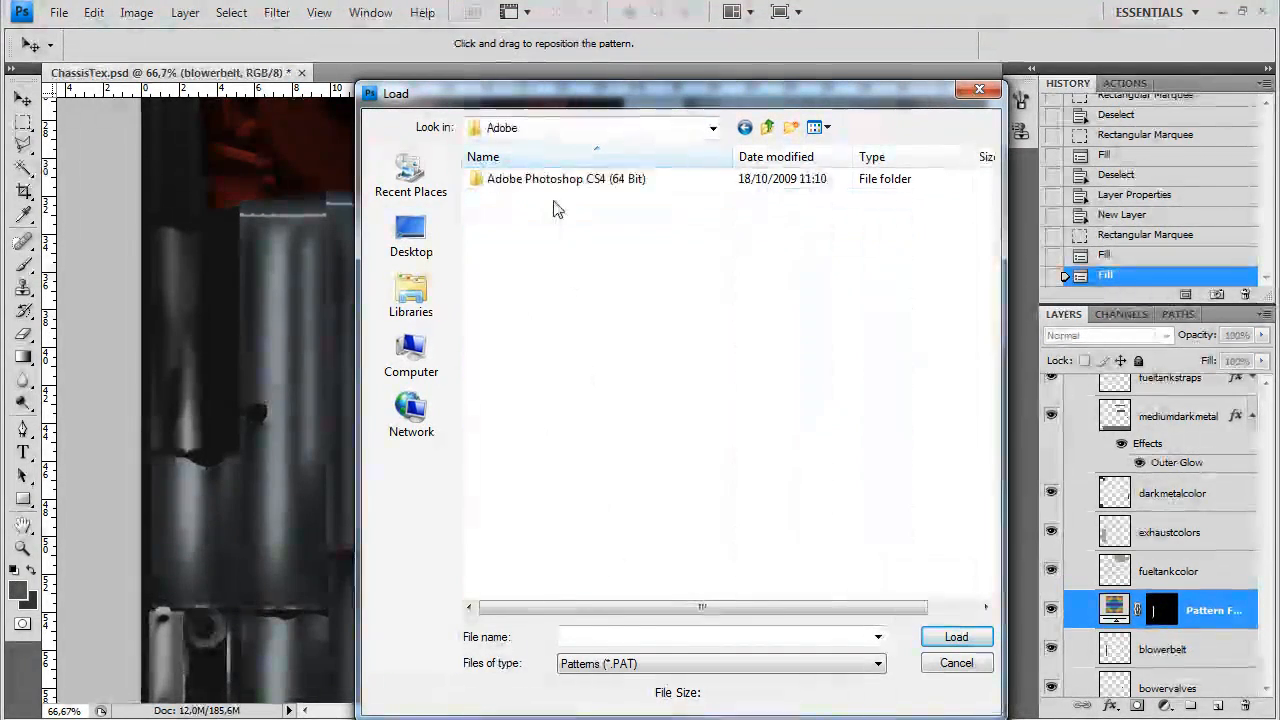
double_click(540, 180)
double_click(525, 345)
double_click(508, 577)
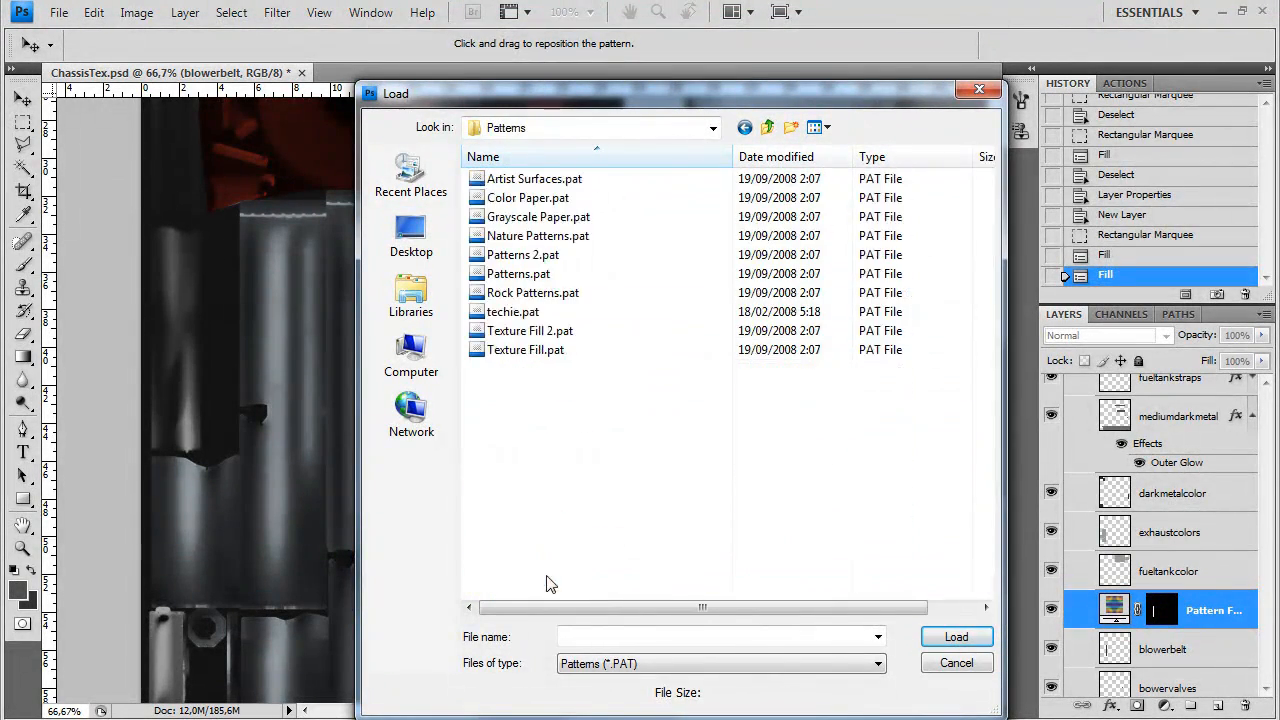
double_click(505, 311)
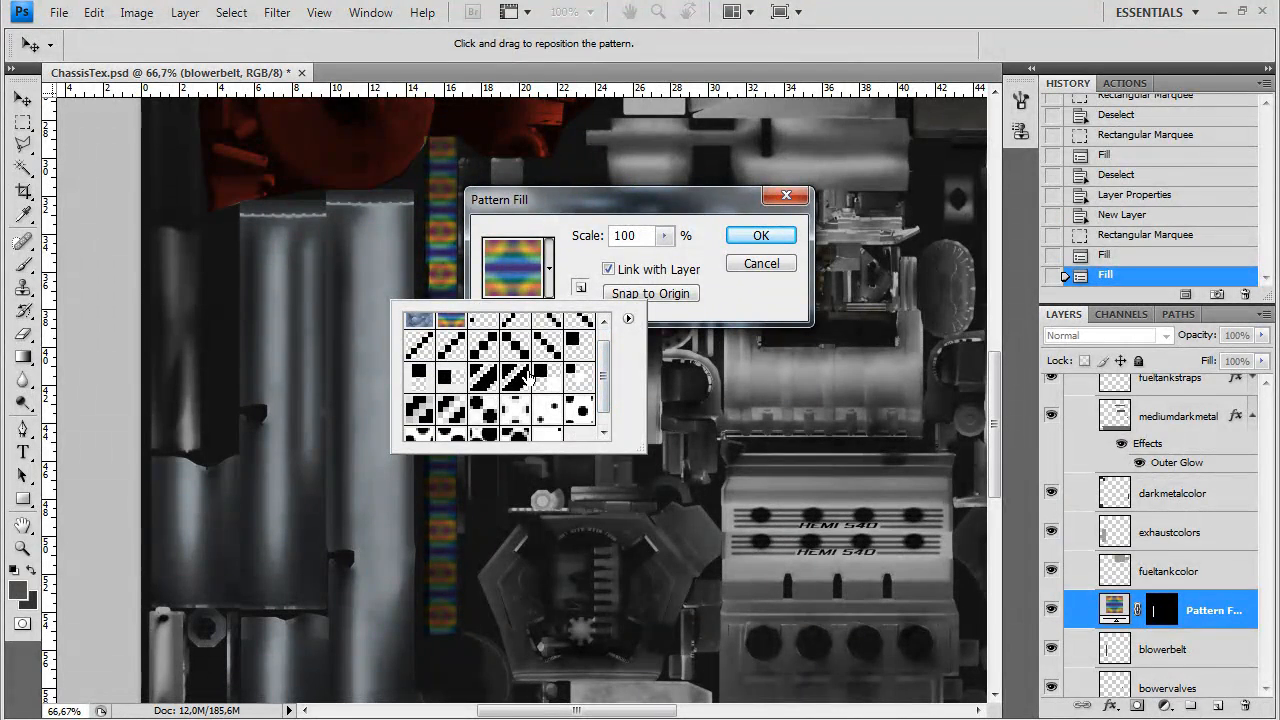
Fill the belt with the black, gray and white diagonal stair pattern at 100% scale, blended as Overlay at 22% opacity
click(552, 322)
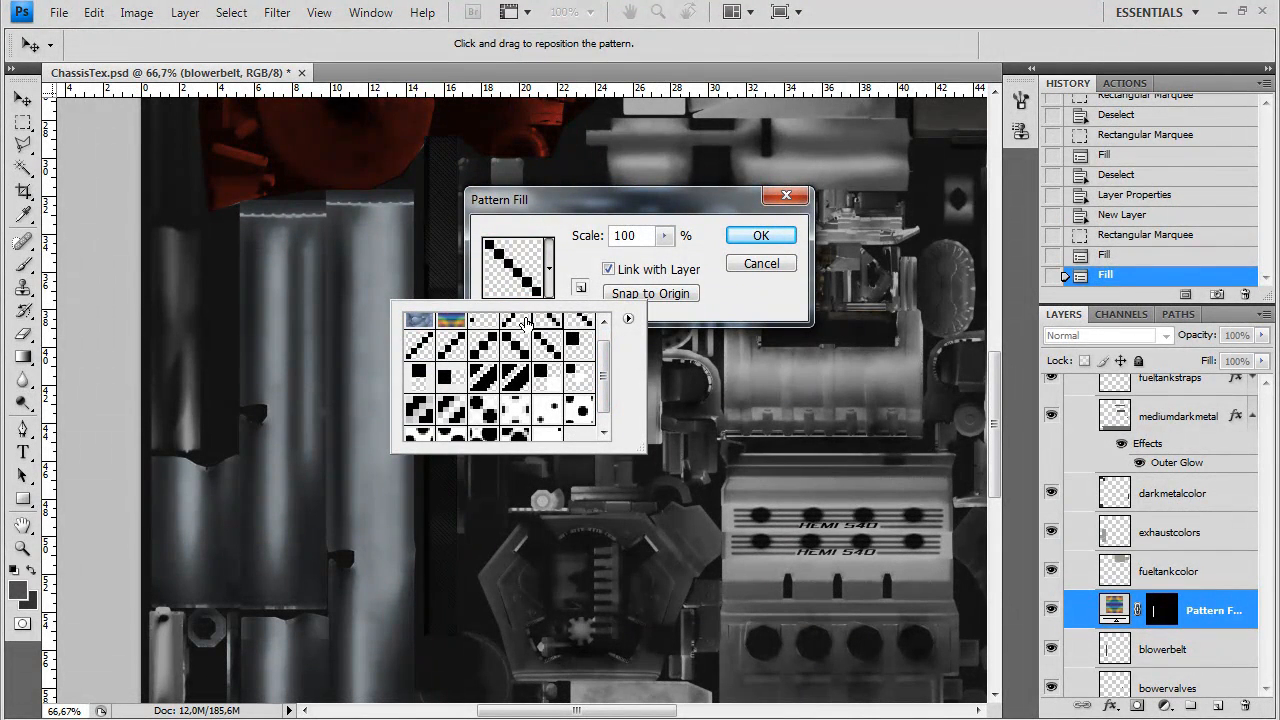
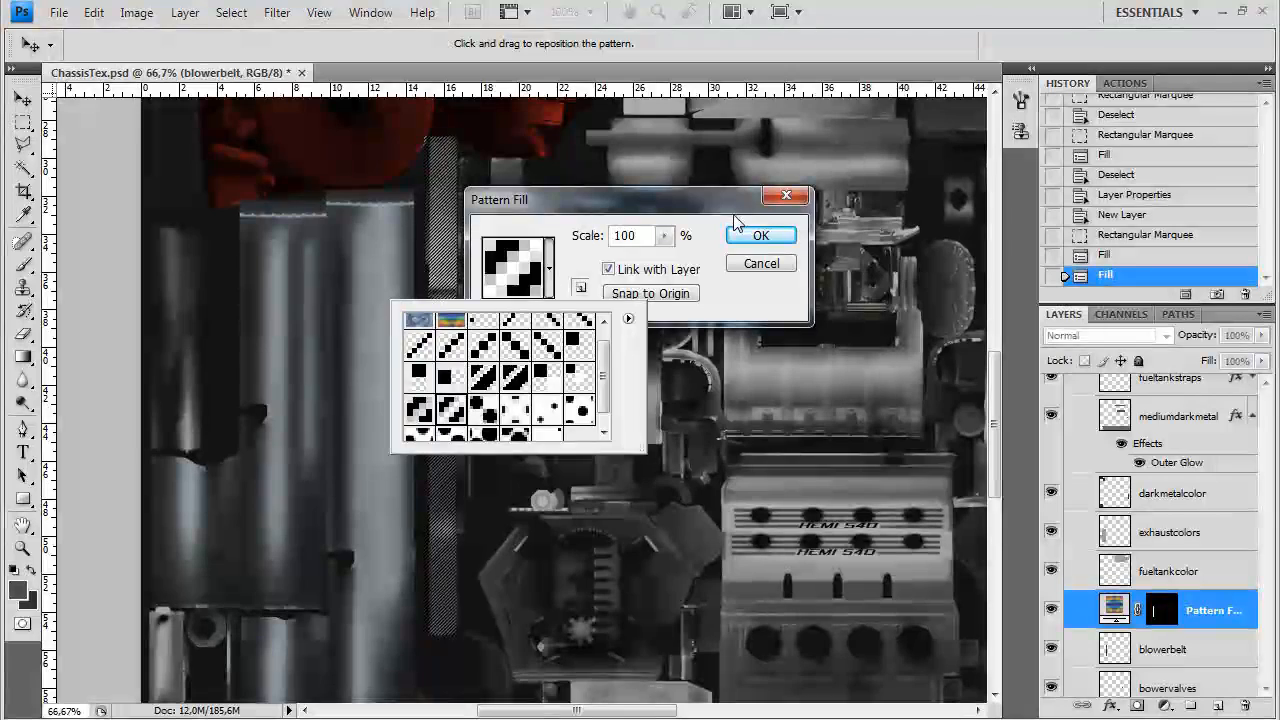
click(760, 234)
click(1108, 335)
click(1103, 290)
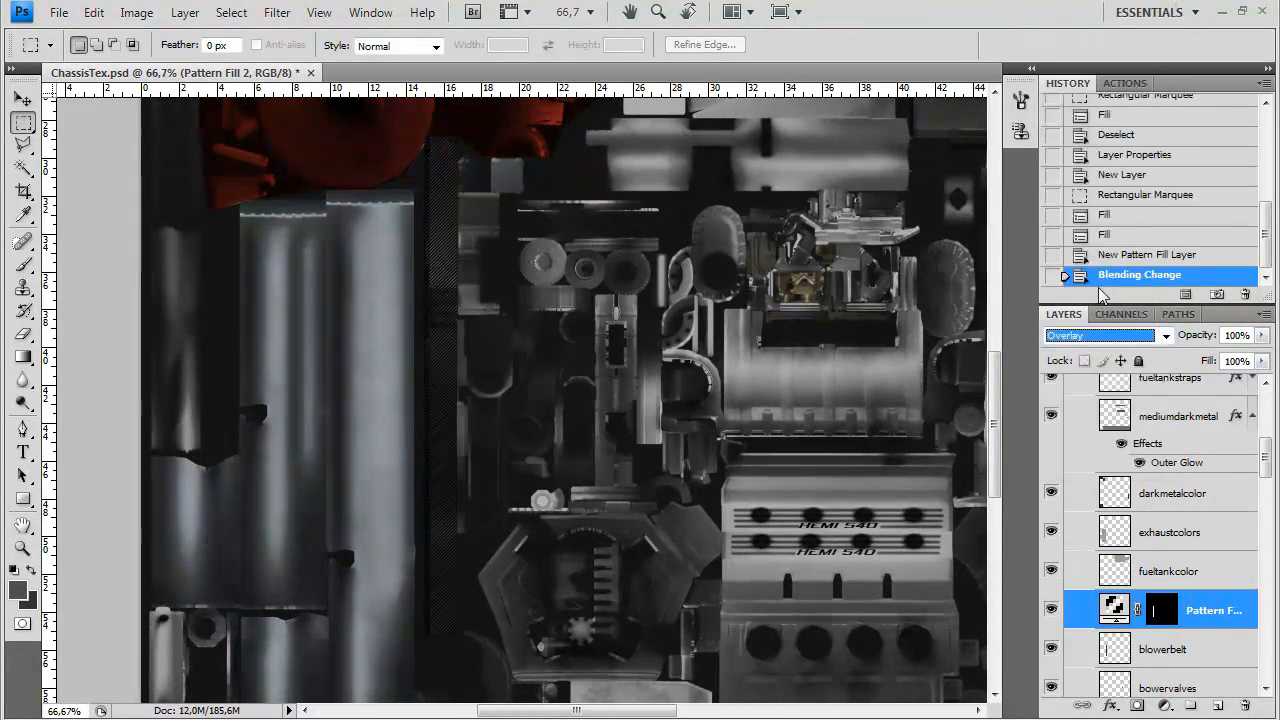
key(ctrl+plus)
key(ctrl+plus)
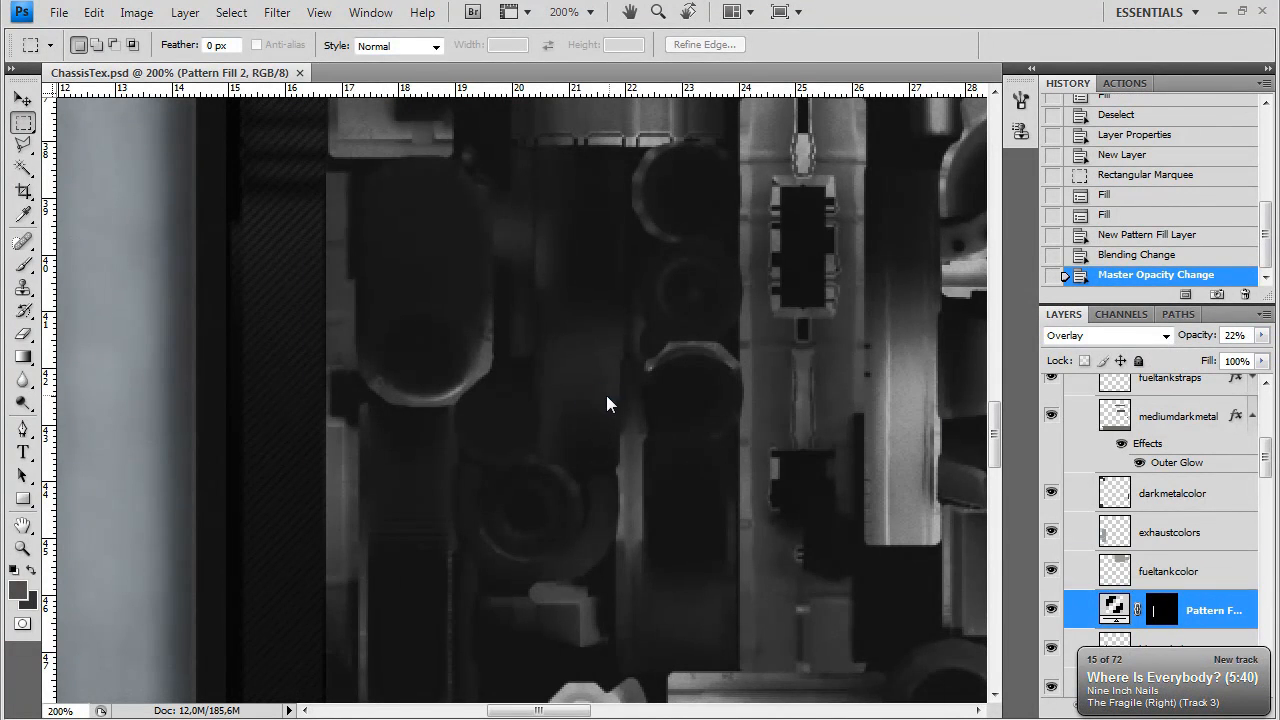
Export the chassis texture as a 24 bits/pixel Targa file with RLE compression
key(ctrl+shift+s)
click(610, 469)
click(590, 718)
double_click(586, 225)
click(586, 289)
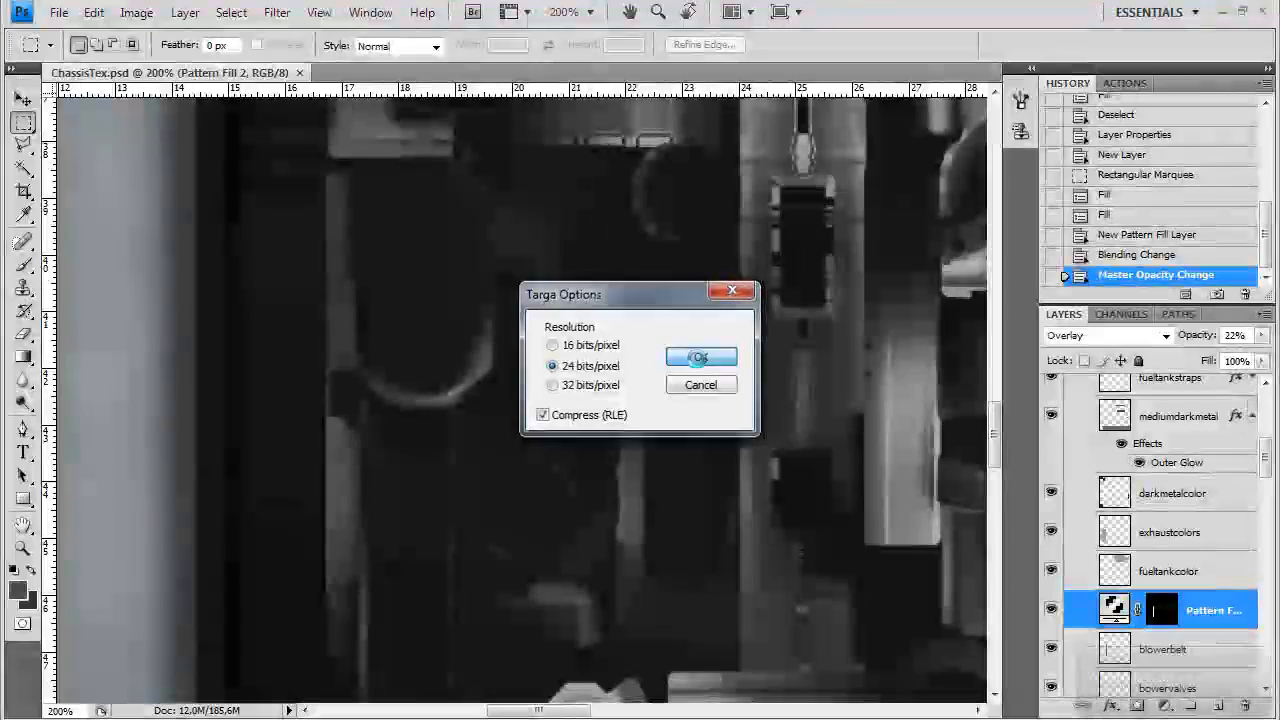
click(706, 357)
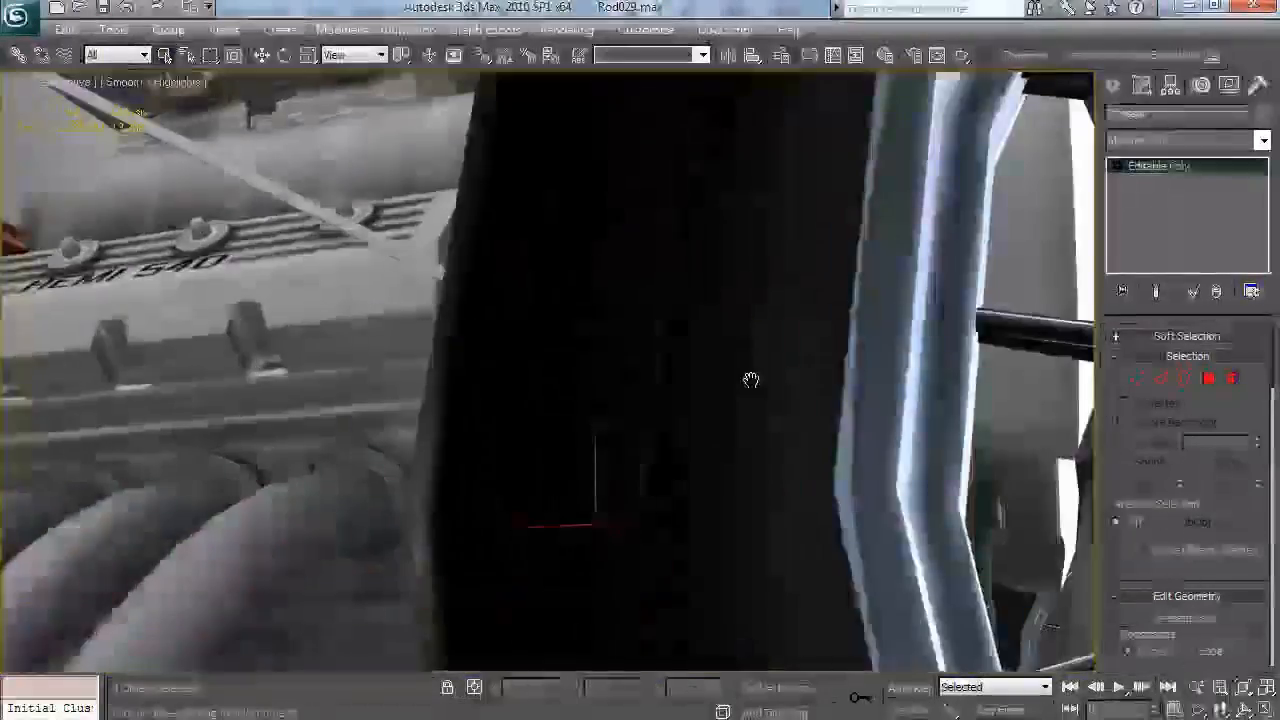
Switch to 3ds Max and examine the drive belt, engine and front of the hot rod from several angles
drag(751, 380, 722, 421)
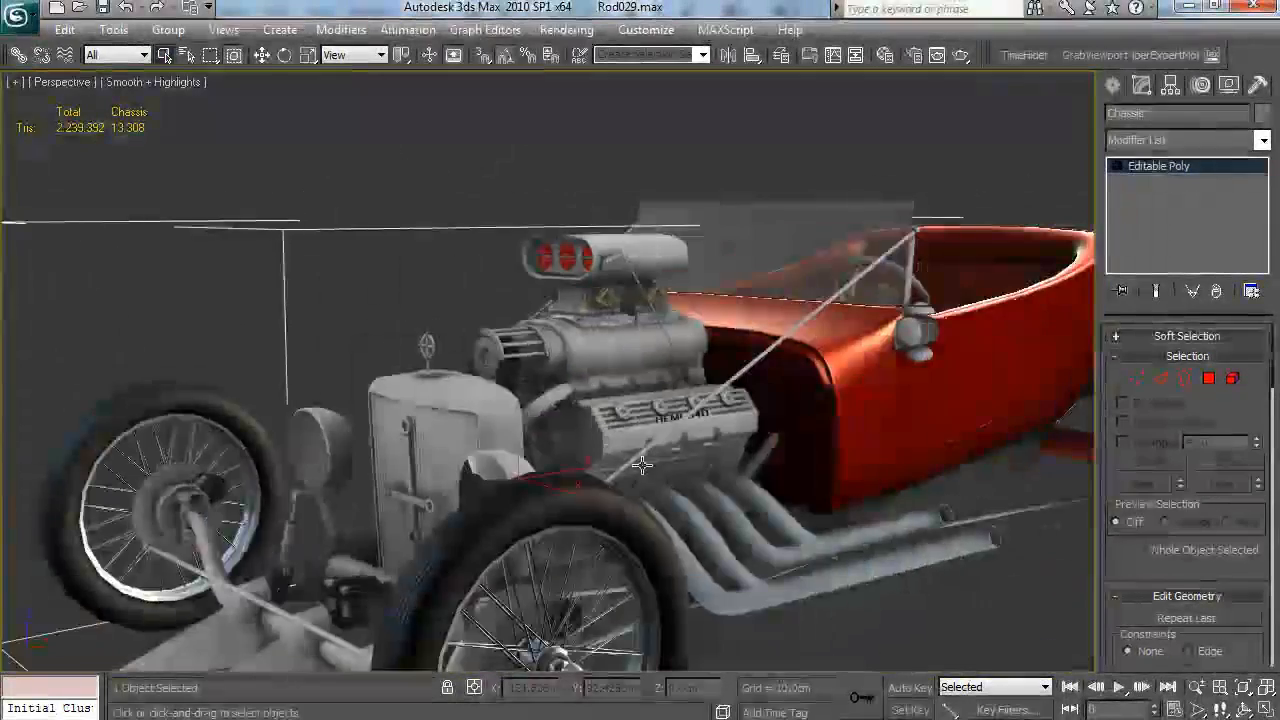
drag(450, 440, 694, 457)
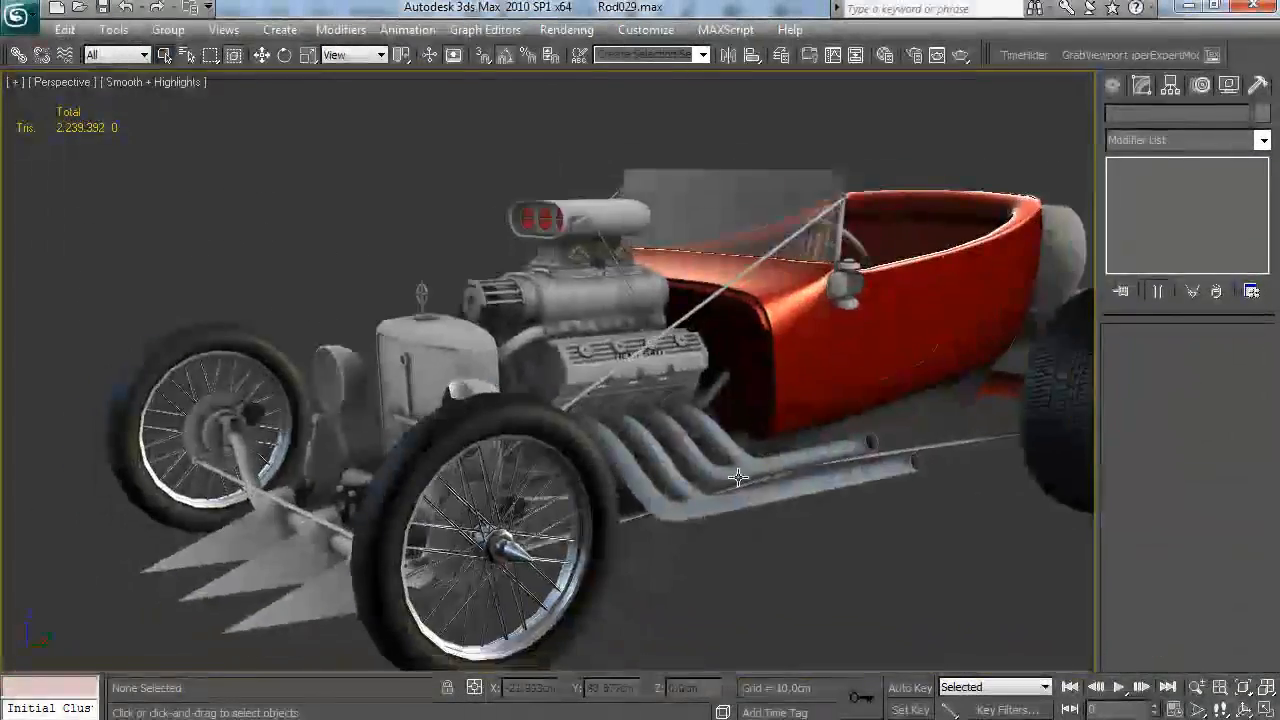
scroll(678, 486, down, 3)
drag(678, 486, 786, 523)
scroll(605, 498, up, 5)
drag(605, 498, 483, 710)
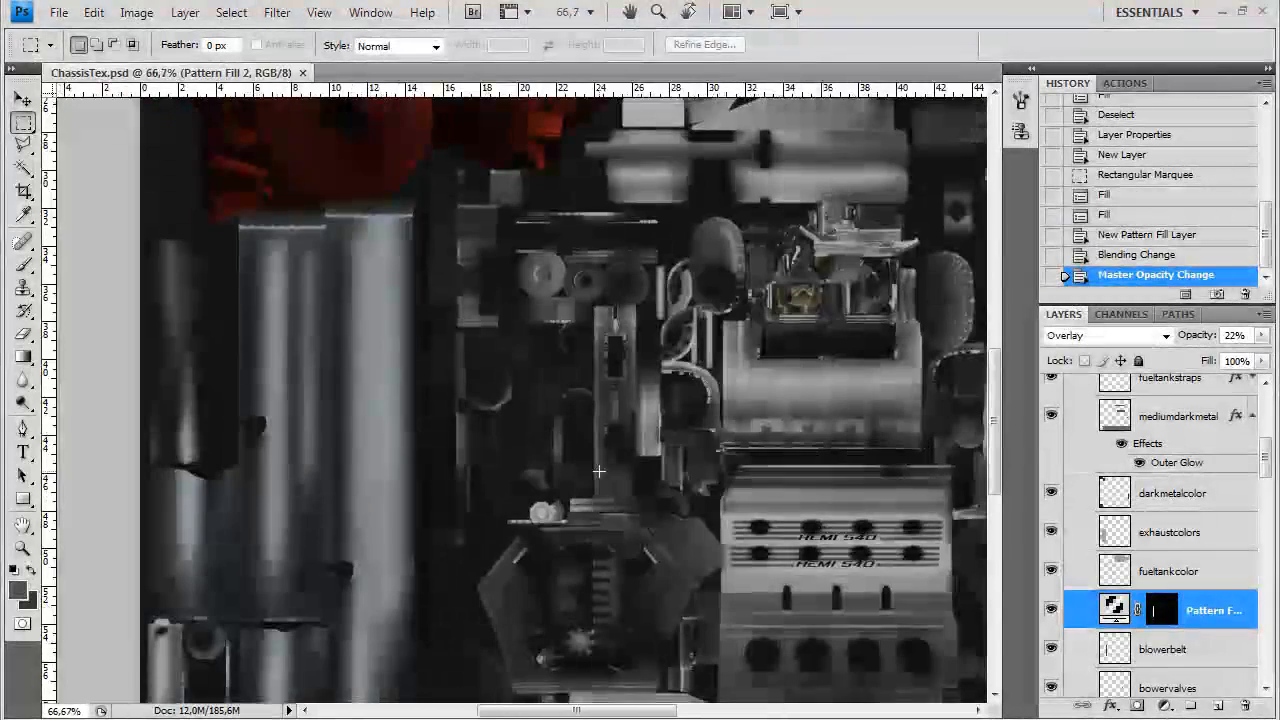
Back in Photoshop, collapse the basecolors group and rename Layer 7 in the dirtoverlays group as bigdirt
click(1188, 540)
scroll(1188, 537, up, 5)
click(1089, 502)
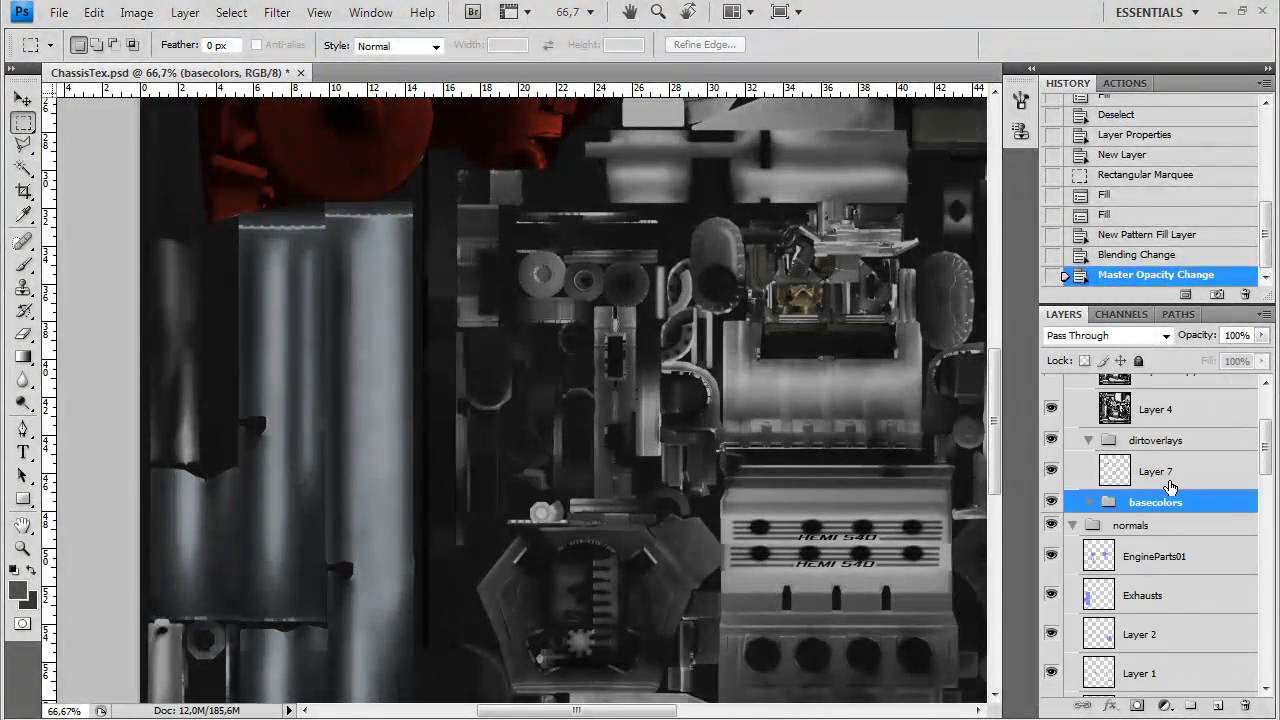
double_click(1160, 471)
text(bigdirt)
key(Return)
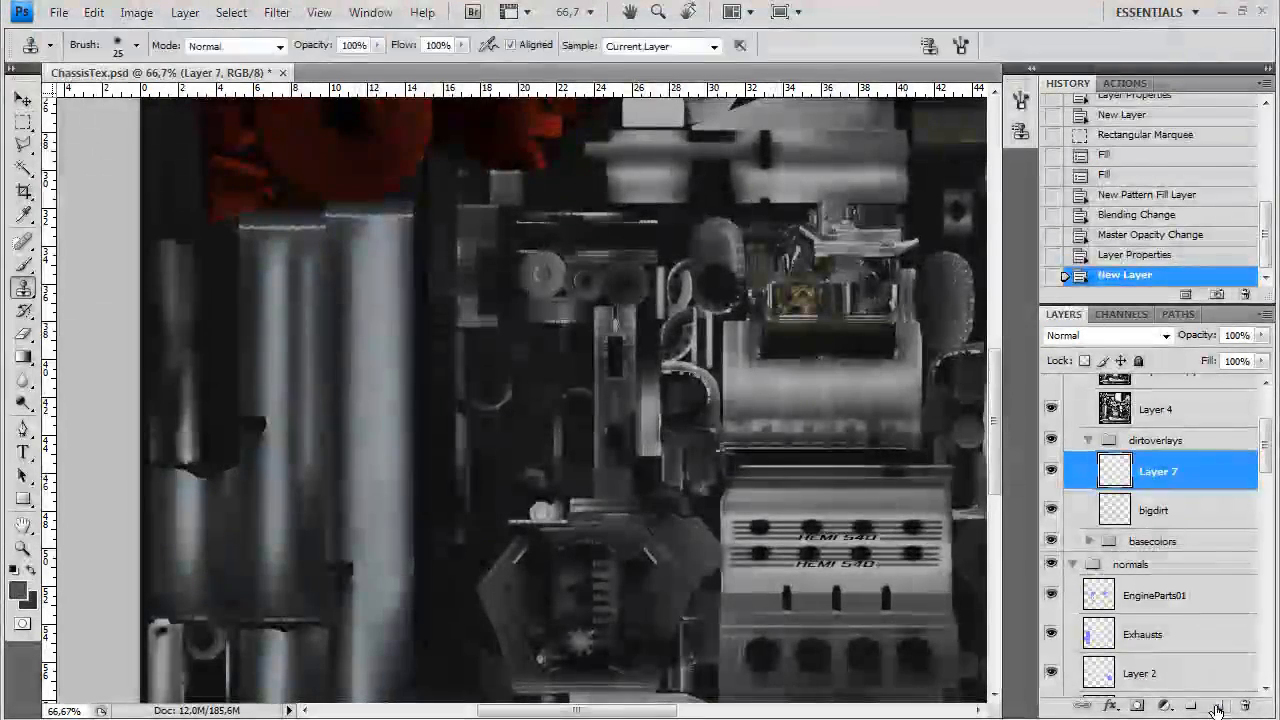
Rename the new layer above bigdirt as speckledirt and activate the Brush tool
key(c)
key(t)
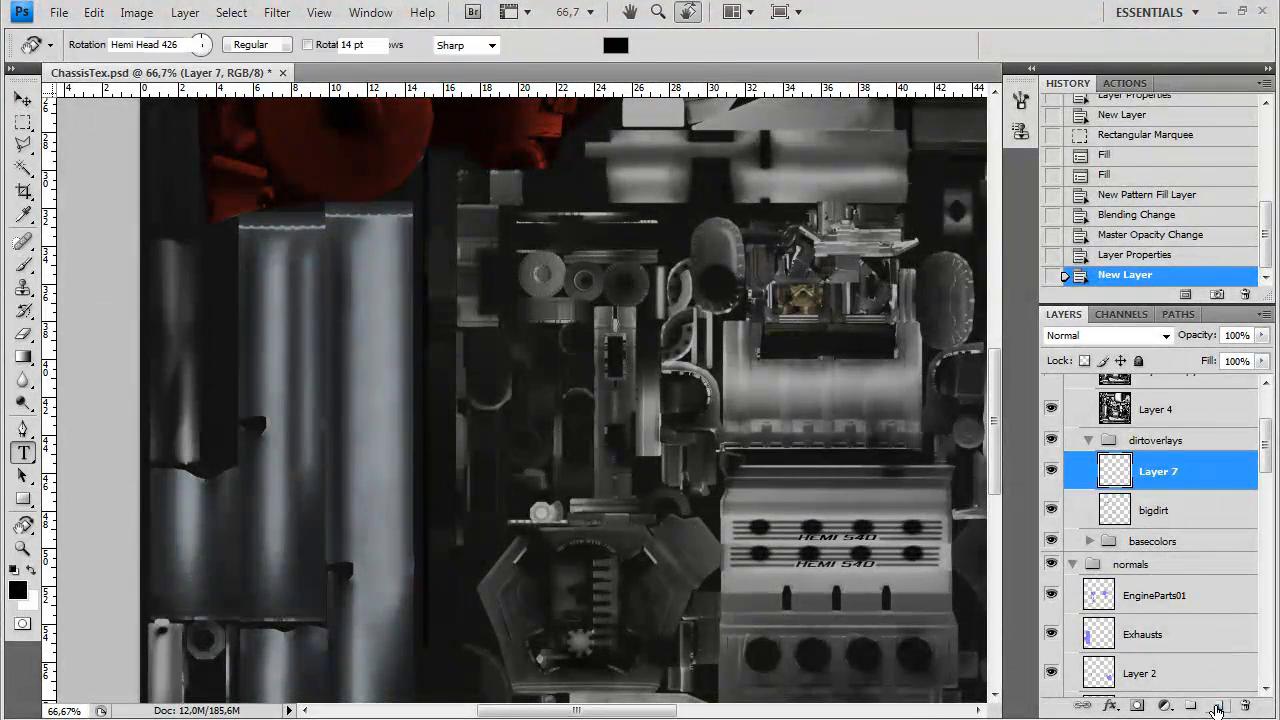
double_click(1158, 471)
text(speckledirt)
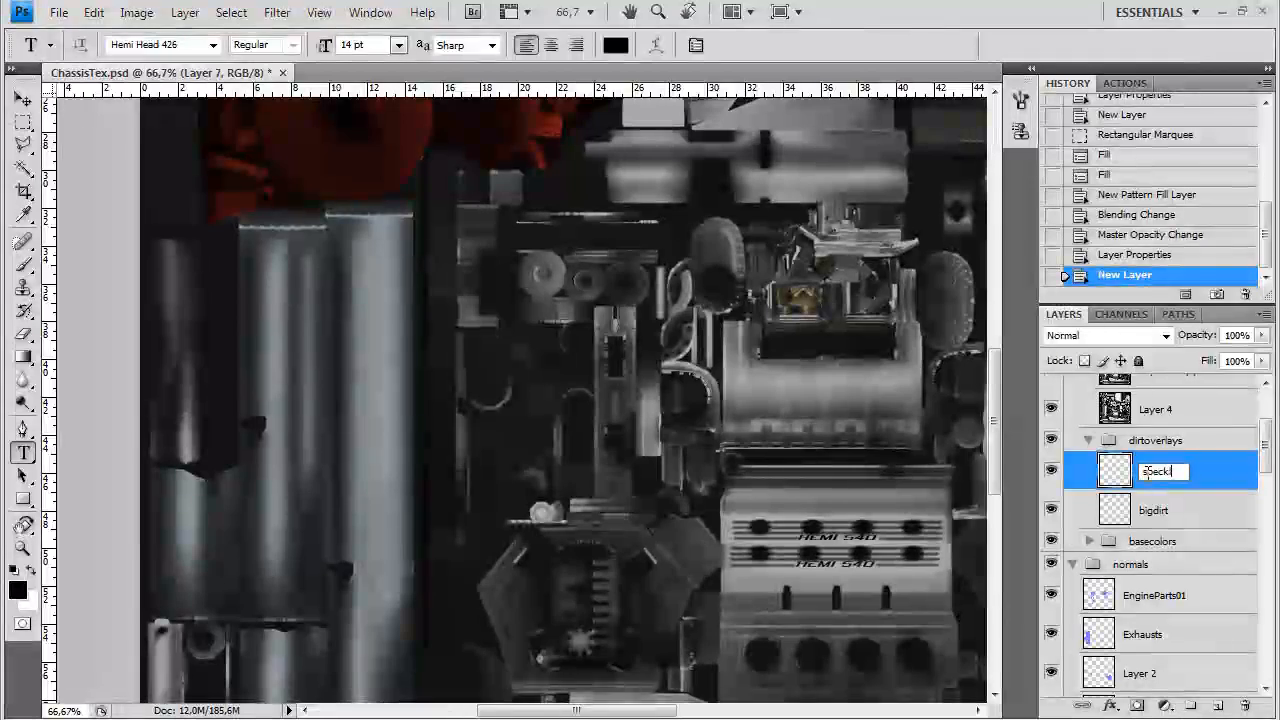
key(Return)
click(22, 264)
Try the 248, 287 and 497 px splatter brushes, stamping the 497 px one over the exhaust pipes
click(136, 45)
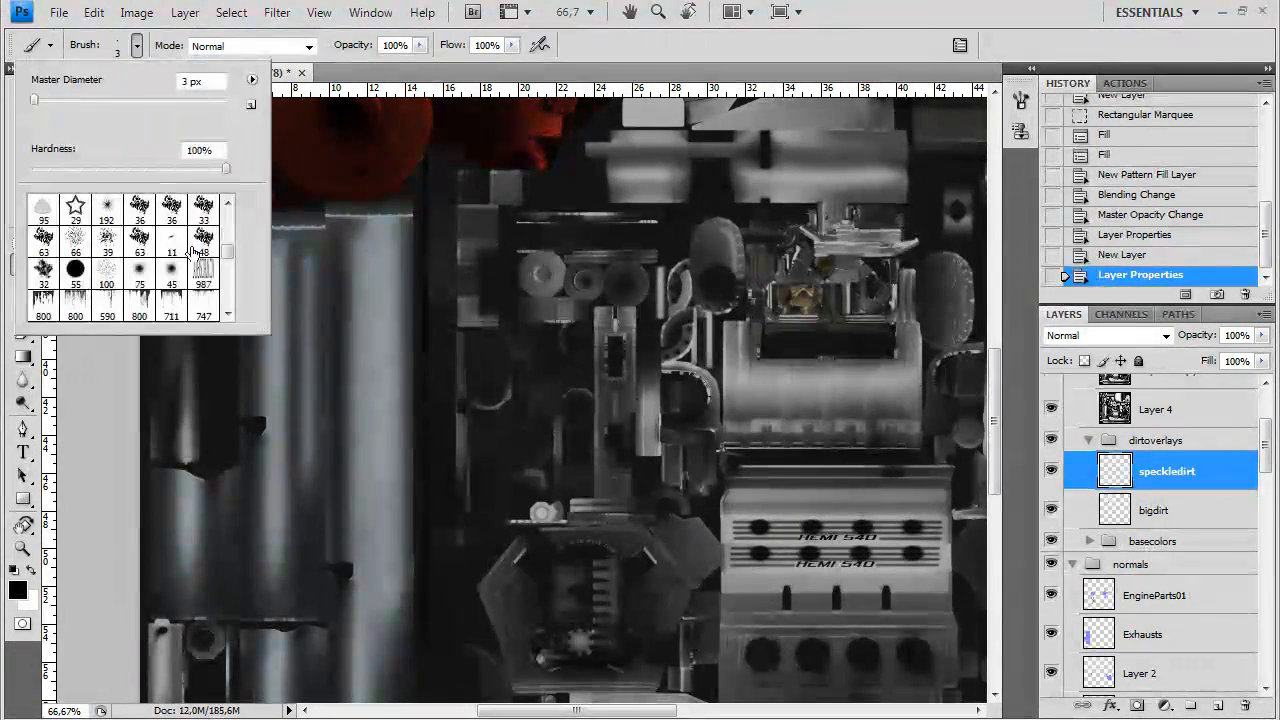
click(43, 240)
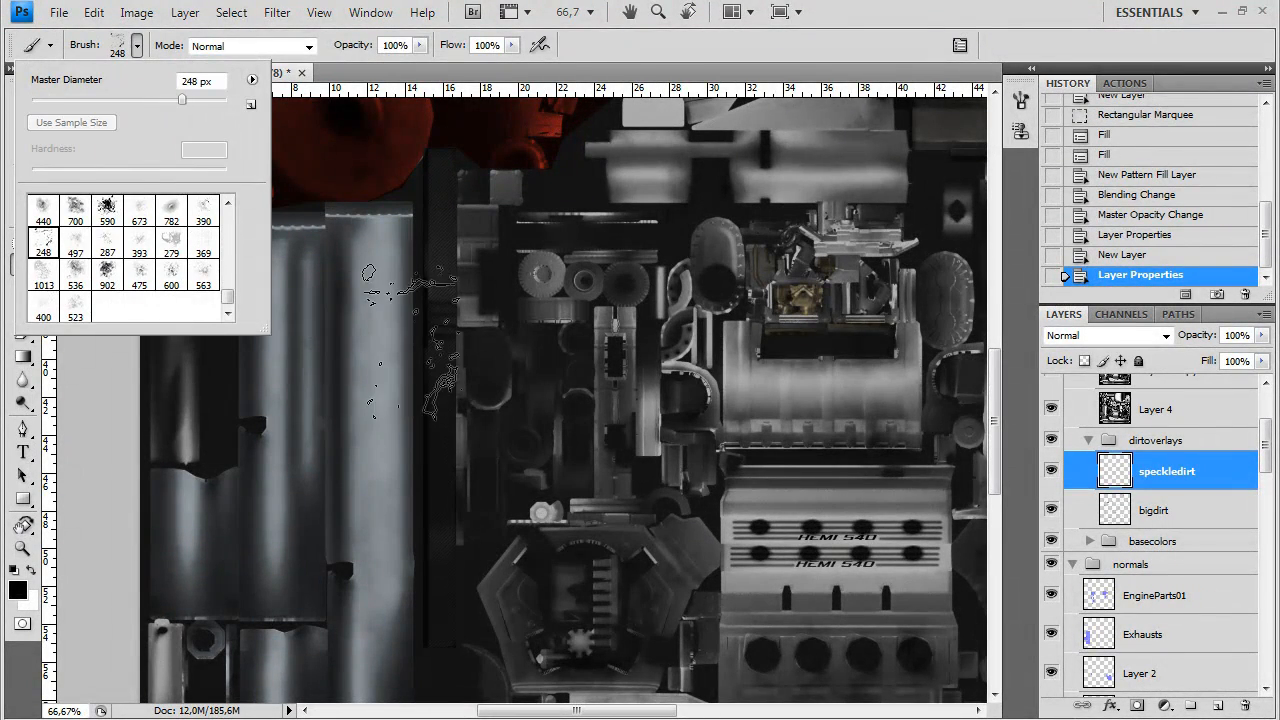
key(Return)
click(136, 45)
click(107, 240)
key(Return)
click(136, 45)
click(76, 240)
key(Return)
click(345, 420)
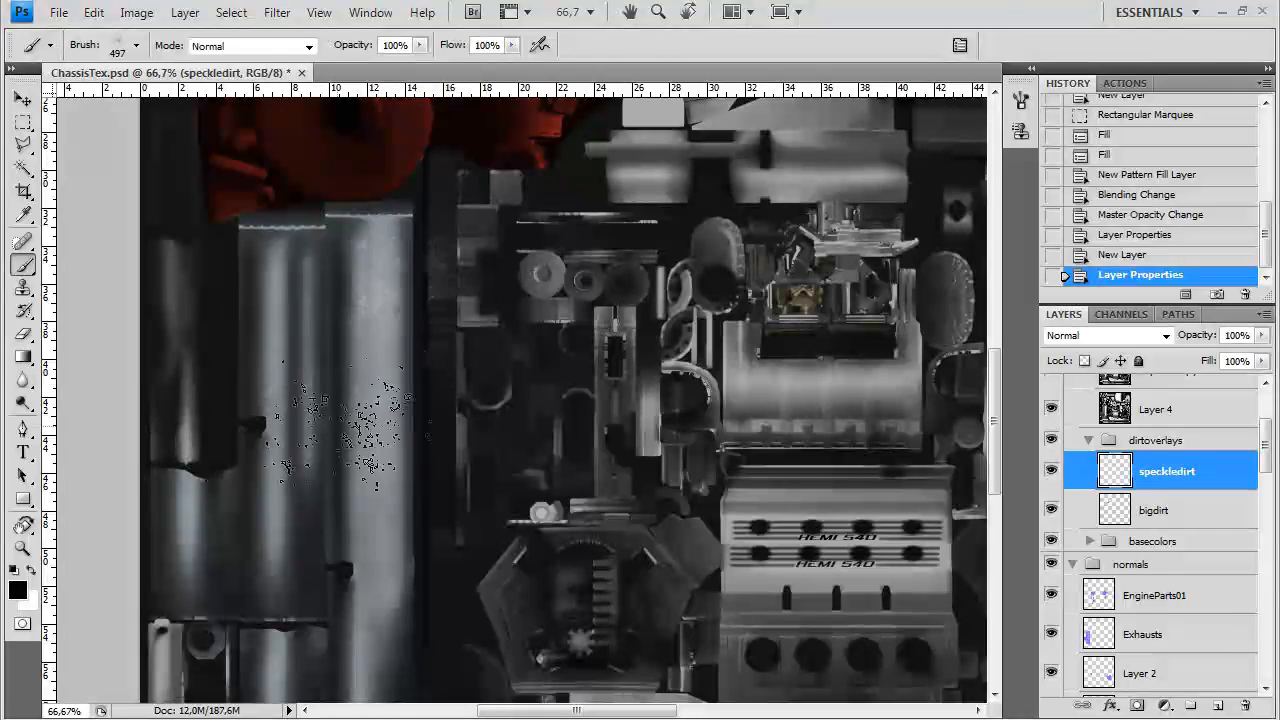
Try further splatter brush tips on the speckledirt layer and undo the test mark on the exhaust pipes
click(136, 45)
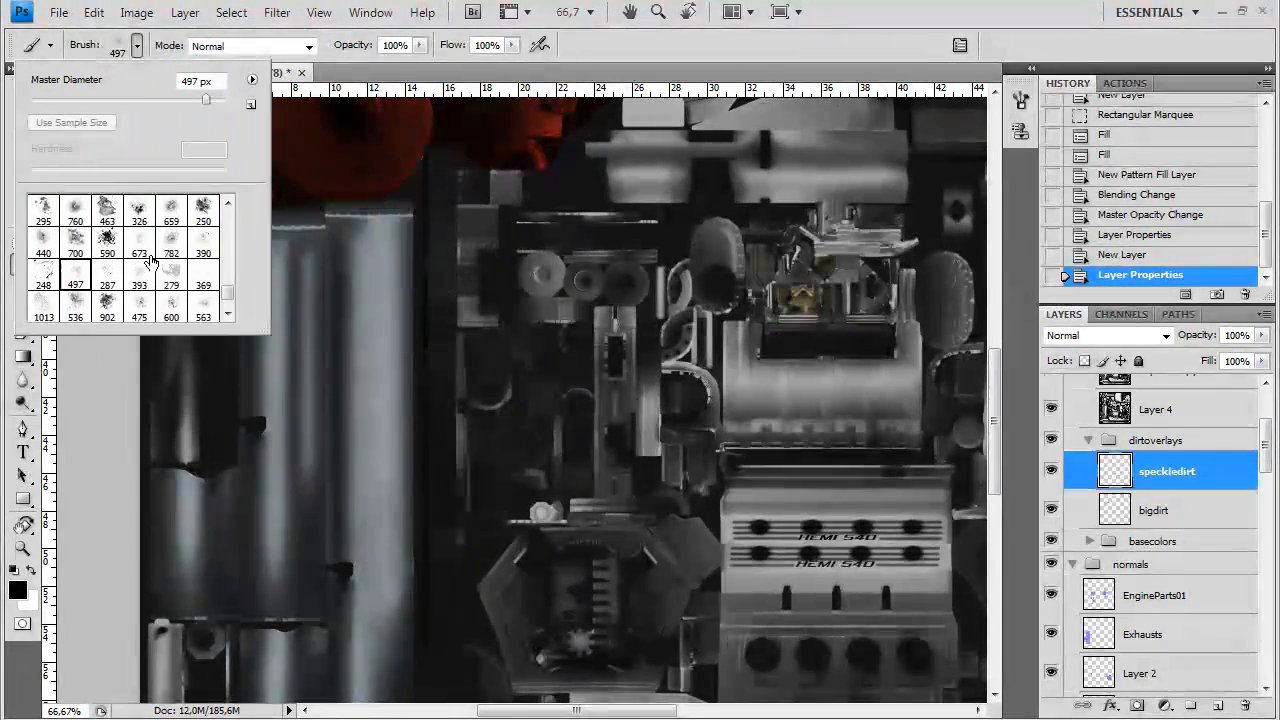
scroll(150, 262, up, 2)
click(76, 242)
drag(228, 272, 229, 309)
click(43, 306)
key(Return)
click(137, 46)
click(75, 310)
click(385, 300)
key(ctrl+z)
Choose another splatter brush tip, undo its test mark on the belt strip, and set its diameter to 139 px
click(137, 46)
scroll(168, 272, up, 2)
double_click(78, 232)
click(449, 413)
key(ctrl+z)
click(137, 46)
drag(166, 100, 150, 106)
click(632, 76)
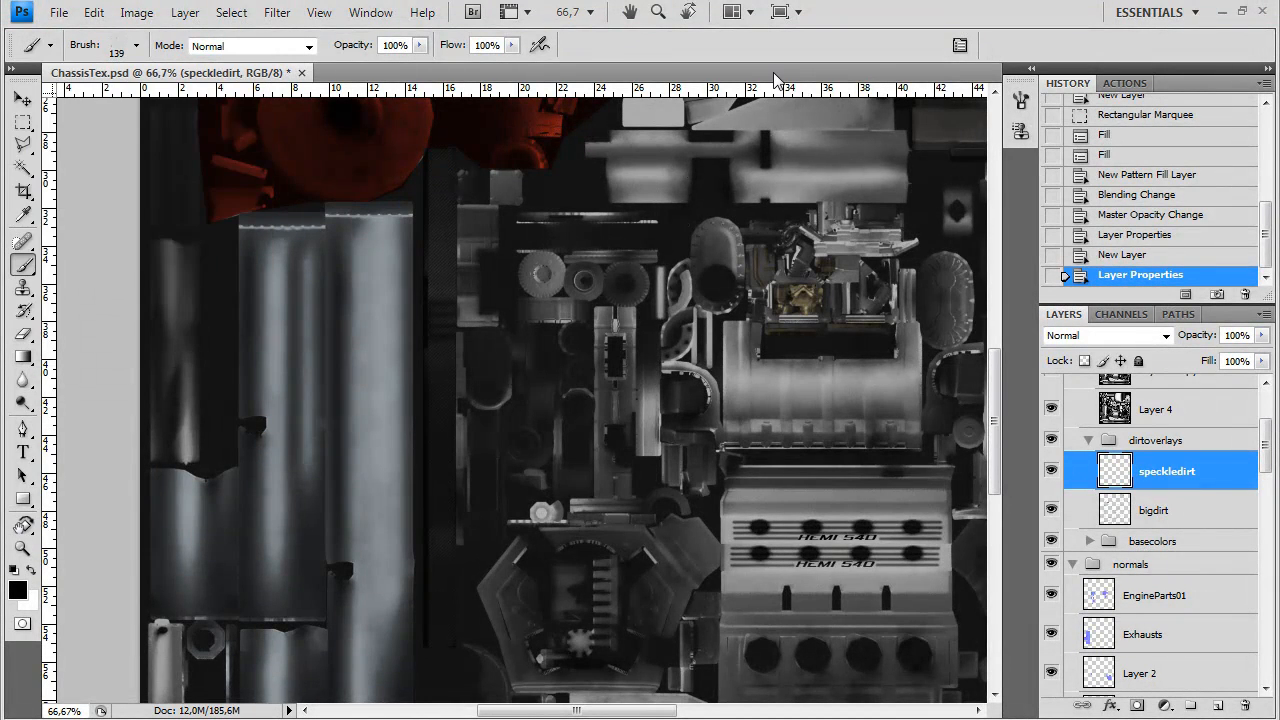
Review the 139 px splatter brush's scattering settings and adjust the spacing of its tip
key(ctrl+plus)
scroll(491, 306, right, 5)
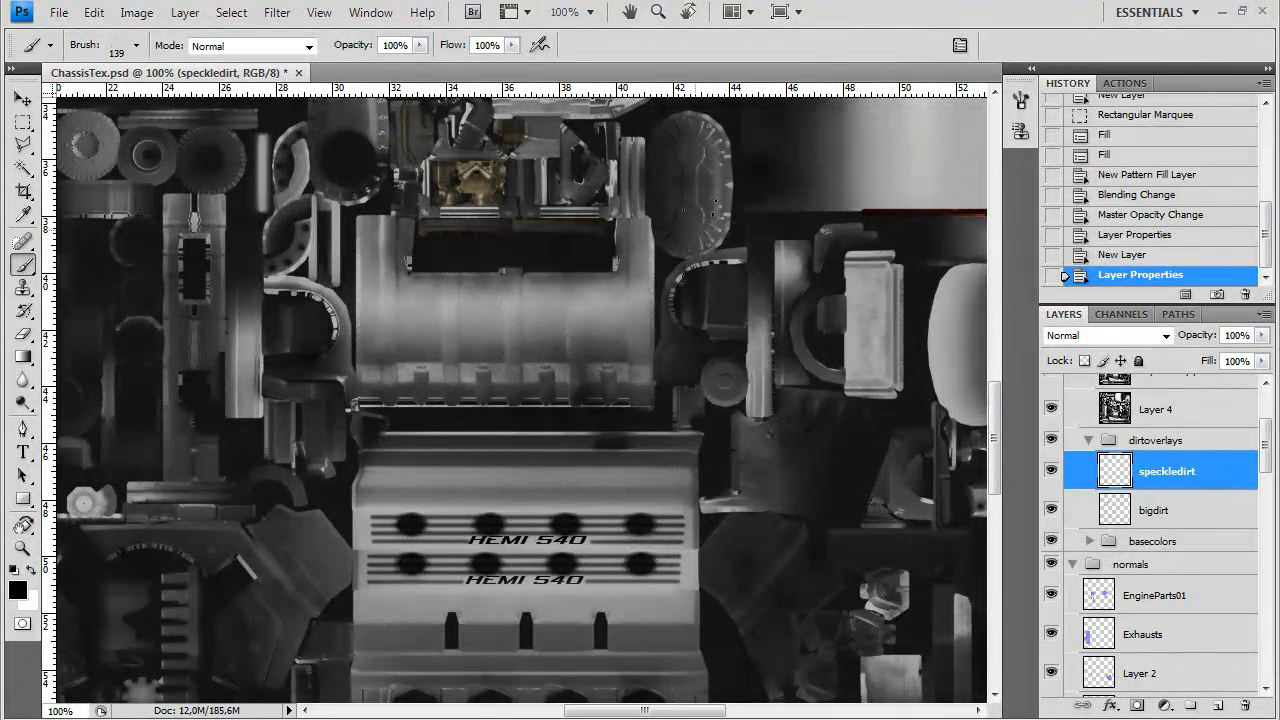
click(1020, 100)
click(681, 182)
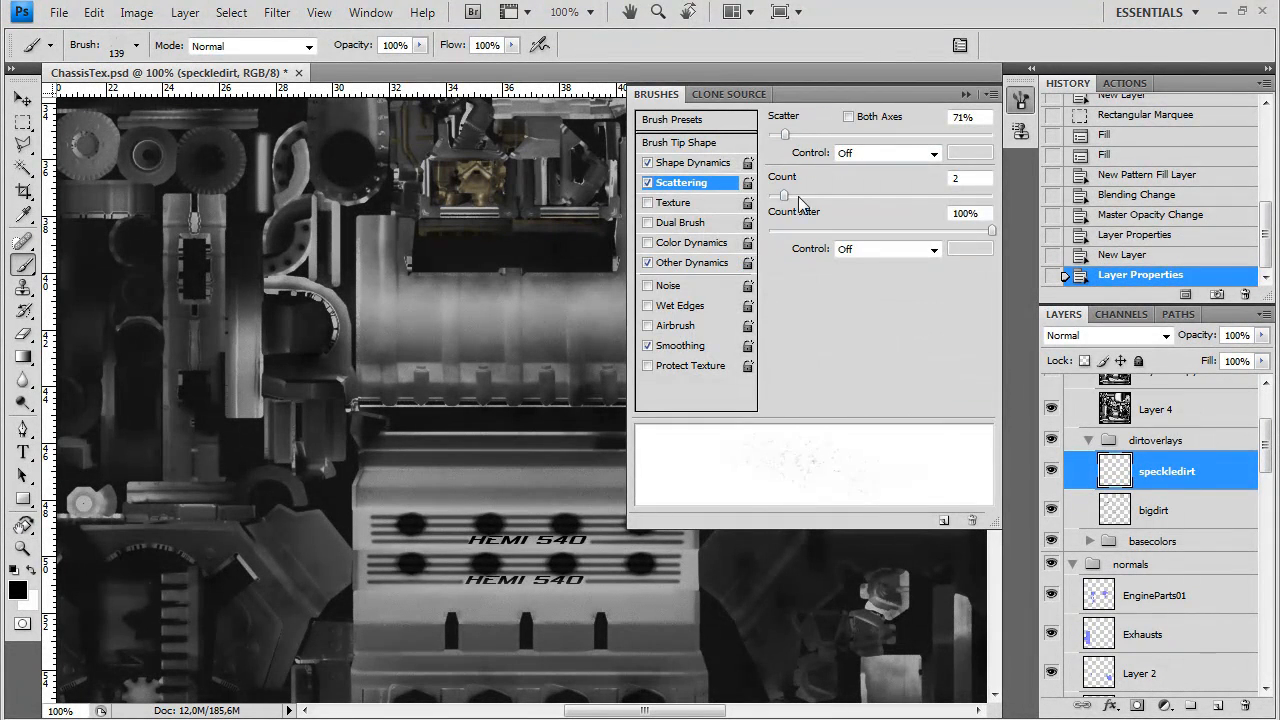
click(728, 143)
drag(803, 405, 825, 408)
click(966, 95)
Stamp dark speckles over the blower casing, the HEMI 540 valve covers, the engine block and the pale plates beside it
click(392, 312)
click(382, 345)
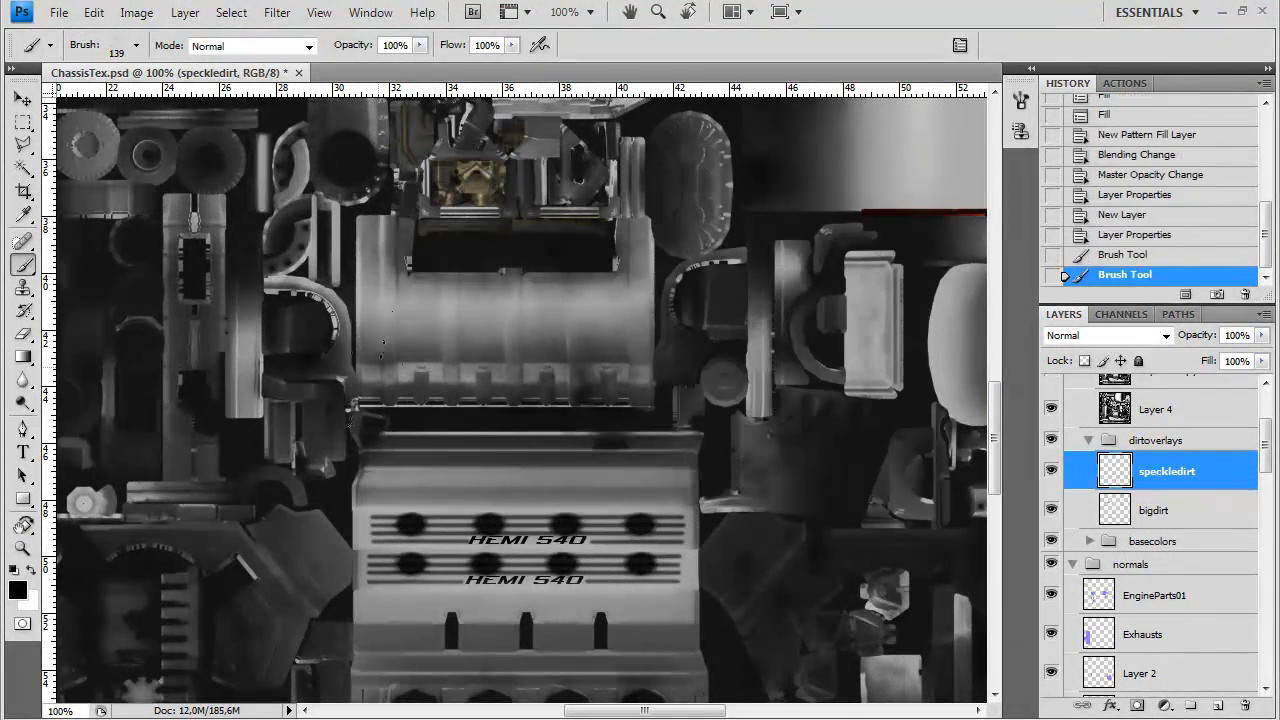
click(563, 420)
drag(560, 558, 543, 374)
click(548, 380)
click(660, 402)
click(427, 527)
click(395, 535)
click(293, 548)
click(394, 604)
drag(637, 603, 728, 322)
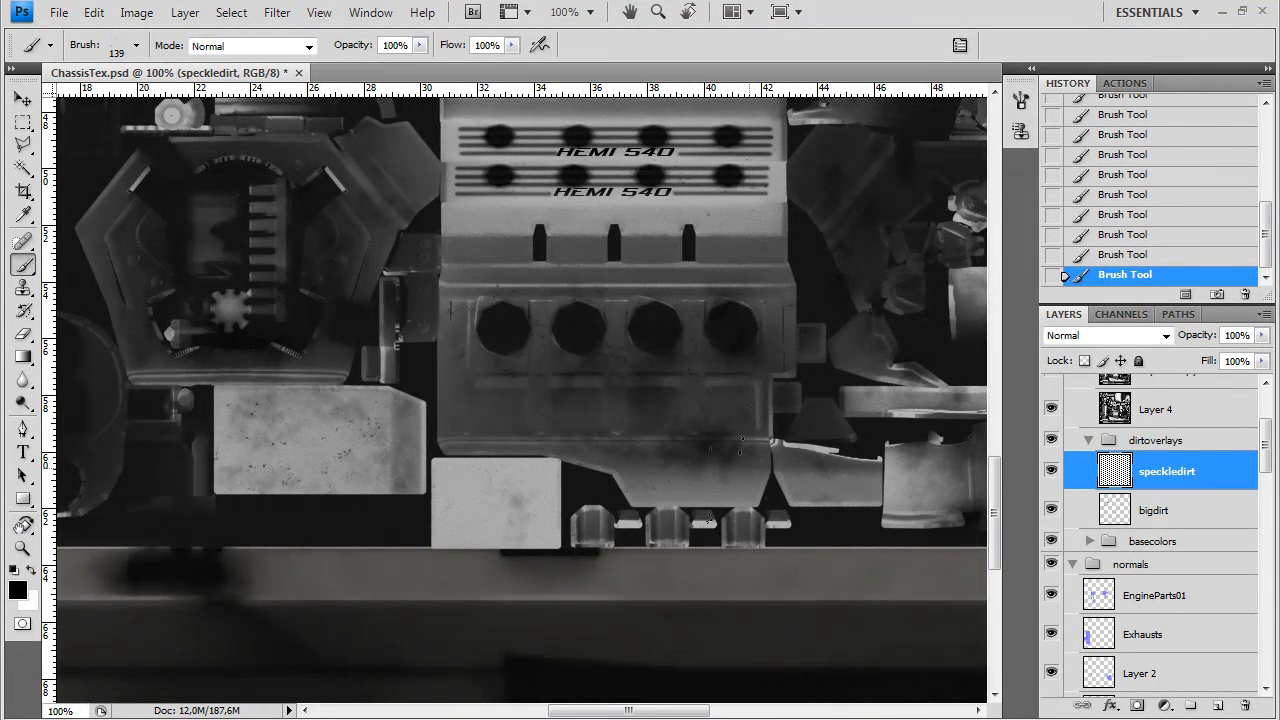
Speckle the hexagonal engine housing with the gear and the tall bluish exhaust pipes
scroll(466, 440, up, 3)
scroll(466, 440, left, 5)
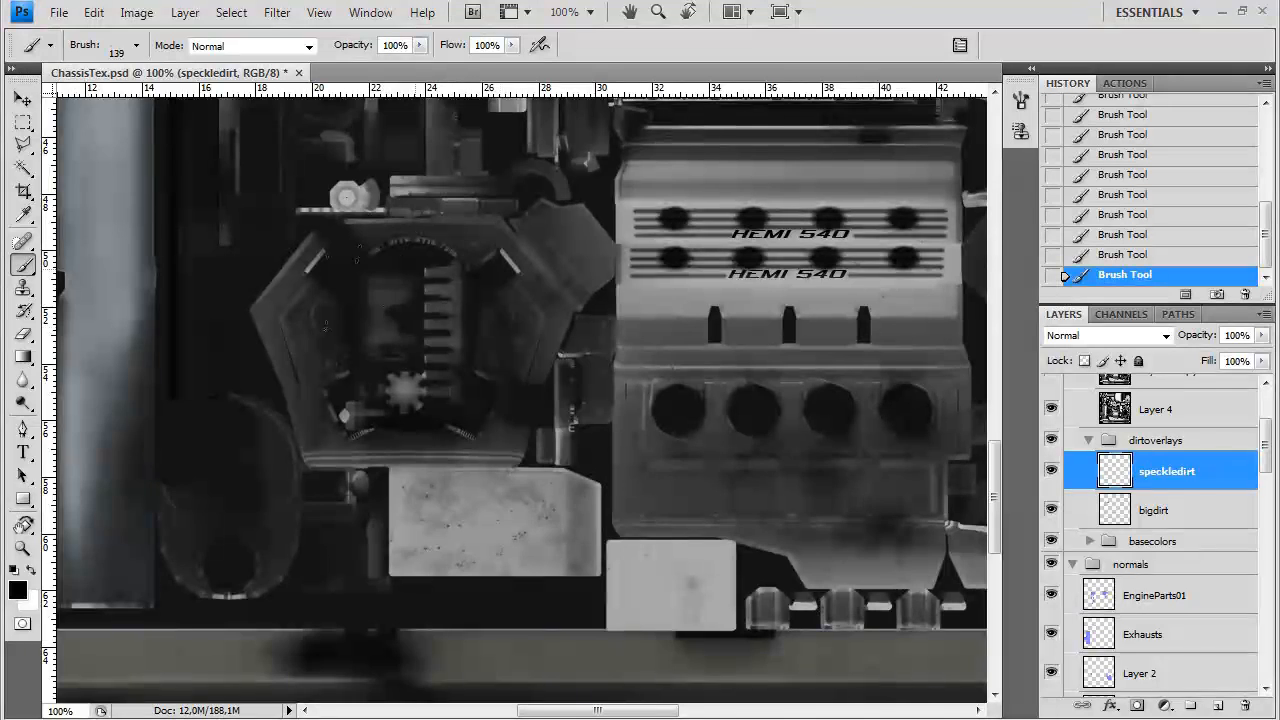
scroll(528, 313, up, 5)
scroll(528, 313, left, 6)
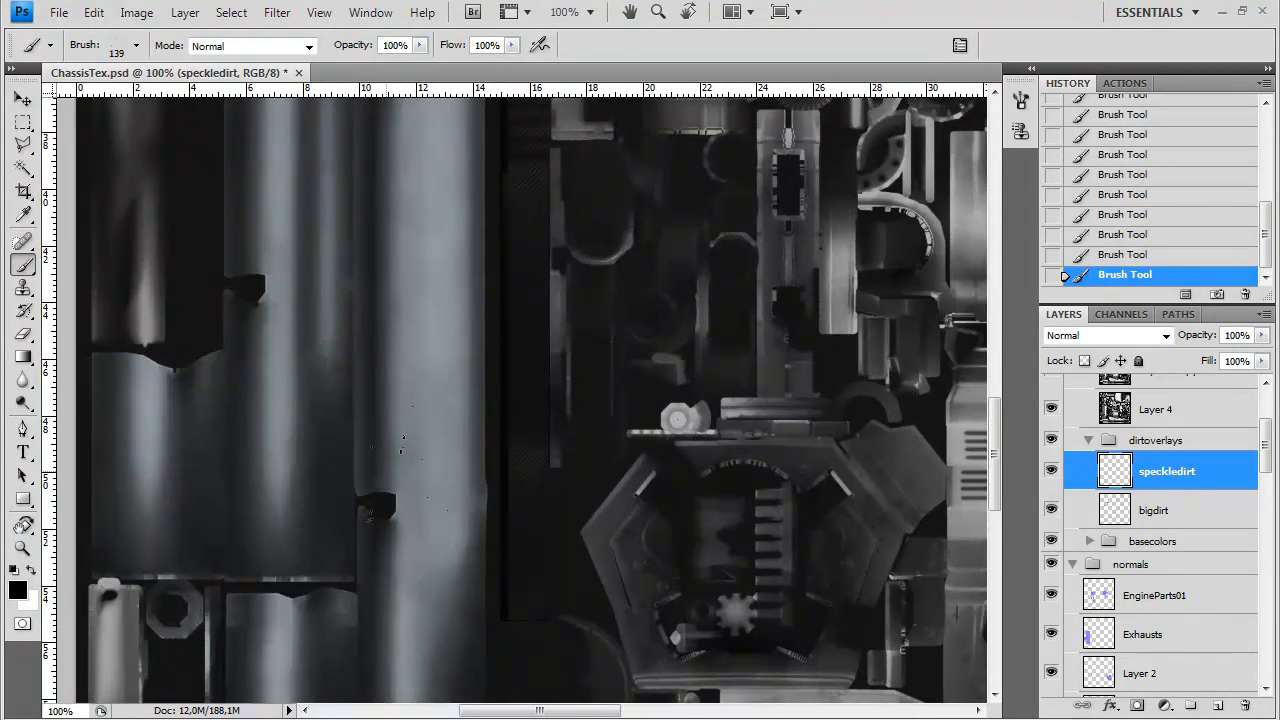
scroll(582, 487, down, 3)
scroll(582, 487, right, 1)
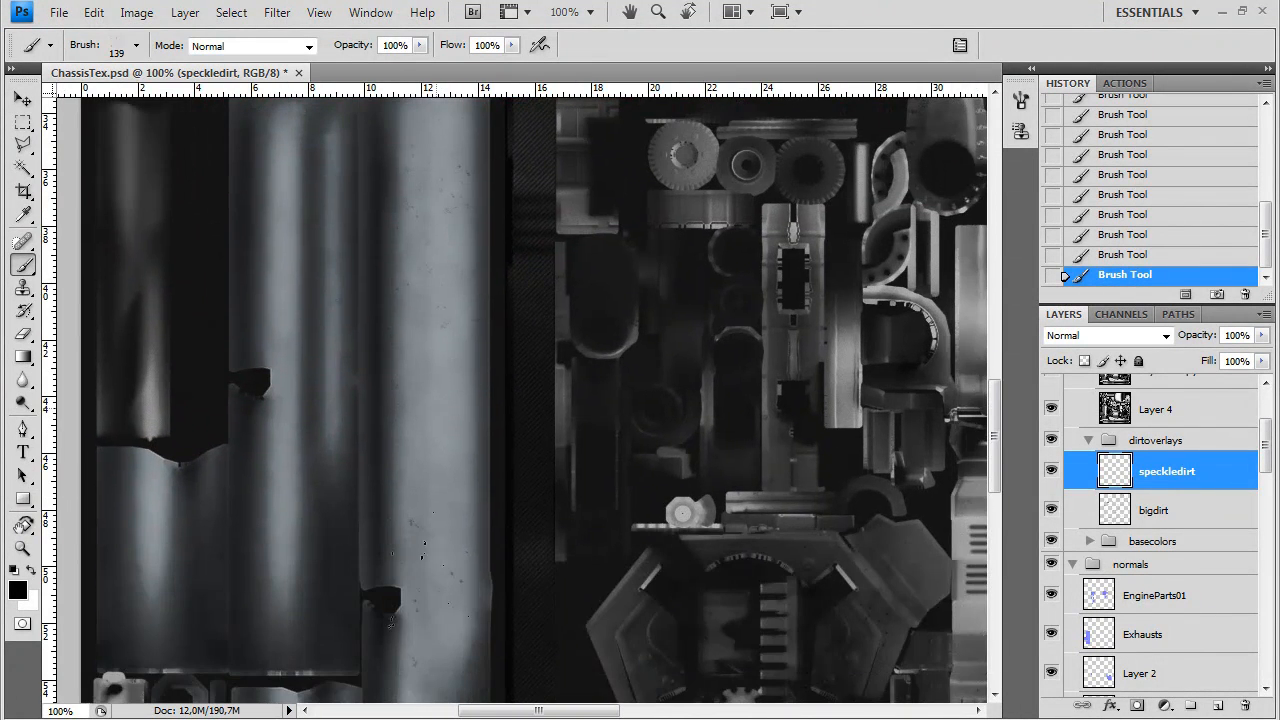
scroll(238, 528, up, 3)
scroll(238, 528, left, 1)
scroll(307, 600, down, 3)
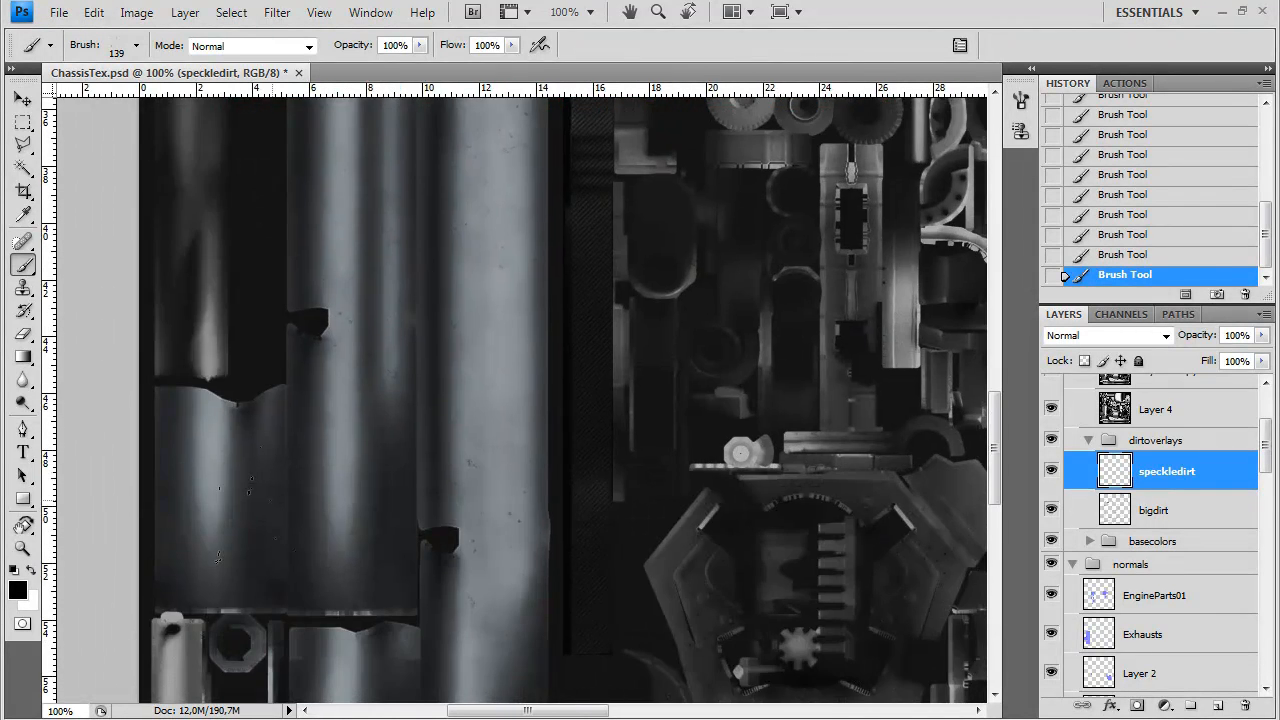
Stamp speckles over the large red disc, the pale triangular piece and the light grey slotted plates
scroll(329, 491, up, 9)
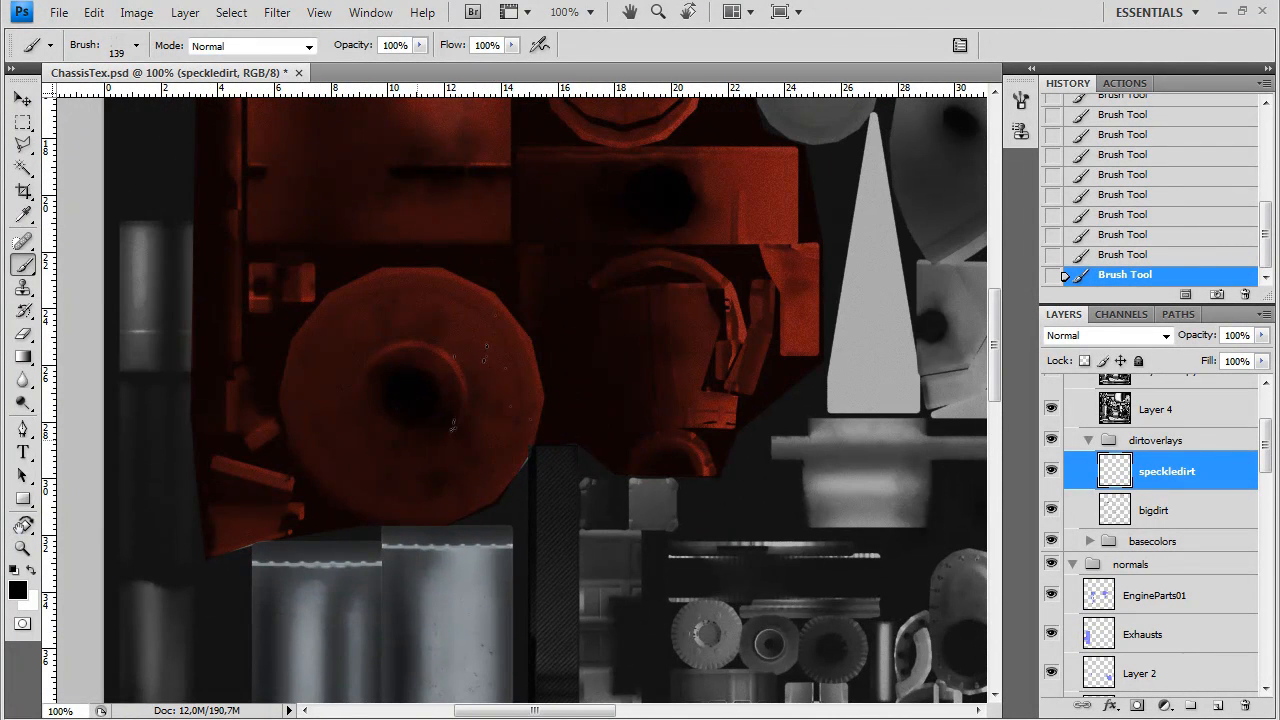
scroll(418, 432, up, 4)
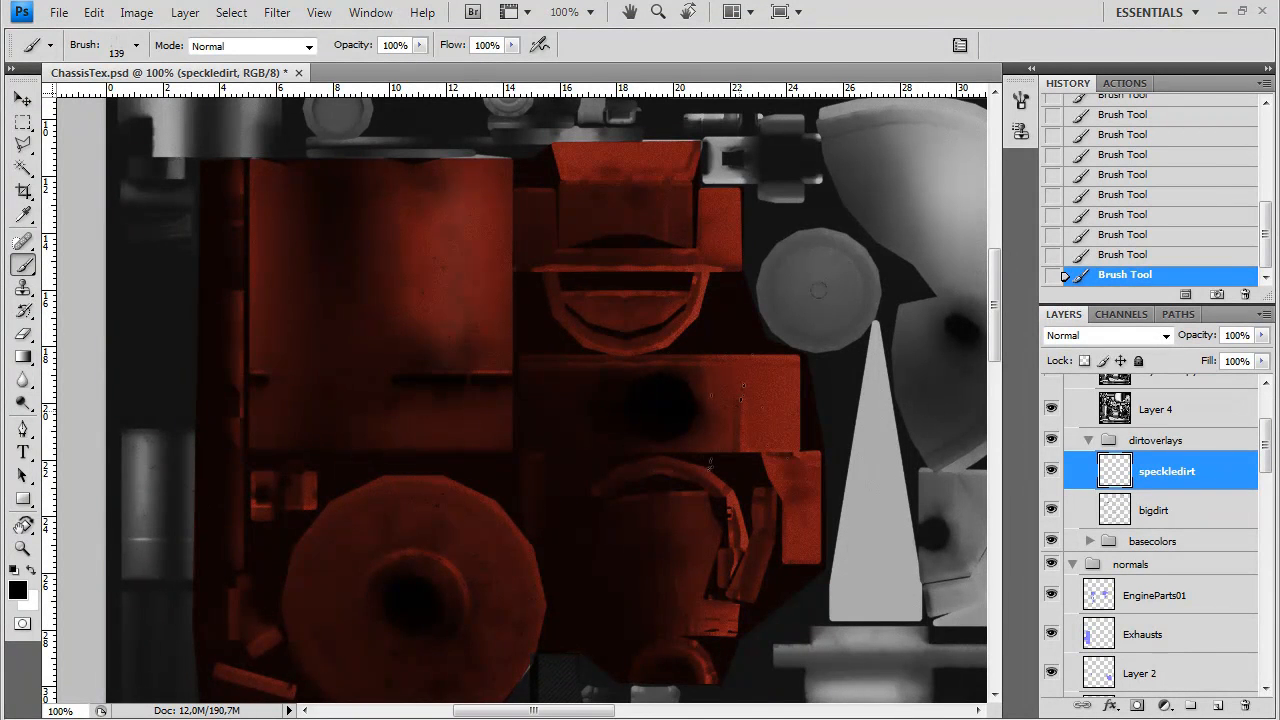
scroll(577, 366, down, 3)
scroll(577, 366, right, 5)
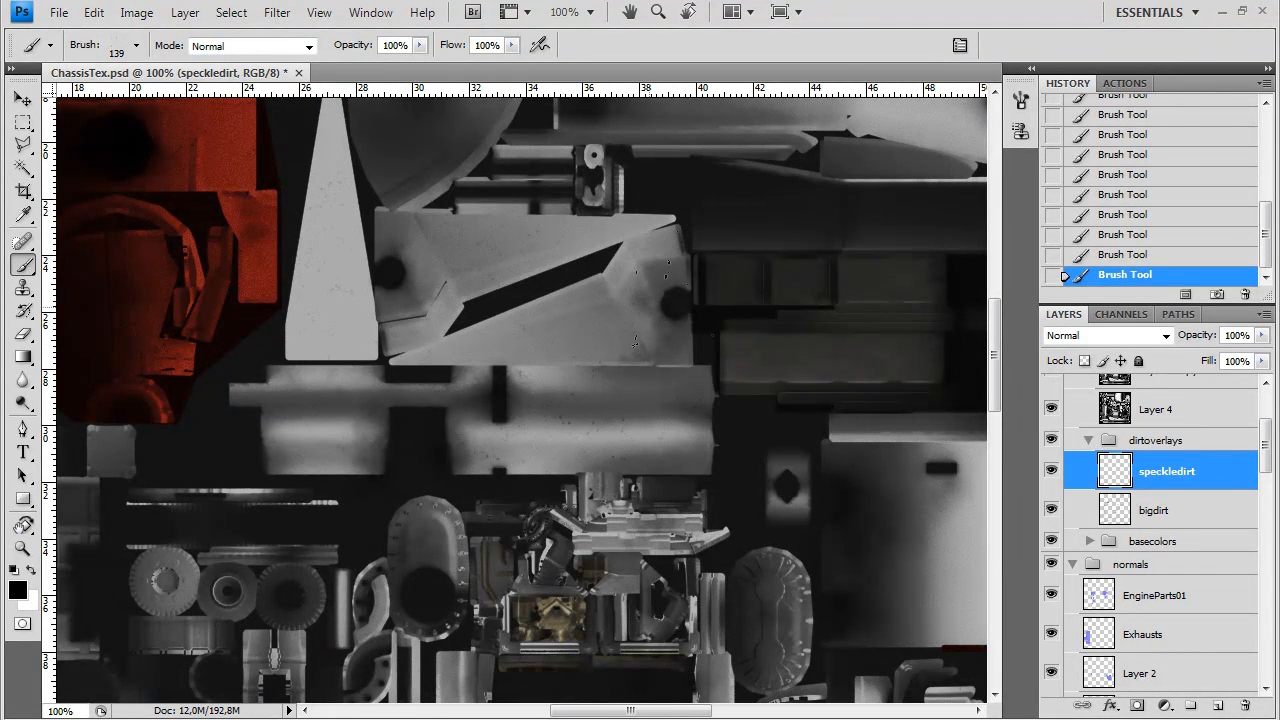
scroll(557, 374, up, 6)
scroll(557, 374, left, 2)
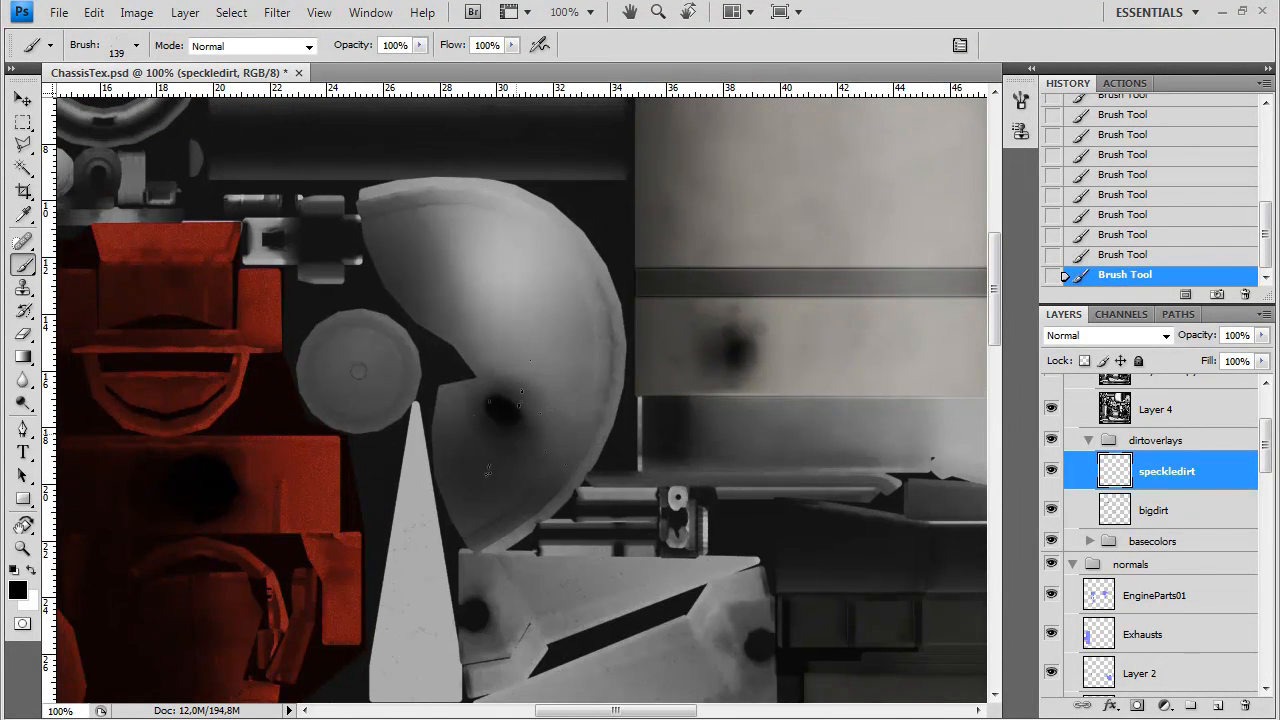
Add speckles to the curved grey piece, the upper red parts and the metal cylinder near the texture's upper-left corner
scroll(340, 410, up, 2)
scroll(340, 410, left, 3)
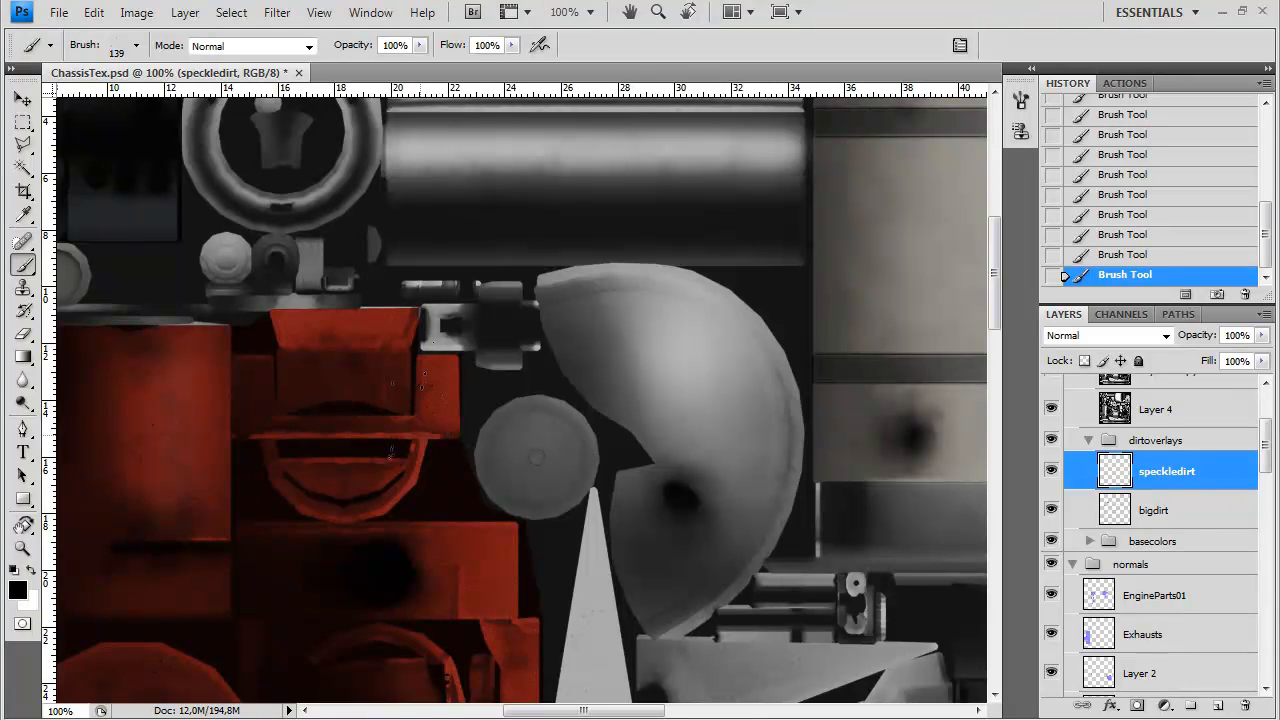
scroll(148, 478, up, 3)
scroll(148, 478, left, 3)
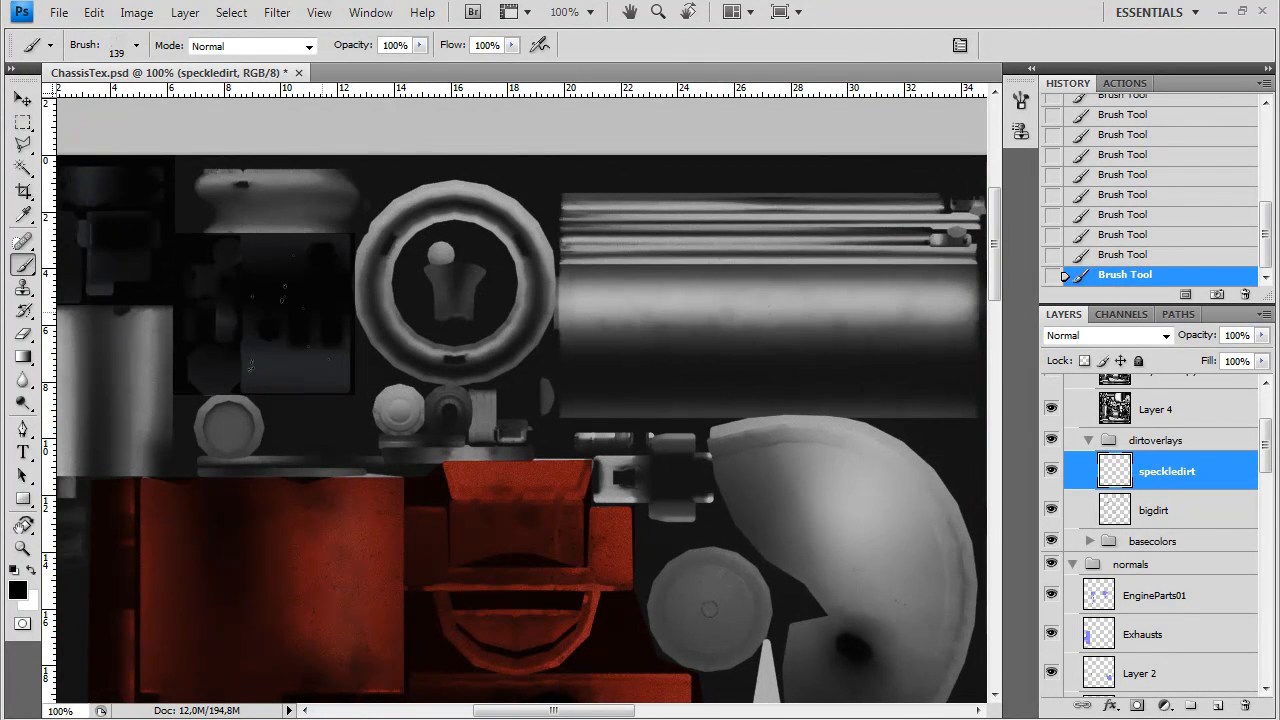
scroll(250, 367, left, 3)
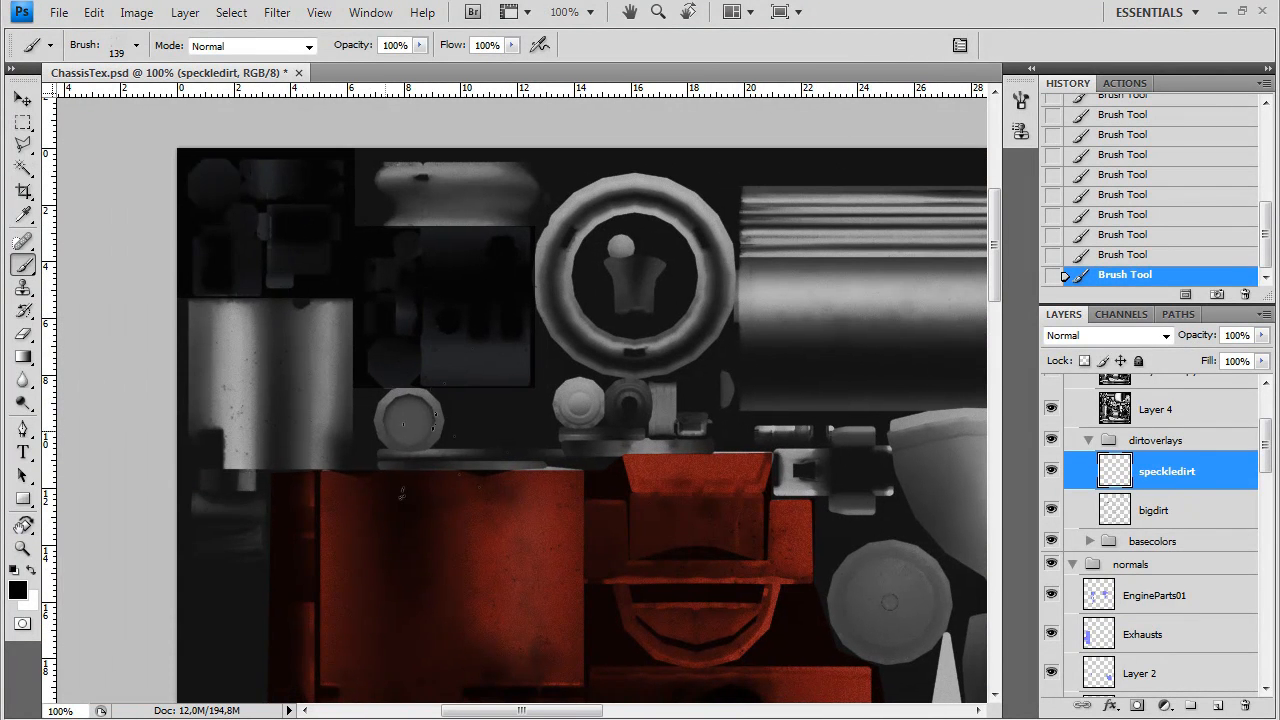
Speckle the wide chrome cylinder and the large beige panels along the texture's upper edge
scroll(520, 414, right, 8)
scroll(563, 264, down, 1)
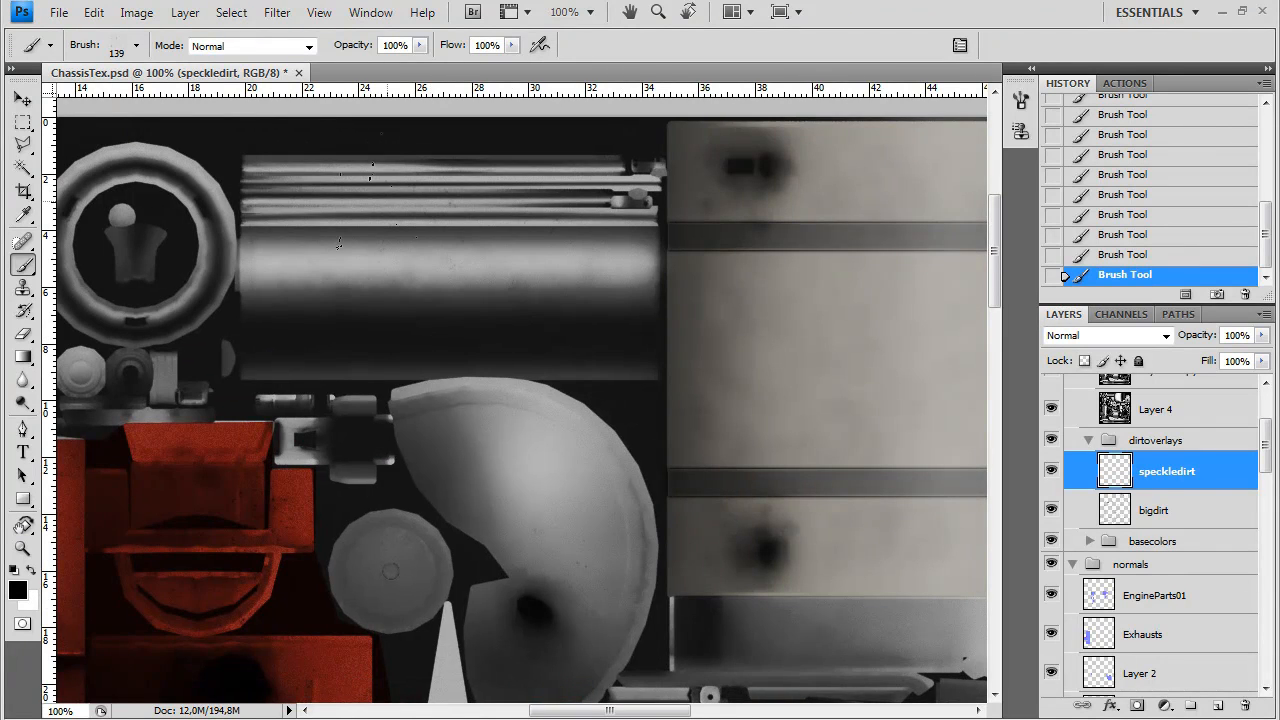
scroll(433, 269, right, 6)
scroll(383, 440, down, 3)
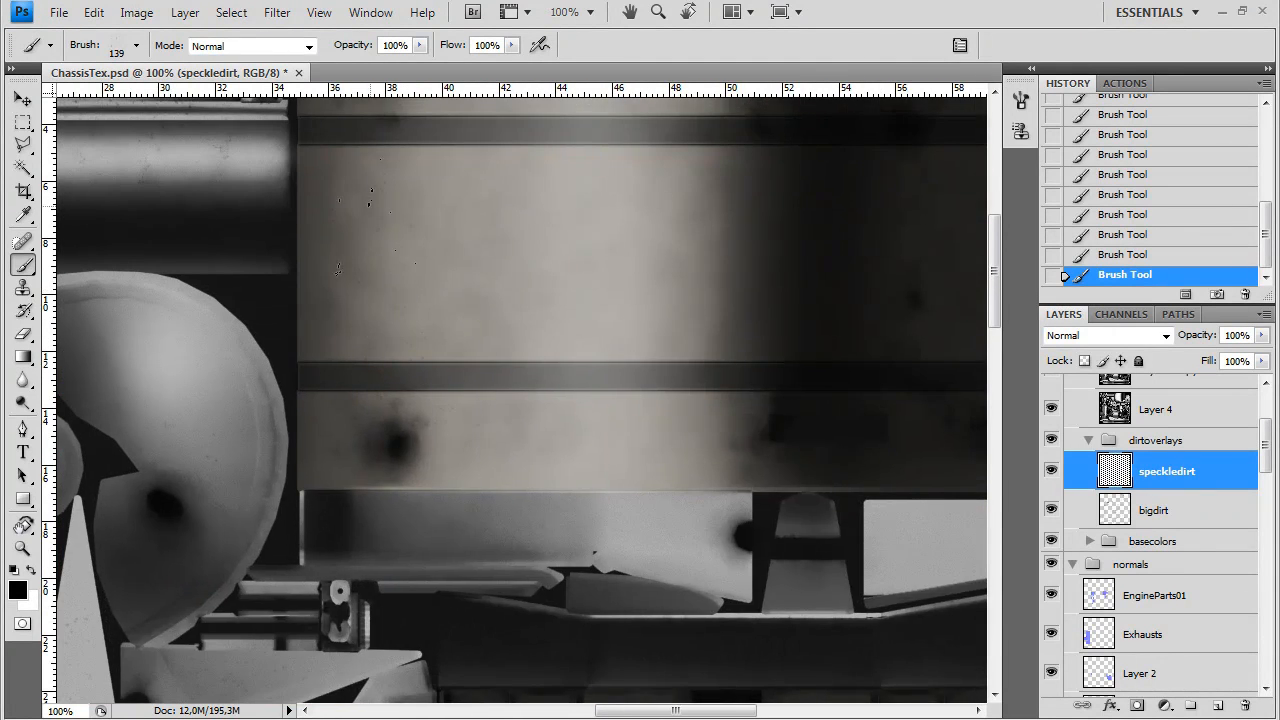
scroll(514, 400, up, 3)
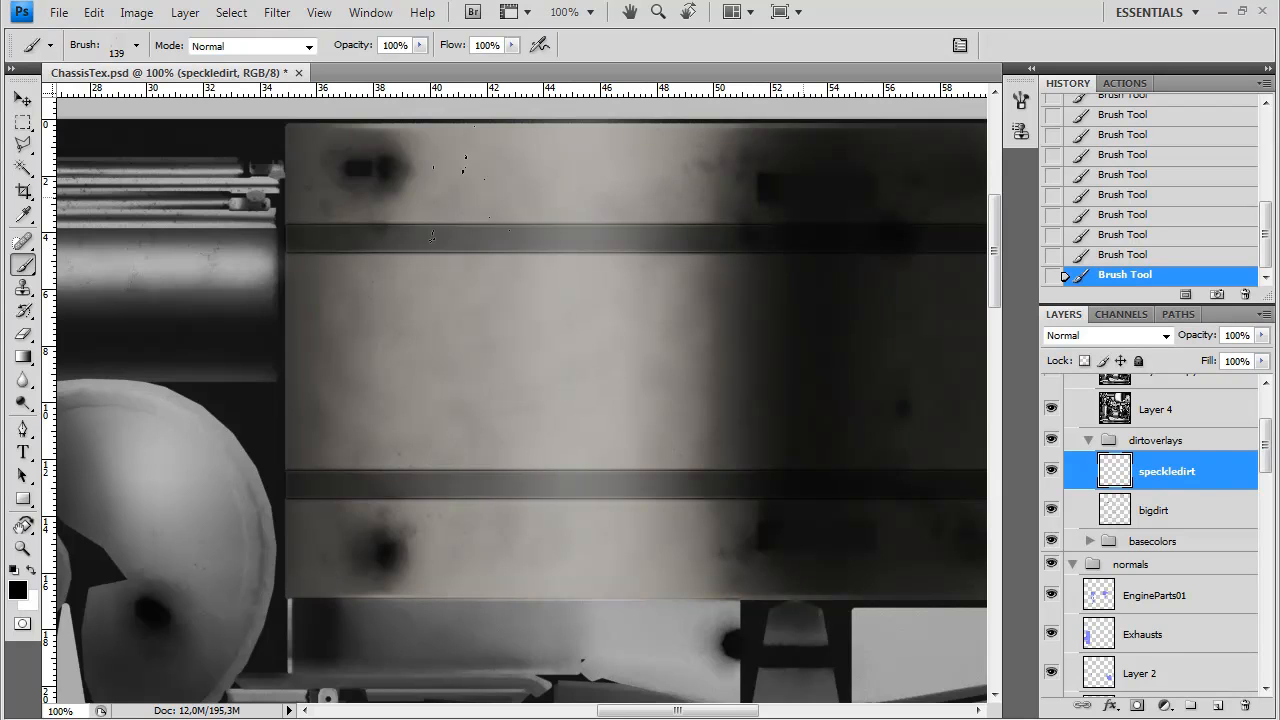
scroll(787, 556, right, 7)
scroll(472, 434, down, 2)
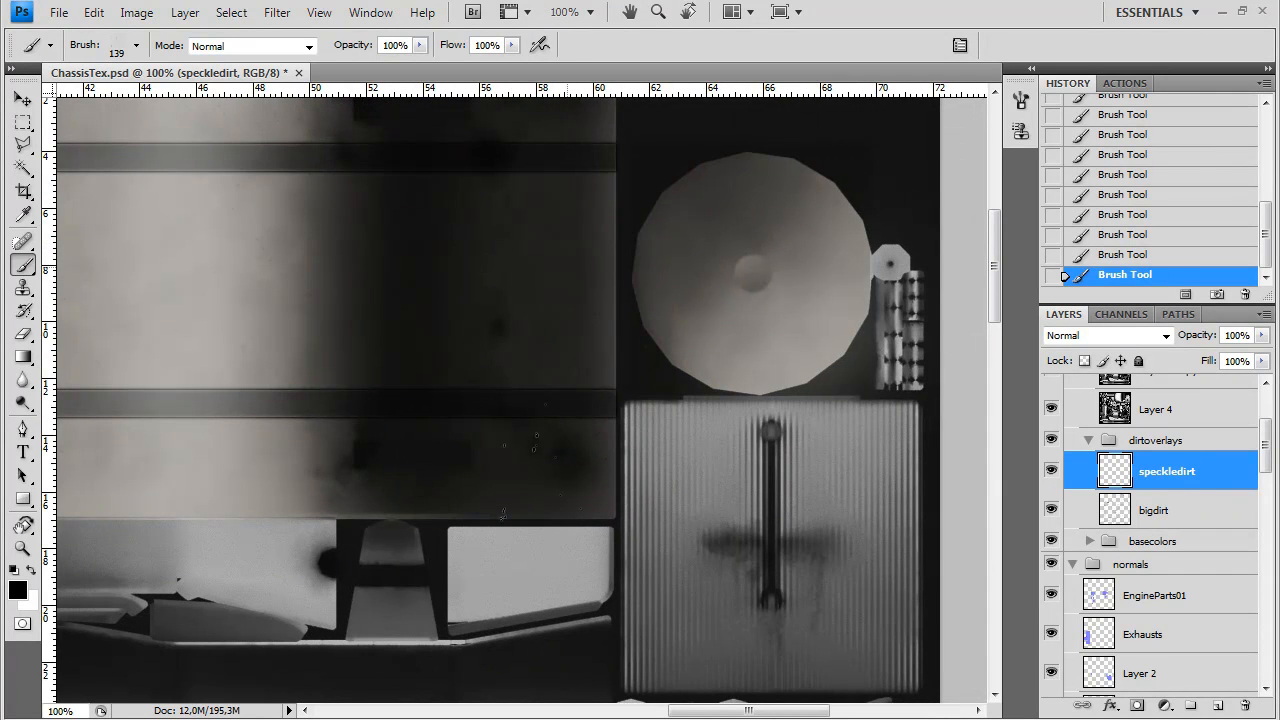
Stamp speckles over the beige polygonal disc, the ribbed panel, the small parts below it and the grey gradient plate
scroll(698, 377, right, 2)
scroll(680, 400, down, 3)
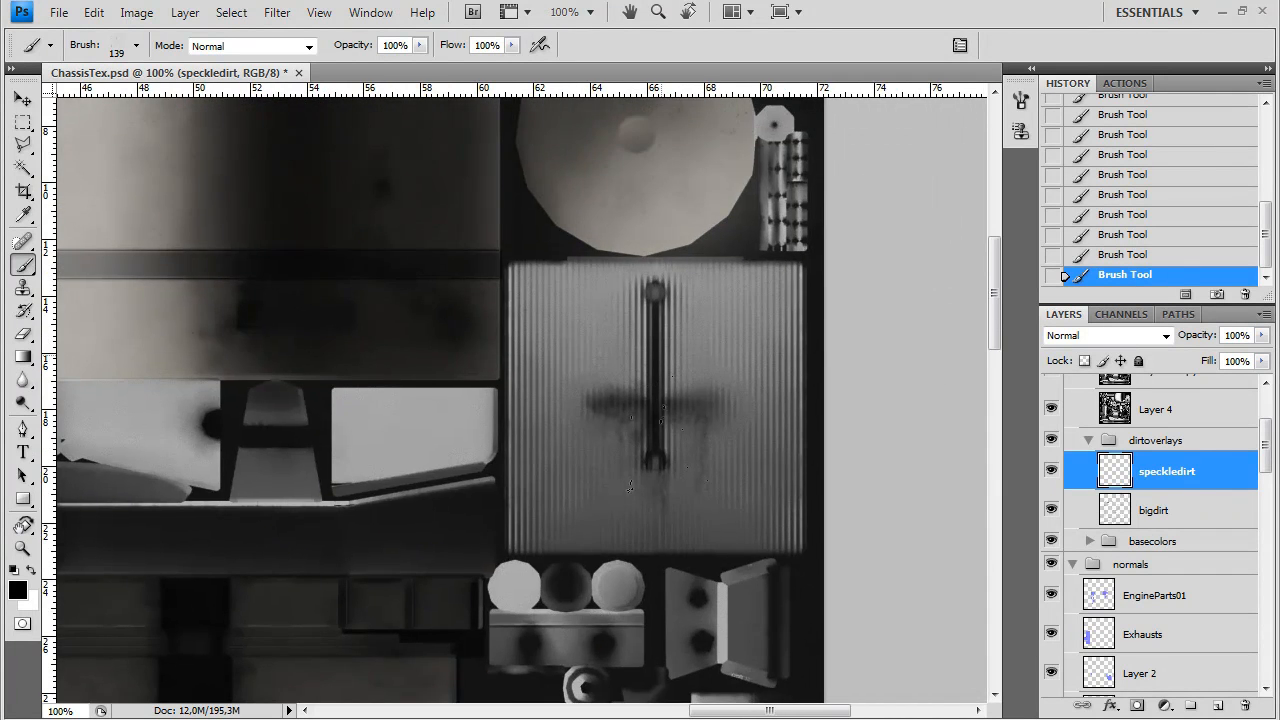
scroll(720, 435, down, 6)
scroll(700, 430, left, 1)
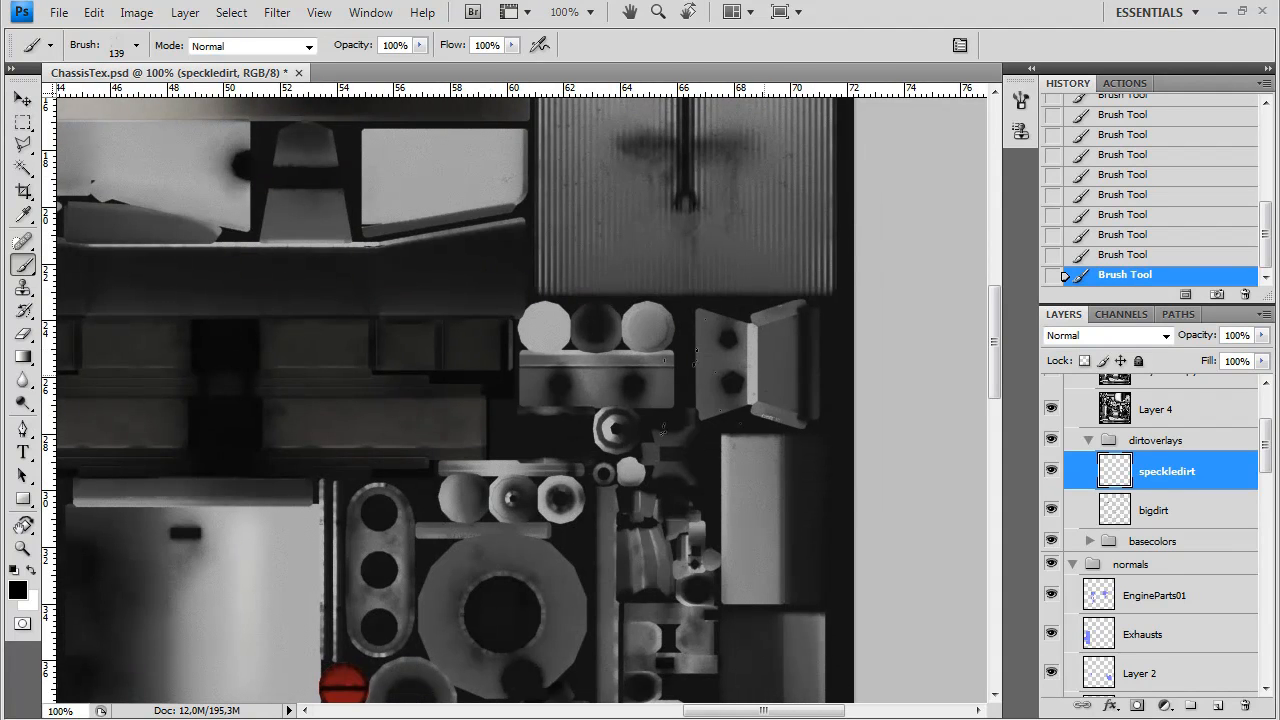
drag(519, 484, 657, 259)
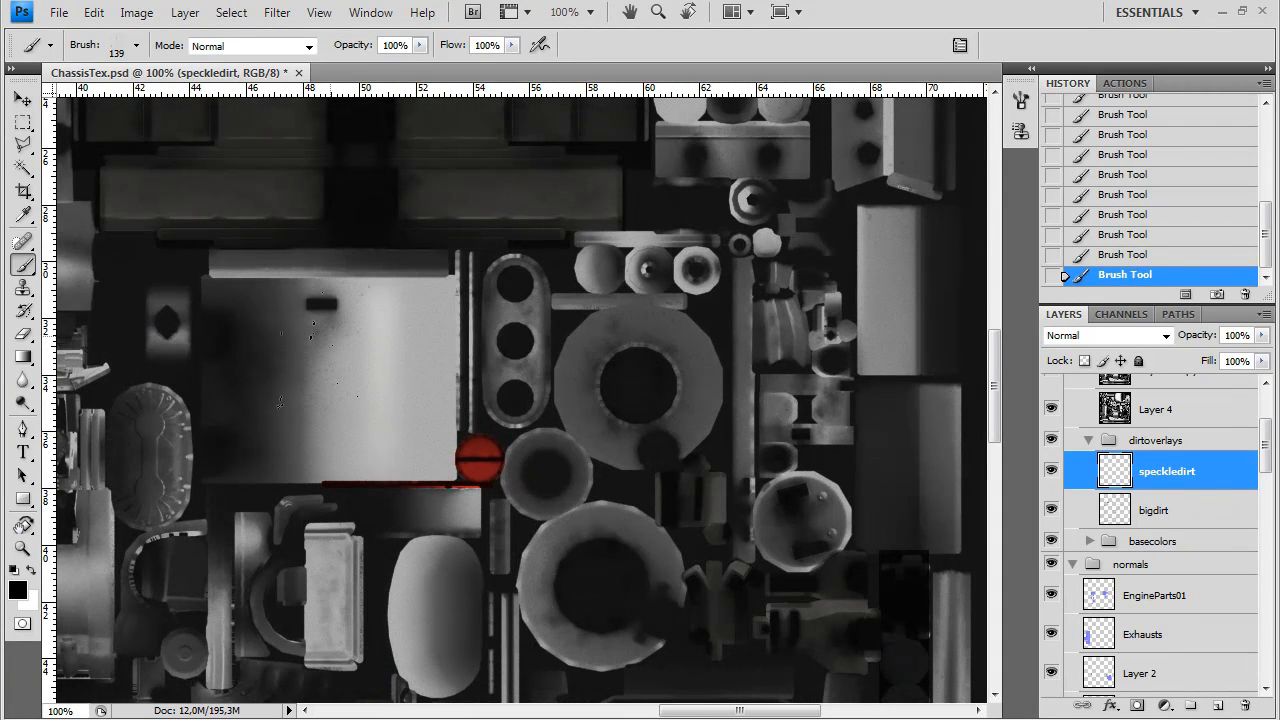
drag(340, 644, 441, 464)
drag(387, 361, 614, 238)
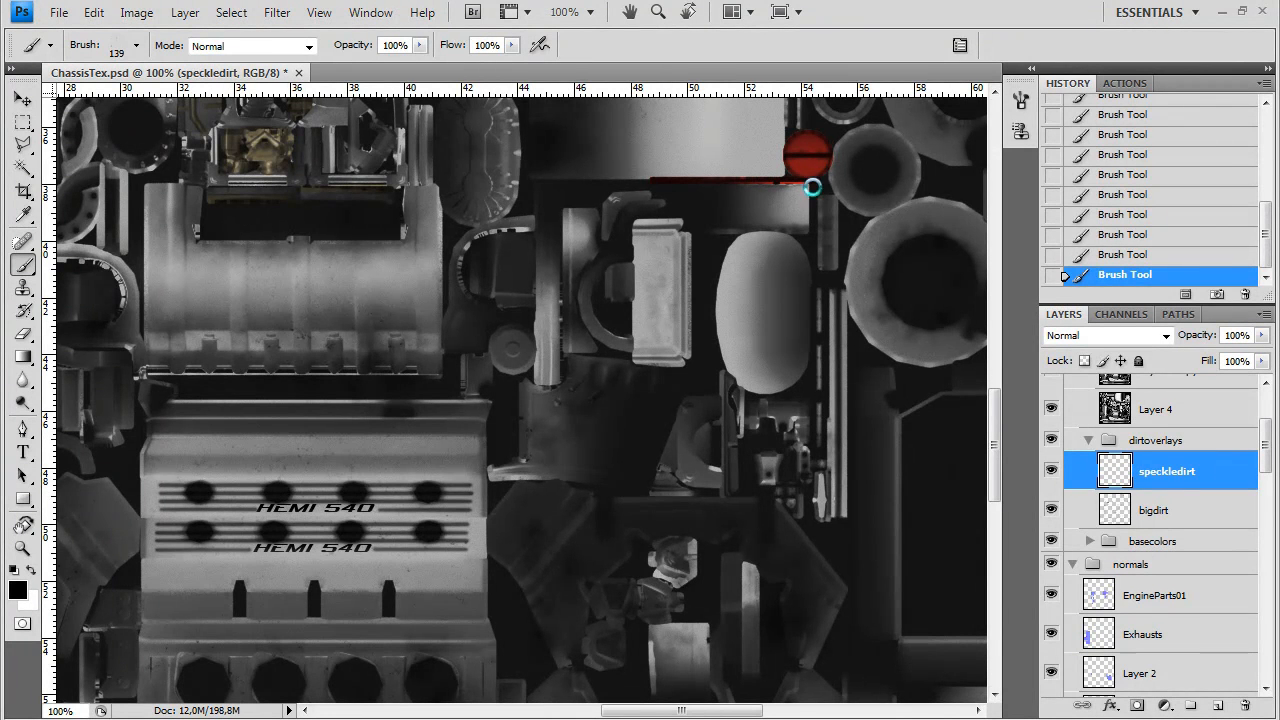
Speckle the curved duct piece below the engine parts and the long dark beams along the texture's lower edge
drag(791, 320, 436, 115)
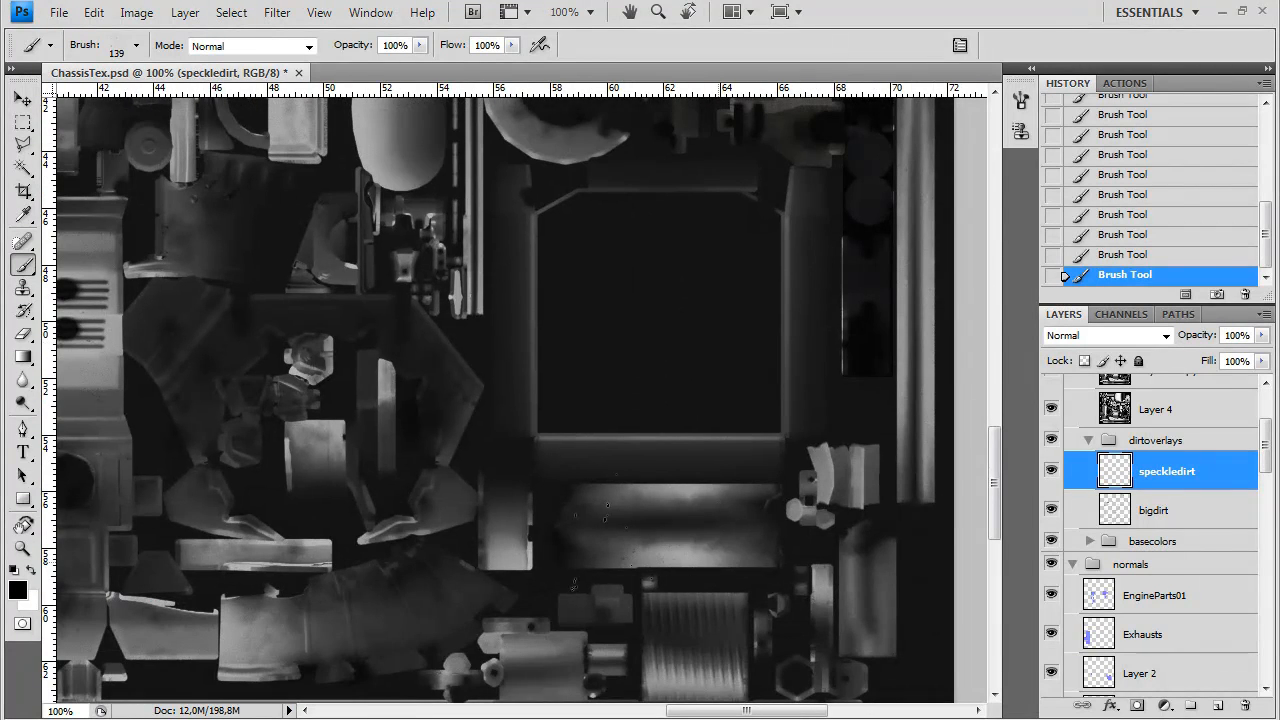
drag(408, 642, 688, 462)
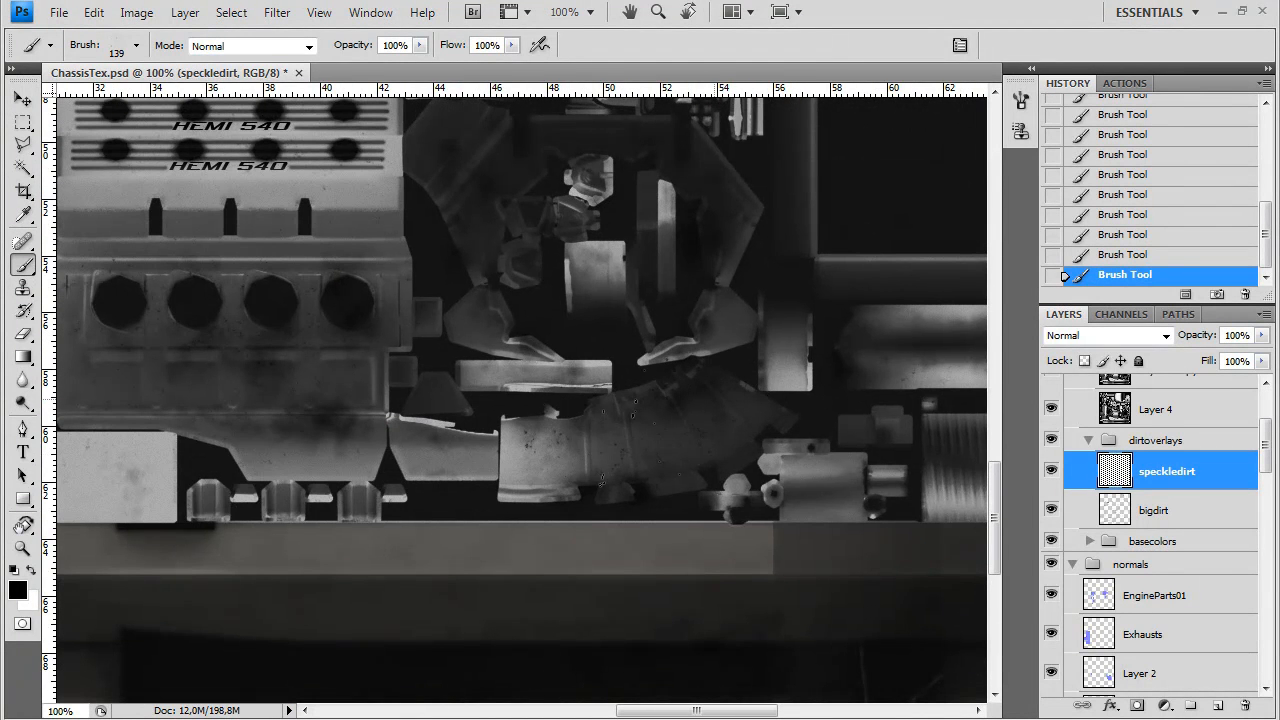
scroll(600, 410, down, 5)
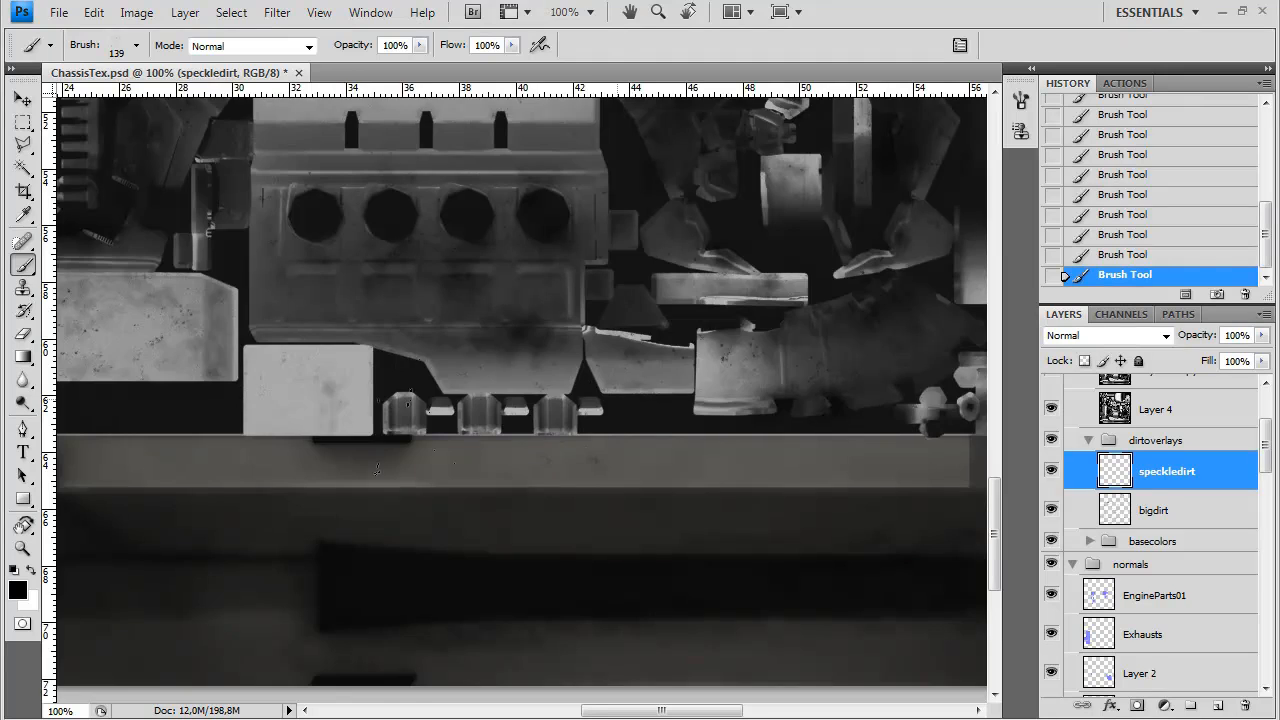
scroll(610, 420, left, 15)
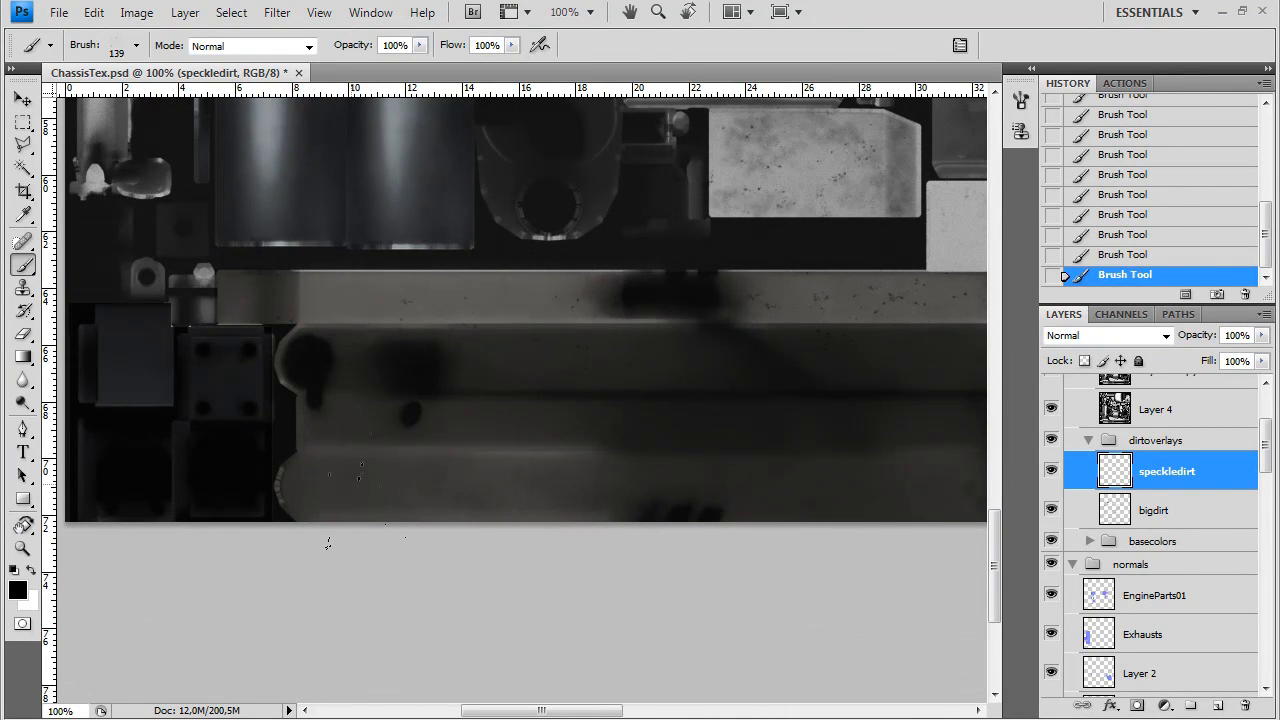
scroll(500, 400, right, 15)
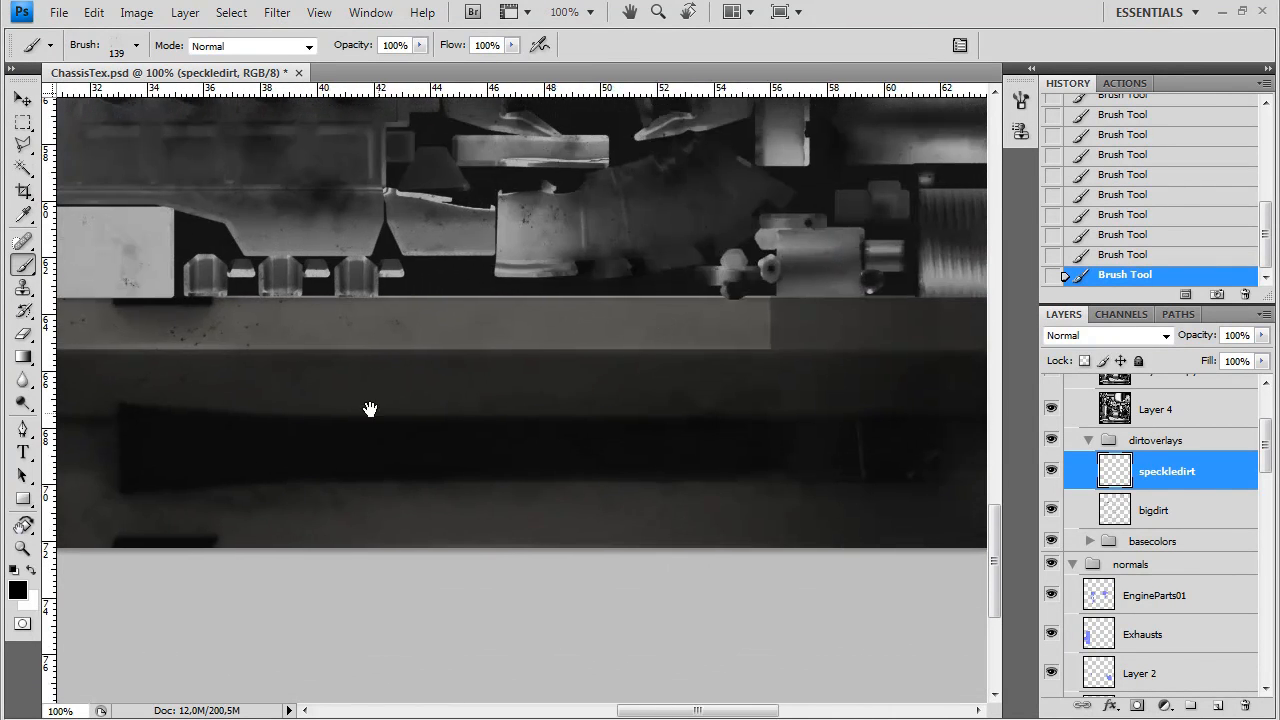
drag(741, 433, 433, 456)
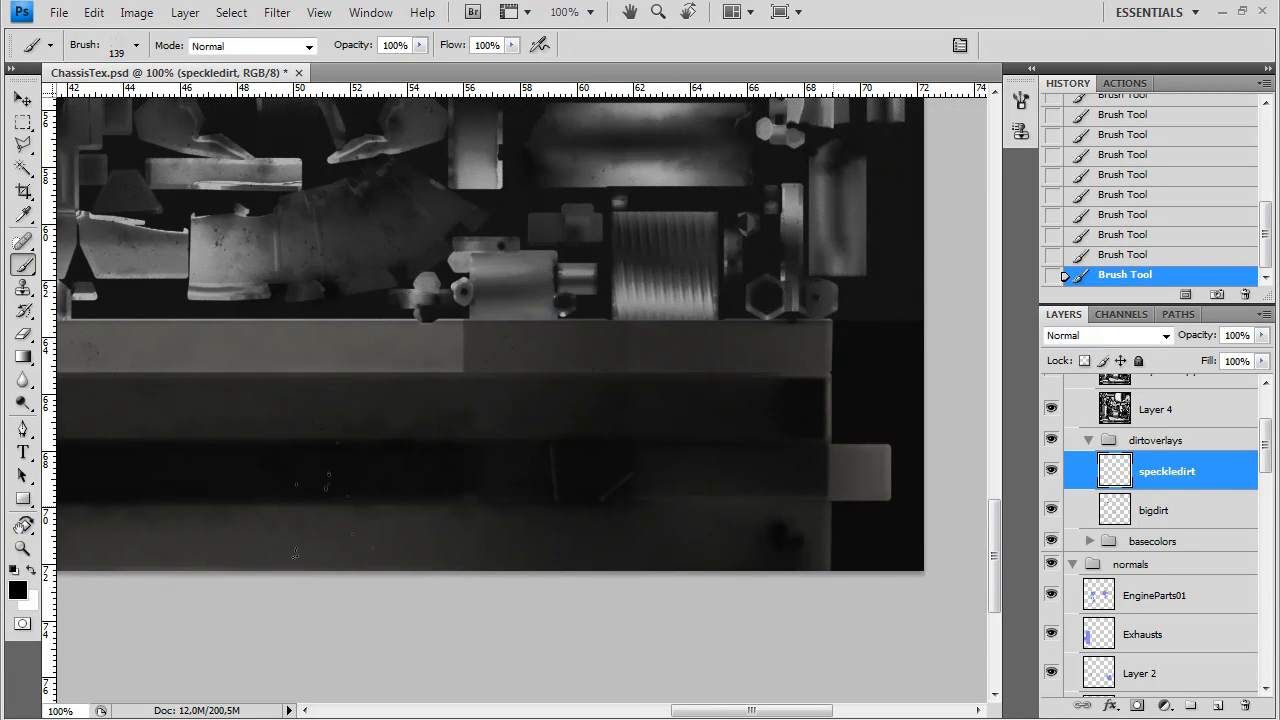
Add speckles to the metal parts near the texture's right edge and the pale panels below the beige panels
scroll(540, 450, up, 5)
scroll(600, 455, right, 3)
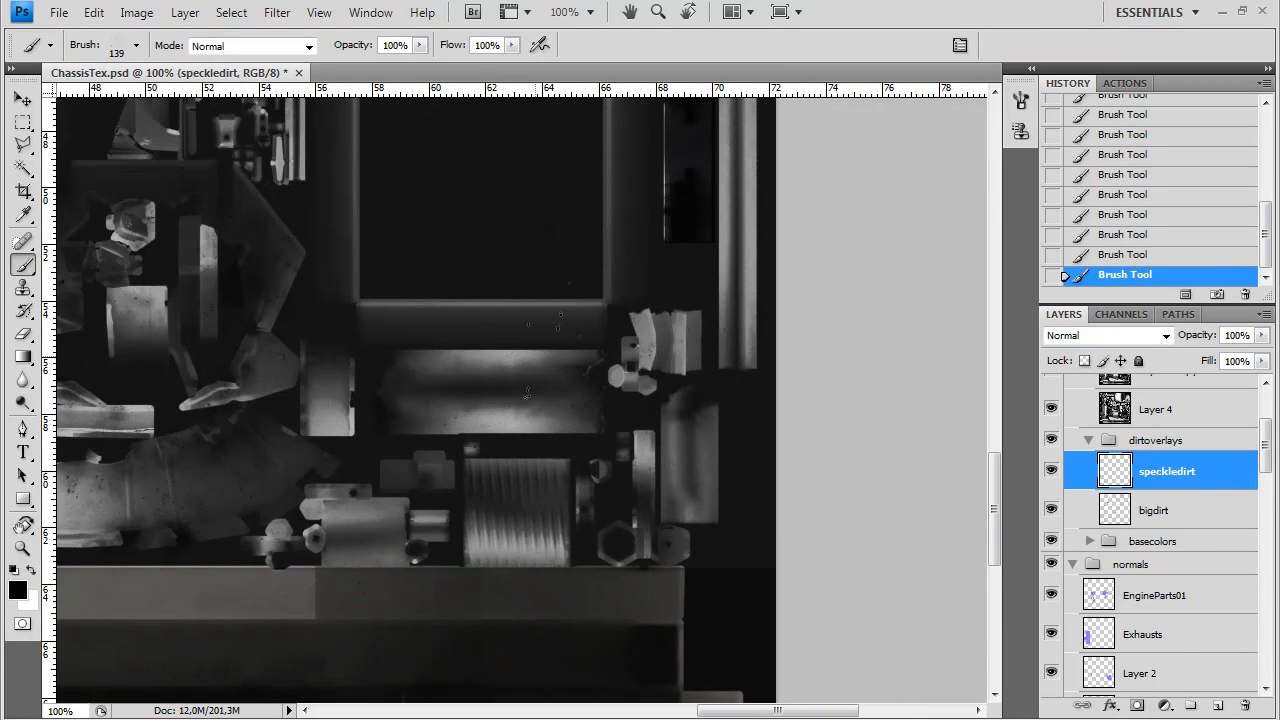
scroll(527, 393, up, 7)
drag(637, 342, 658, 589)
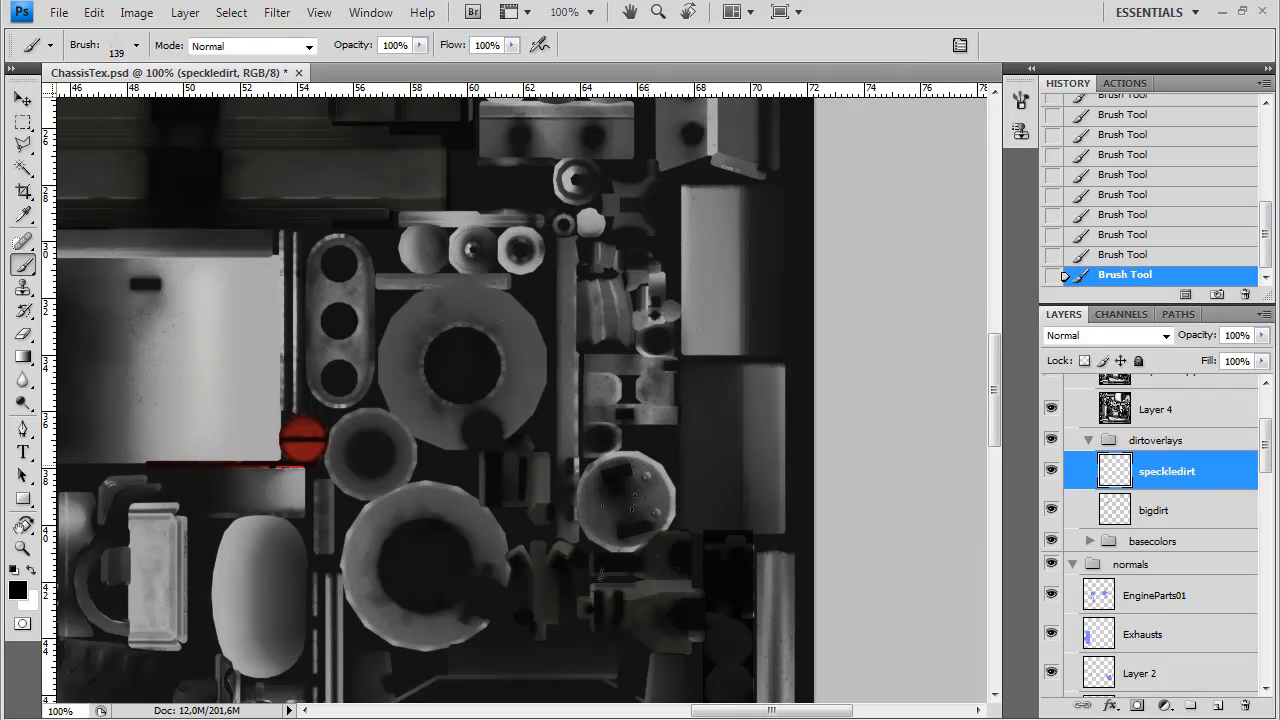
scroll(520, 400, up, 4)
scroll(520, 400, right, 1)
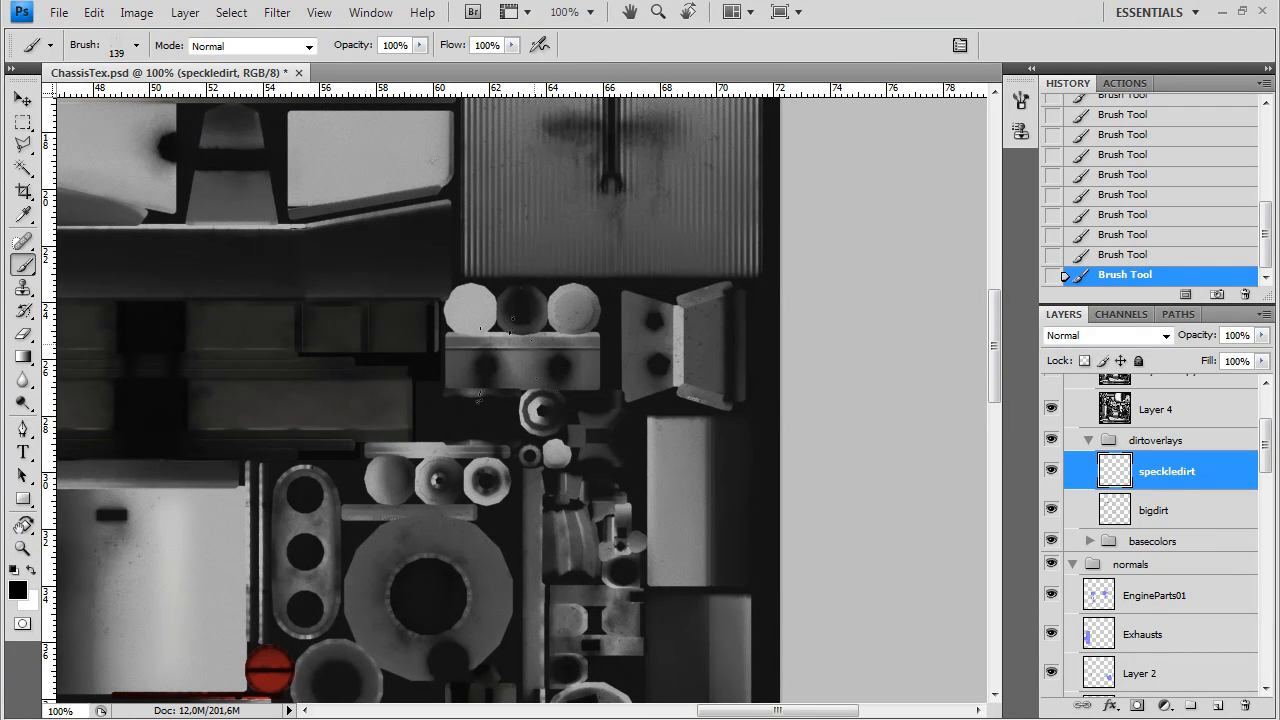
scroll(426, 368, up, 4)
scroll(480, 466, left, 8)
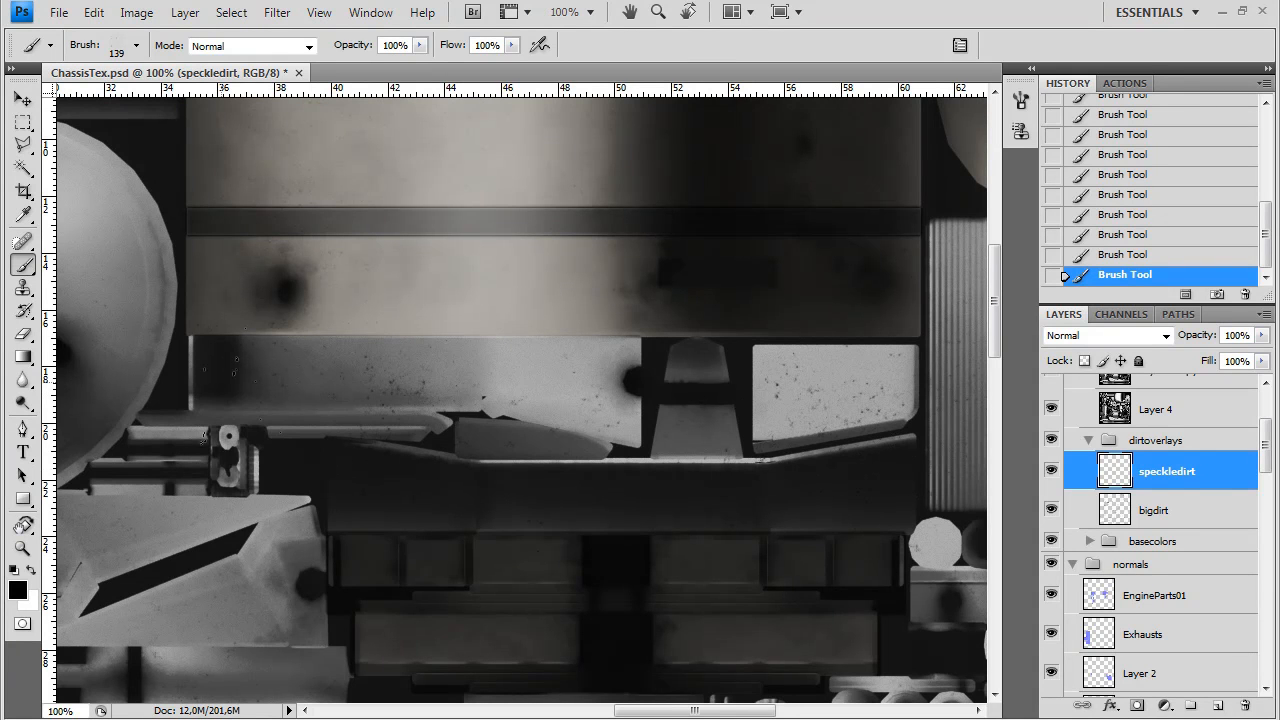
scroll(240, 503, left, 15)
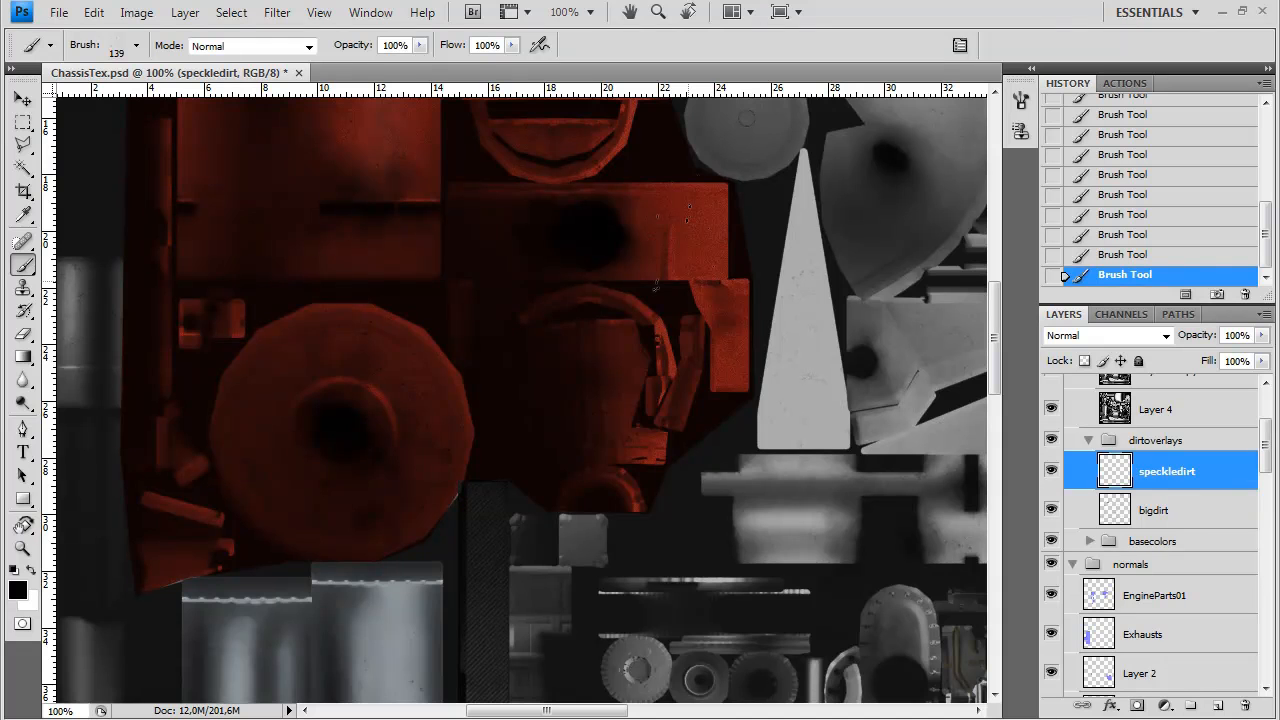
drag(366, 396, 496, 330)
drag(463, 464, 454, 181)
drag(462, 584, 355, 154)
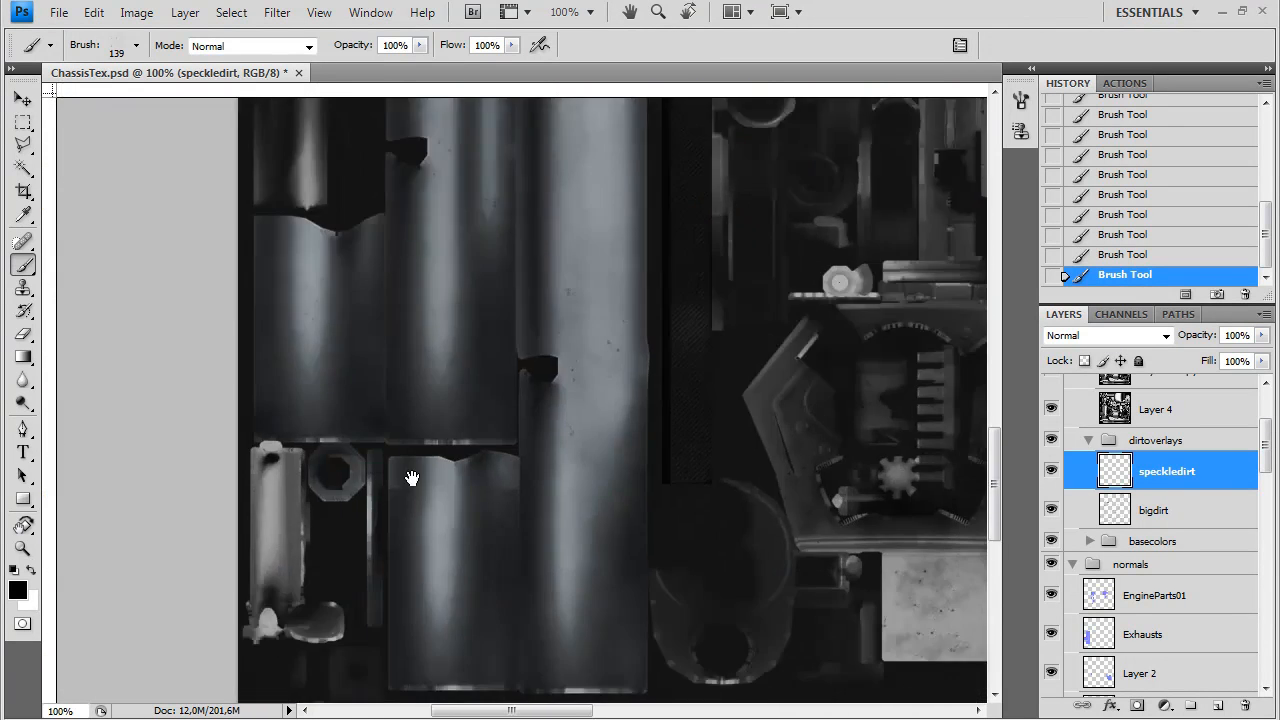
Examine the speckle coverage over the chrome cylinders, engine block, beams and plates across the whole chassis texture
drag(411, 477, 357, 197)
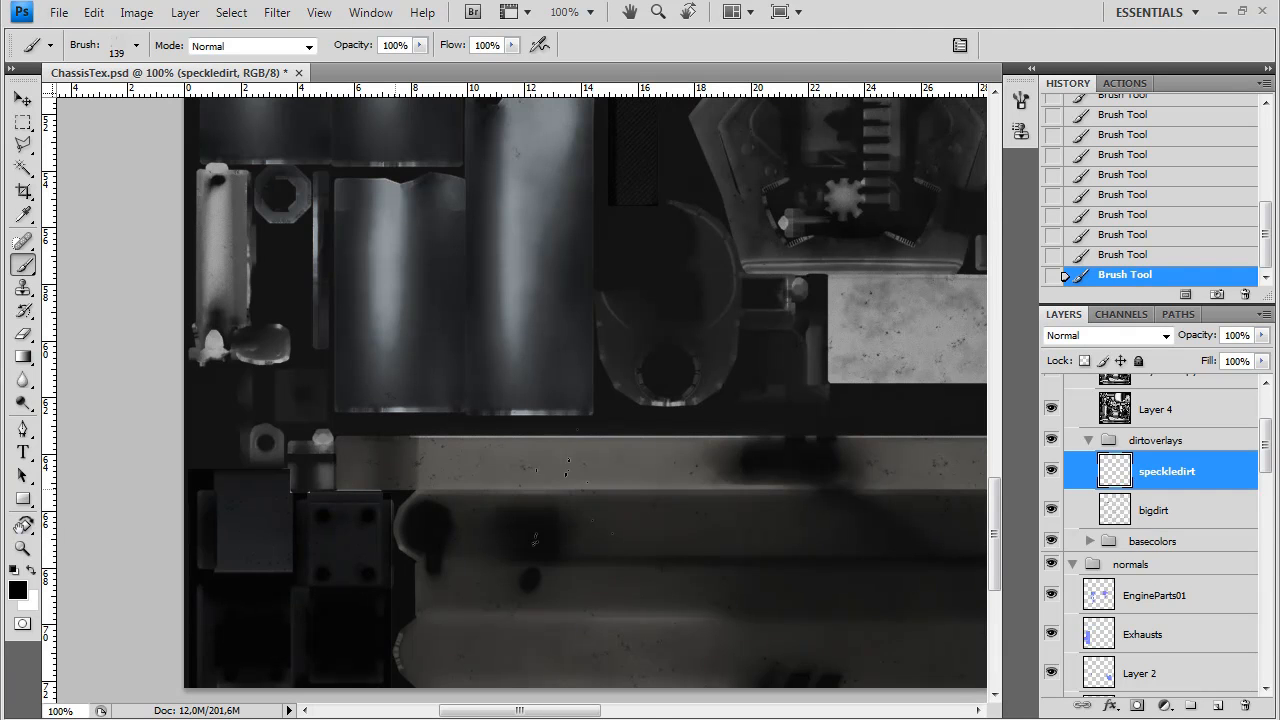
drag(684, 300, 241, 389)
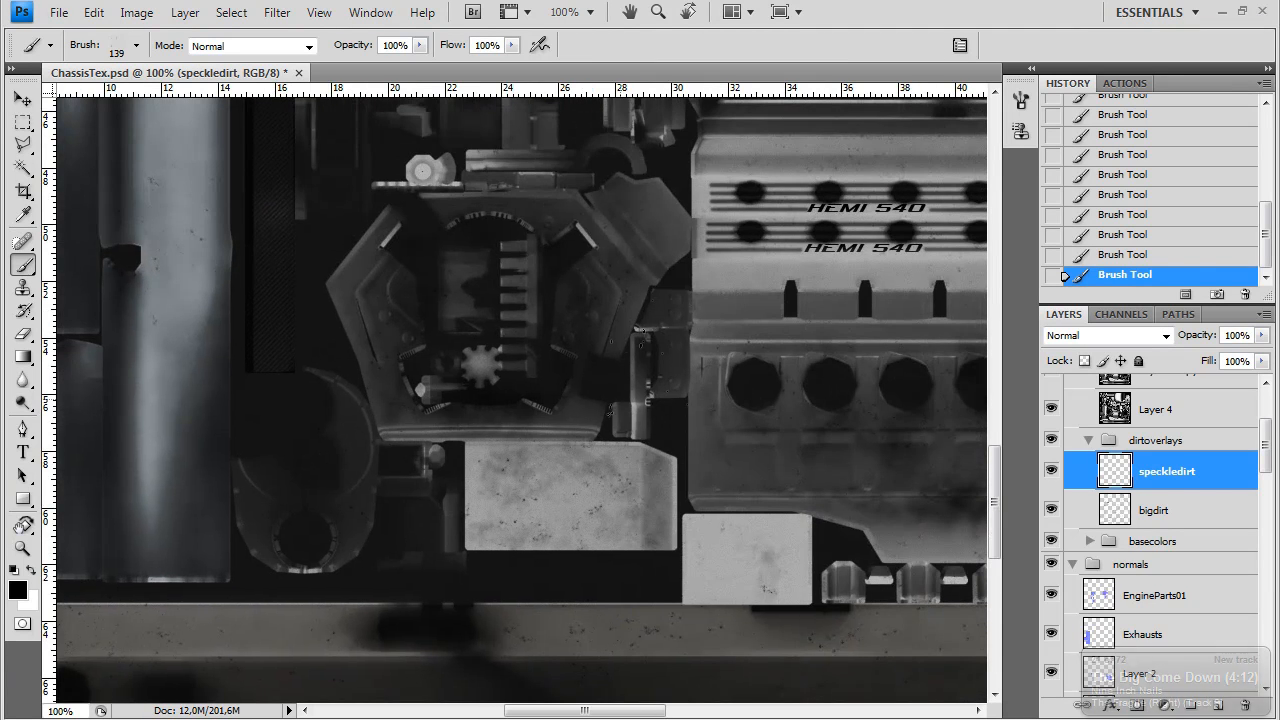
drag(441, 108, 399, 616)
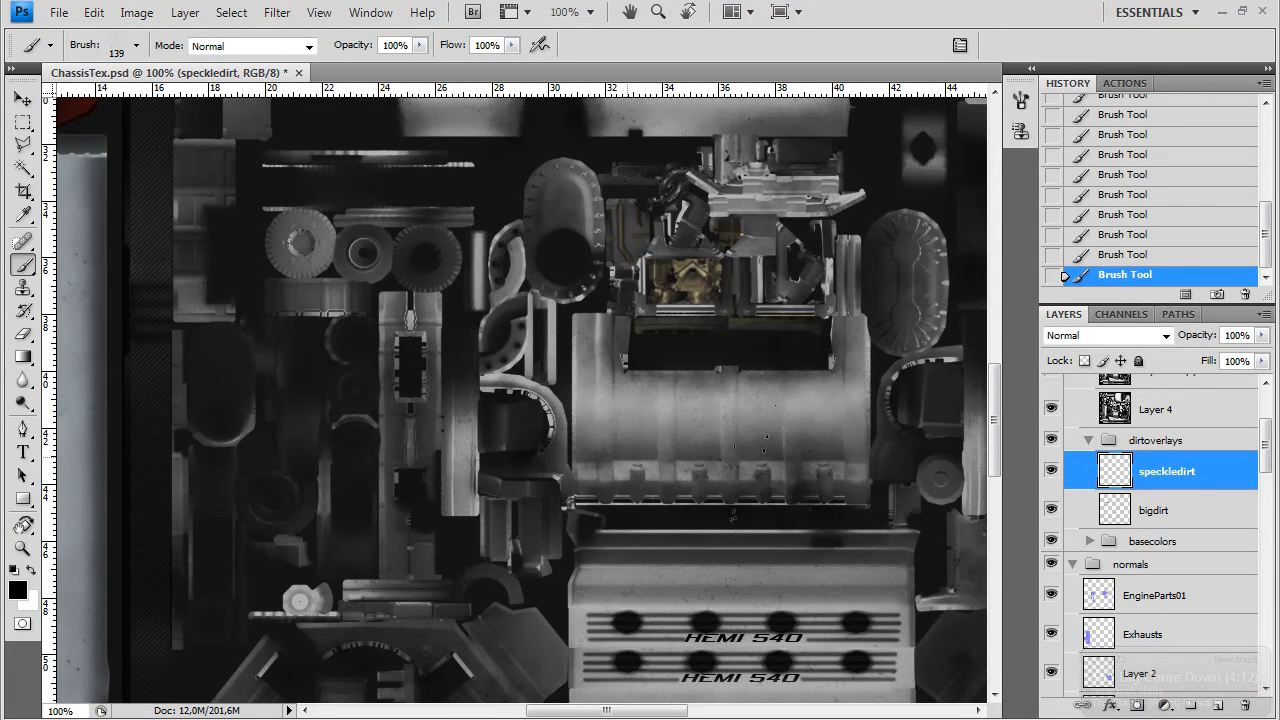
drag(864, 306, 636, 356)
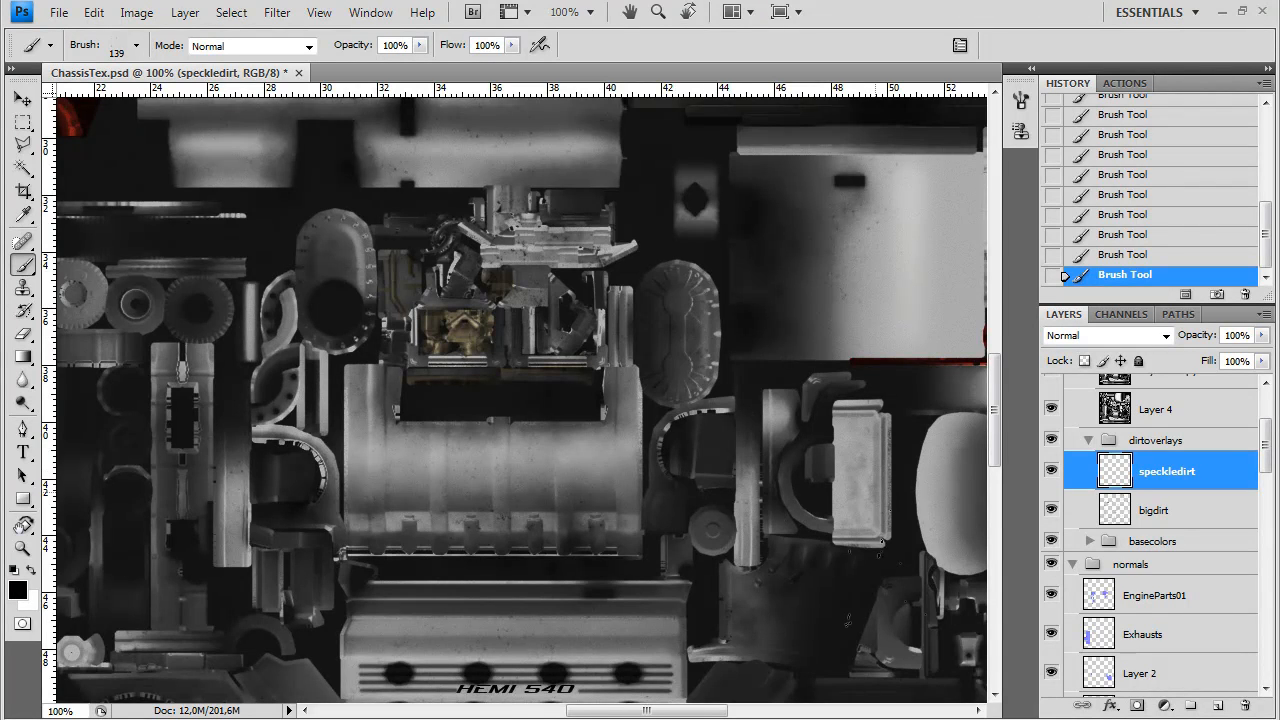
drag(848, 621, 653, 416)
click(661, 487)
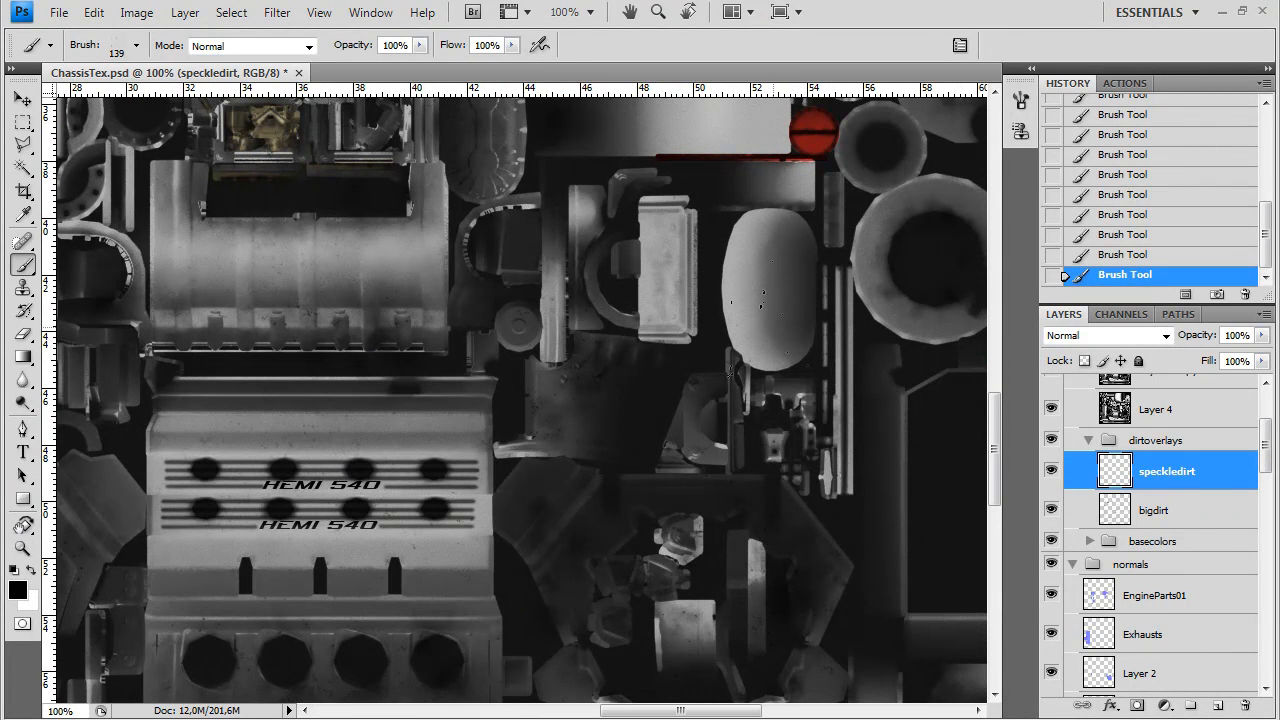
drag(587, 550, 609, 386)
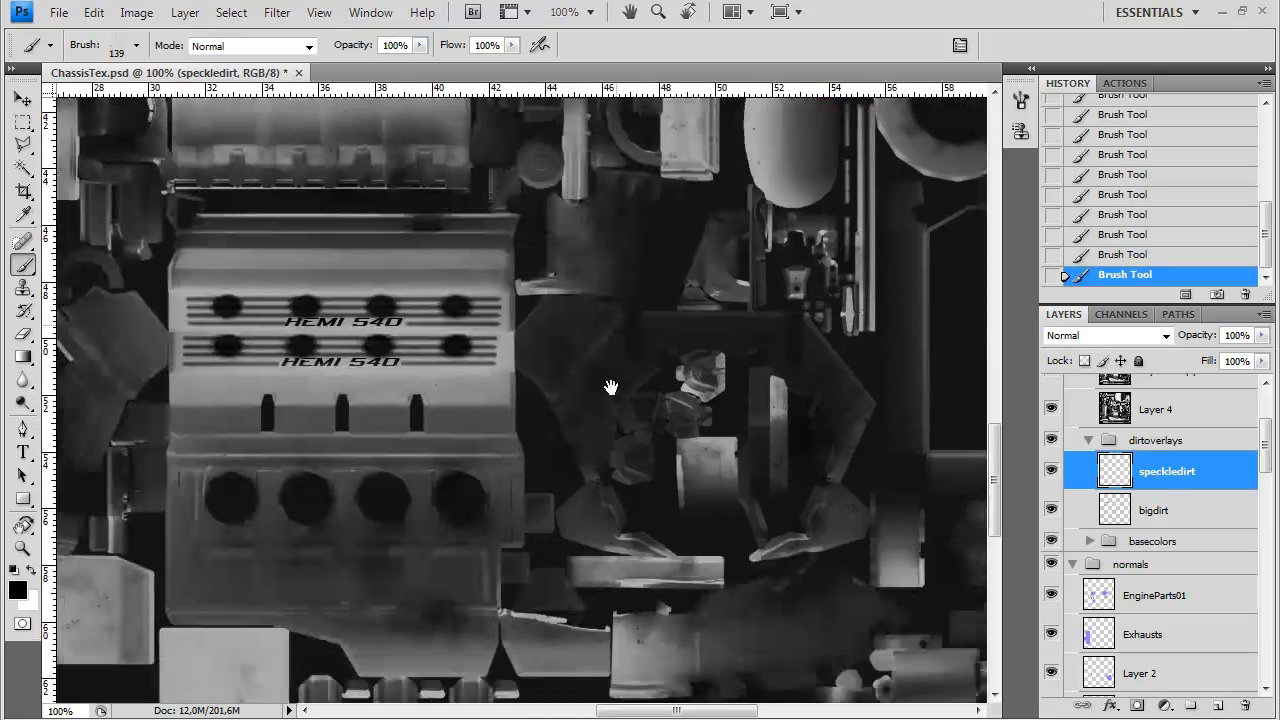
drag(459, 365, 513, 139)
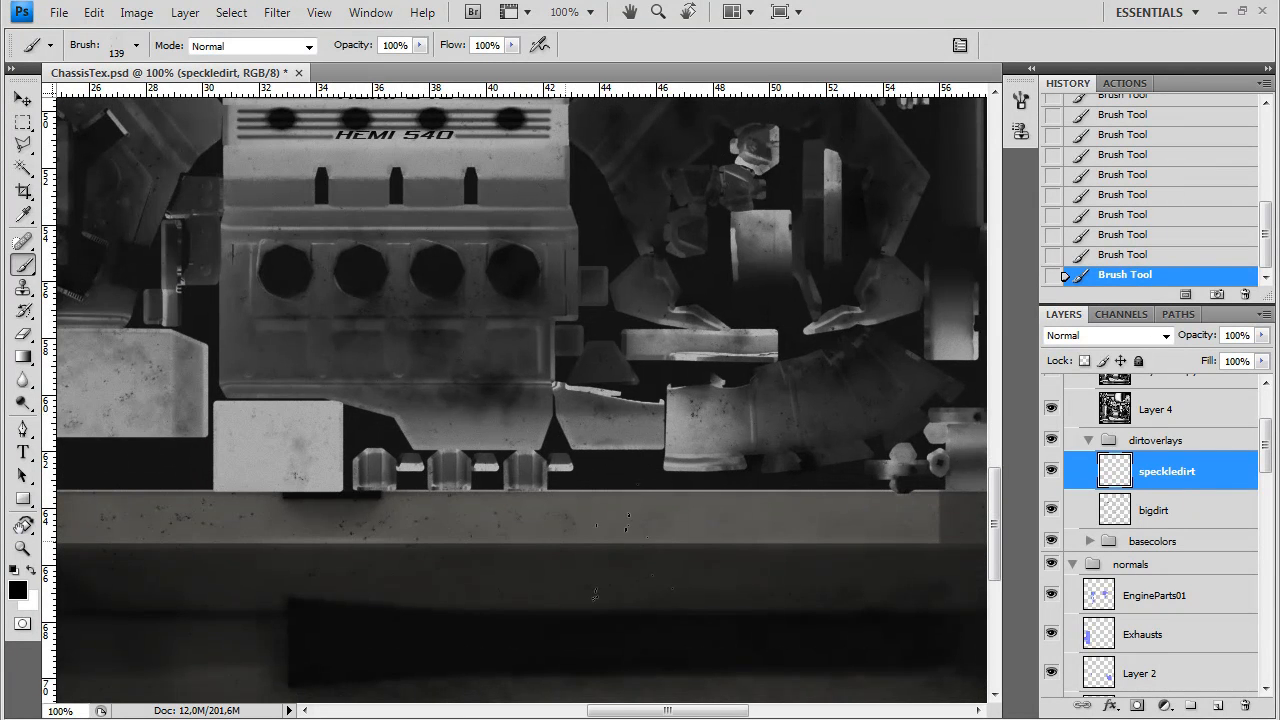
drag(739, 448, 399, 525)
drag(495, 390, 512, 635)
drag(479, 286, 501, 581)
drag(480, 341, 522, 508)
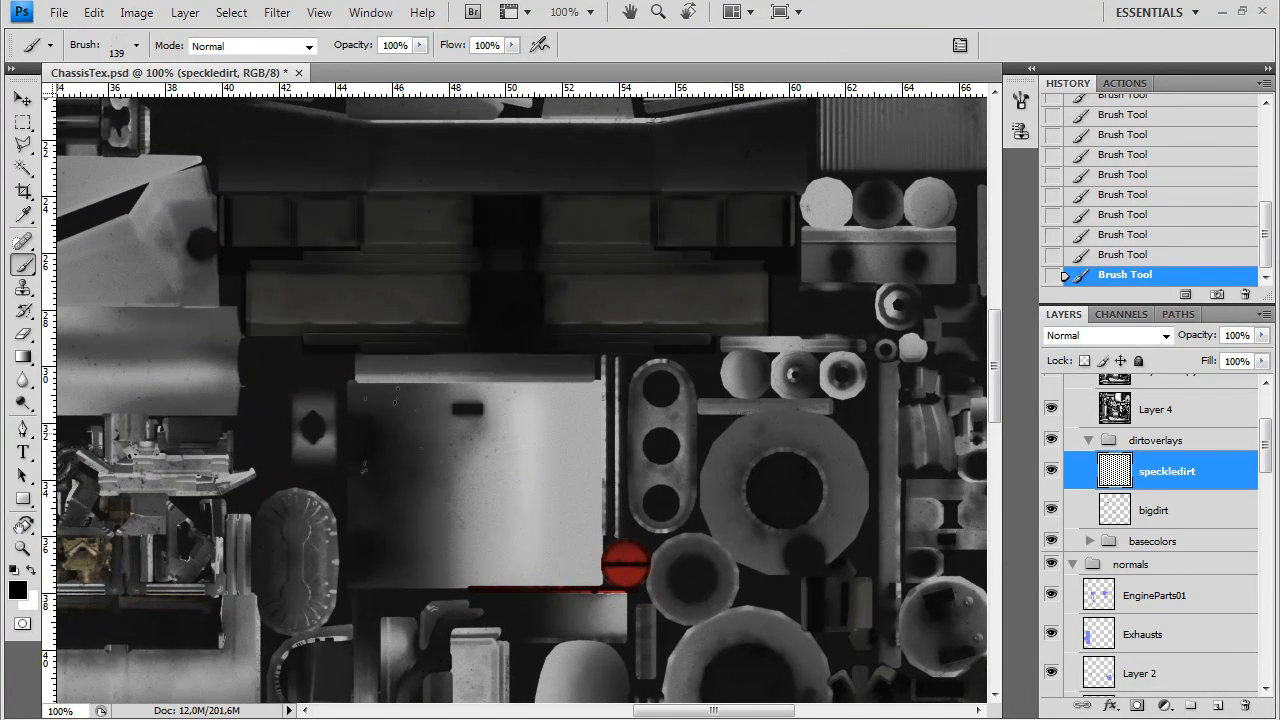
key(ctrl+minus)
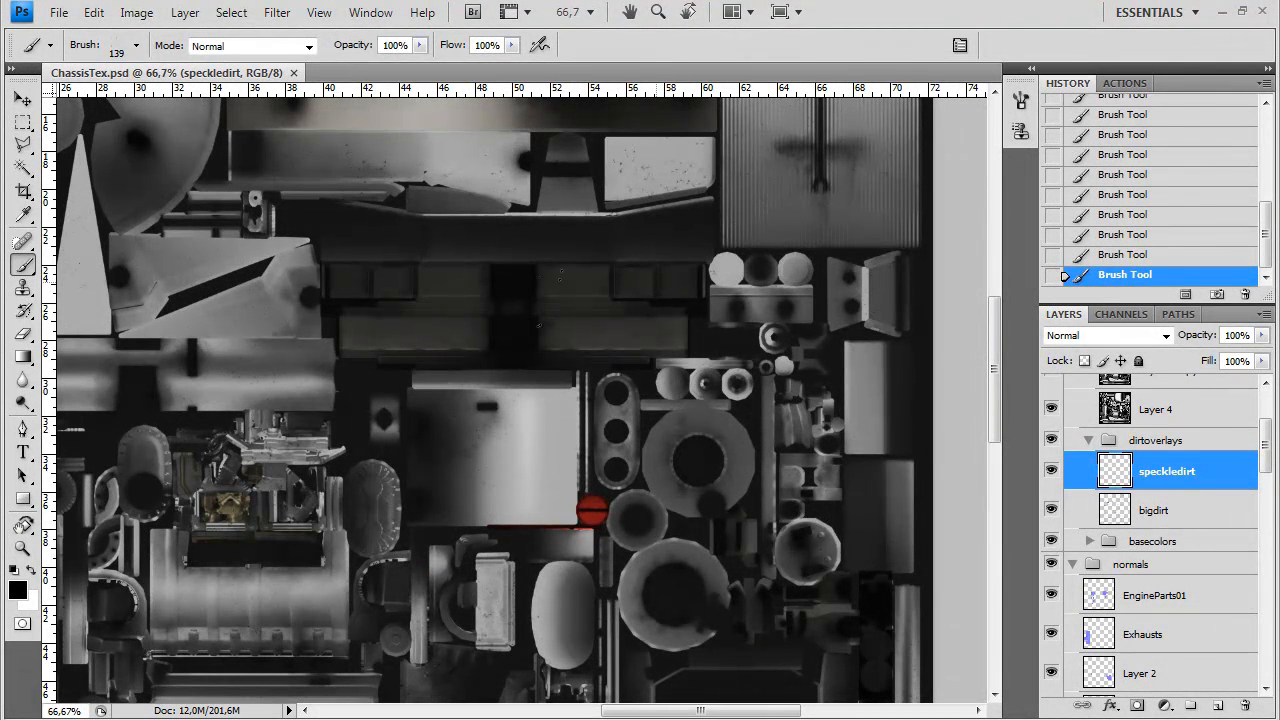
drag(452, 287, 656, 330)
Save a Targa copy of the texture as ChassisDiffuse.tga in the img folder, replacing the existing file
key(ctrl+shift+s)
click(592, 468)
click(592, 715)
double_click(552, 246)
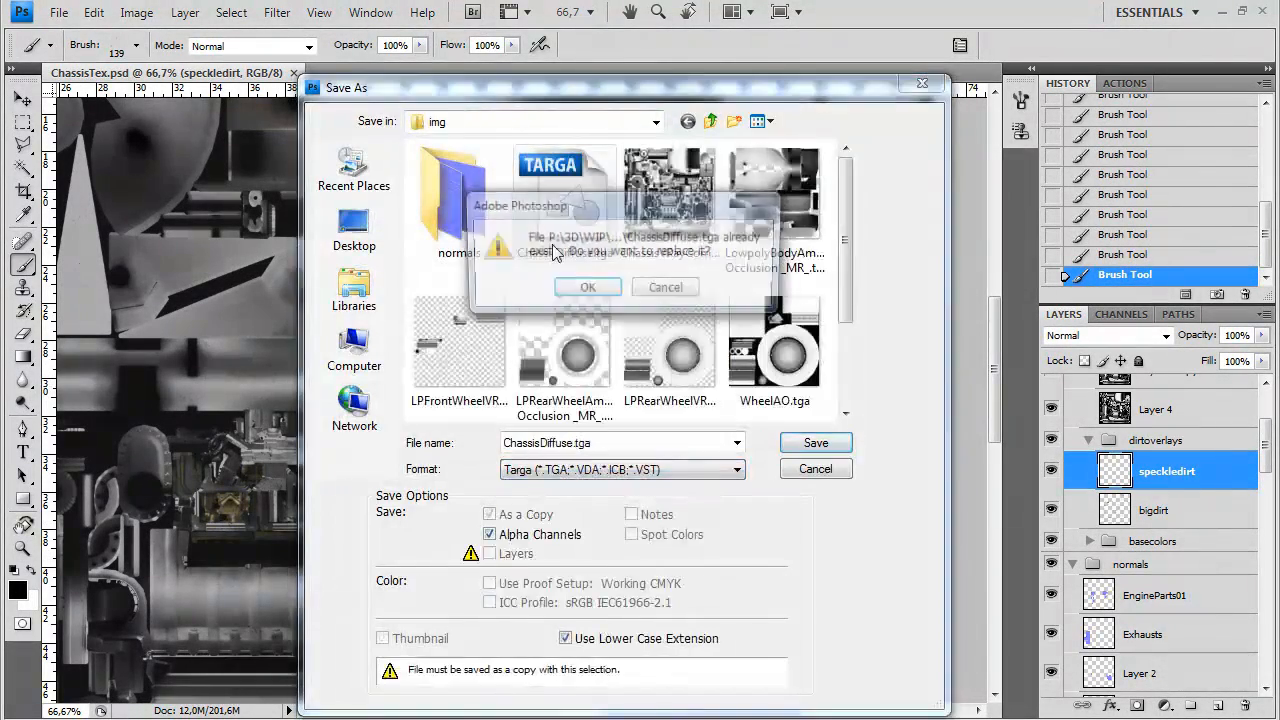
click(588, 286)
click(701, 357)
Switch to 3ds Max and inspect the textured hot rod's underside, frame rails and engine from several angles
click(275, 716)
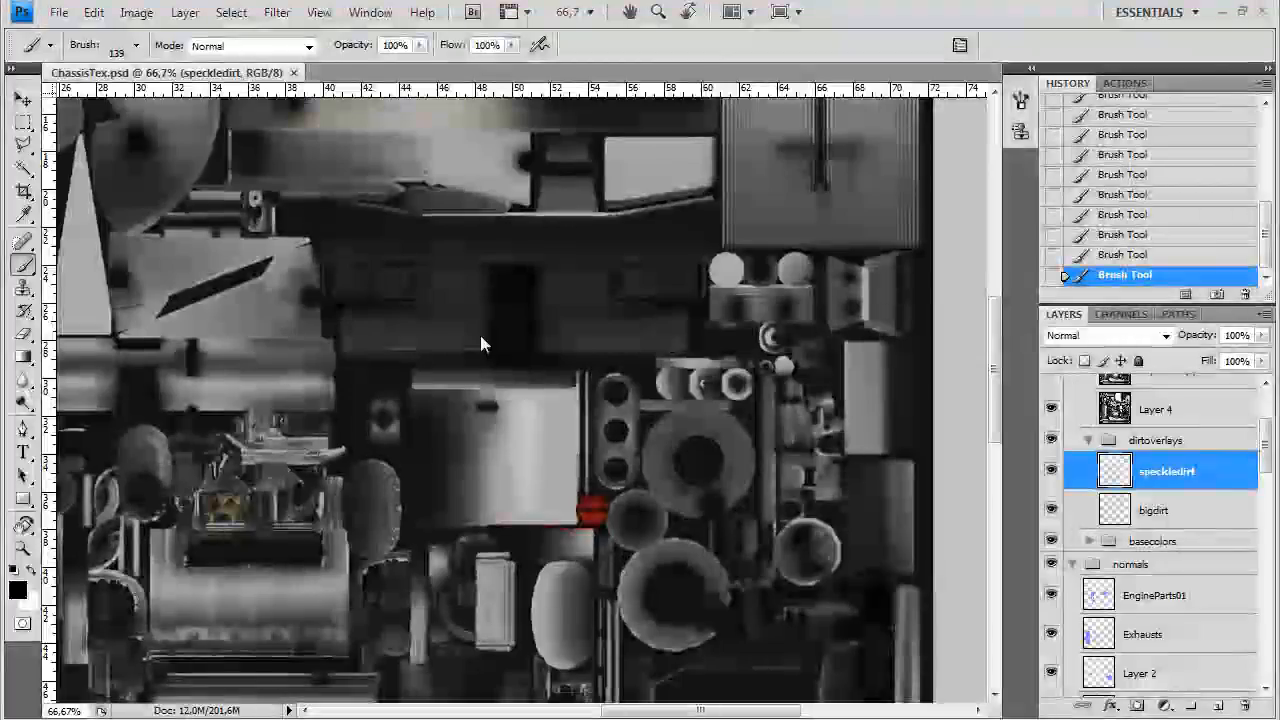
scroll(524, 321, up, 3)
drag(524, 321, 429, 186)
scroll(694, 316, down, 3)
scroll(690, 330, up, 4)
scroll(671, 320, down, 4)
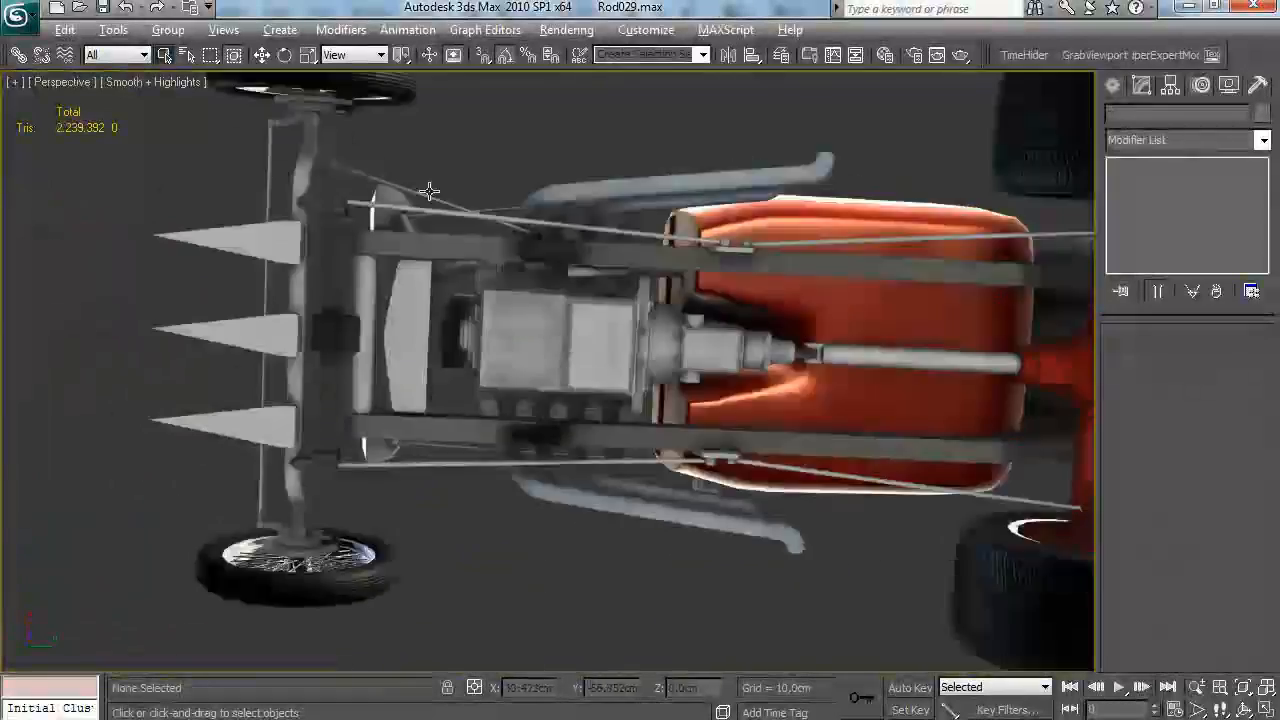
scroll(555, 300, up, 4)
scroll(683, 331, down, 4)
drag(683, 331, 591, 366)
scroll(523, 528, up, 4)
scroll(567, 463, down, 3)
Open the Material Editor at the 09 - Default shader's map settings and view the engine and exhausts from another angle
key(m)
scroll(286, 409, down, 3)
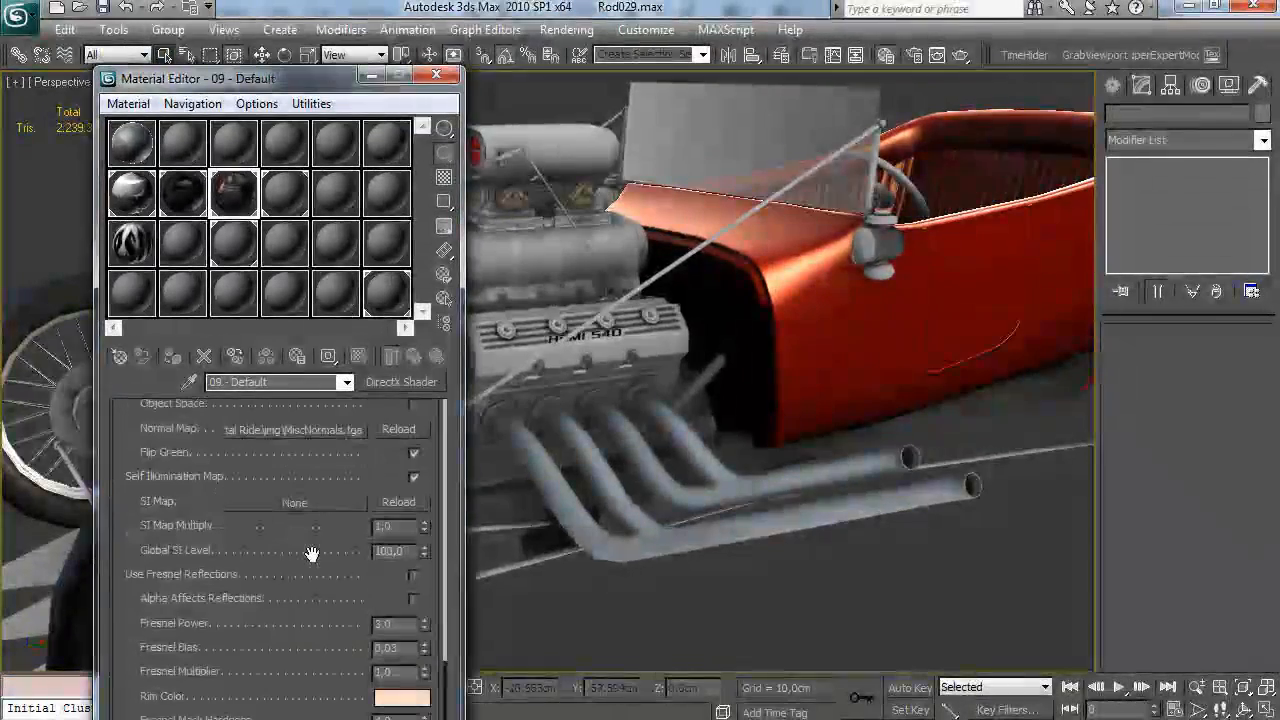
mouse_move(700, 470)
mouse_down()
mouse_move(751, 457)
mouse_move(749, 475)
mouse_move(695, 452)
mouse_up()
drag(759, 503, 883, 437)
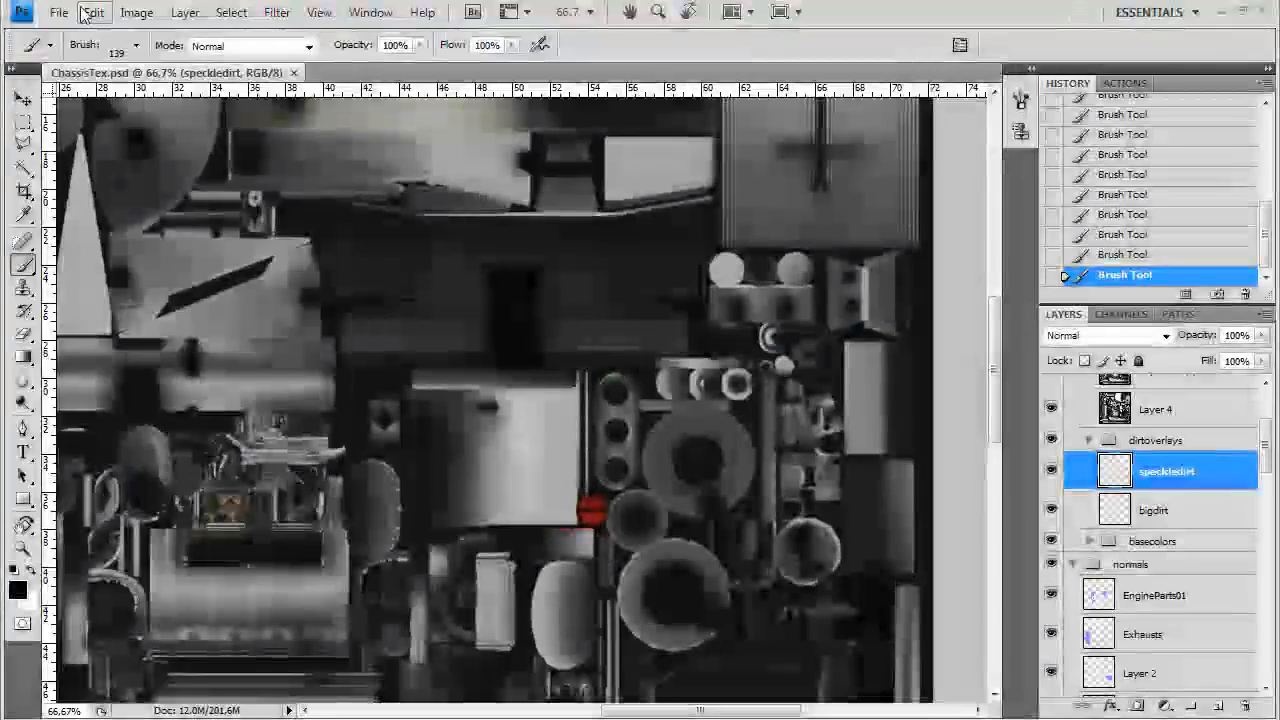
Switch back to Photoshop and open the file commands for the chassis texture
click(59, 12)
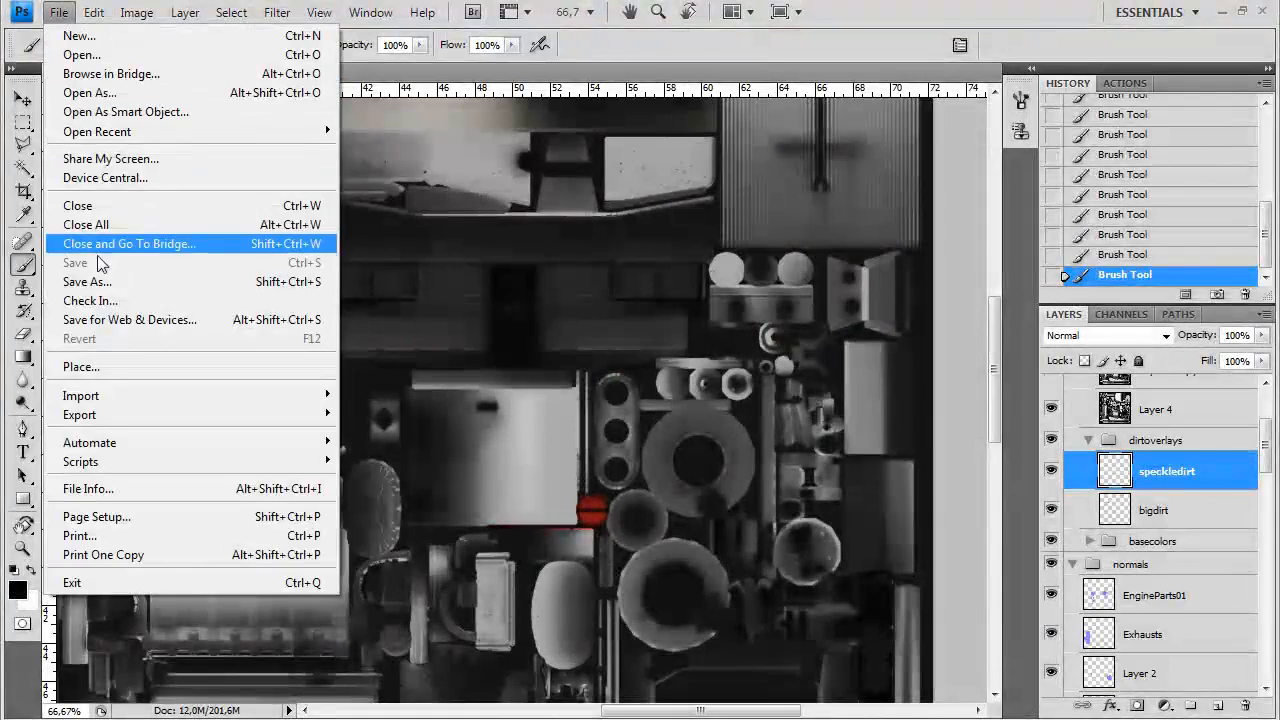